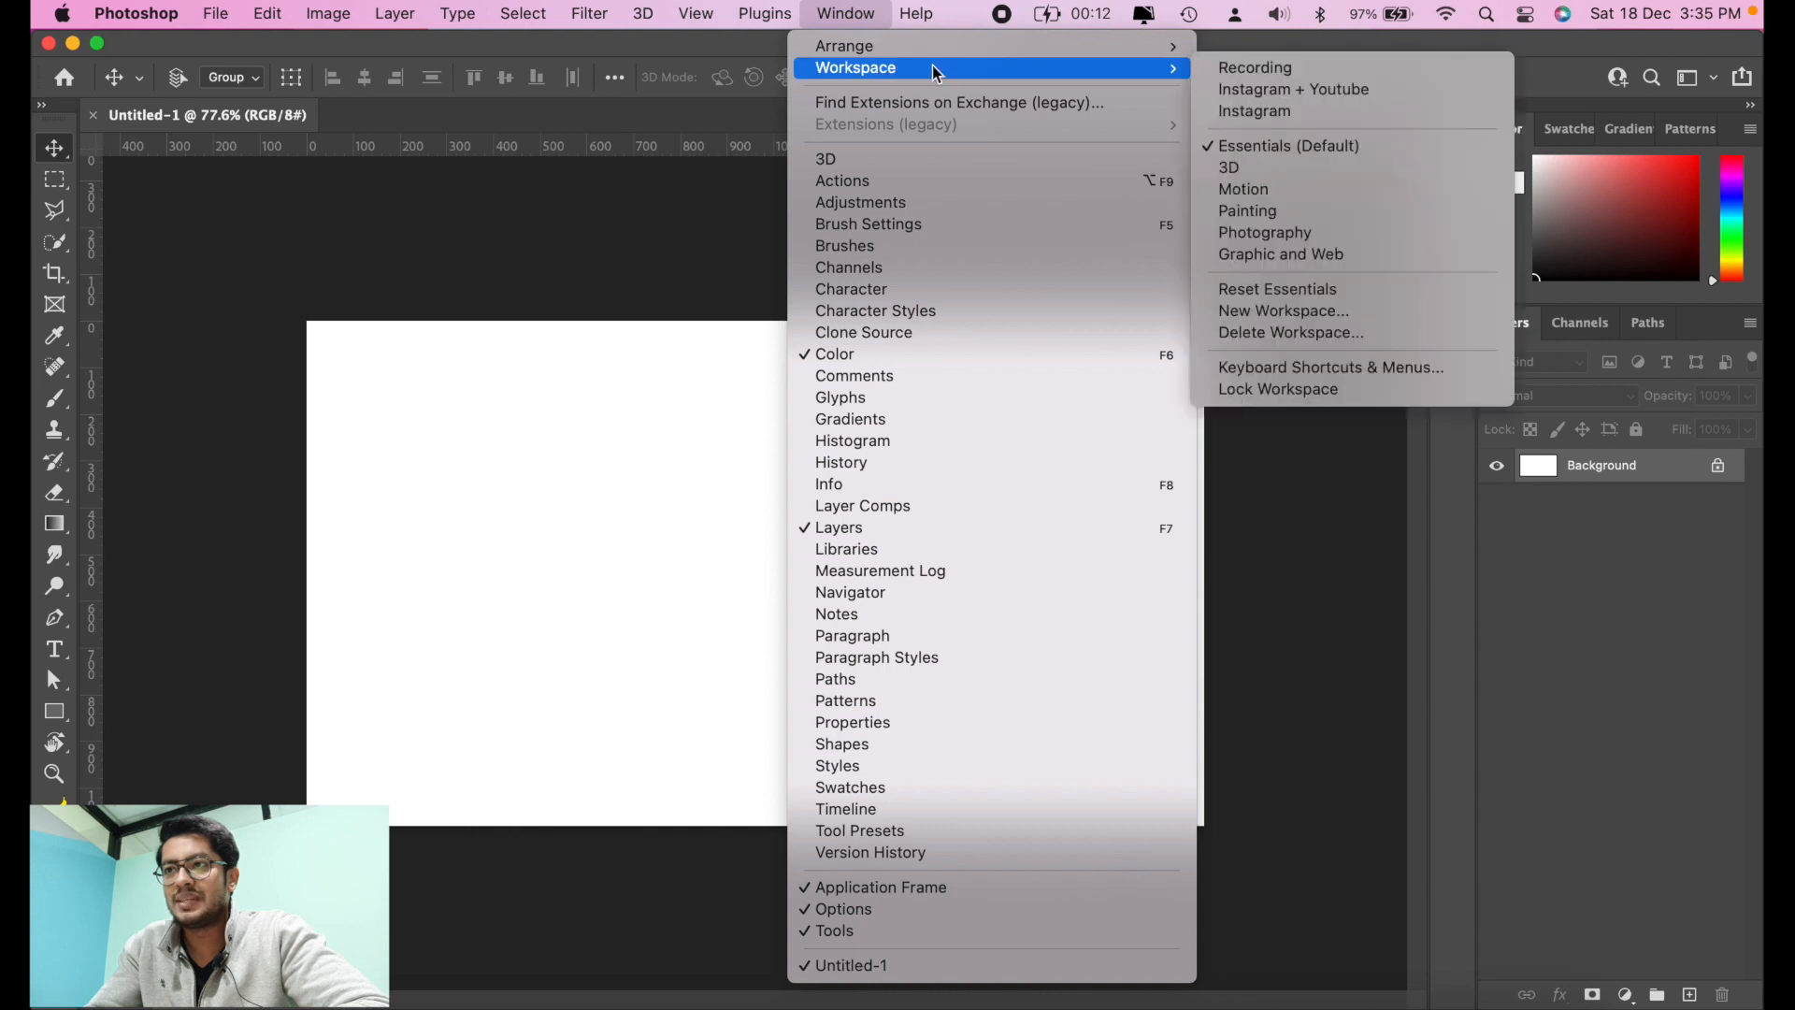
Step: Reset the Essentials workspace and close the group holding Properties, Adjustments and Libraries
{"action": "left_click", "coordinate": [1303, 283]}
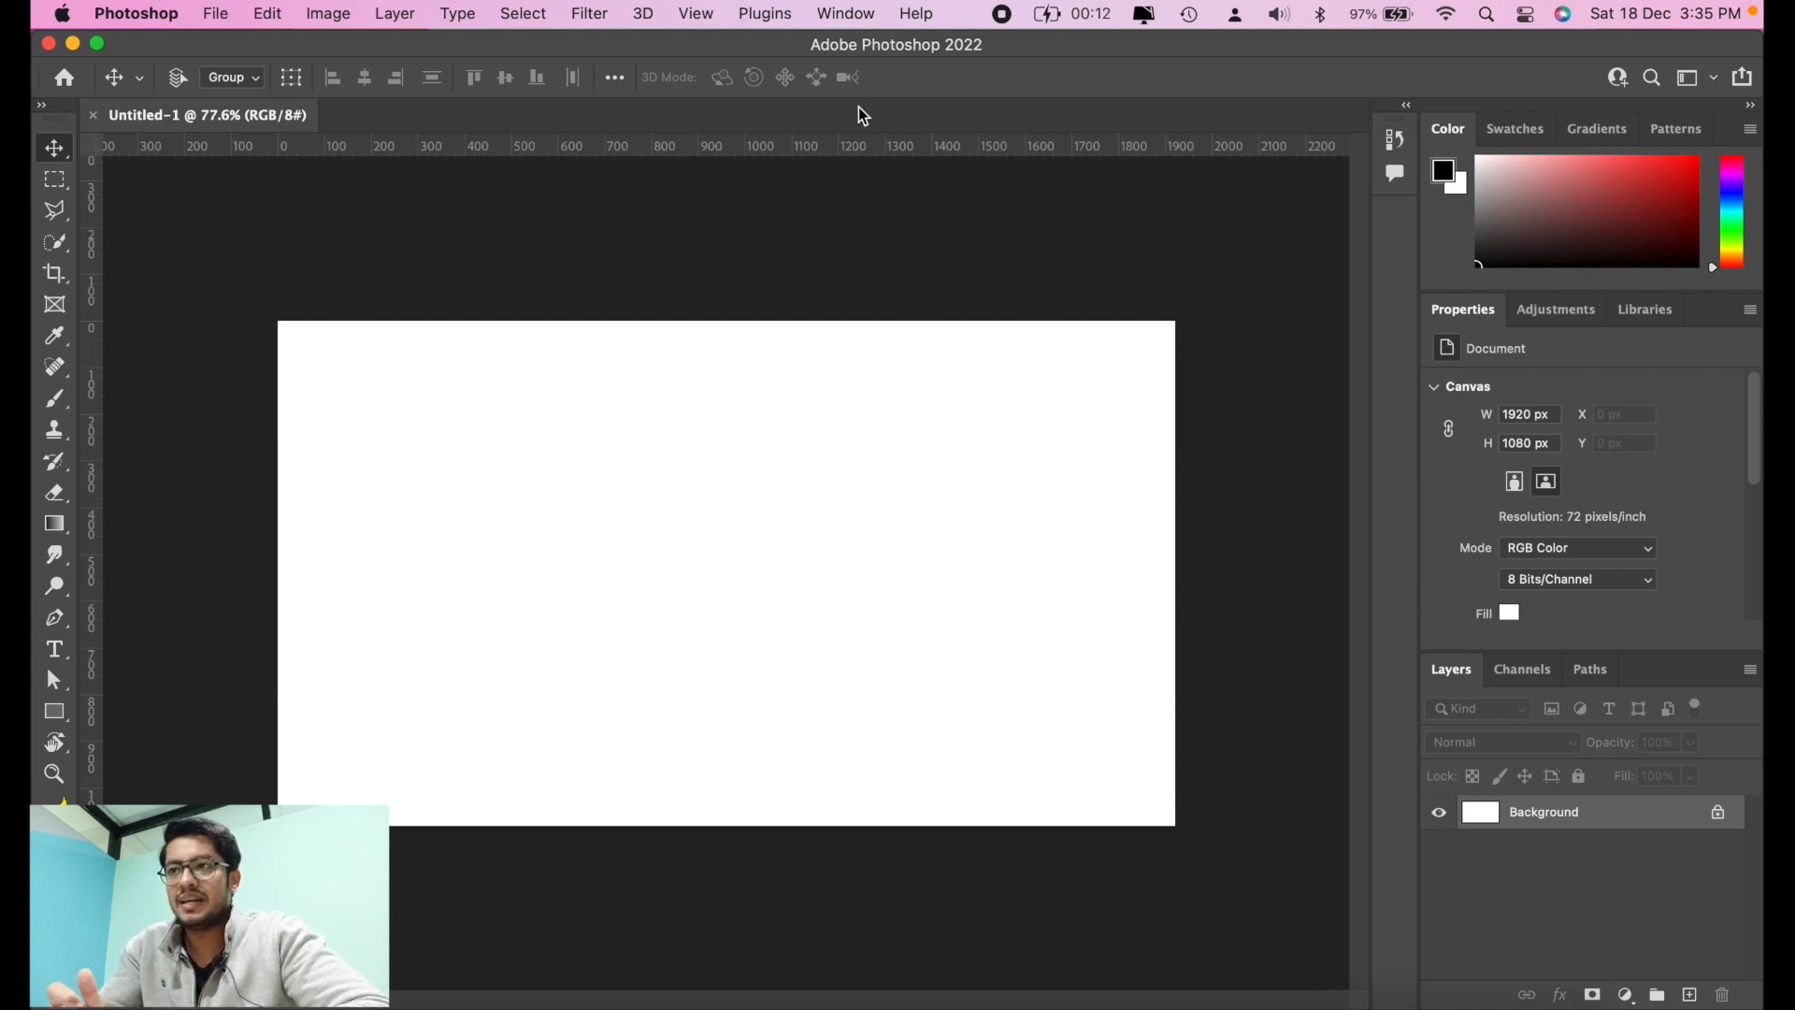
{"action": "left_click", "coordinate": [838, 13]}
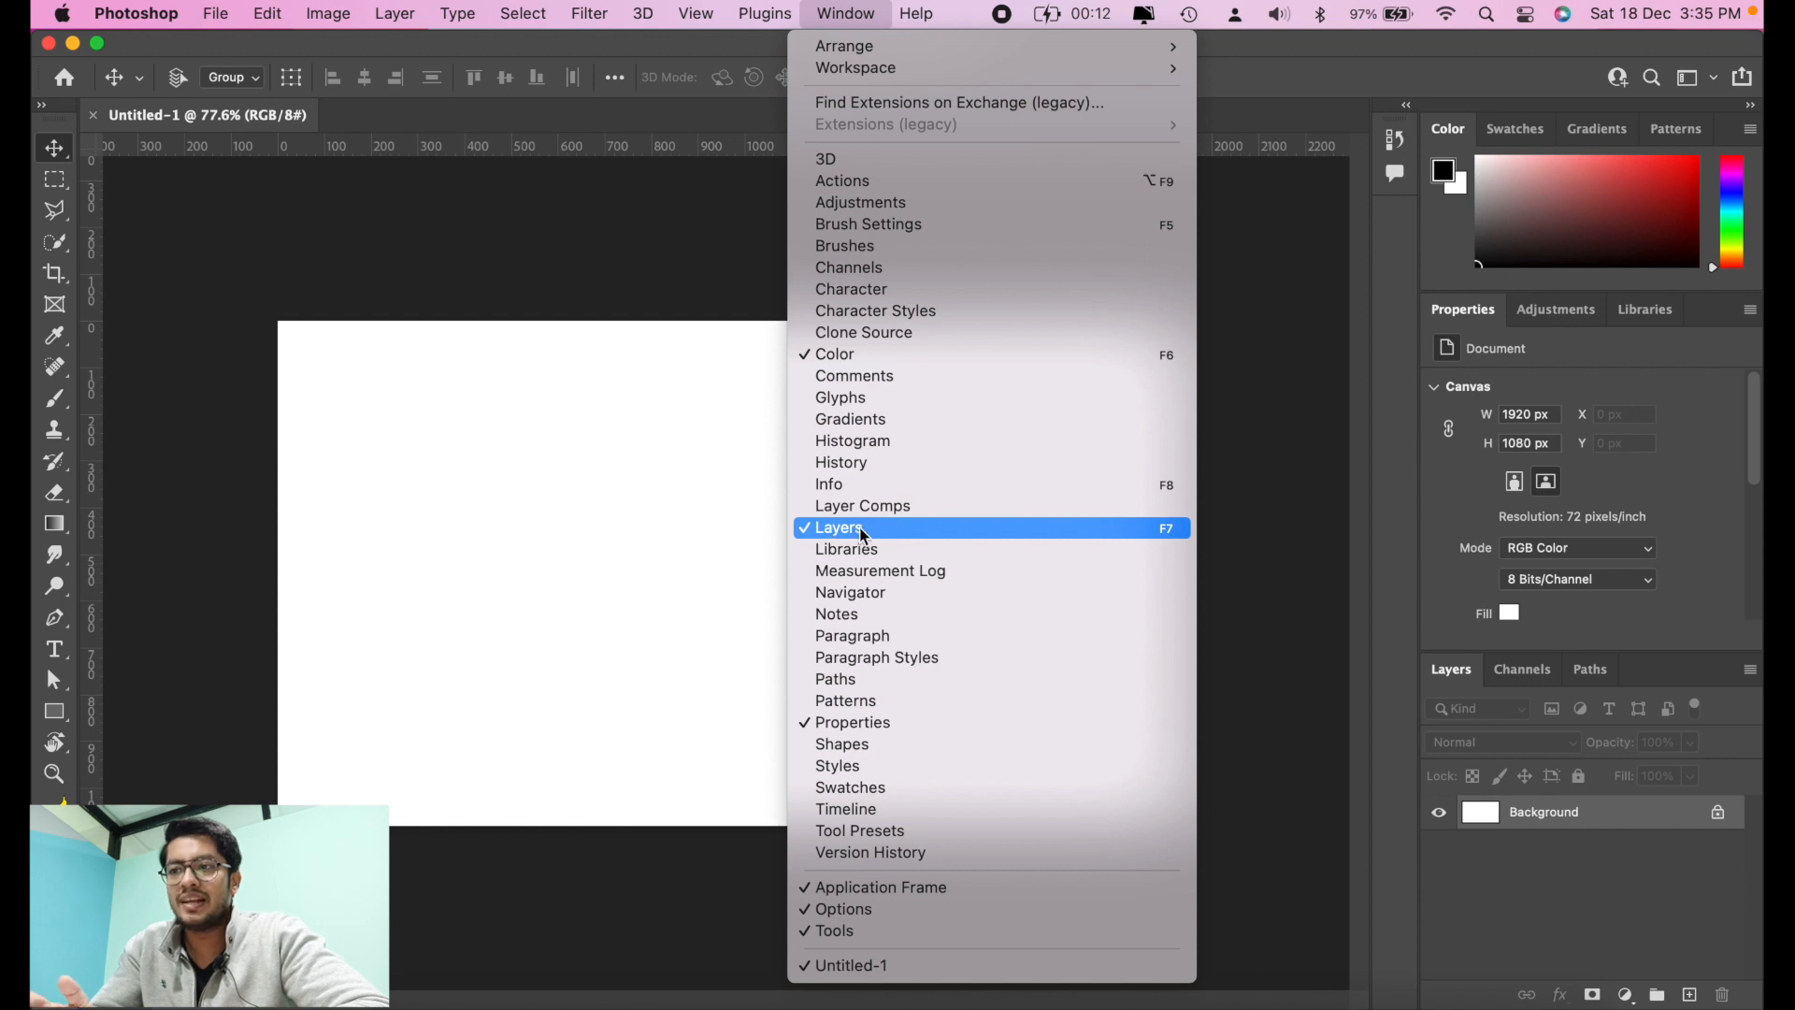
{"action": "left_click", "coordinate": [1276, 504]}
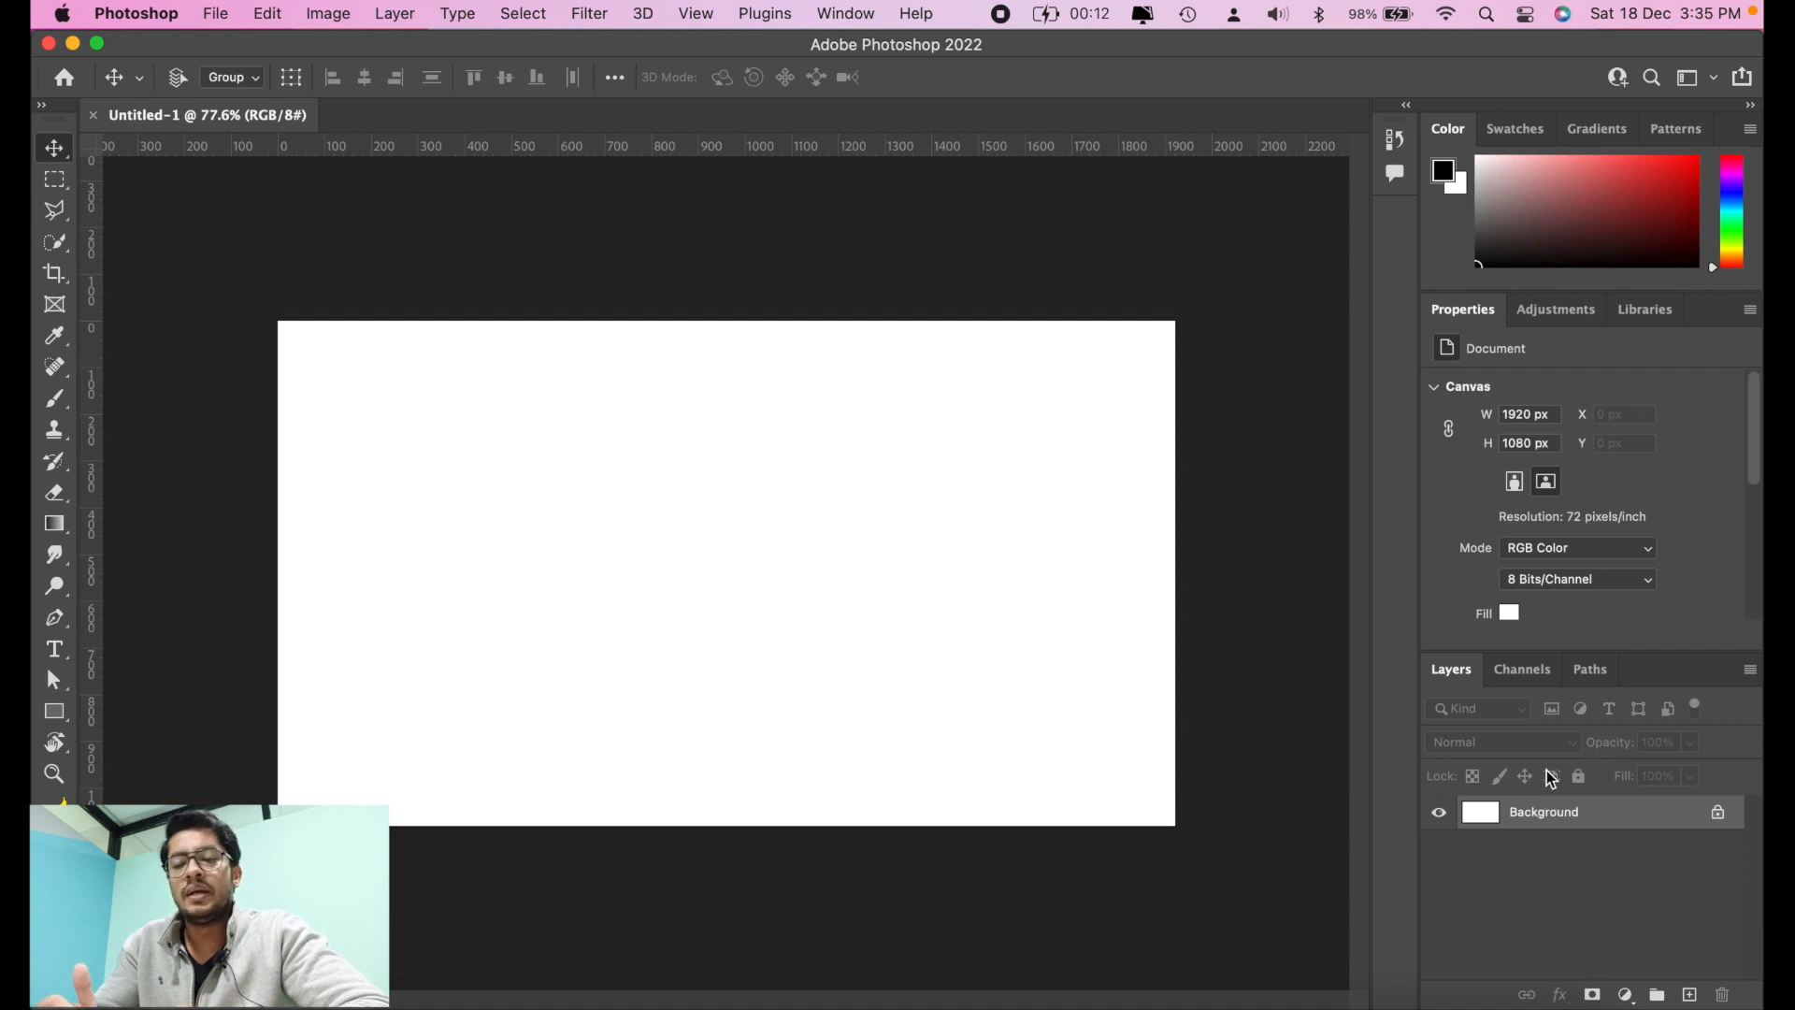
{"action": "left_click", "coordinate": [1750, 308]}
{"action": "left_click", "coordinate": [1692, 340]}
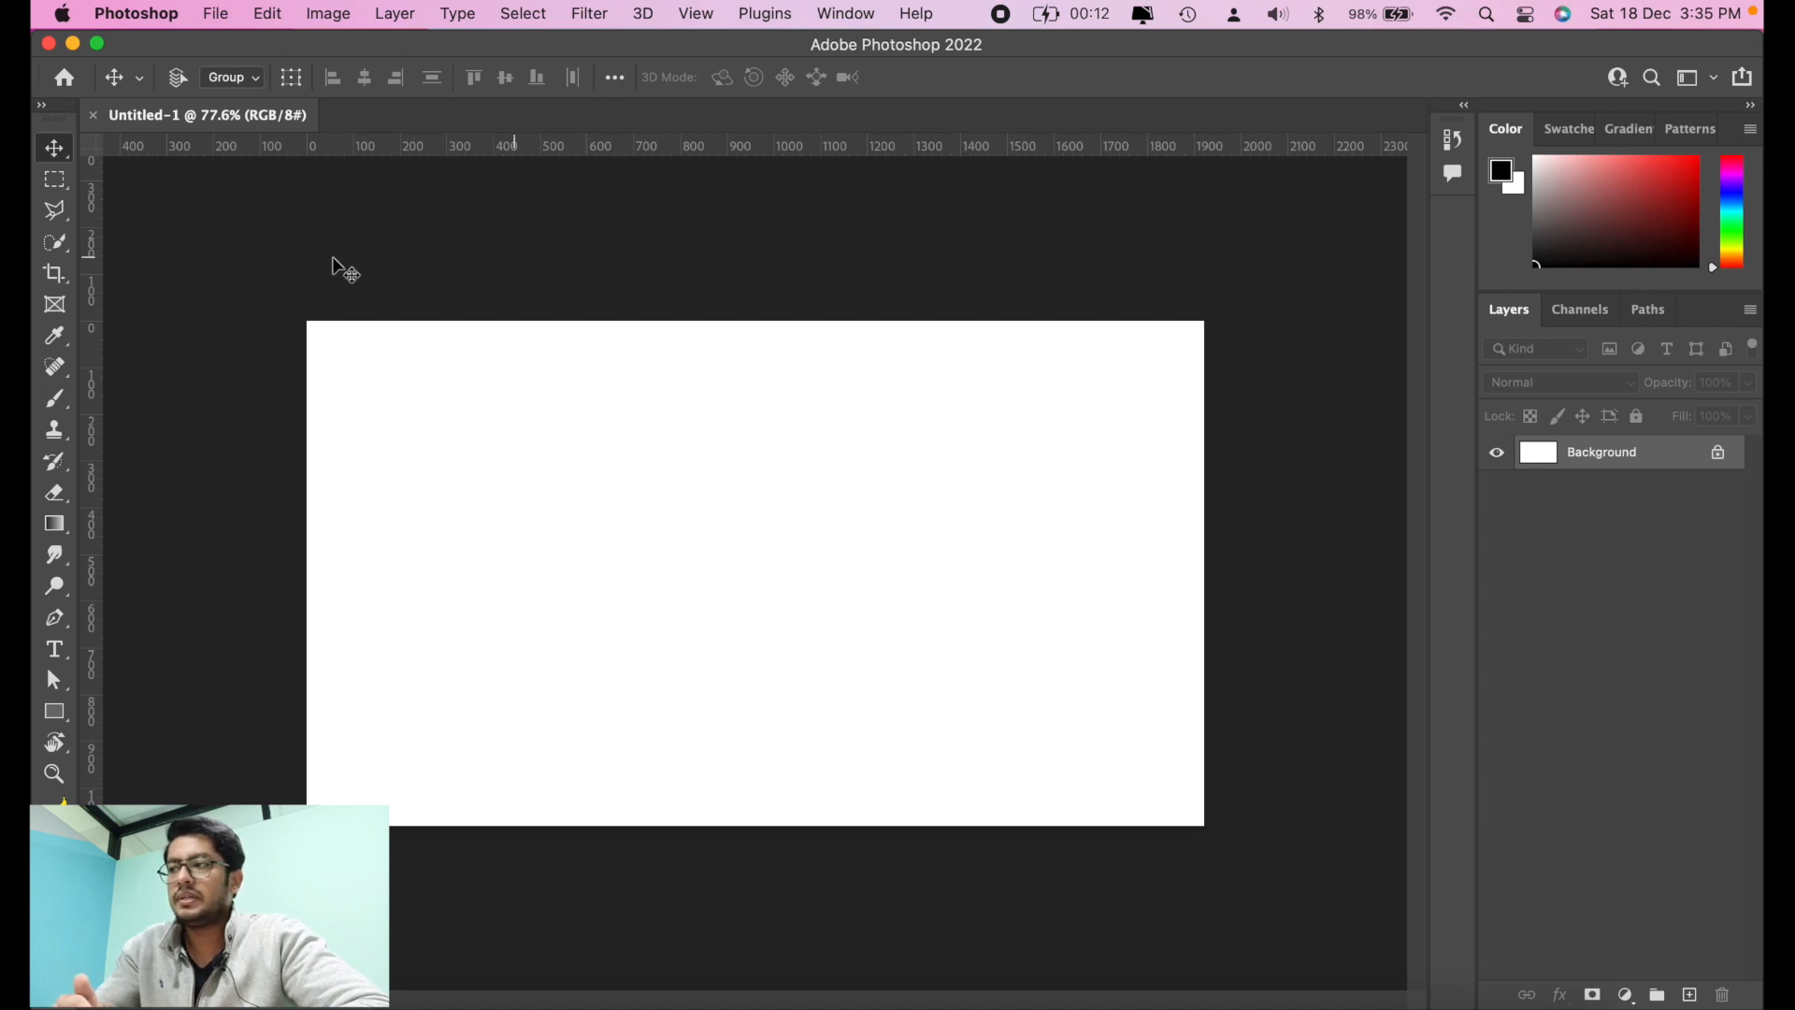
Step: Paint a looping black brush stroke on the Background layer, try to move the layer, and undo the stroke
{"action": "left_click", "coordinate": [56, 400]}
{"action": "mouse_move", "coordinate": [465, 541]}
{"action": "left_mouse_down"}
{"action": "mouse_move", "coordinate": [606, 542]}
{"action": "mouse_move", "coordinate": [918, 465]}
{"action": "mouse_move", "coordinate": [623, 584]}
{"action": "mouse_move", "coordinate": [804, 712]}
{"action": "left_mouse_up"}
{"action": "left_click", "coordinate": [58, 154]}
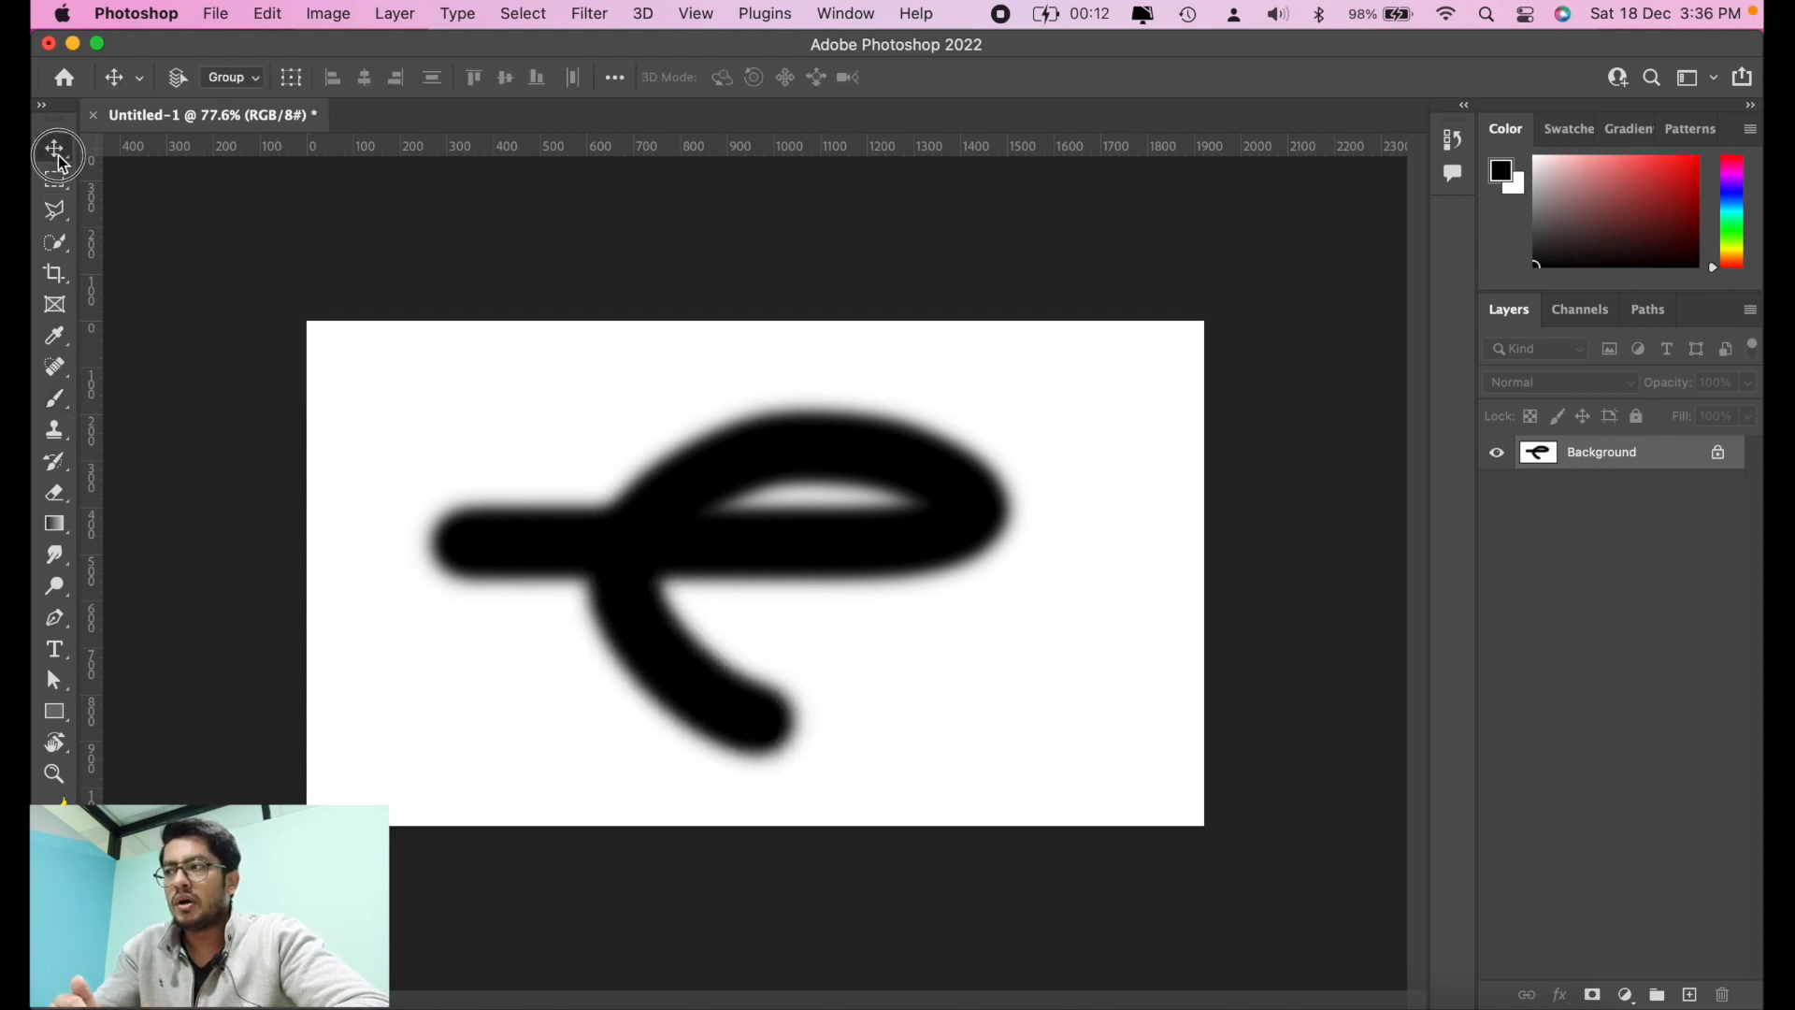
{"action": "left_click_drag", "start_coordinate": [889, 553], "coordinate": [759, 599]}
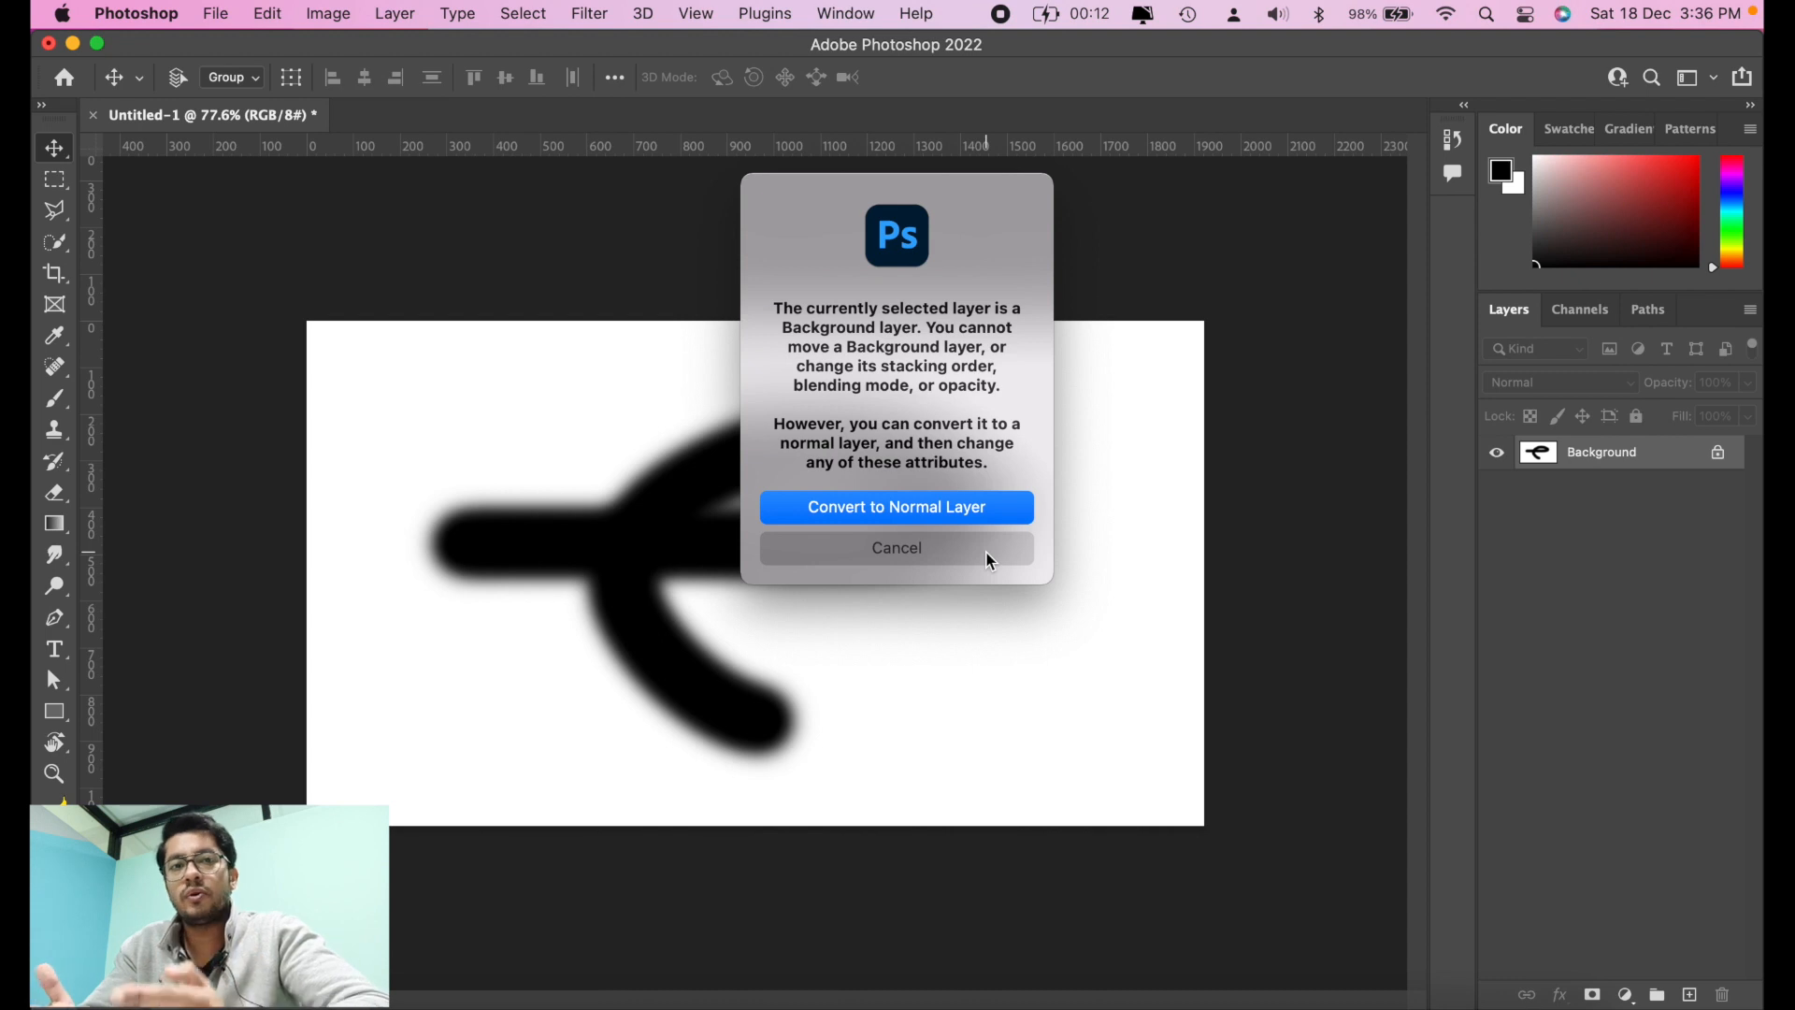
{"action": "left_click", "coordinate": [962, 561]}
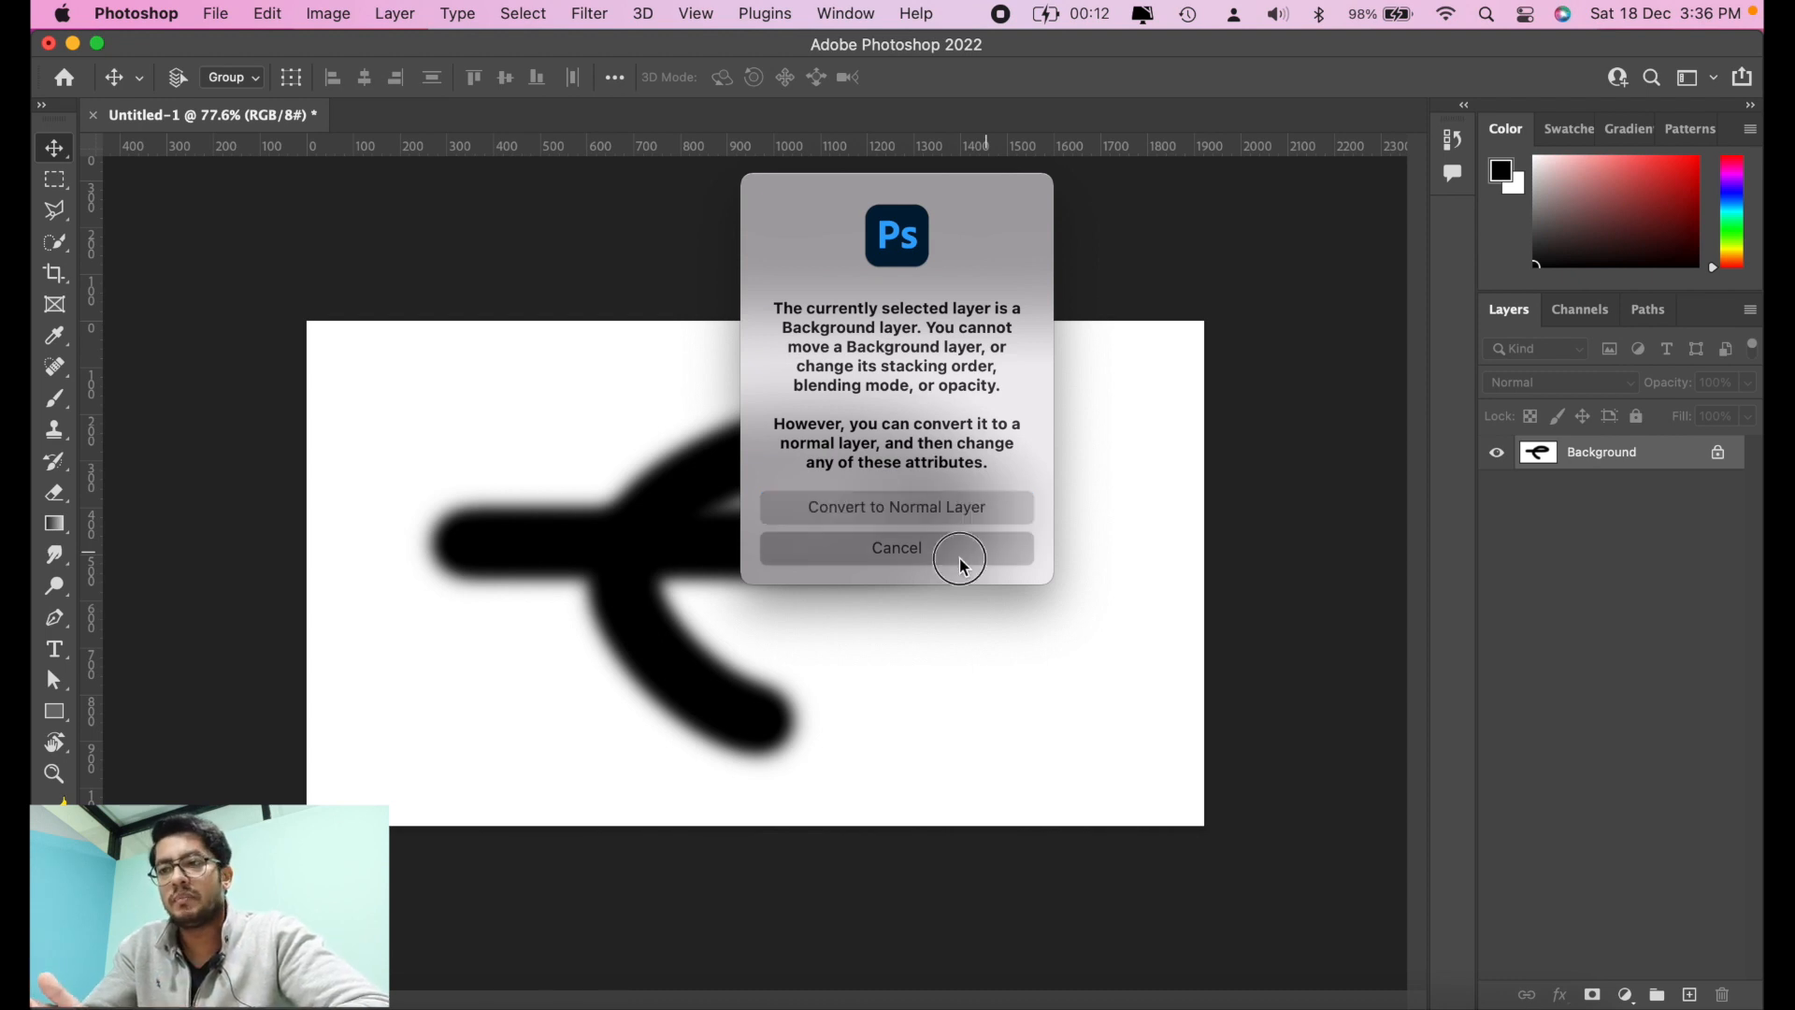
{"action": "key", "text": "super+z"}
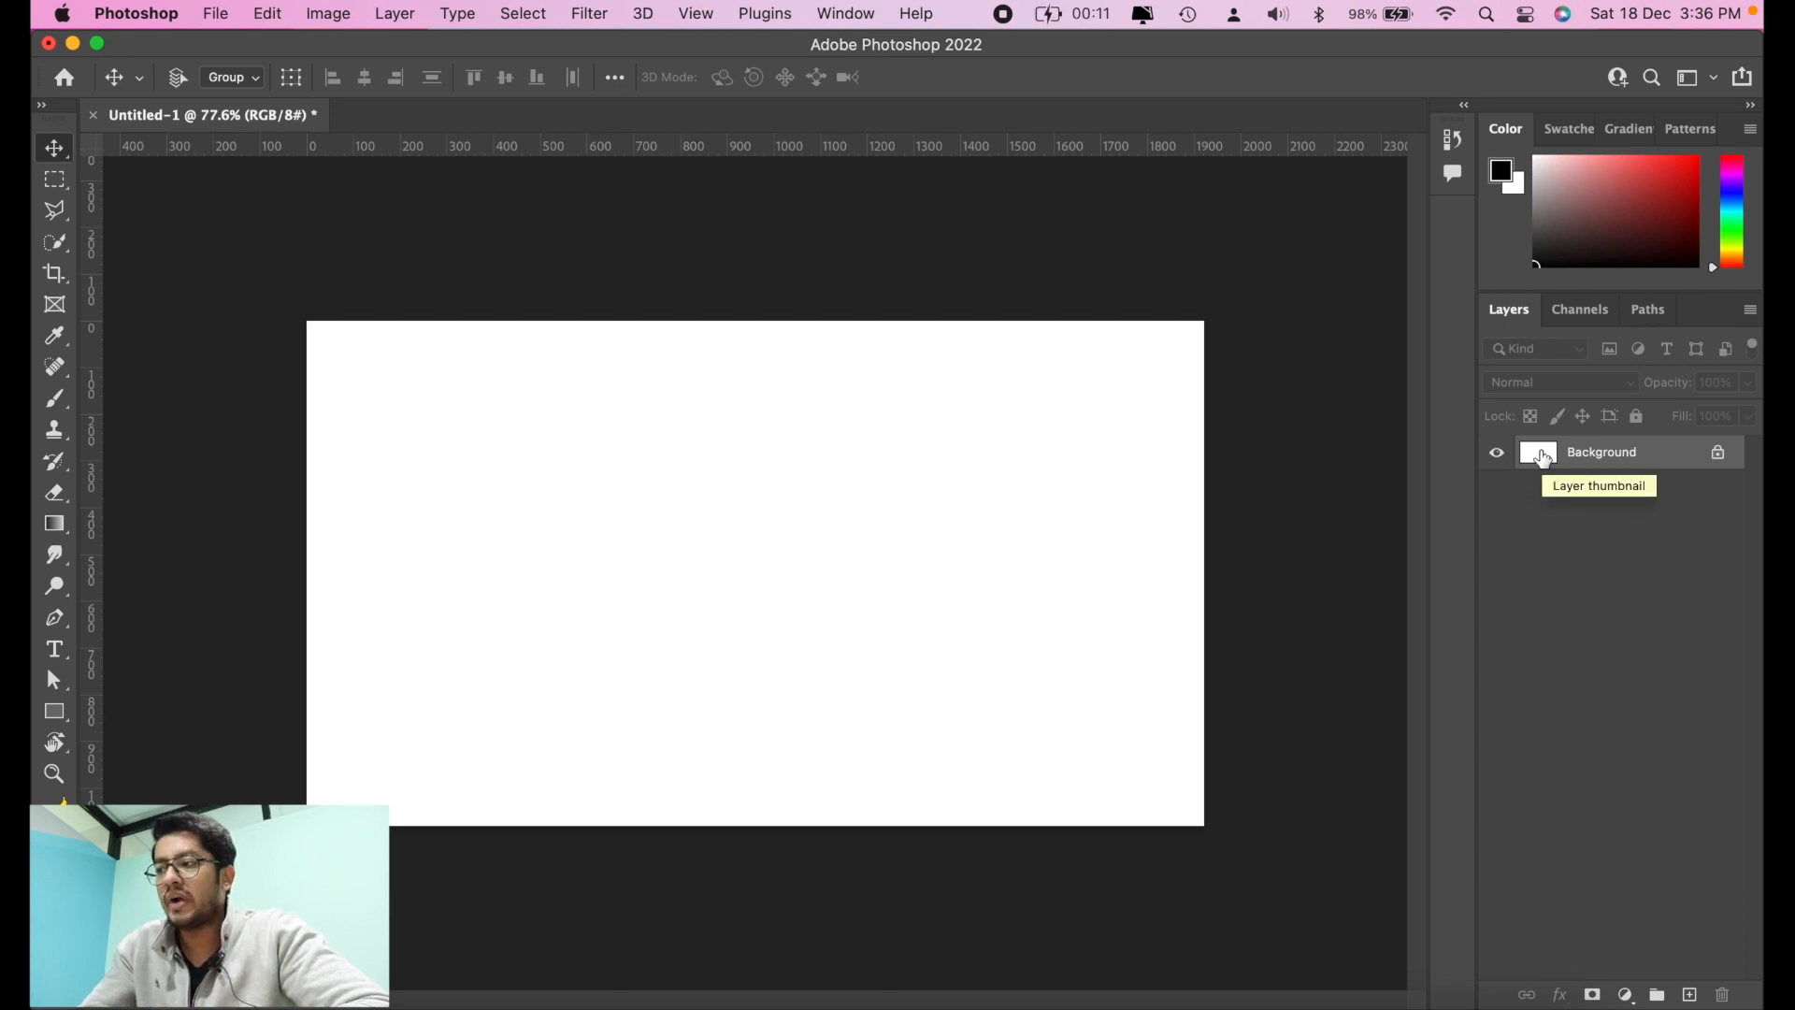
Step: Paint a diagonal black brush stroke across the Background layer, compare the canvas with and without it, and leave it undone
{"action": "left_click", "coordinate": [54, 399]}
{"action": "left_click_drag", "start_coordinate": [559, 478], "coordinate": [794, 572]}
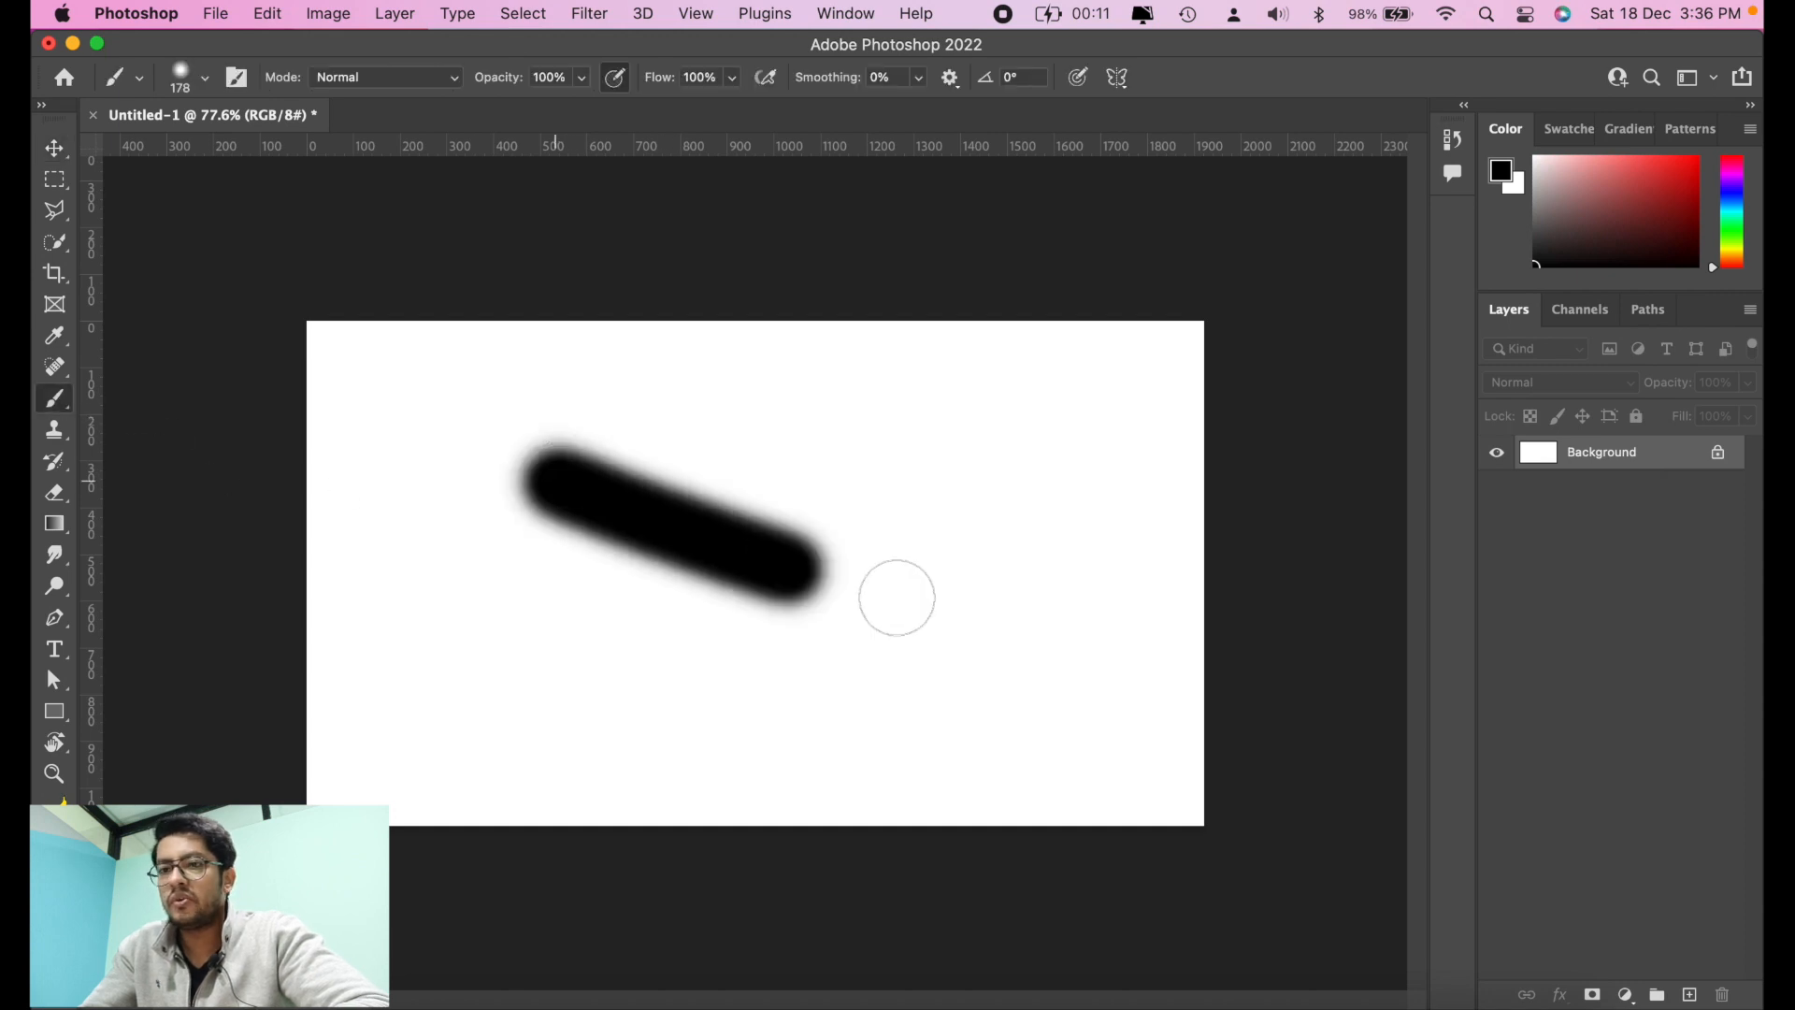
{"action": "left_click_drag", "start_coordinate": [897, 597], "coordinate": [1045, 624]}
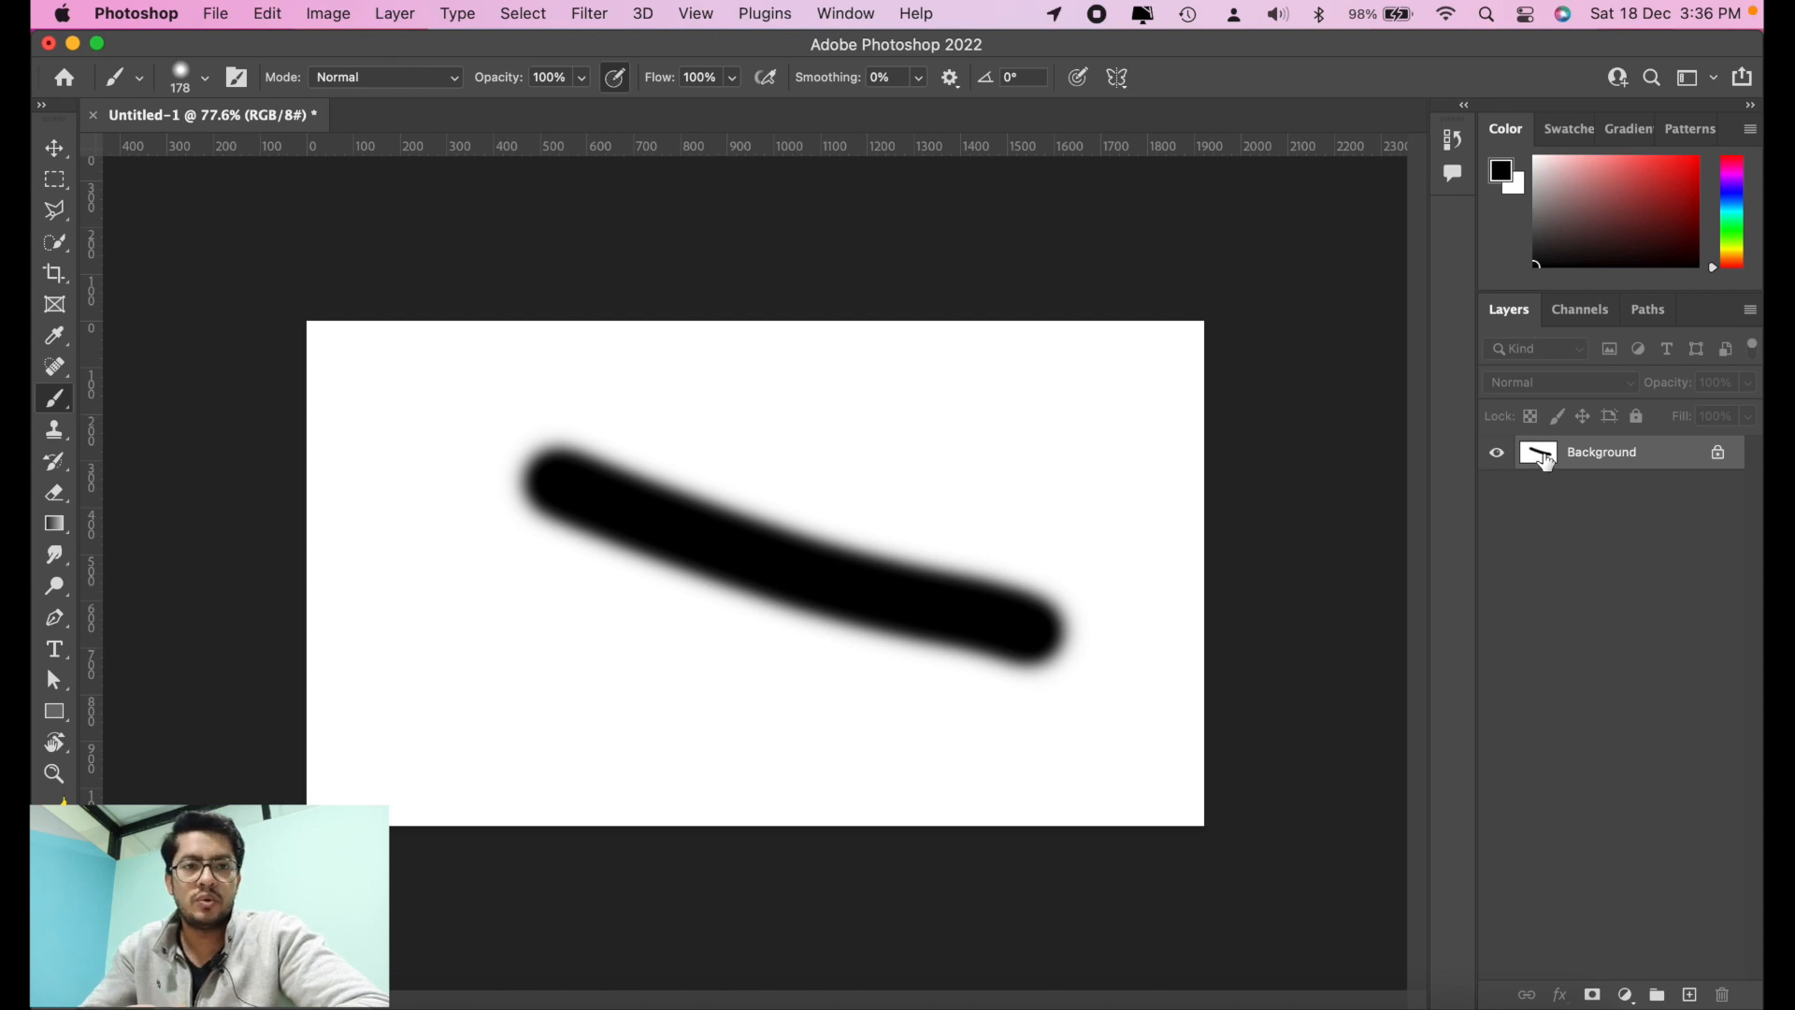
{"action": "key", "text": "super+z"}
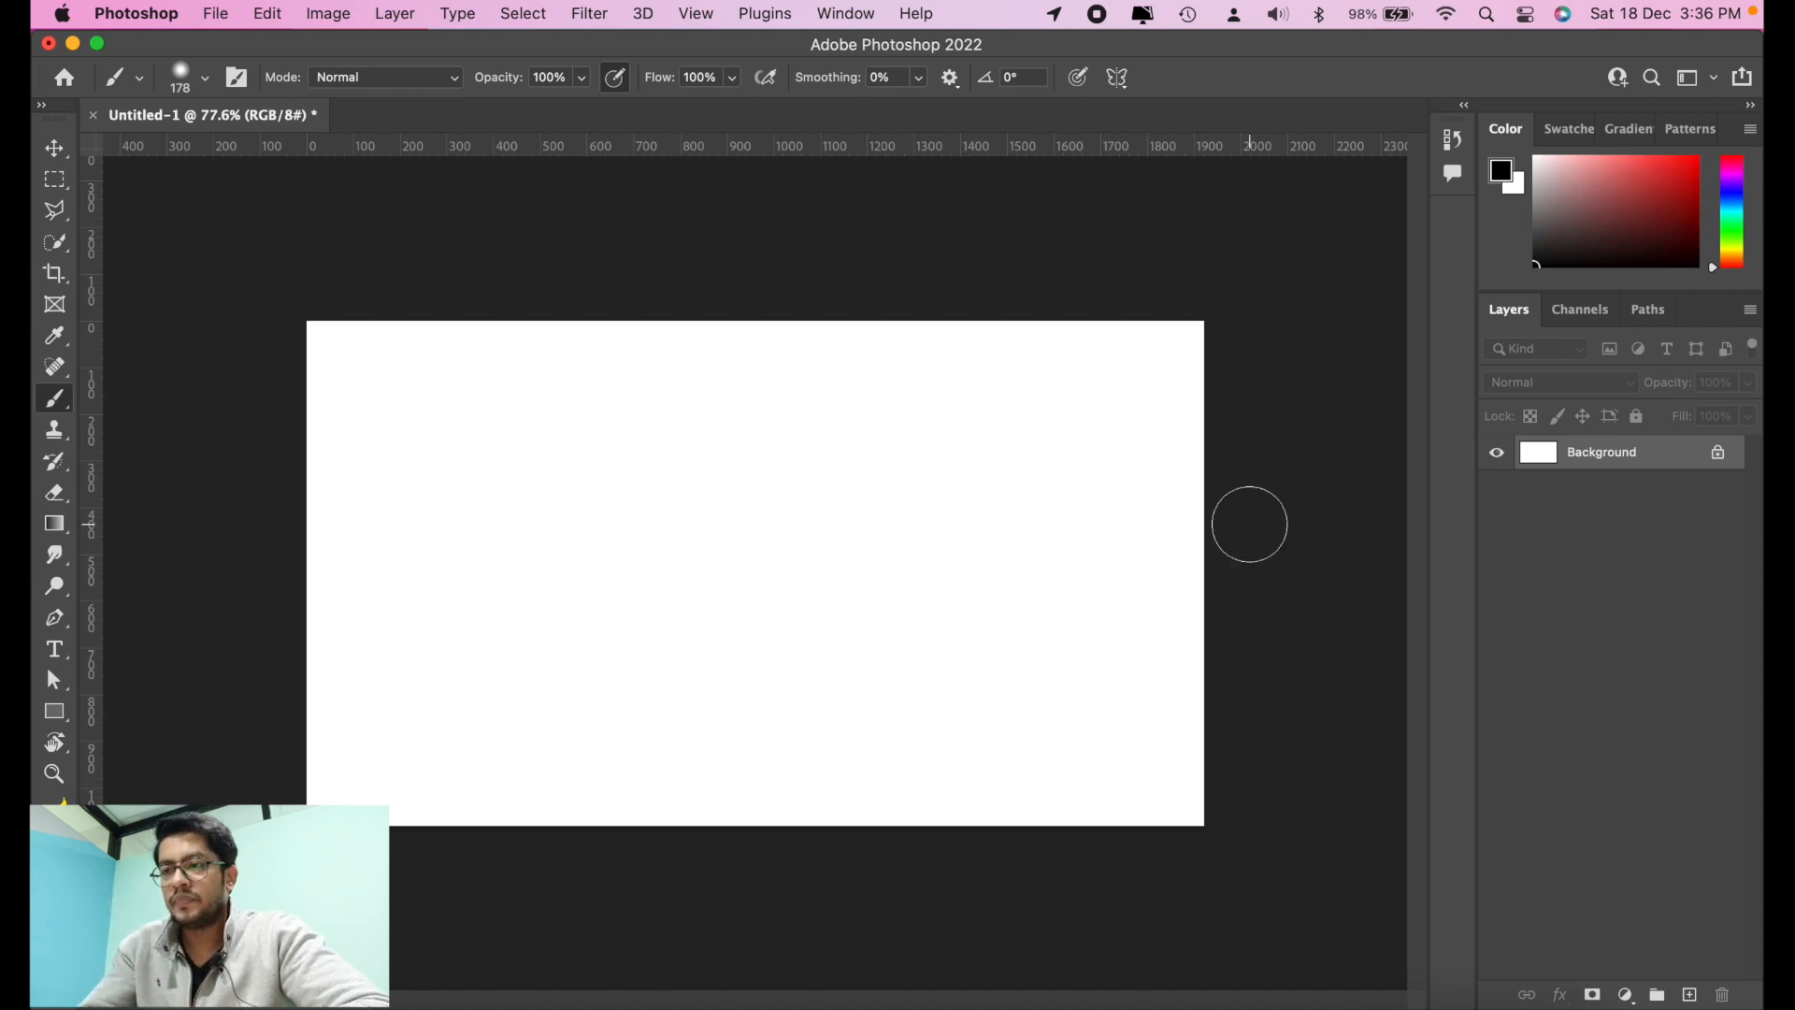
{"action": "key", "text": "super+shift+z"}
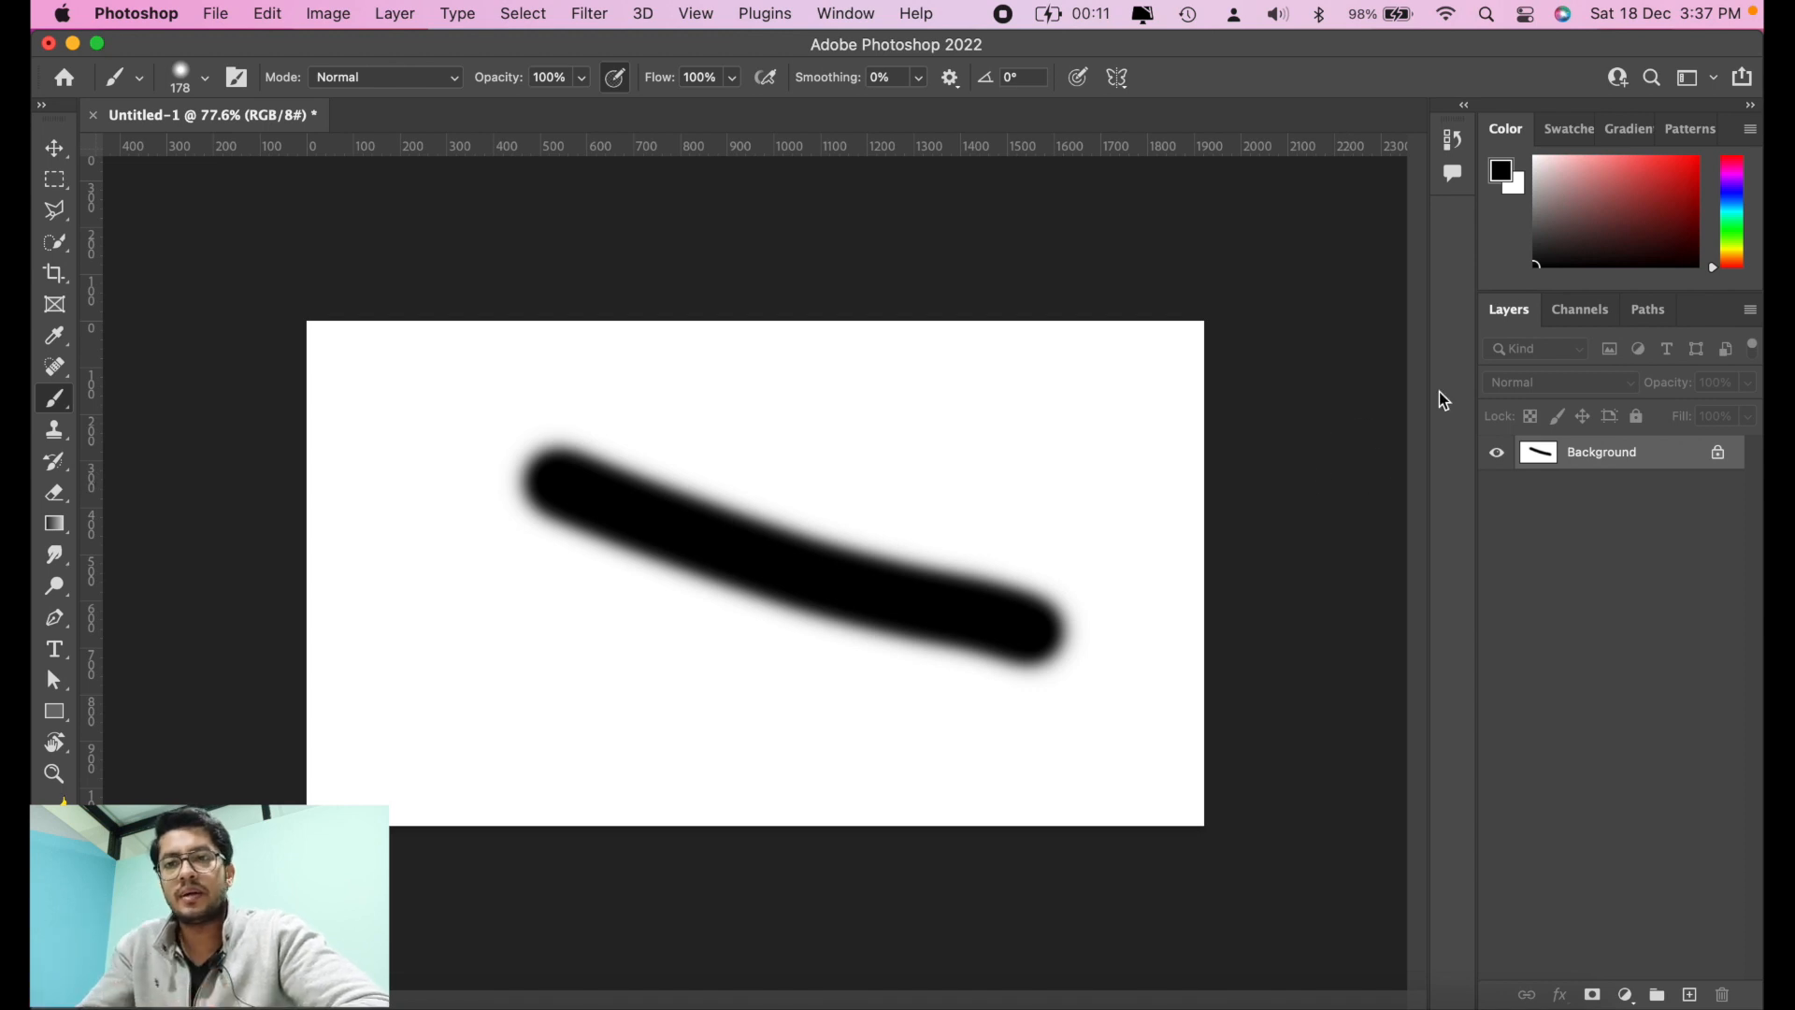
{"action": "key", "text": "super+z"}
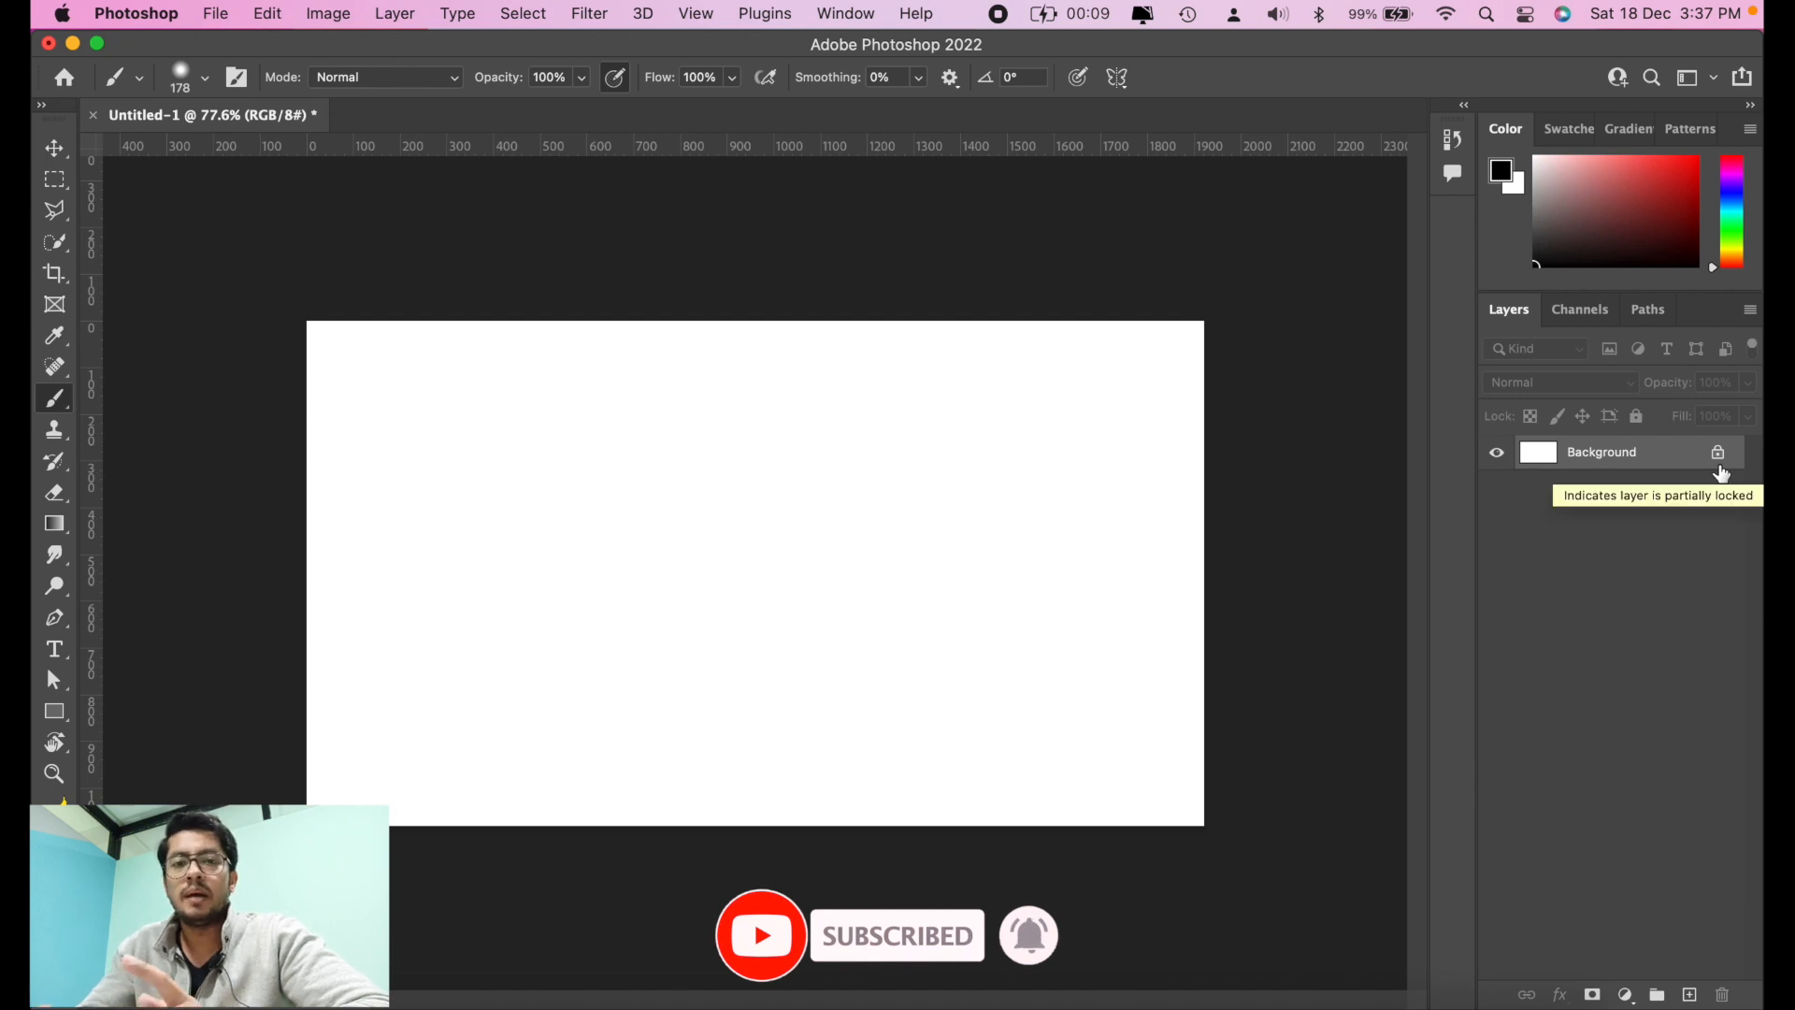
Step: Unlock the Background layer to convert it into a normal layer
{"action": "left_click", "coordinate": [1723, 461]}
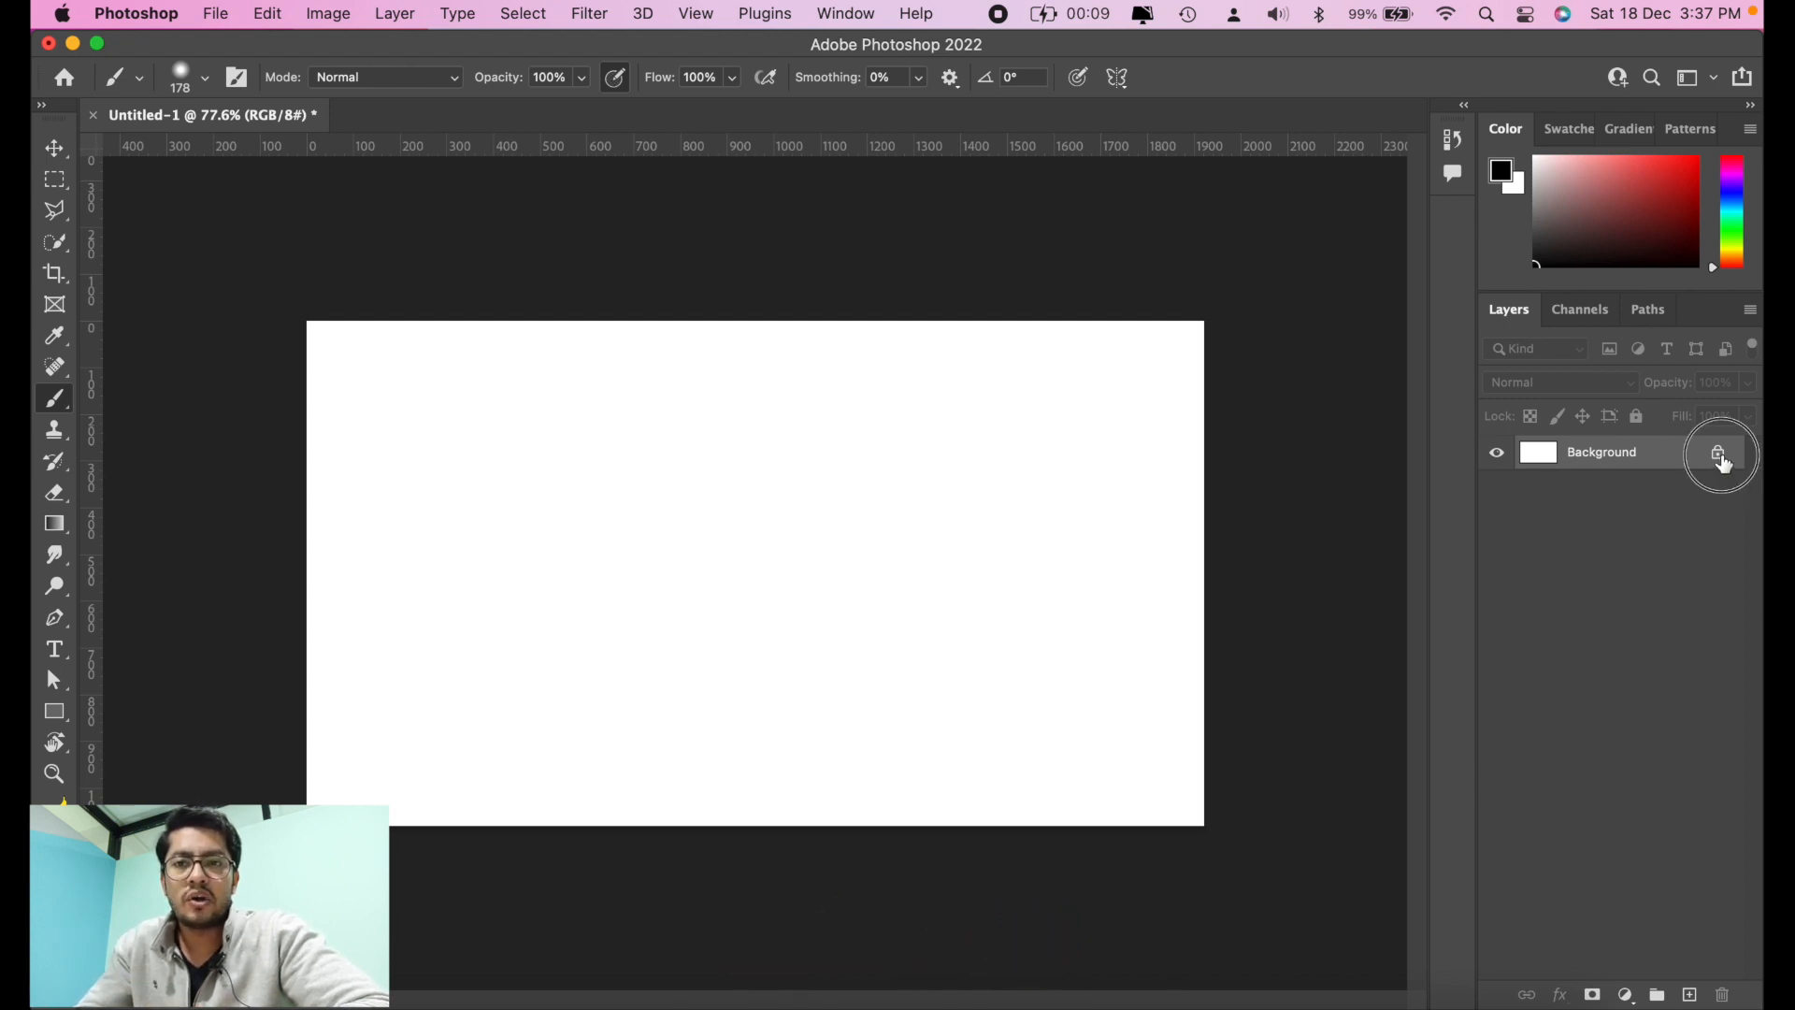
{"action": "double_click", "coordinate": [1722, 457]}
{"action": "left_click", "coordinate": [1678, 306]}
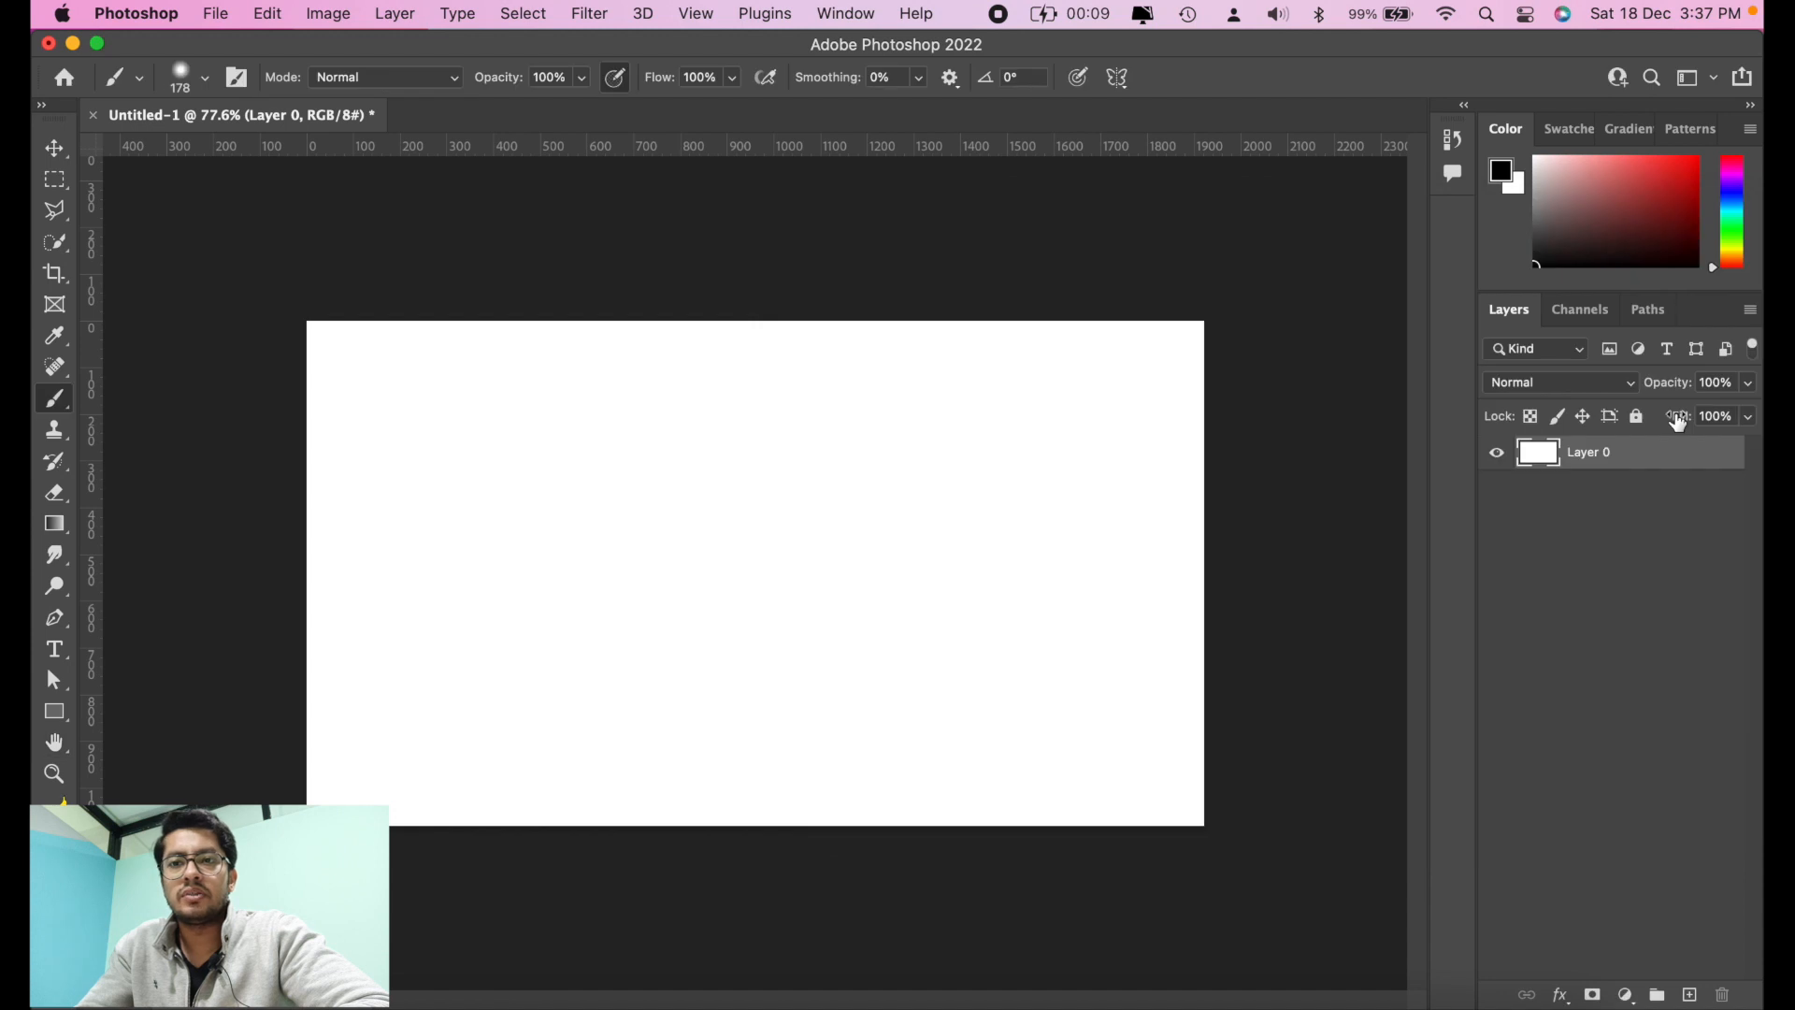
{"action": "key", "text": "super+z"}
{"action": "left_click", "coordinate": [1720, 459]}
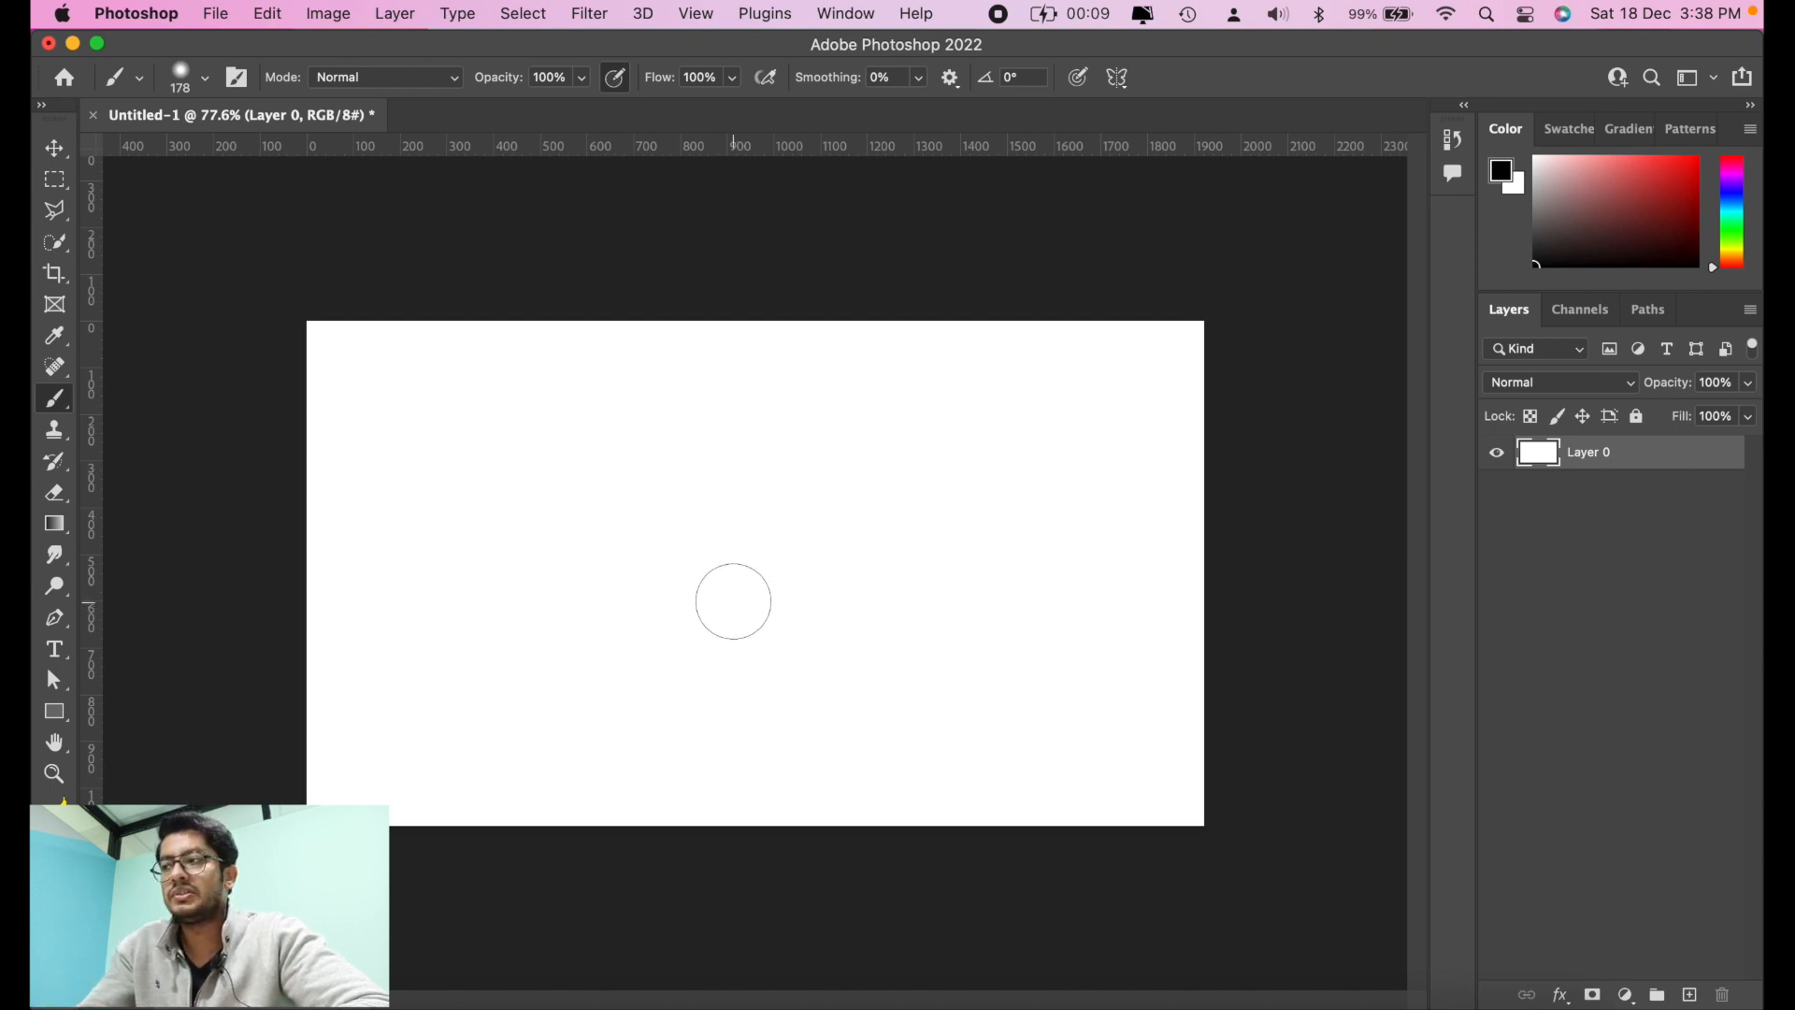
Step: Paint a looping black stroke on the unlocked layer and move the layer around the canvas, undoing both the move and the stroke
{"action": "left_click", "coordinate": [518, 612]}
{"action": "mouse_move", "coordinate": [518, 611]}
{"action": "left_mouse_down"}
{"action": "mouse_move", "coordinate": [878, 522]}
{"action": "mouse_move", "coordinate": [991, 414]}
{"action": "mouse_move", "coordinate": [774, 482]}
{"action": "mouse_move", "coordinate": [748, 640]}
{"action": "mouse_move", "coordinate": [768, 694]}
{"action": "left_mouse_up"}
{"action": "left_click", "coordinate": [55, 148]}
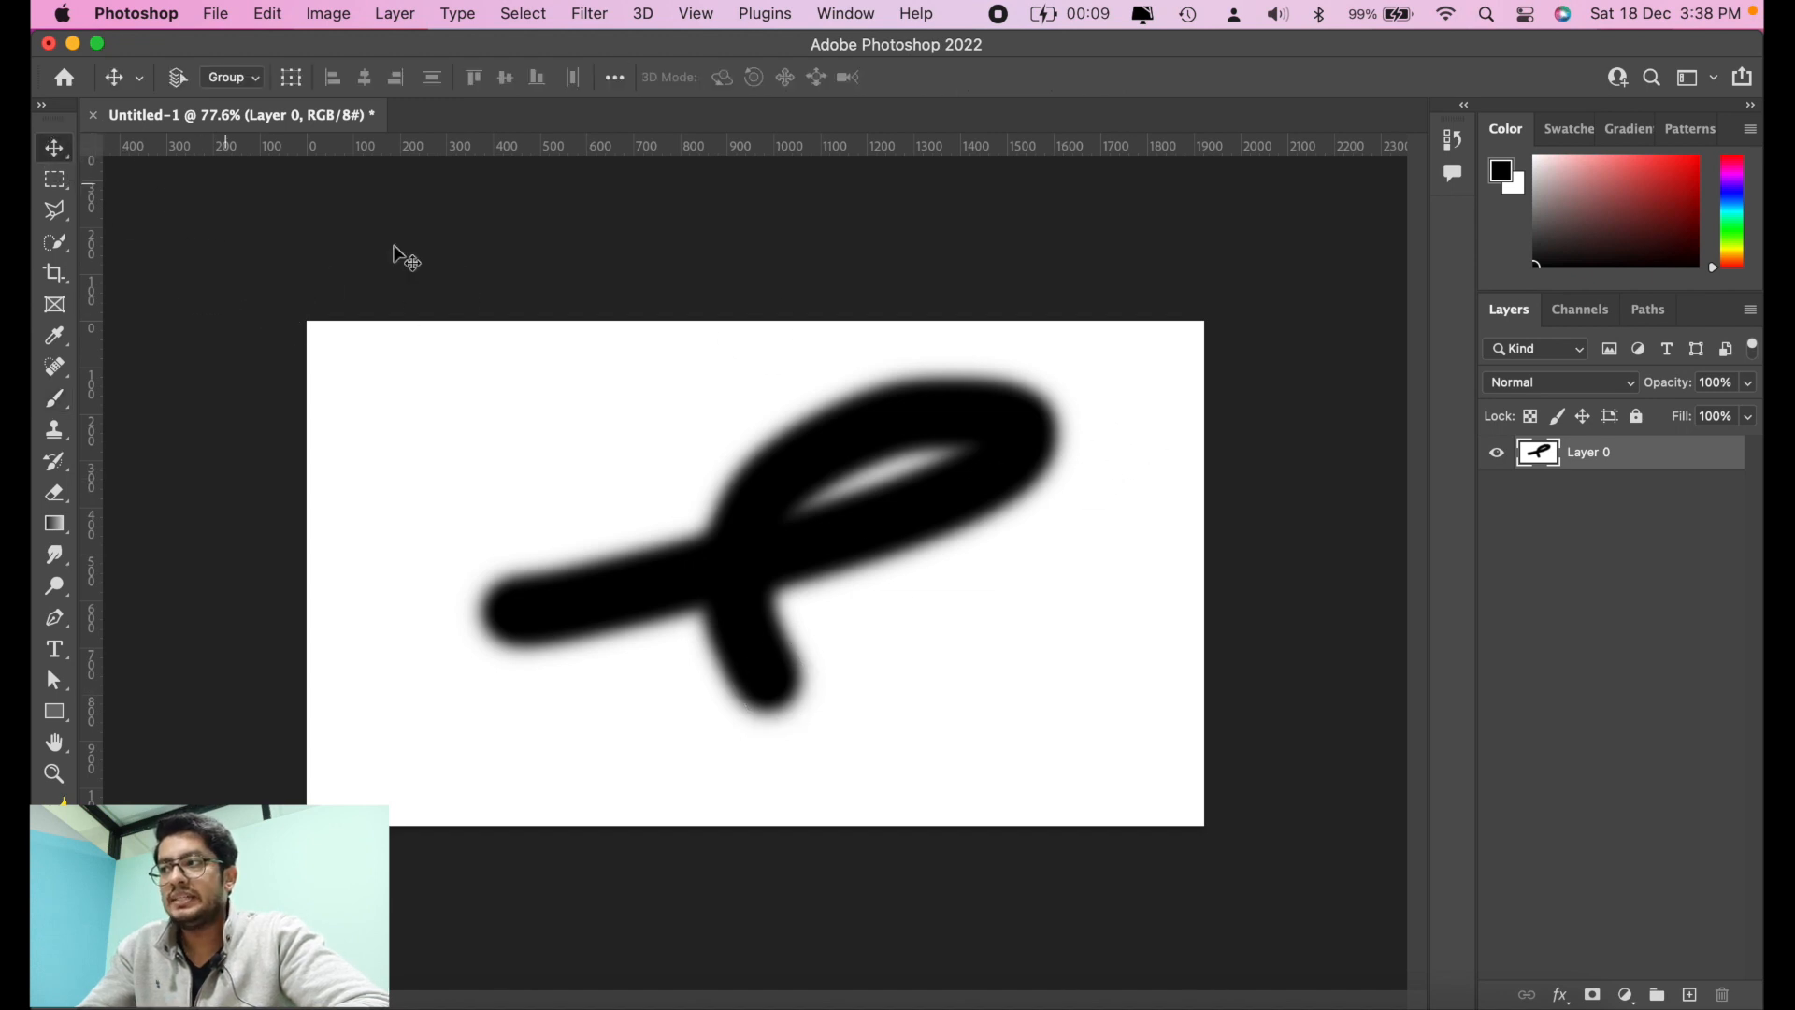
{"action": "mouse_move", "coordinate": [636, 393]}
{"action": "left_mouse_down"}
{"action": "mouse_move", "coordinate": [705, 510]}
{"action": "mouse_move", "coordinate": [760, 351]}
{"action": "mouse_move", "coordinate": [677, 513]}
{"action": "mouse_move", "coordinate": [649, 377]}
{"action": "mouse_move", "coordinate": [656, 436]}
{"action": "left_mouse_up"}
{"action": "left_click_drag", "start_coordinate": [769, 449], "coordinate": [786, 478]}
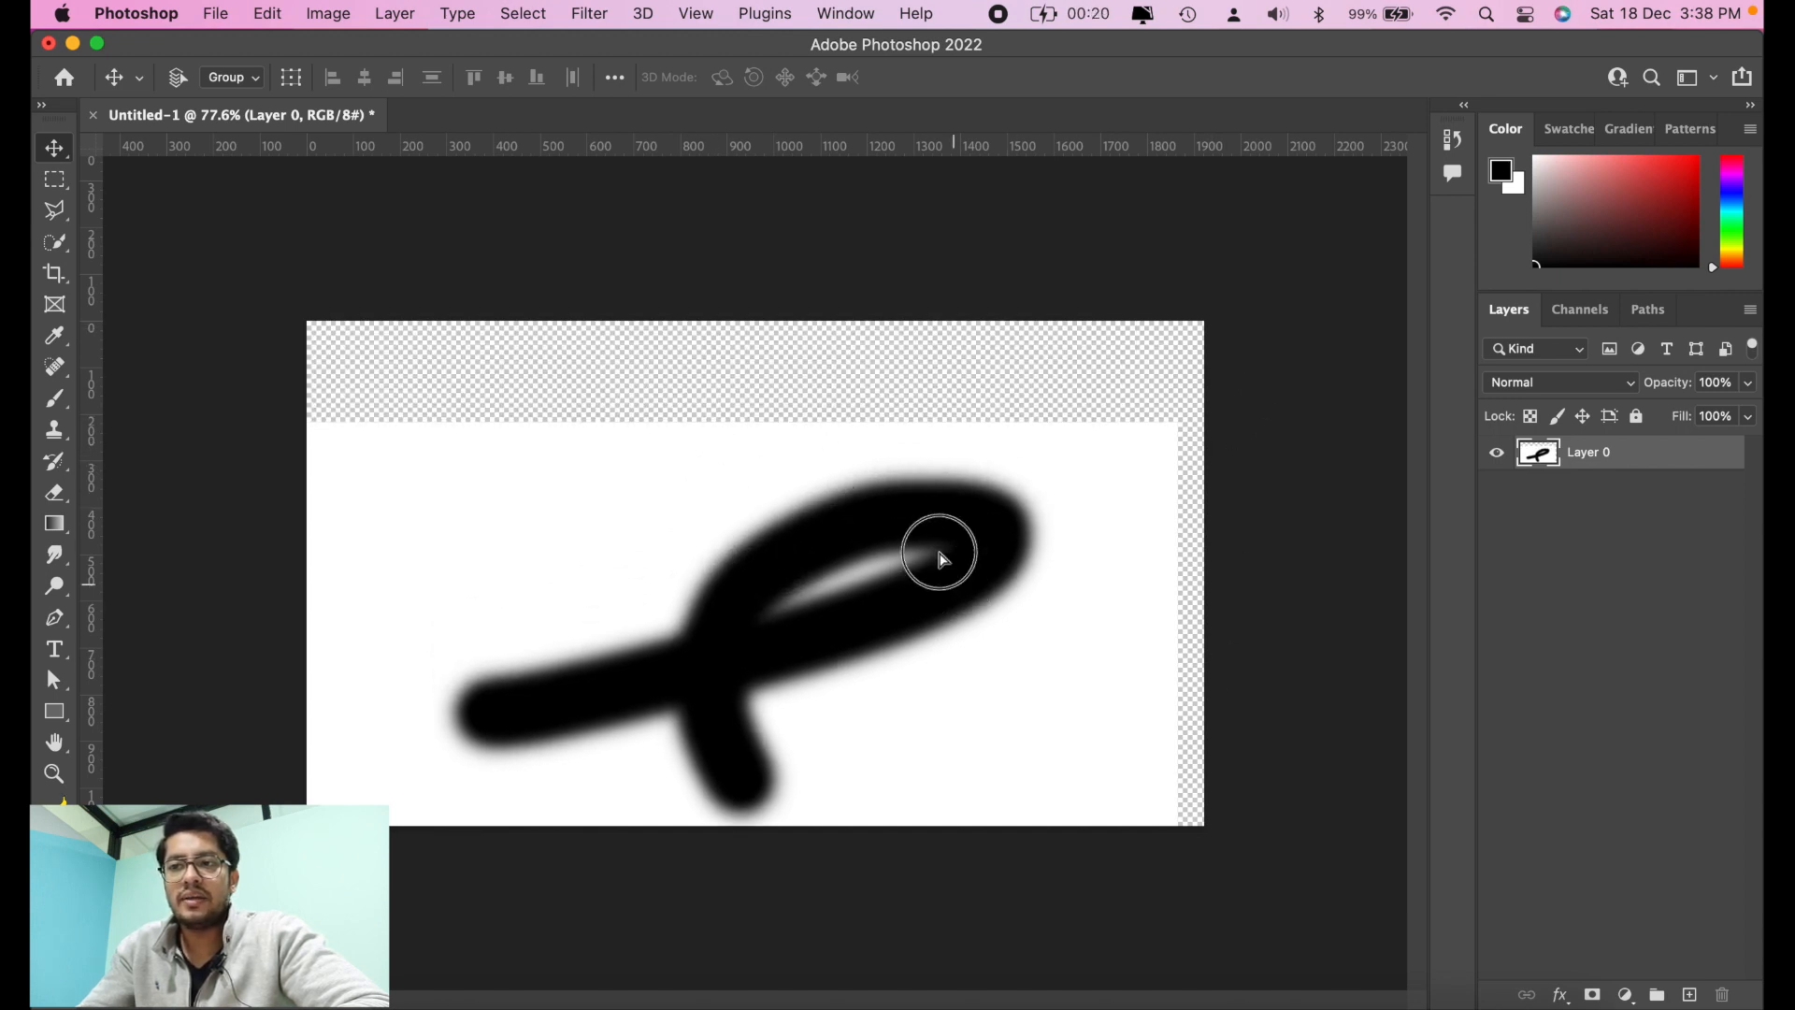
{"action": "left_click_drag", "start_coordinate": [938, 557], "coordinate": [953, 447]}
{"action": "key", "text": "super+z"}
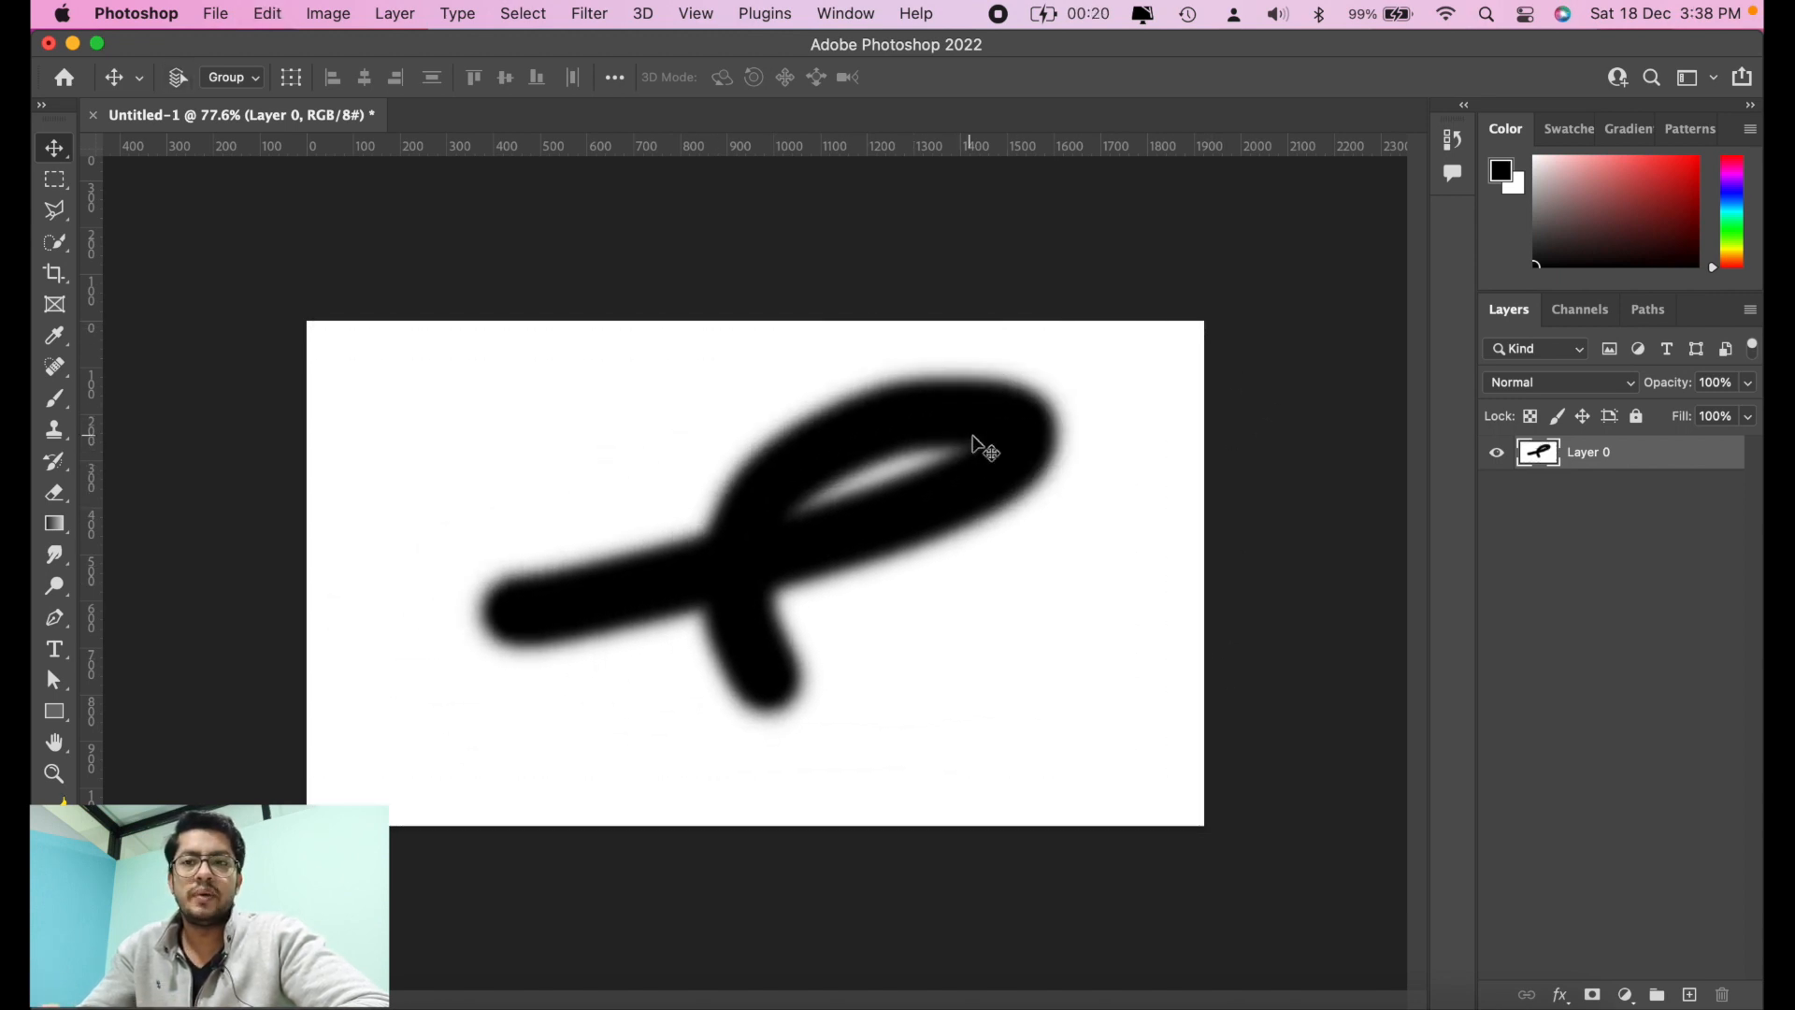
{"action": "key", "text": "super+z"}
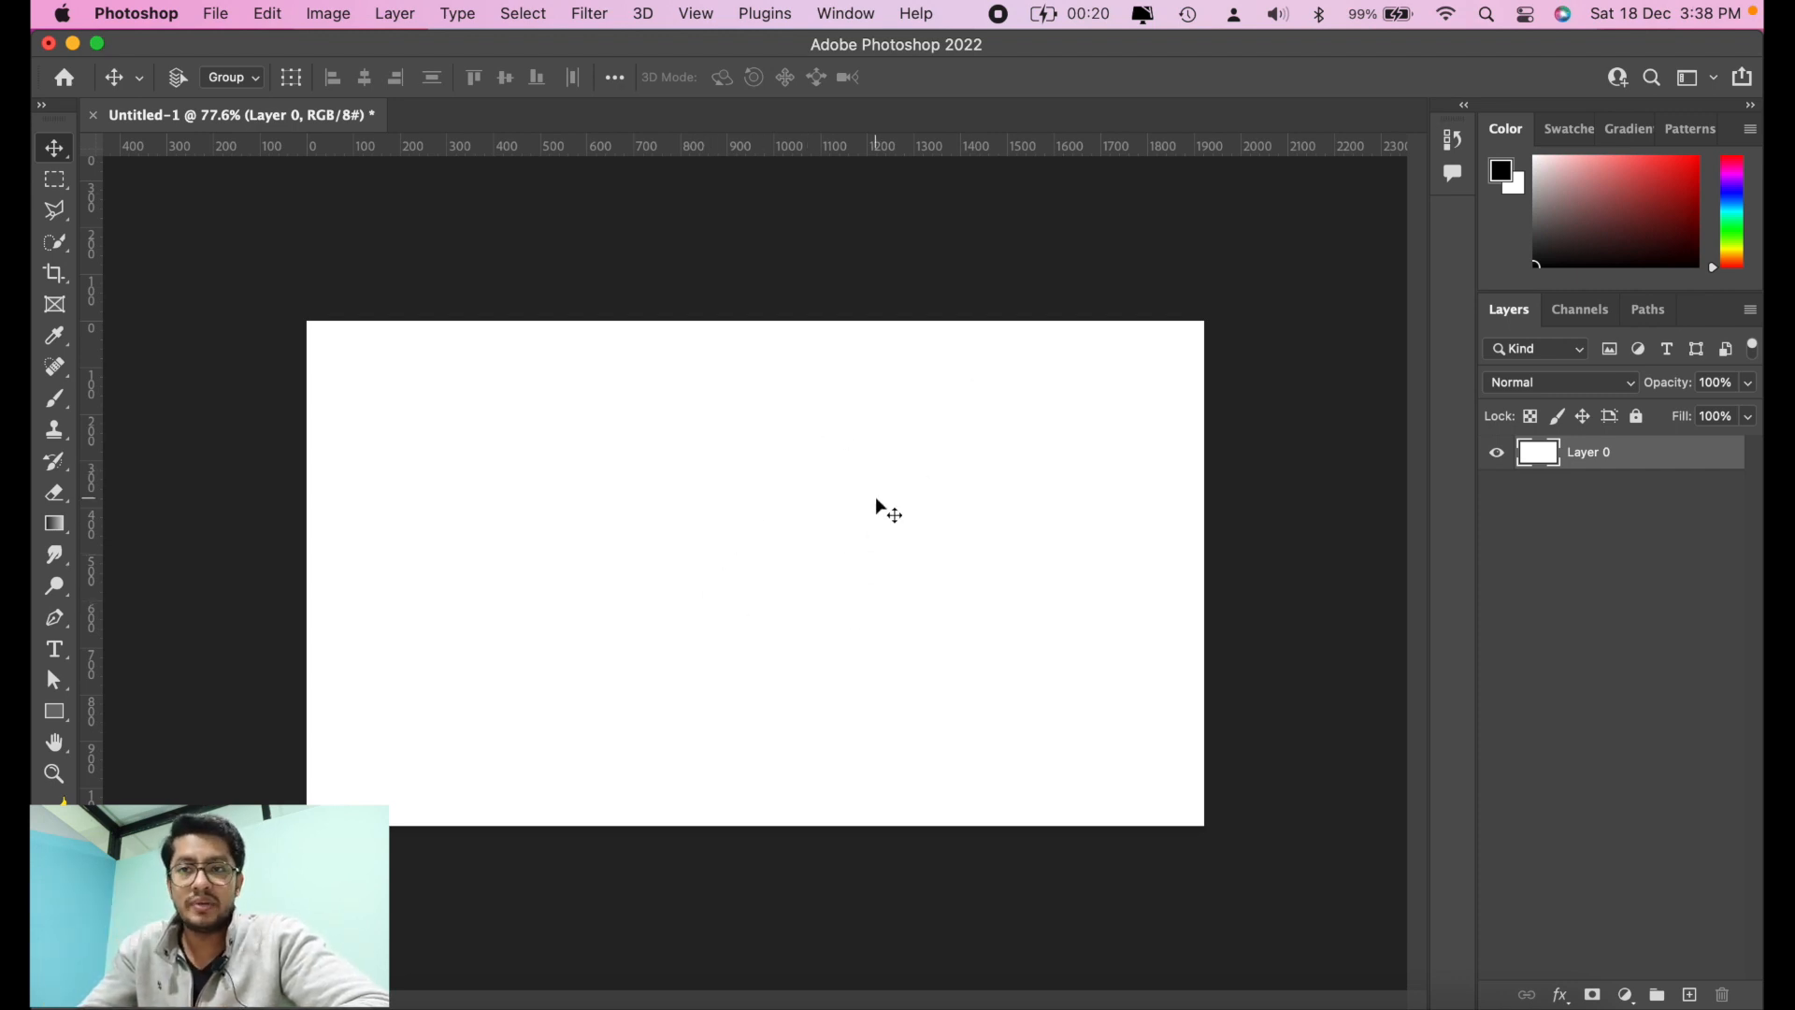
Step: Select the entire canvas, delete the layer's white fill, and clear the selection
{"action": "key", "text": "super+a"}
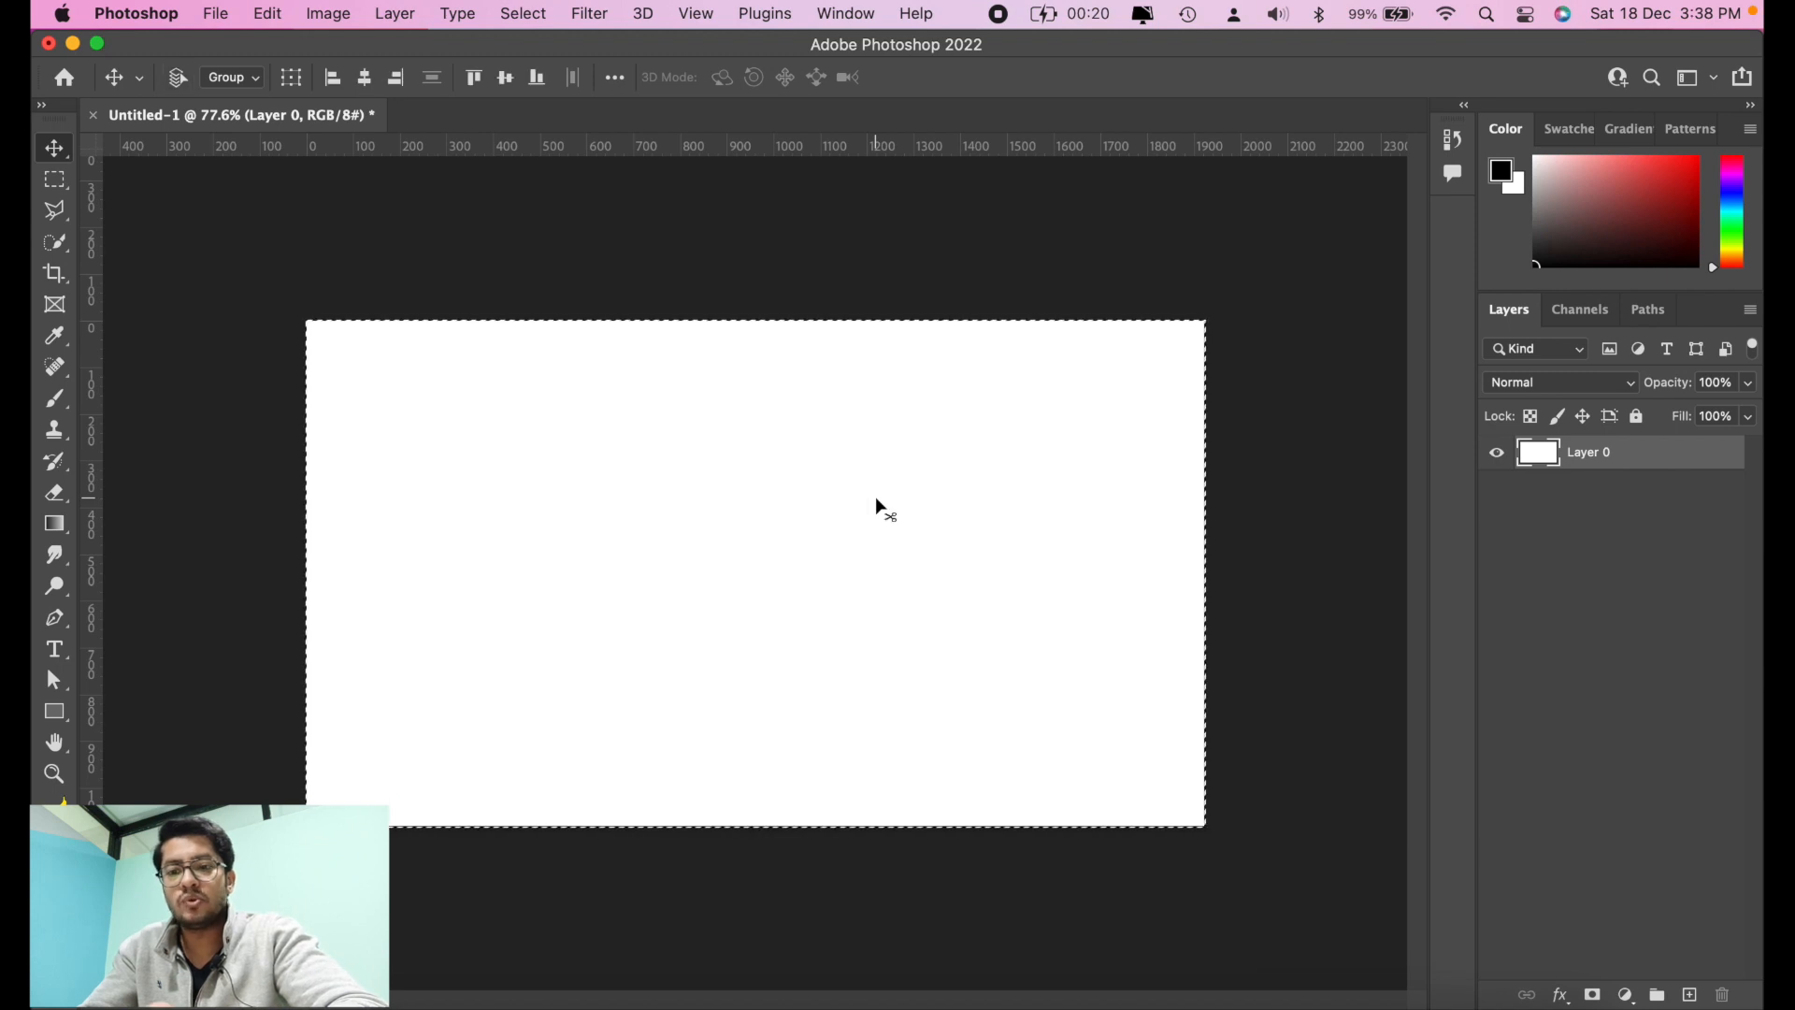
{"action": "key", "text": "BackSpace"}
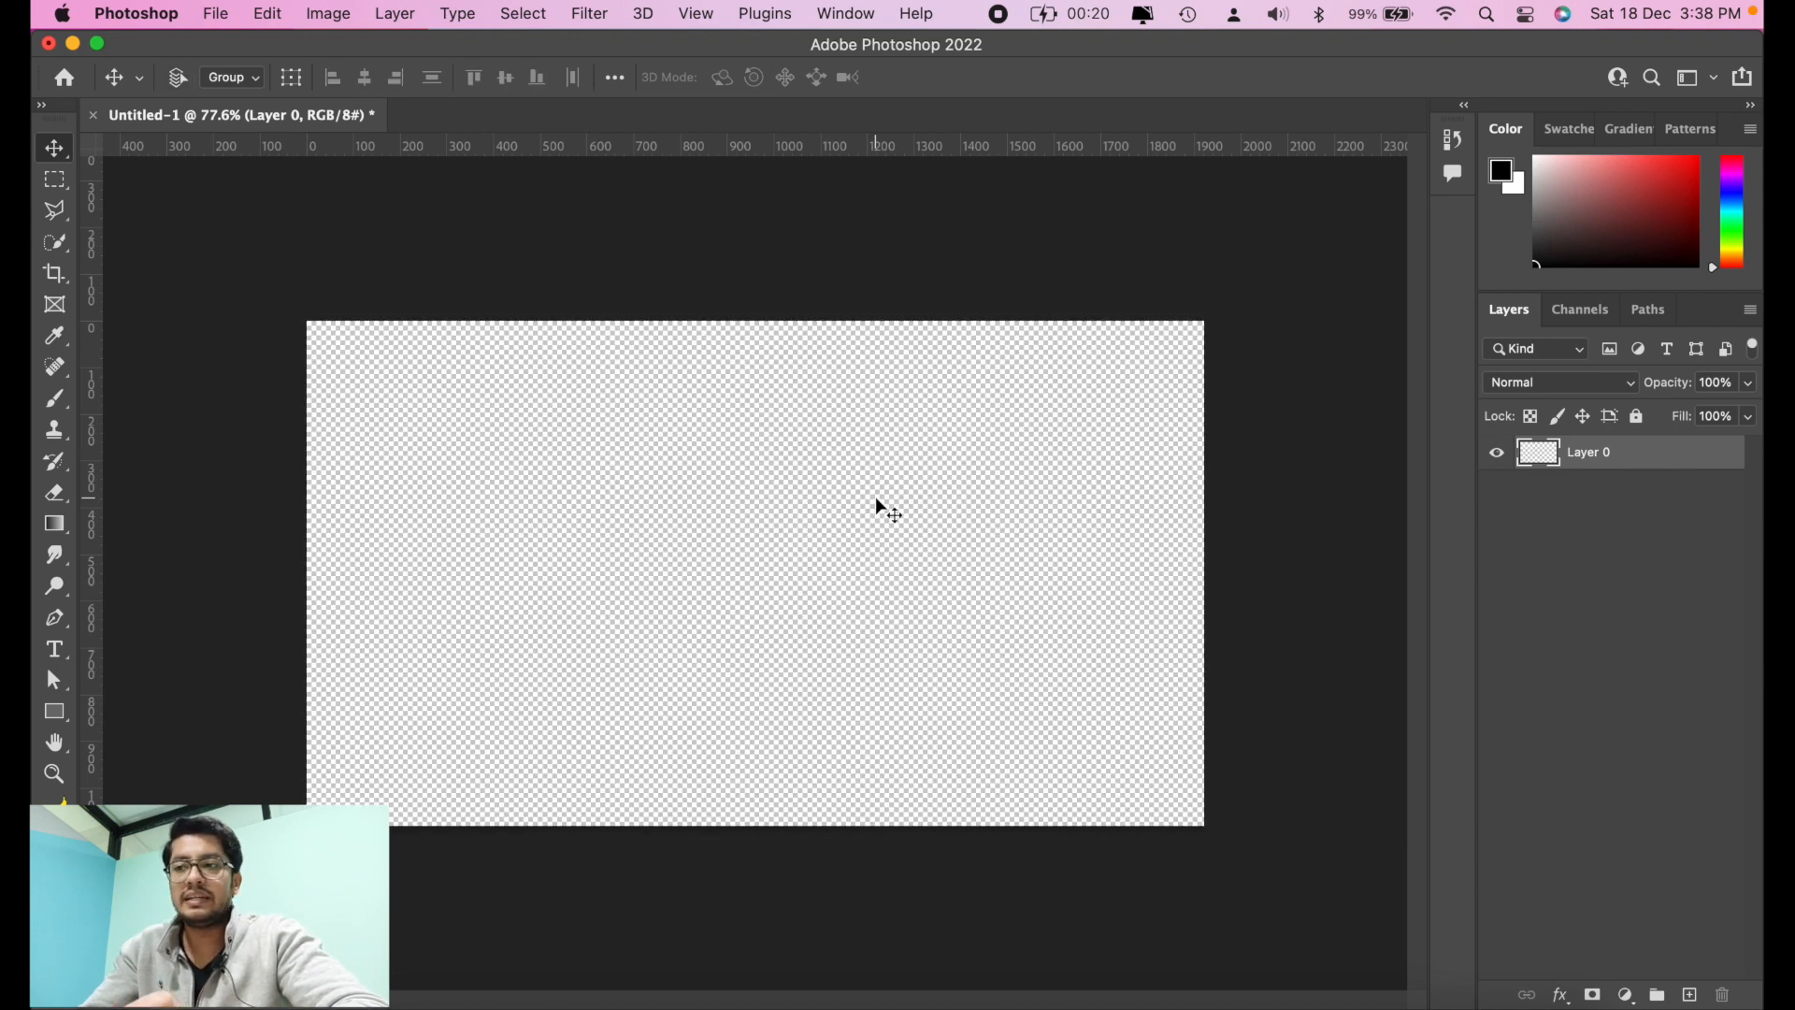
{"action": "key", "text": "super+z"}
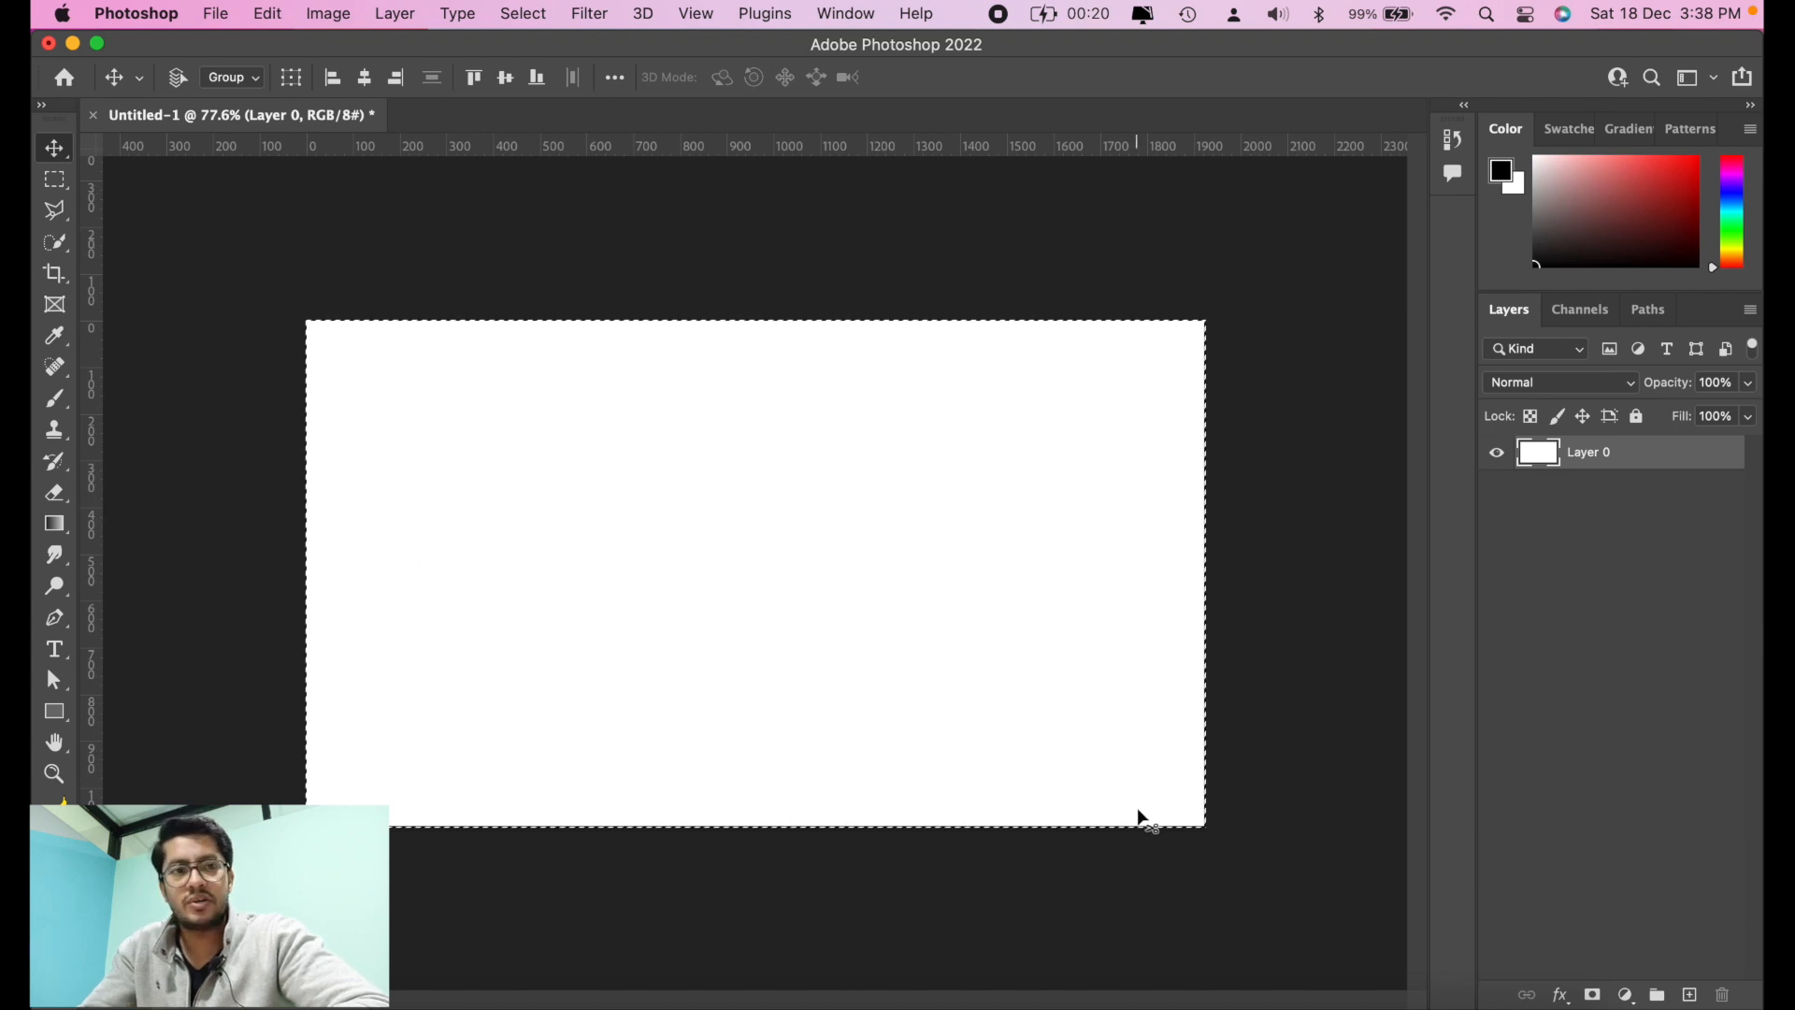
{"action": "key", "text": "Delete"}
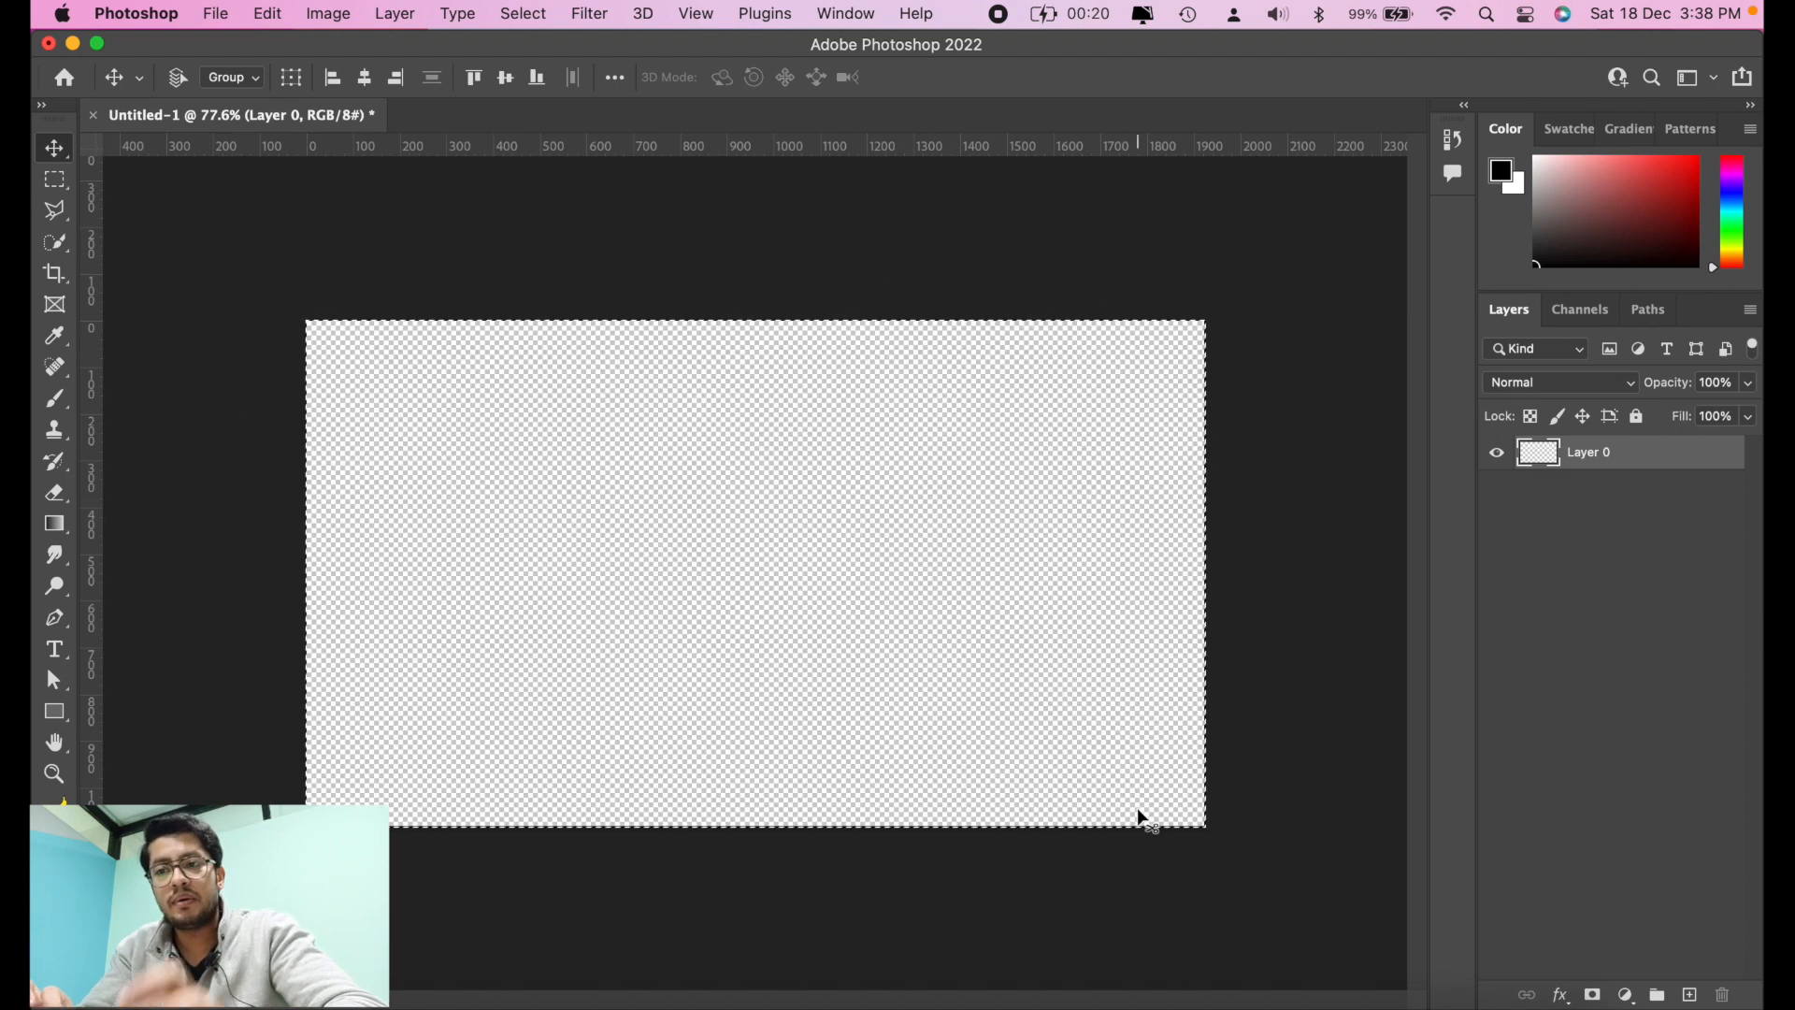
{"action": "key", "text": "super+d"}
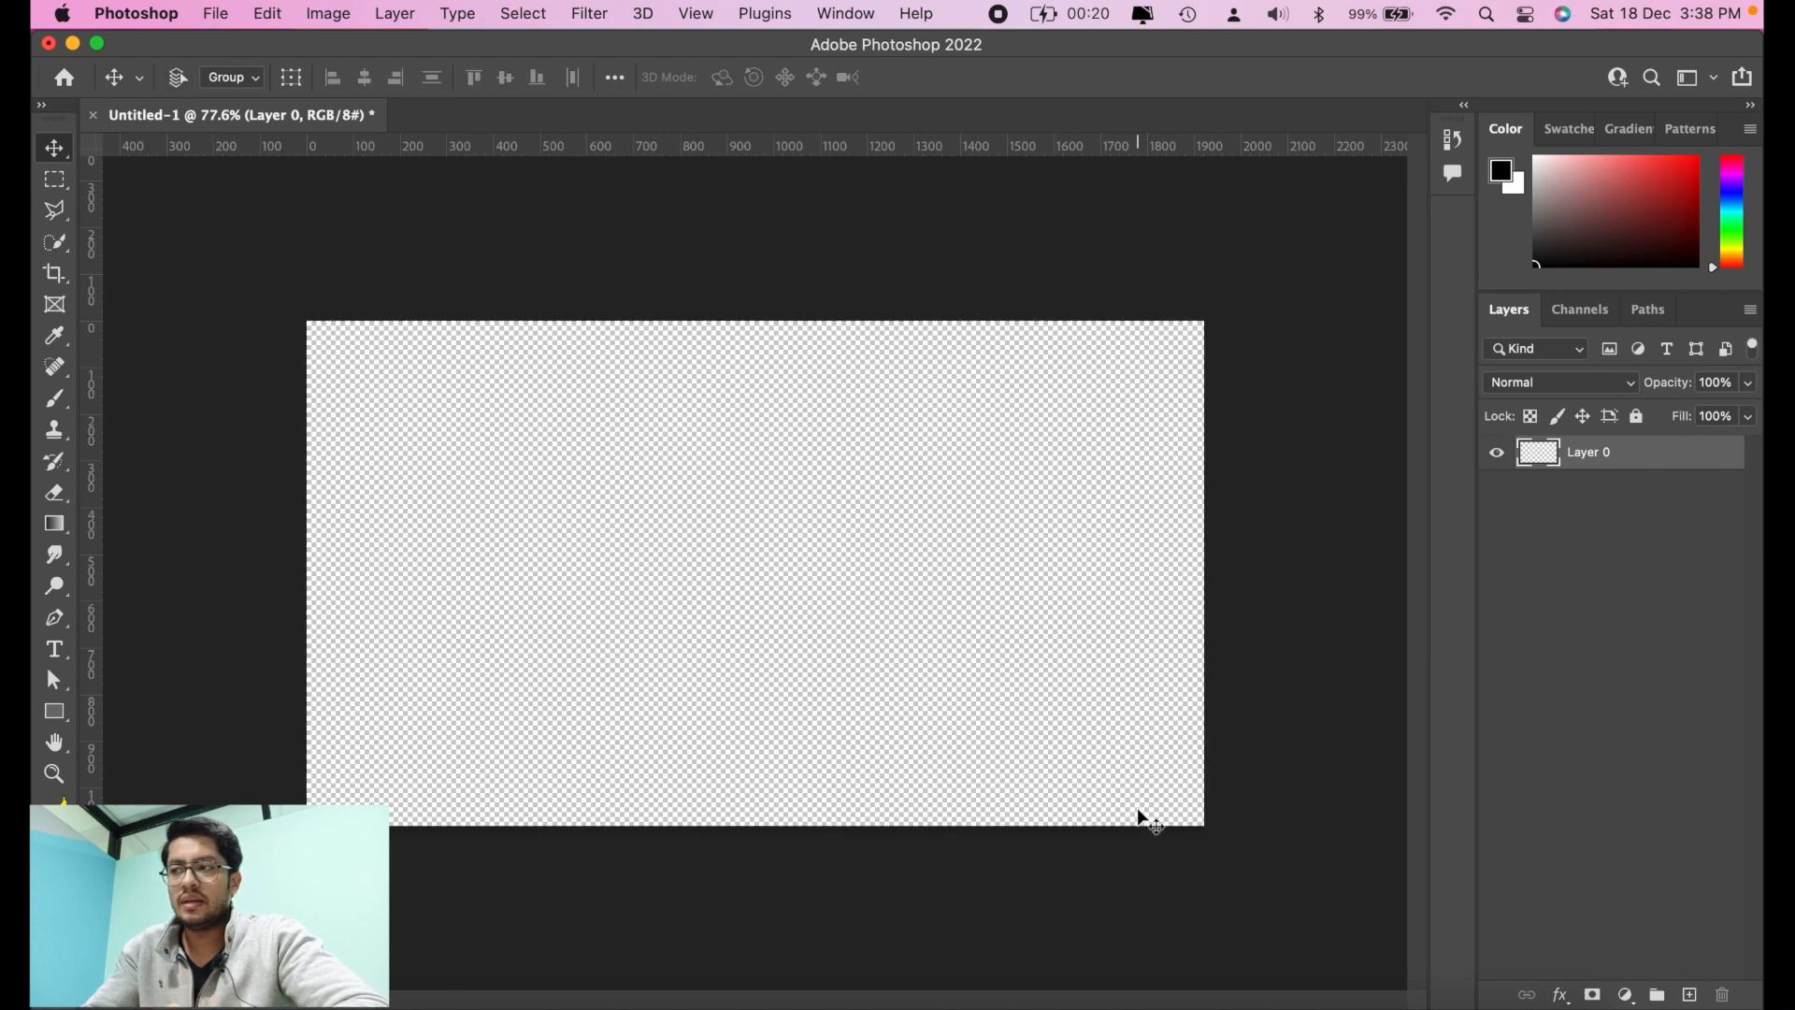
Step: Paint a nearly horizontal black stroke across the transparent layer and move it slightly upward
{"action": "left_click", "coordinate": [57, 402]}
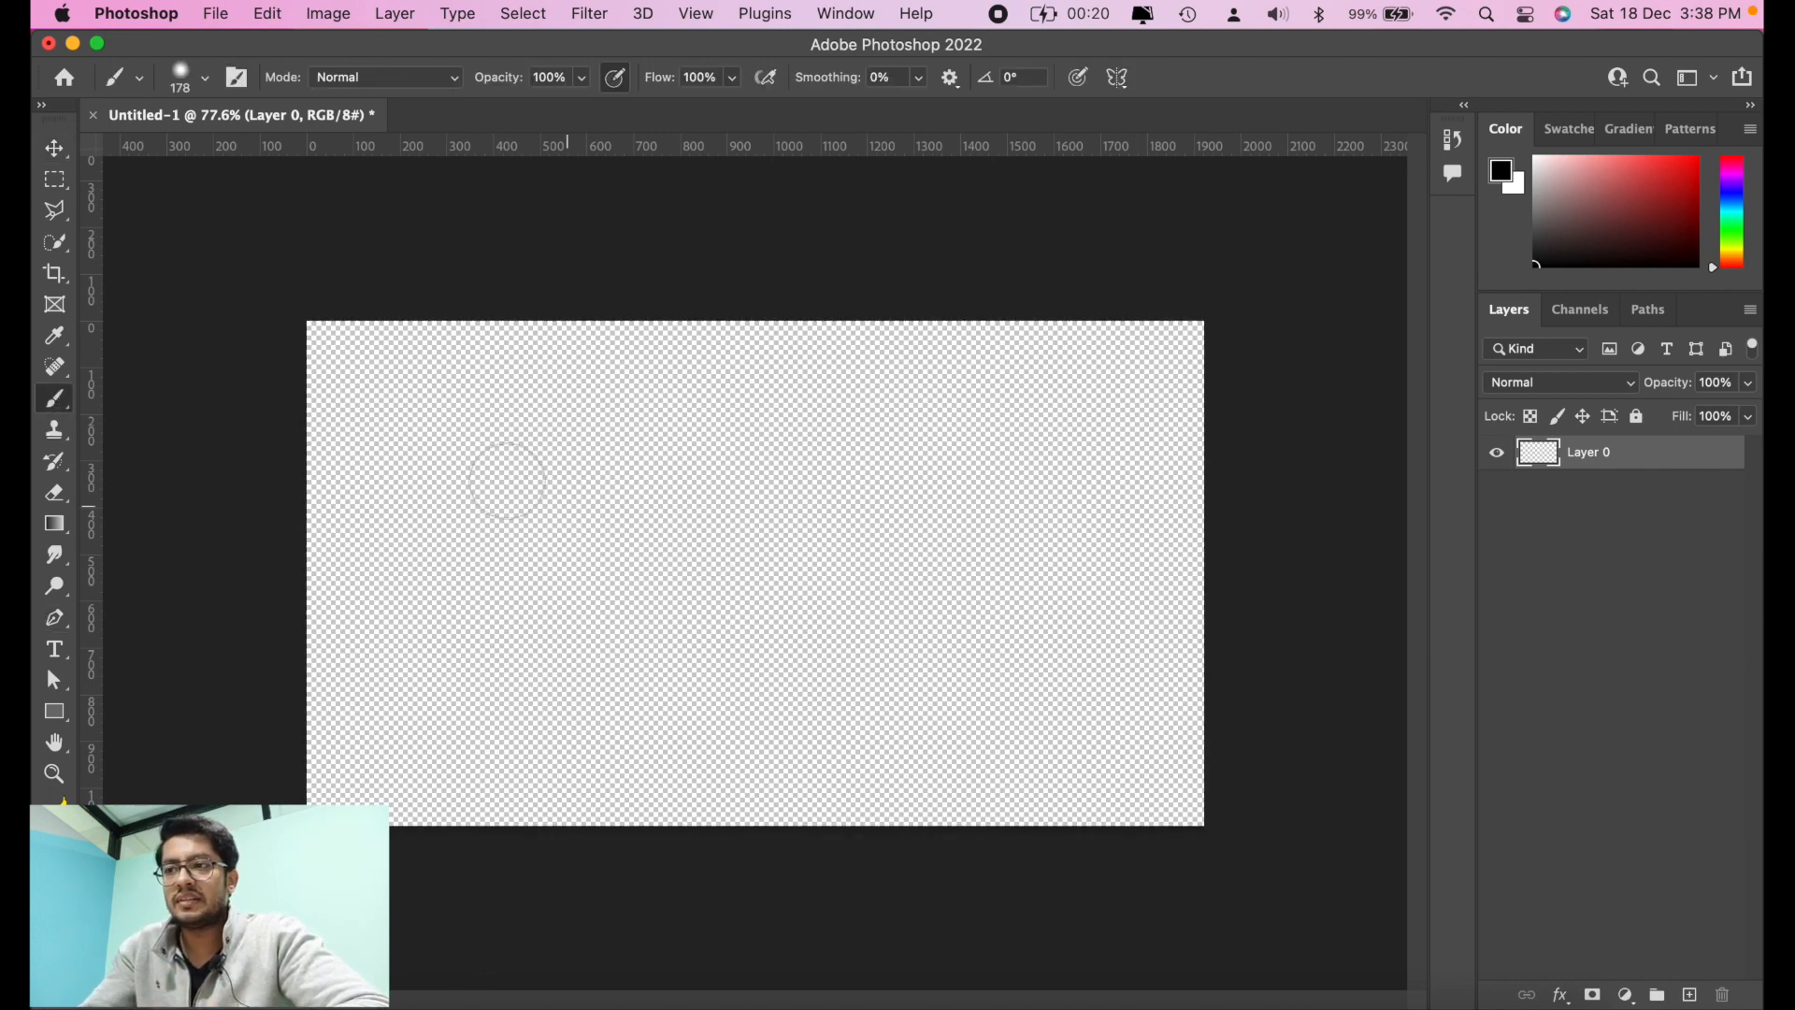
{"action": "left_click_drag", "start_coordinate": [474, 477], "coordinate": [1024, 505]}
{"action": "key", "text": "v"}
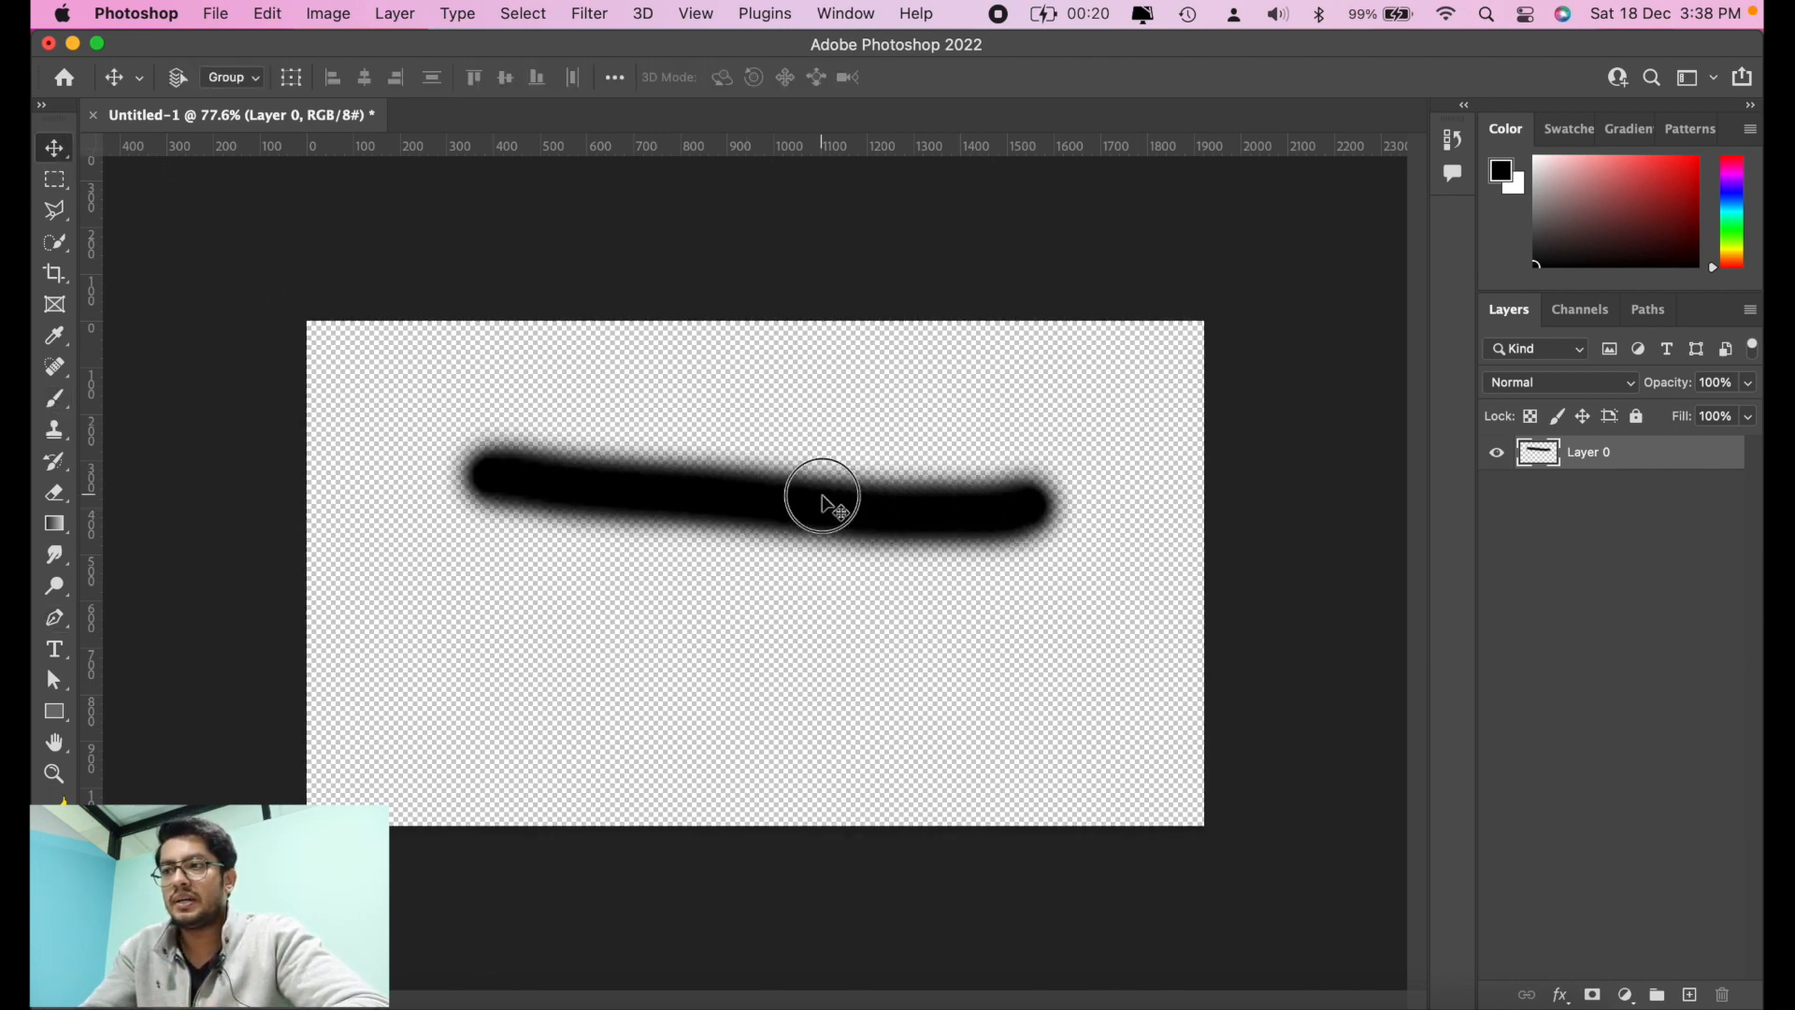
{"action": "mouse_move", "coordinate": [821, 493]}
{"action": "left_mouse_down"}
{"action": "mouse_move", "coordinate": [874, 633]}
{"action": "mouse_move", "coordinate": [750, 537]}
{"action": "mouse_move", "coordinate": [909, 408]}
{"action": "mouse_move", "coordinate": [820, 461]}
{"action": "left_mouse_up"}
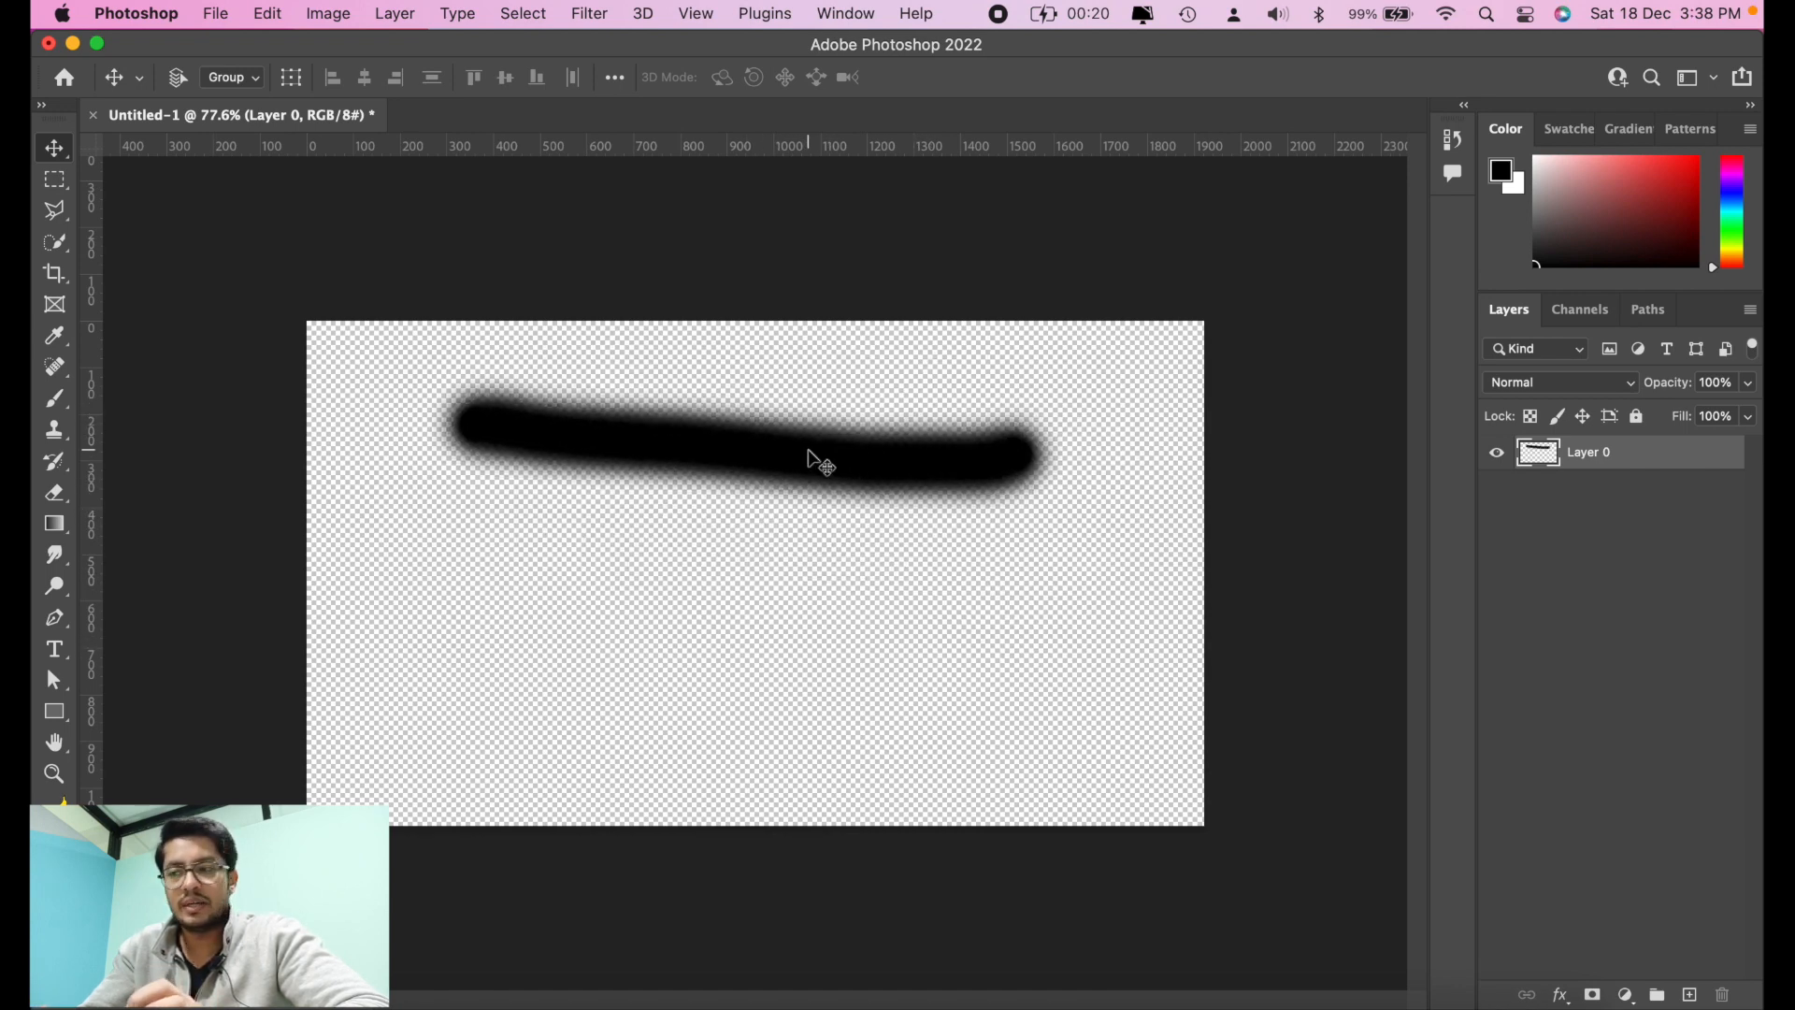
Step: Revert the stroke, its move, the deleted fill and the unlocking, back to the locked white Background layer
{"action": "key", "text": "super+z"}
{"action": "key", "text": "super+z"}
{"action": "key", "text": "super+a"}
{"action": "key", "text": "super+BackSpace"}
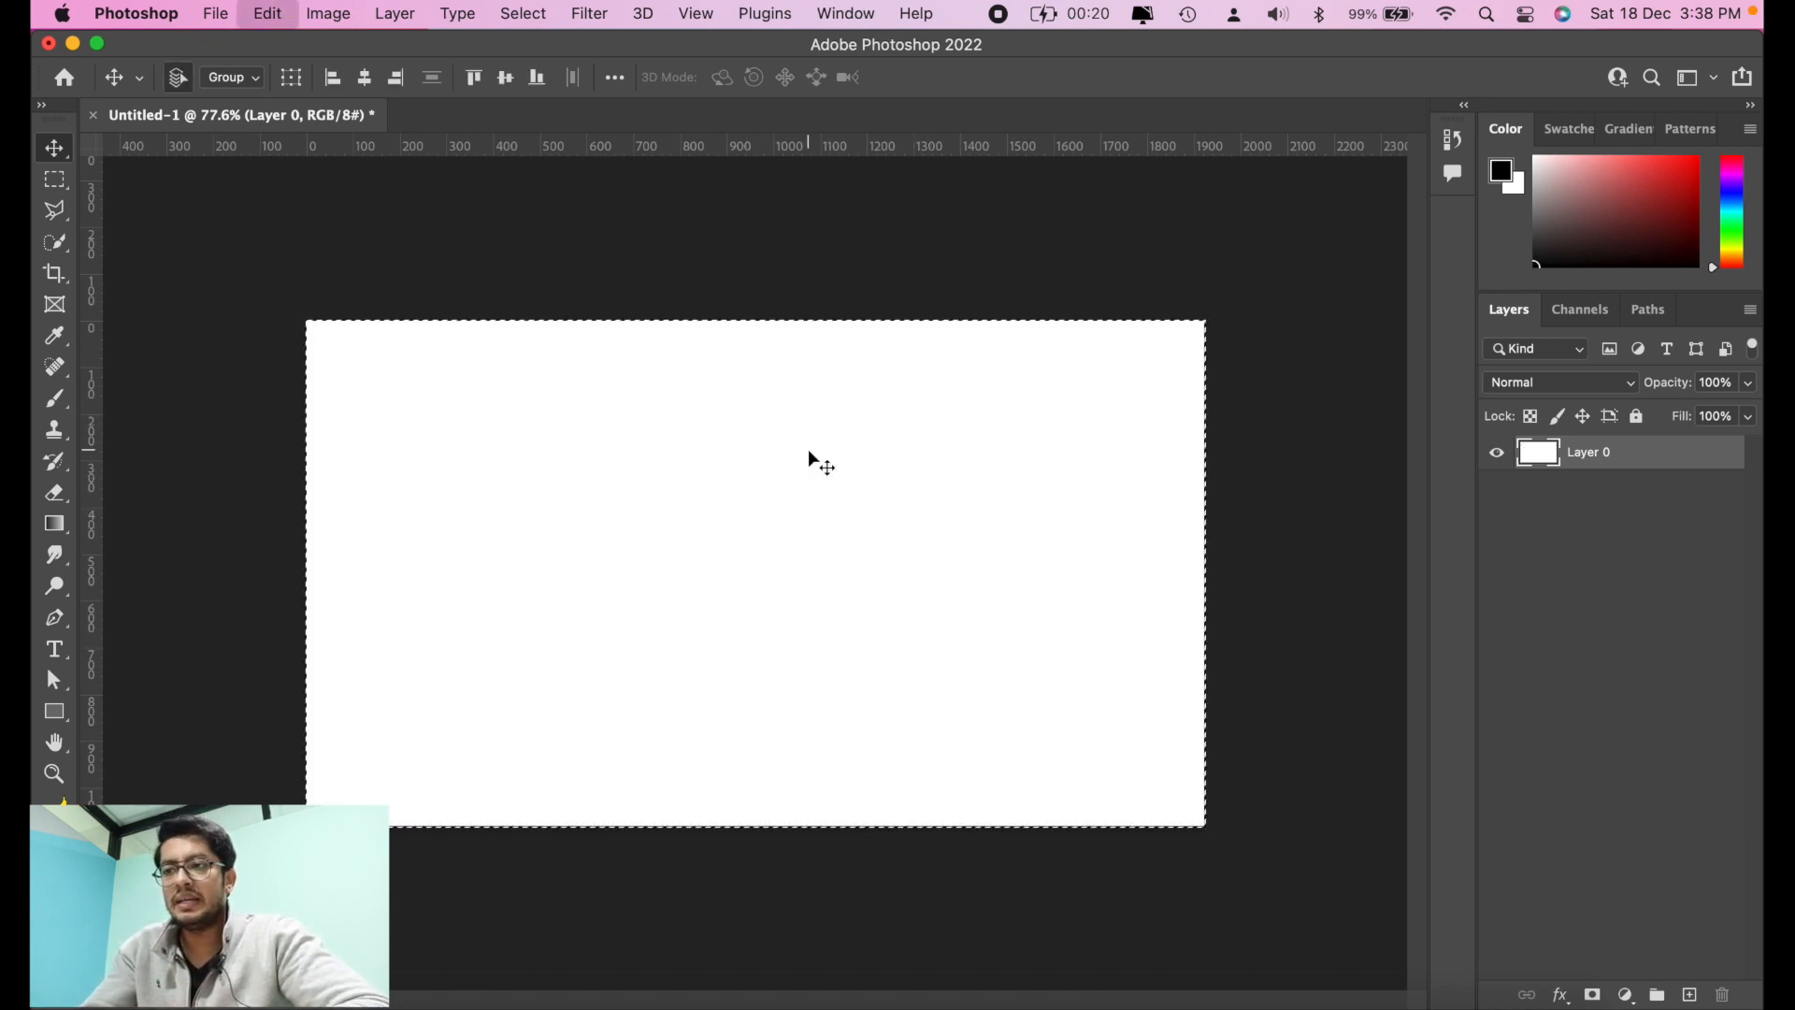
{"action": "key", "text": "super+d"}
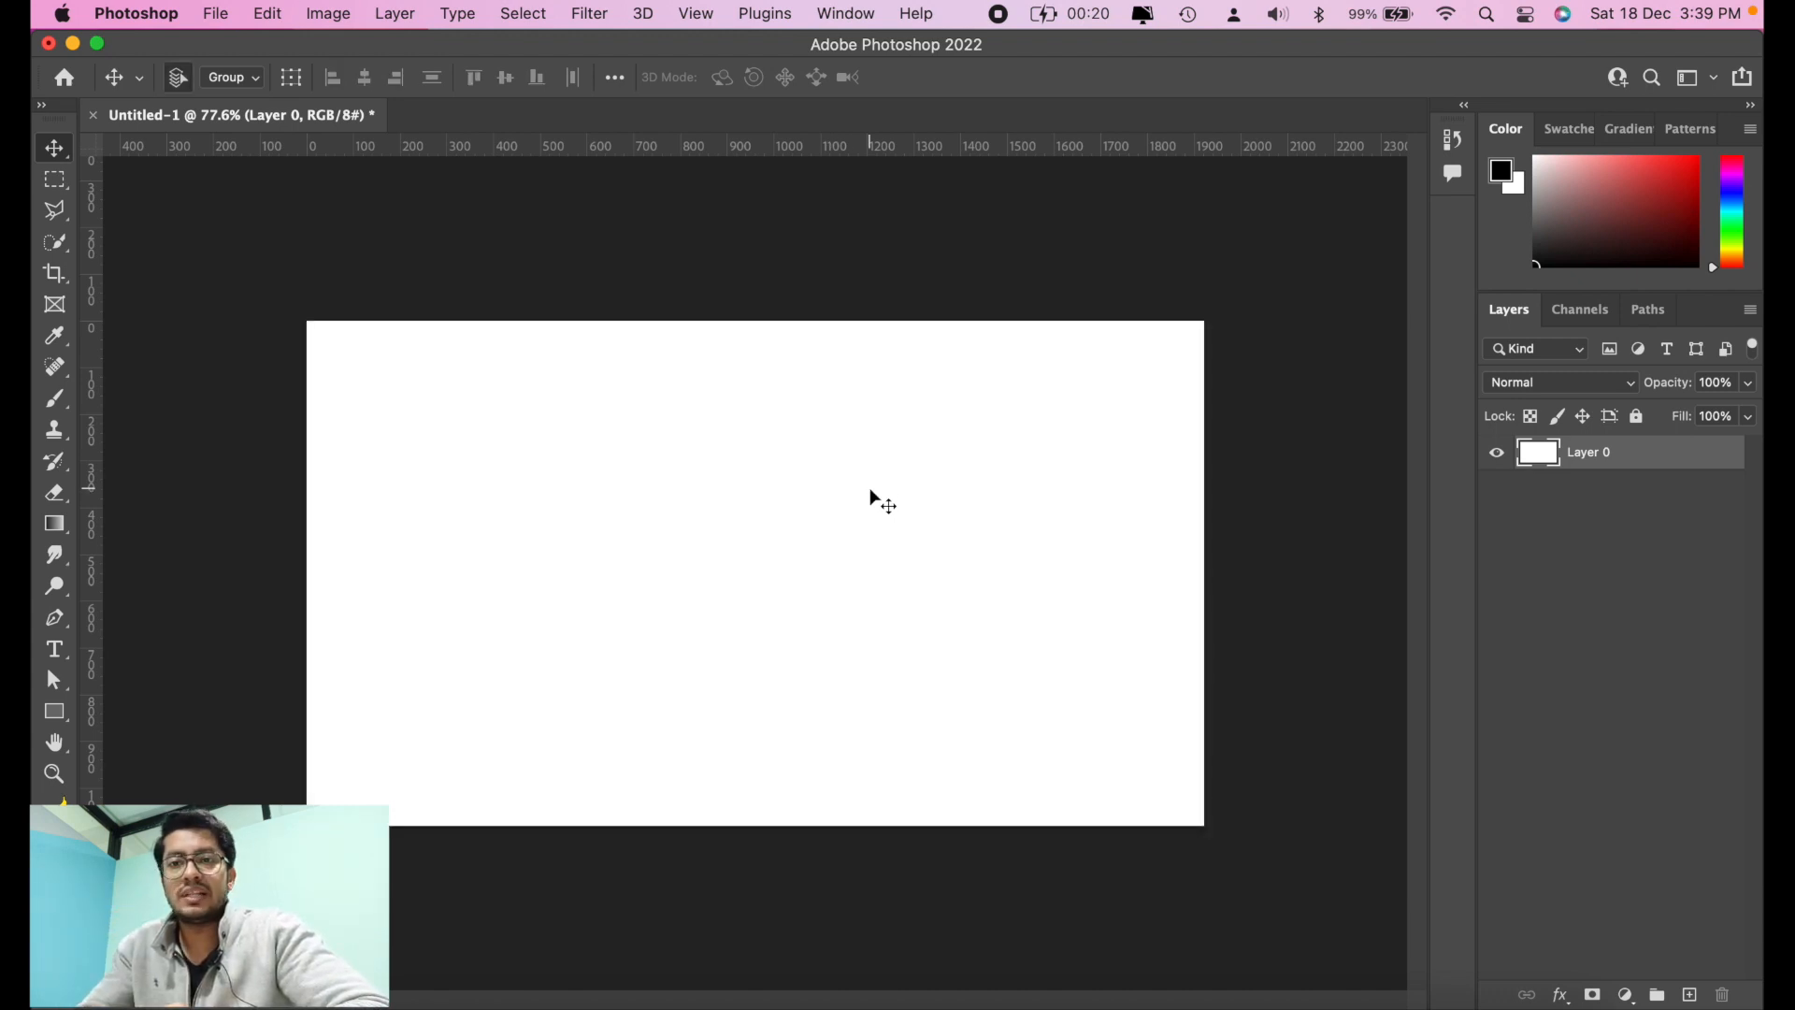
{"action": "key", "text": "super+z"}
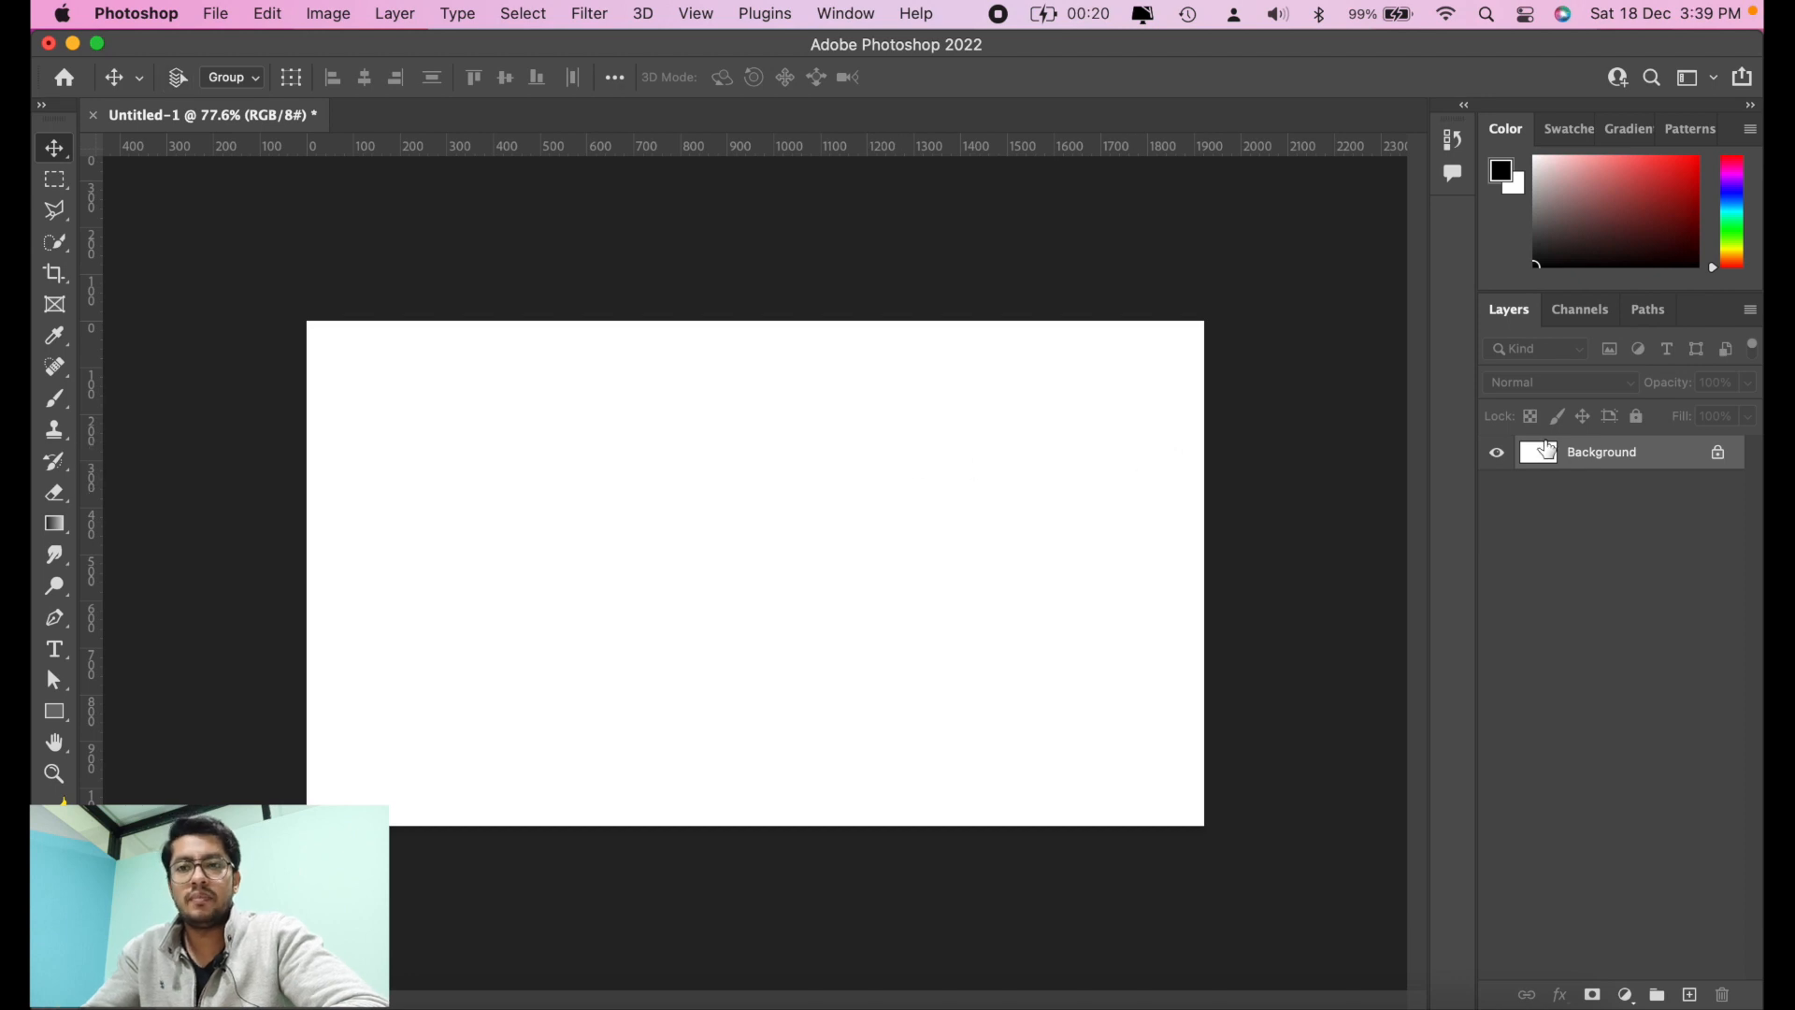
Step: Add a blank layer and undo it, then create a new layer named brush with no color label
{"action": "left_click", "coordinate": [1691, 997]}
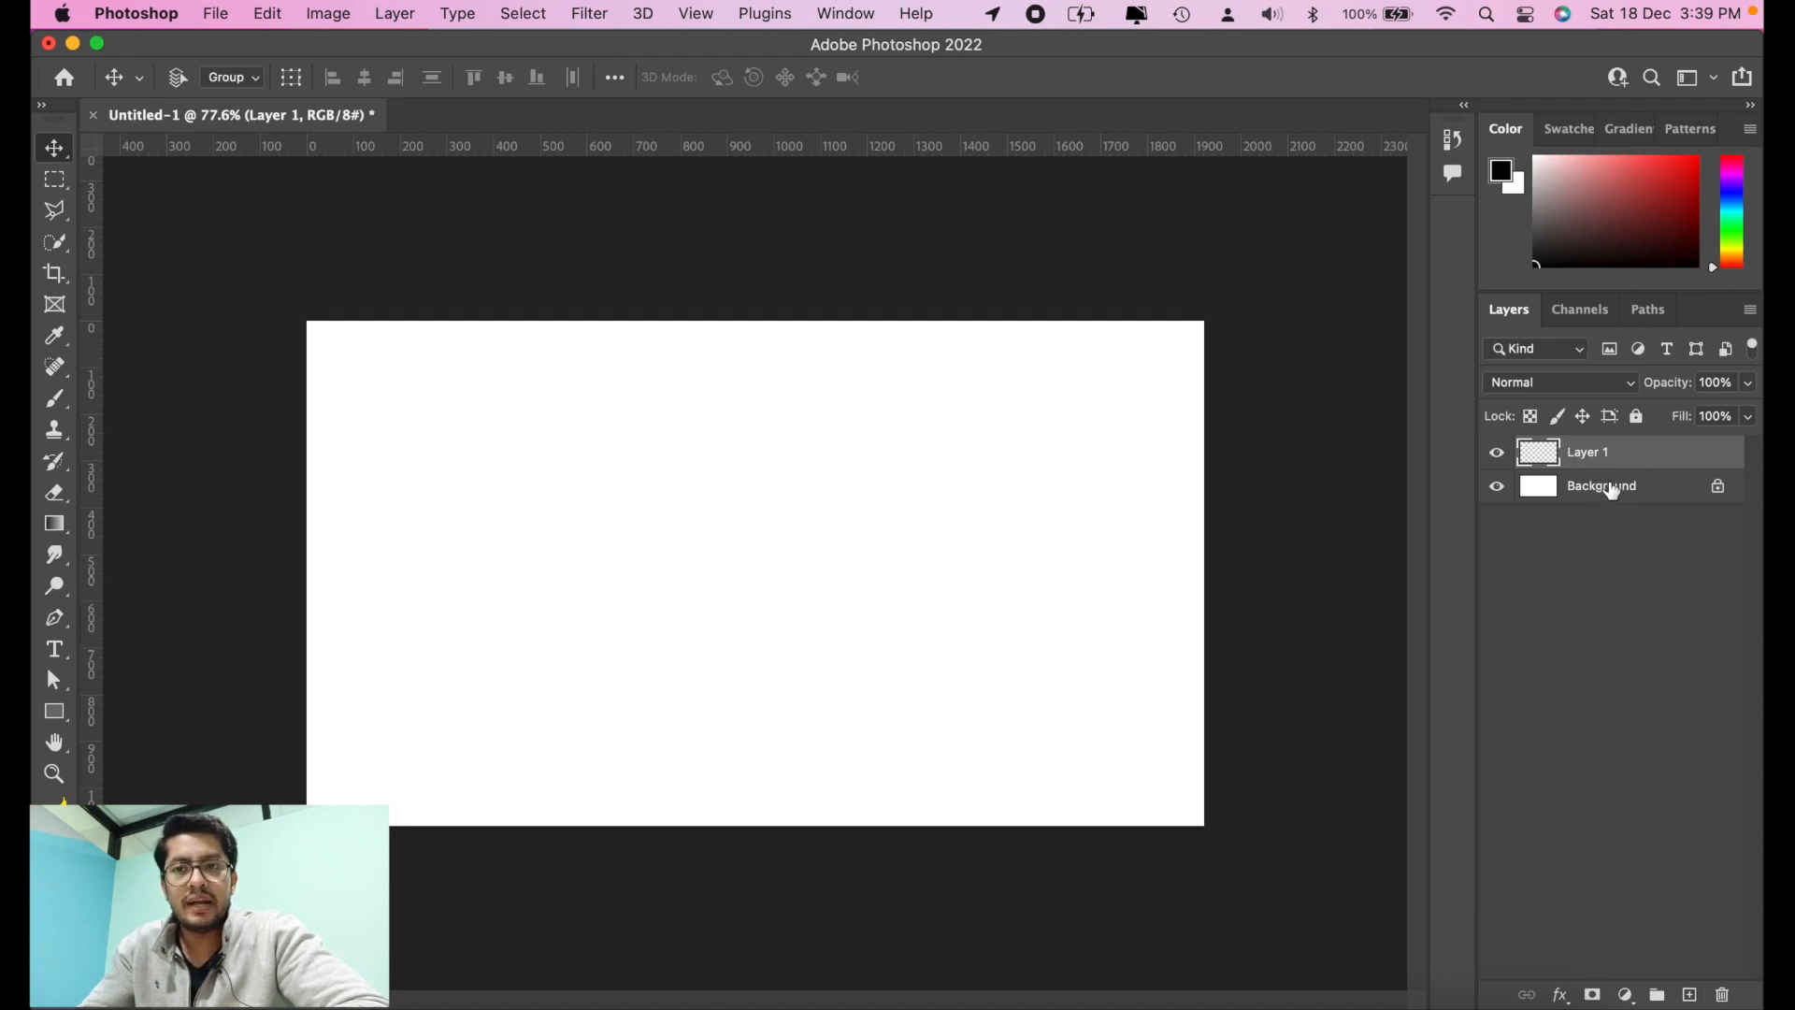
{"action": "key", "text": "super+z"}
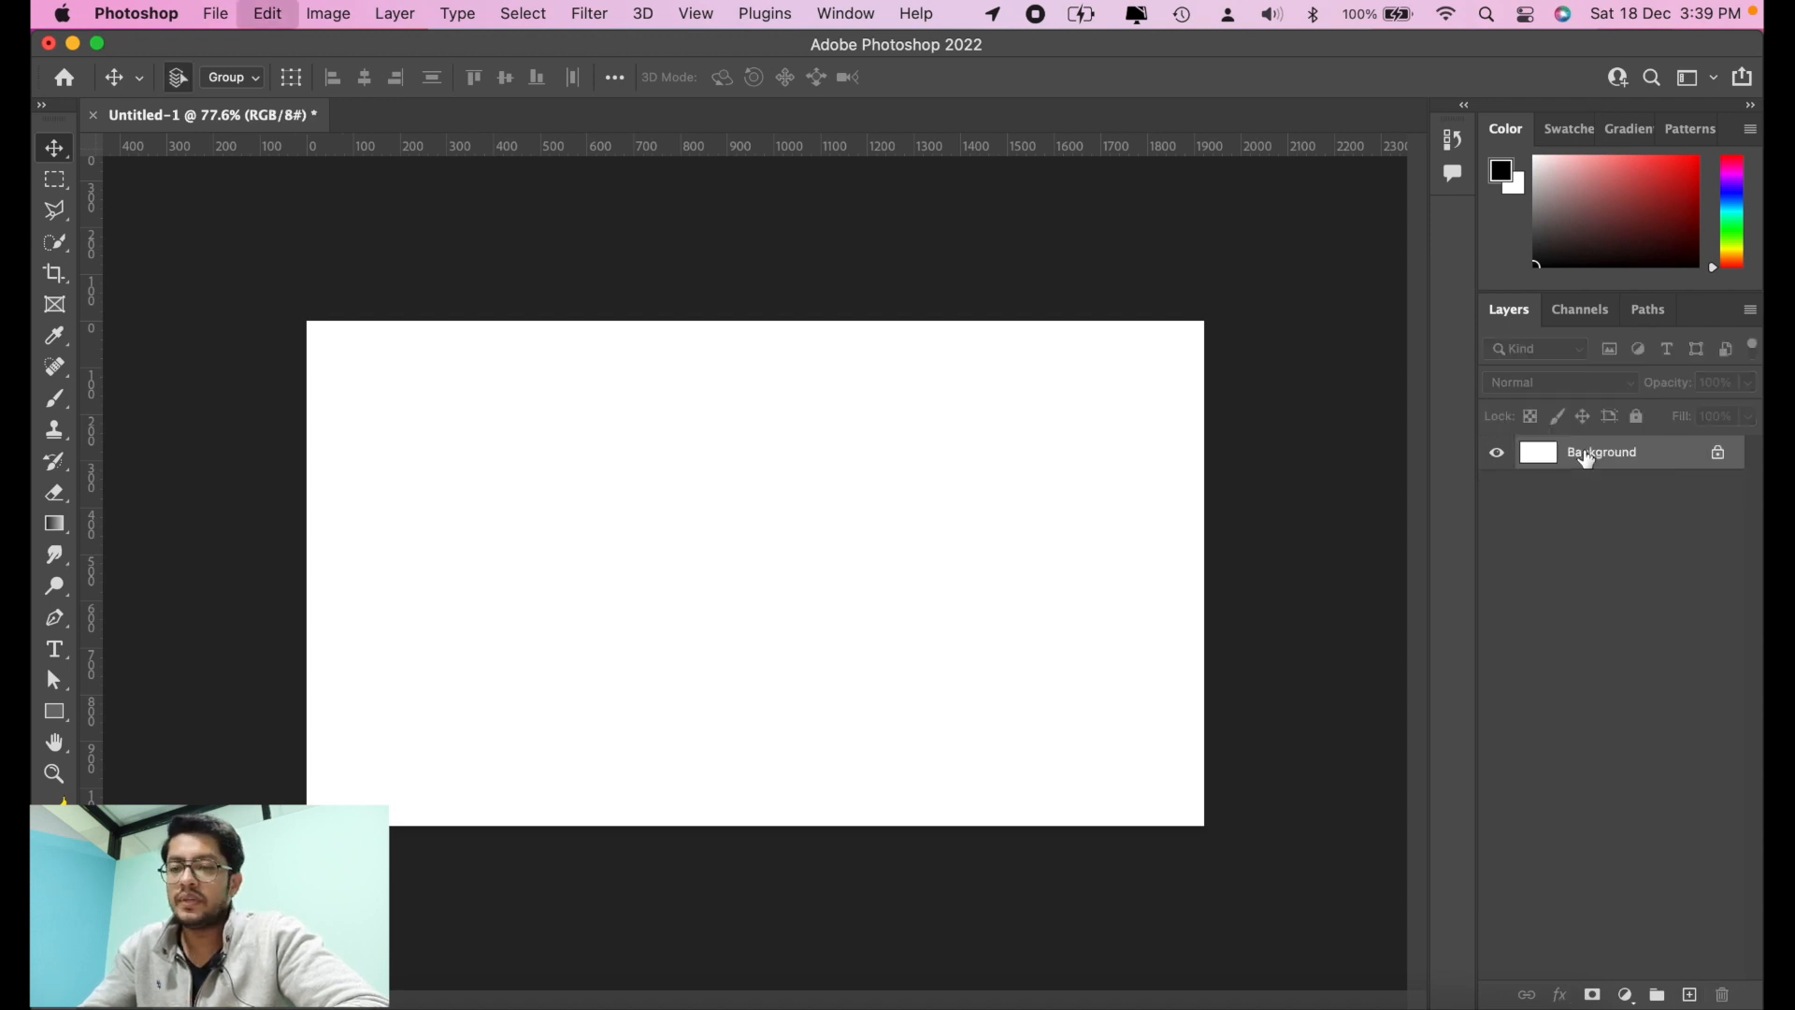
{"action": "key", "text": "super+shift+n"}
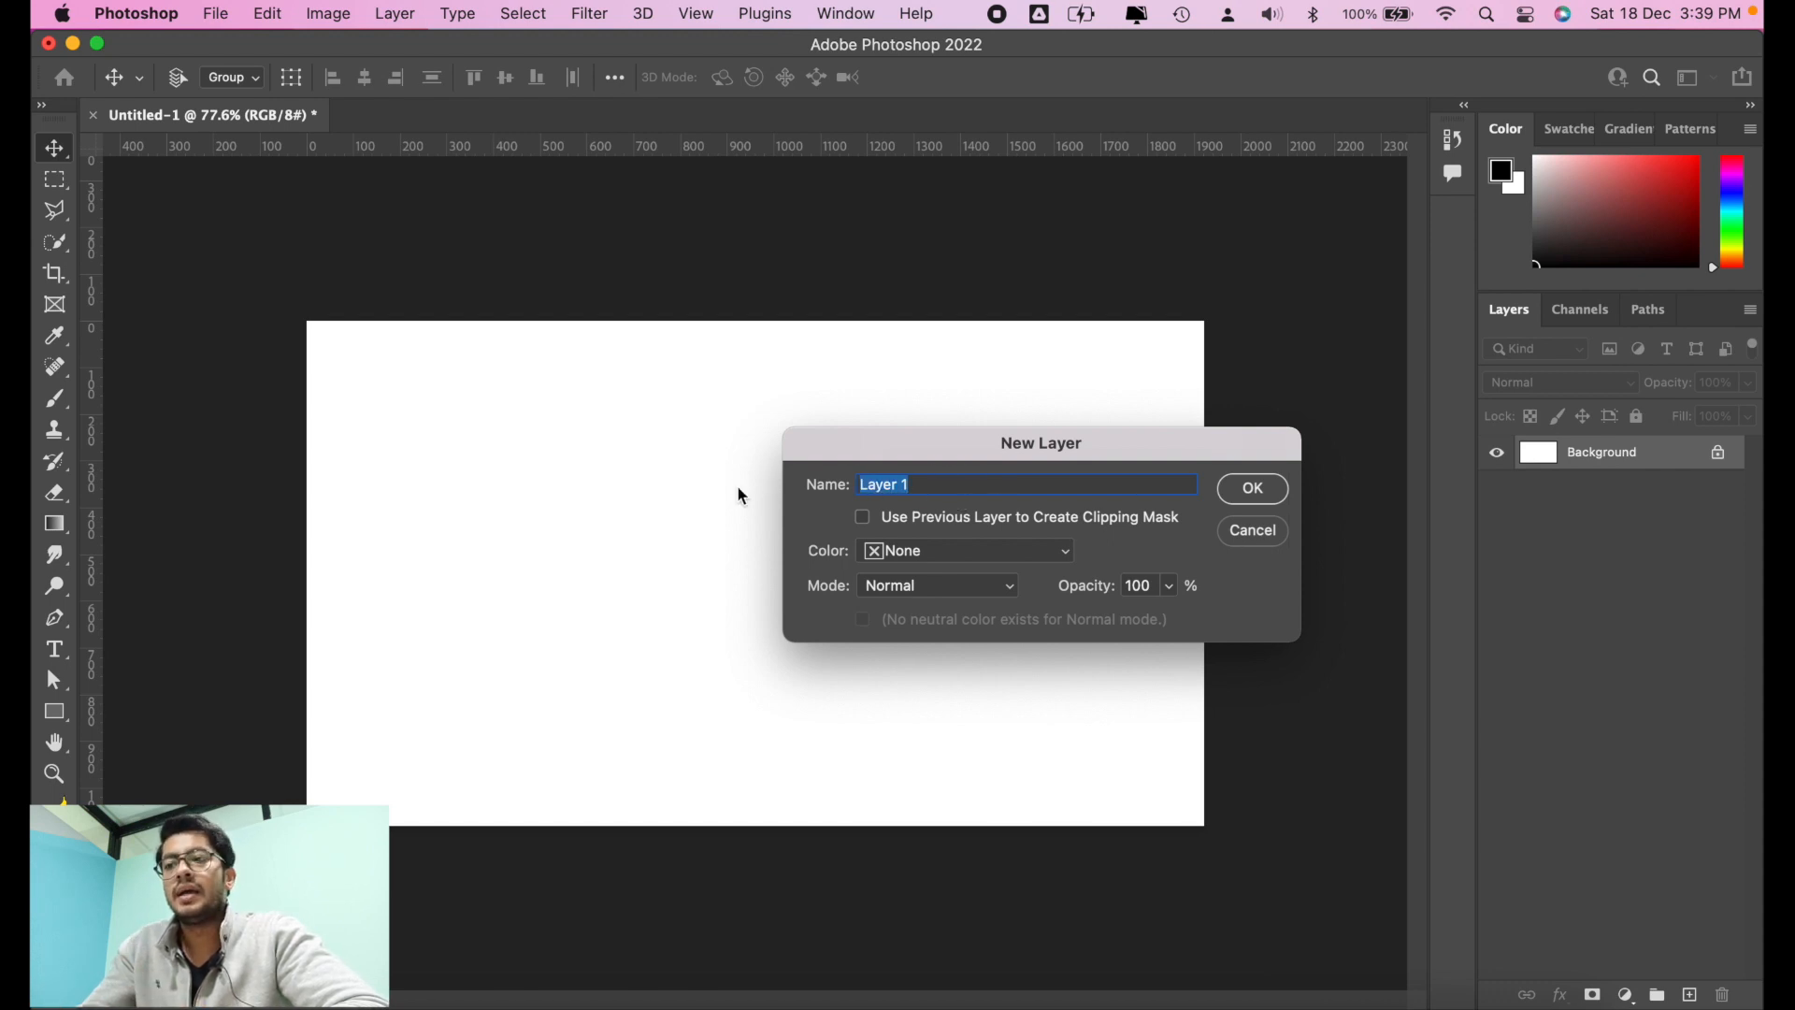
{"action": "type", "text": "brush"}
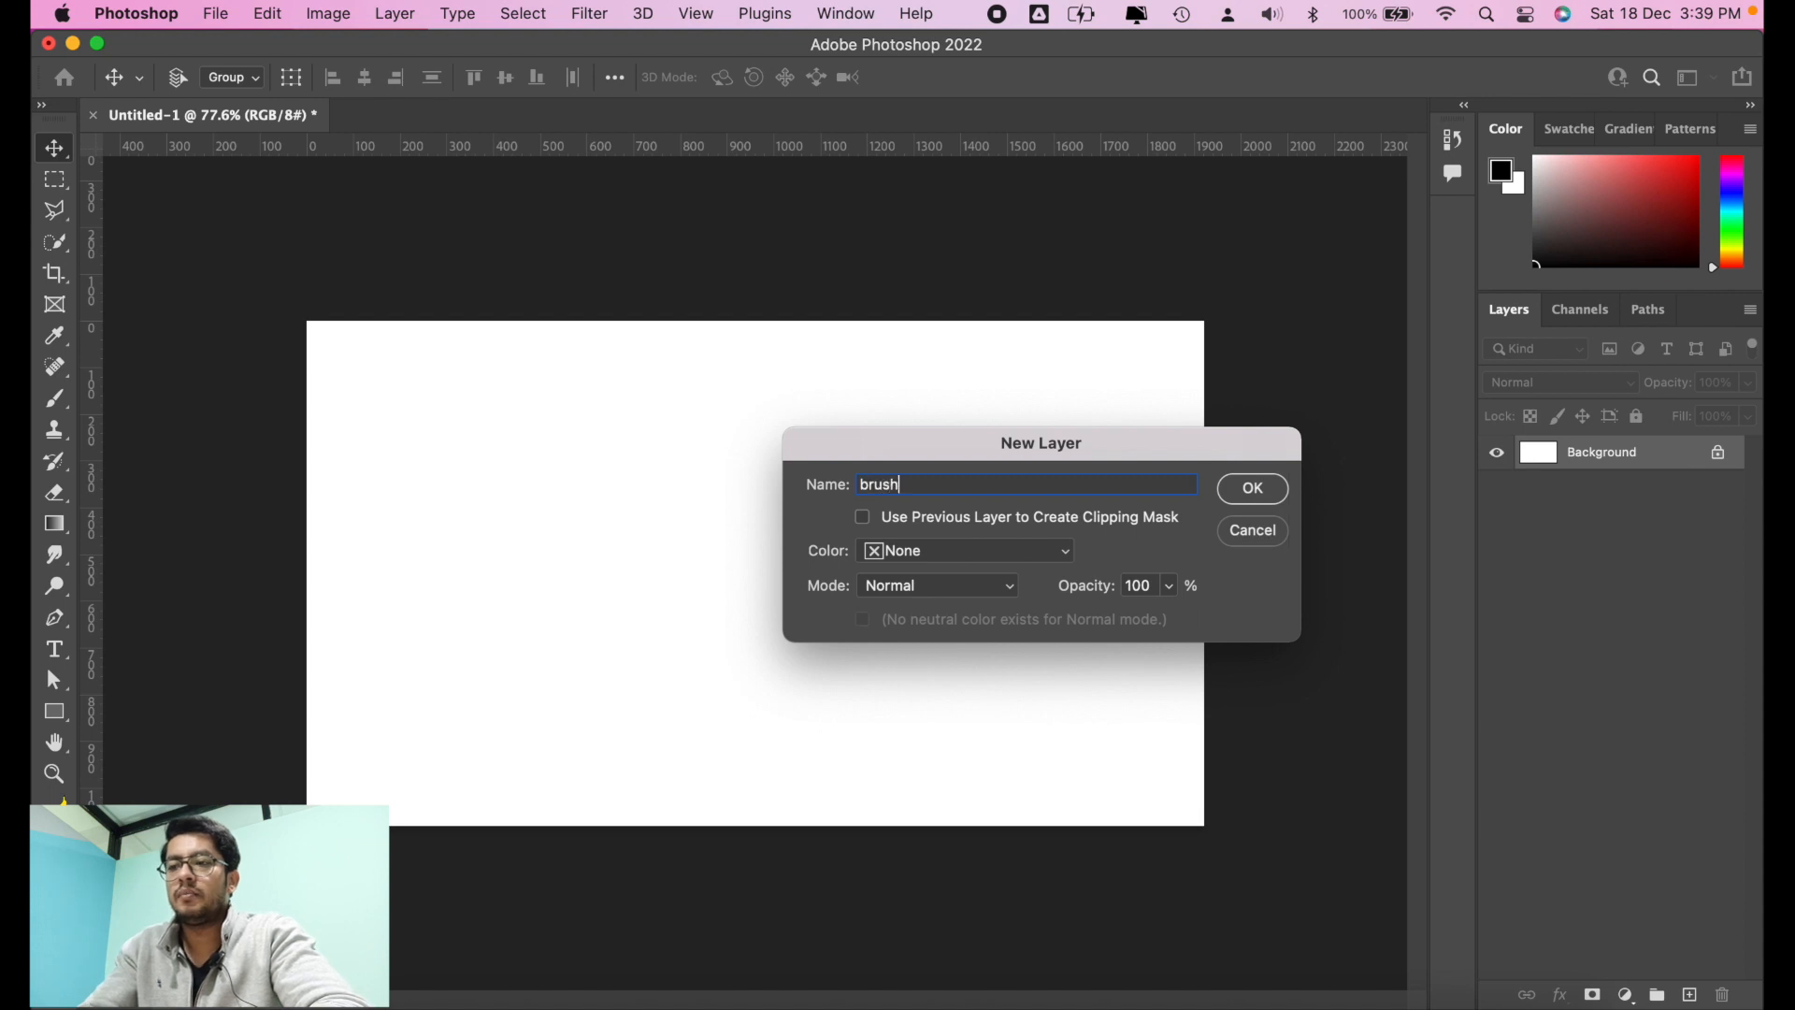
{"action": "left_click", "coordinate": [1065, 550]}
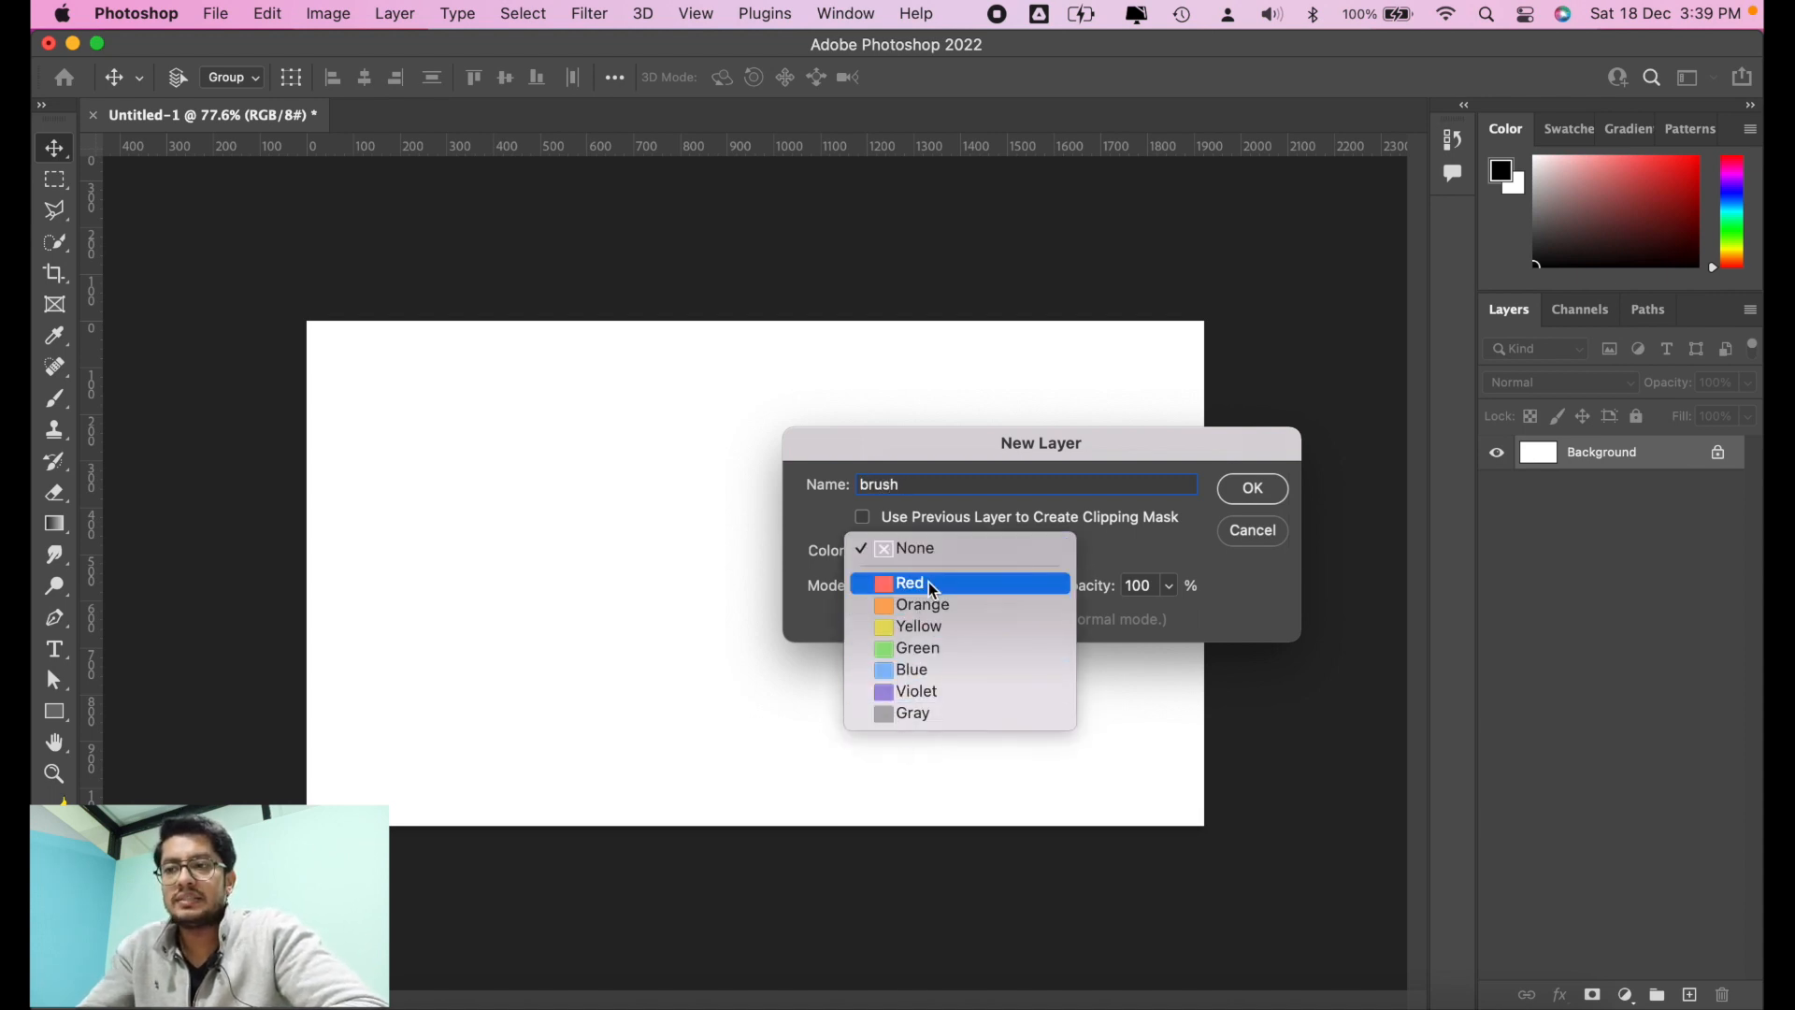
{"action": "left_click", "coordinate": [1143, 533]}
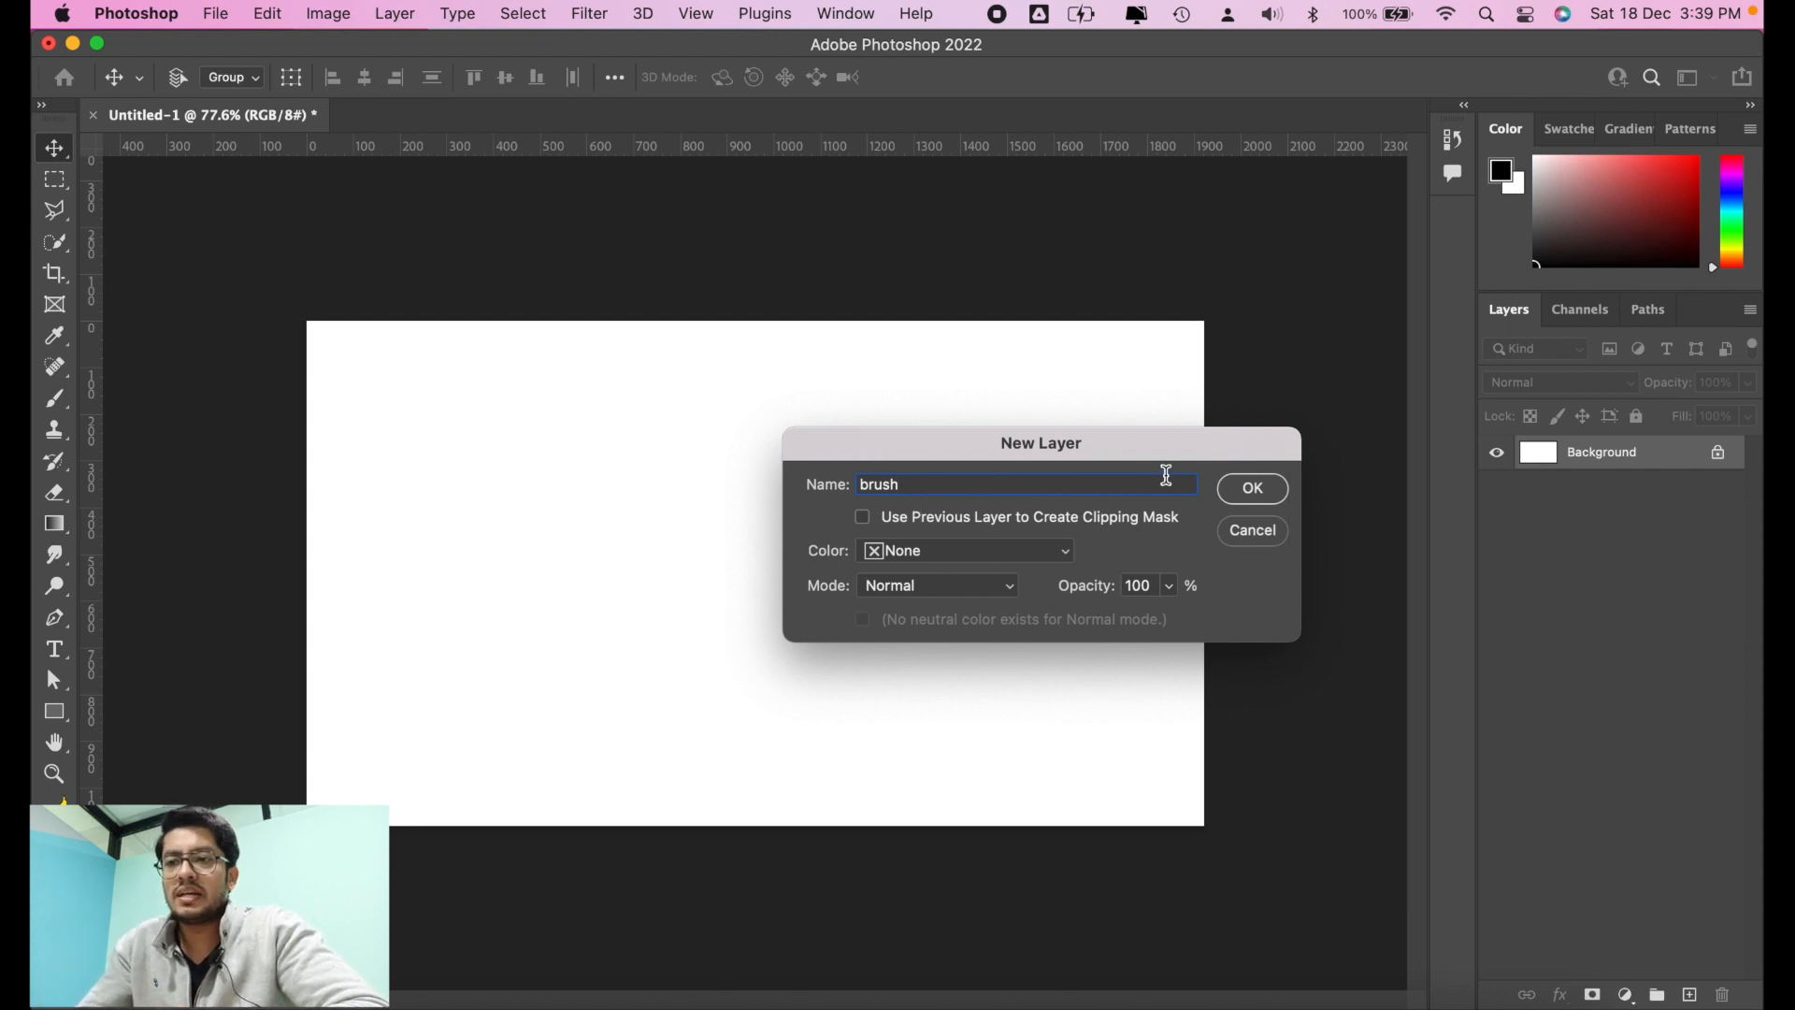
{"action": "left_click", "coordinate": [1248, 487]}
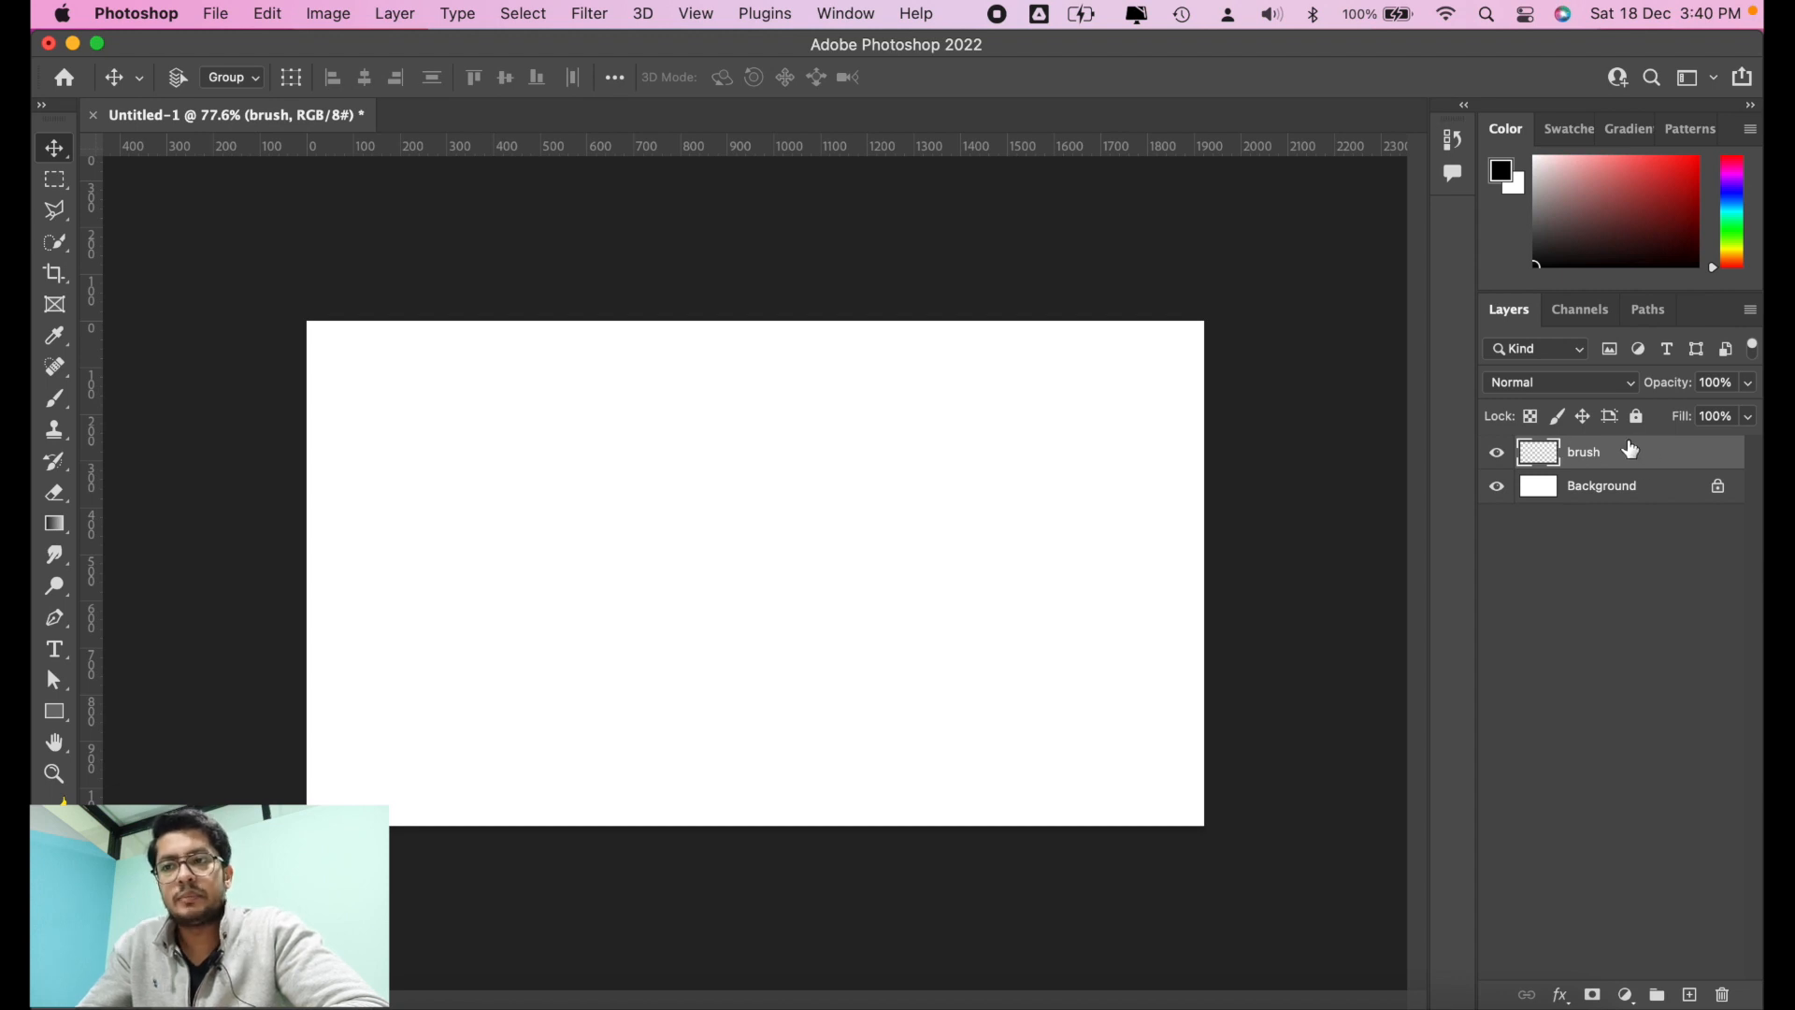
Step: Paint a nearly horizontal soft black stroke on the brush layer and move it around the canvas
{"action": "left_click", "coordinate": [55, 398]}
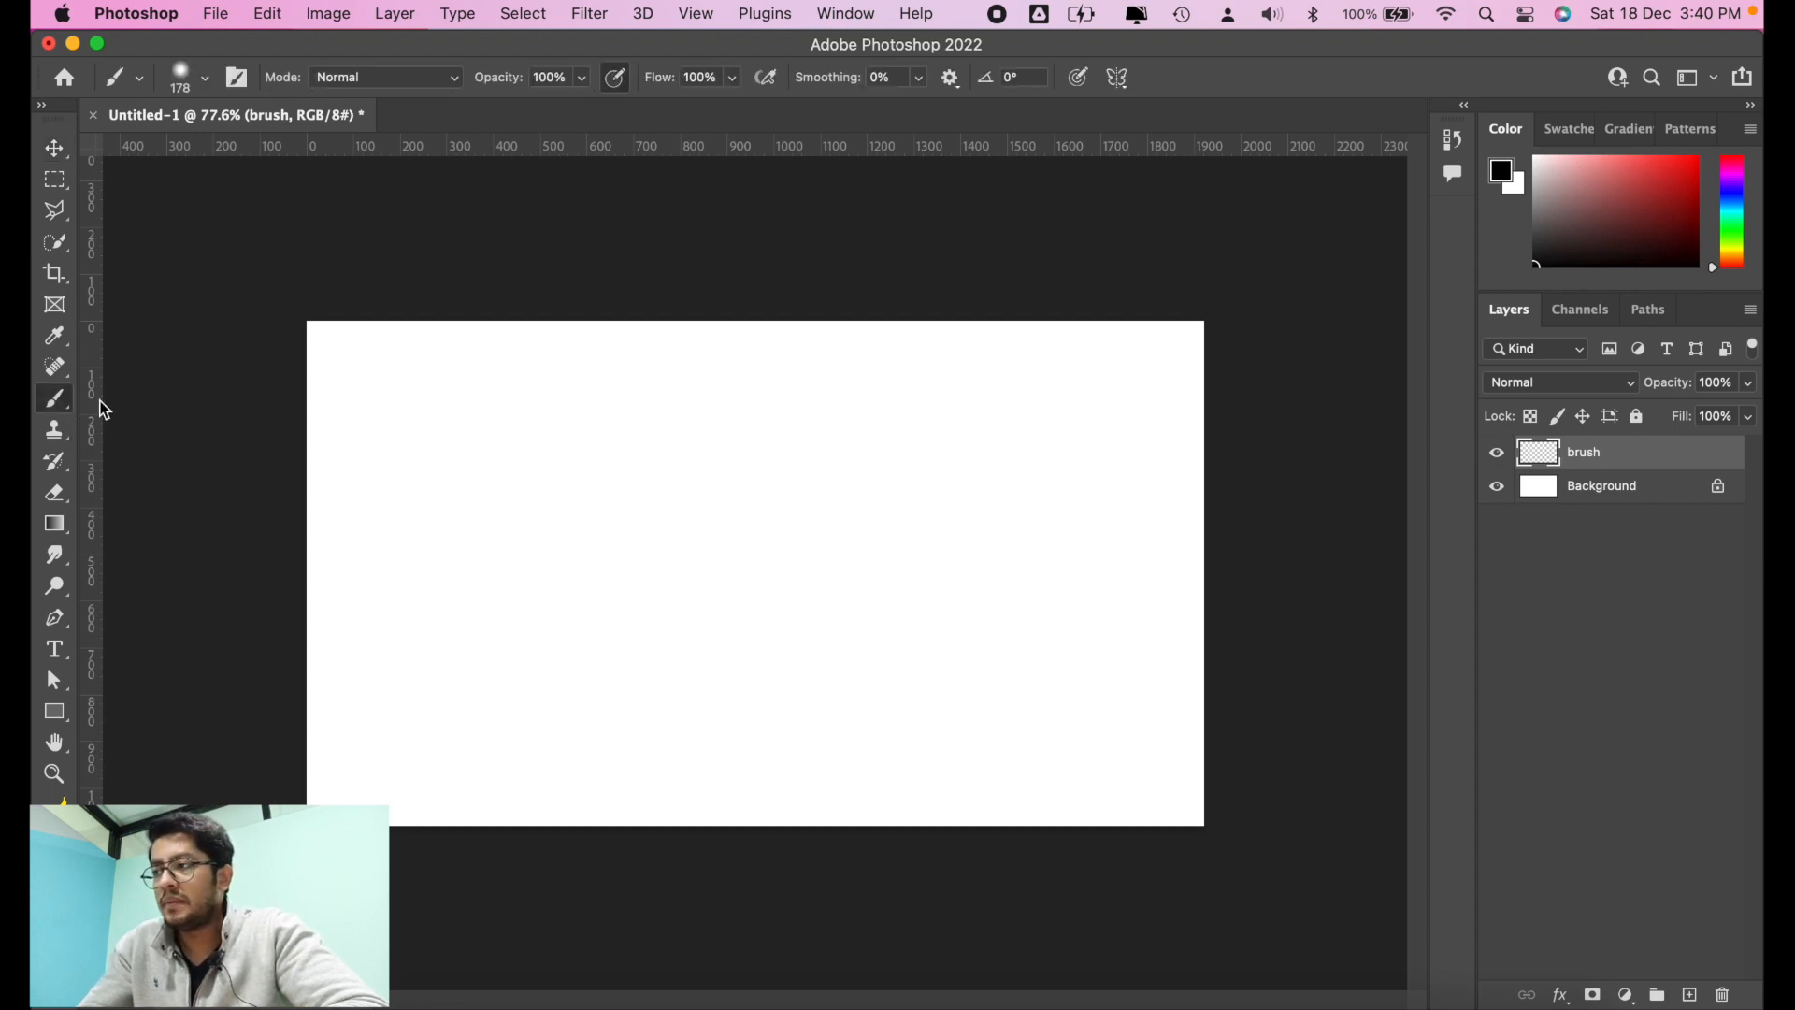
{"action": "left_click_drag", "start_coordinate": [454, 468], "coordinate": [1032, 475]}
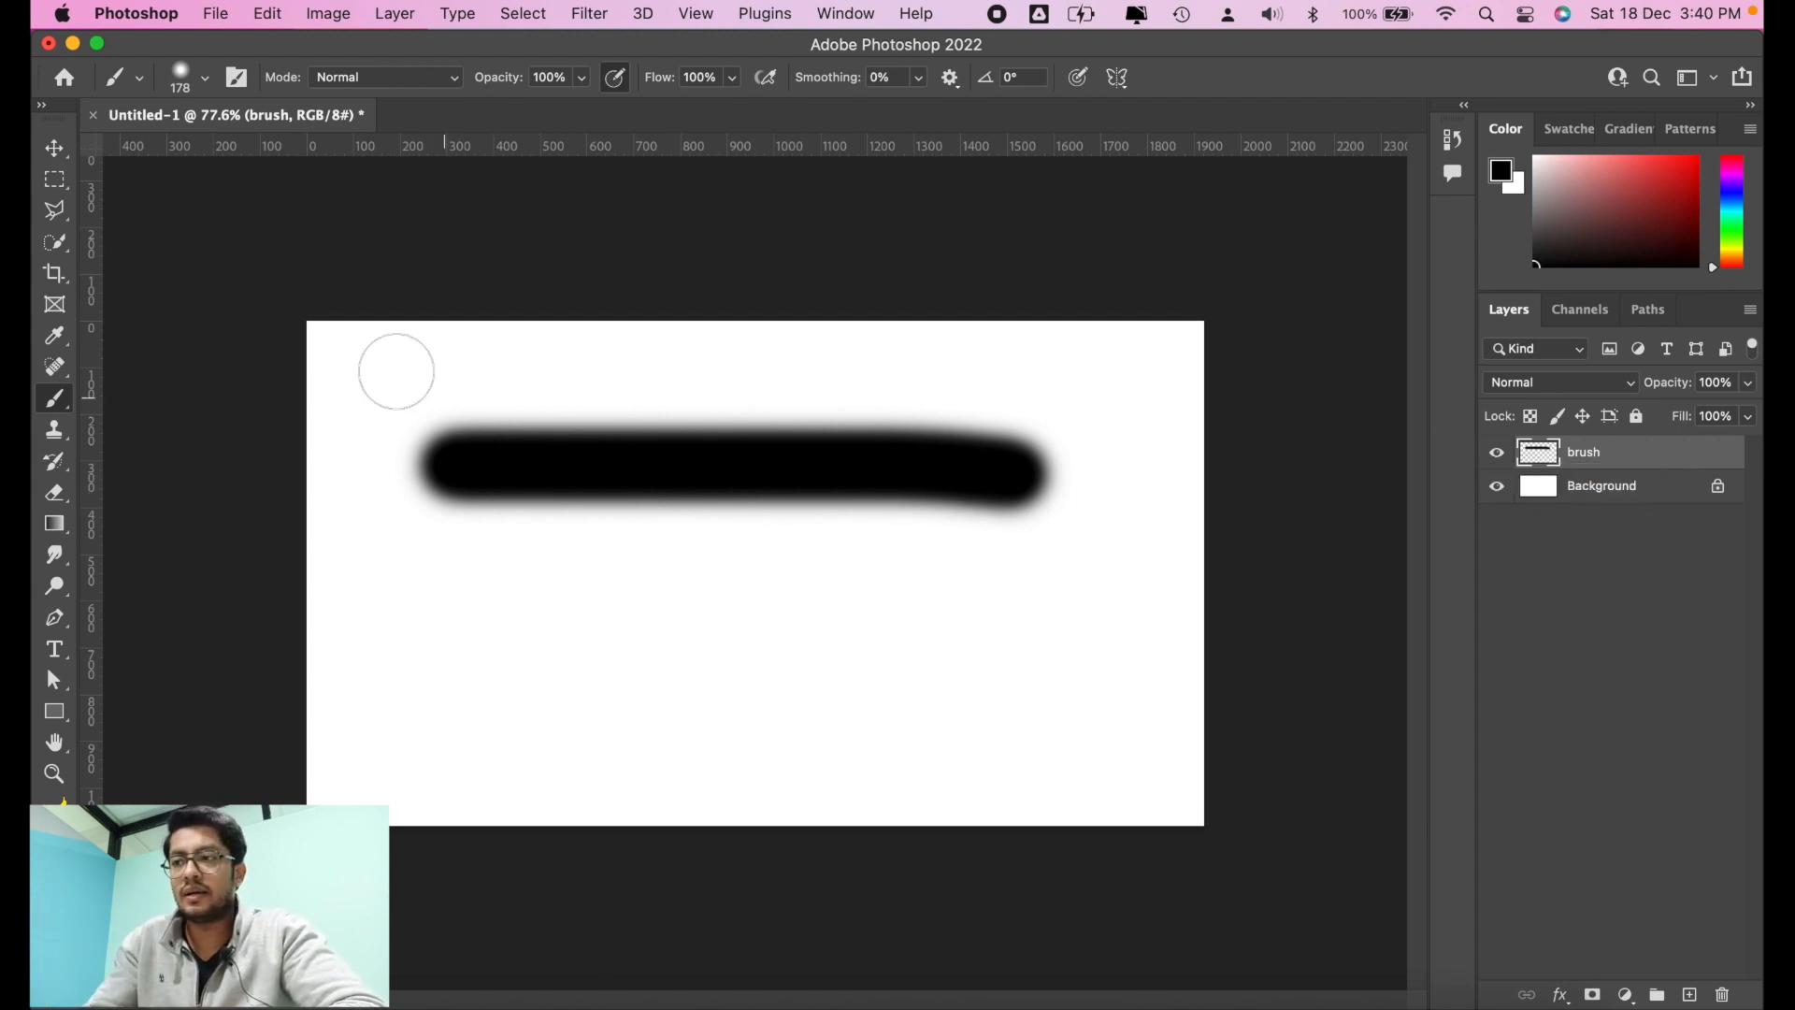
{"action": "left_click", "coordinate": [54, 147]}
{"action": "mouse_move", "coordinate": [677, 357]}
{"action": "left_mouse_down"}
{"action": "mouse_move", "coordinate": [692, 510]}
{"action": "mouse_move", "coordinate": [869, 453]}
{"action": "mouse_move", "coordinate": [657, 400]}
{"action": "mouse_move", "coordinate": [794, 489]}
{"action": "mouse_move", "coordinate": [638, 521]}
{"action": "left_mouse_up"}
{"action": "left_click_drag", "start_coordinate": [729, 599], "coordinate": [814, 444]}
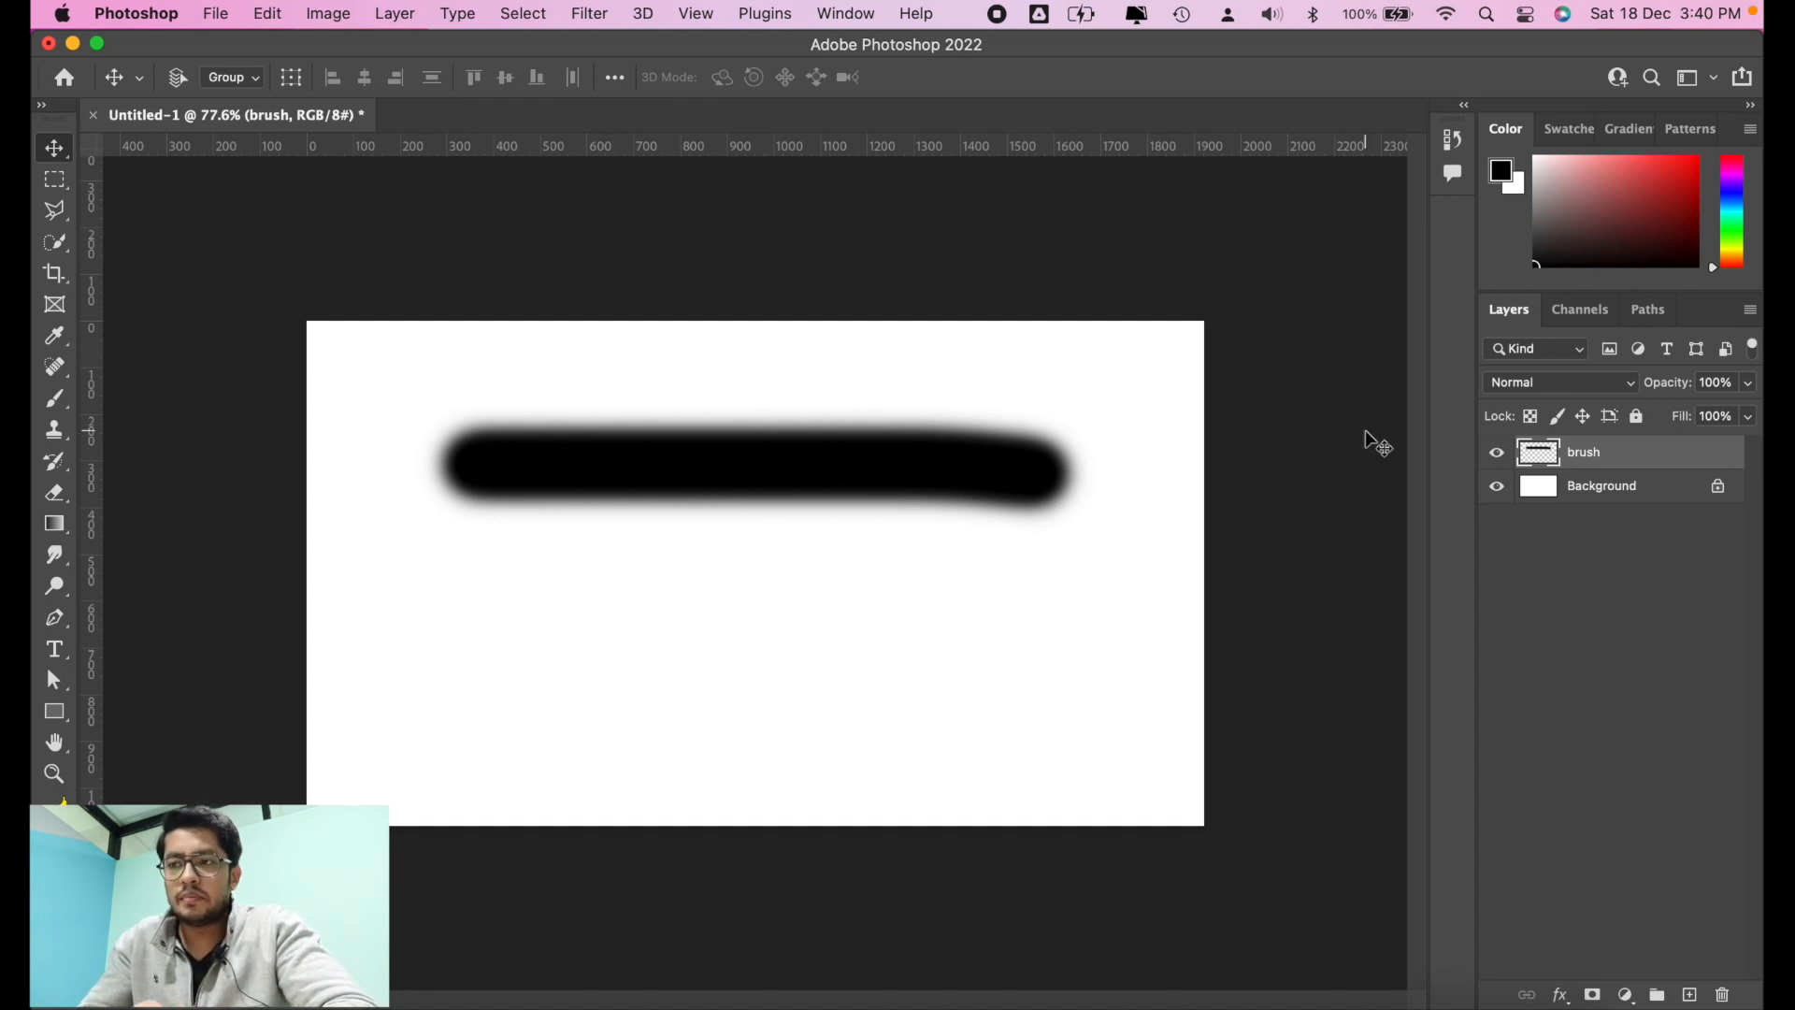
Step: Delete the brush layer and paint a soft black zigzag stroke on a new blank layer
{"action": "key", "text": "BackSpace"}
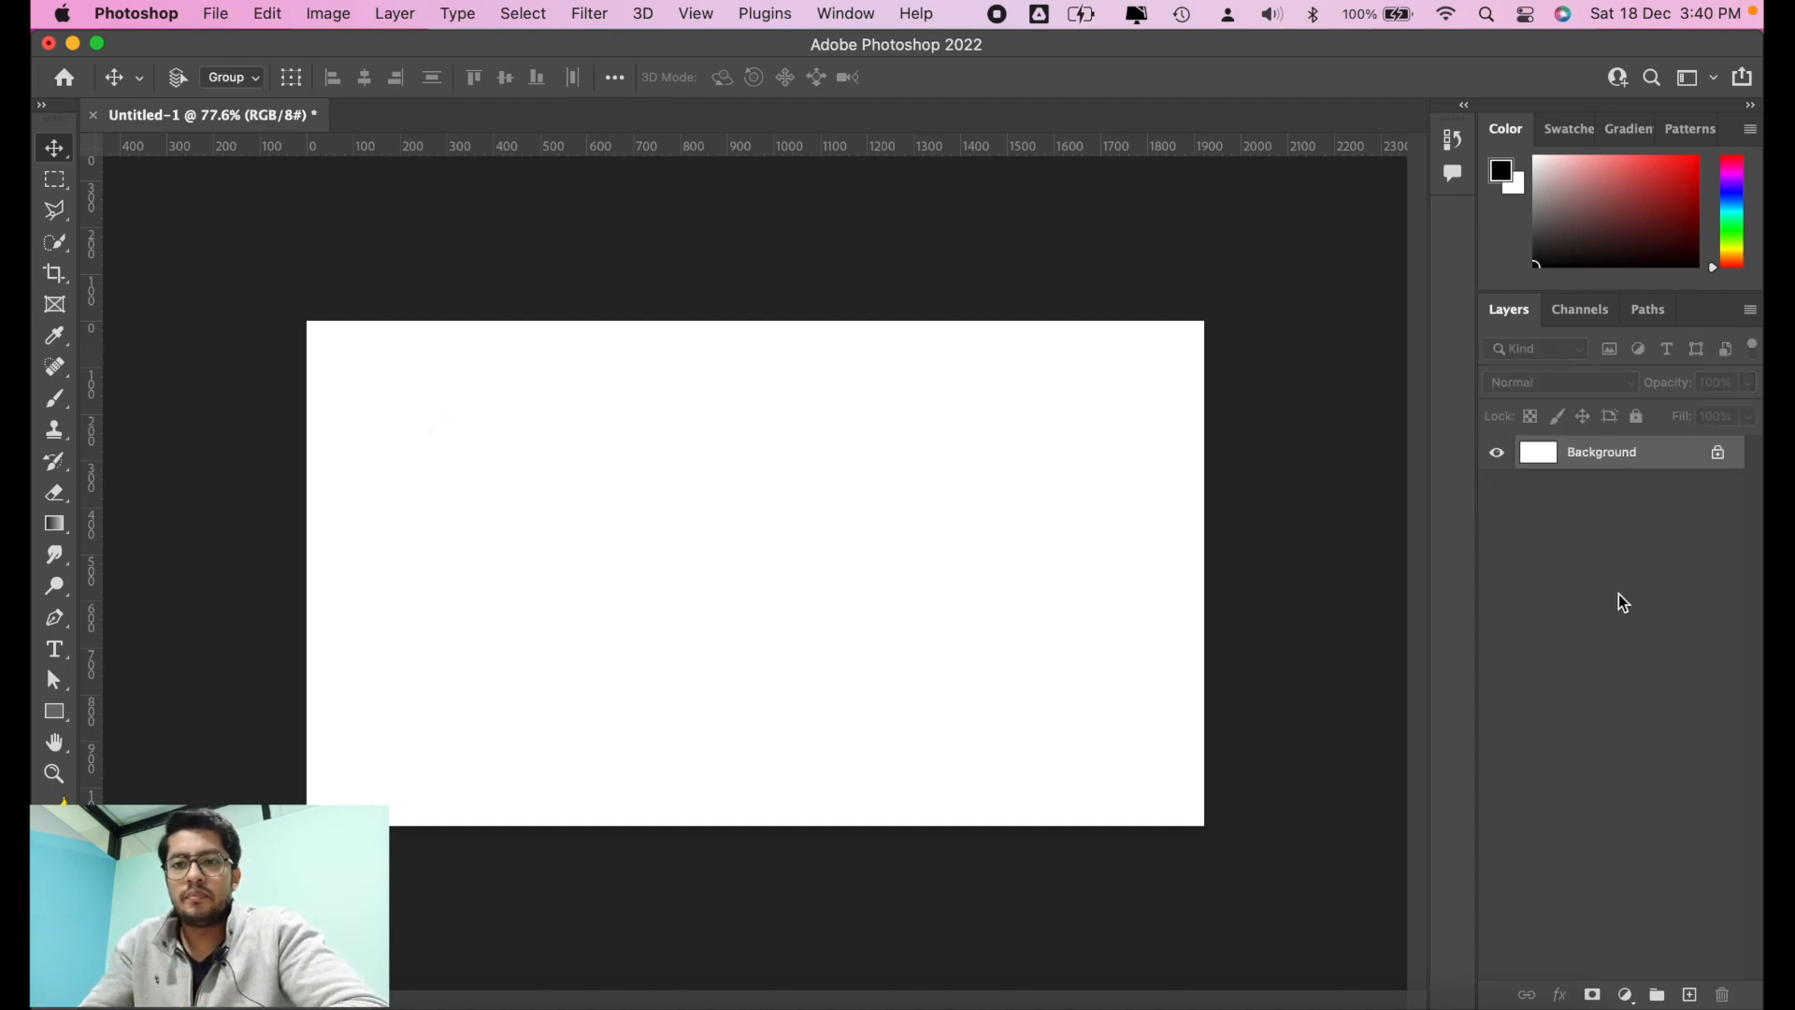
{"action": "left_click", "coordinate": [1690, 994]}
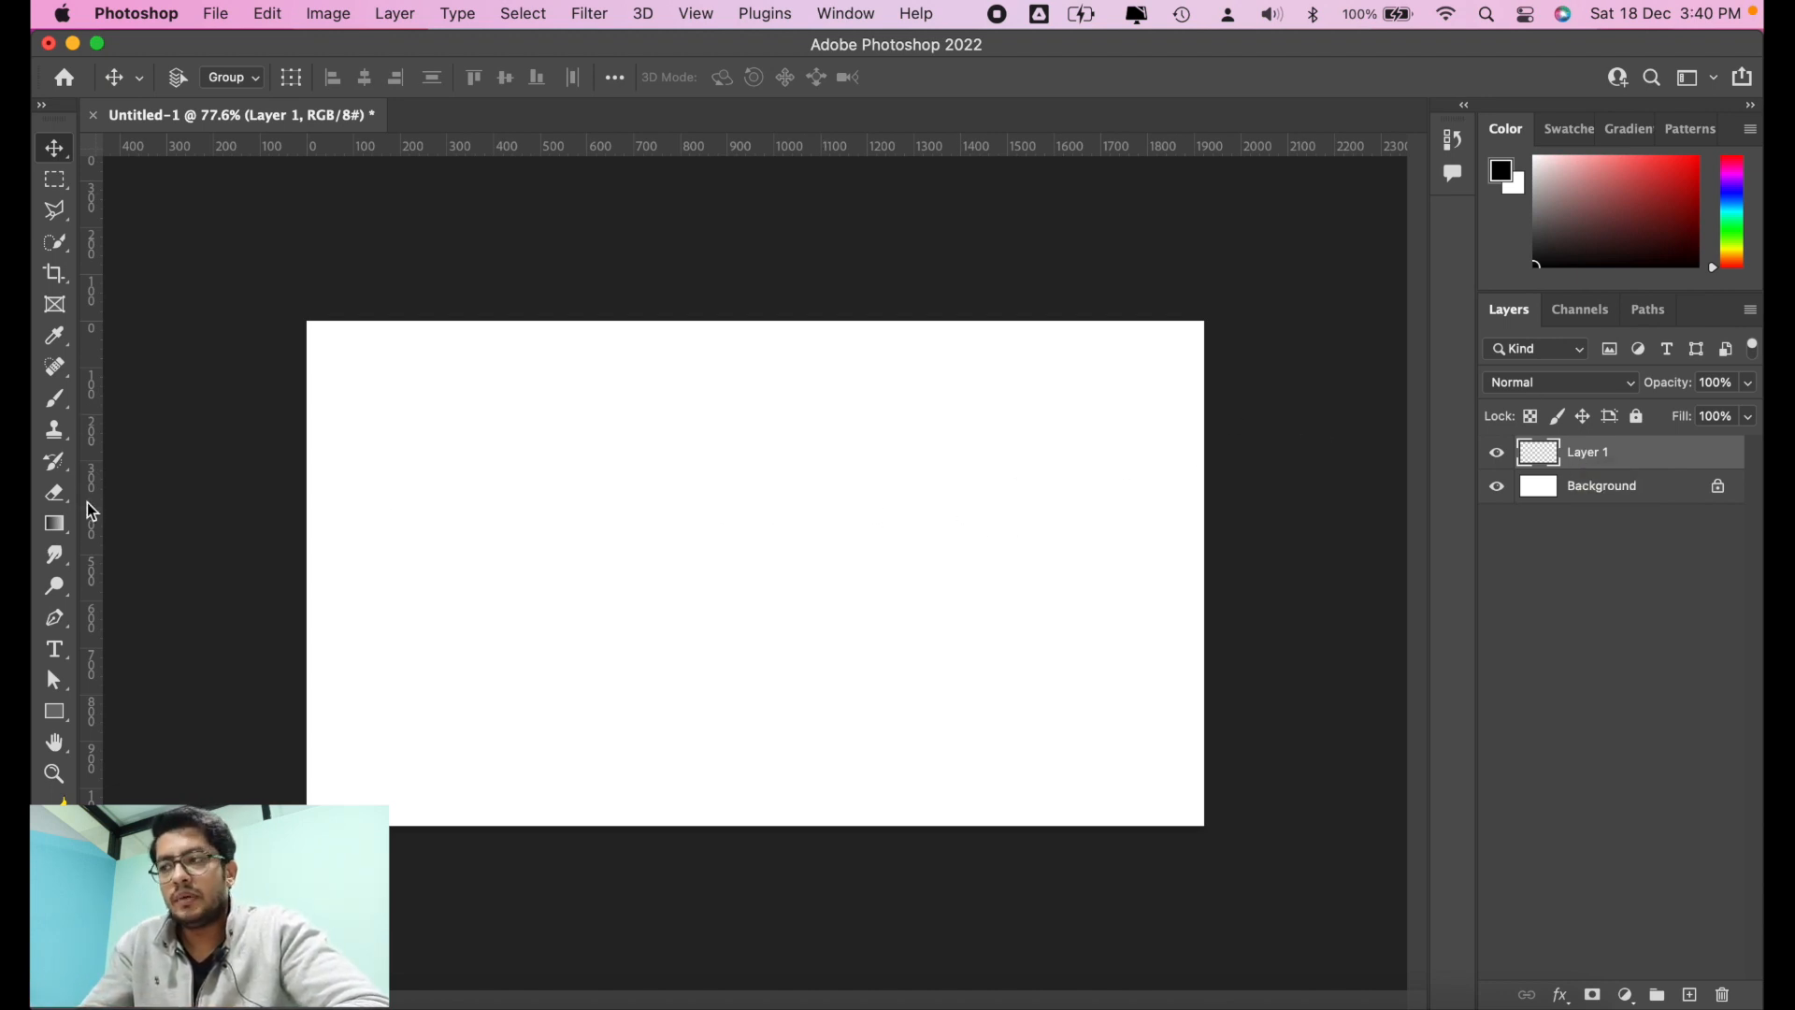
{"action": "left_click", "coordinate": [55, 398]}
{"action": "mouse_move", "coordinate": [547, 438]}
{"action": "left_mouse_down"}
{"action": "mouse_move", "coordinate": [859, 449]}
{"action": "mouse_move", "coordinate": [545, 646]}
{"action": "mouse_move", "coordinate": [889, 609]}
{"action": "left_mouse_up"}
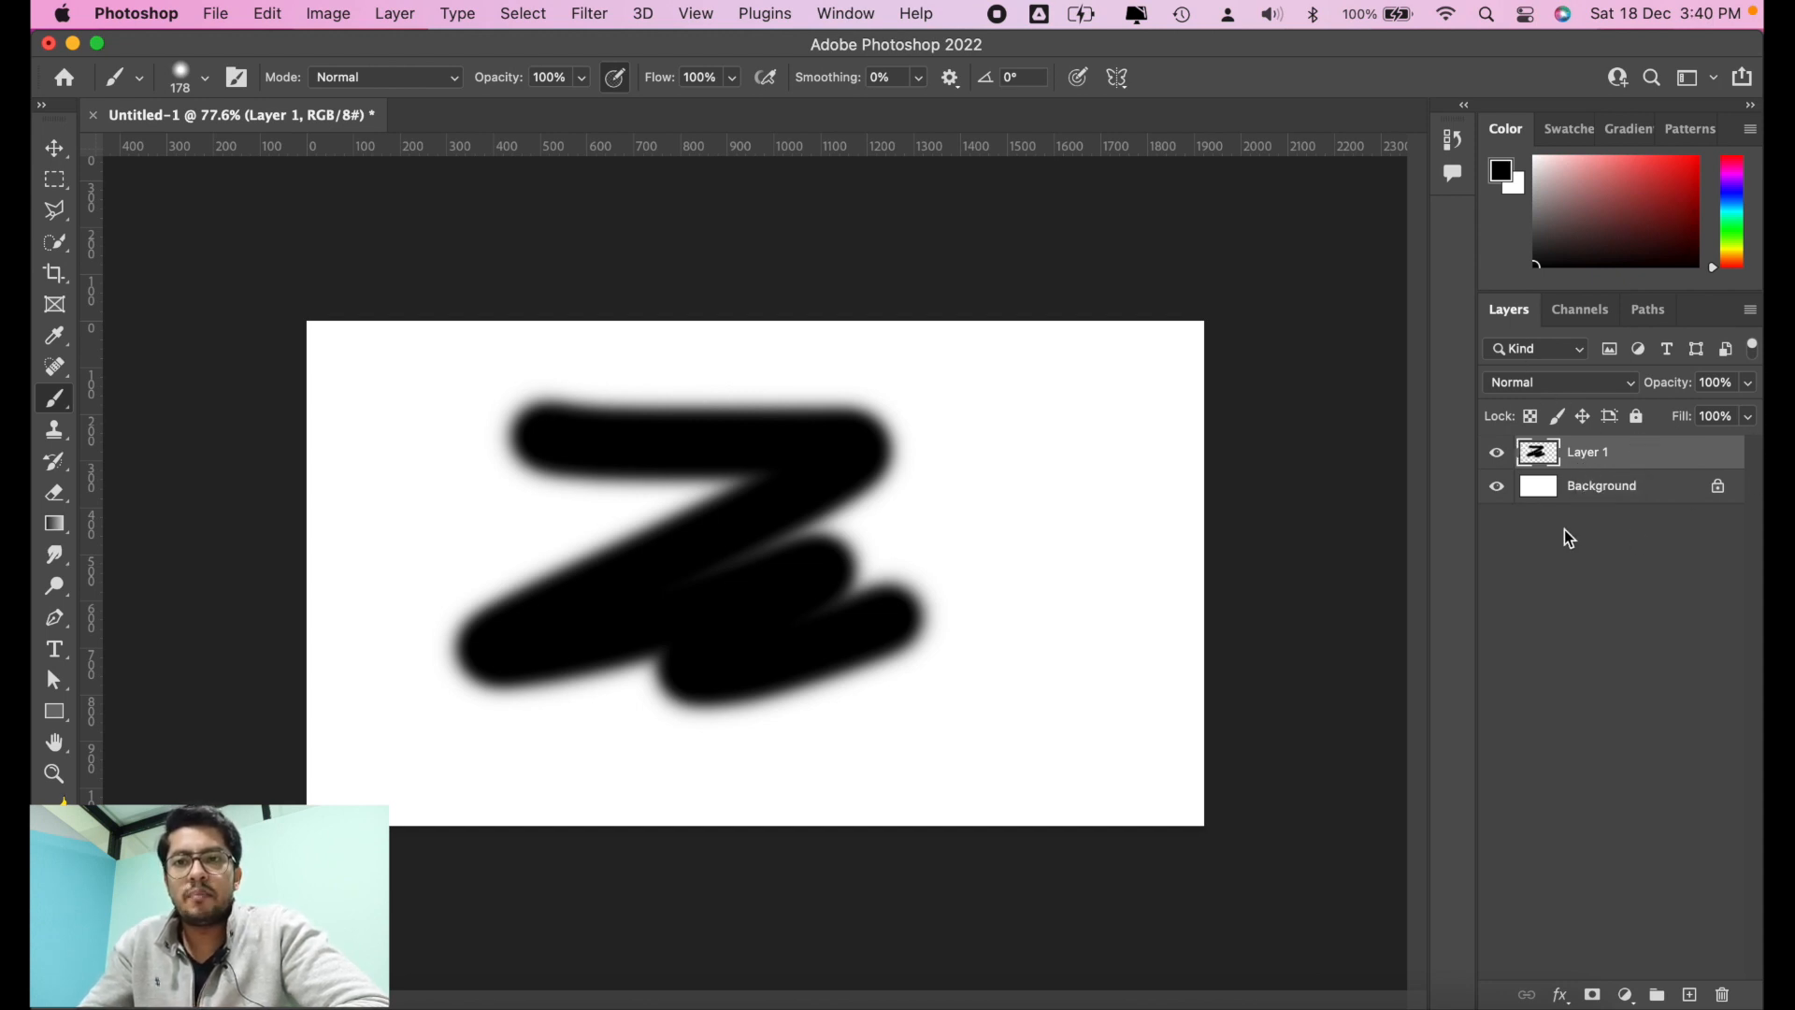
Step: Filter the layer list by Name with the text "layer", then clear the filter text
{"action": "left_click", "coordinate": [1572, 347]}
{"action": "left_click", "coordinate": [1534, 348]}
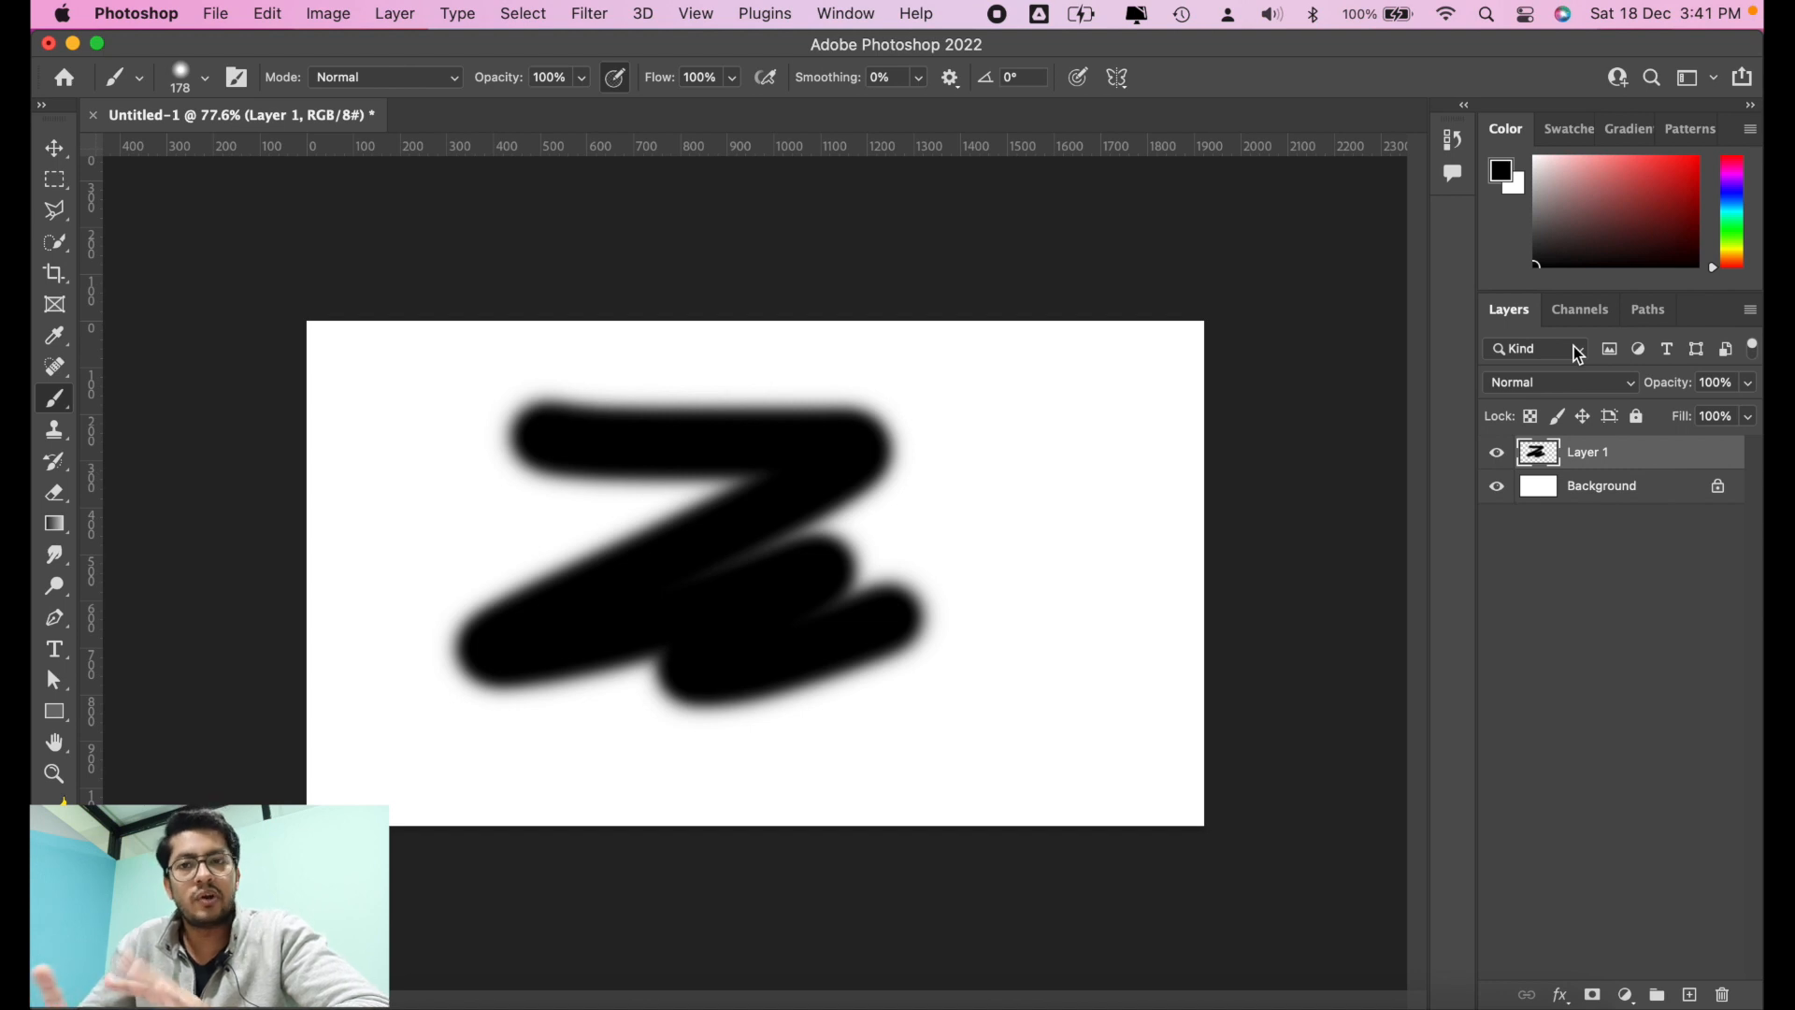
{"action": "left_click", "coordinate": [1575, 345]}
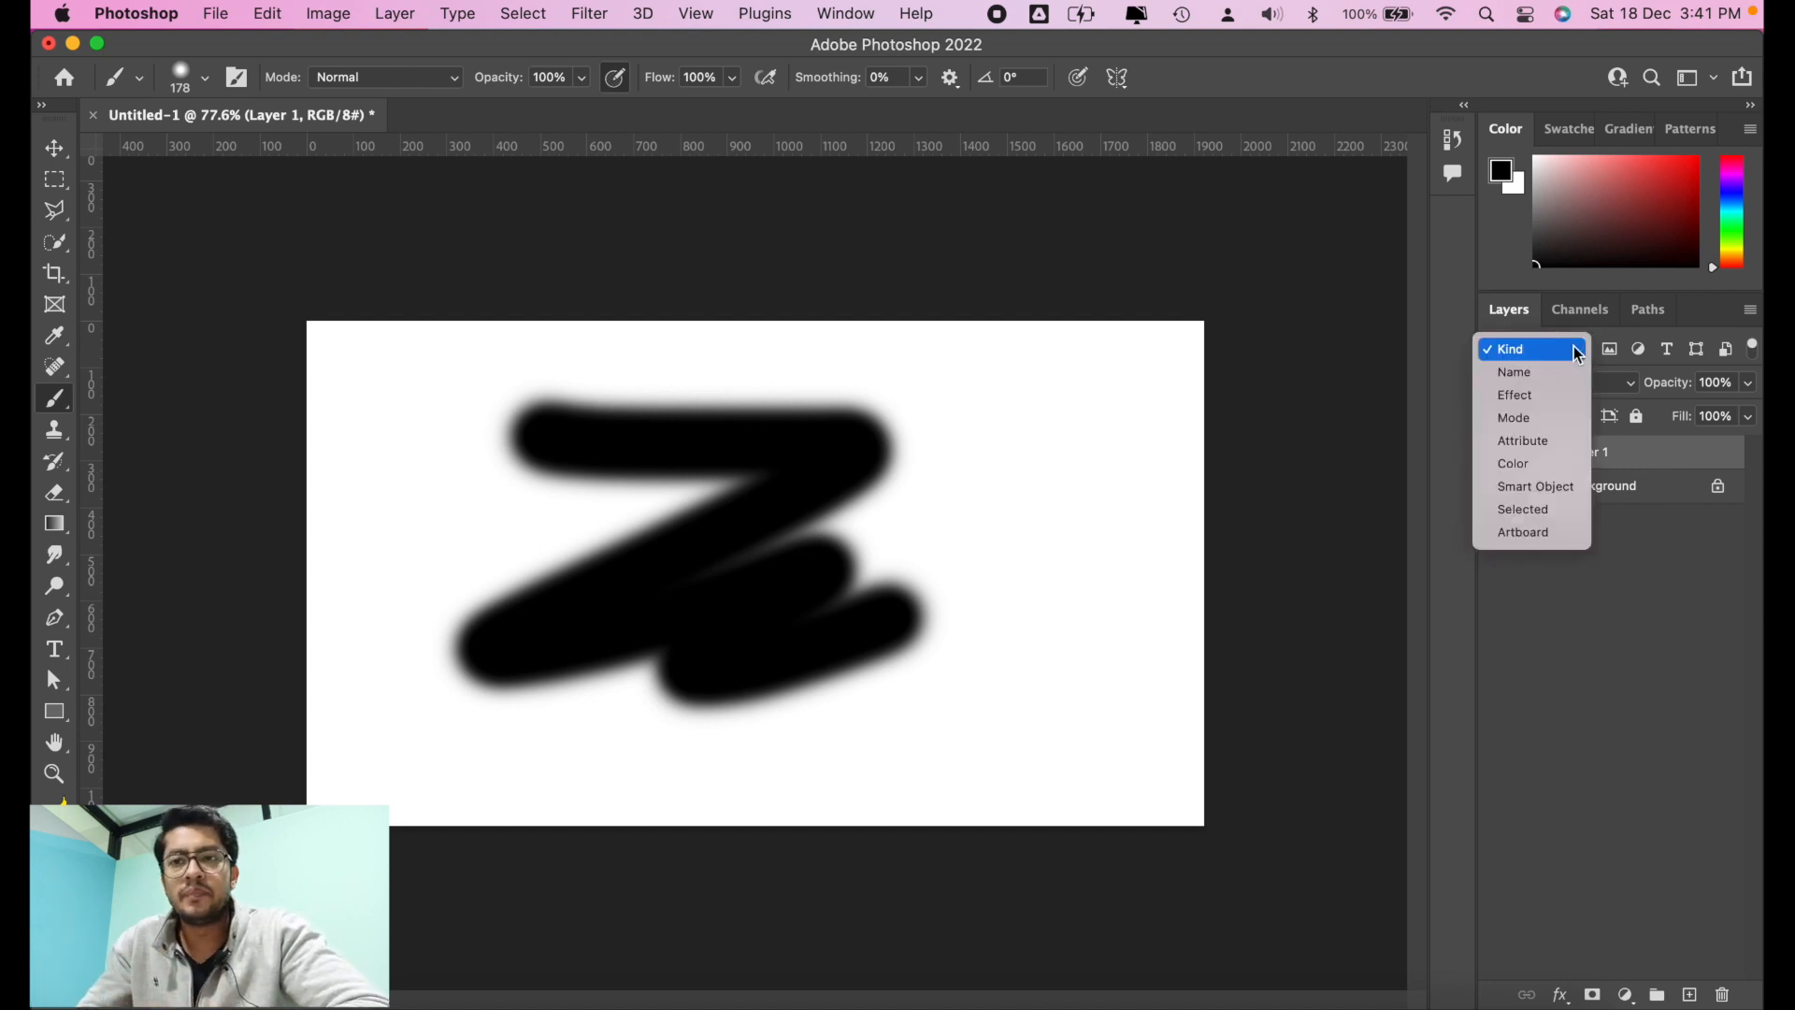
{"action": "left_click", "coordinate": [1560, 365]}
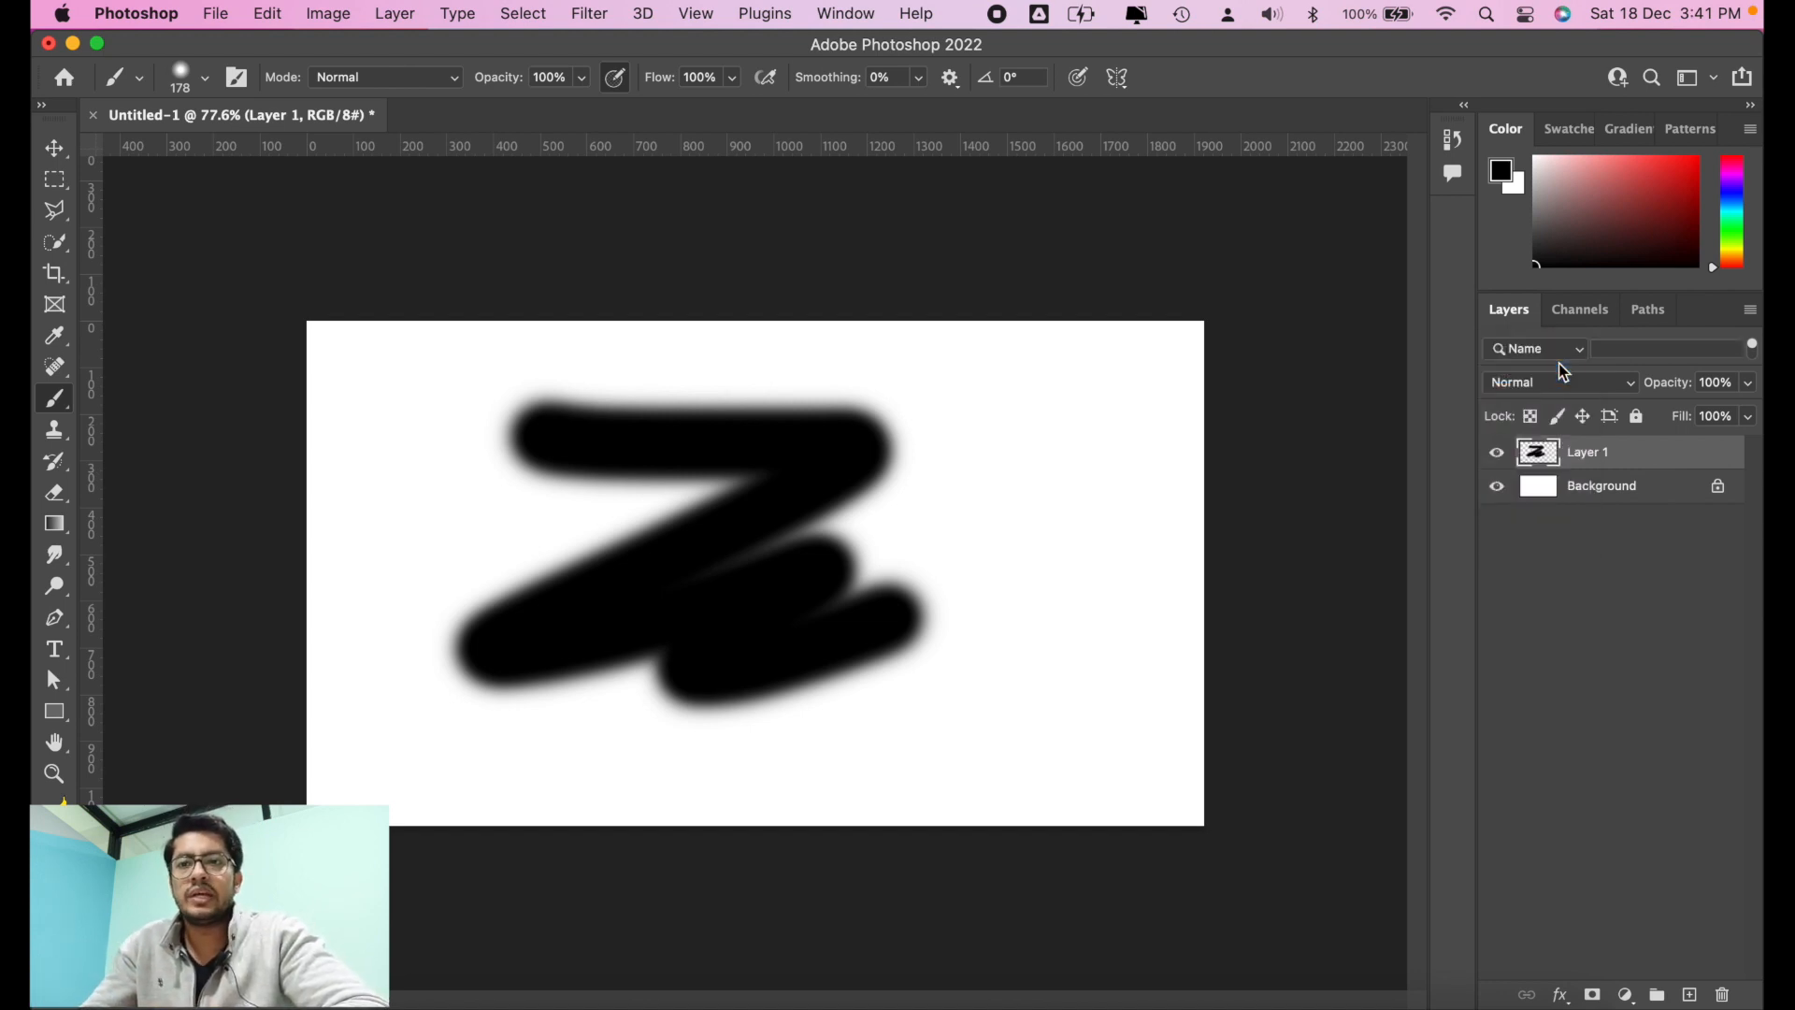
{"action": "left_click", "coordinate": [1632, 347]}
{"action": "type", "text": "layer"}
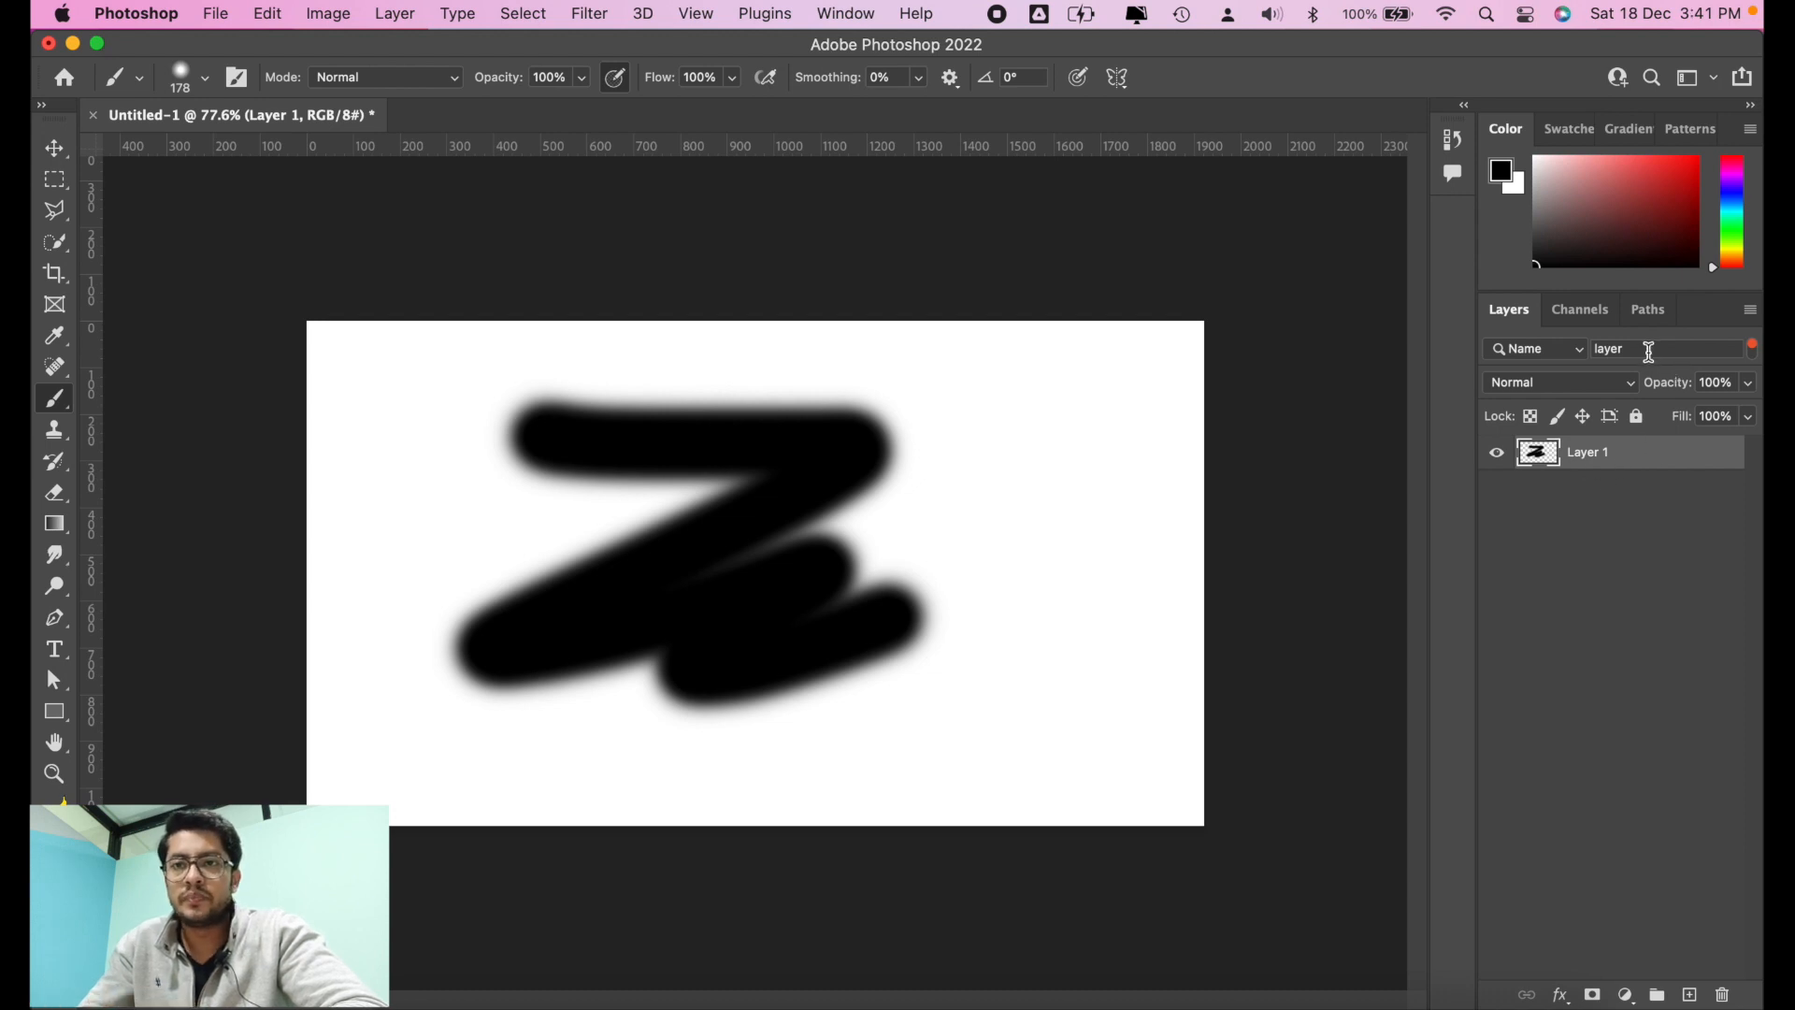
{"action": "left_click_drag", "start_coordinate": [1646, 348], "coordinate": [1548, 348]}
{"action": "key", "text": "BackSpace"}
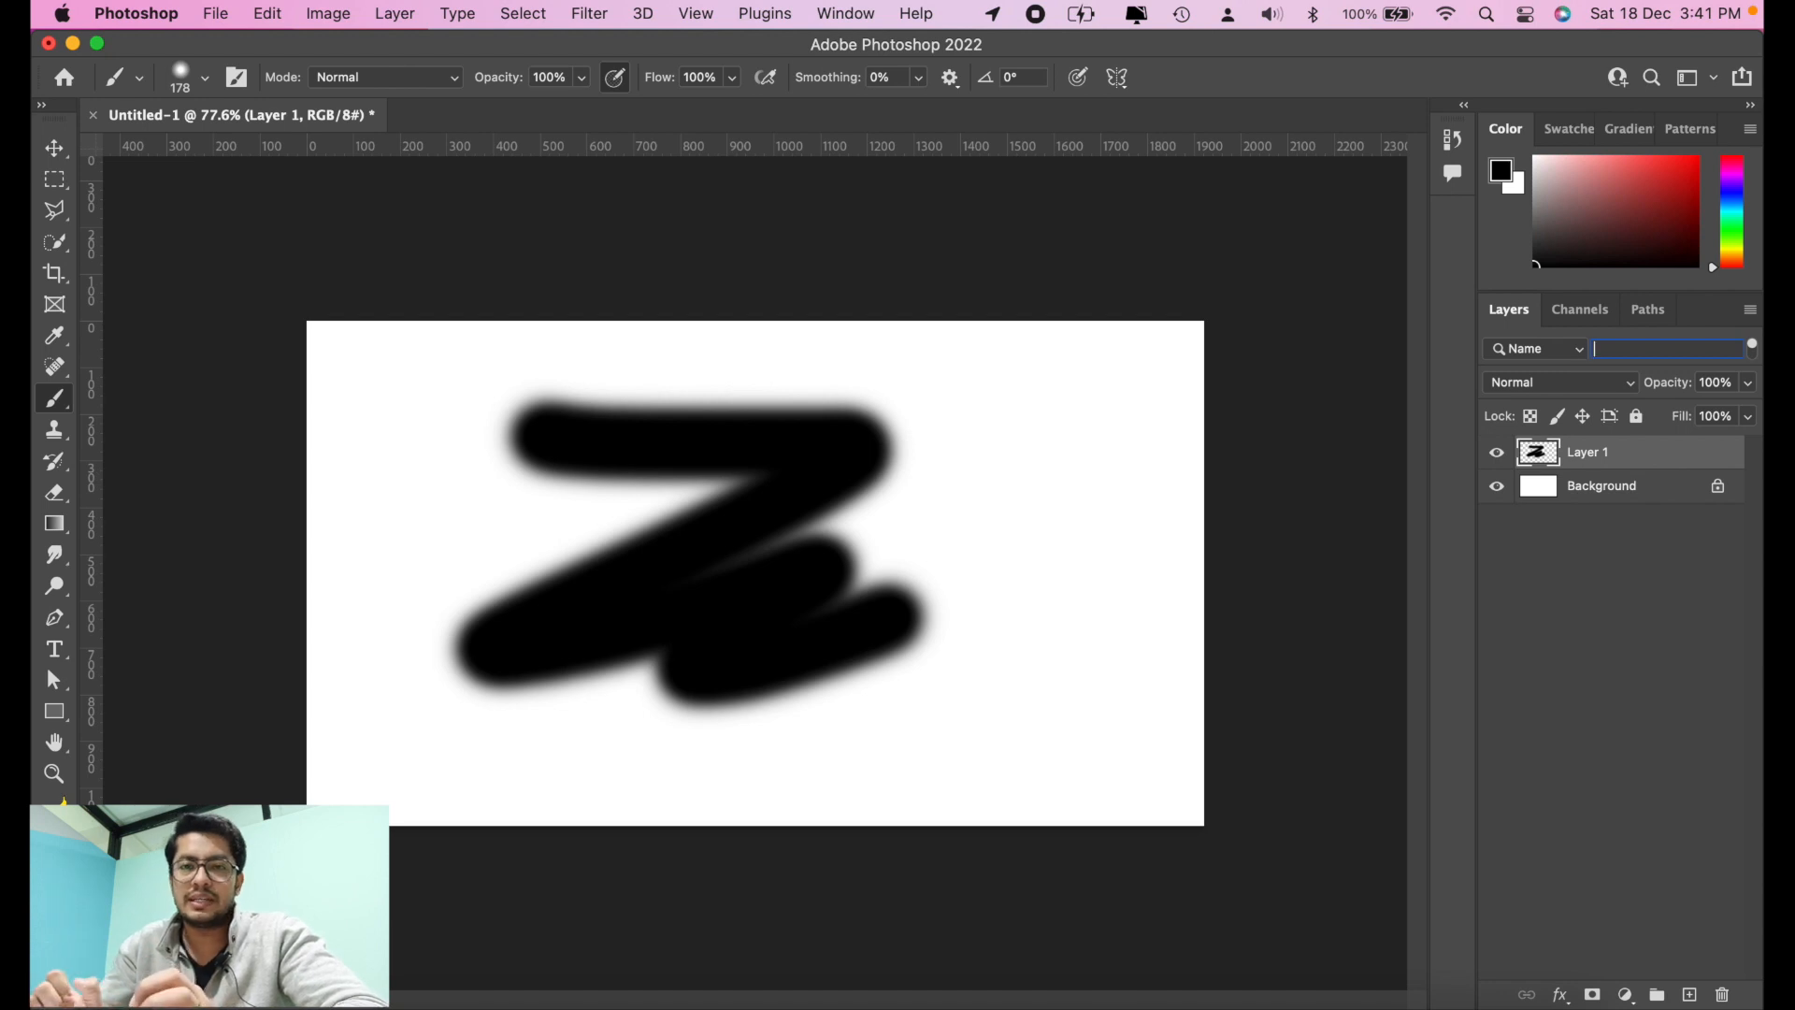
{"action": "left_click", "coordinate": [1559, 348]}
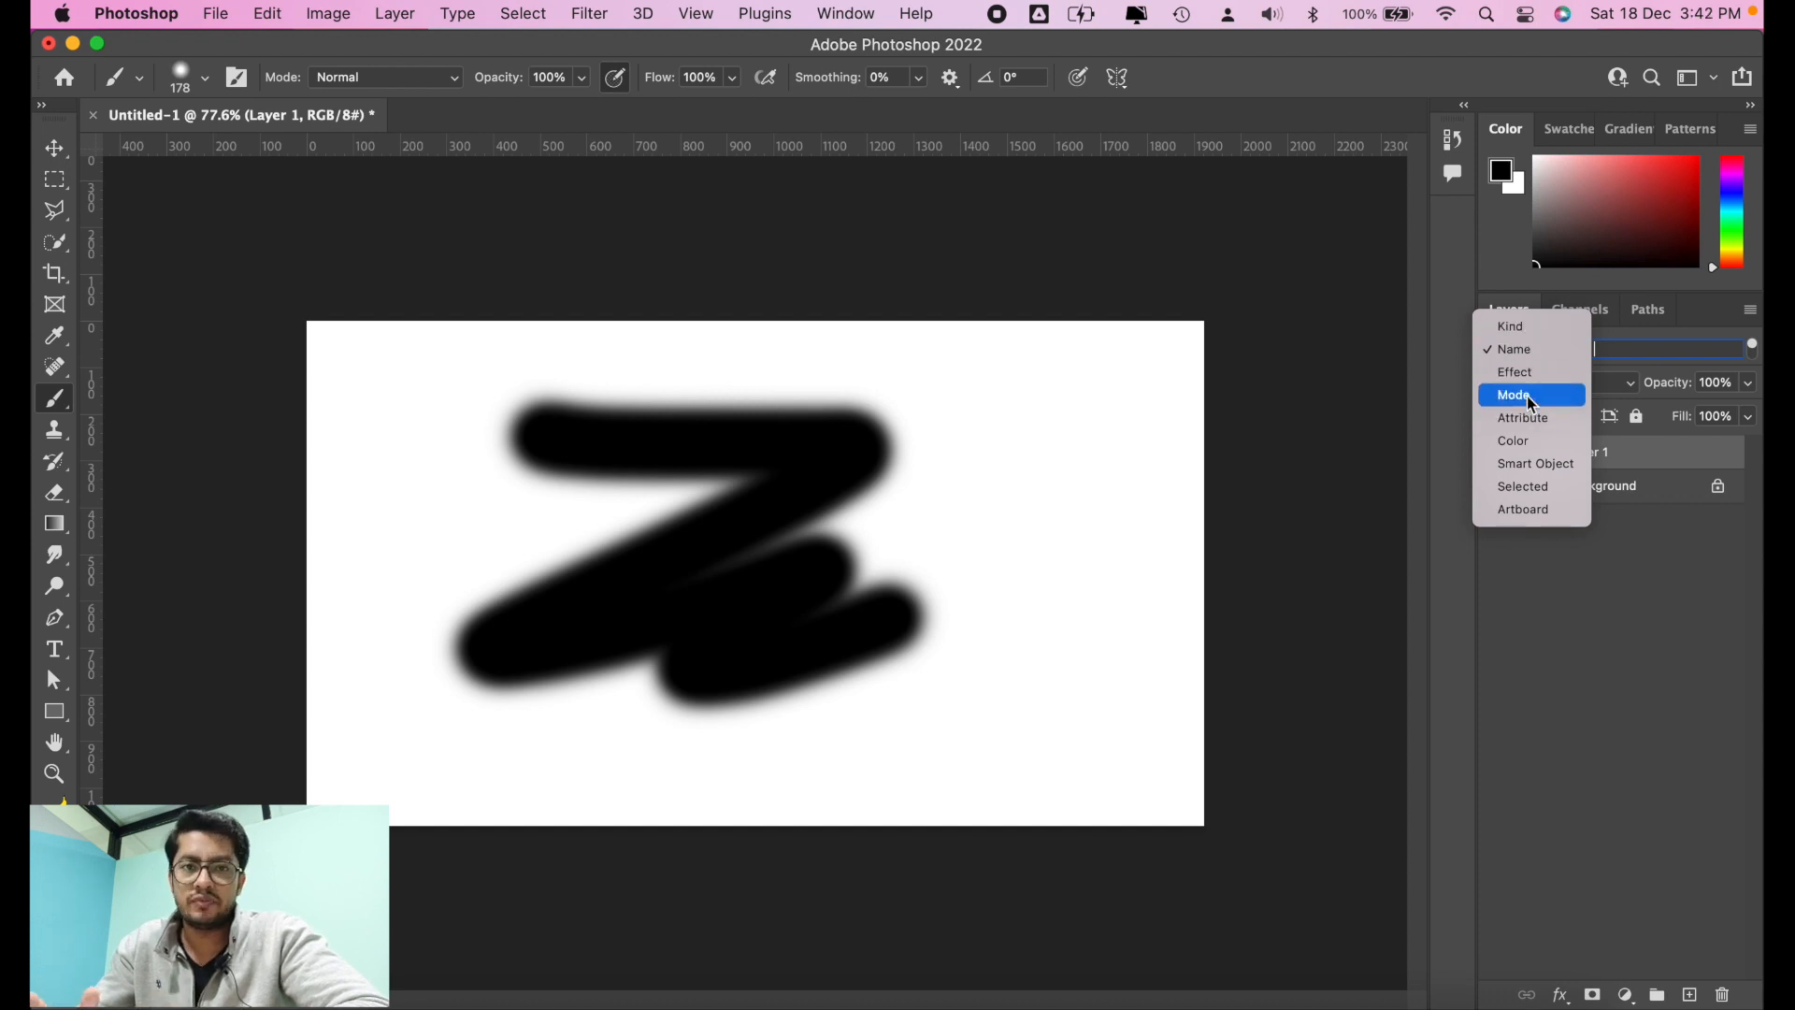
{"action": "left_click", "coordinate": [1466, 265]}
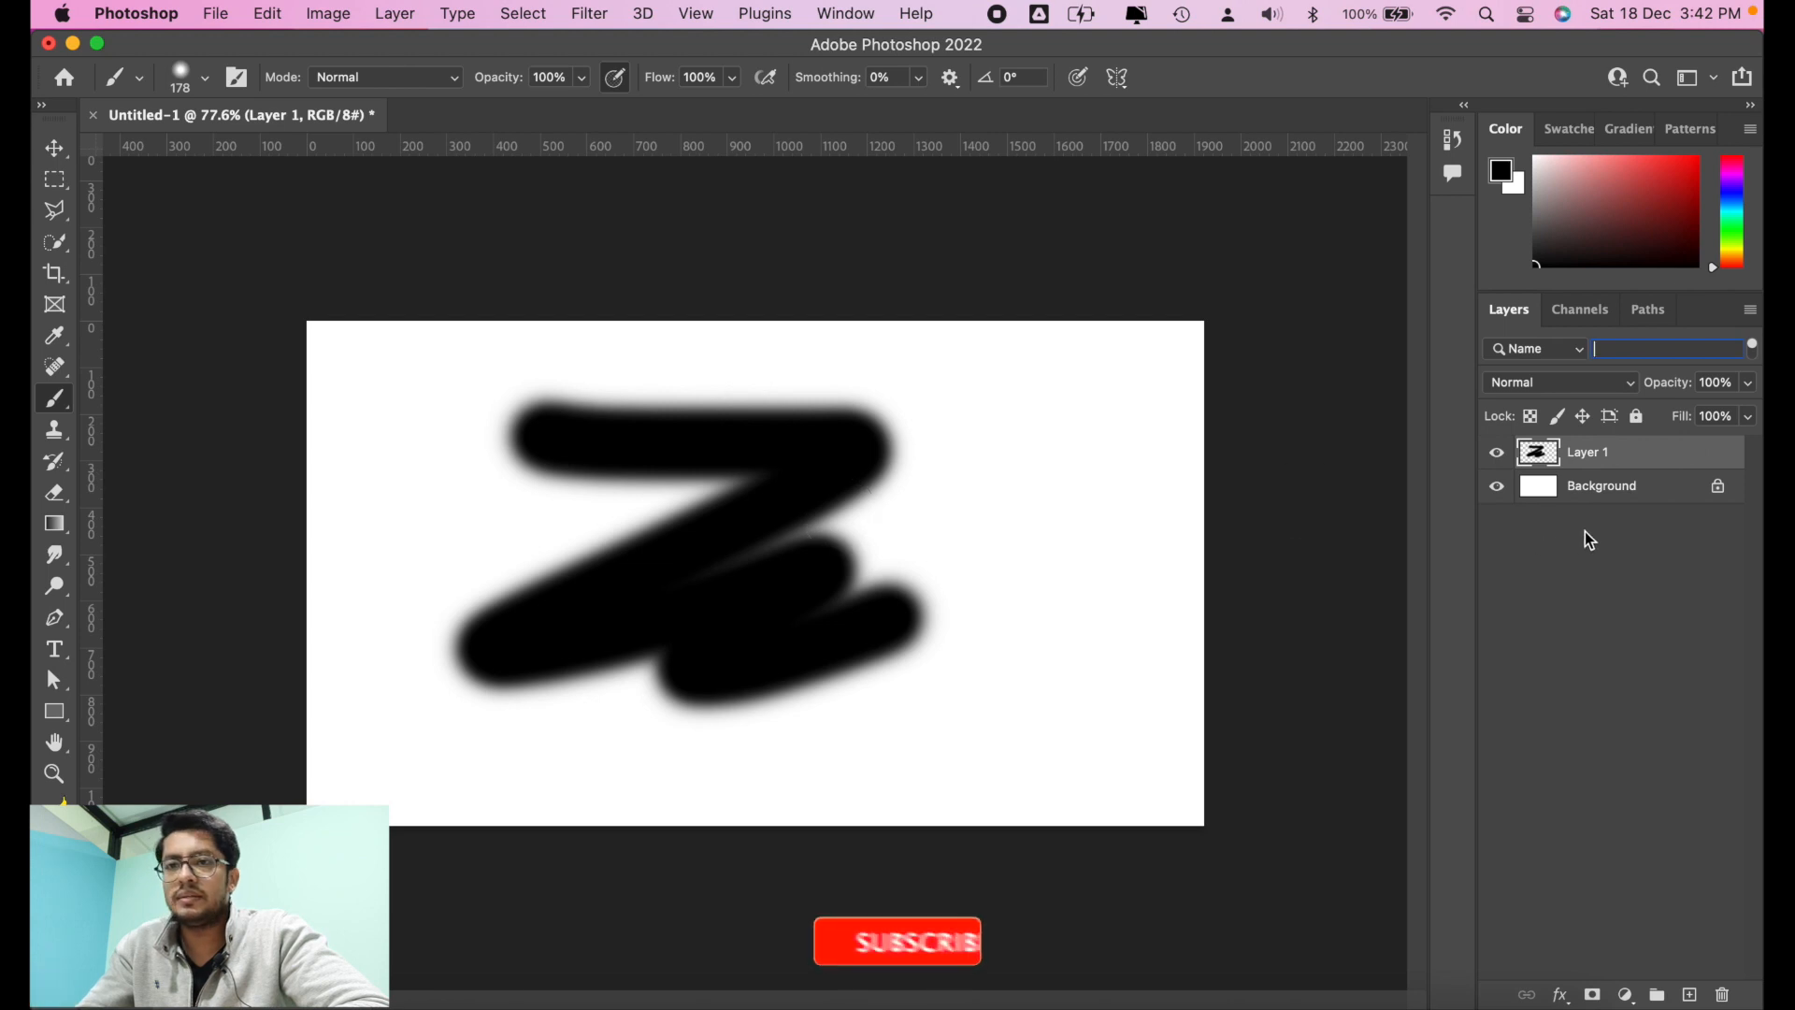
{"action": "left_click", "coordinate": [1568, 354]}
{"action": "left_click", "coordinate": [1568, 358]}
Step: Select the layer with the zigzag stroke and delete it, leaving only the Background layer
{"action": "left_click", "coordinate": [1638, 487]}
{"action": "left_click", "coordinate": [1638, 451]}
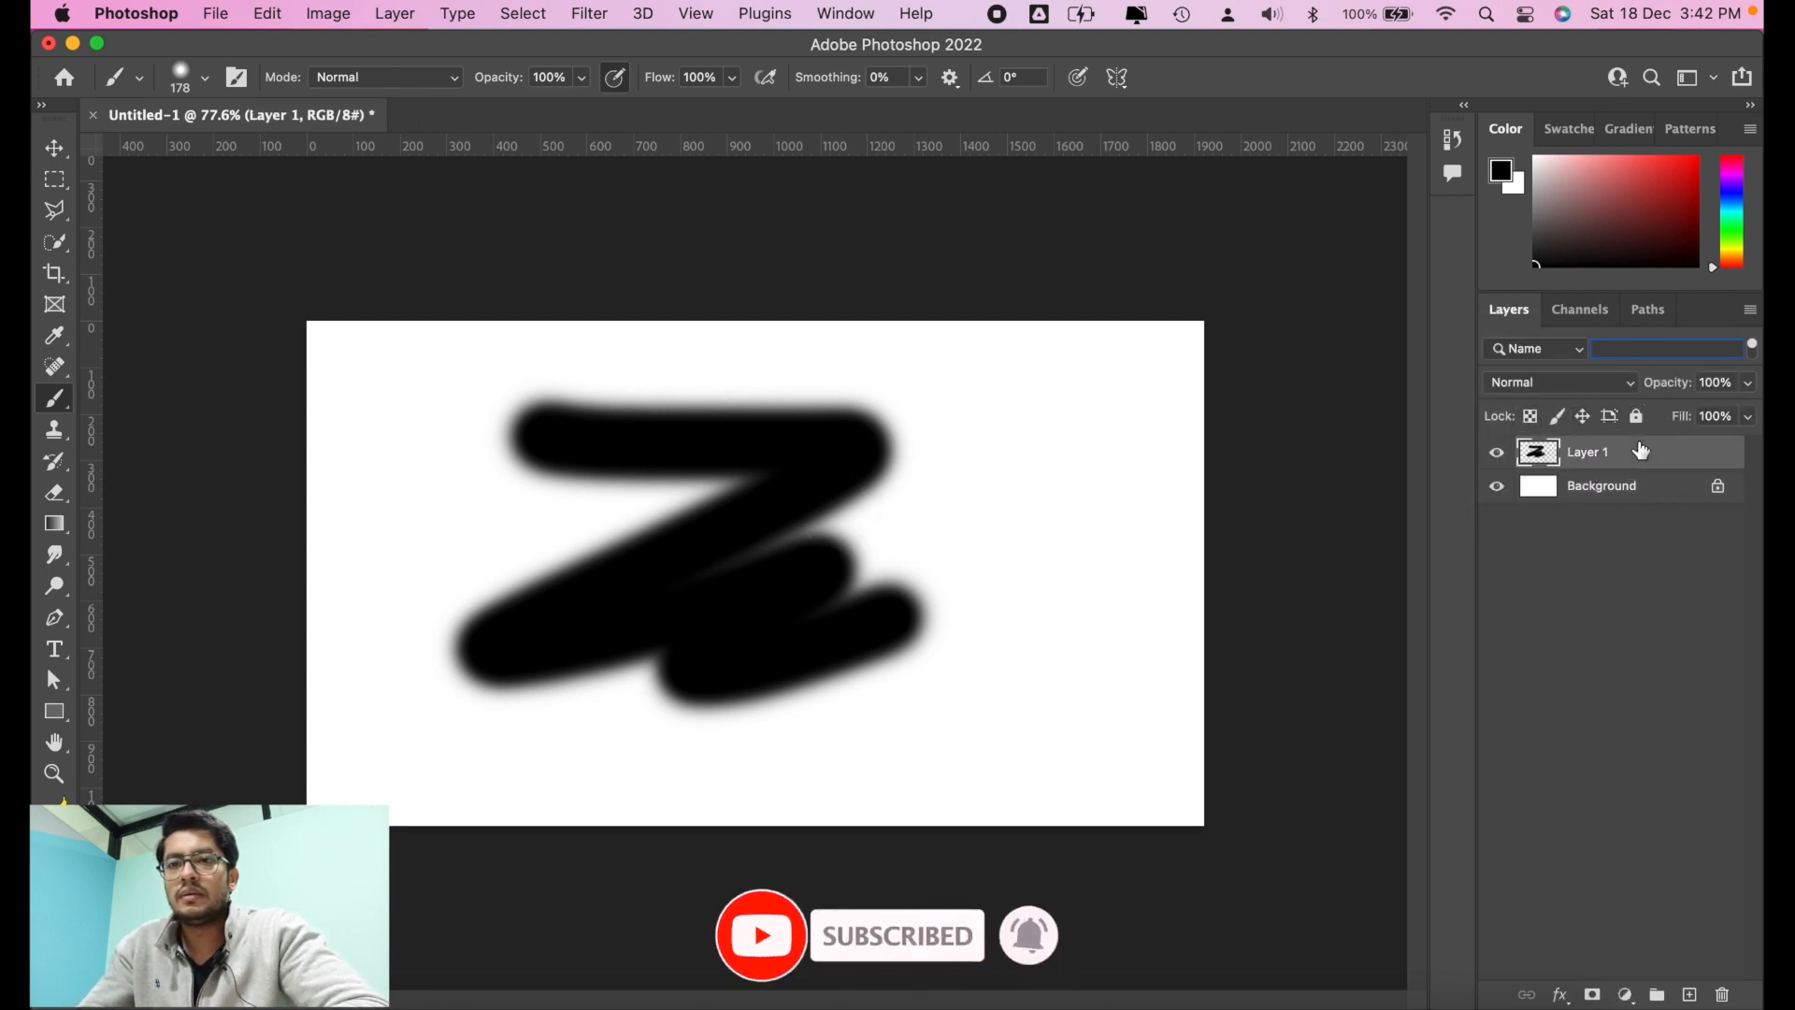
{"action": "left_click", "coordinate": [55, 148]}
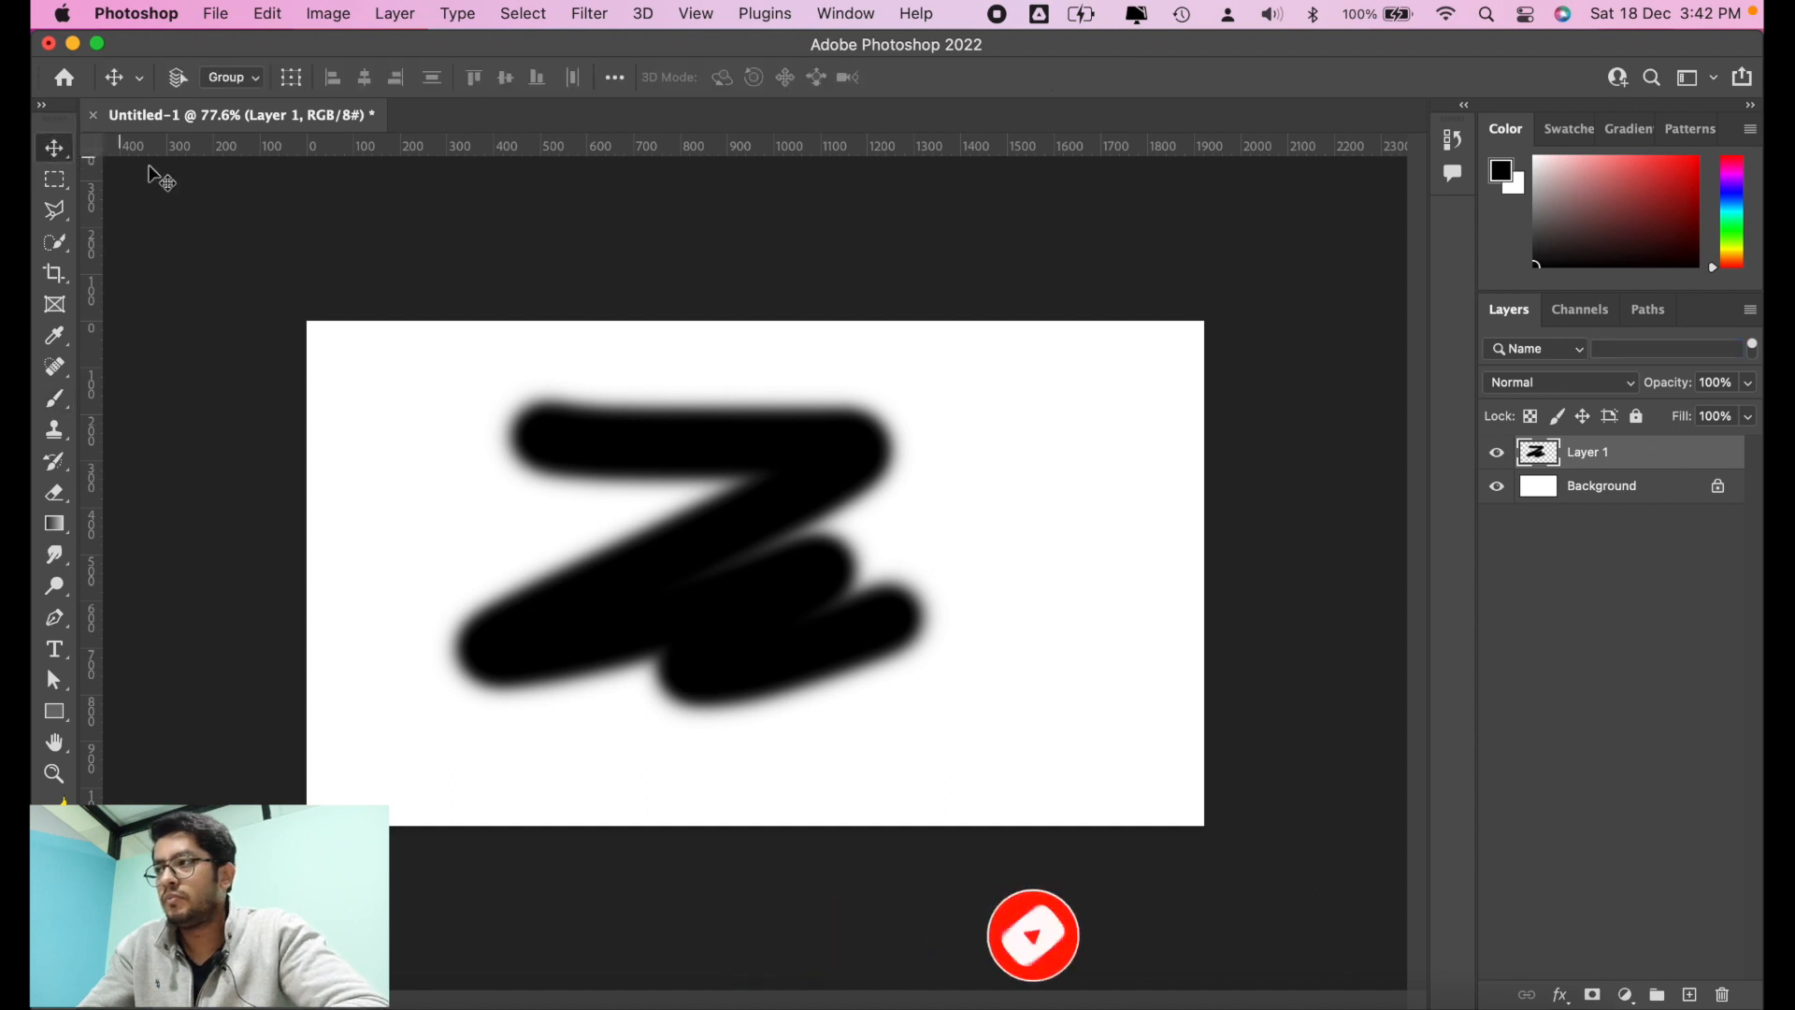
{"action": "key", "text": "Delete"}
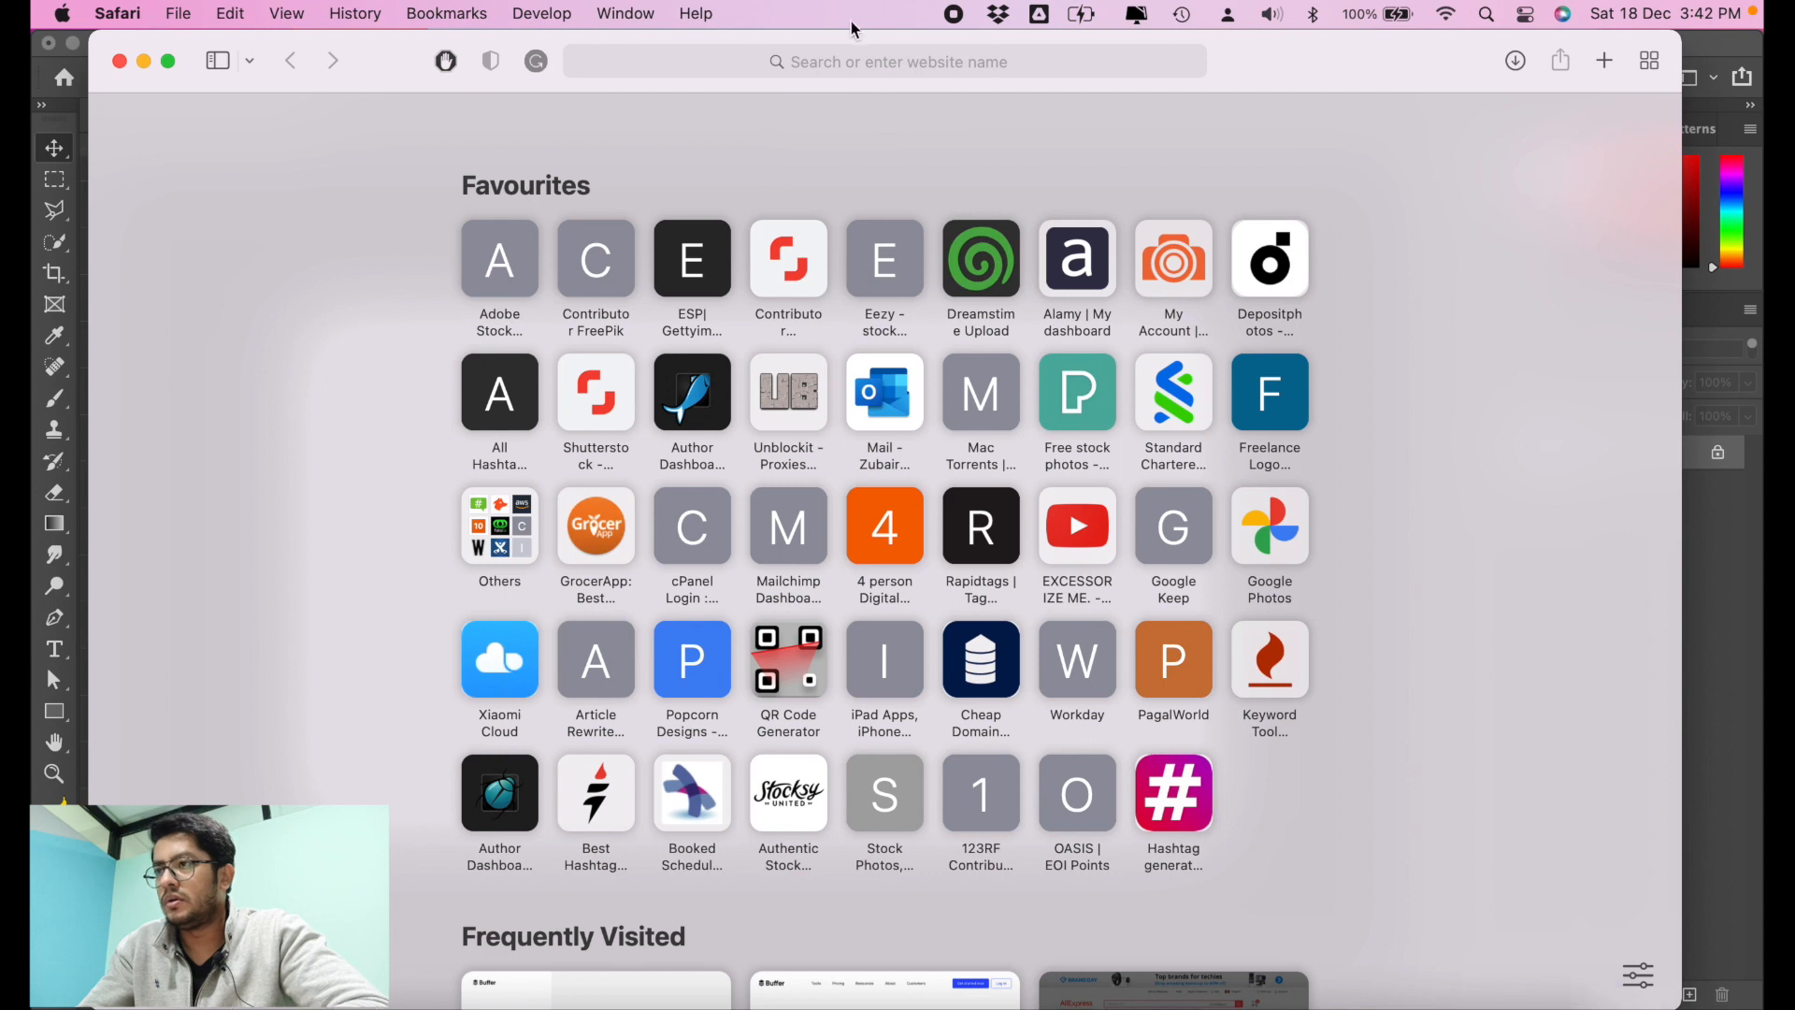
Step: Switch to Safari and open the Pexels website at pexels.com
{"action": "left_click", "coordinate": [836, 58]}
{"action": "type", "text": "pexe"}
{"action": "key", "text": "Return"}
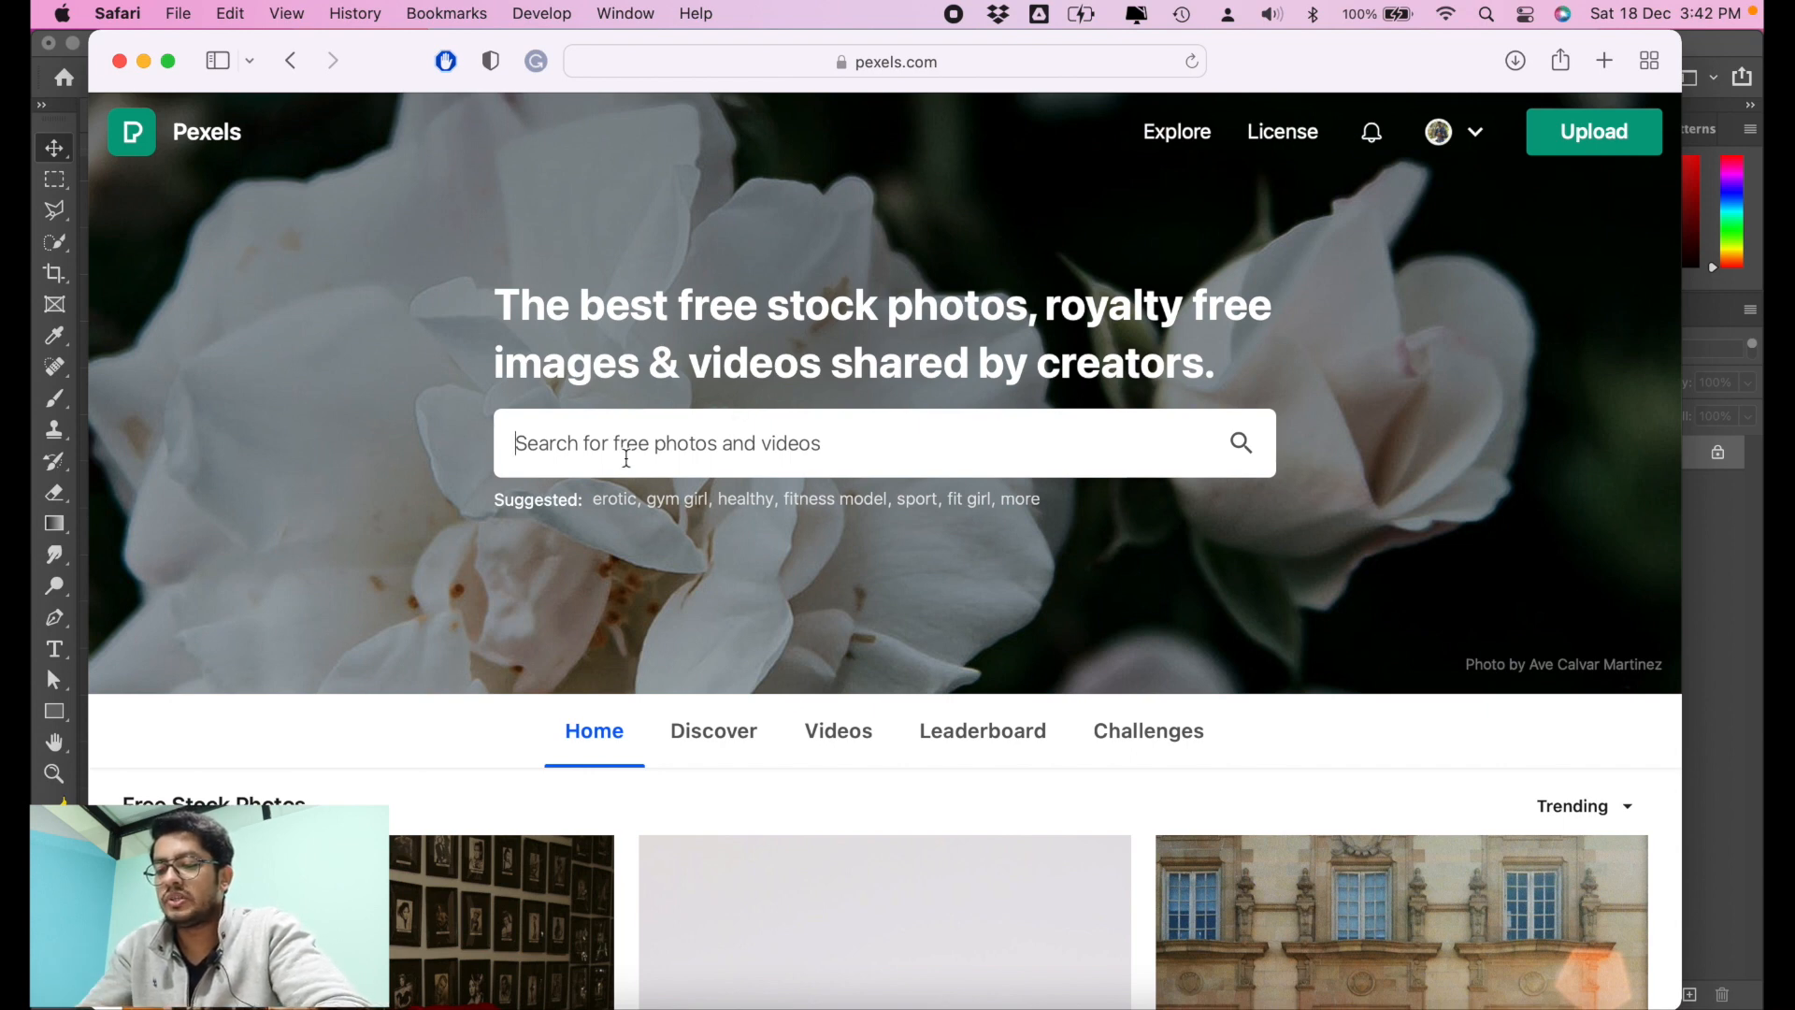
Step: Search Pexels for photos of "fruits" using the matching suggestion
{"action": "type", "text": "fruits"}
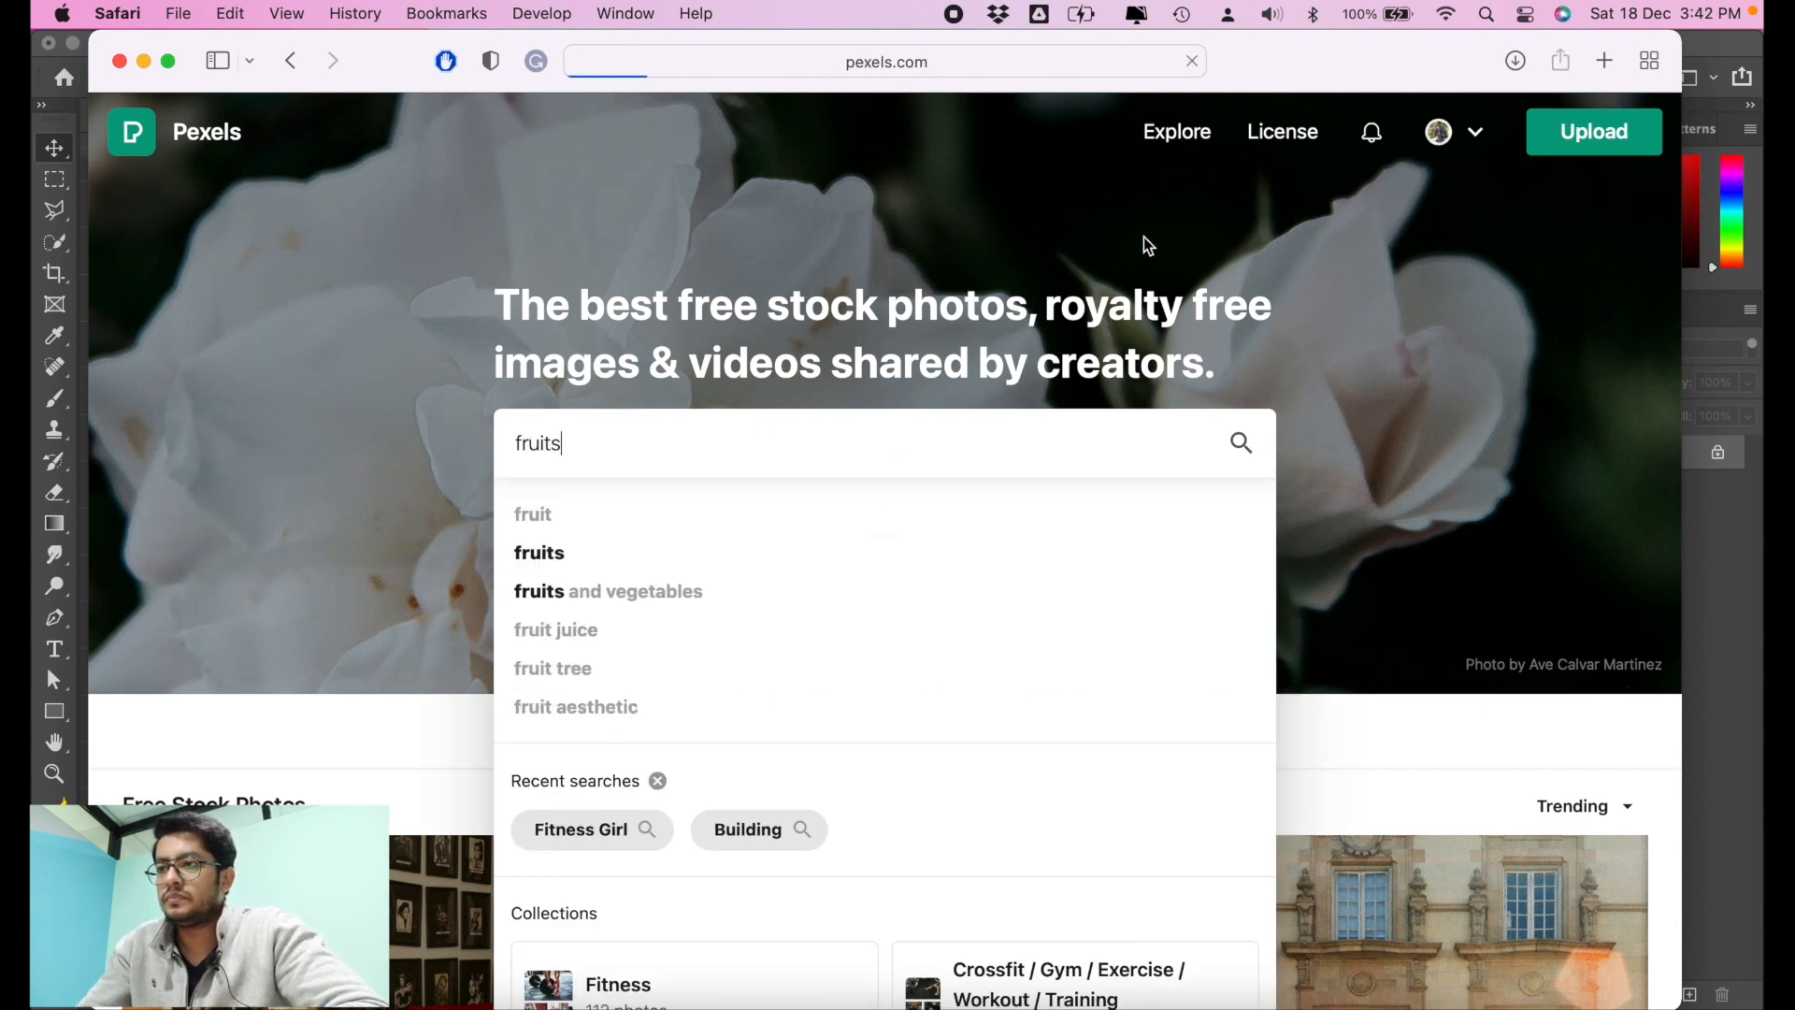
{"action": "scroll", "coordinate": [677, 517], "scroll_direction": "down", "scroll_amount": 3}
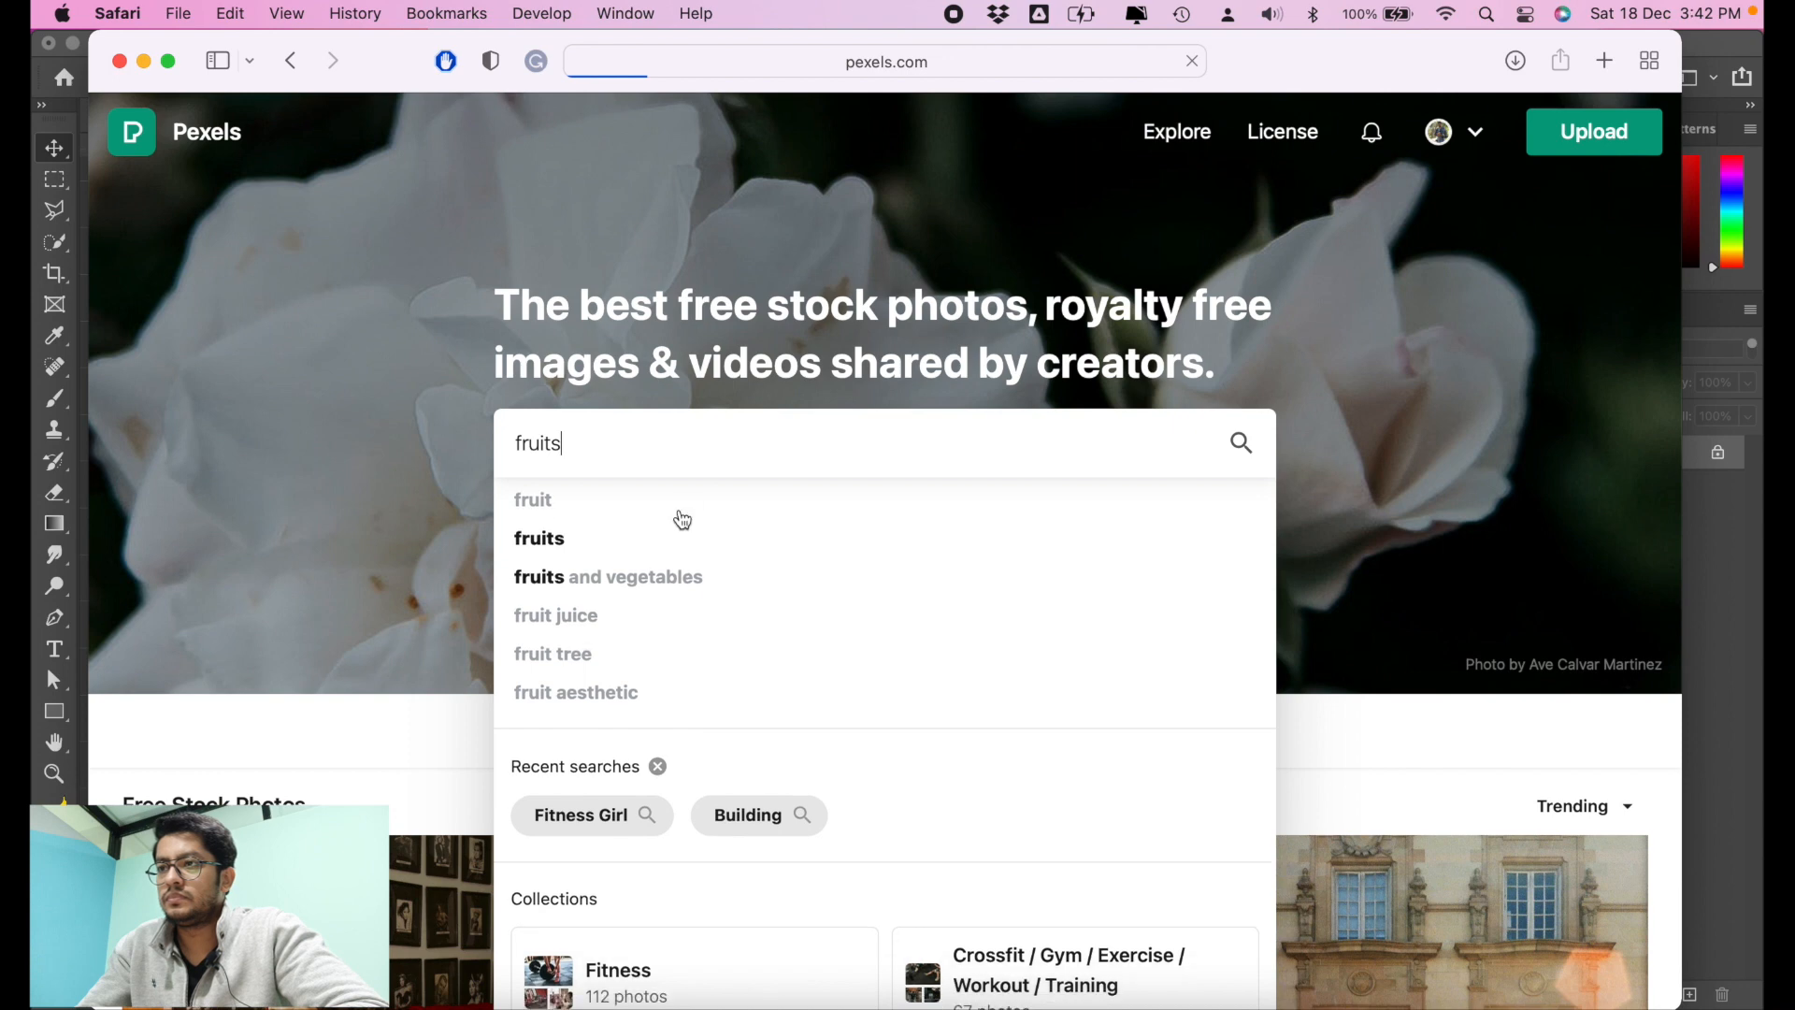
{"action": "scroll", "coordinate": [682, 519], "scroll_direction": "up", "scroll_amount": 3}
{"action": "left_click", "coordinate": [561, 564]}
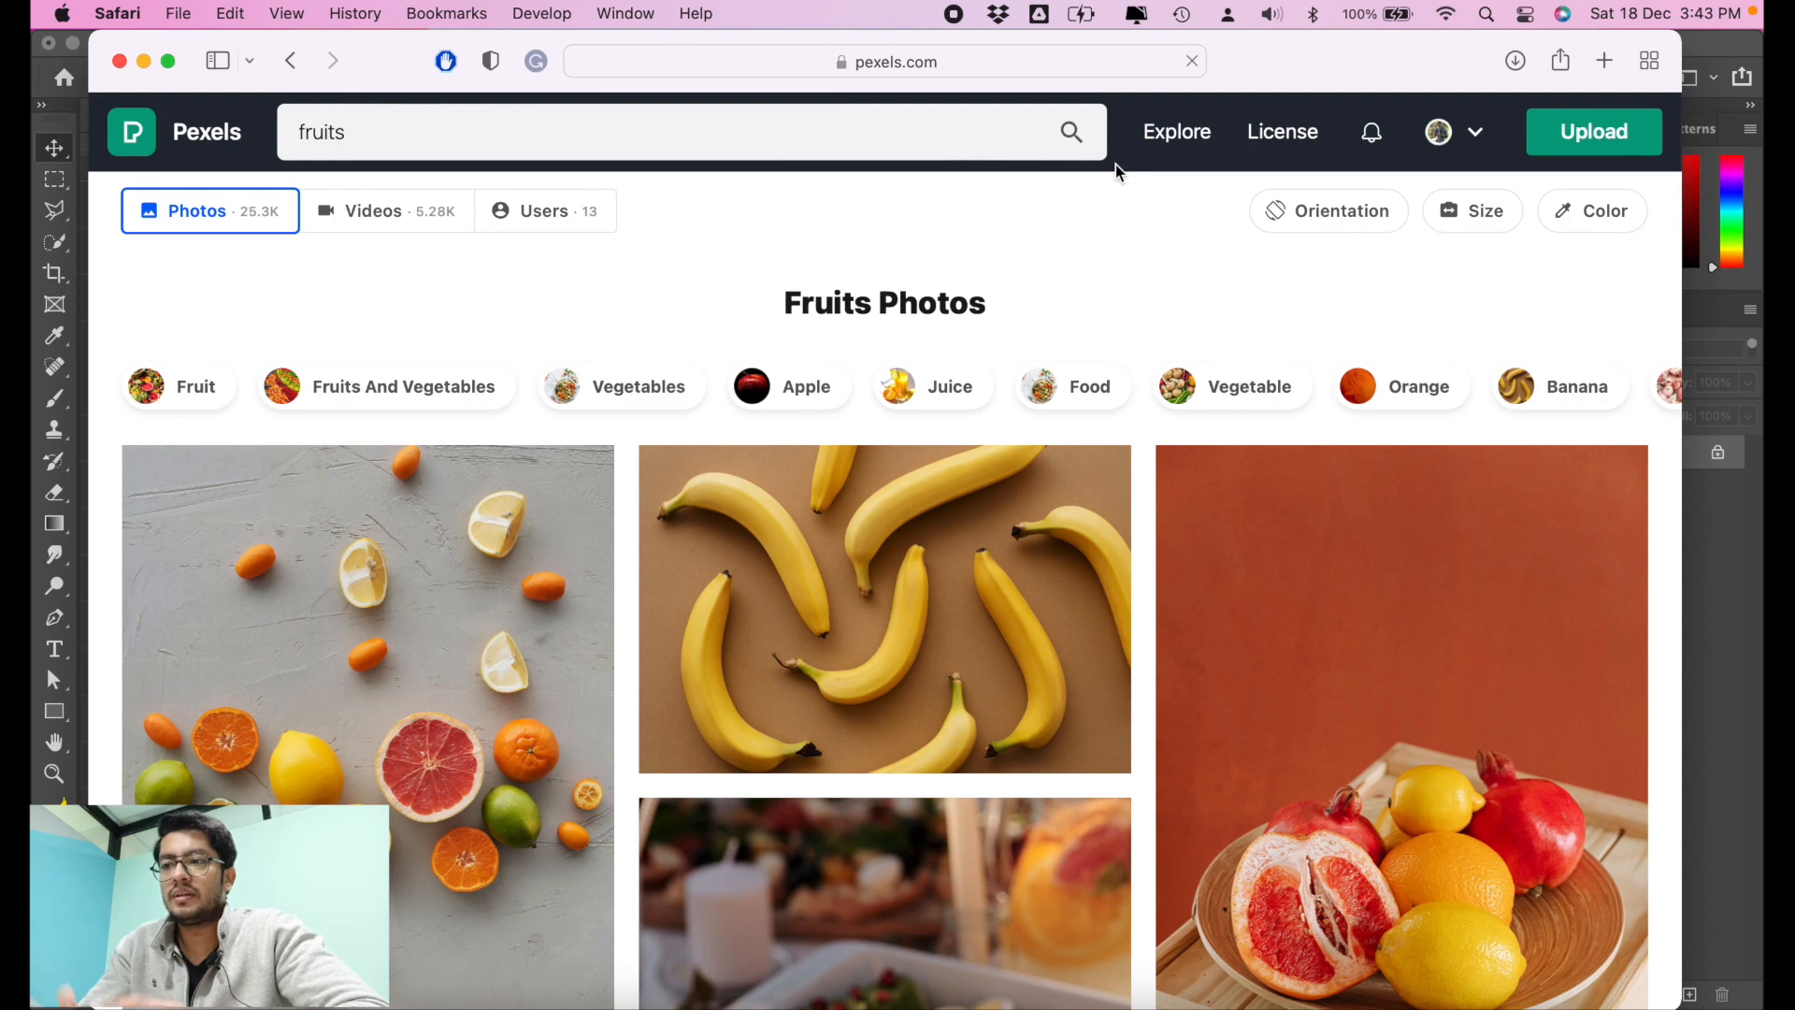
Step: Download the photo of piled green and yellow oranges from the fruits results
{"action": "scroll", "coordinate": [682, 332], "scroll_direction": "down", "scroll_amount": 3}
{"action": "scroll", "coordinate": [681, 333], "scroll_direction": "down", "scroll_amount": 15}
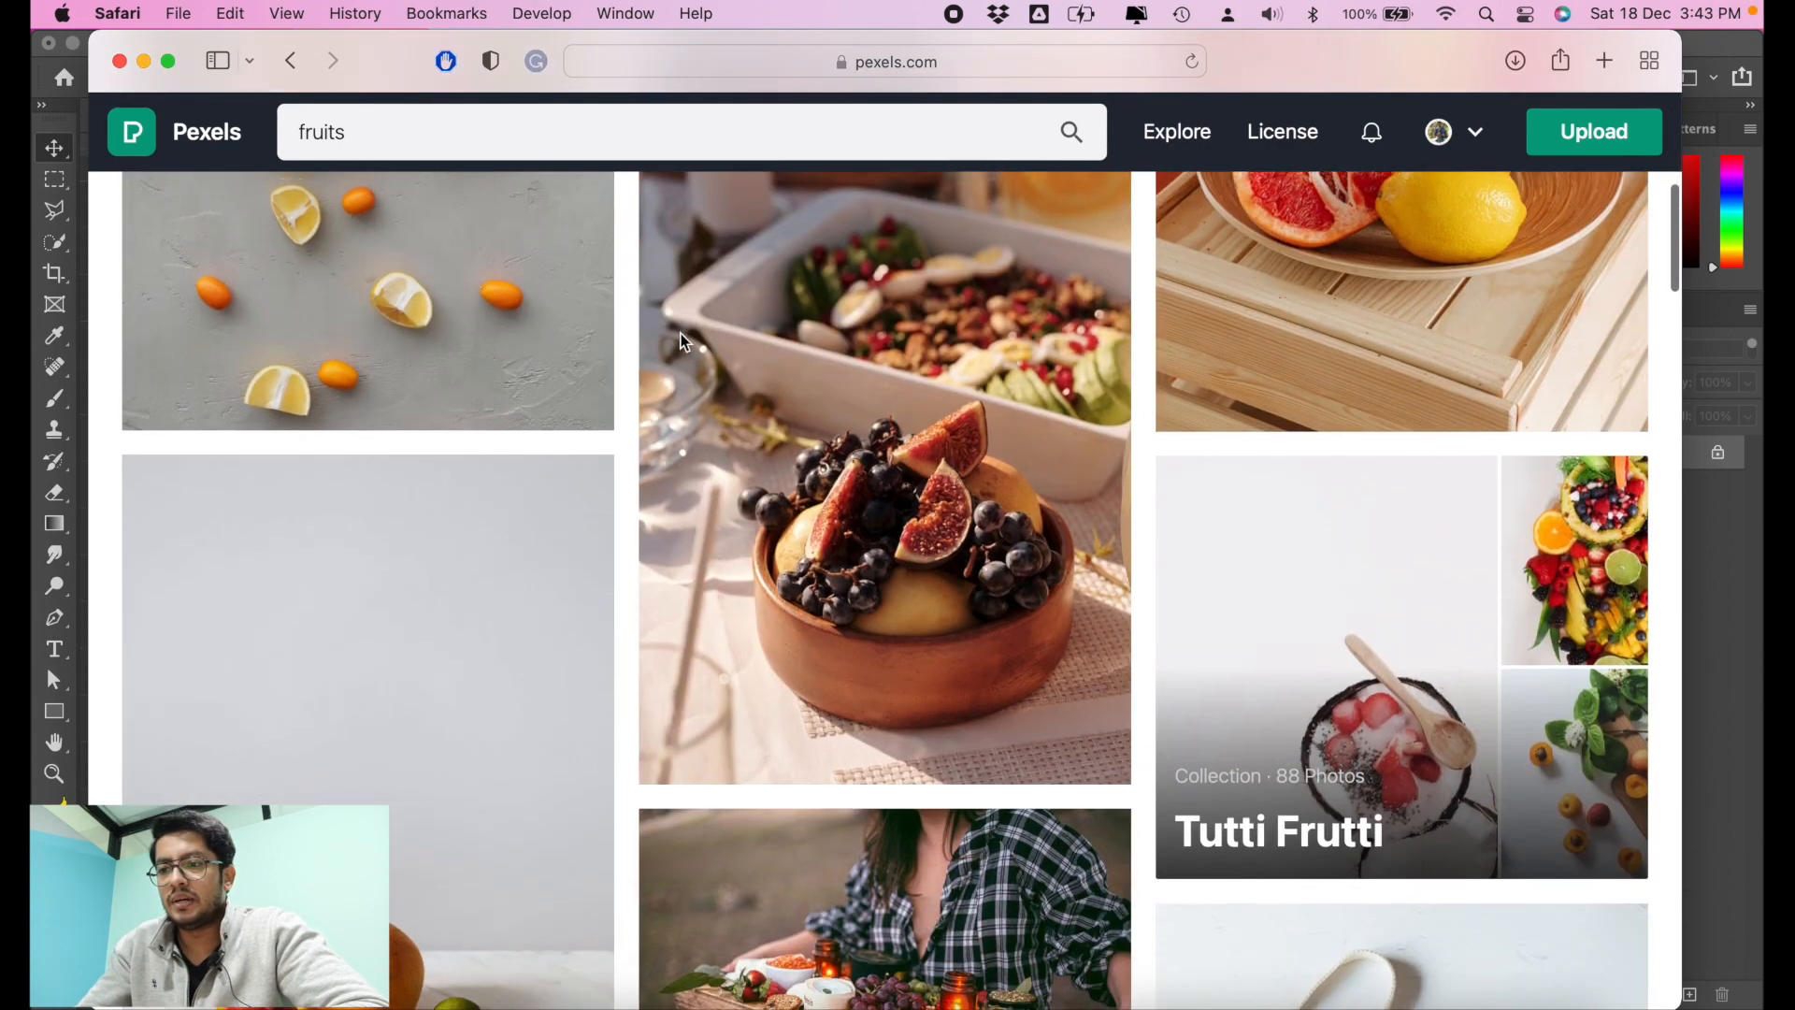
{"action": "scroll", "coordinate": [681, 333], "scroll_direction": "down", "scroll_amount": 10}
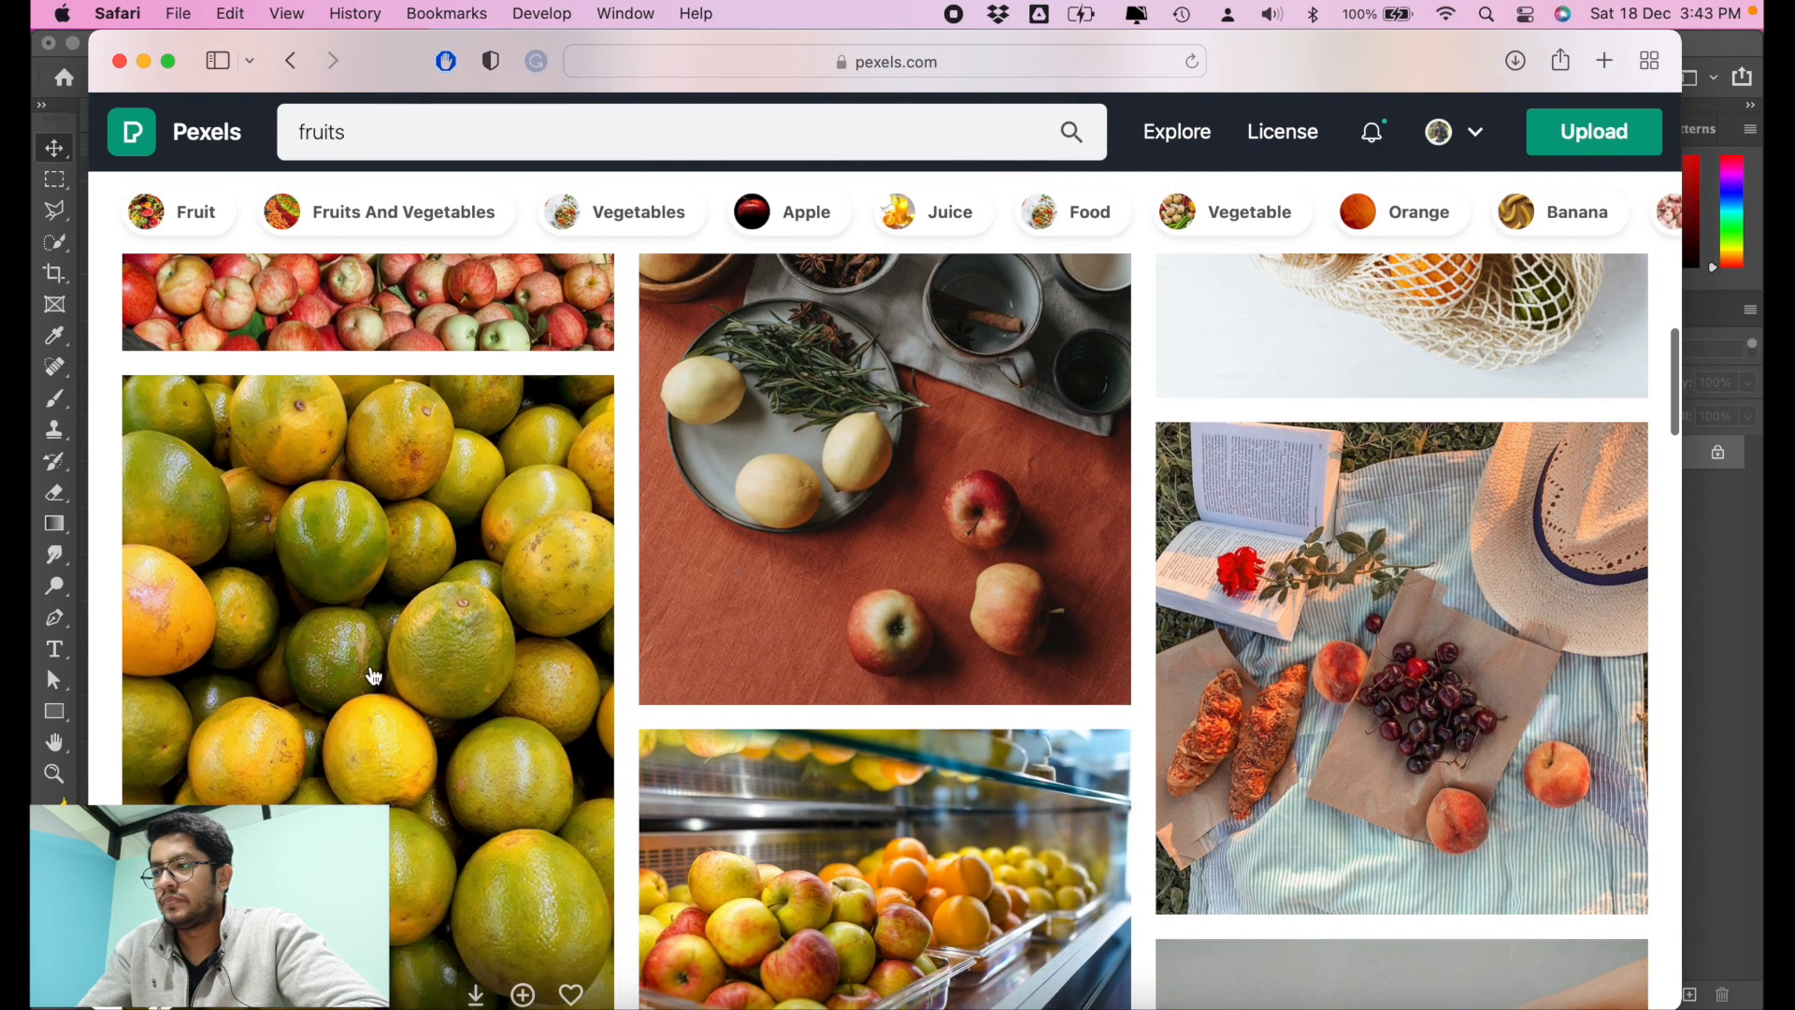
{"action": "scroll", "coordinate": [369, 673], "scroll_direction": "down", "scroll_amount": 3}
{"action": "left_click", "coordinate": [402, 479]}
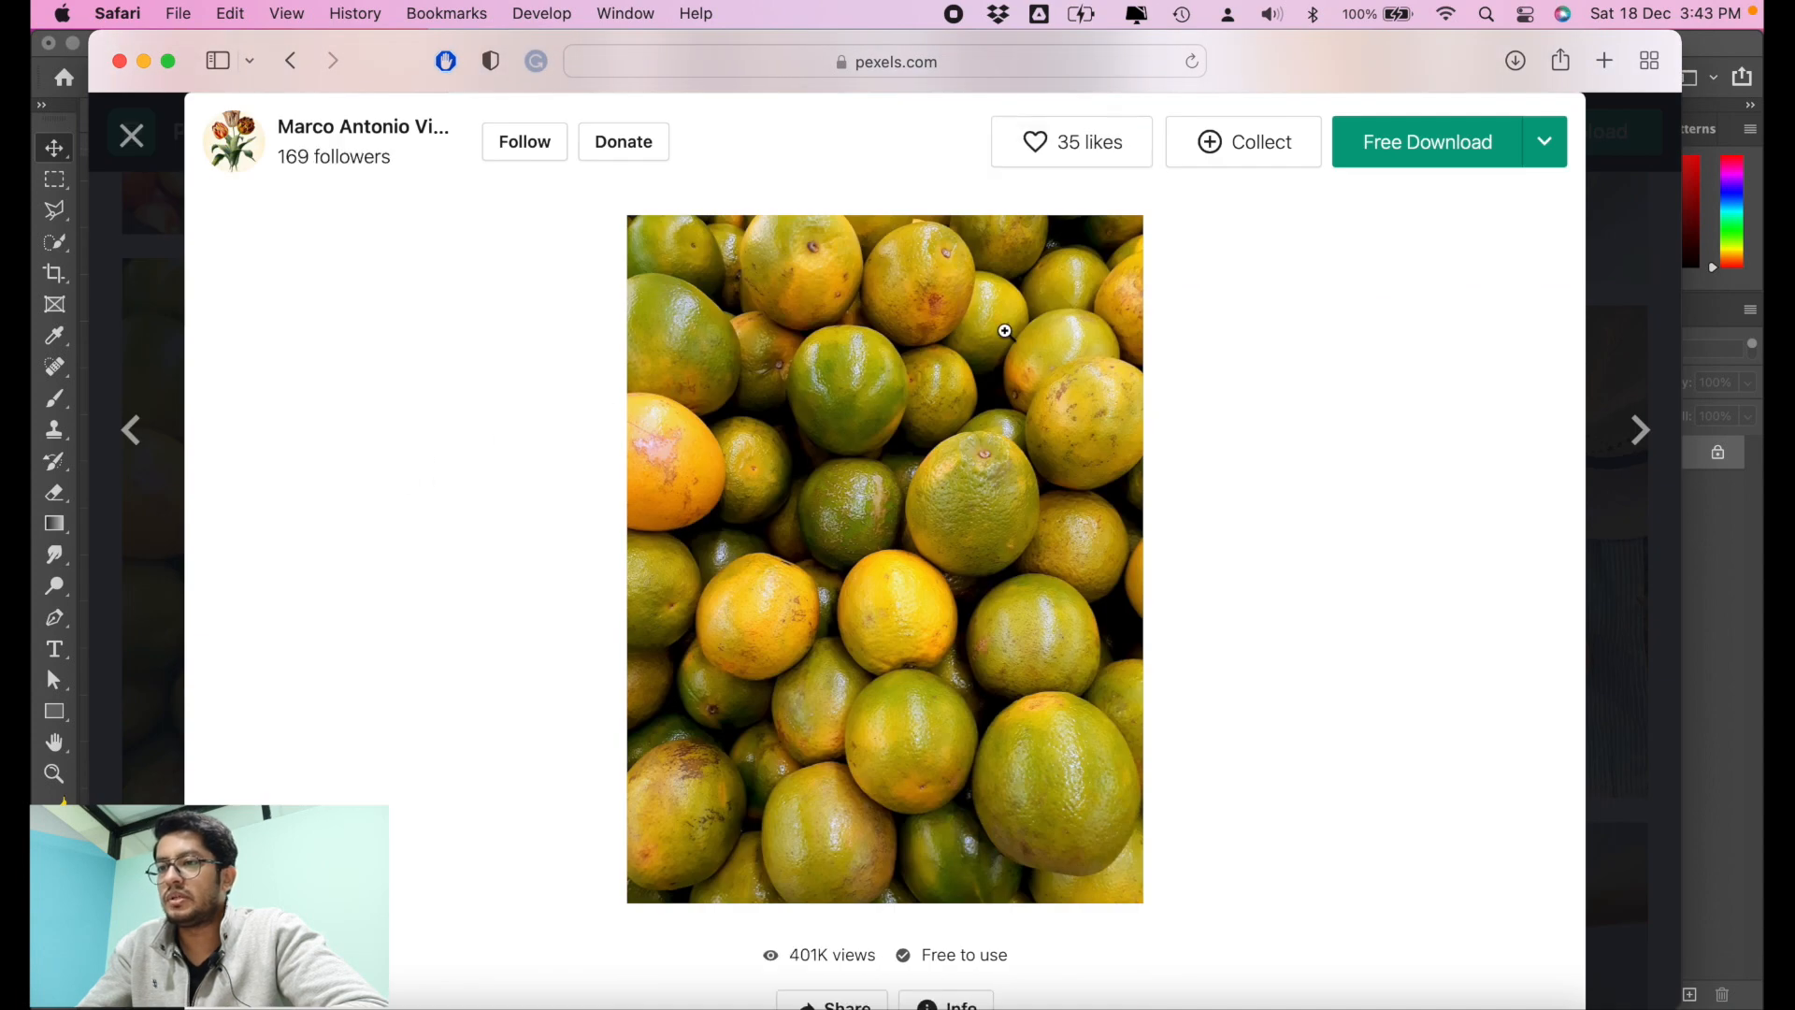
{"action": "left_click", "coordinate": [1430, 144]}
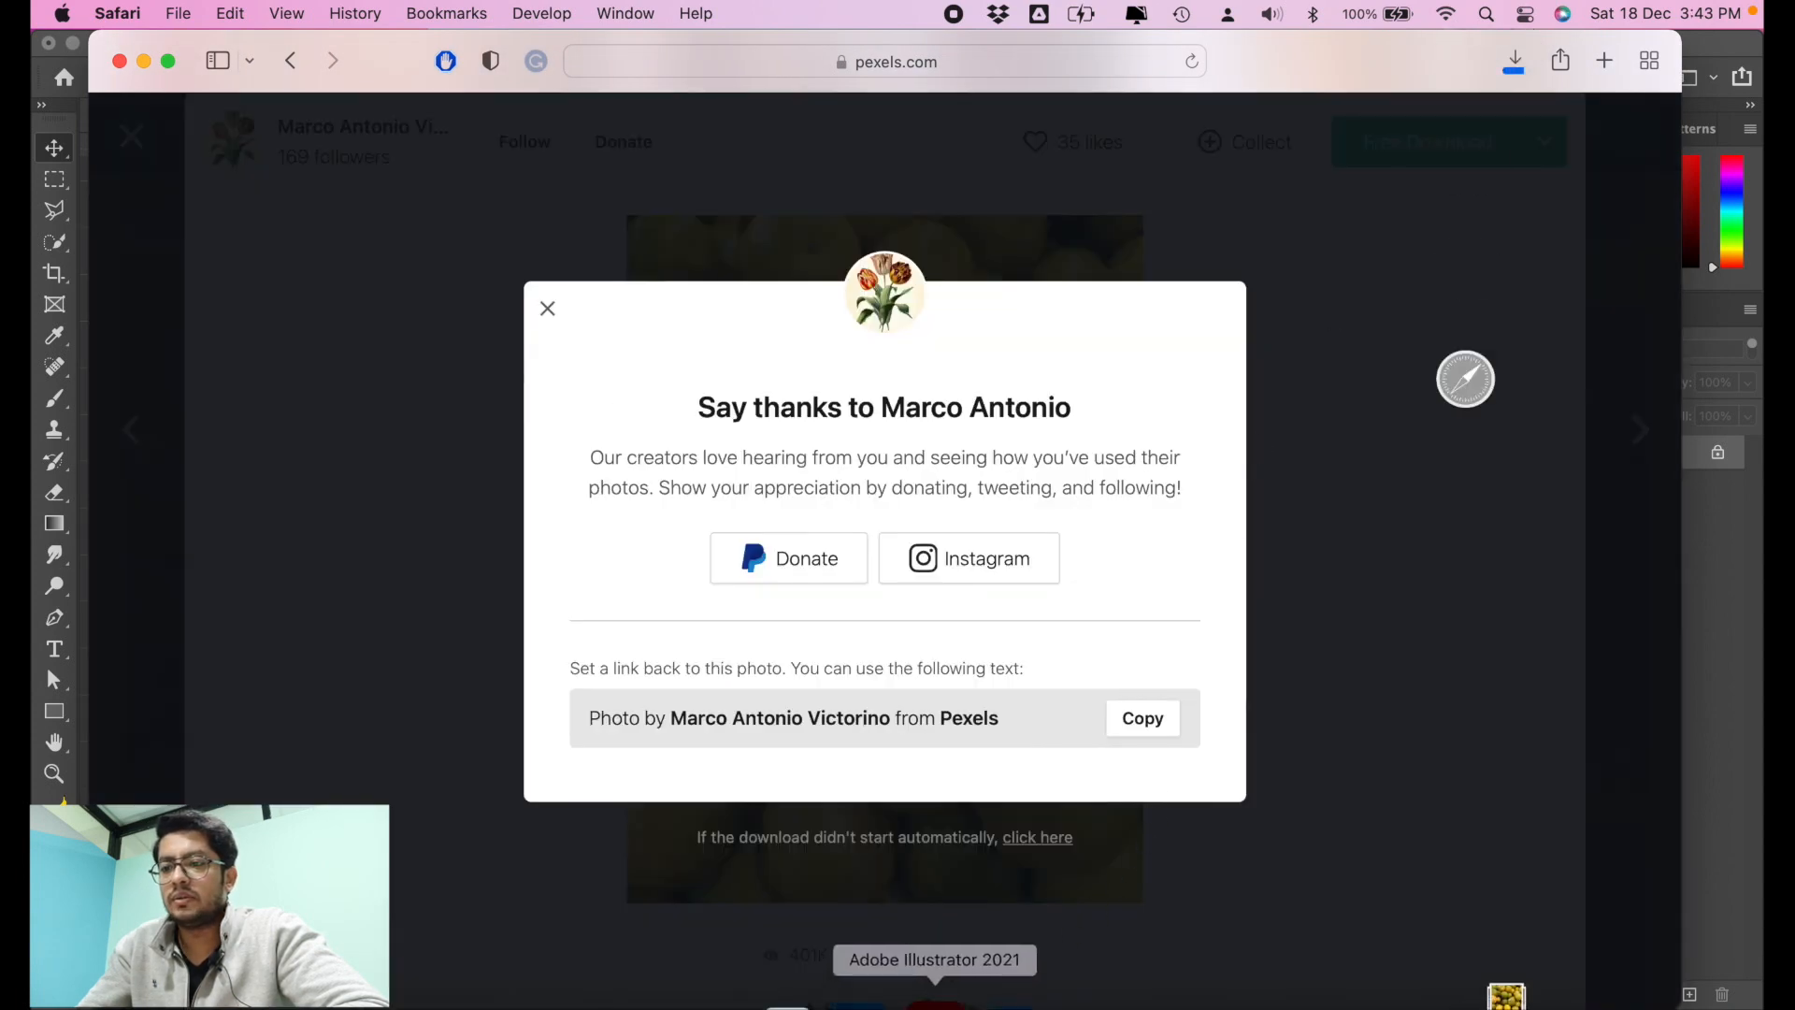
{"action": "left_click", "coordinate": [1398, 763]}
Step: Switch back to Photoshop and place the downloaded oranges photo on the canvas
{"action": "left_click", "coordinate": [861, 991]}
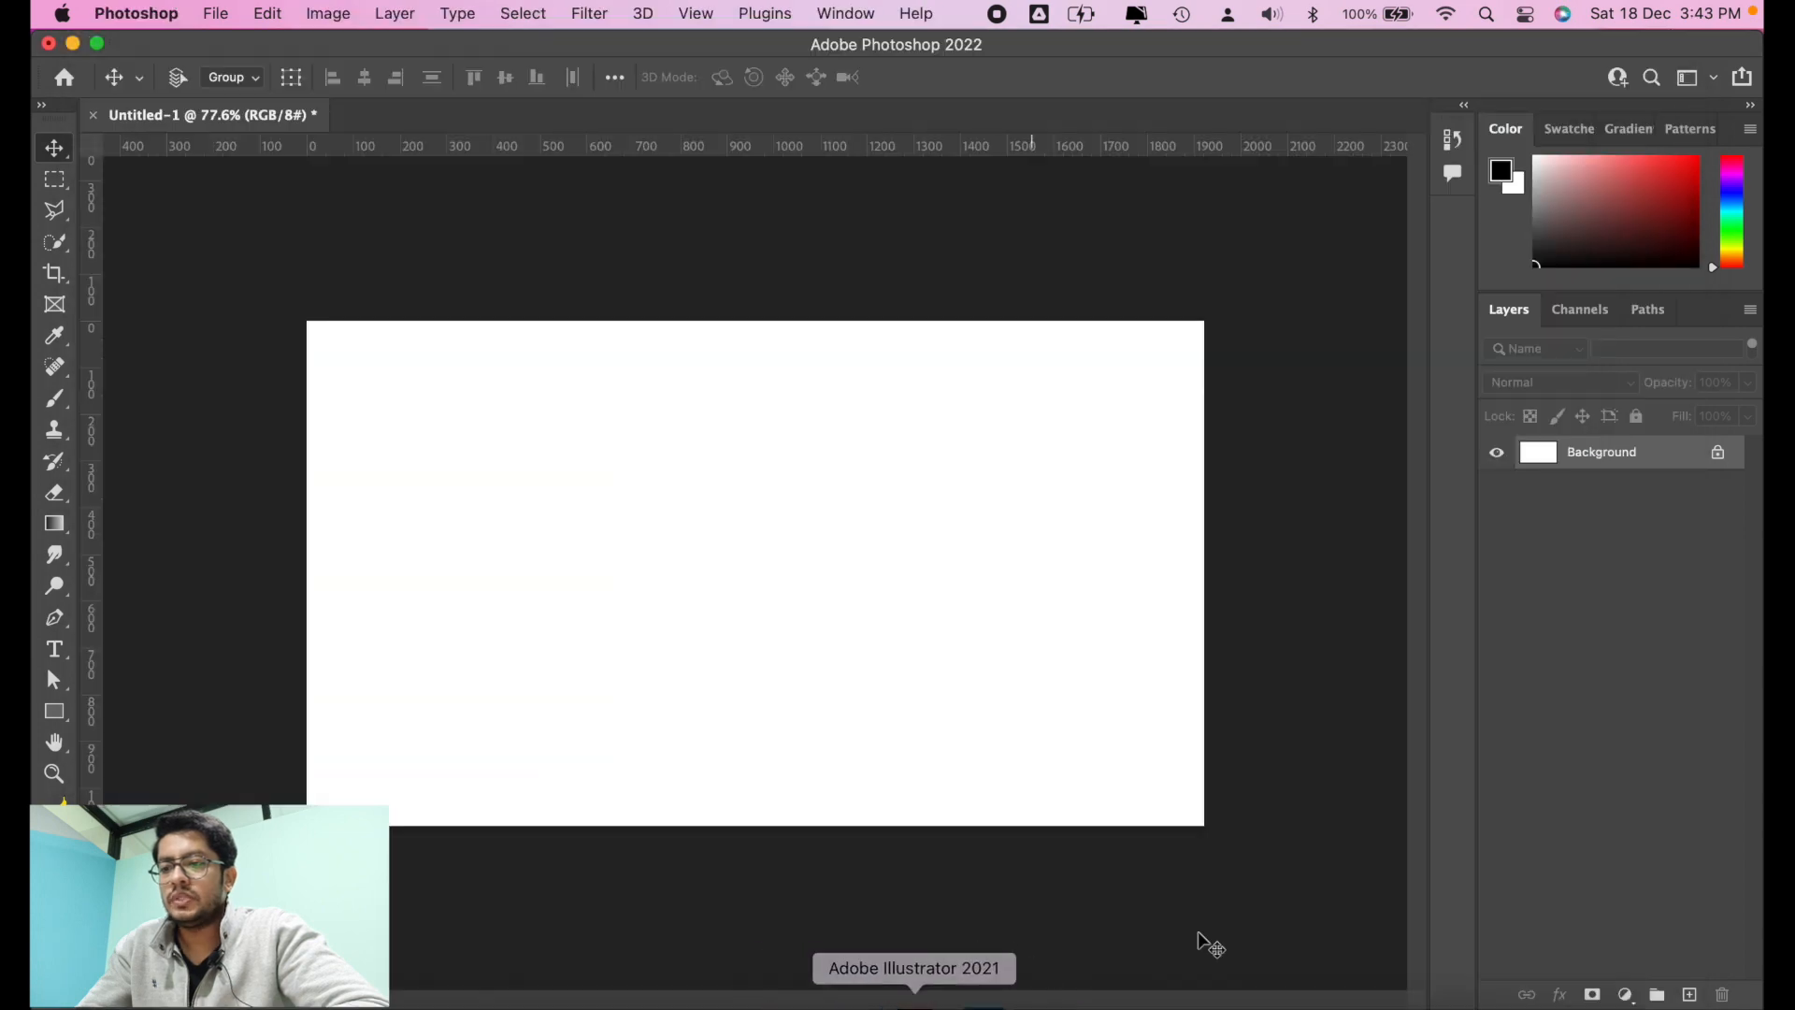
{"action": "left_click", "coordinate": [1471, 991]}
{"action": "left_click_drag", "start_coordinate": [1484, 949], "coordinate": [717, 550]}
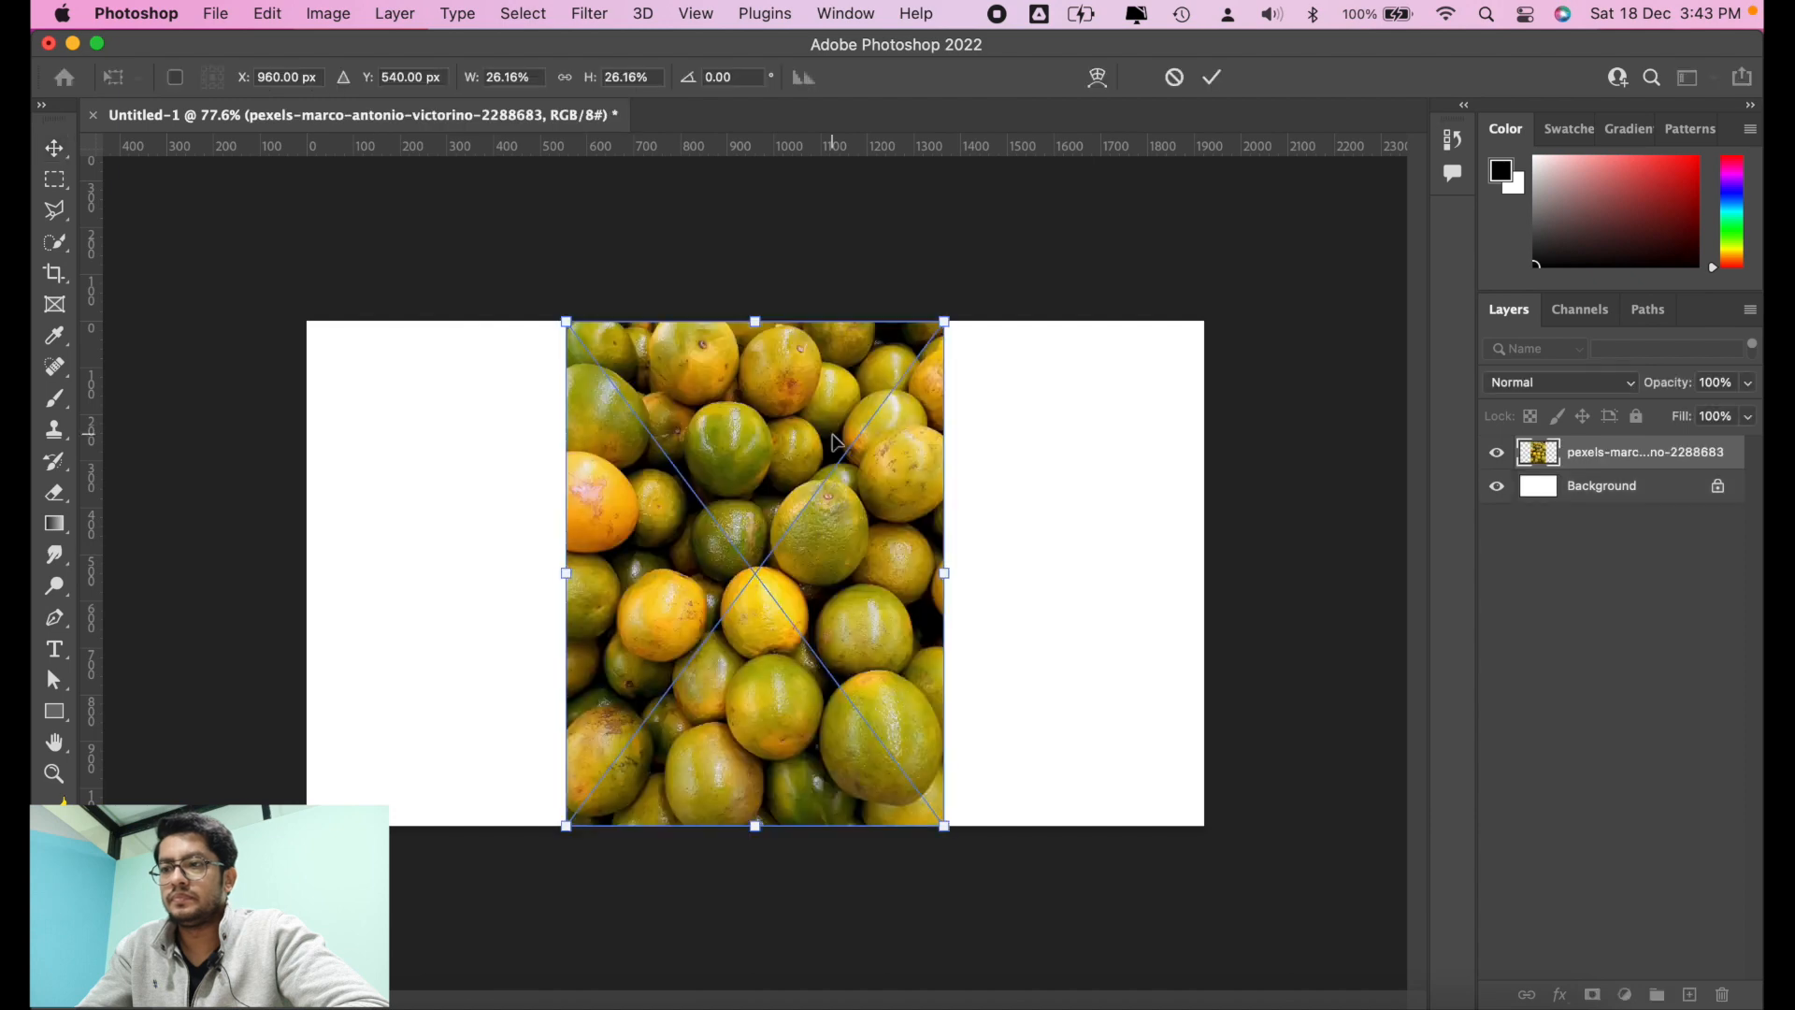
Step: Enlarge the placed oranges photo proportionally until it covers the whole canvas, and commit the transformation
{"action": "left_click_drag", "start_coordinate": [950, 312], "coordinate": [1373, 67]}
{"action": "key", "text": "Return"}
{"action": "scroll", "coordinate": [1057, 604], "scroll_direction": "down", "scroll_amount": 2}
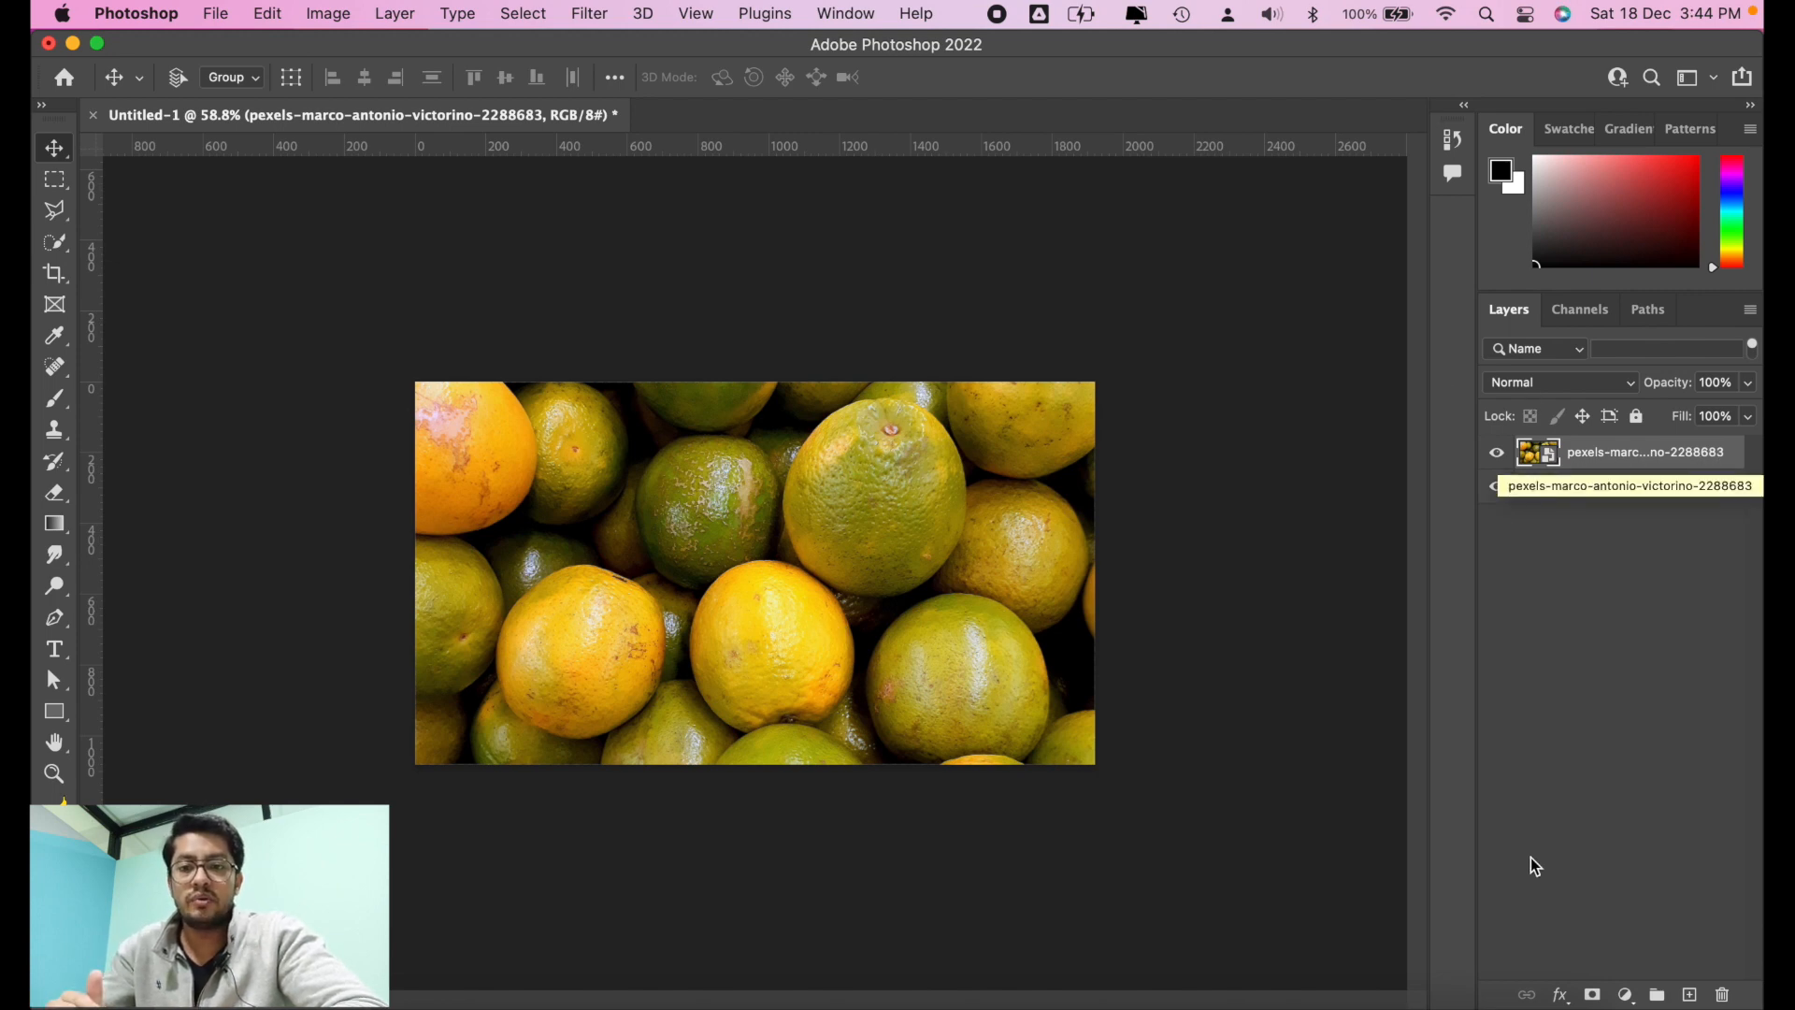
{"action": "left_click", "coordinate": [1473, 993]}
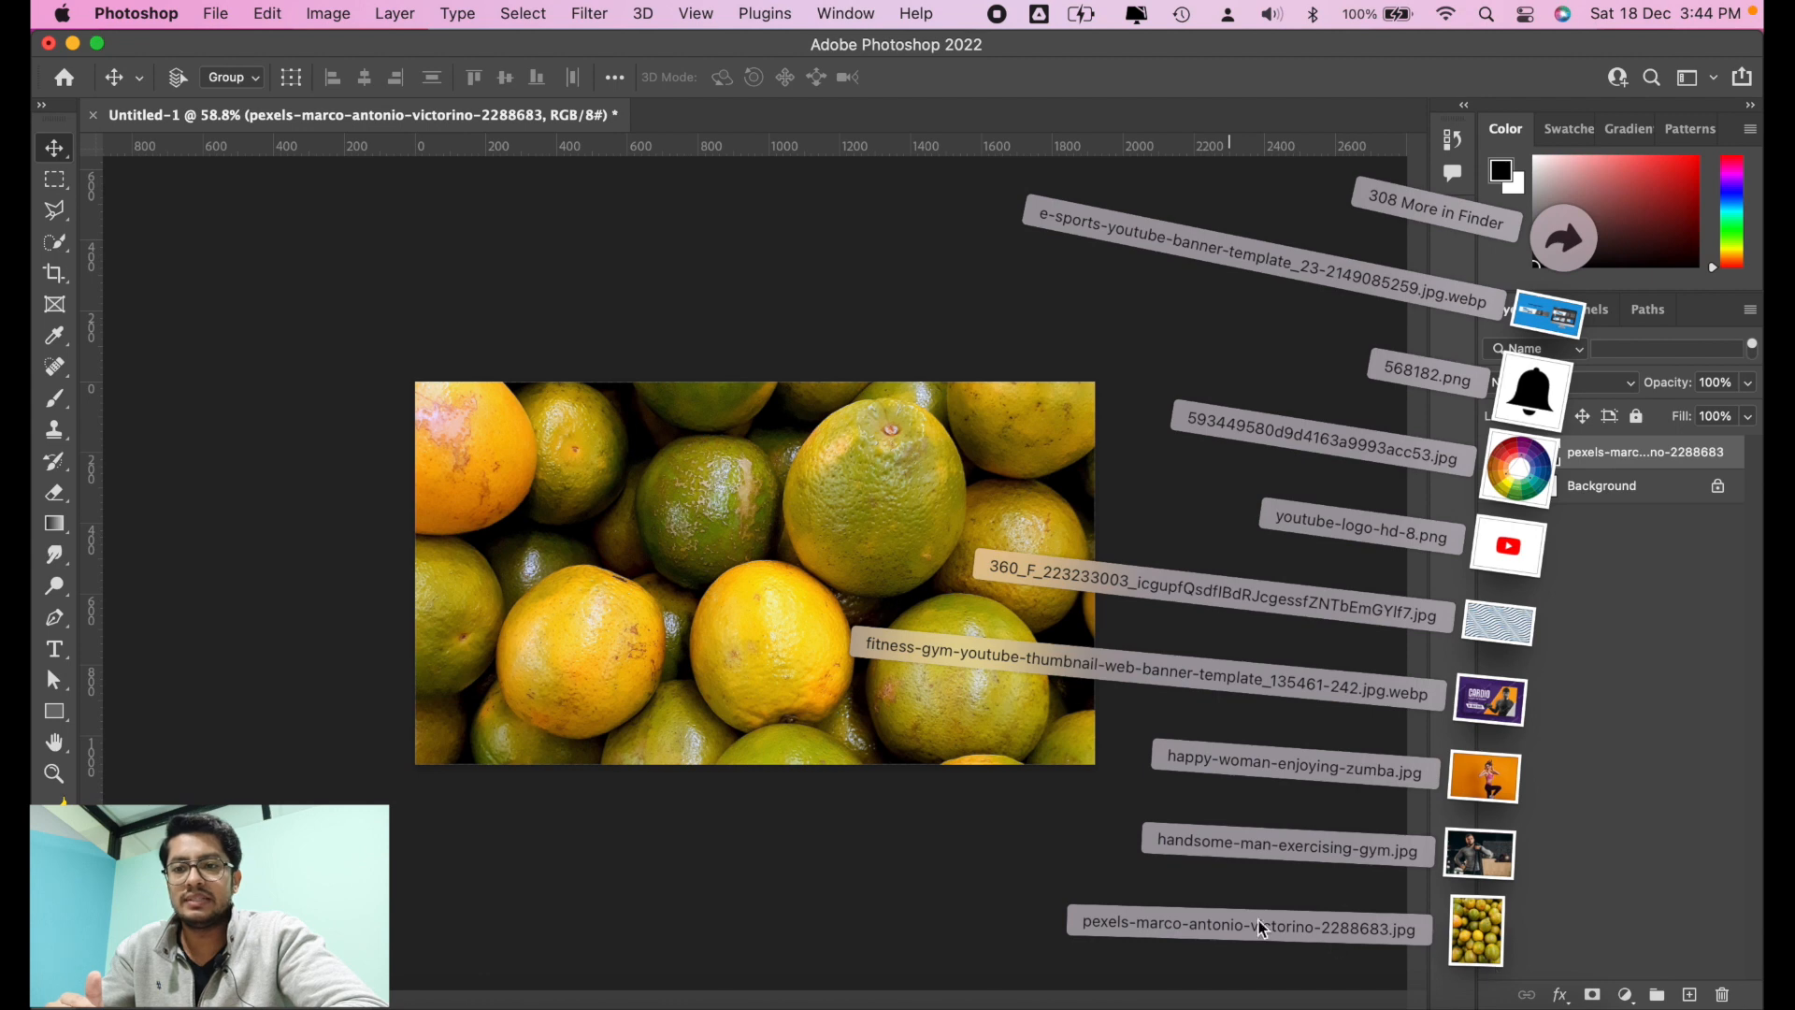
{"action": "left_click", "coordinate": [1574, 834]}
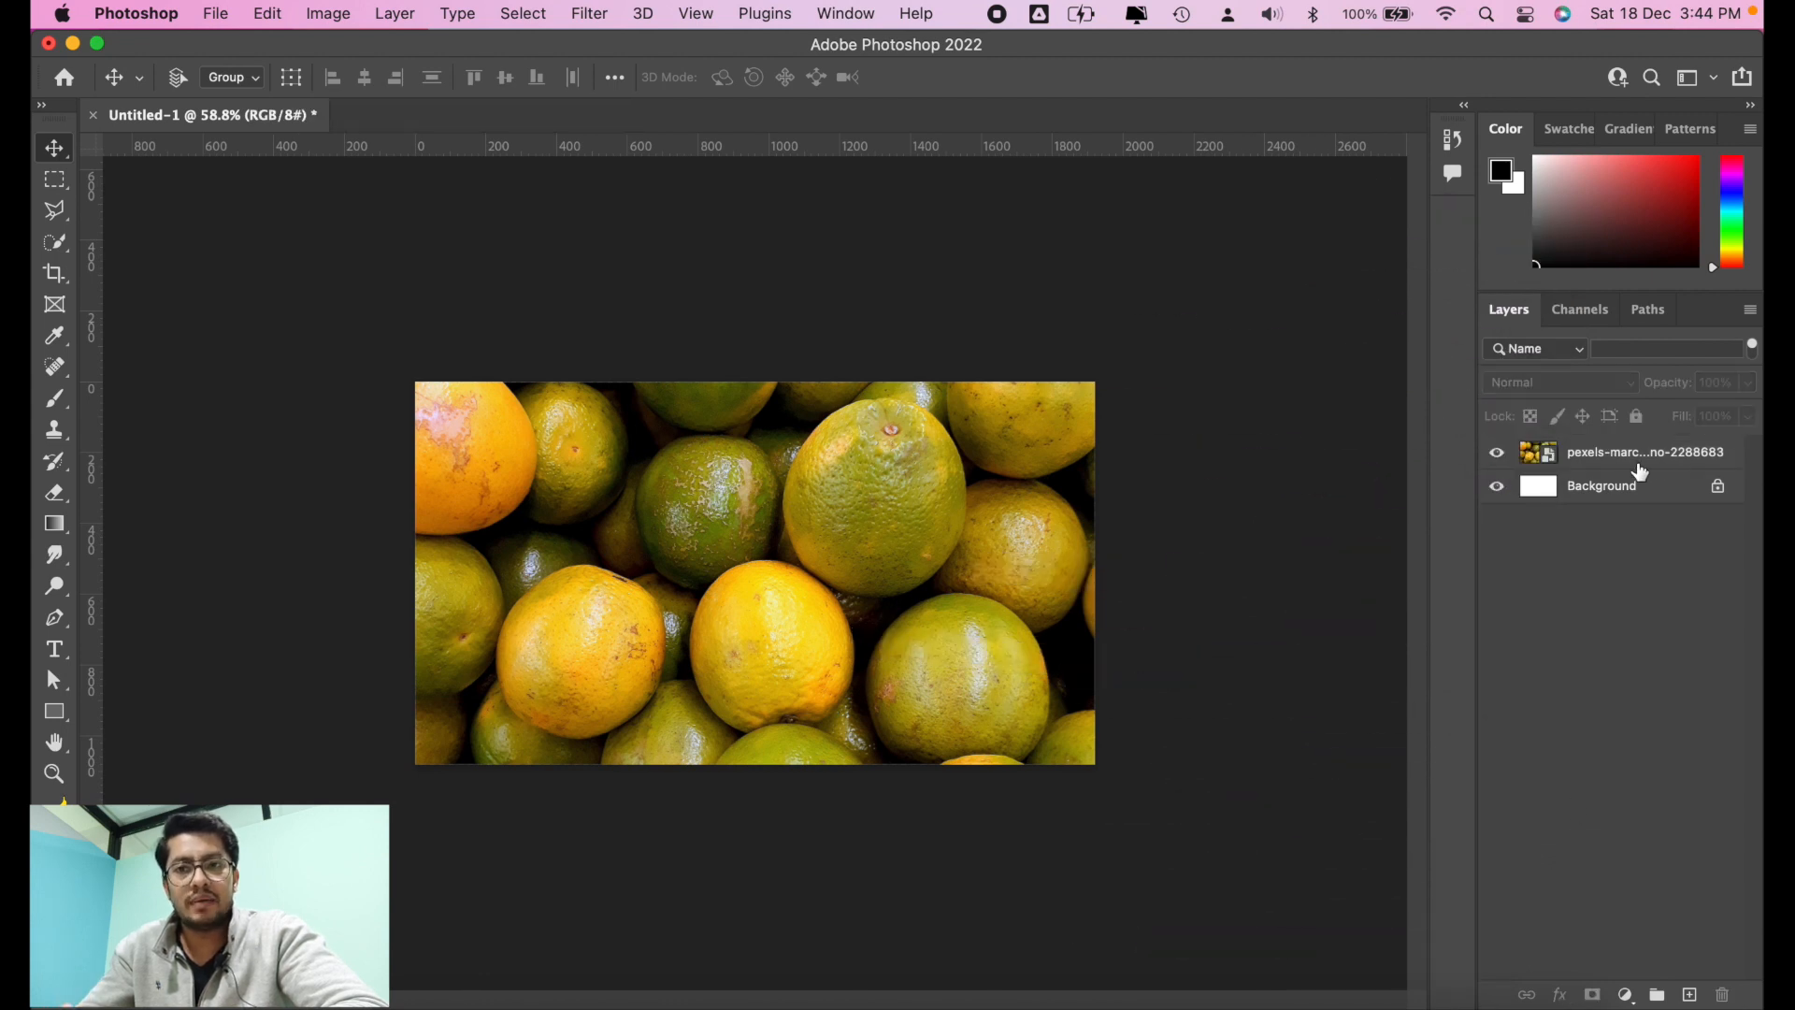
{"action": "left_click", "coordinate": [1679, 462]}
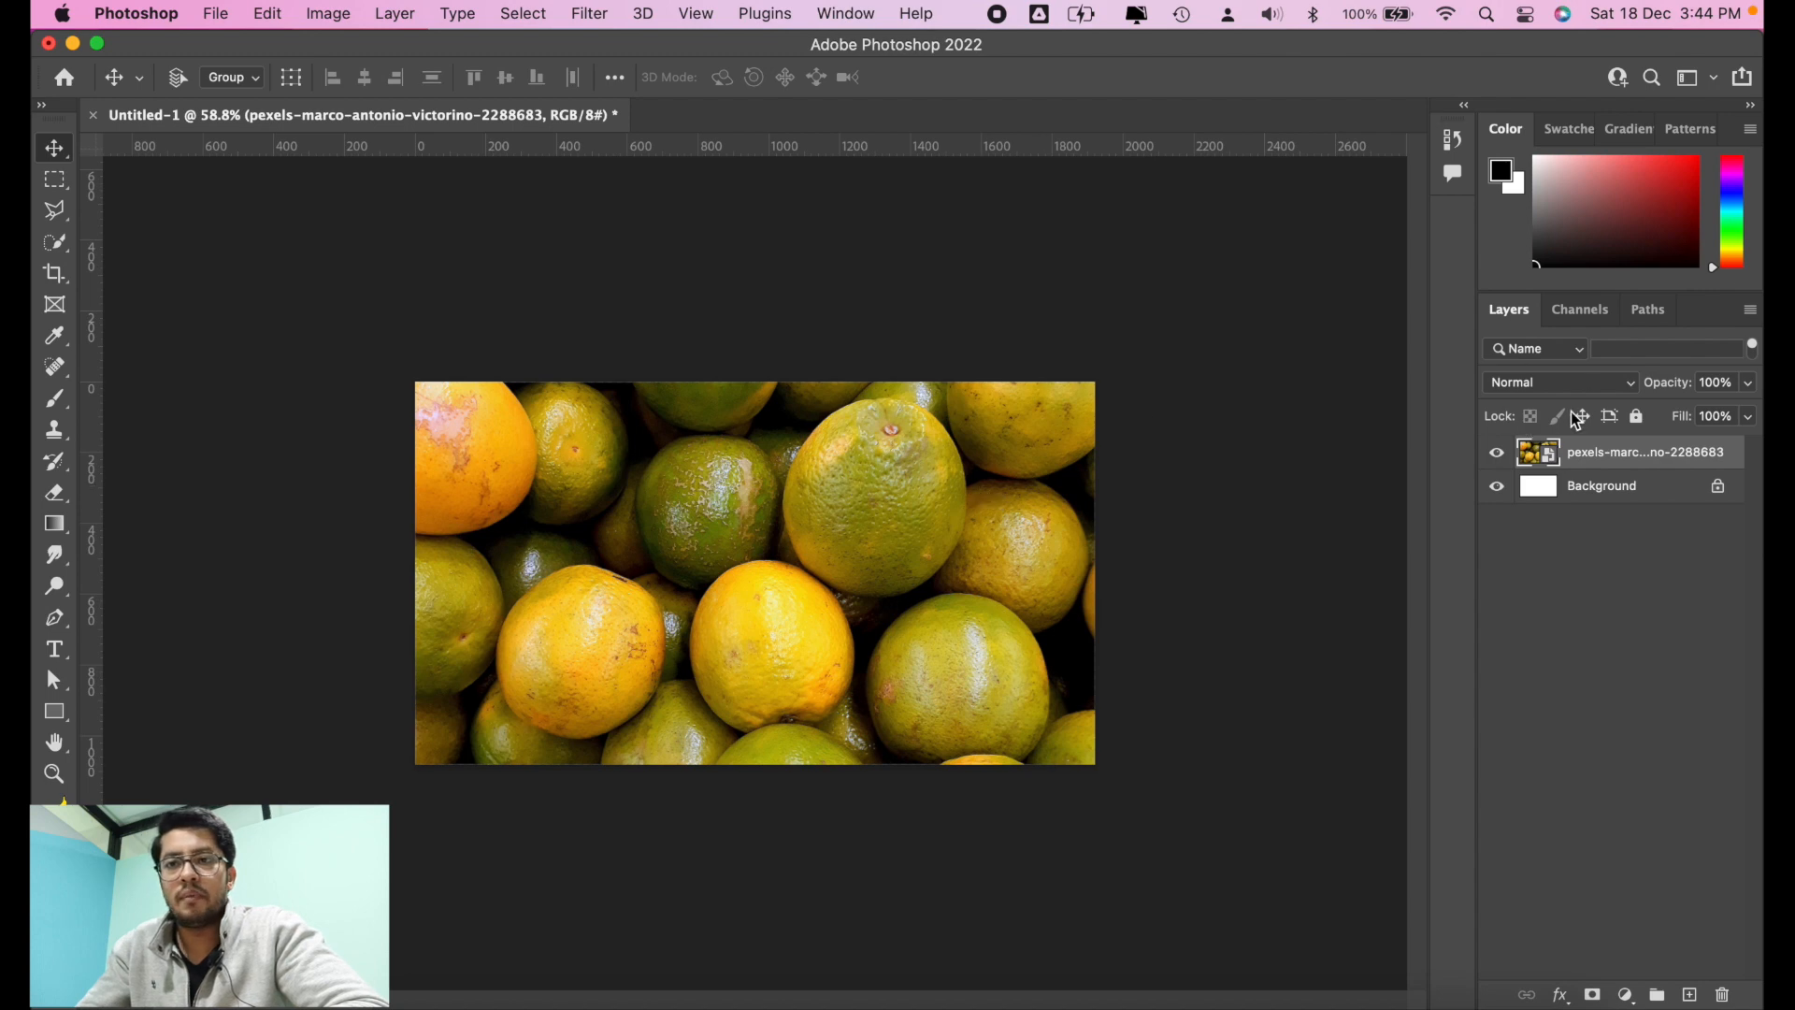
{"action": "right_click", "coordinate": [1610, 458]}
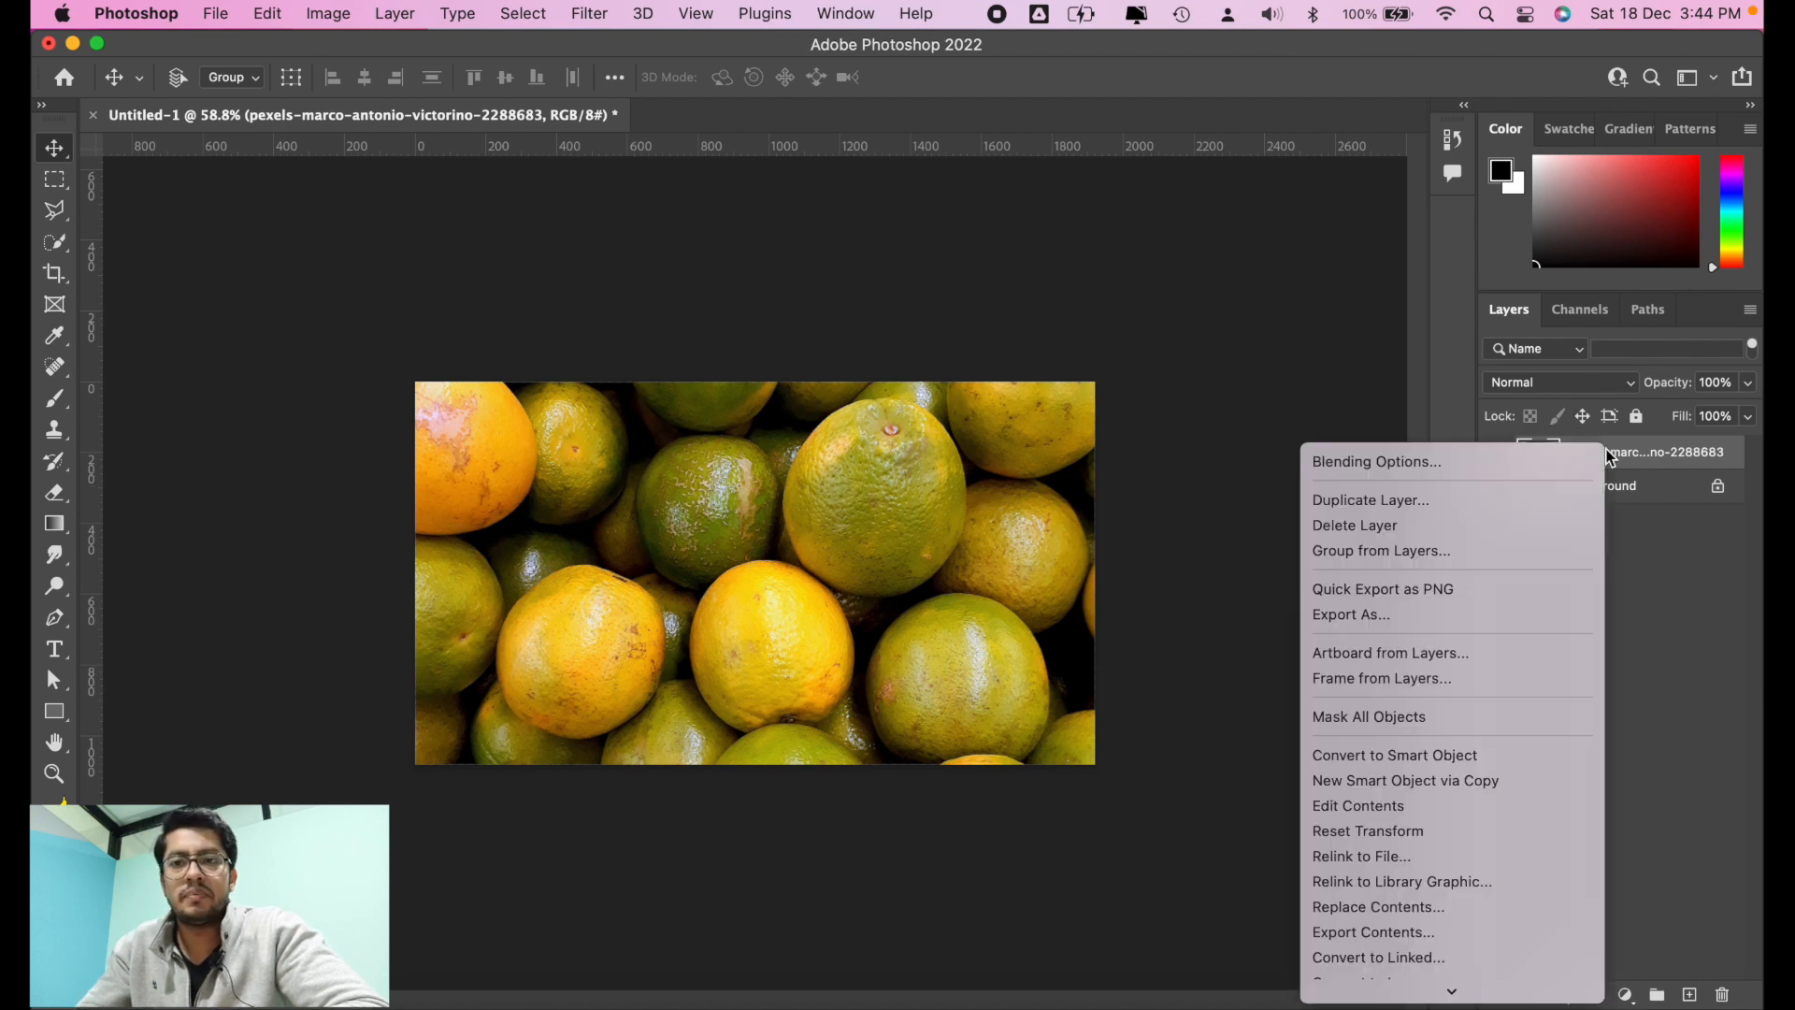
{"action": "left_click", "coordinate": [1610, 459]}
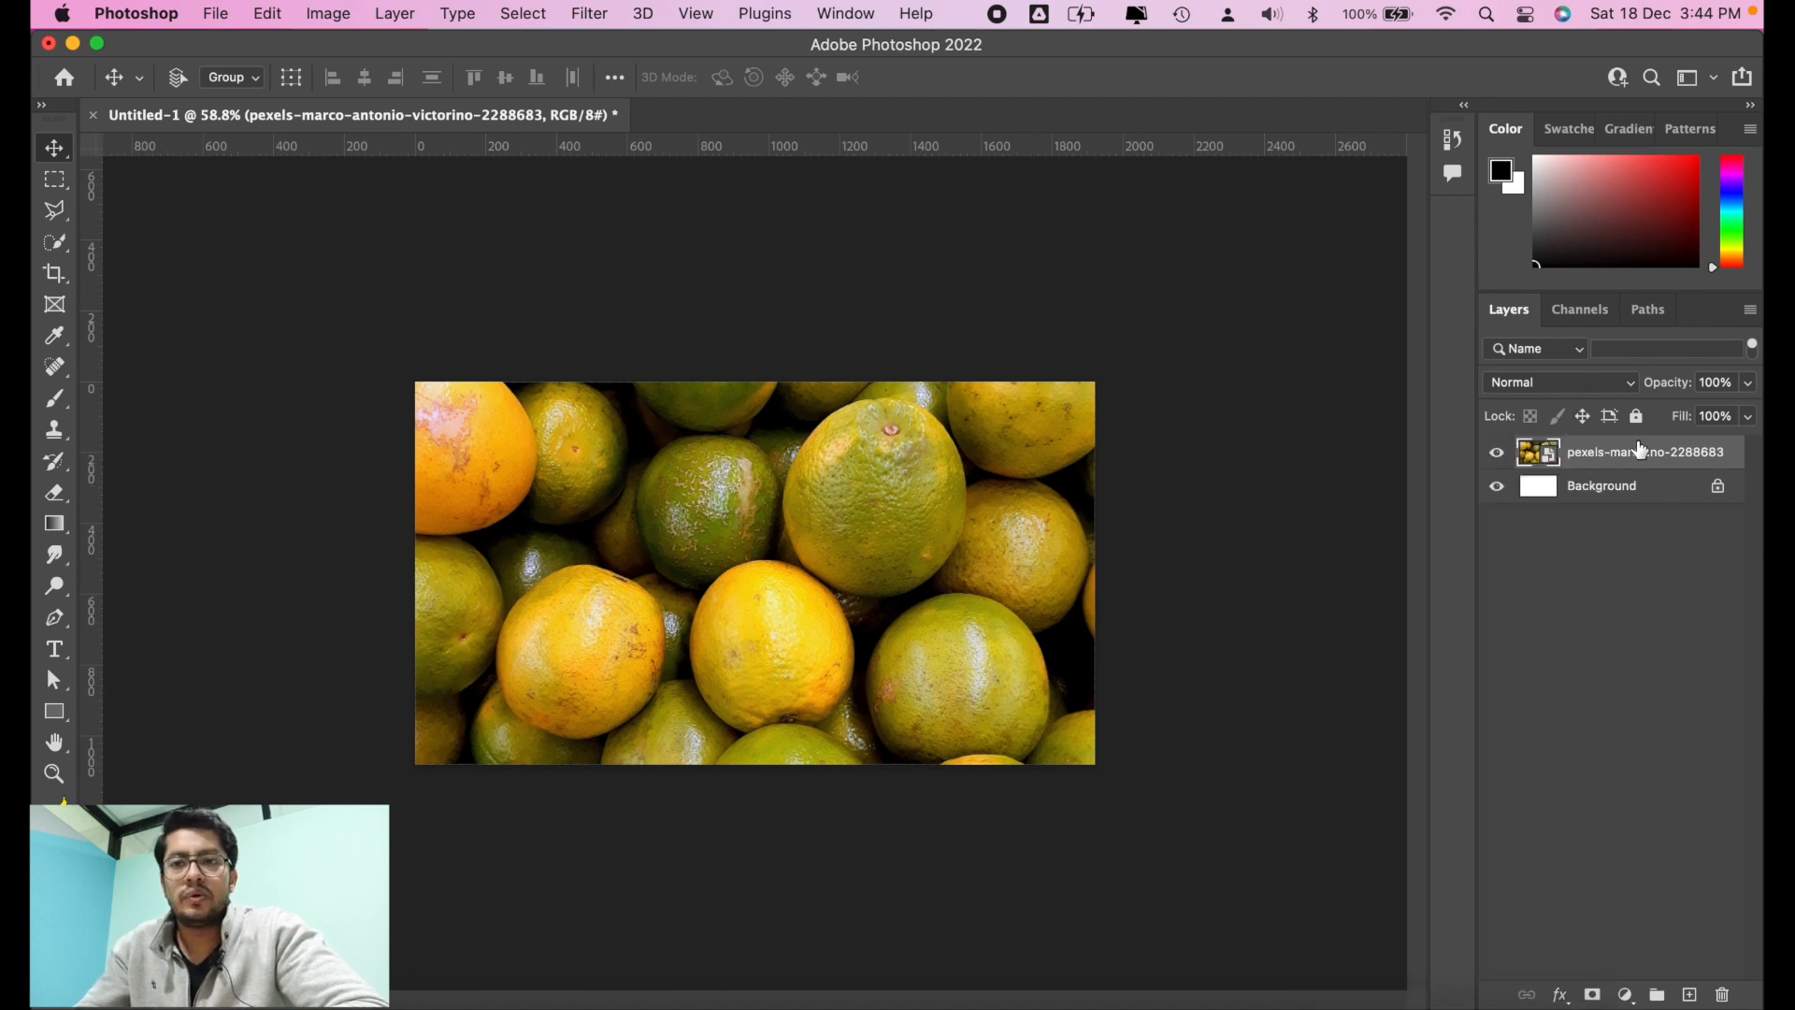
{"action": "right_click", "coordinate": [1642, 451]}
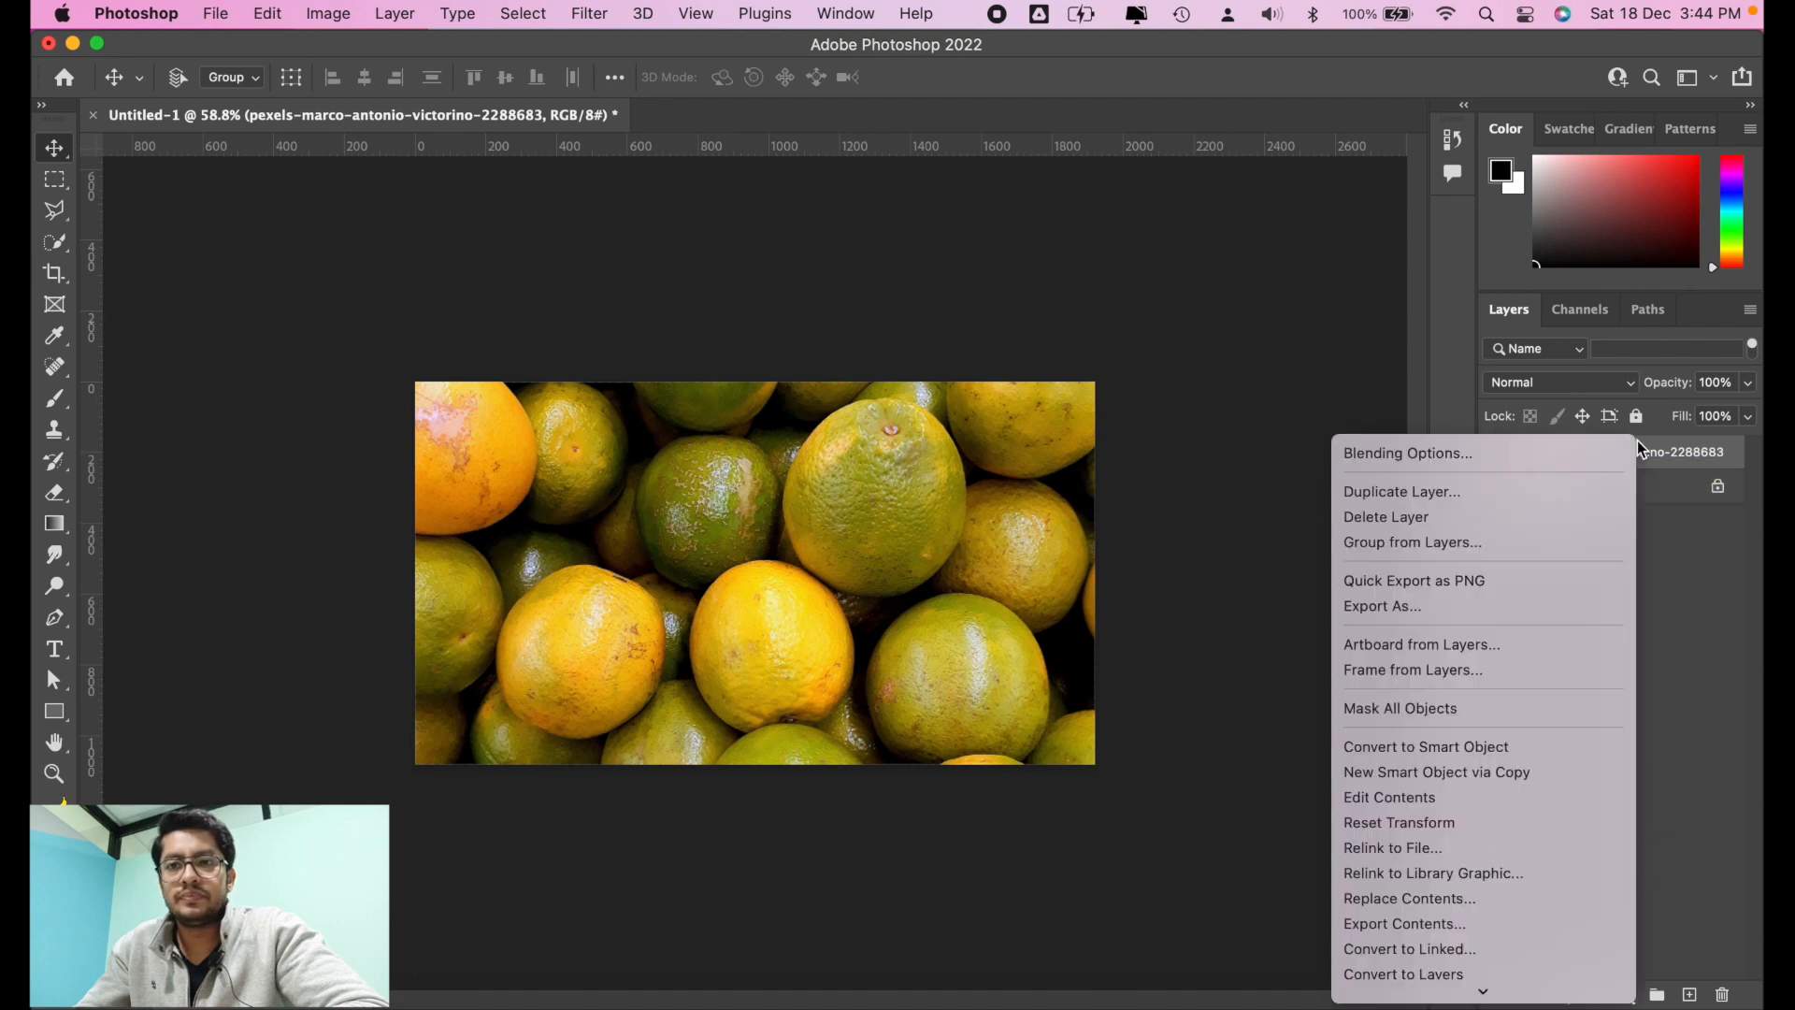
{"action": "left_click", "coordinate": [1592, 470]}
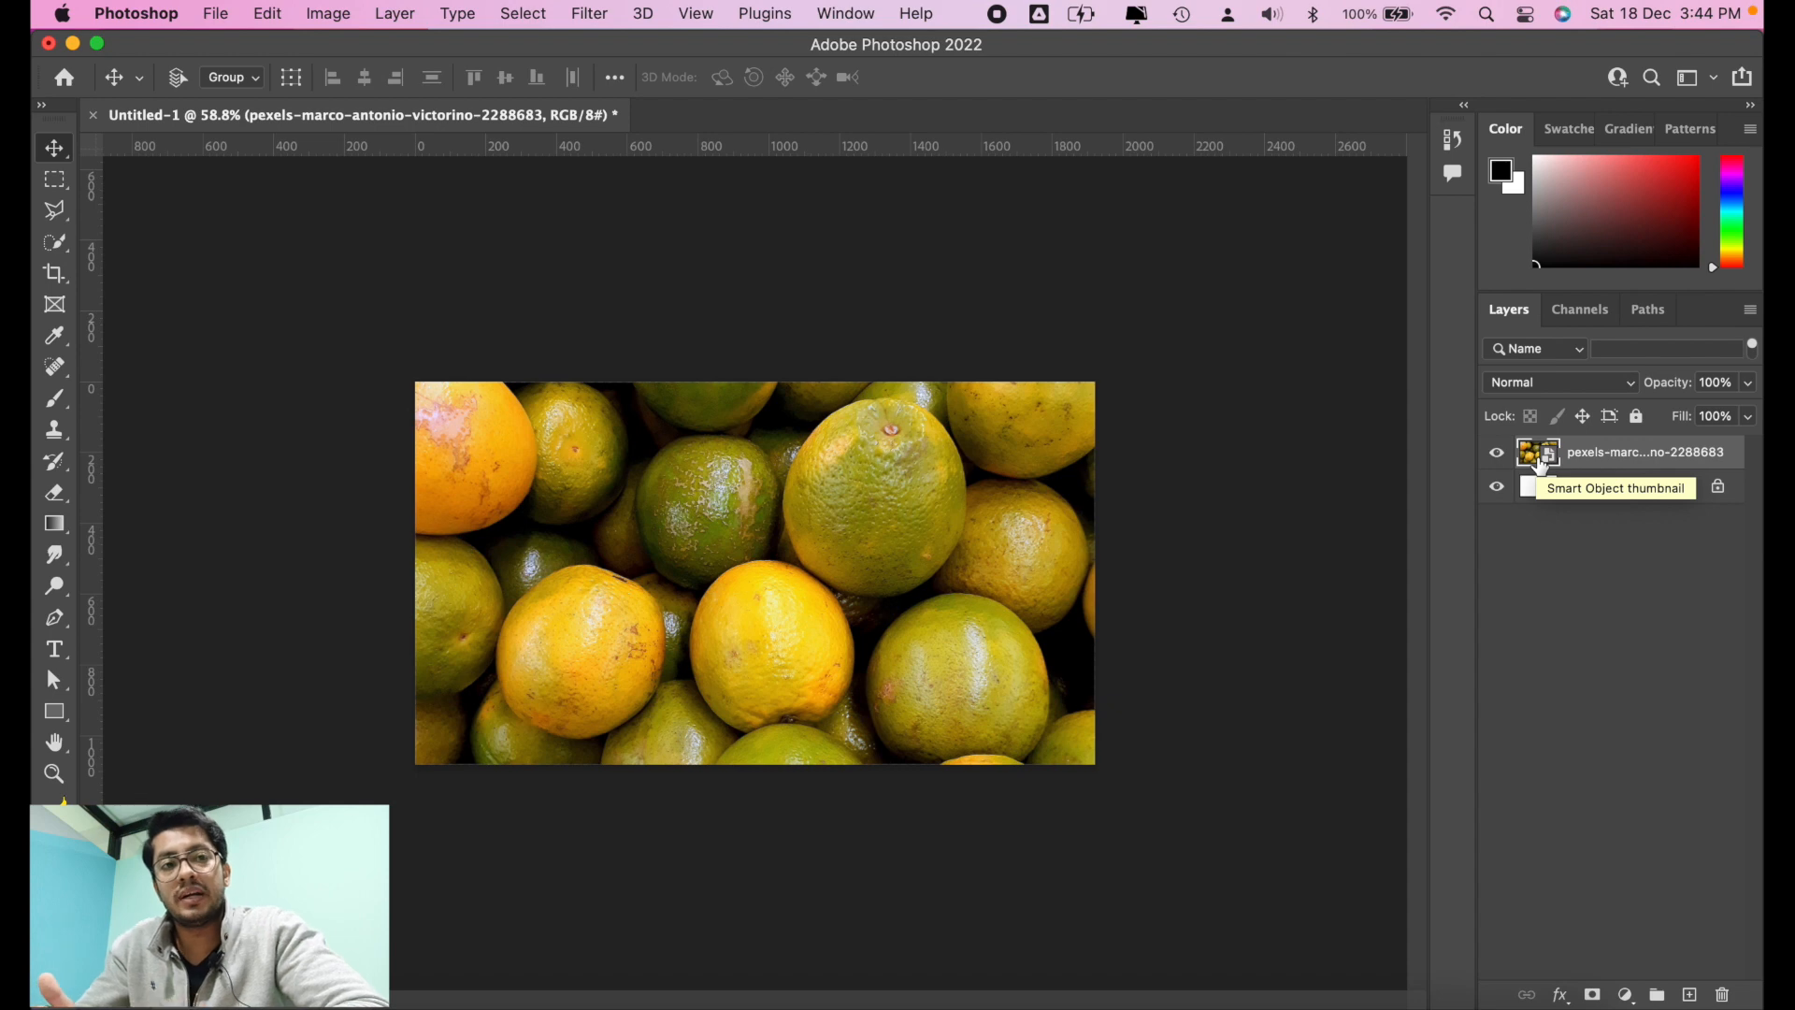
{"action": "right_click", "coordinate": [1541, 465]}
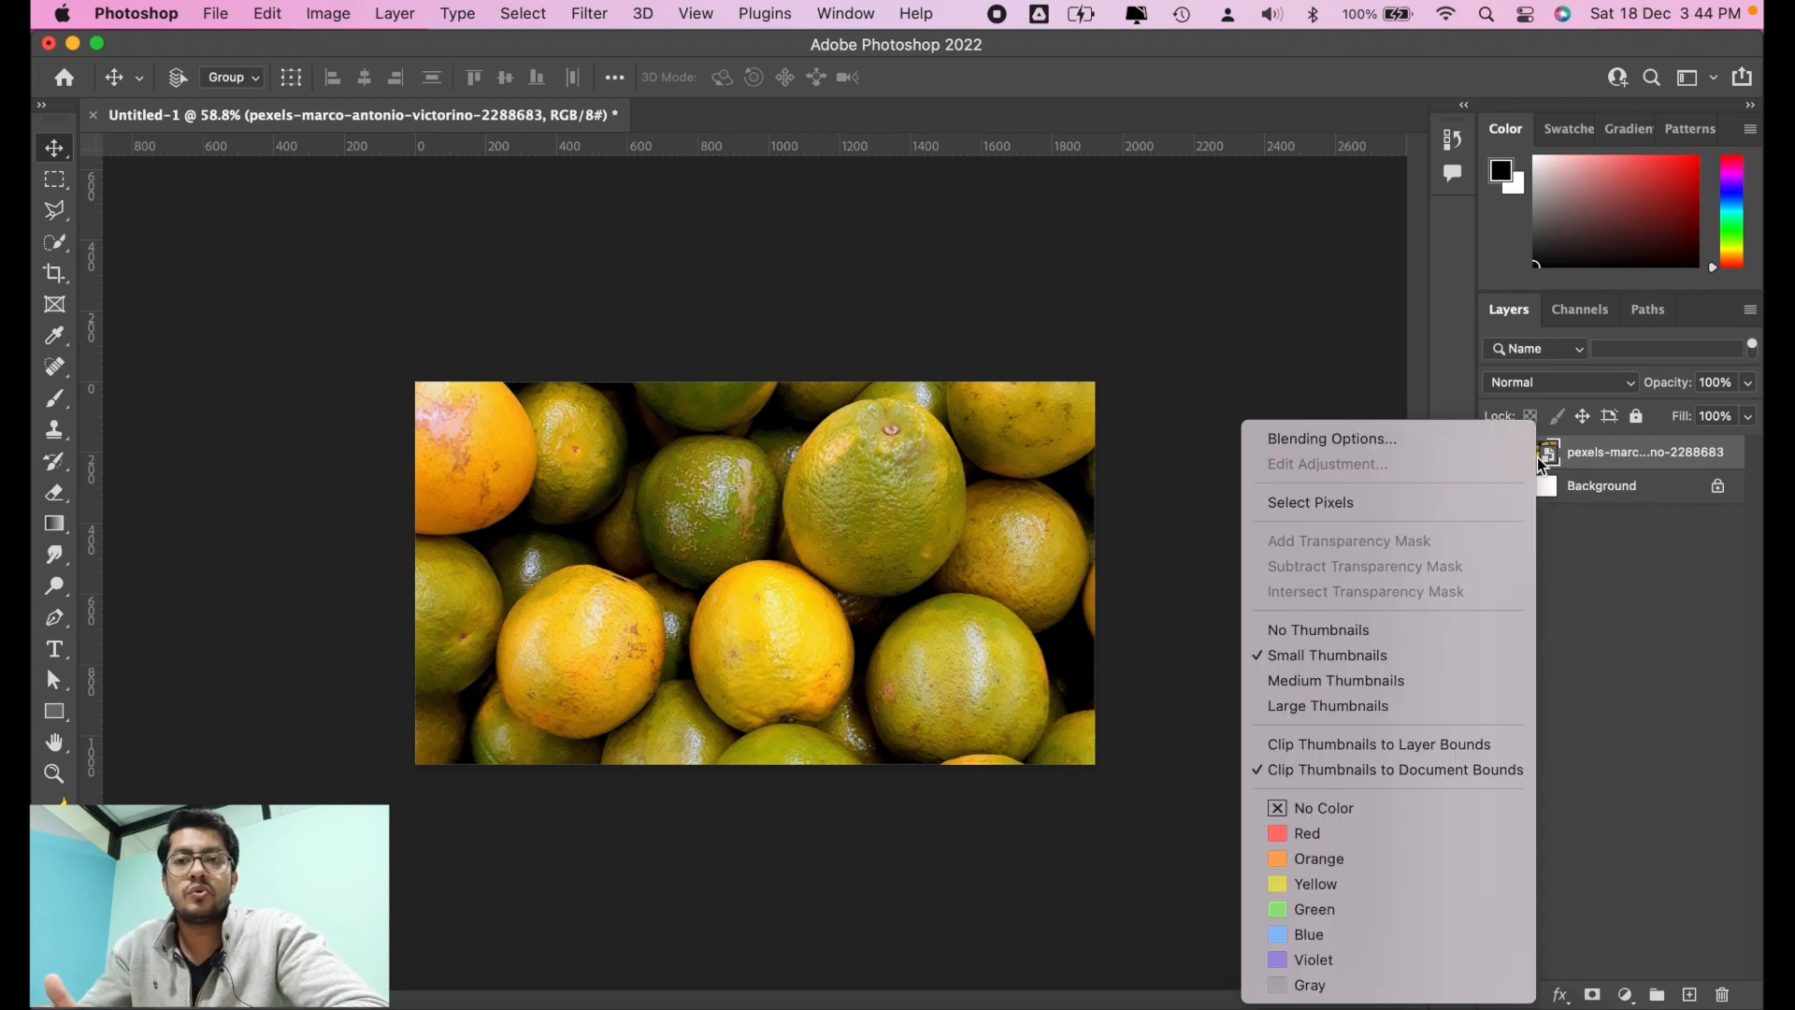
{"action": "left_click", "coordinate": [1606, 479]}
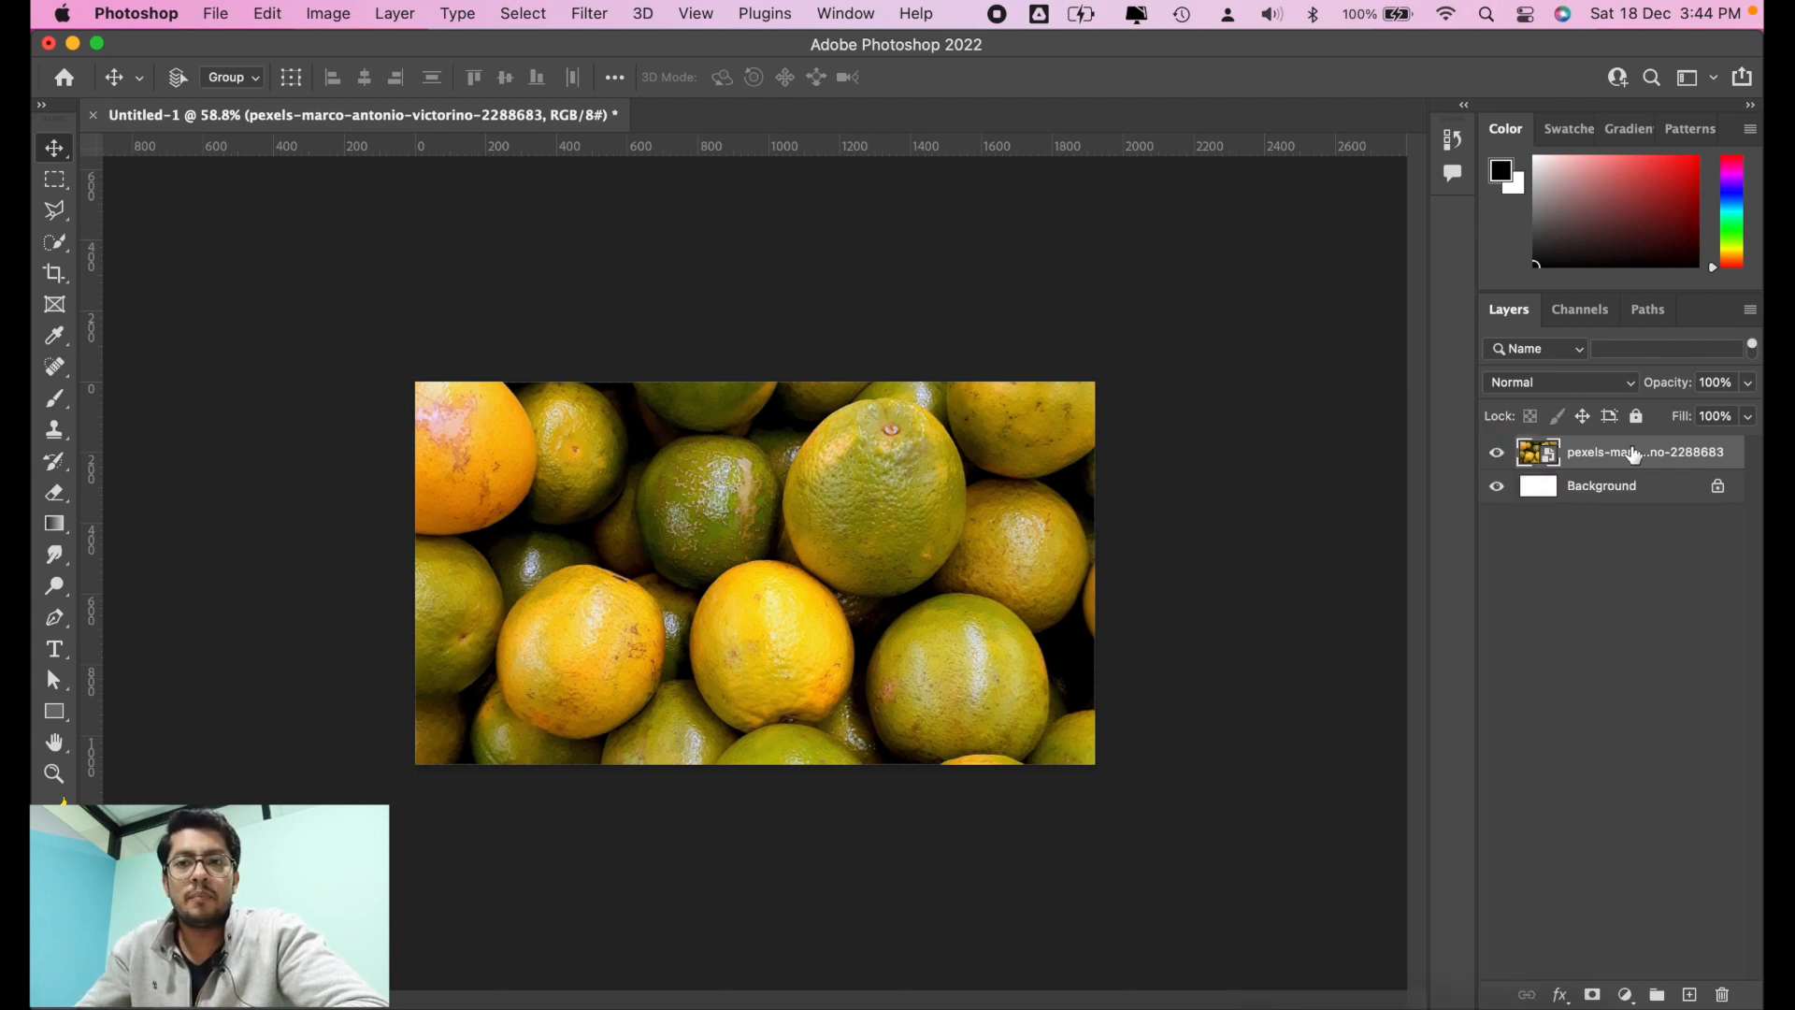
{"action": "right_click", "coordinate": [1642, 453]}
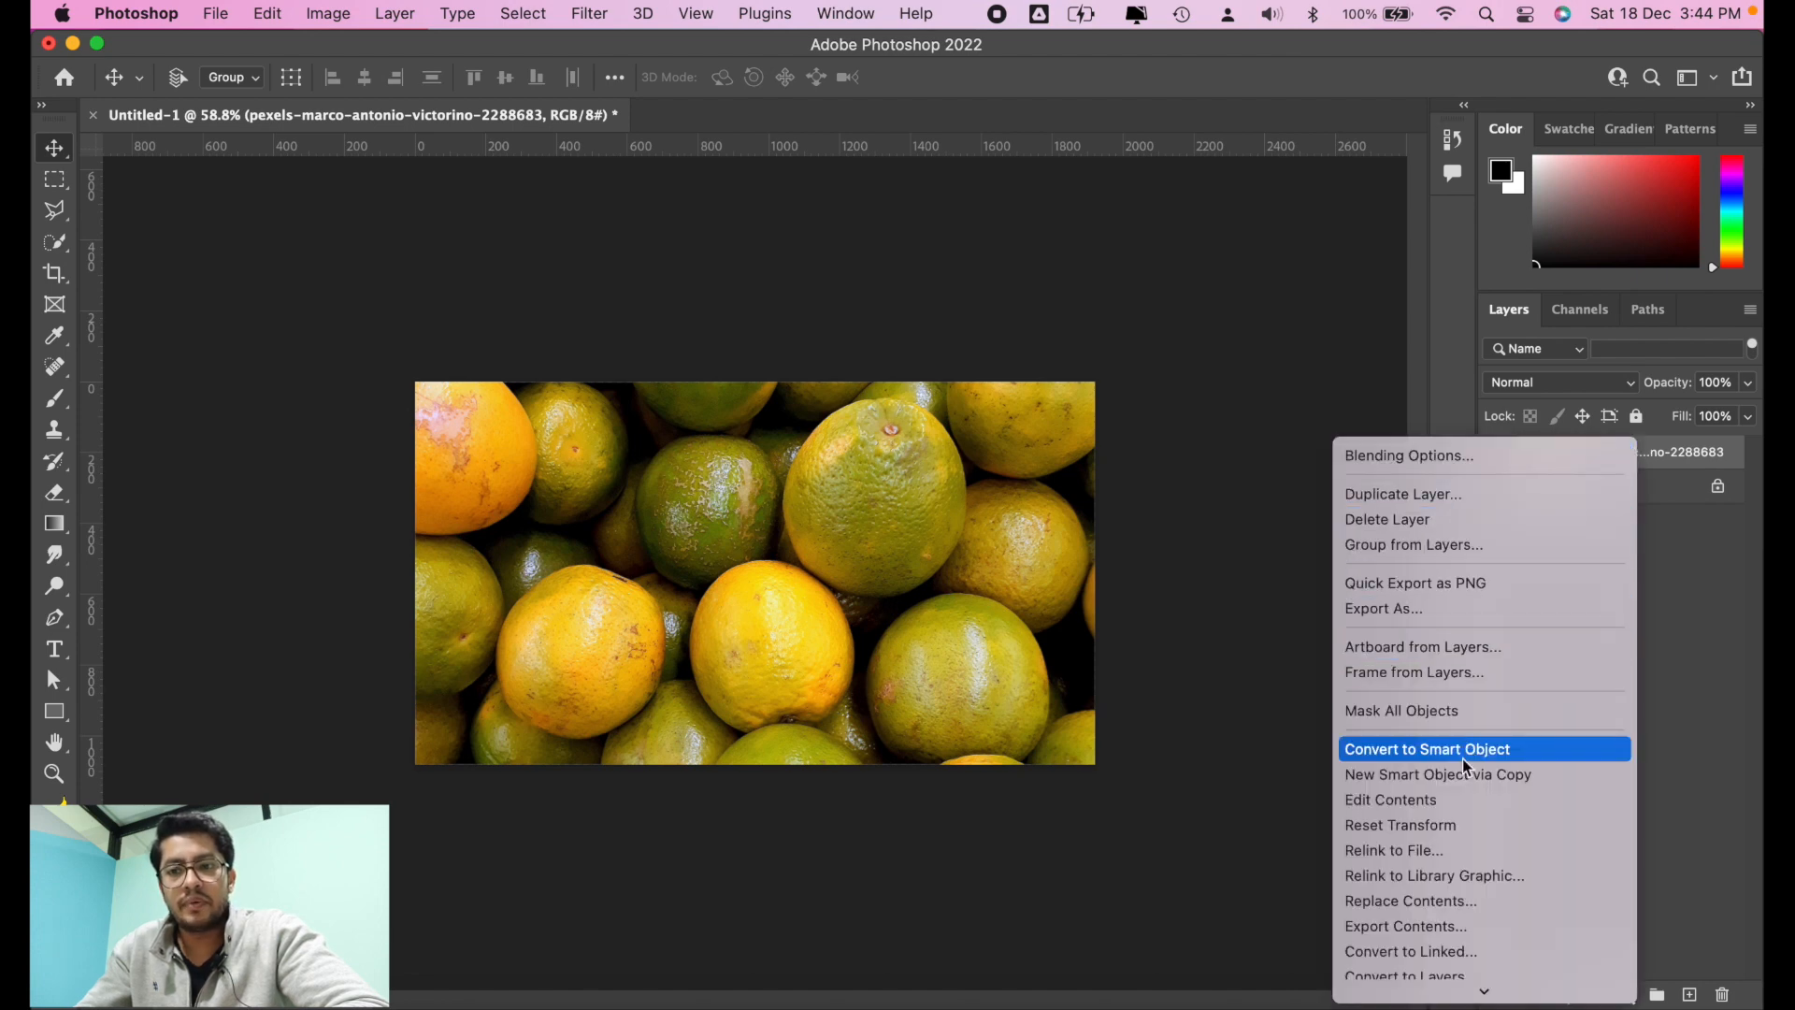
{"action": "scroll", "coordinate": [1460, 861], "scroll_direction": "down", "scroll_amount": 6}
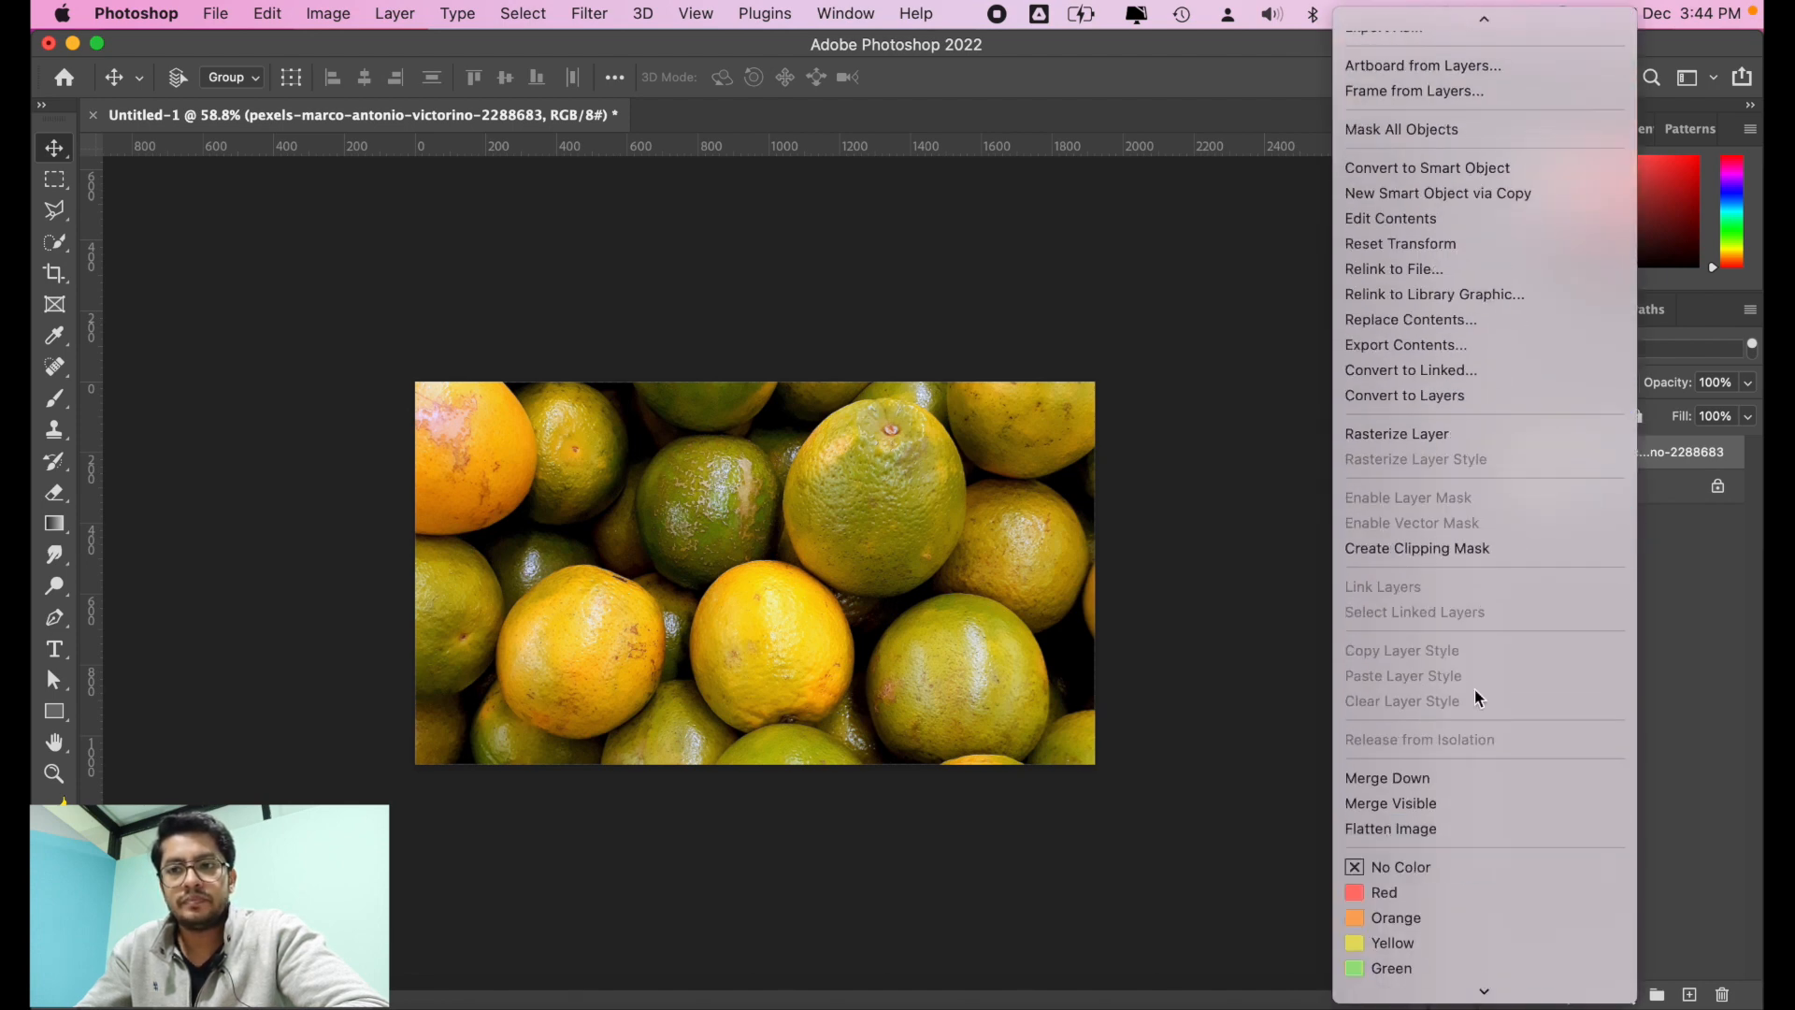
{"action": "left_click", "coordinate": [1462, 435]}
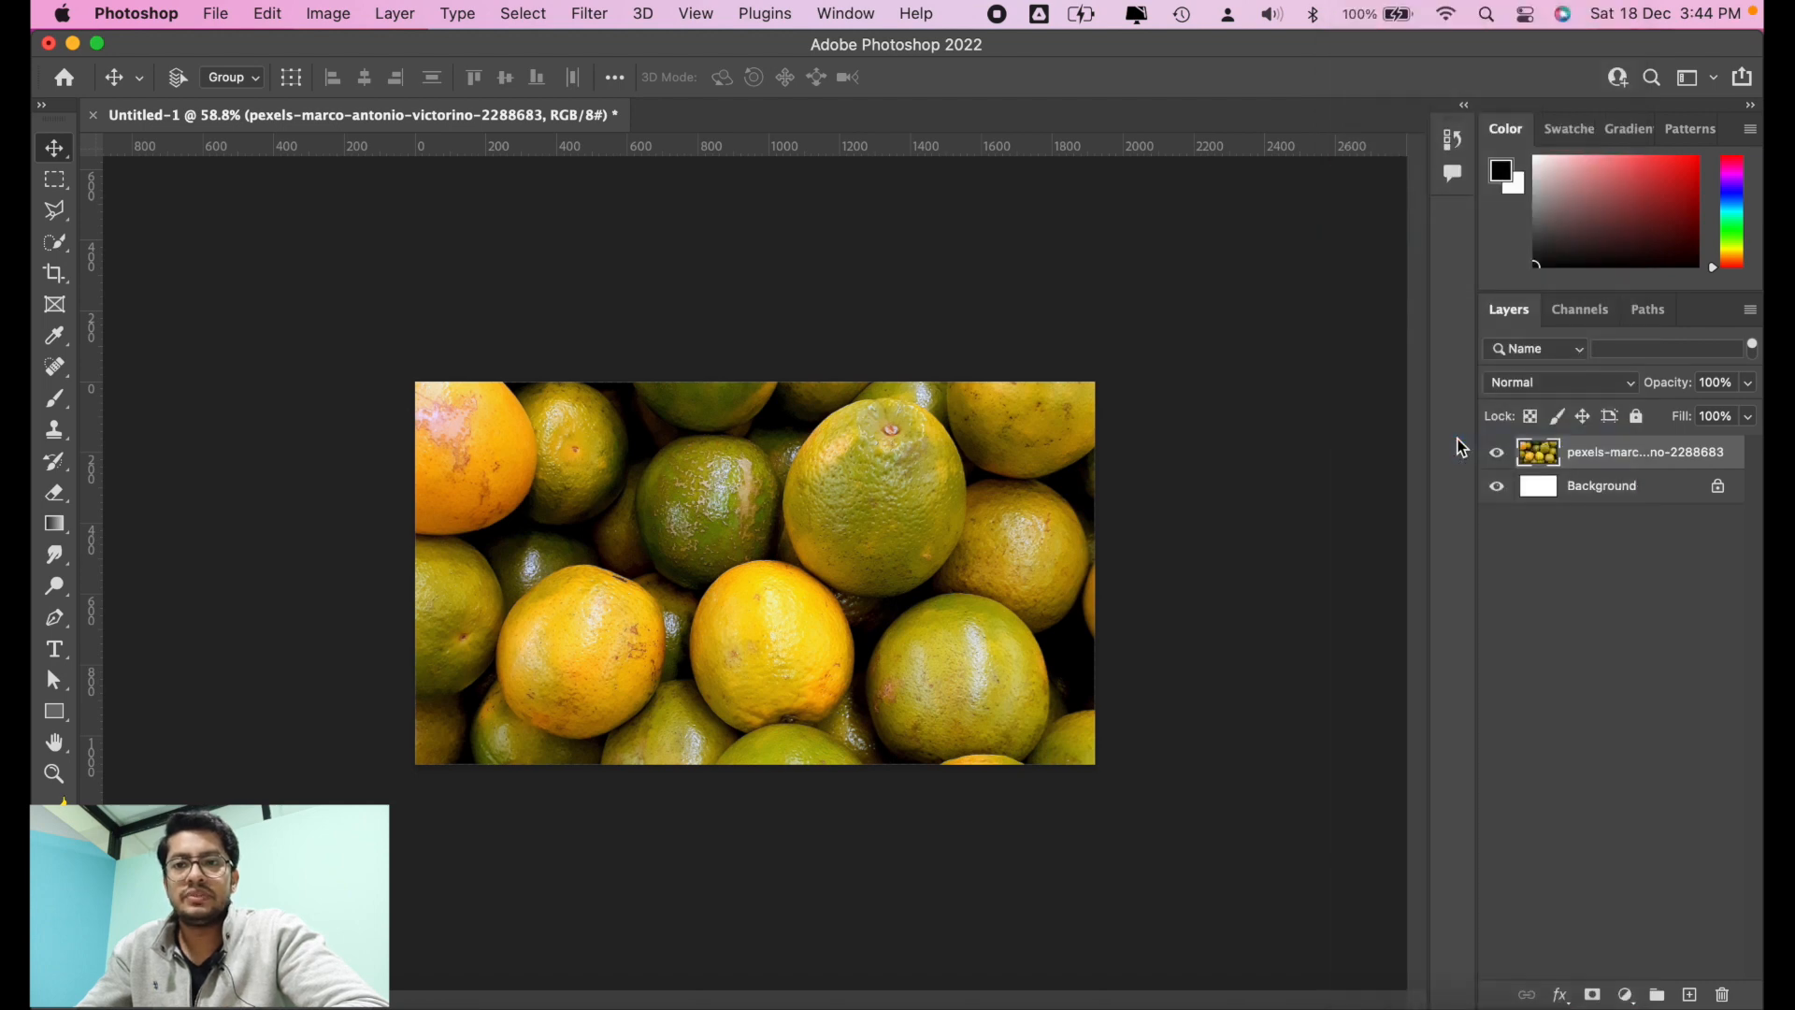
Step: Open the contents of the placed oranges smart object as its own document and compare it with the Untitled-1 canvas
{"action": "double_click", "coordinate": [1551, 457]}
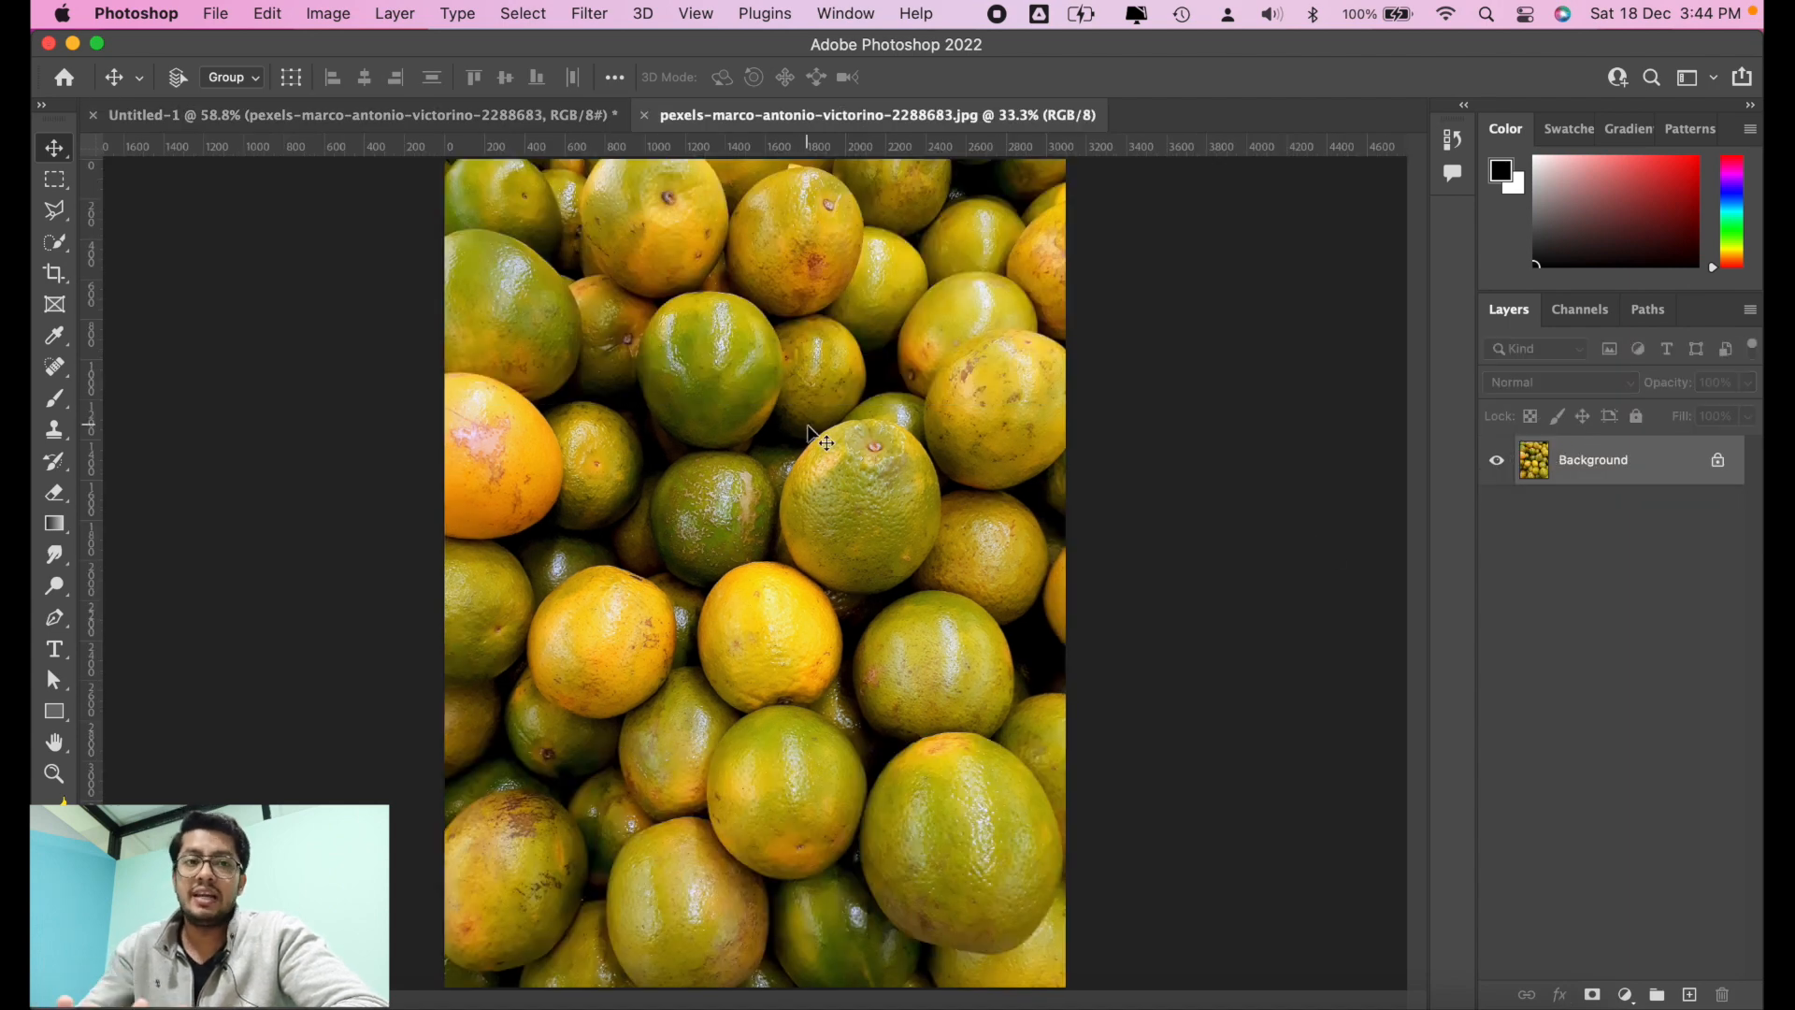
{"action": "left_click", "coordinate": [473, 112]}
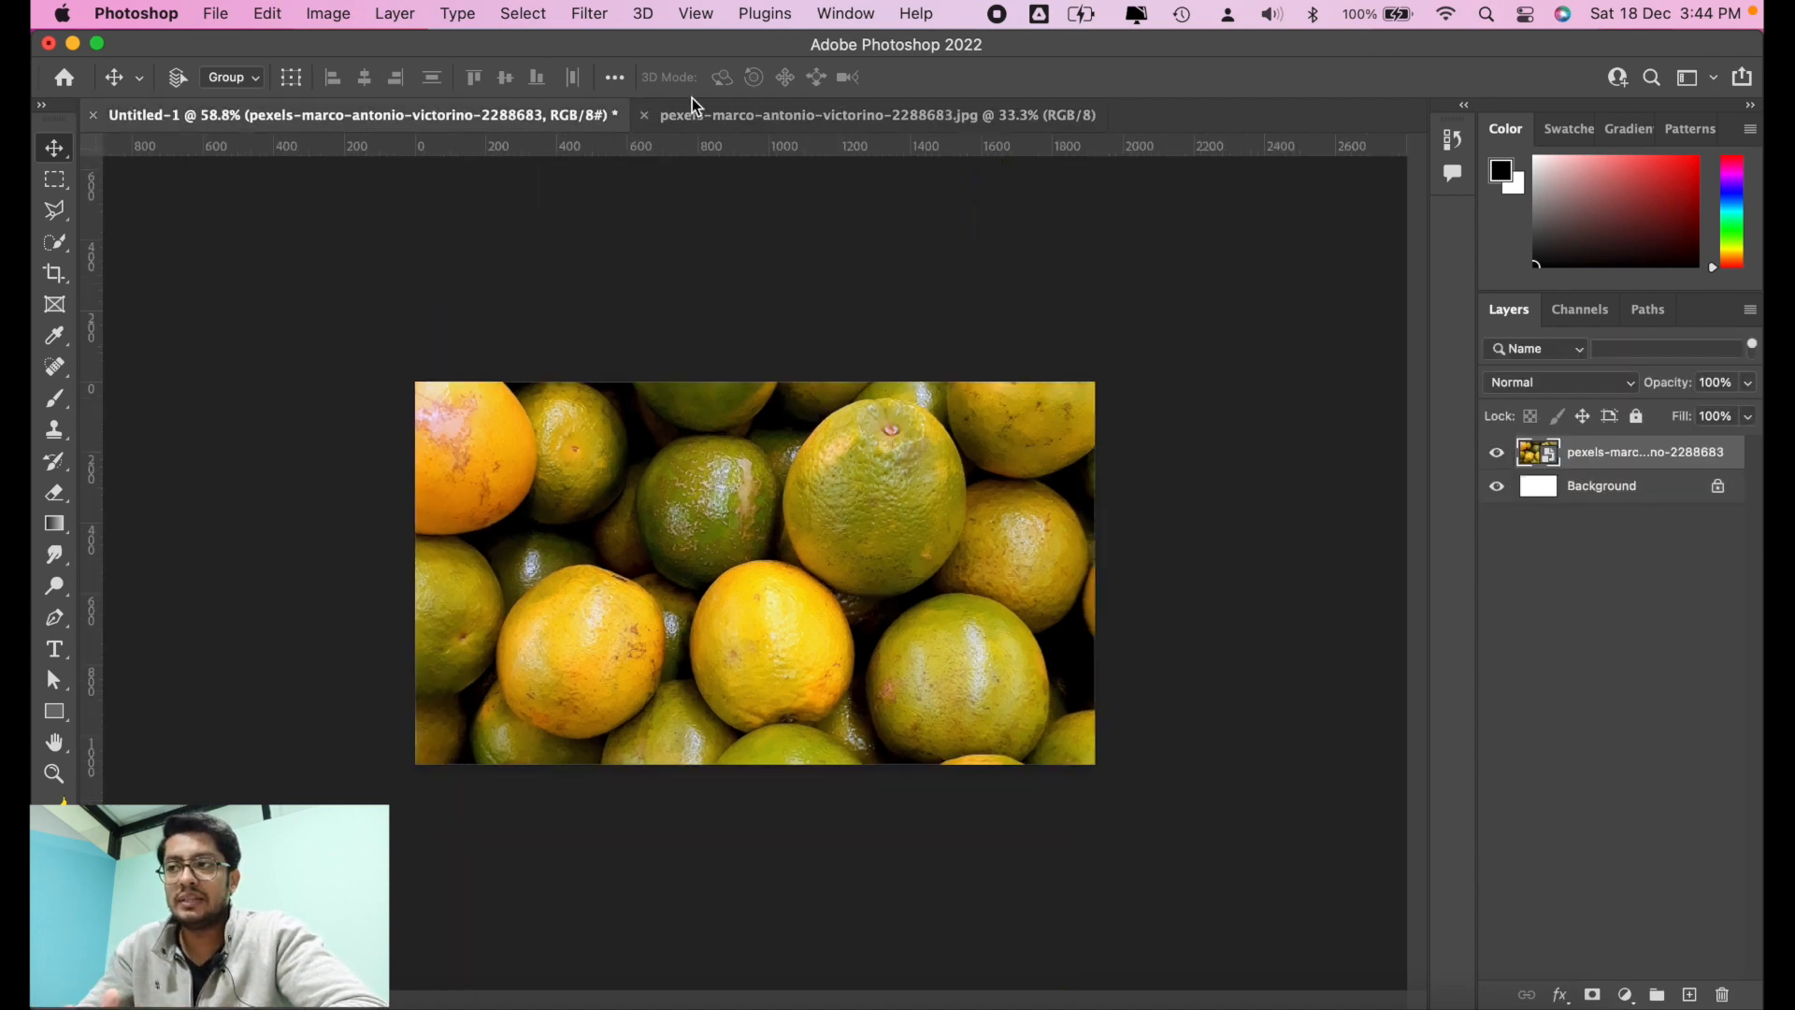
{"action": "left_click", "coordinate": [748, 110]}
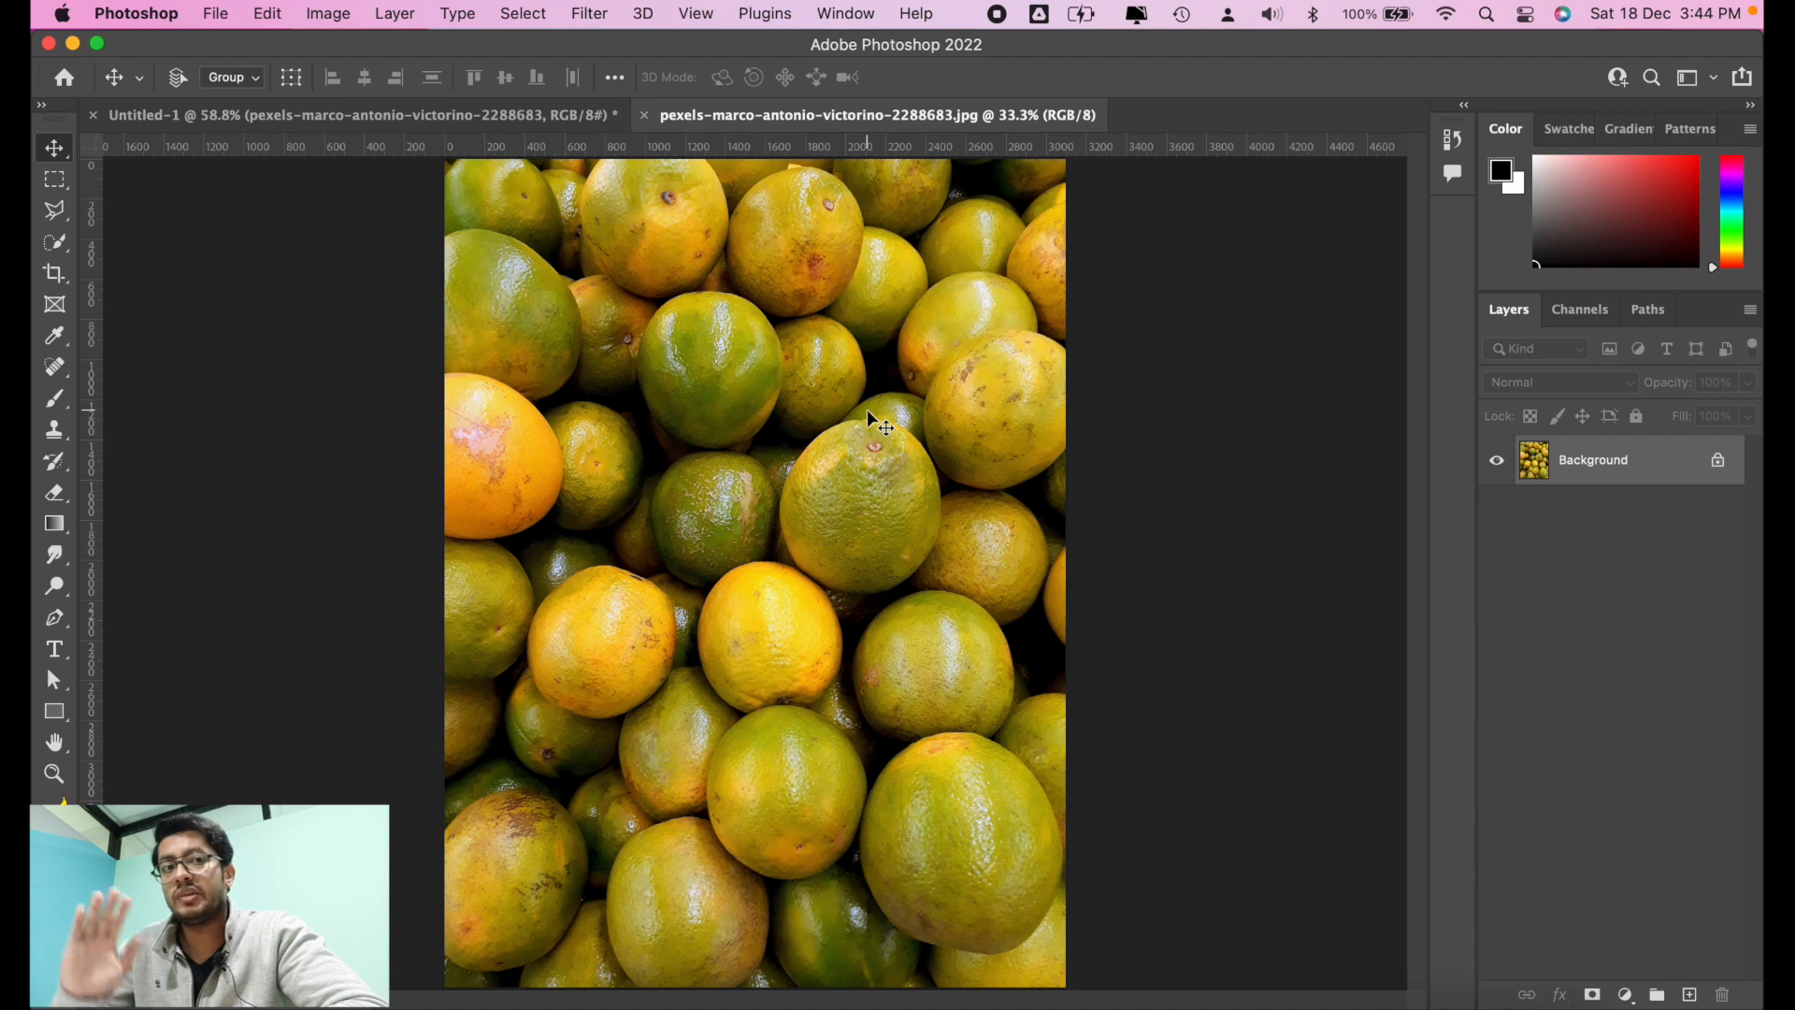
Step: Paint black brush strokes across the oranges in the smart object's document and save it at JPEG quality 12 to update Untitled-1
{"action": "left_click", "coordinate": [61, 407]}
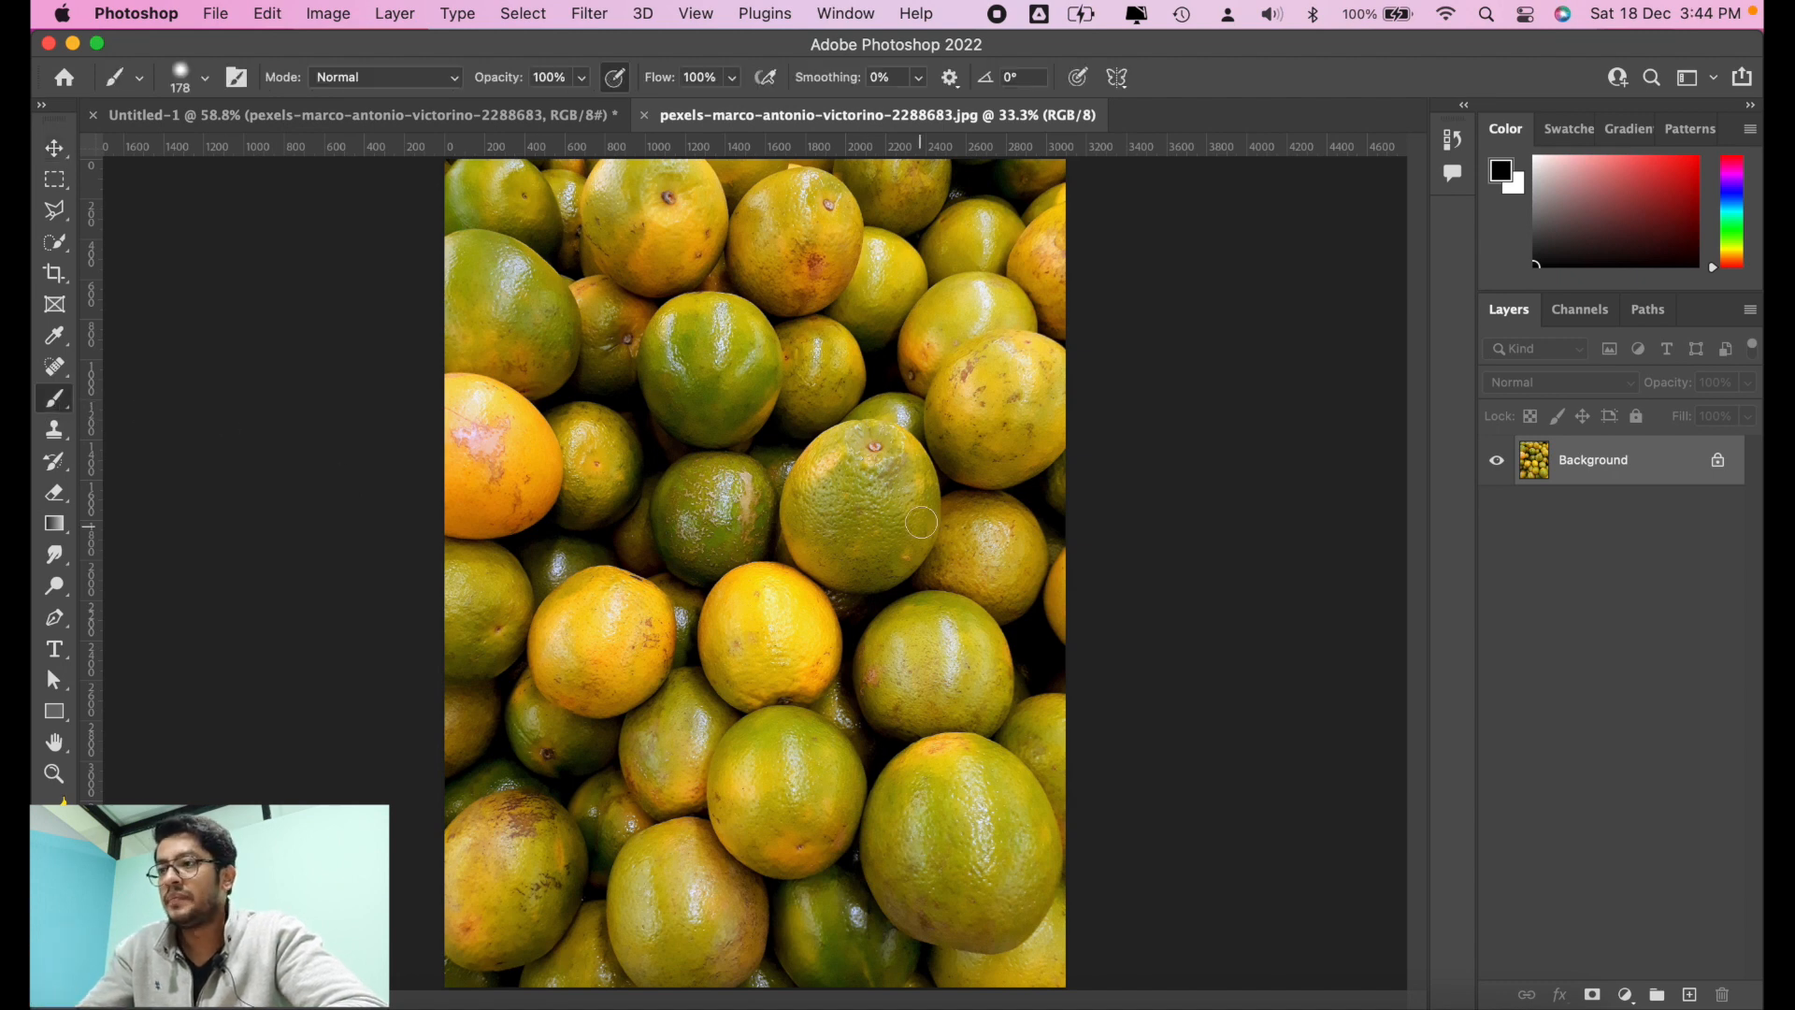
{"action": "mouse_move", "coordinate": [772, 348]}
{"action": "left_mouse_down"}
{"action": "mouse_move", "coordinate": [677, 554]}
{"action": "mouse_move", "coordinate": [965, 199]}
{"action": "mouse_move", "coordinate": [814, 619]}
{"action": "mouse_move", "coordinate": [888, 607]}
{"action": "mouse_move", "coordinate": [801, 705]}
{"action": "left_mouse_up"}
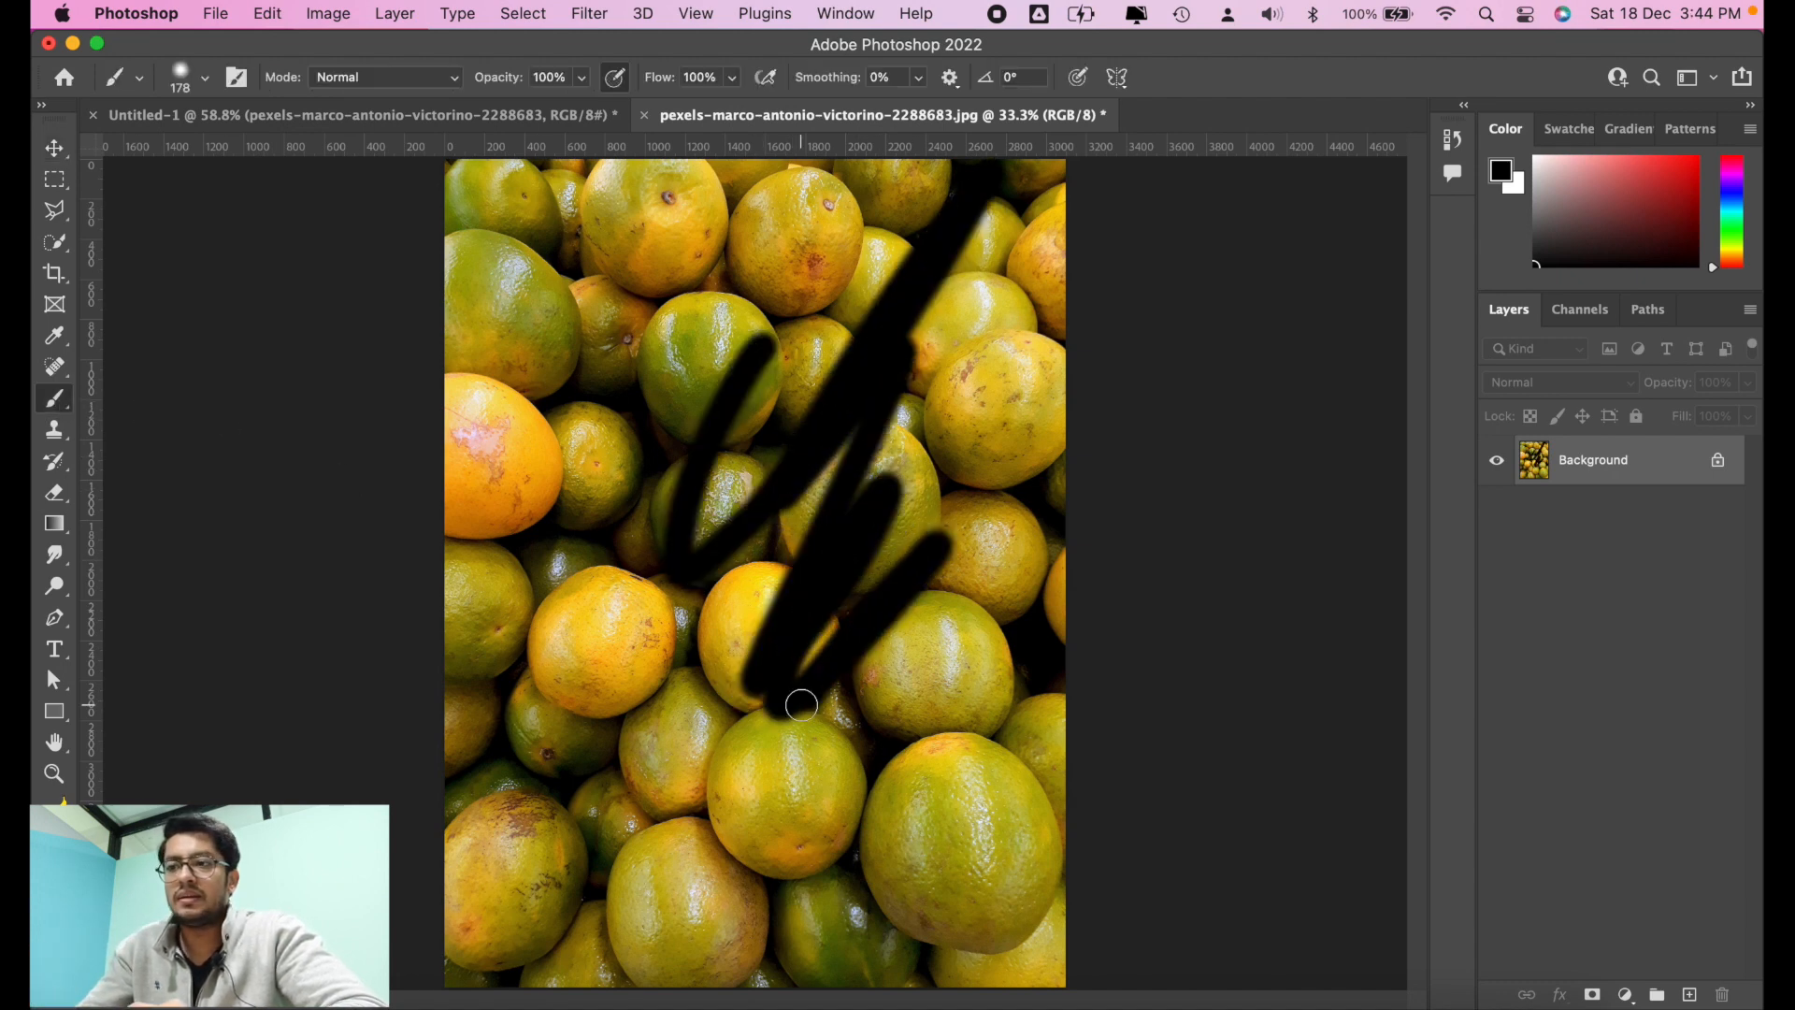
{"action": "key", "text": "super+s"}
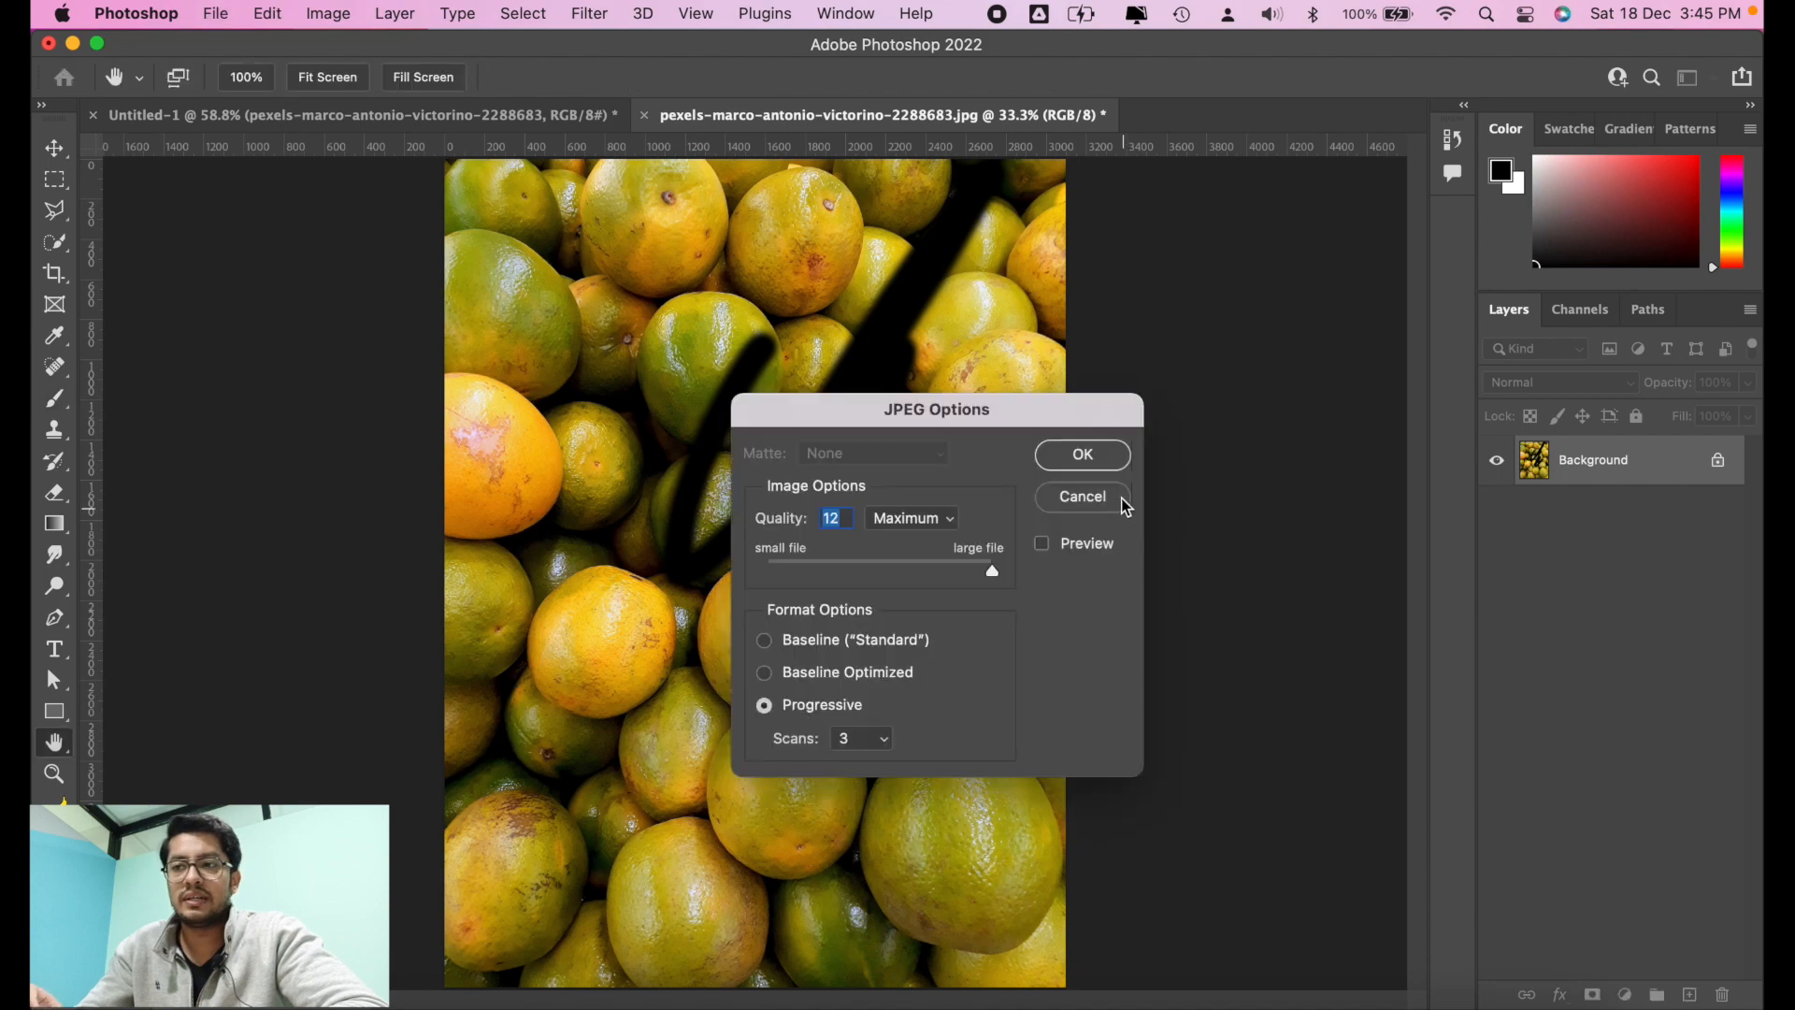
{"action": "left_click", "coordinate": [1096, 464]}
{"action": "left_click_drag", "start_coordinate": [417, 120], "coordinate": [502, 204]}
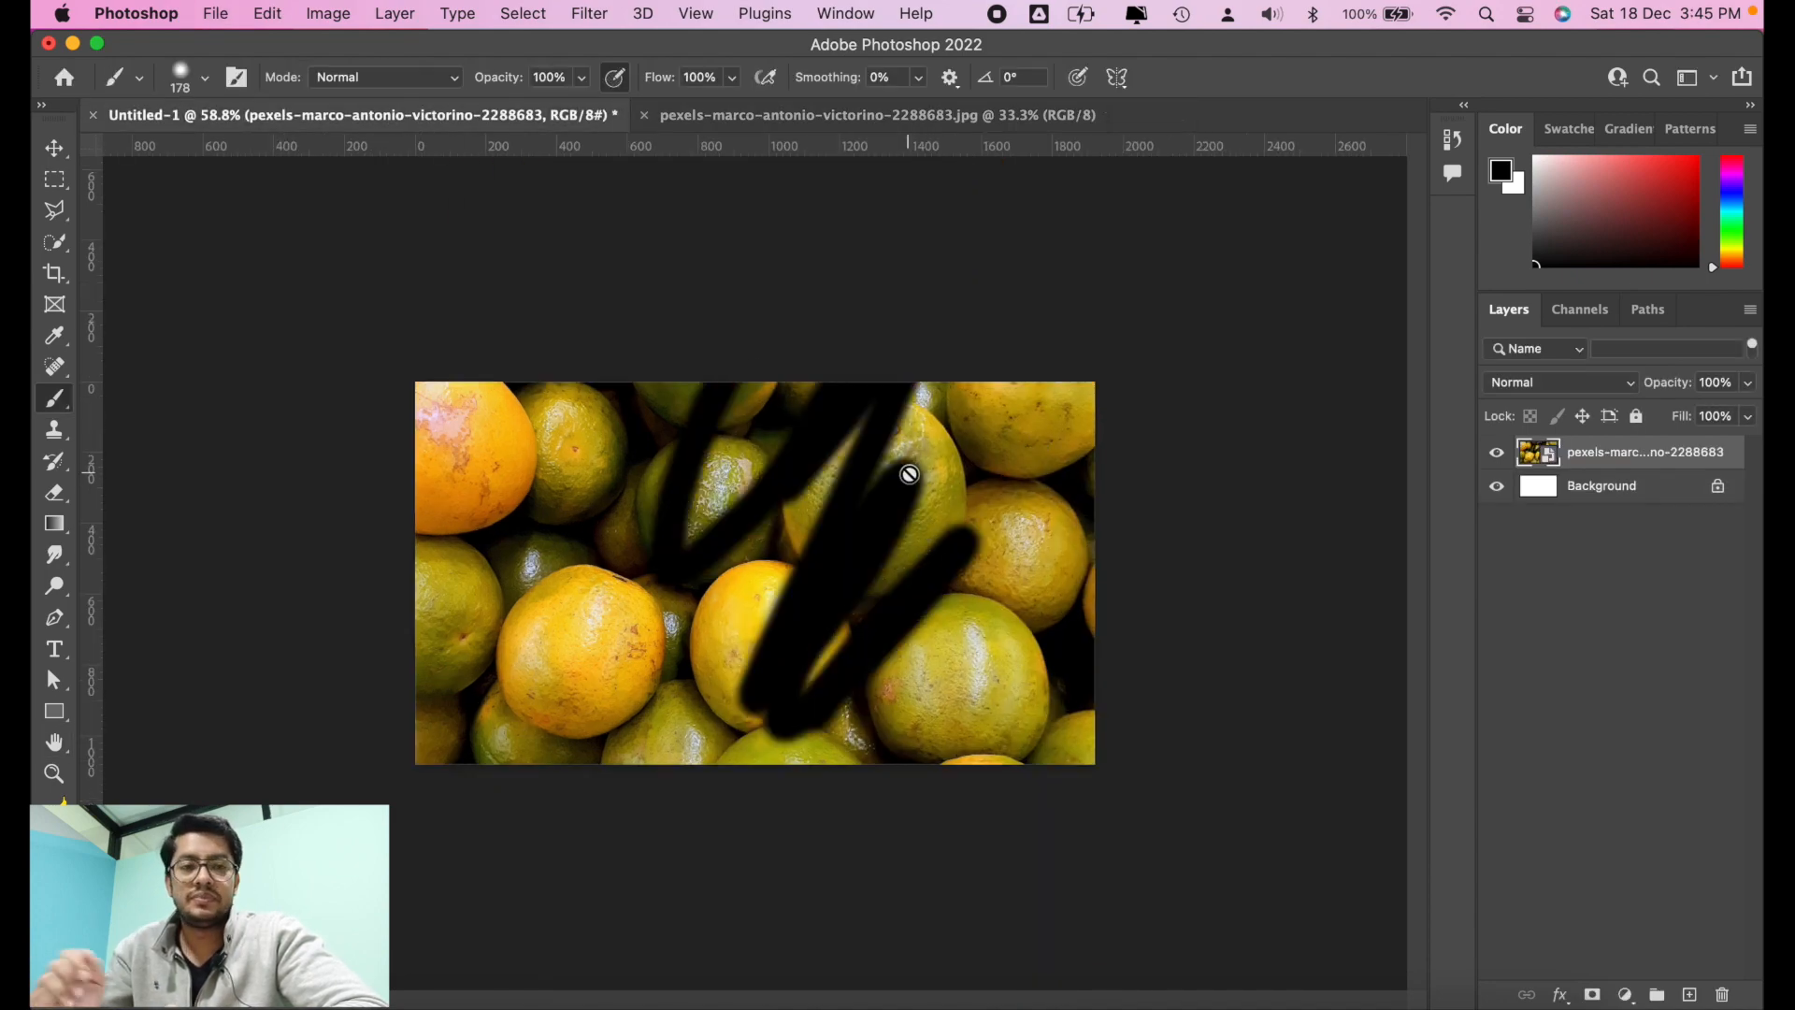
Step: Undo the black brush strokes in the smart object's document and save it again to update Untitled-1
{"action": "left_click", "coordinate": [793, 116]}
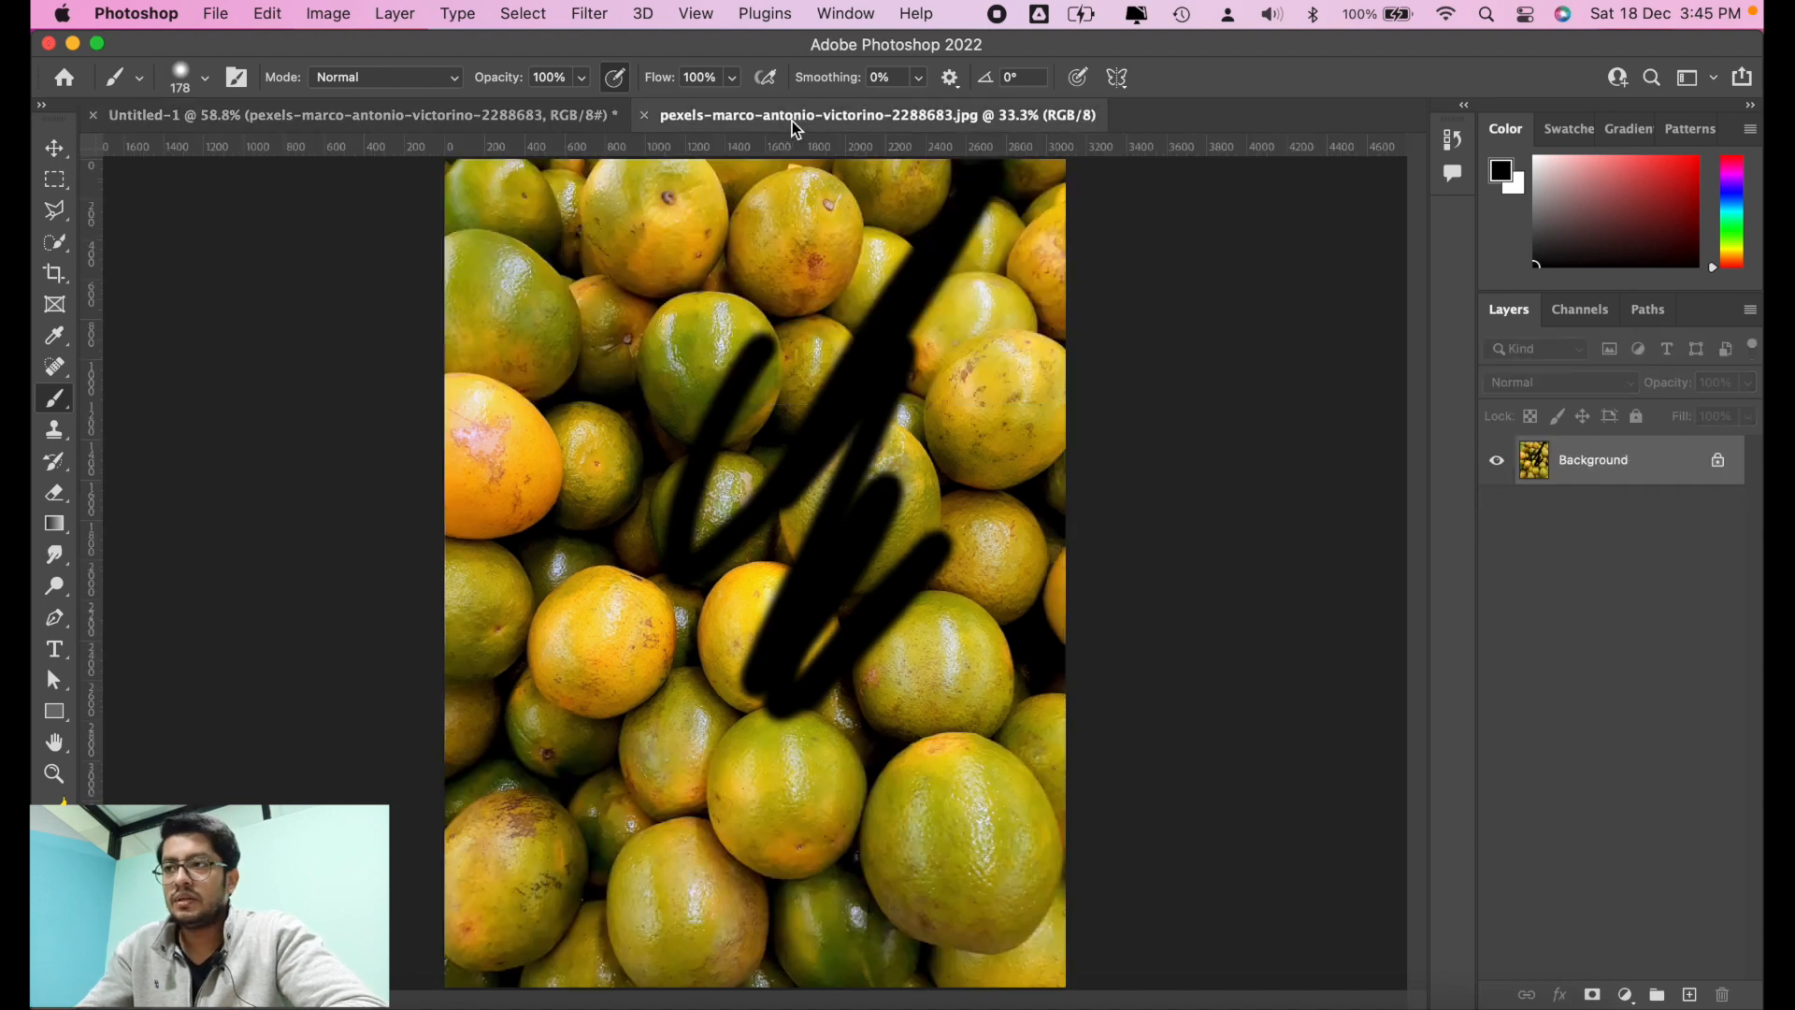
{"action": "key", "text": "super+z"}
{"action": "key", "text": "super+s"}
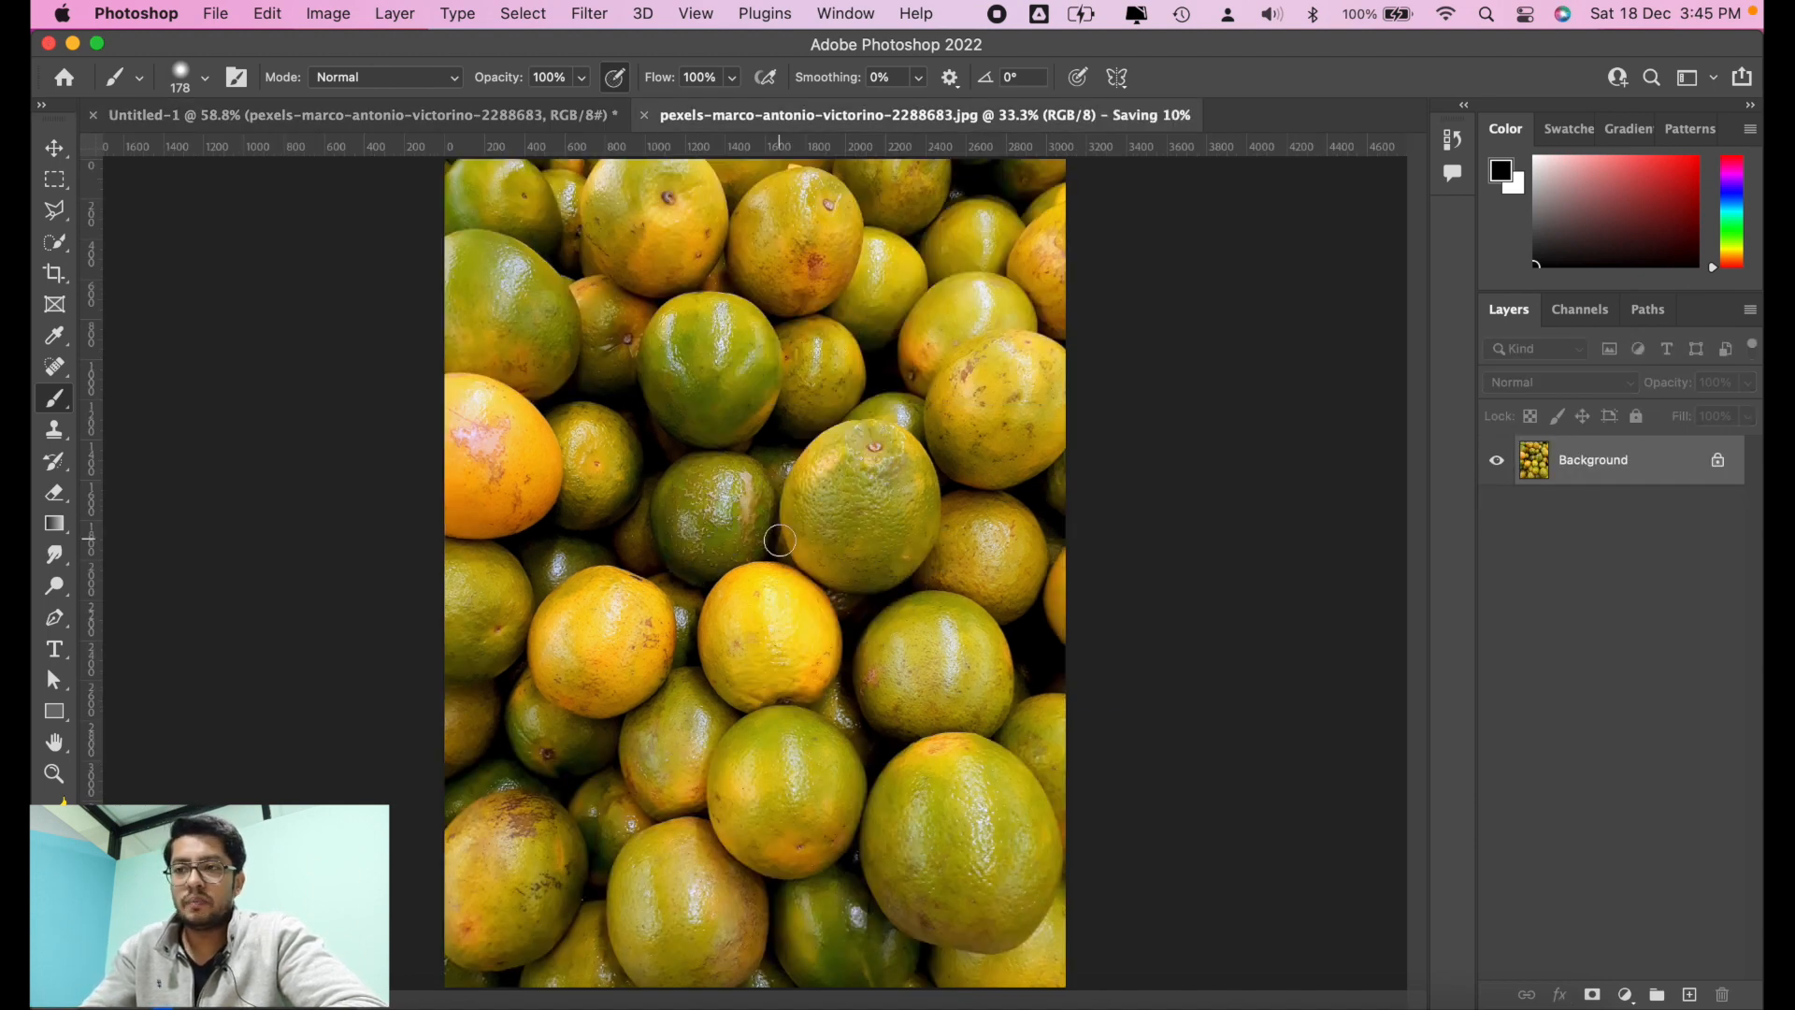
{"action": "left_click", "coordinate": [583, 115]}
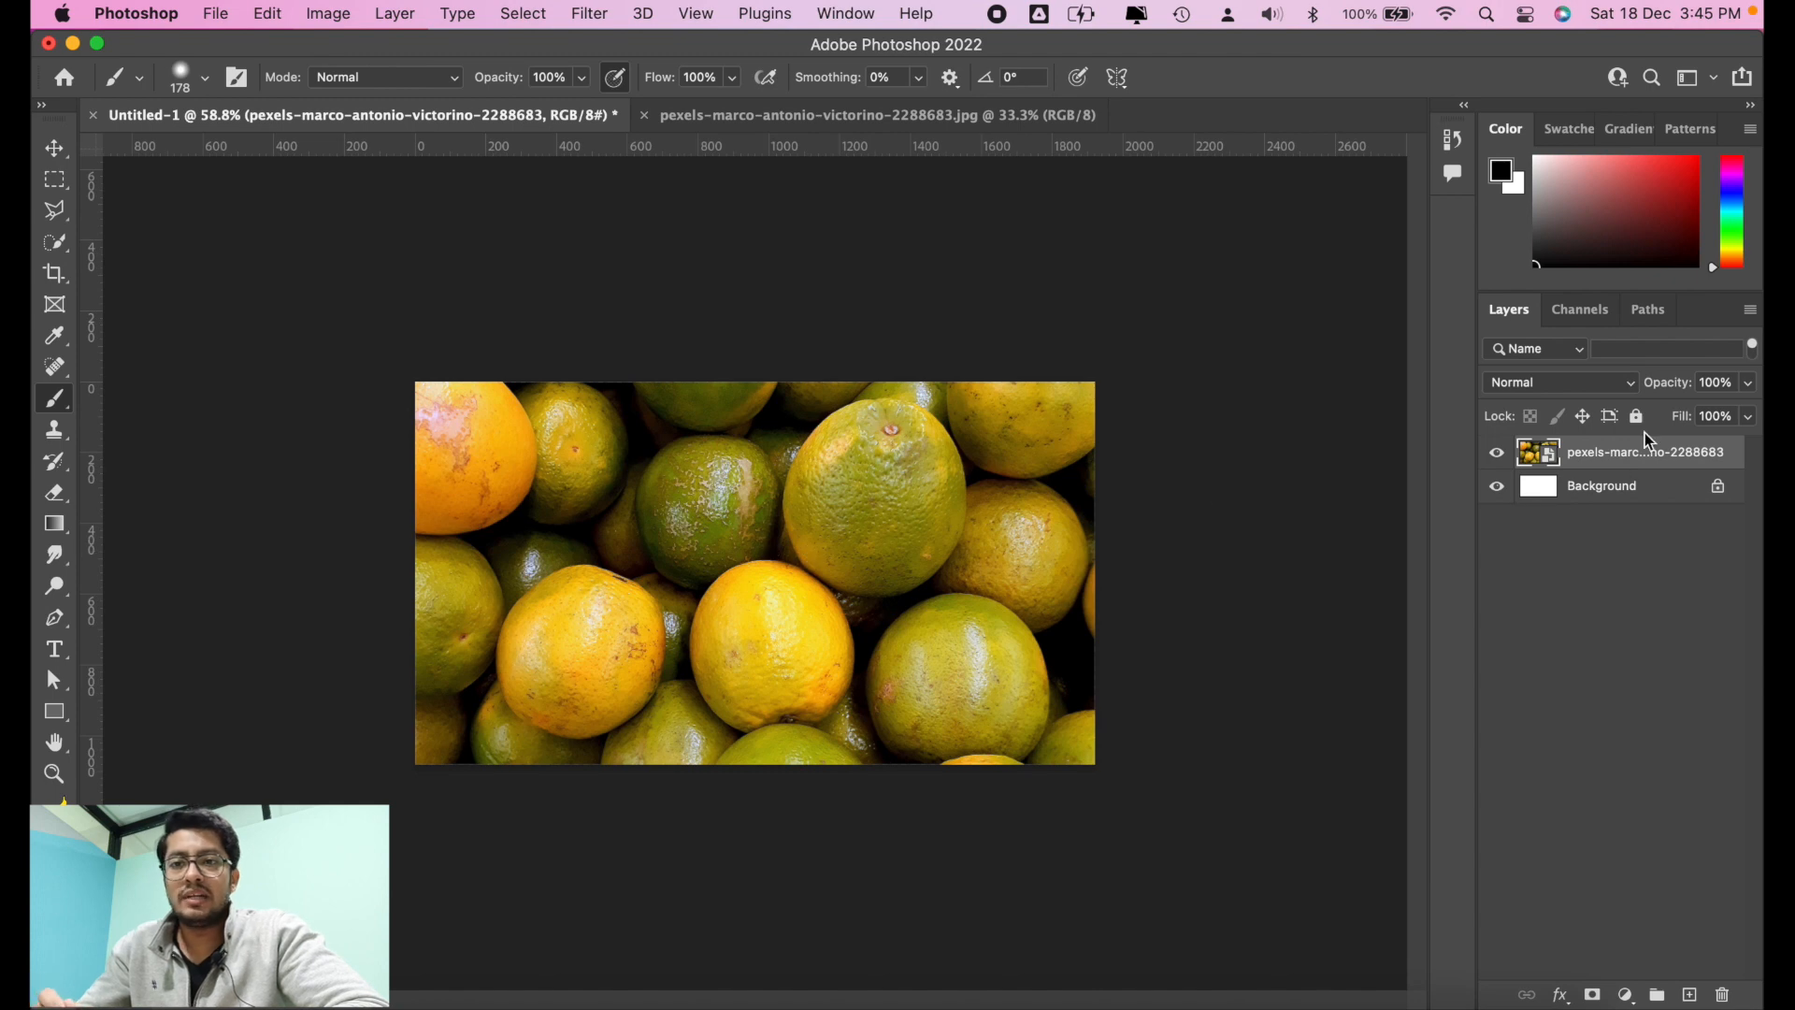
Step: Rasterize the oranges smart object layer in Untitled-1 into a regular pixel layer
{"action": "right_click", "coordinate": [1606, 450]}
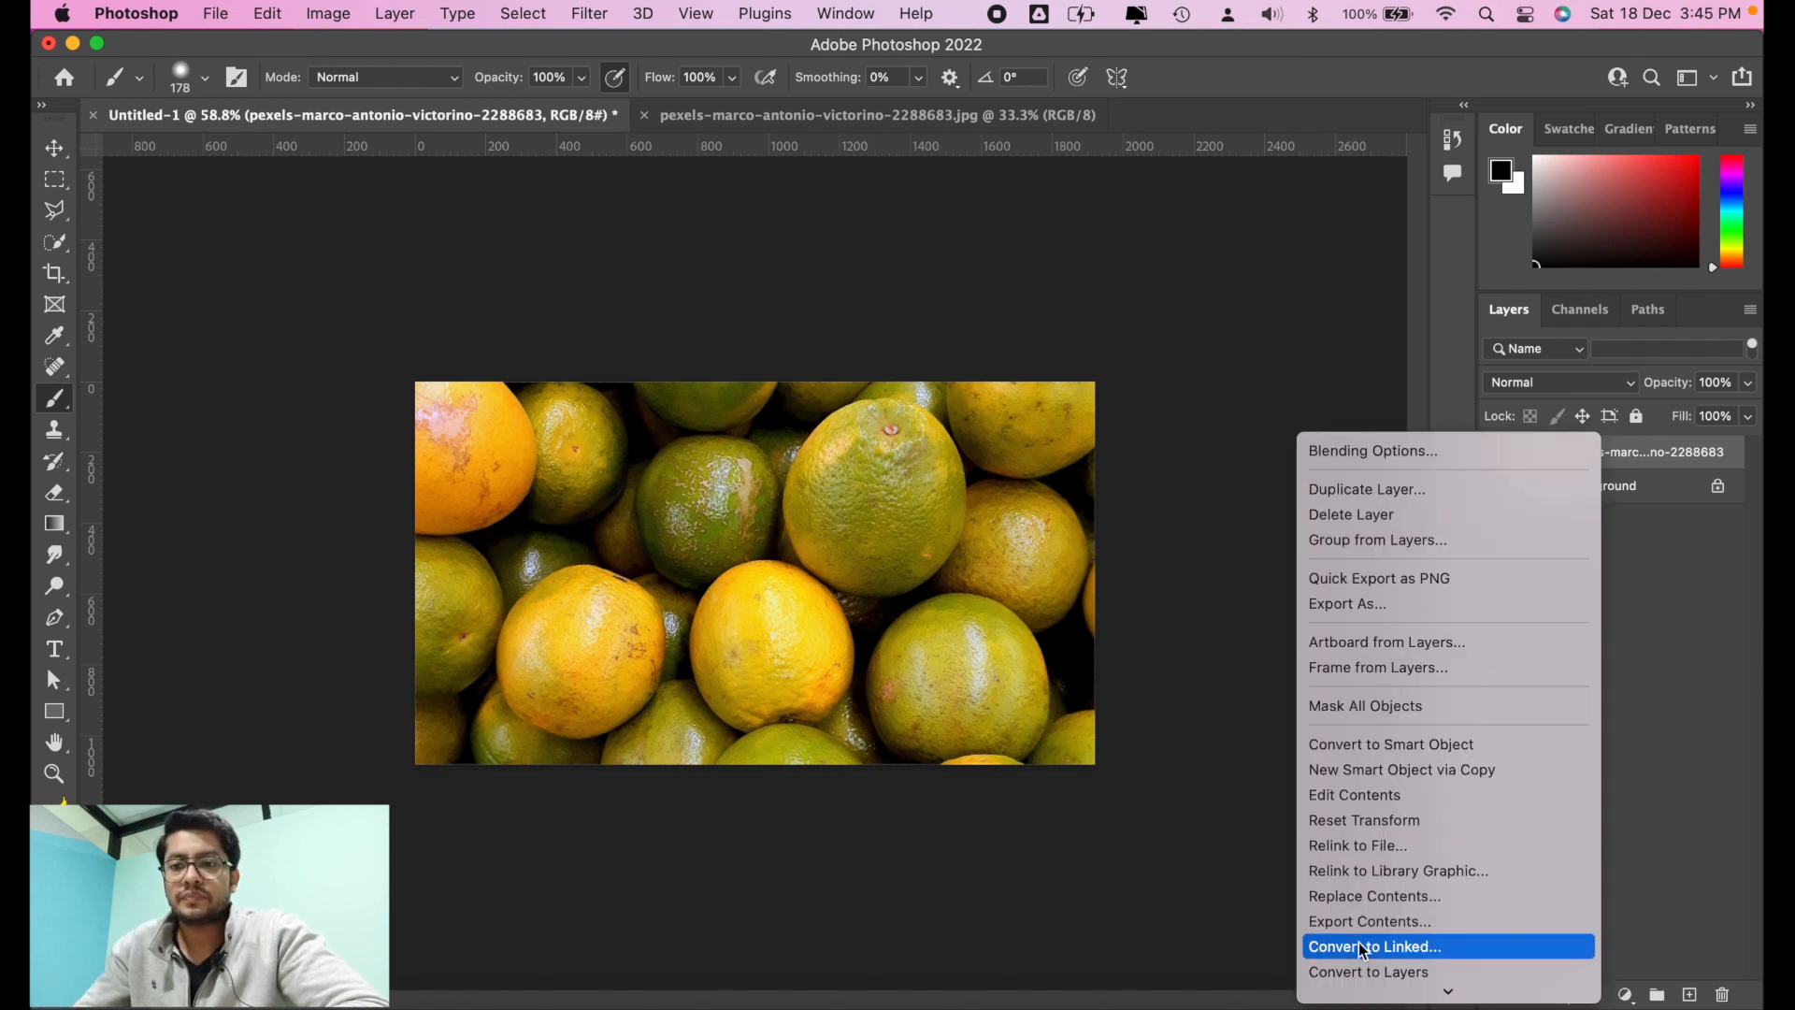
{"action": "scroll", "coordinate": [1363, 939], "scroll_direction": "down", "scroll_amount": 5}
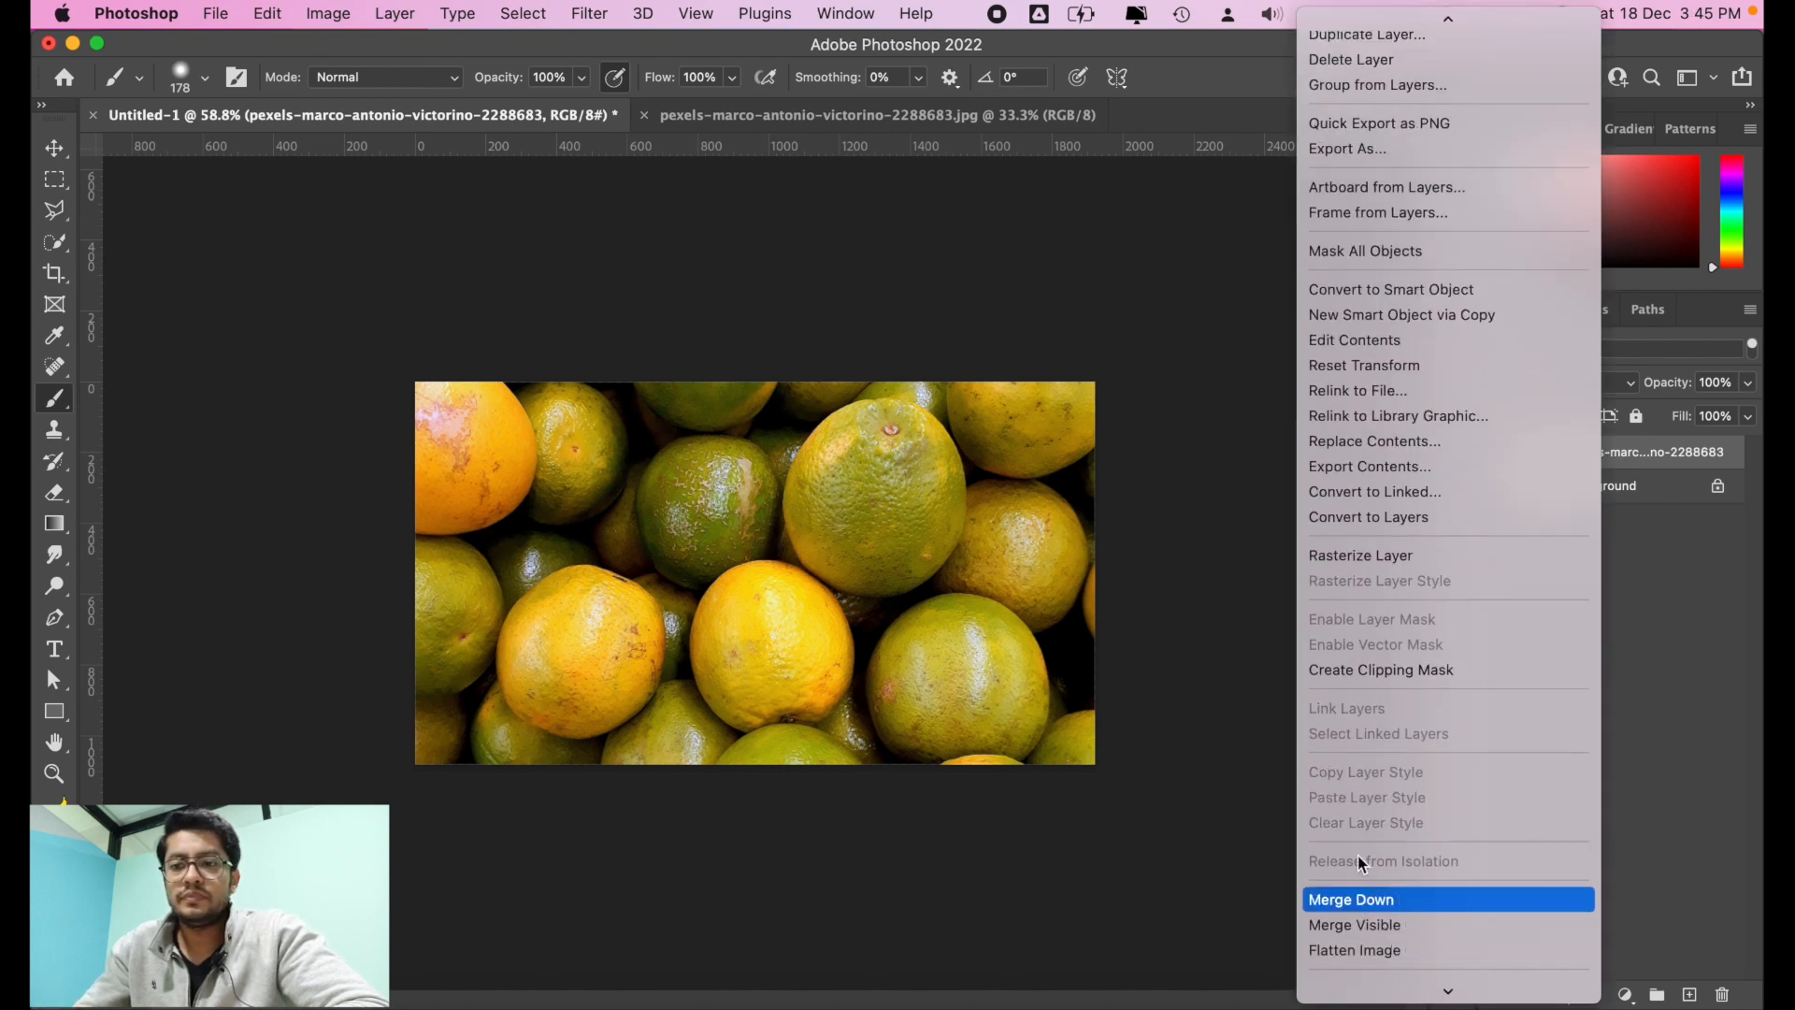
{"action": "left_click", "coordinate": [1397, 559]}
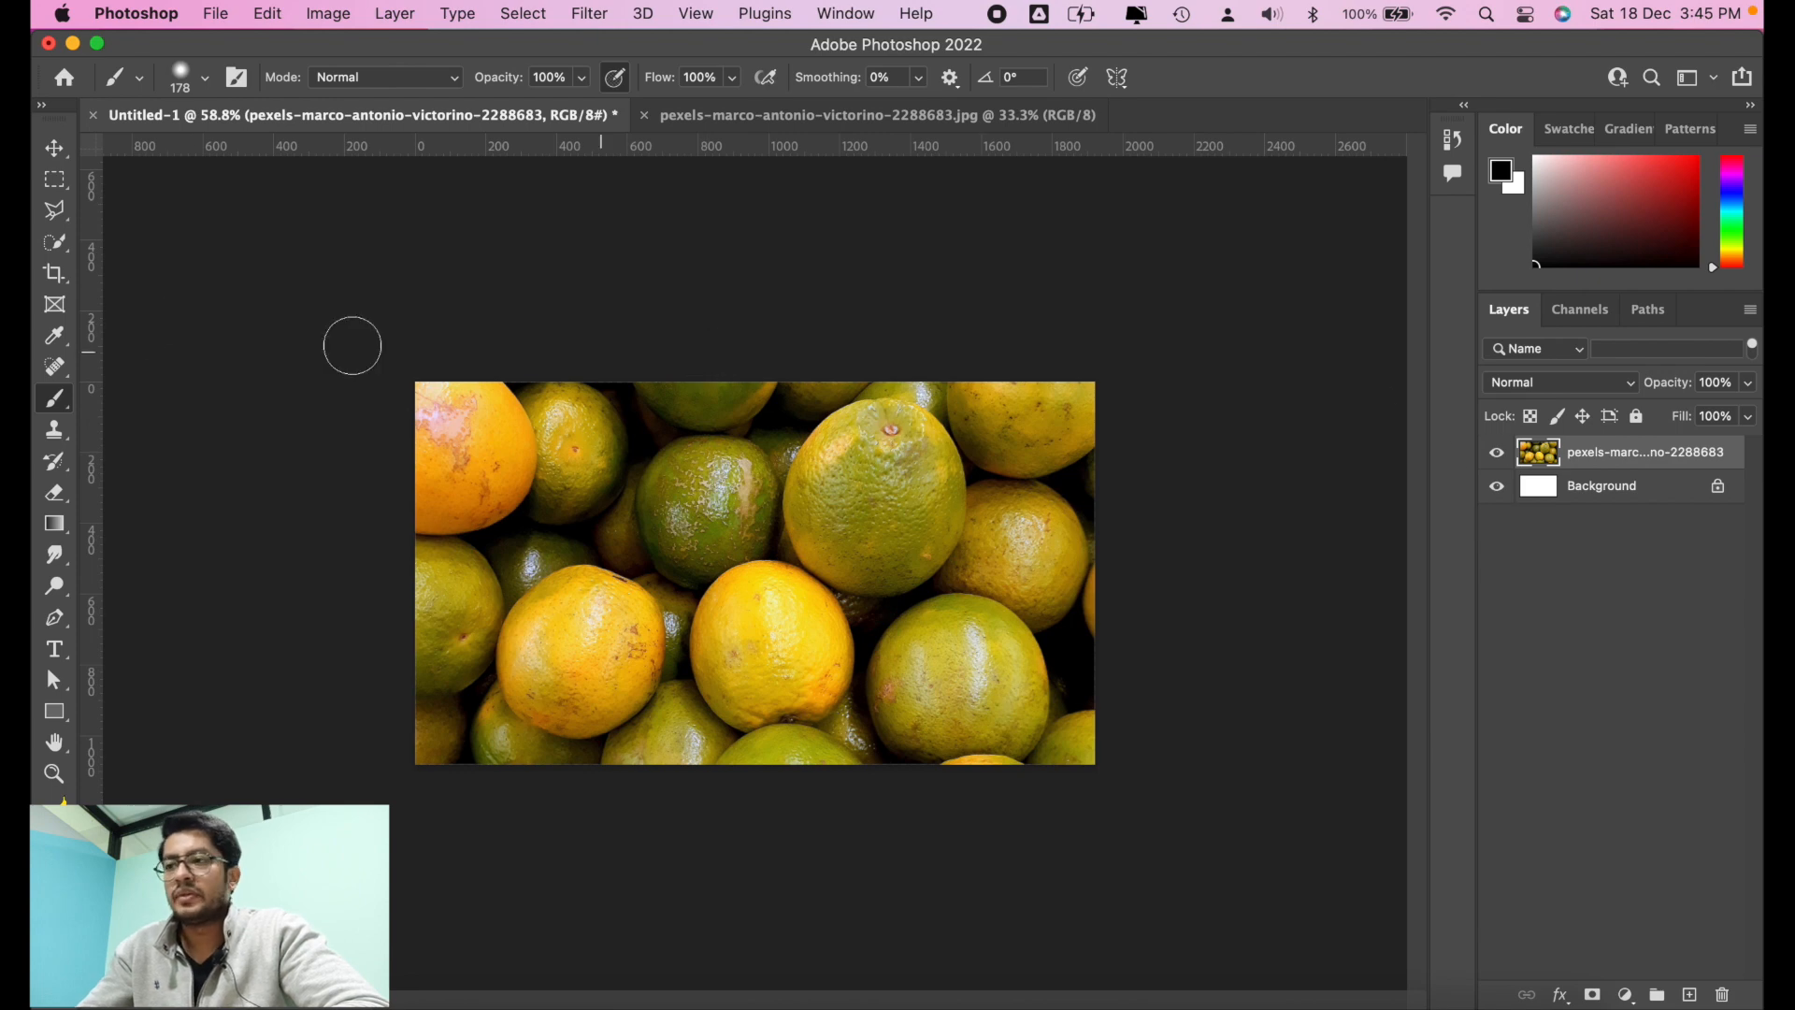
Step: Keep only a rectangular area in the middle of the oranges layer by deleting everything outside it, and clear the selection
{"action": "left_click", "coordinate": [54, 180]}
{"action": "left_click_drag", "start_coordinate": [598, 443], "coordinate": [922, 688]}
{"action": "key", "text": "super+shift+i"}
{"action": "key", "text": "Delete"}
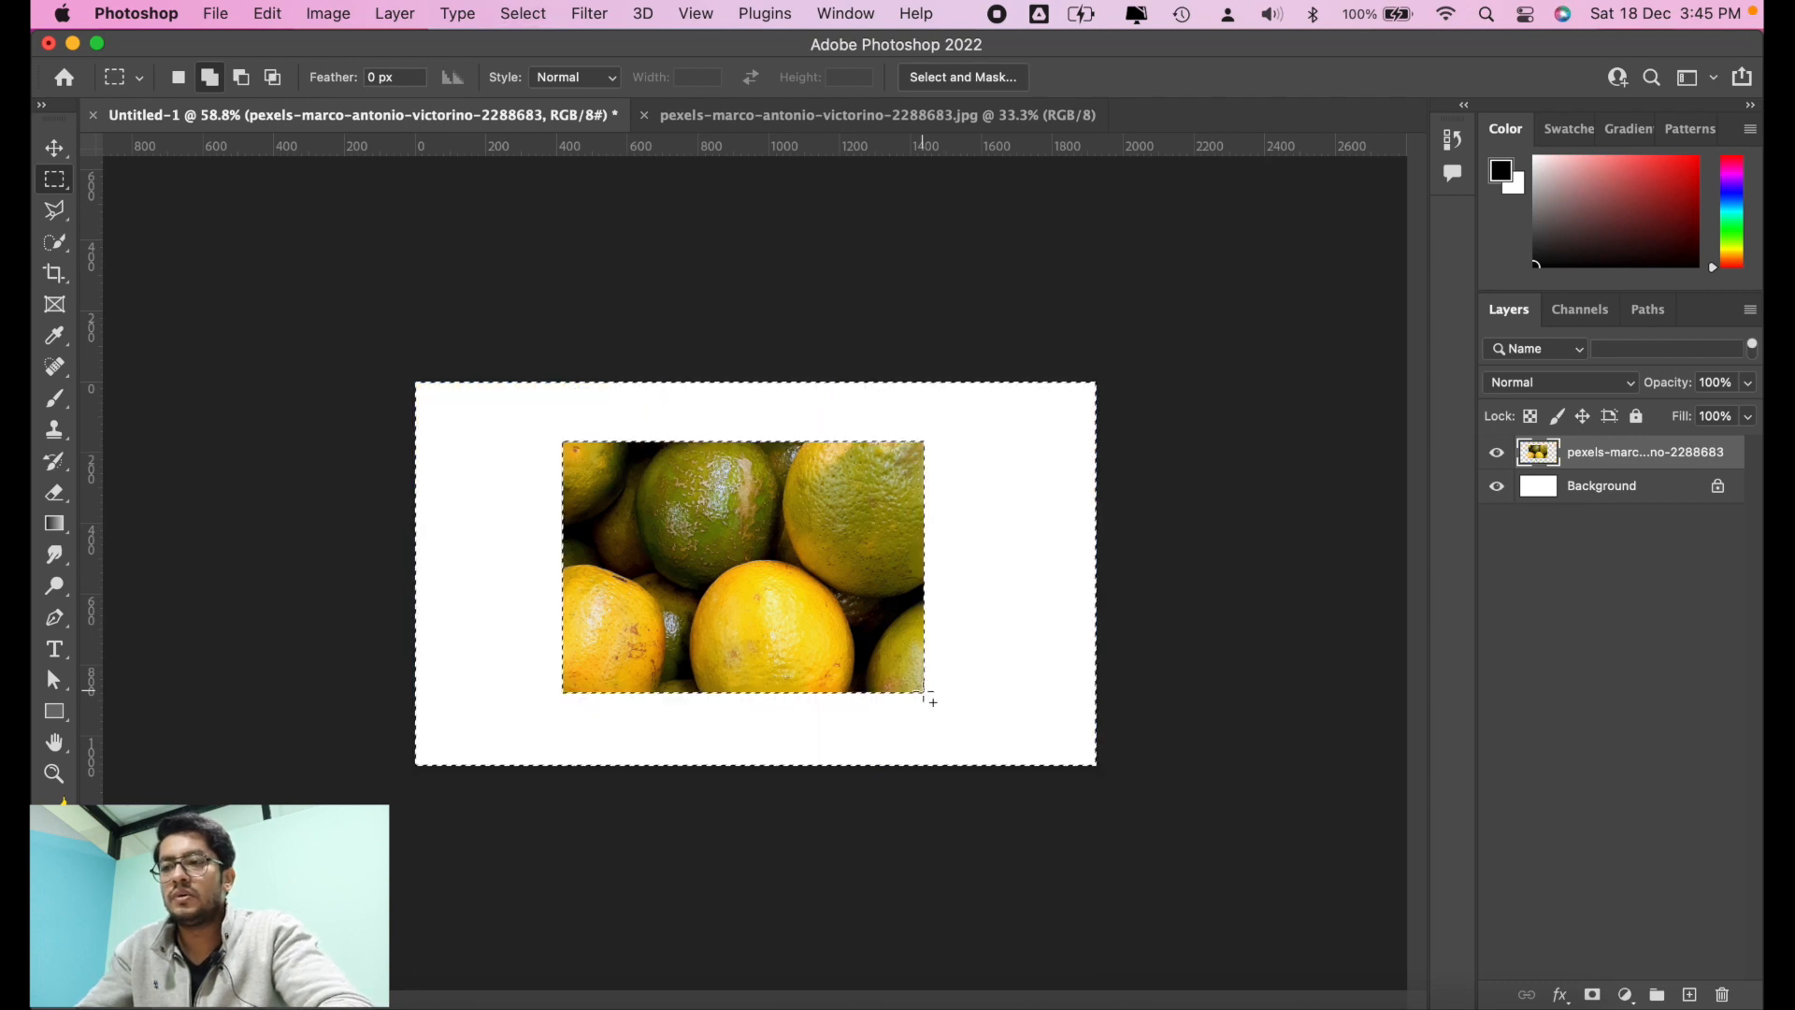
{"action": "key", "text": "super+d"}
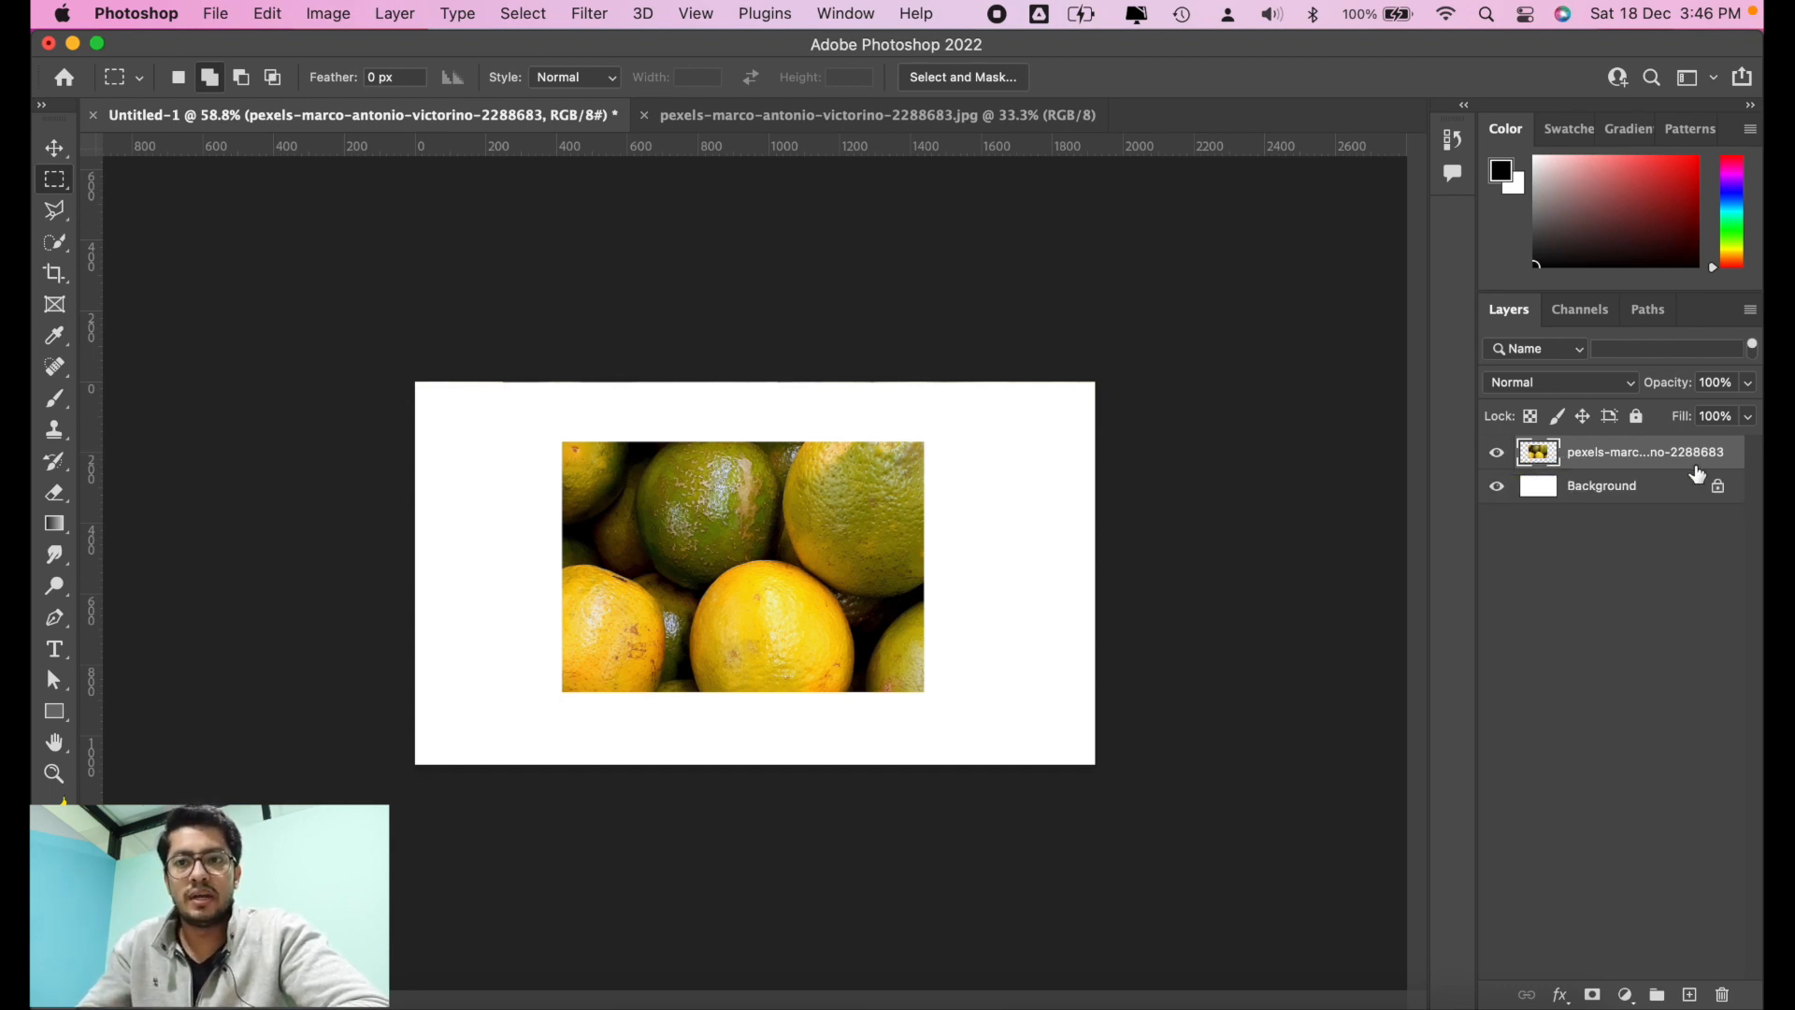
Step: Switch the layer list to large thumbnails
{"action": "right_click", "coordinate": [1731, 446]}
{"action": "left_click", "coordinate": [1755, 483]}
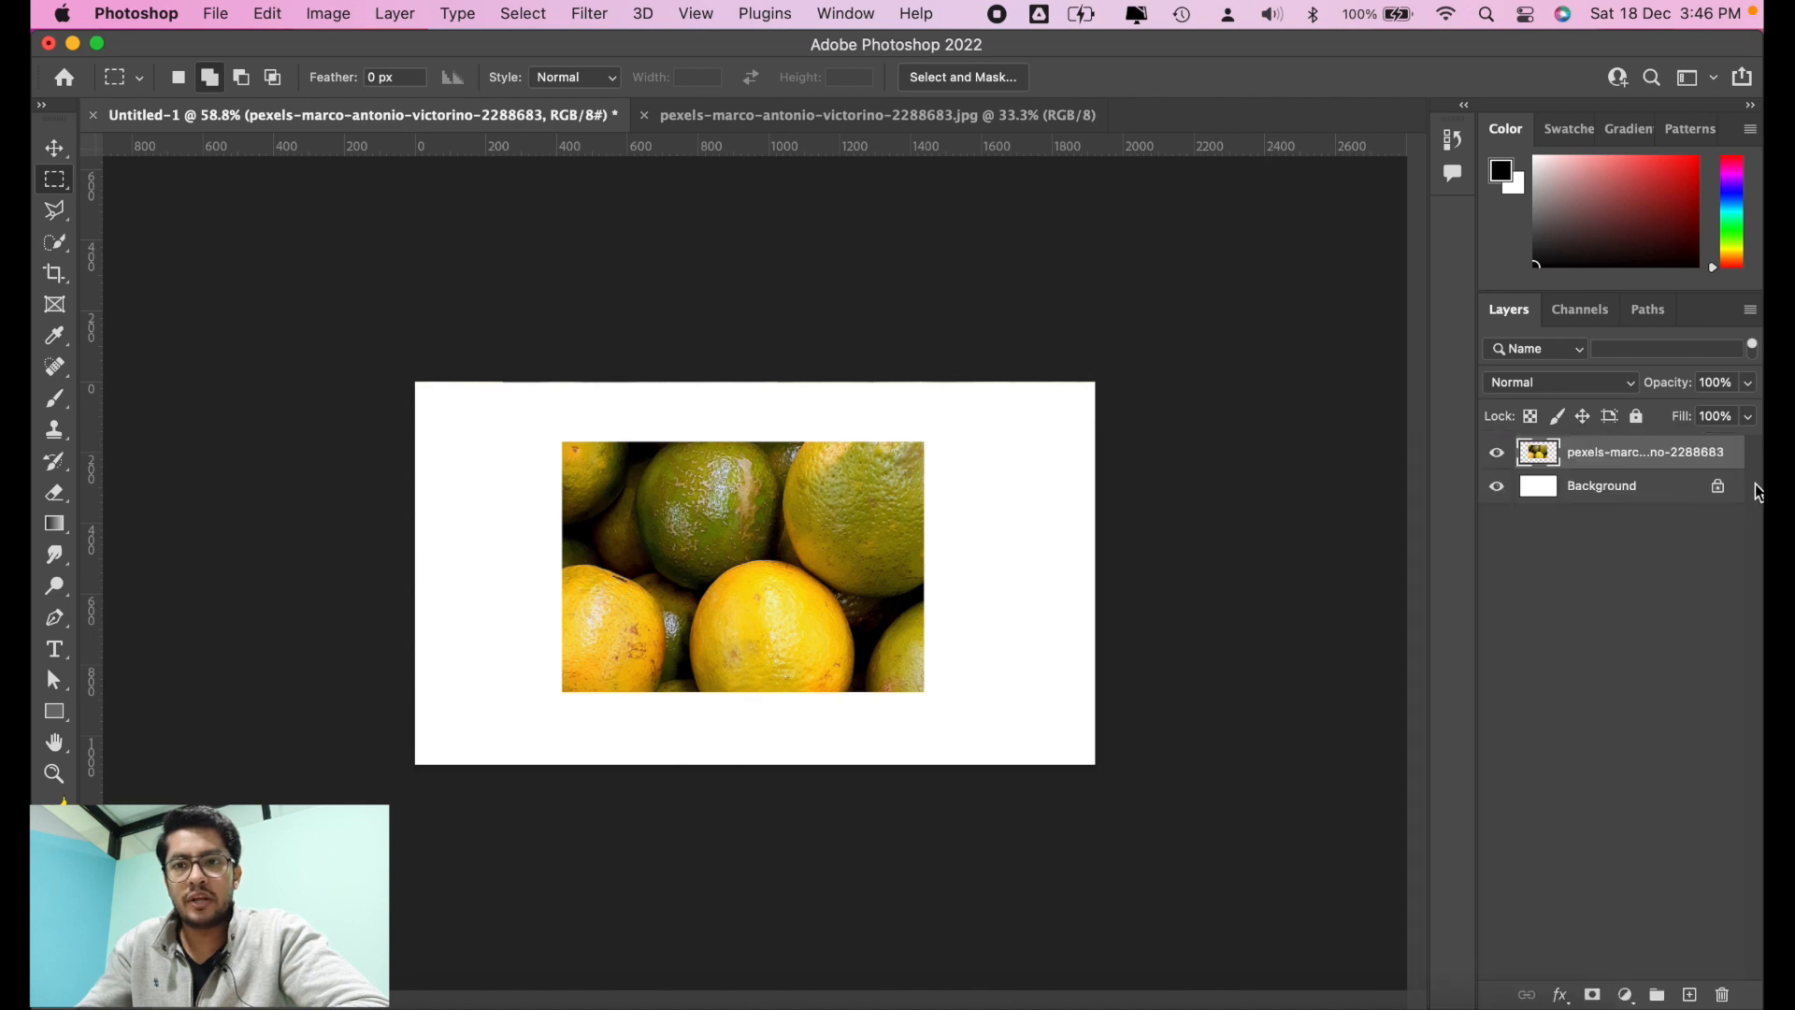
{"action": "right_click", "coordinate": [1668, 542]}
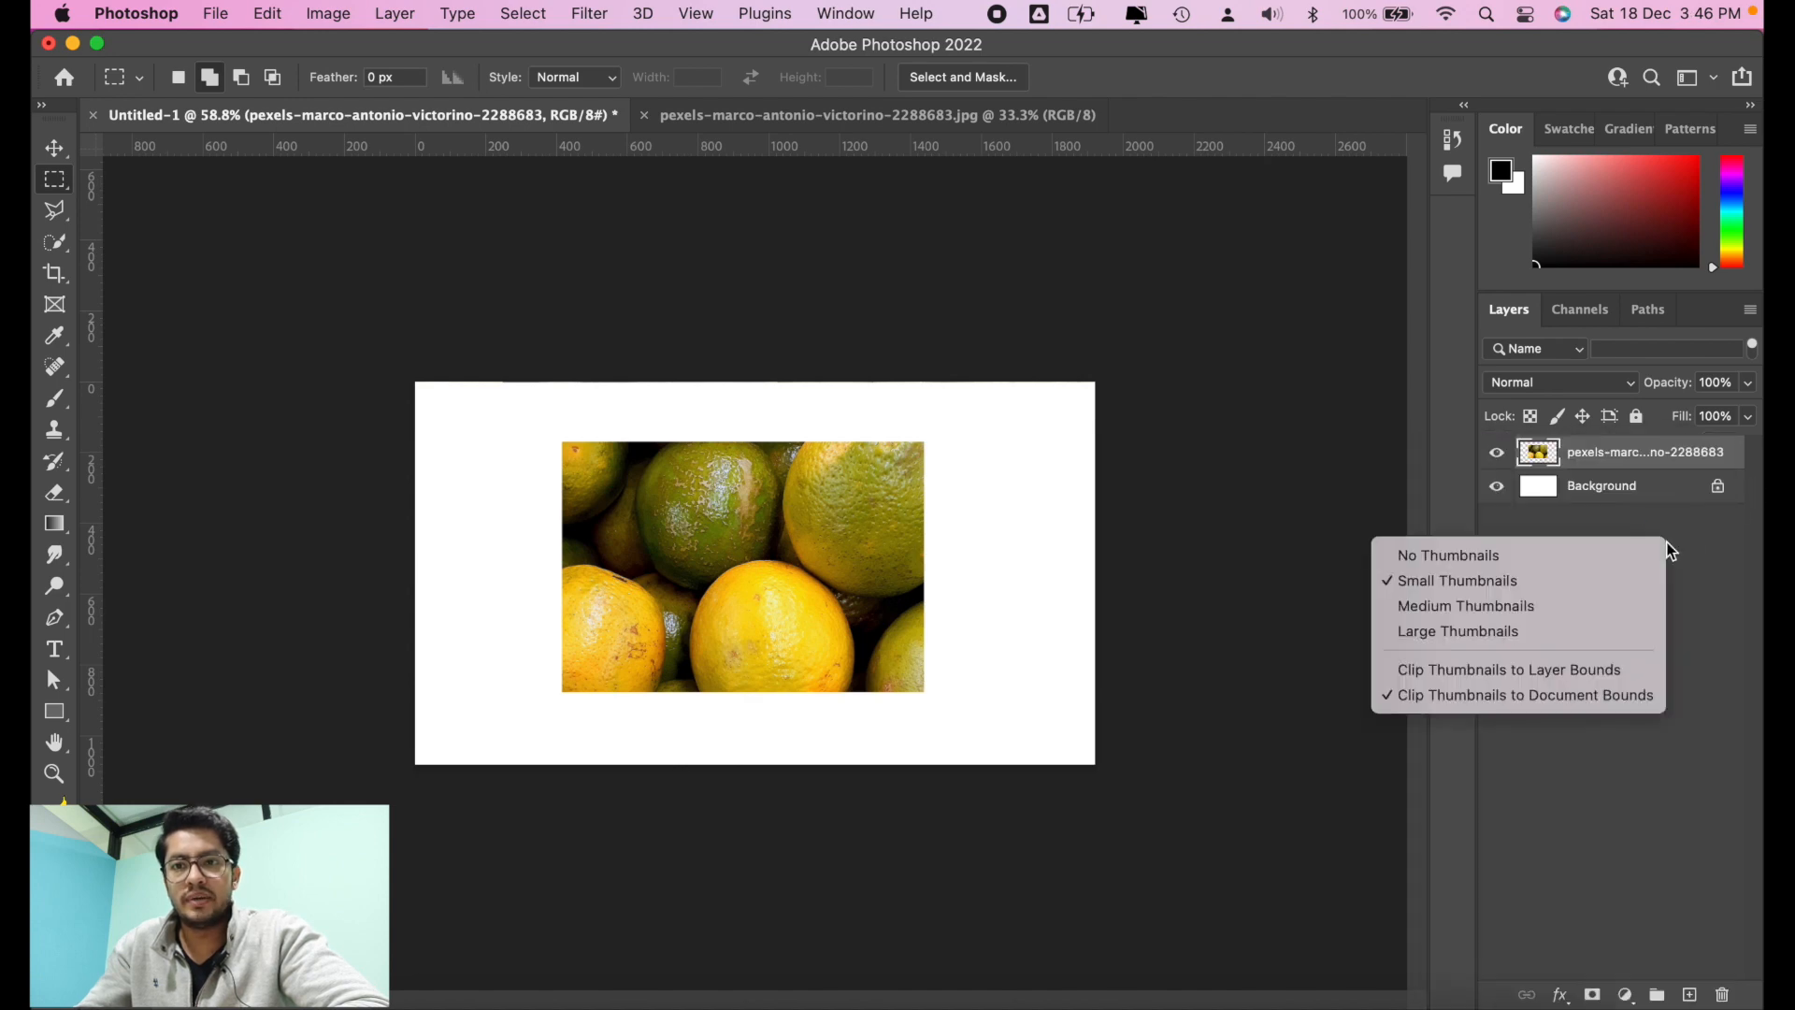
{"action": "left_click", "coordinate": [1512, 629]}
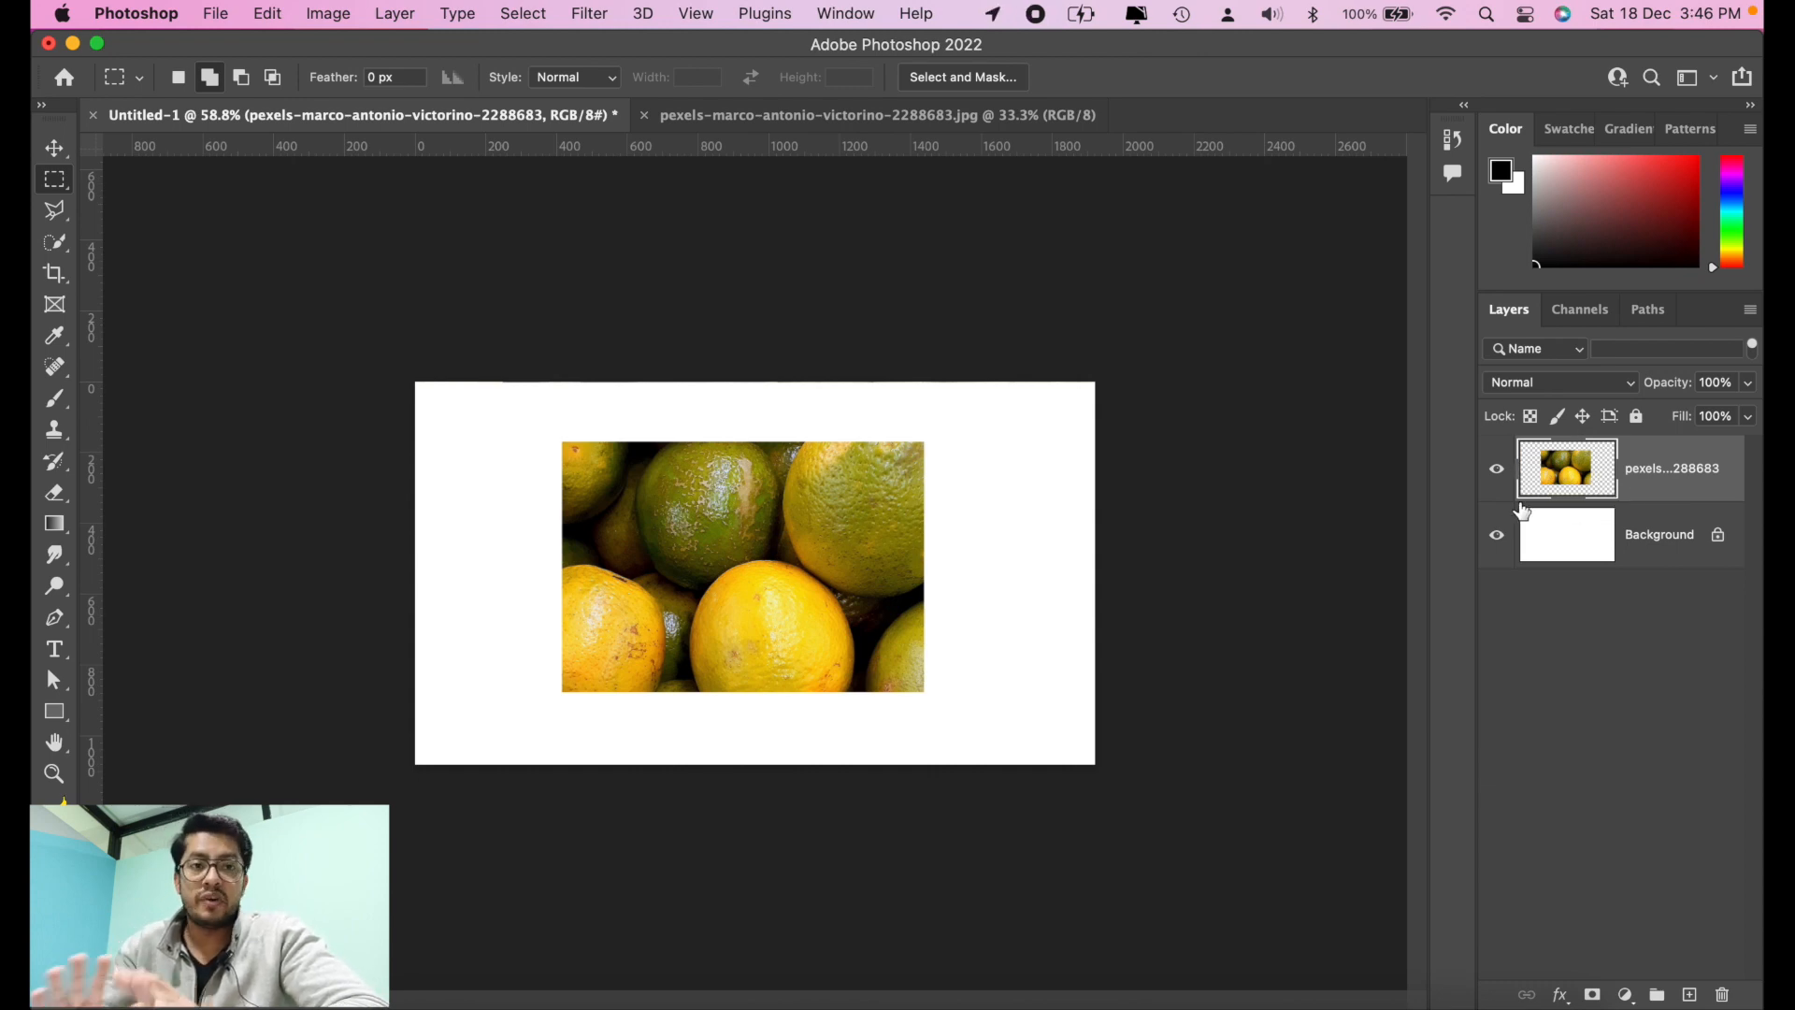
Step: Lock the oranges layer's transparent pixels and test it with a black brush stroke running from the empty area across the photo
{"action": "left_click", "coordinate": [1532, 419]}
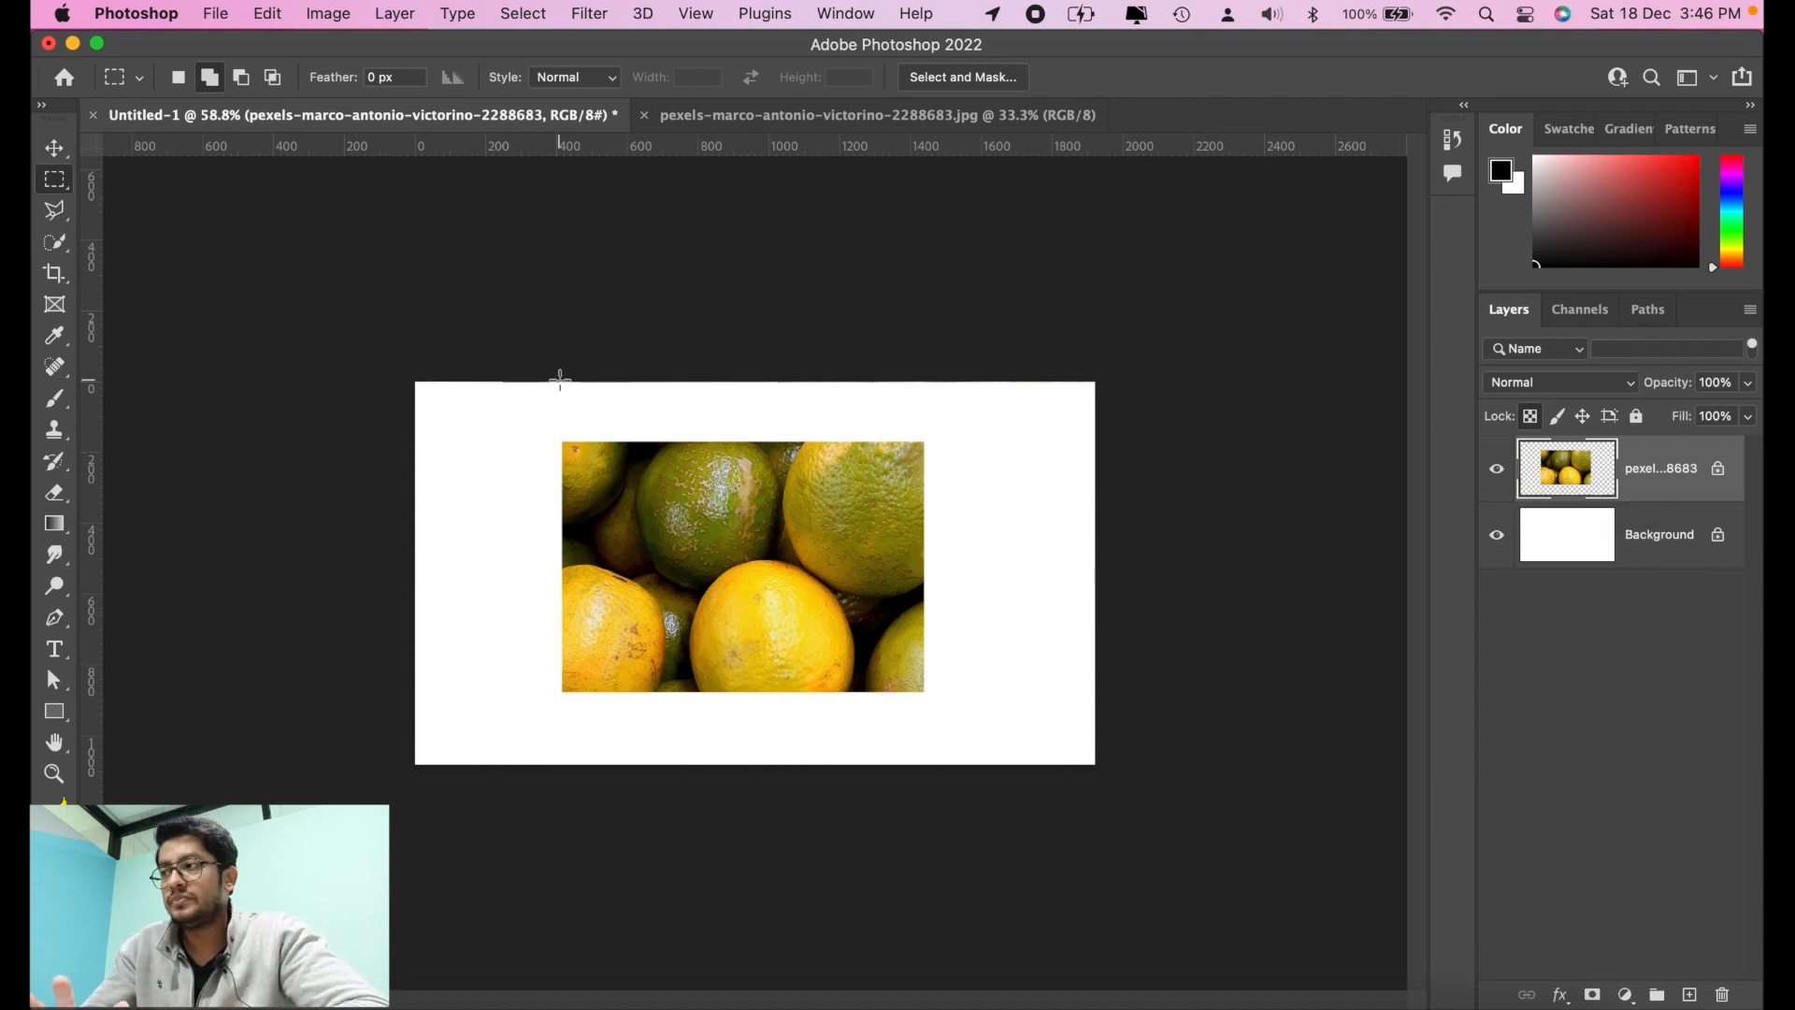
{"action": "left_click", "coordinate": [47, 404]}
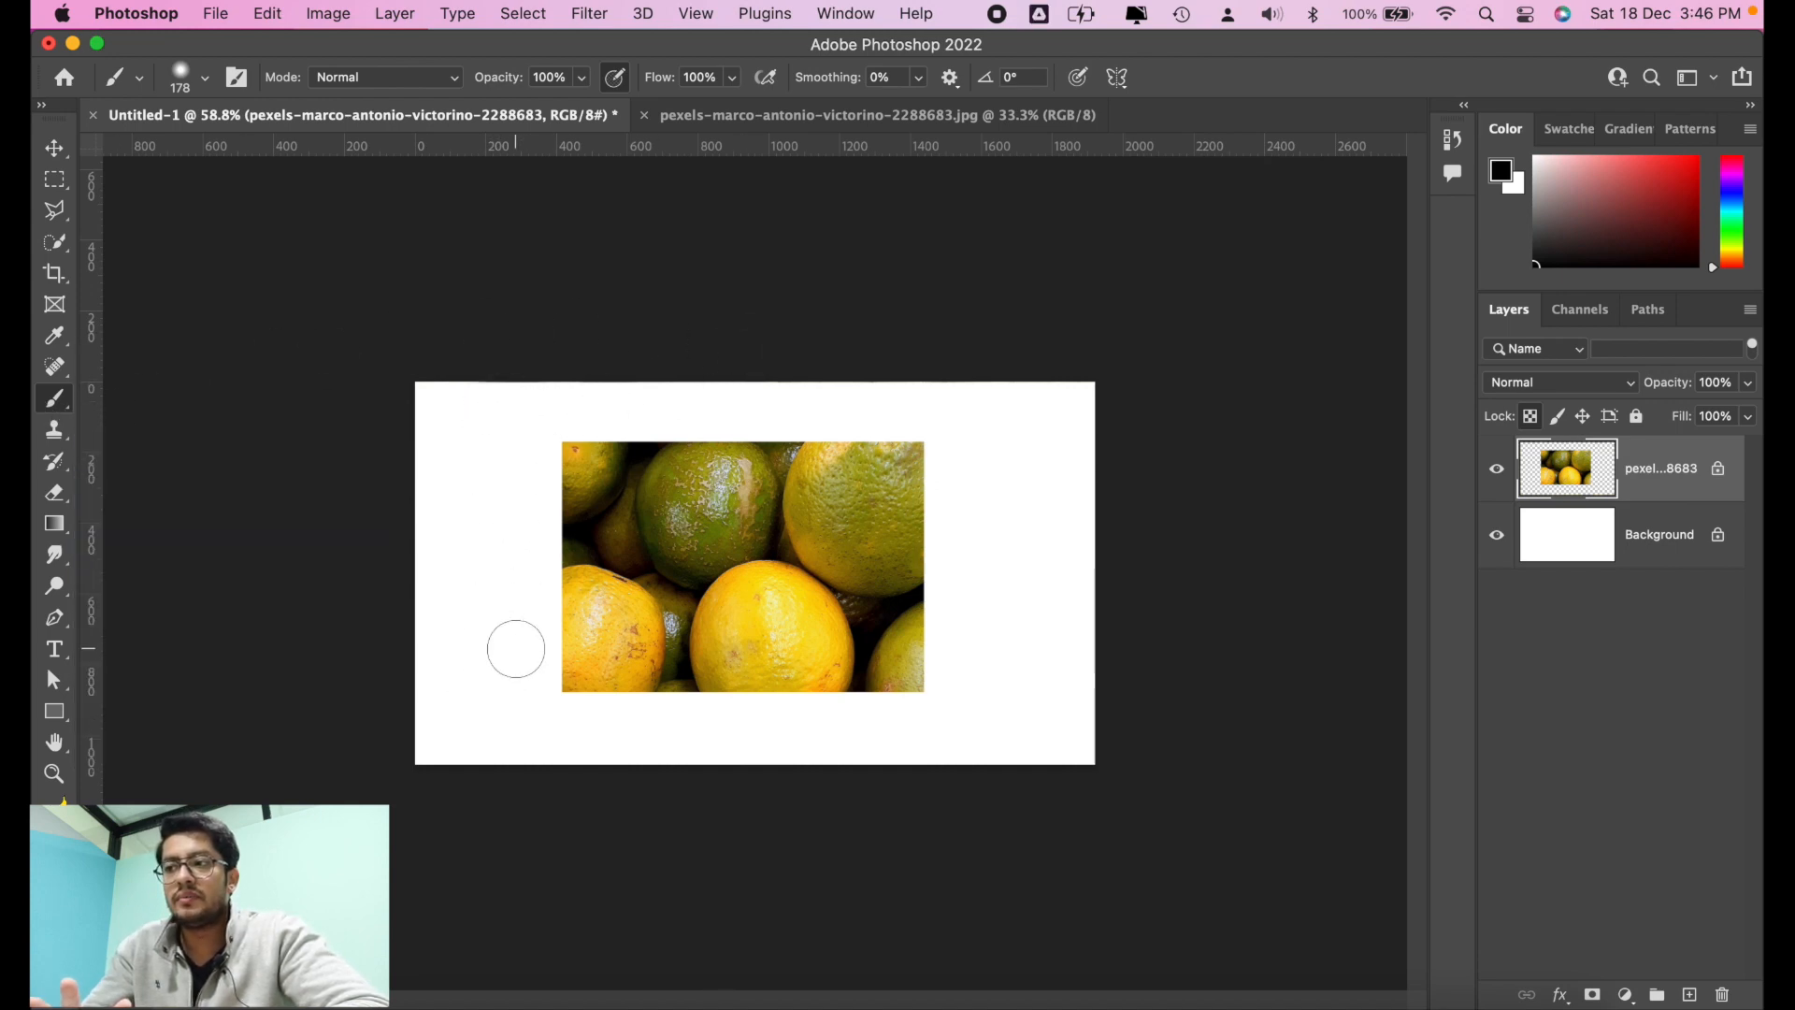
{"action": "mouse_move", "coordinate": [516, 501]}
{"action": "left_mouse_down"}
{"action": "mouse_move", "coordinate": [784, 497]}
{"action": "mouse_move", "coordinate": [859, 525]}
{"action": "mouse_move", "coordinate": [849, 570]}
{"action": "mouse_move", "coordinate": [737, 608]}
{"action": "left_mouse_up"}
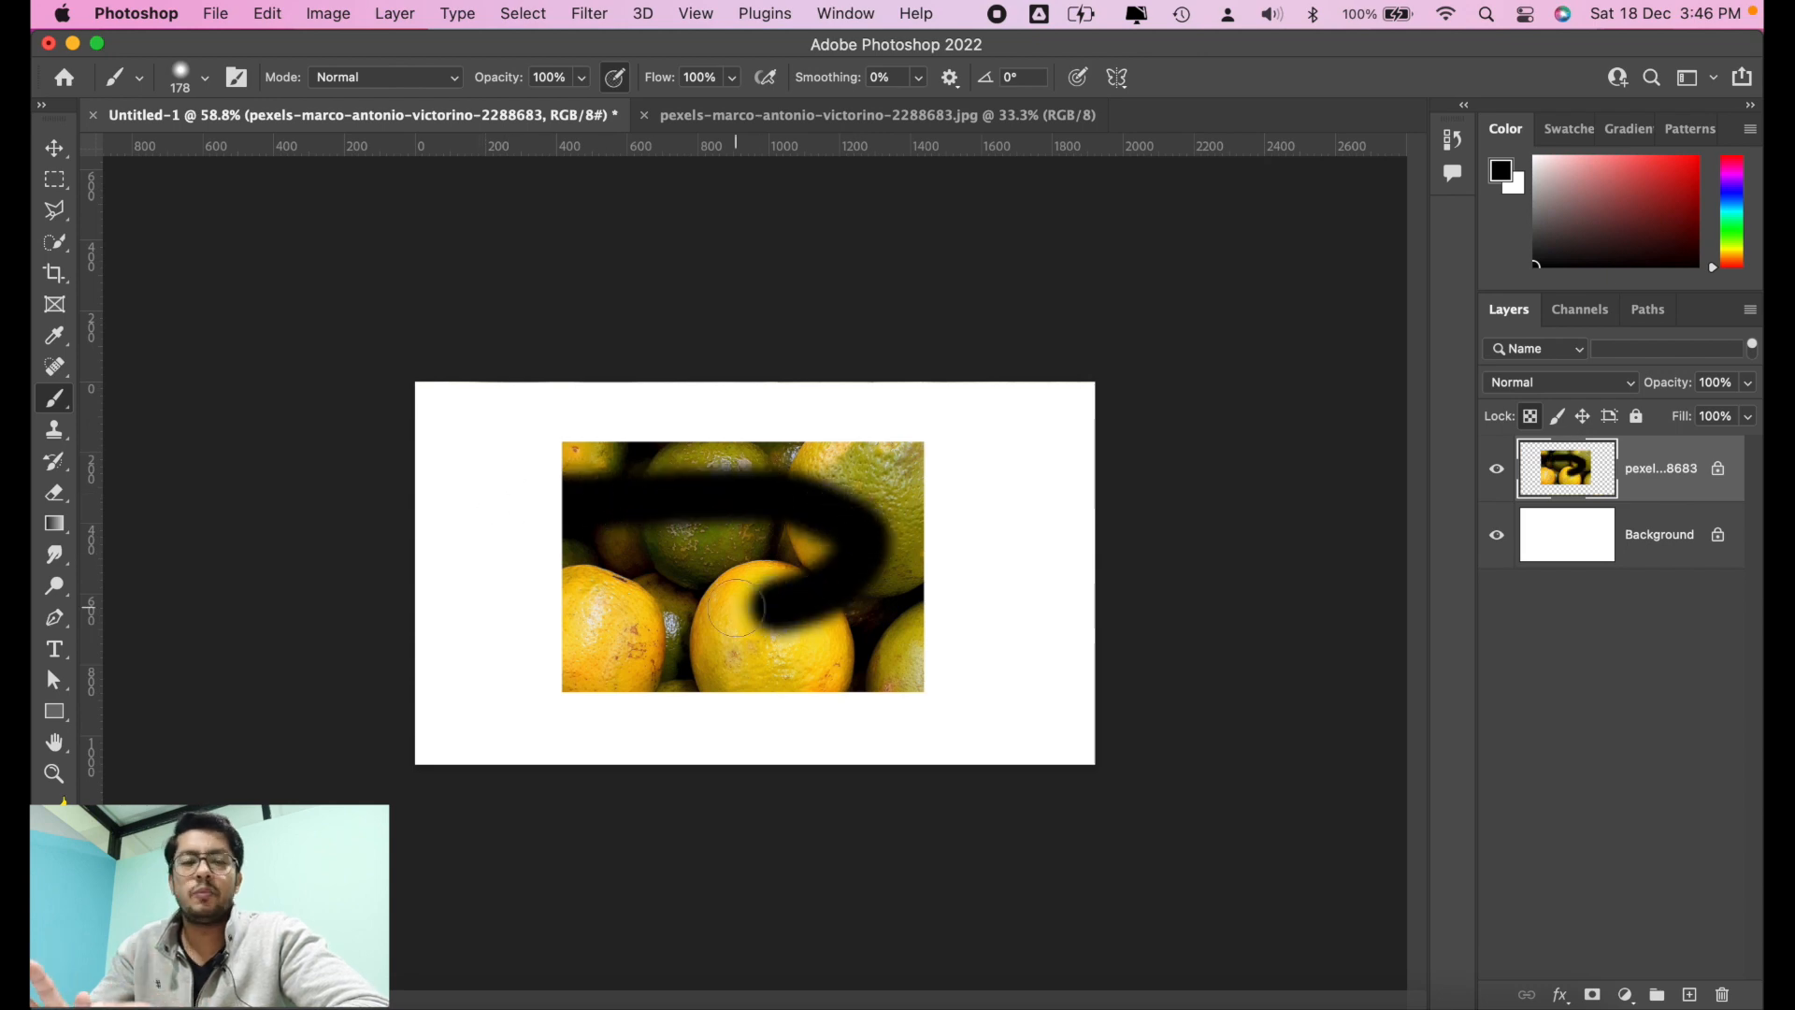
Step: Undo the black brush stroke and unlock the oranges layer's transparent pixels
{"action": "key", "text": "super+z"}
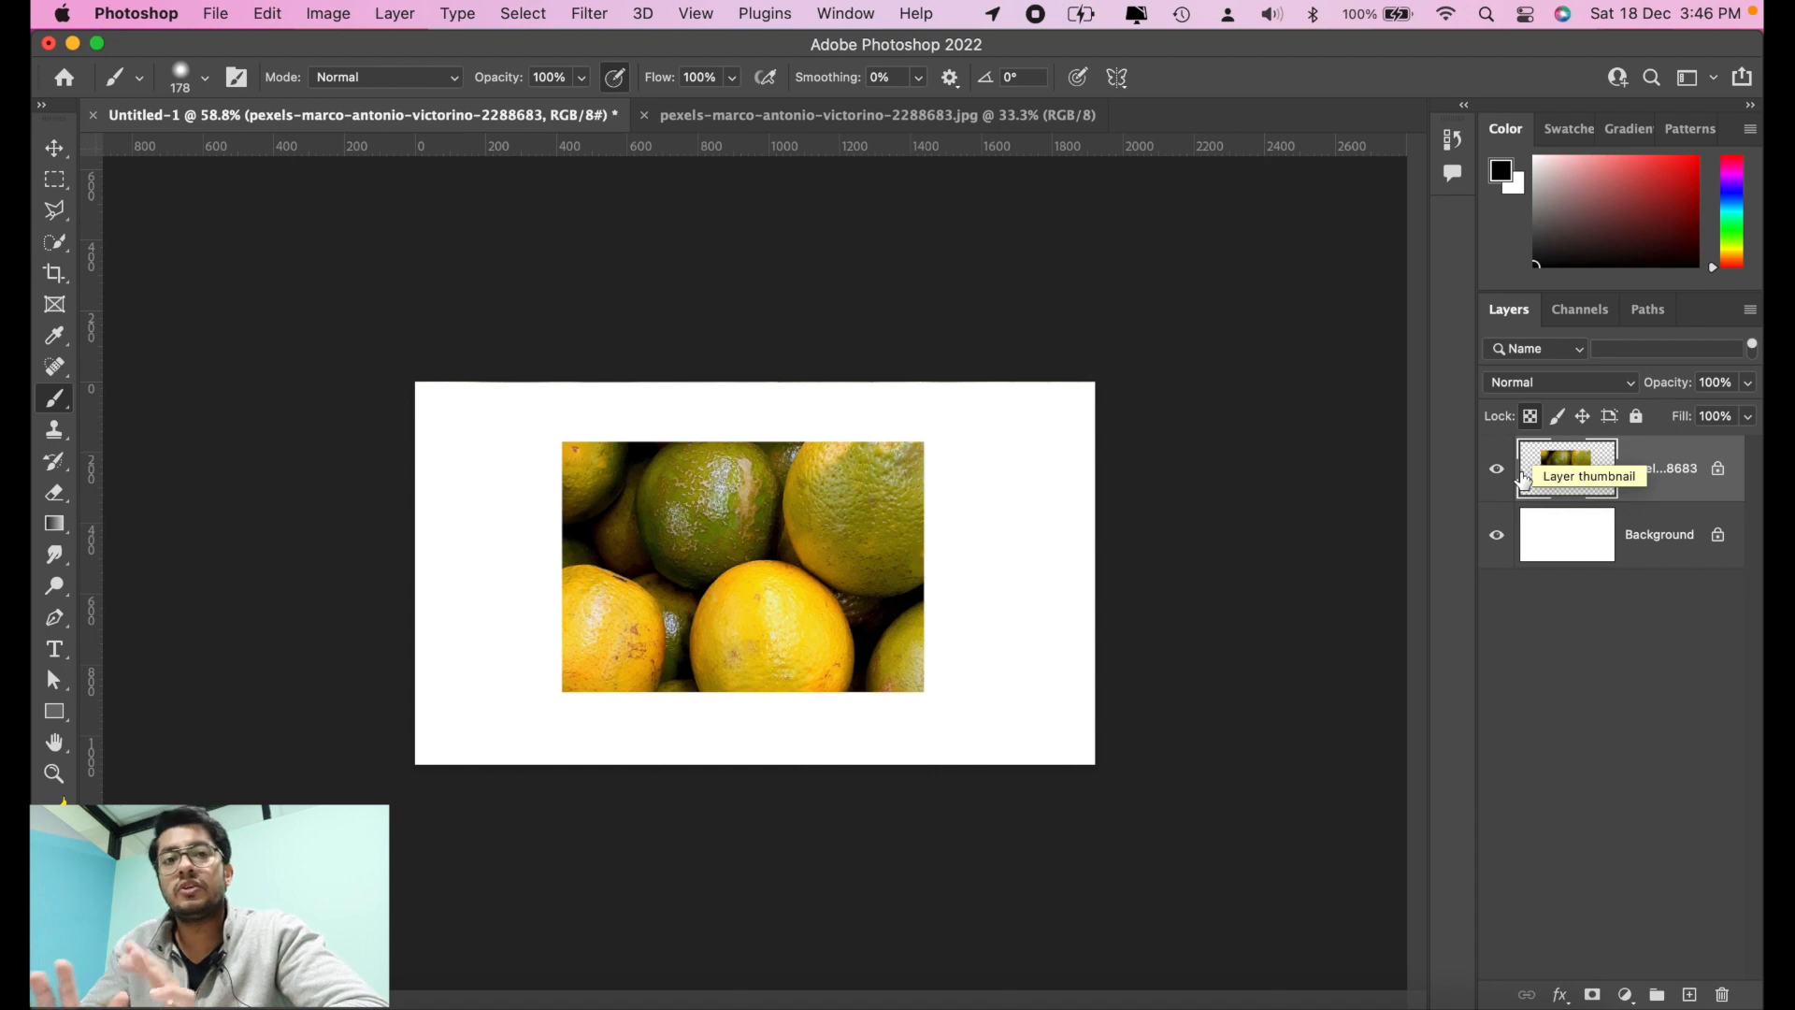
{"action": "left_click", "coordinate": [1533, 418]}
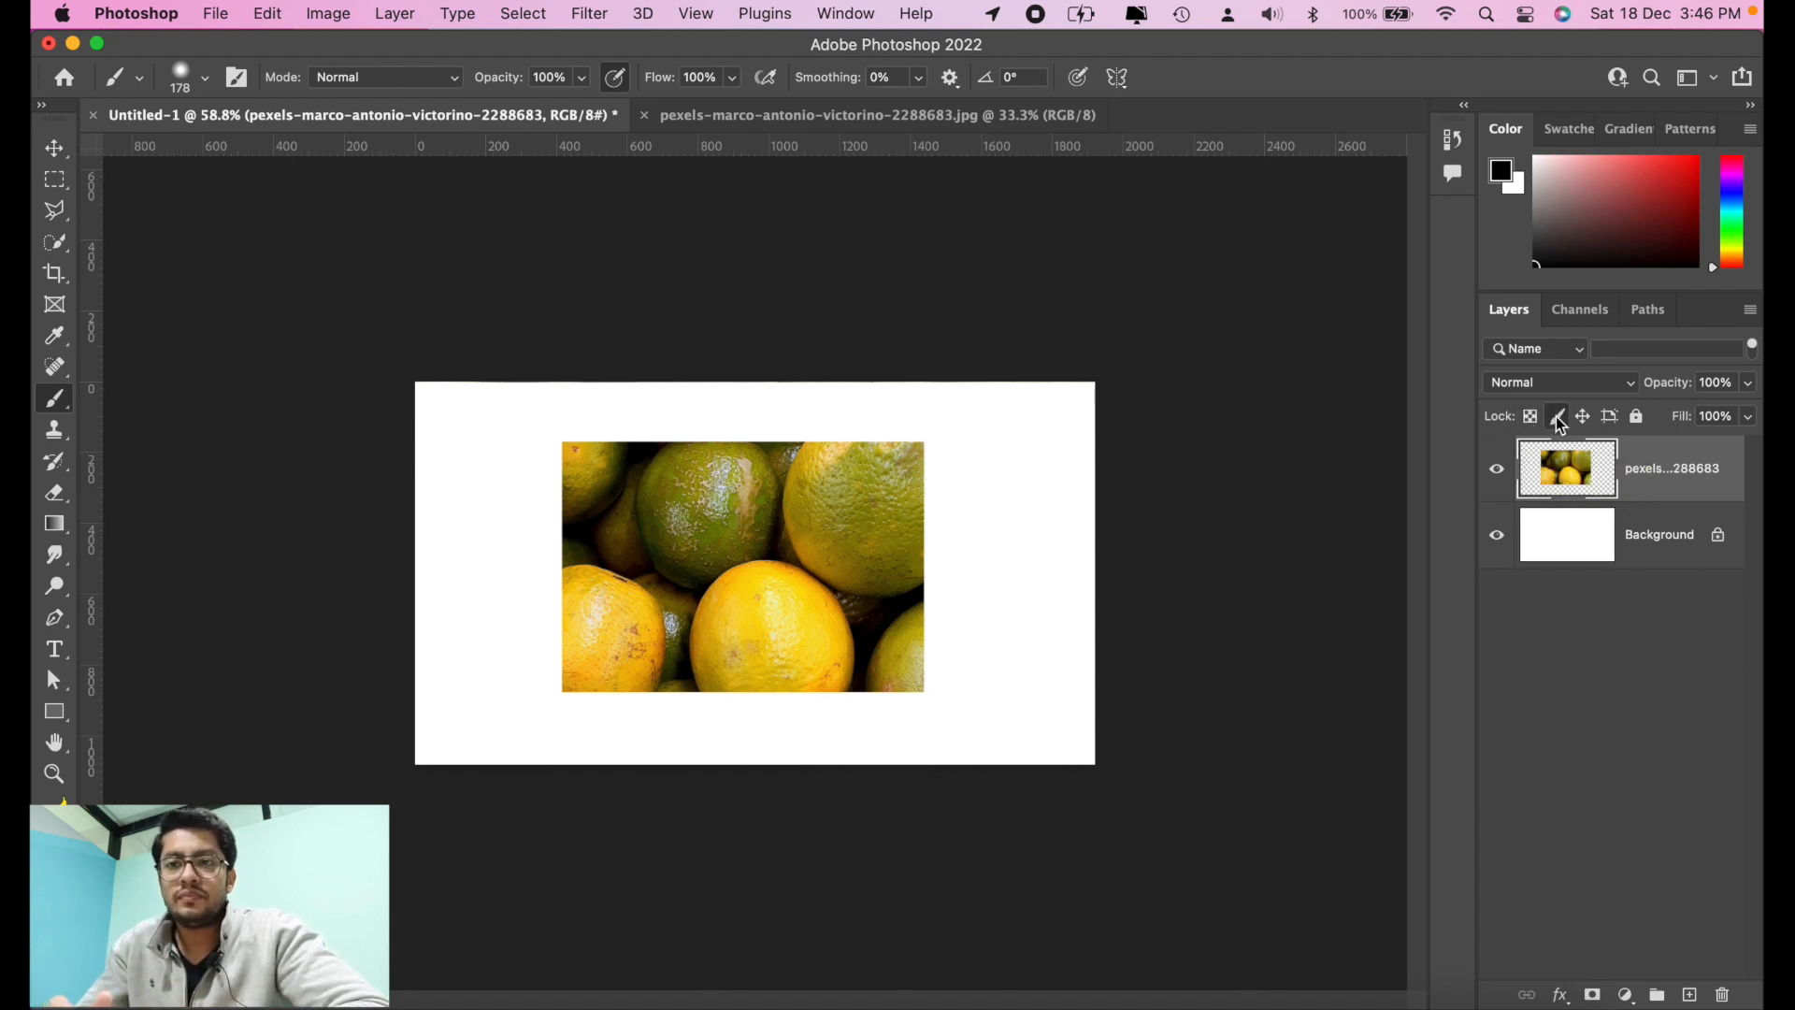
Step: Lock the oranges layer's image pixels and test the lock by moving the photo around the canvas with the Move tool
{"action": "left_click", "coordinate": [1557, 420]}
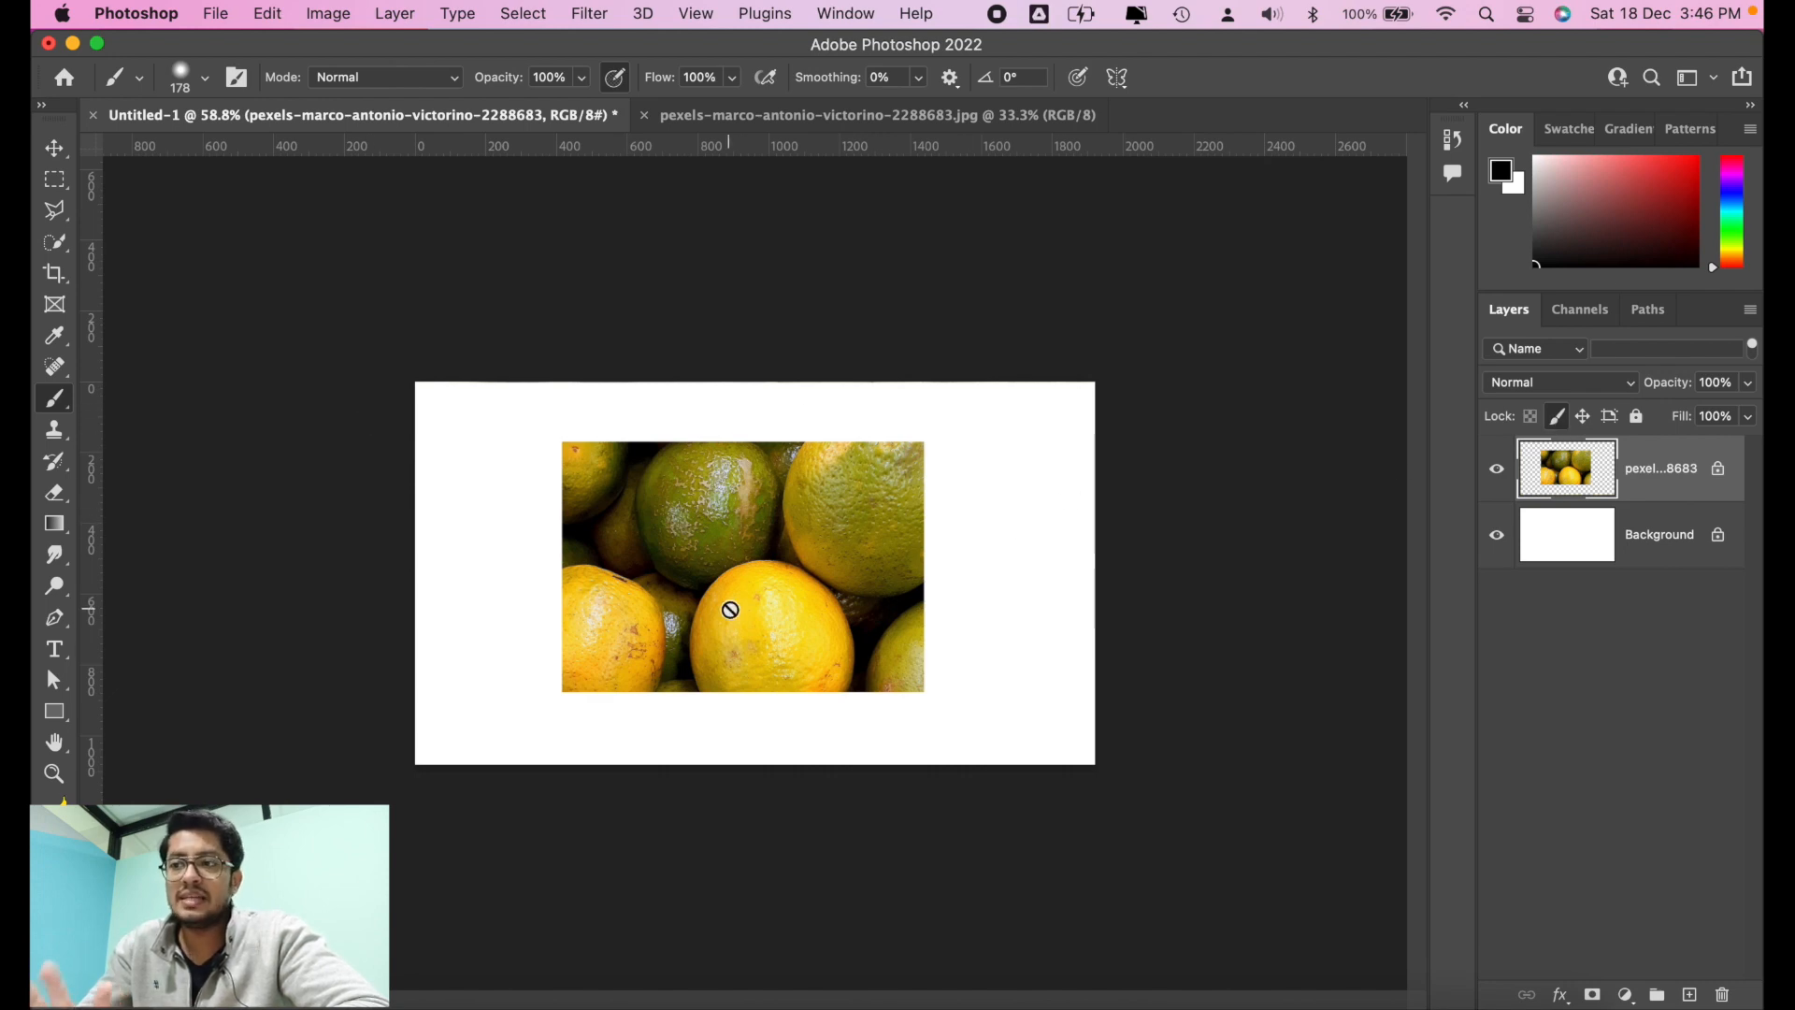
{"action": "left_click", "coordinate": [54, 147]}
{"action": "mouse_move", "coordinate": [906, 598]}
{"action": "left_mouse_down"}
{"action": "mouse_move", "coordinate": [797, 626]}
{"action": "mouse_move", "coordinate": [893, 544]}
{"action": "mouse_move", "coordinate": [894, 621]}
{"action": "mouse_move", "coordinate": [836, 597]}
{"action": "left_mouse_up"}
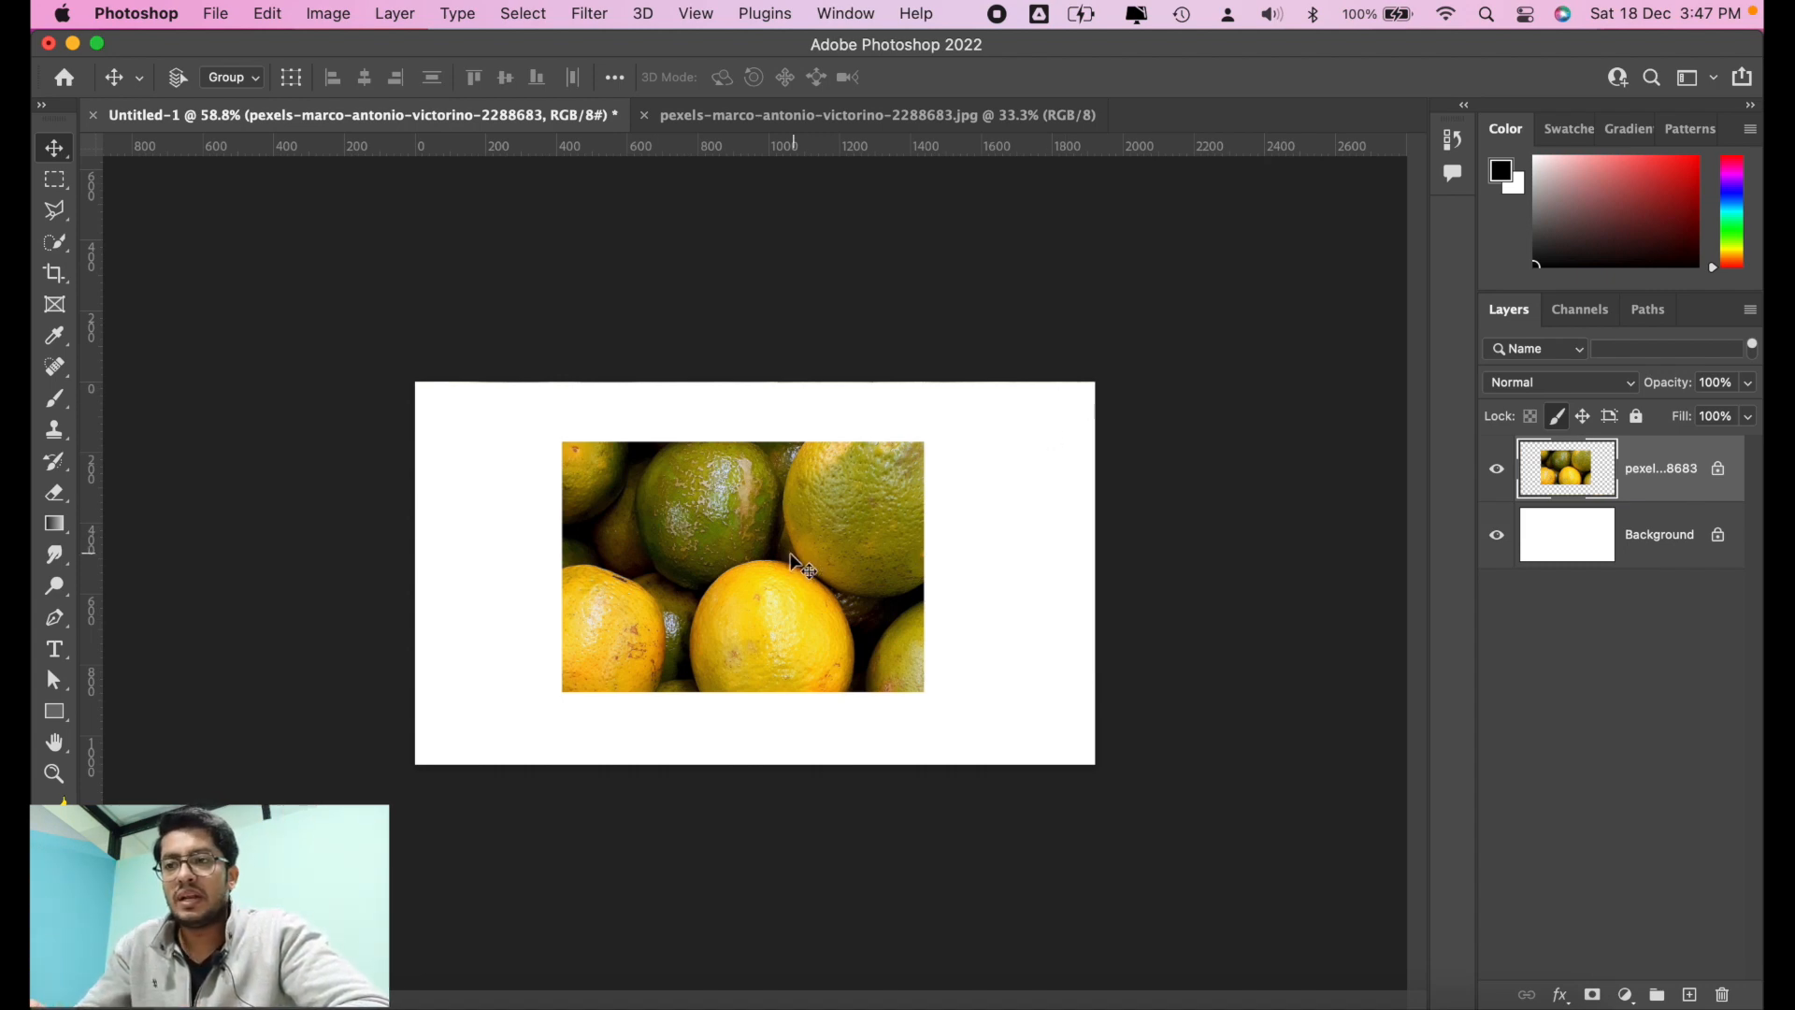
{"action": "mouse_move", "coordinate": [790, 545]}
{"action": "left_mouse_down"}
{"action": "mouse_move", "coordinate": [850, 477]}
{"action": "mouse_move", "coordinate": [743, 603]}
{"action": "mouse_move", "coordinate": [792, 549]}
{"action": "left_mouse_up"}
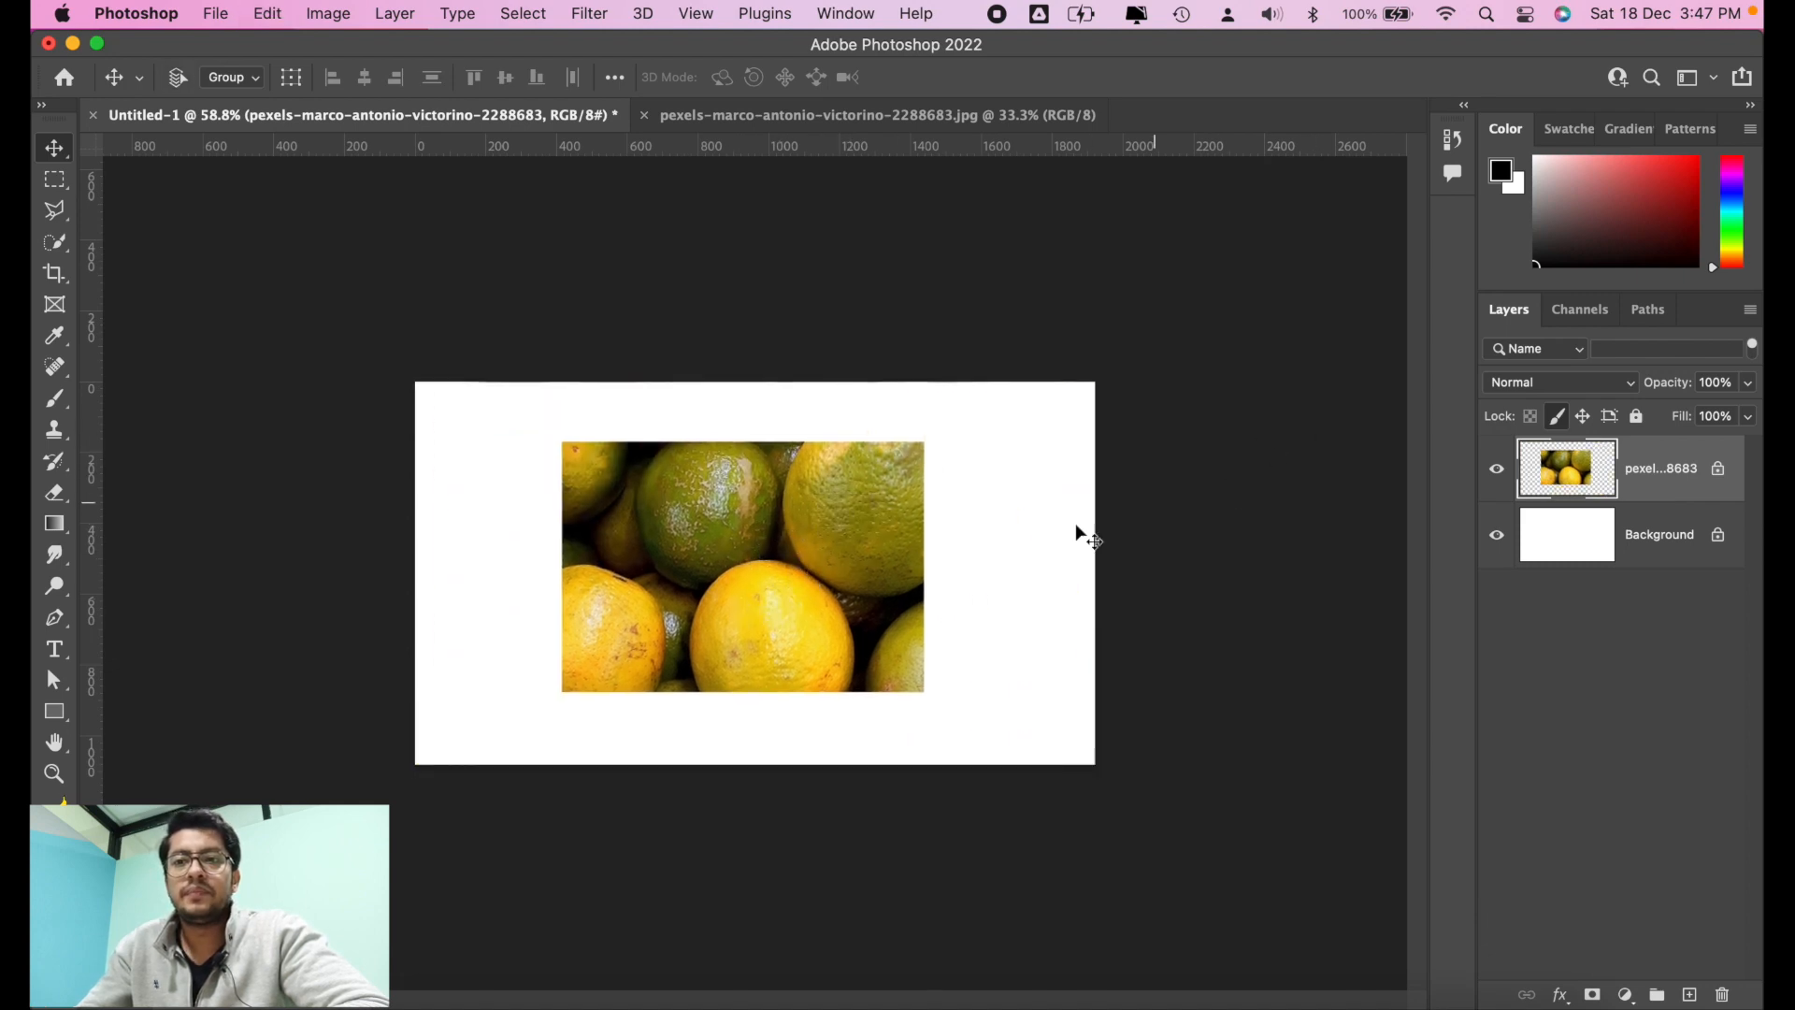
Step: Scale the oranges layer up to 114.69% with Free Transform, keeping its proportions and centre
{"action": "key", "text": "super+t"}
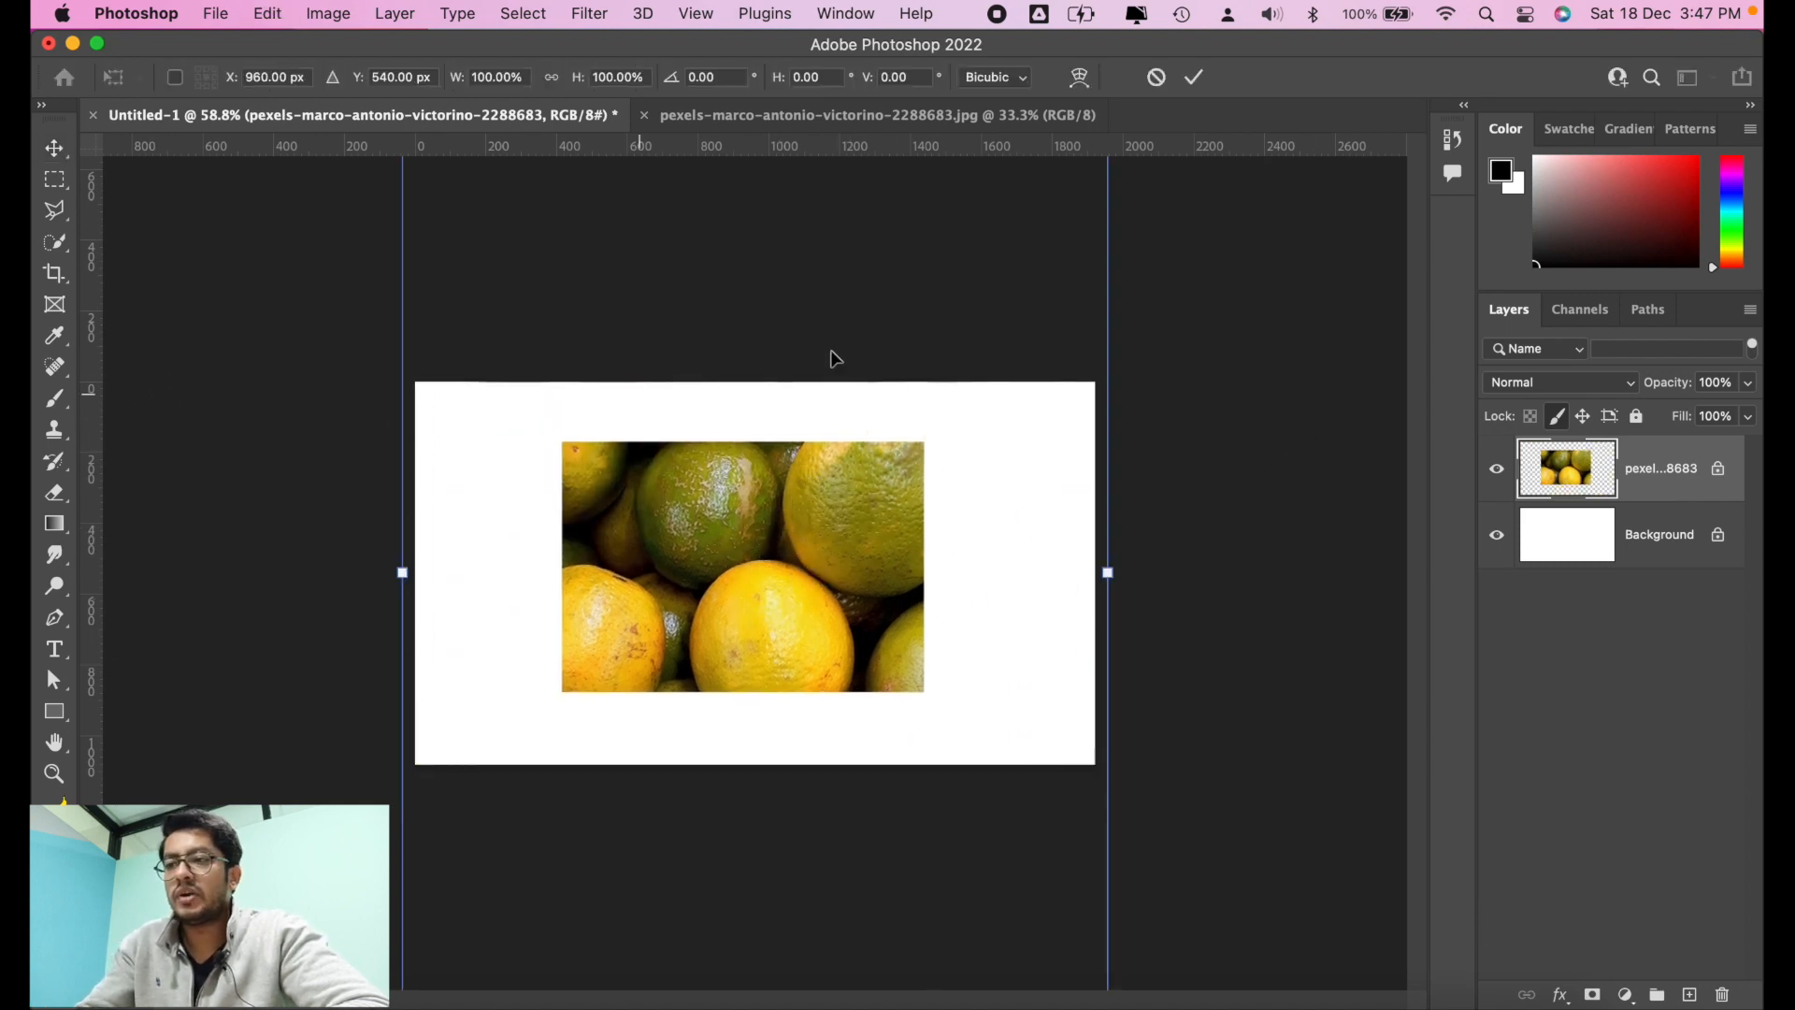
{"action": "key", "text": "super+0"}
{"action": "key", "text": "Escape"}
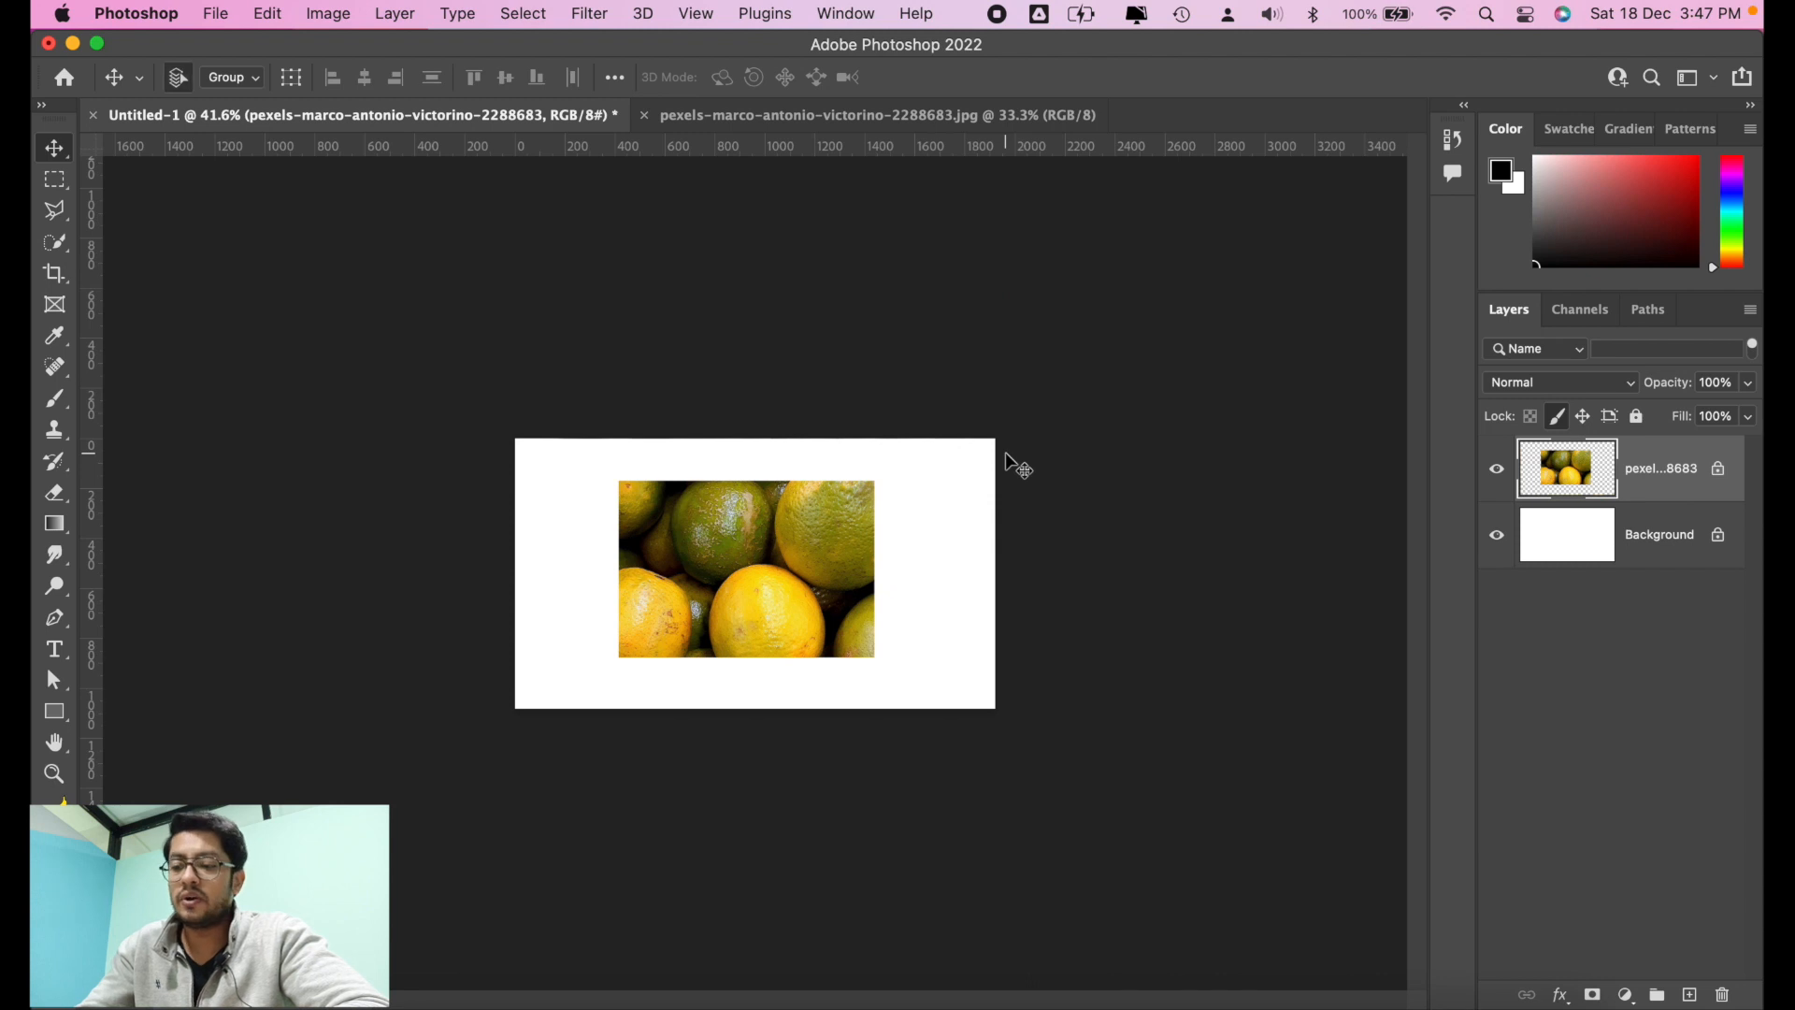
{"action": "key", "text": "super+t"}
{"action": "left_click_drag", "start_coordinate": [1003, 240], "coordinate": [1057, 213]}
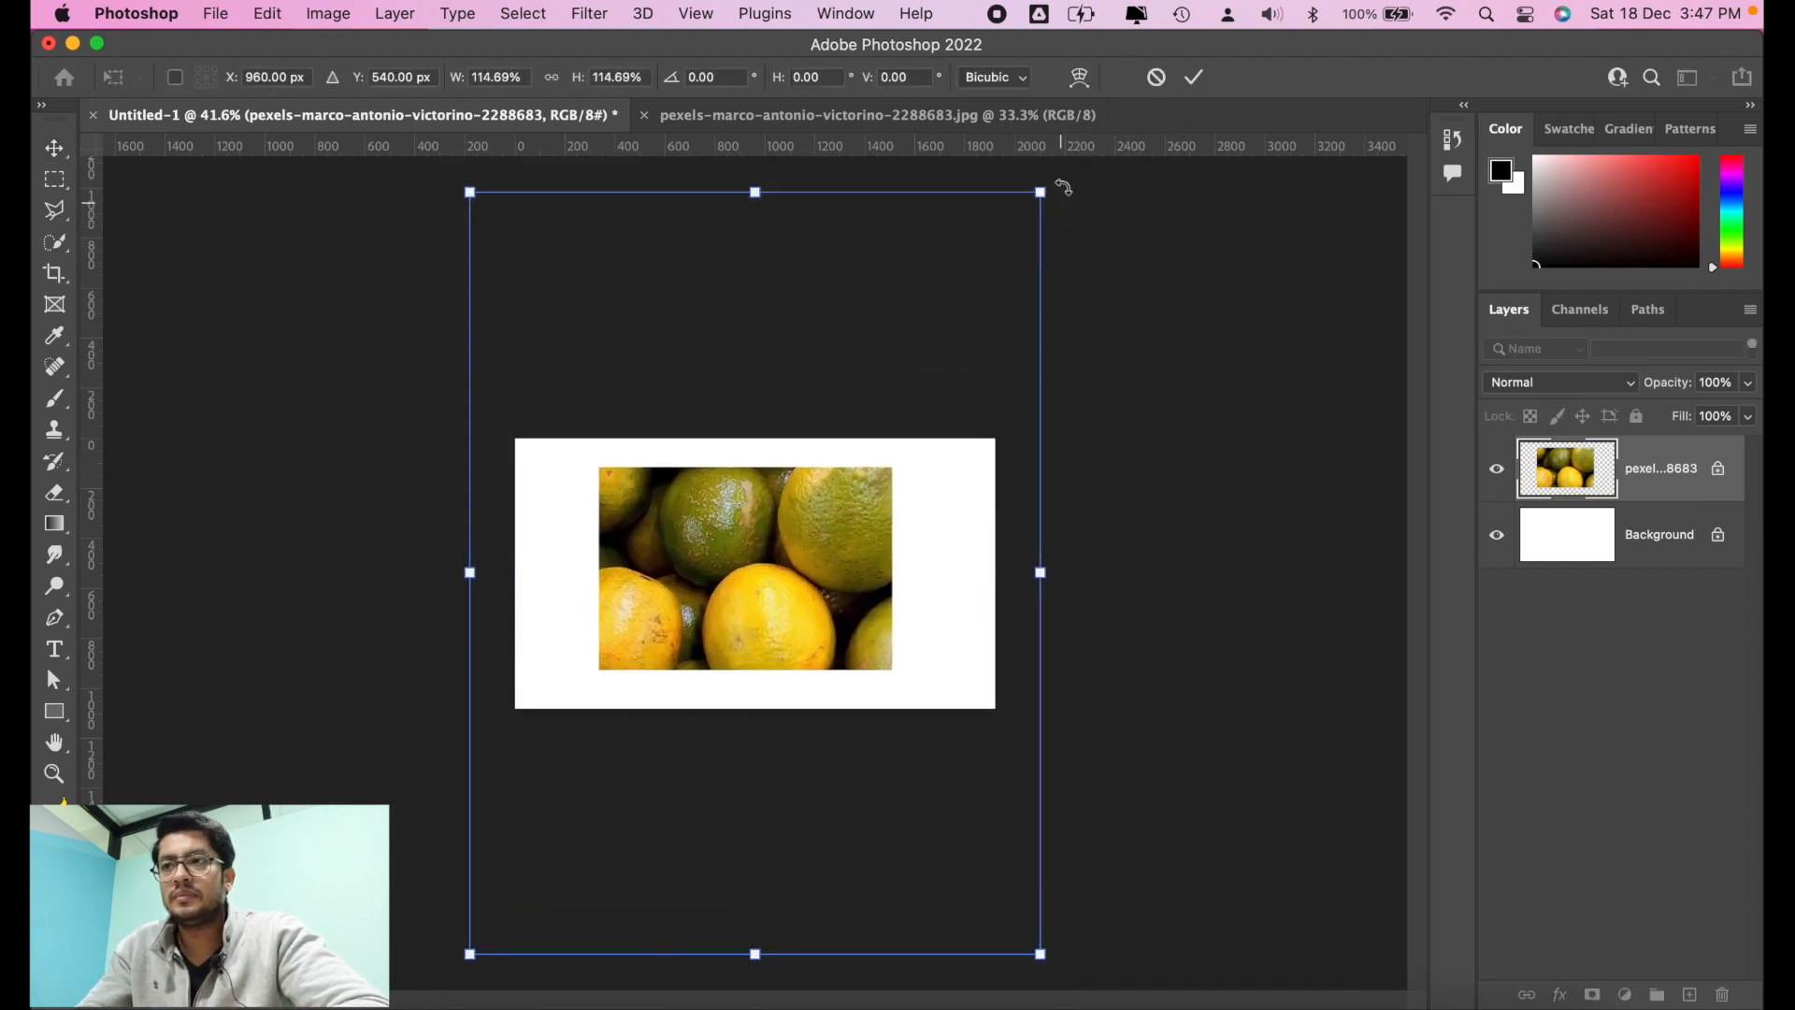
{"action": "key", "text": "Return"}
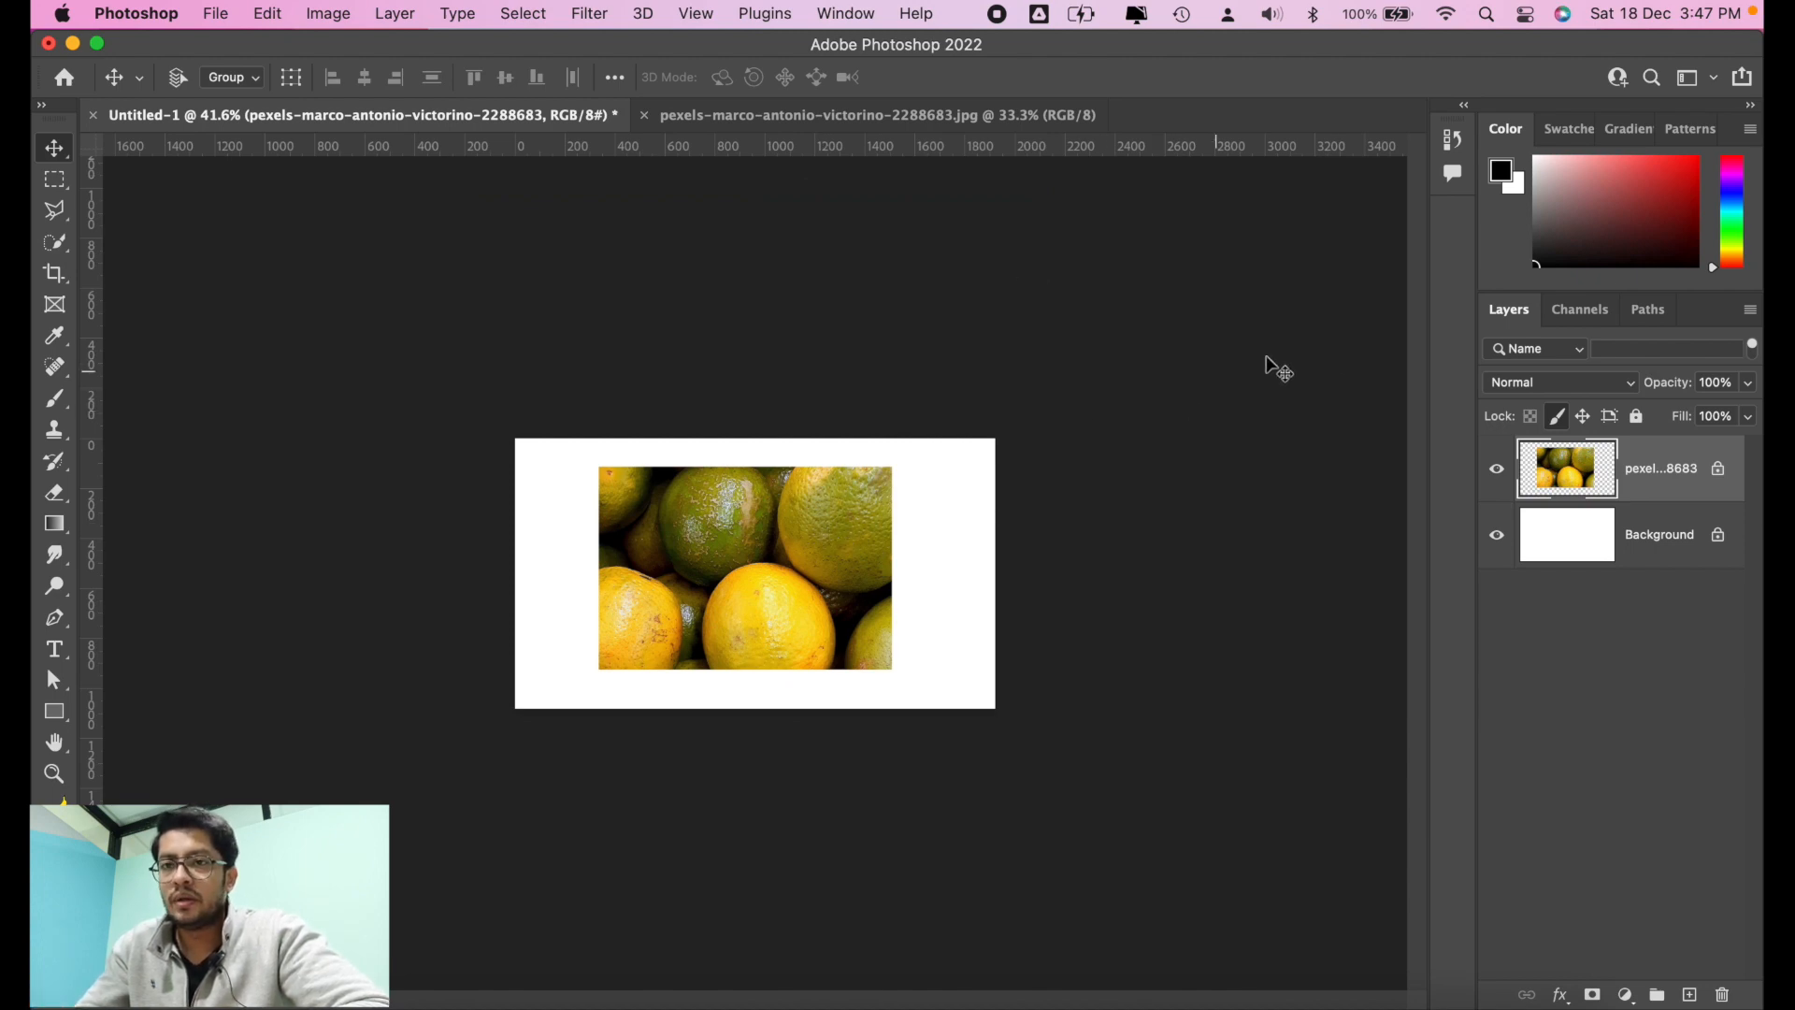
Step: Try to paint on the oranges layer with the Brush tool, dismiss the alert, and unlock the layer's image pixels
{"action": "left_click", "coordinate": [55, 399]}
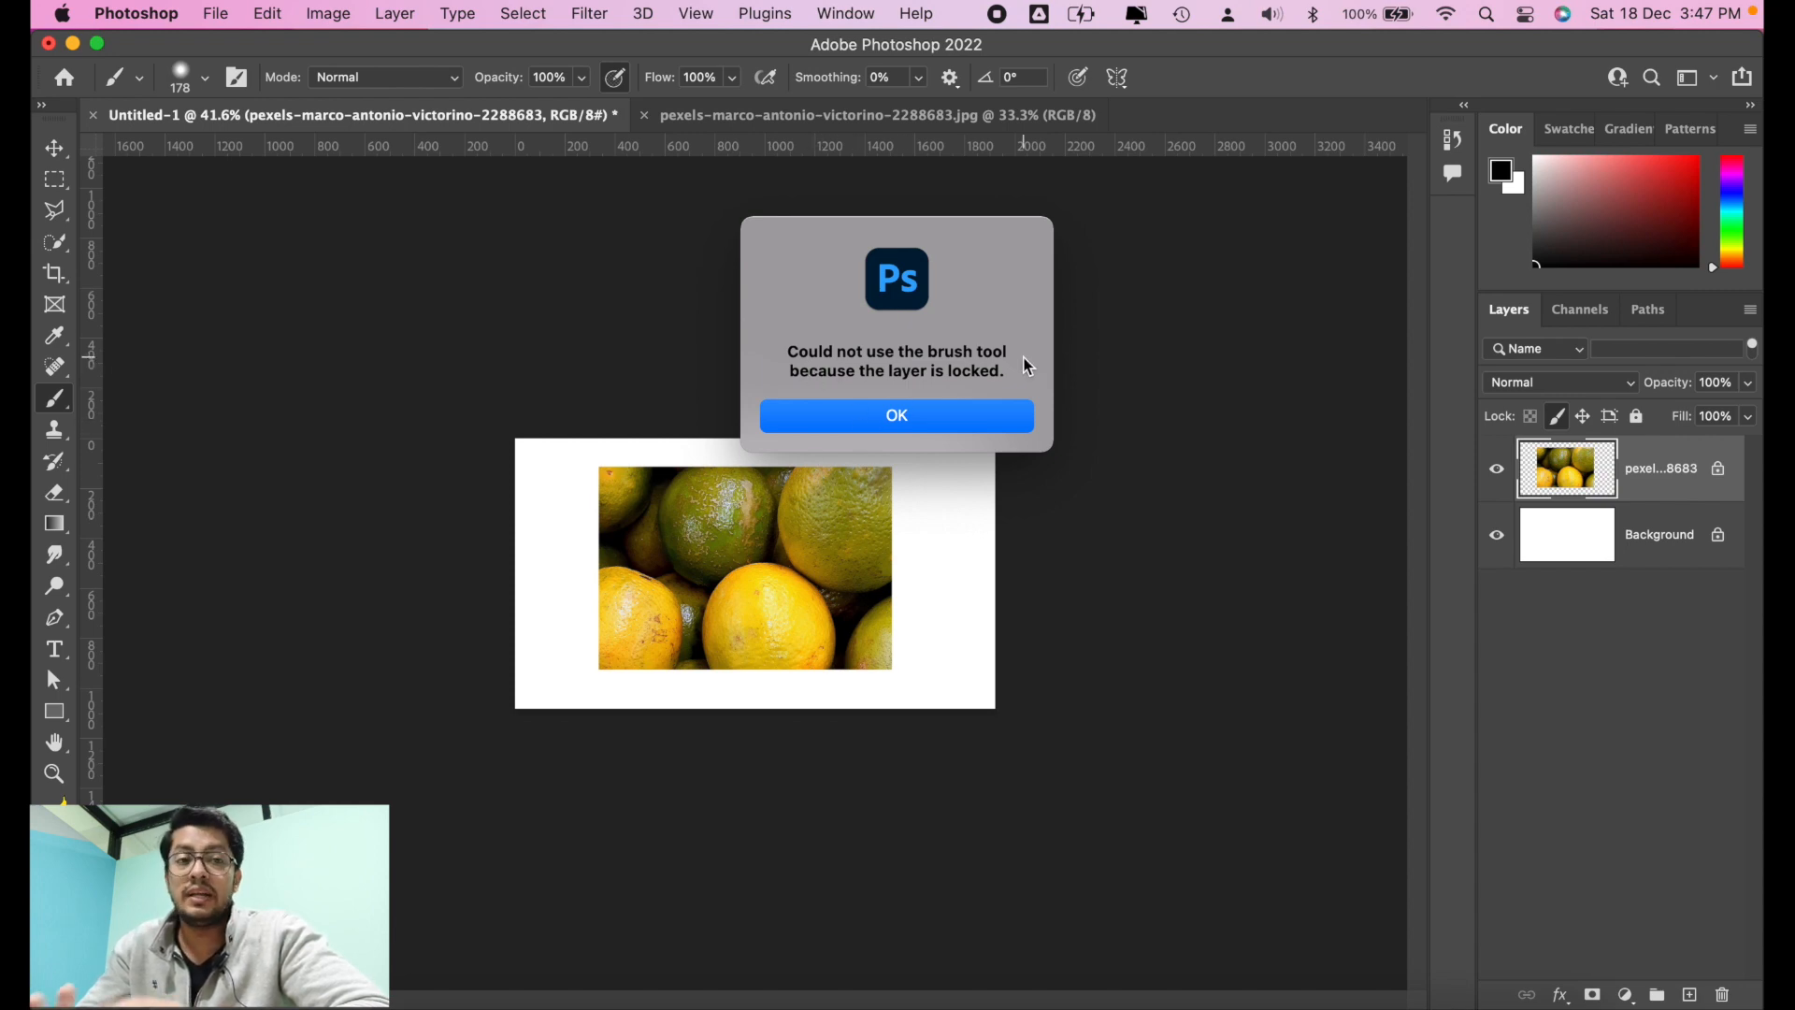
{"action": "left_click", "coordinate": [978, 419]}
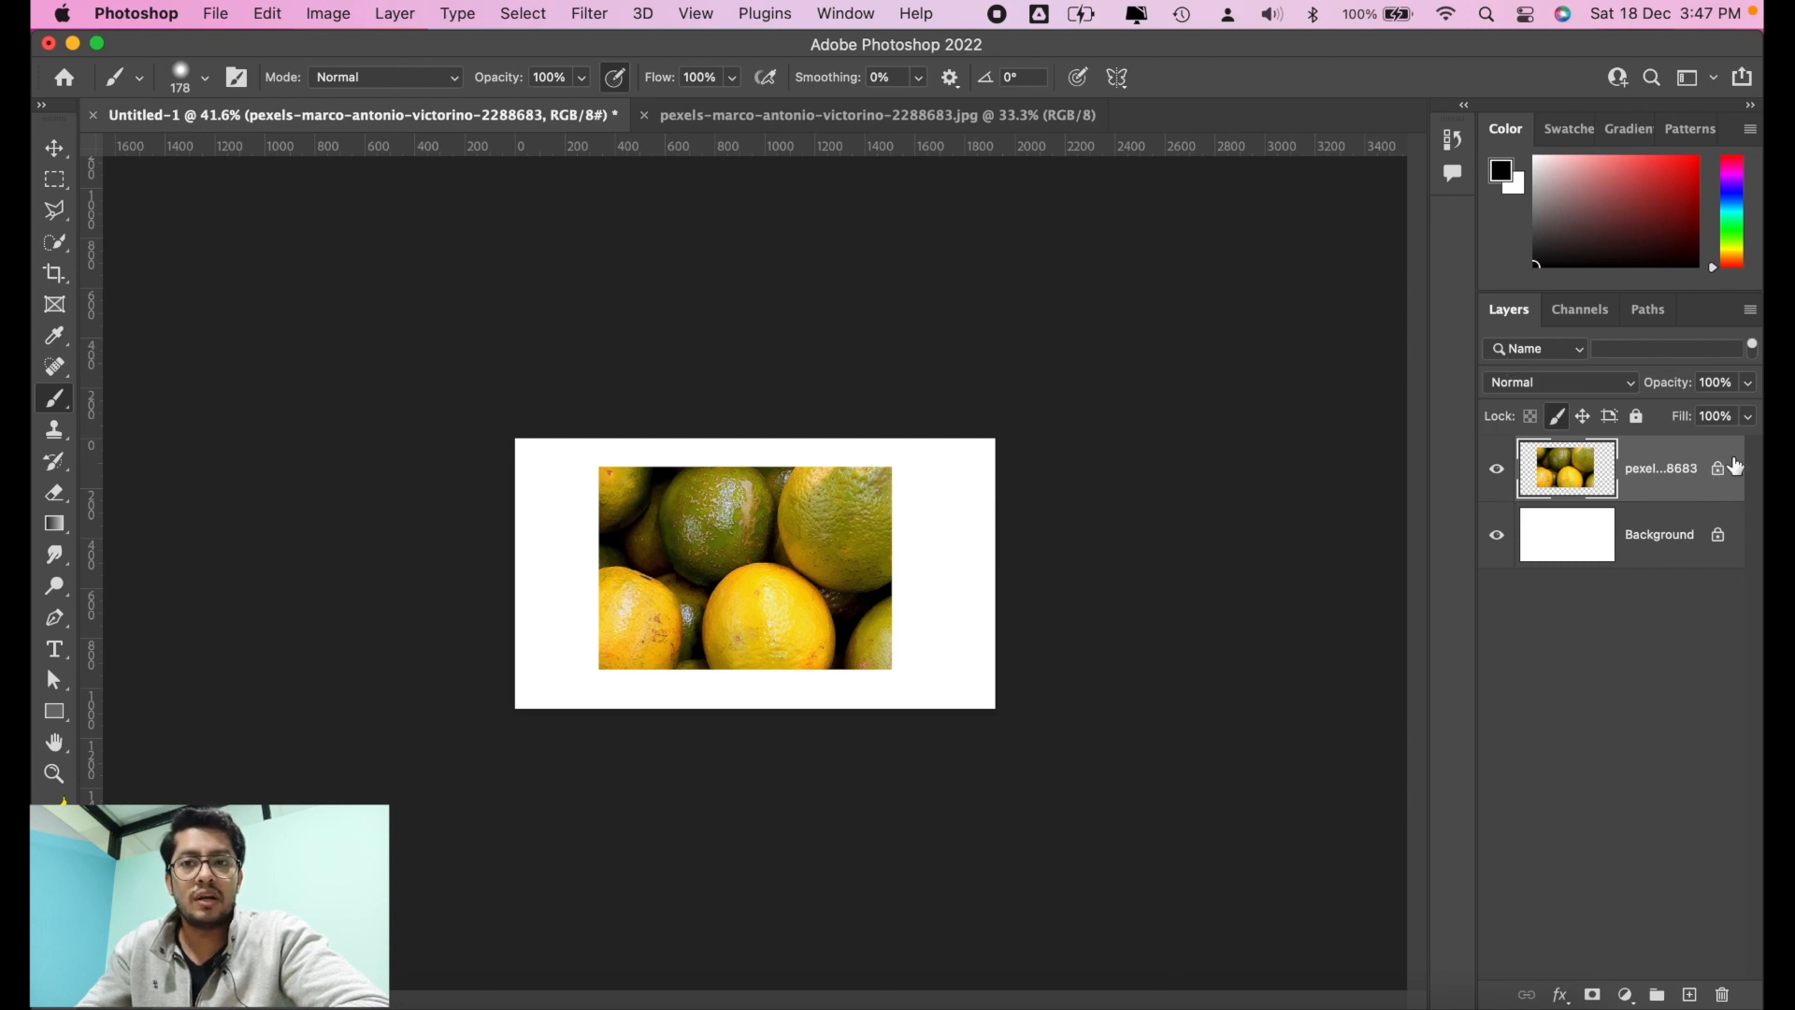
{"action": "left_click", "coordinate": [1562, 419]}
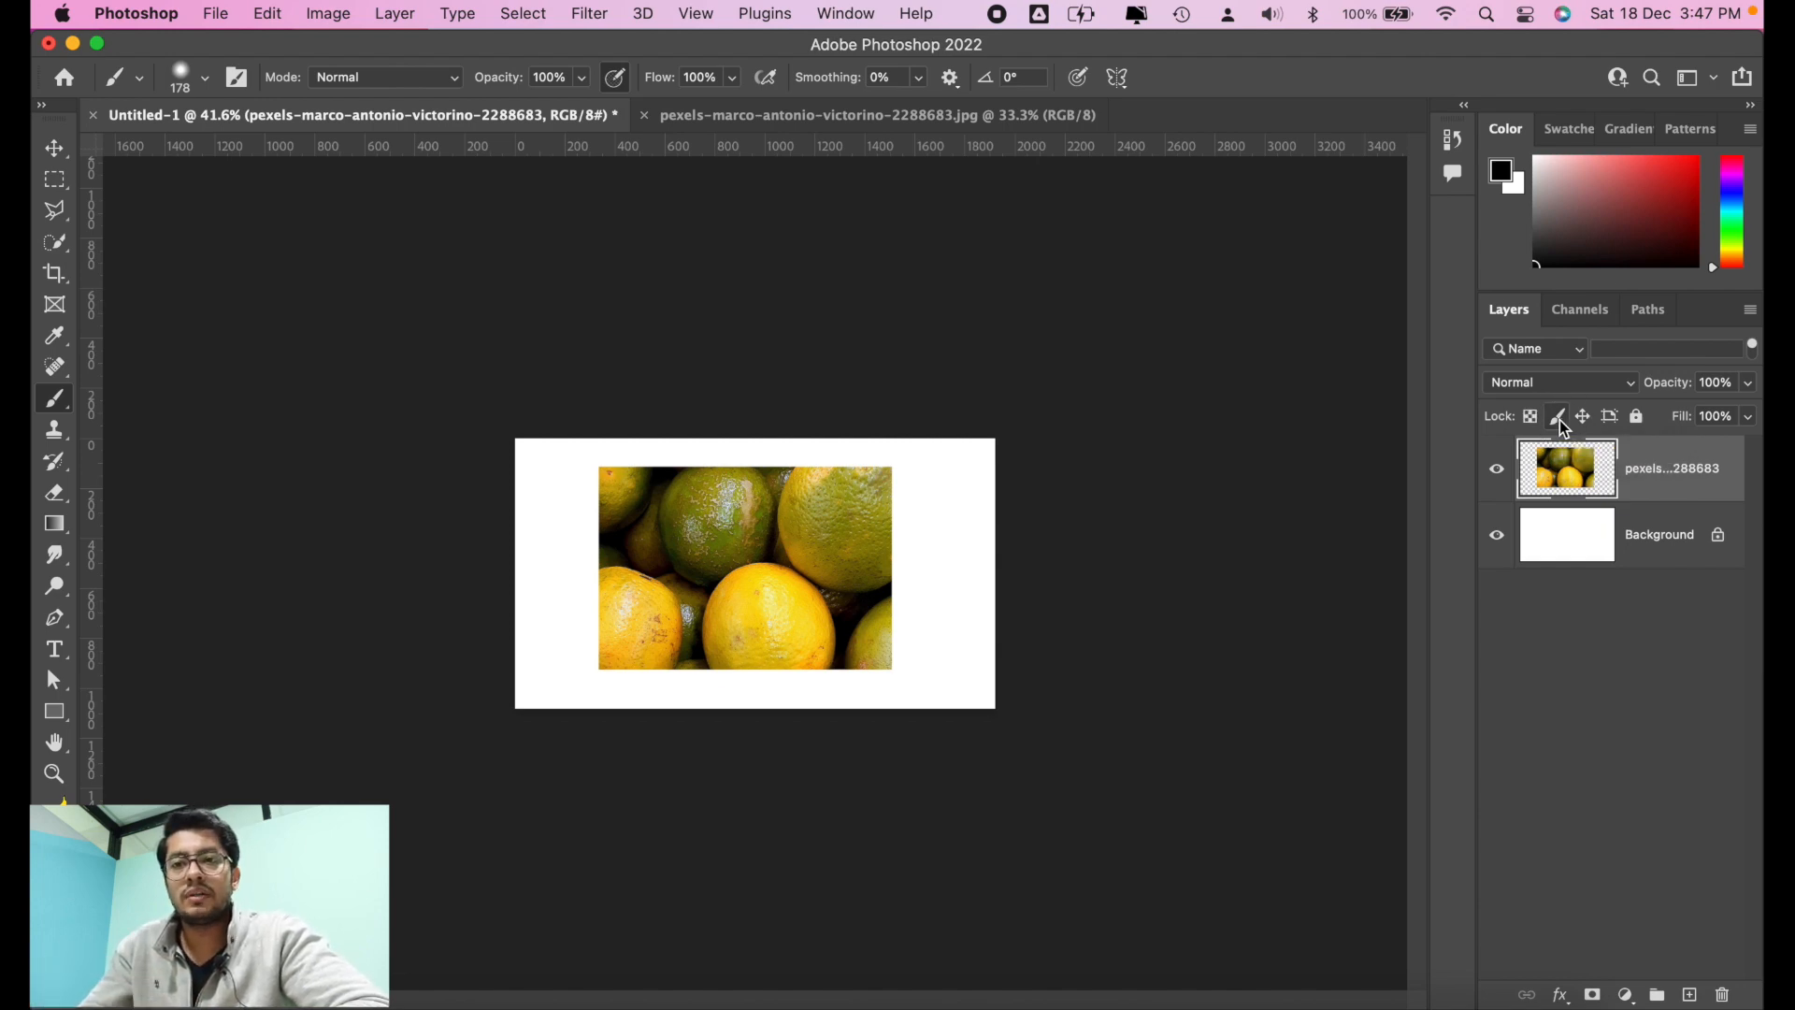
Step: Lock the oranges layer's transparent pixels and test it with a black brush stroke inside the photo, undoing the stroke
{"action": "left_click", "coordinate": [1534, 425]}
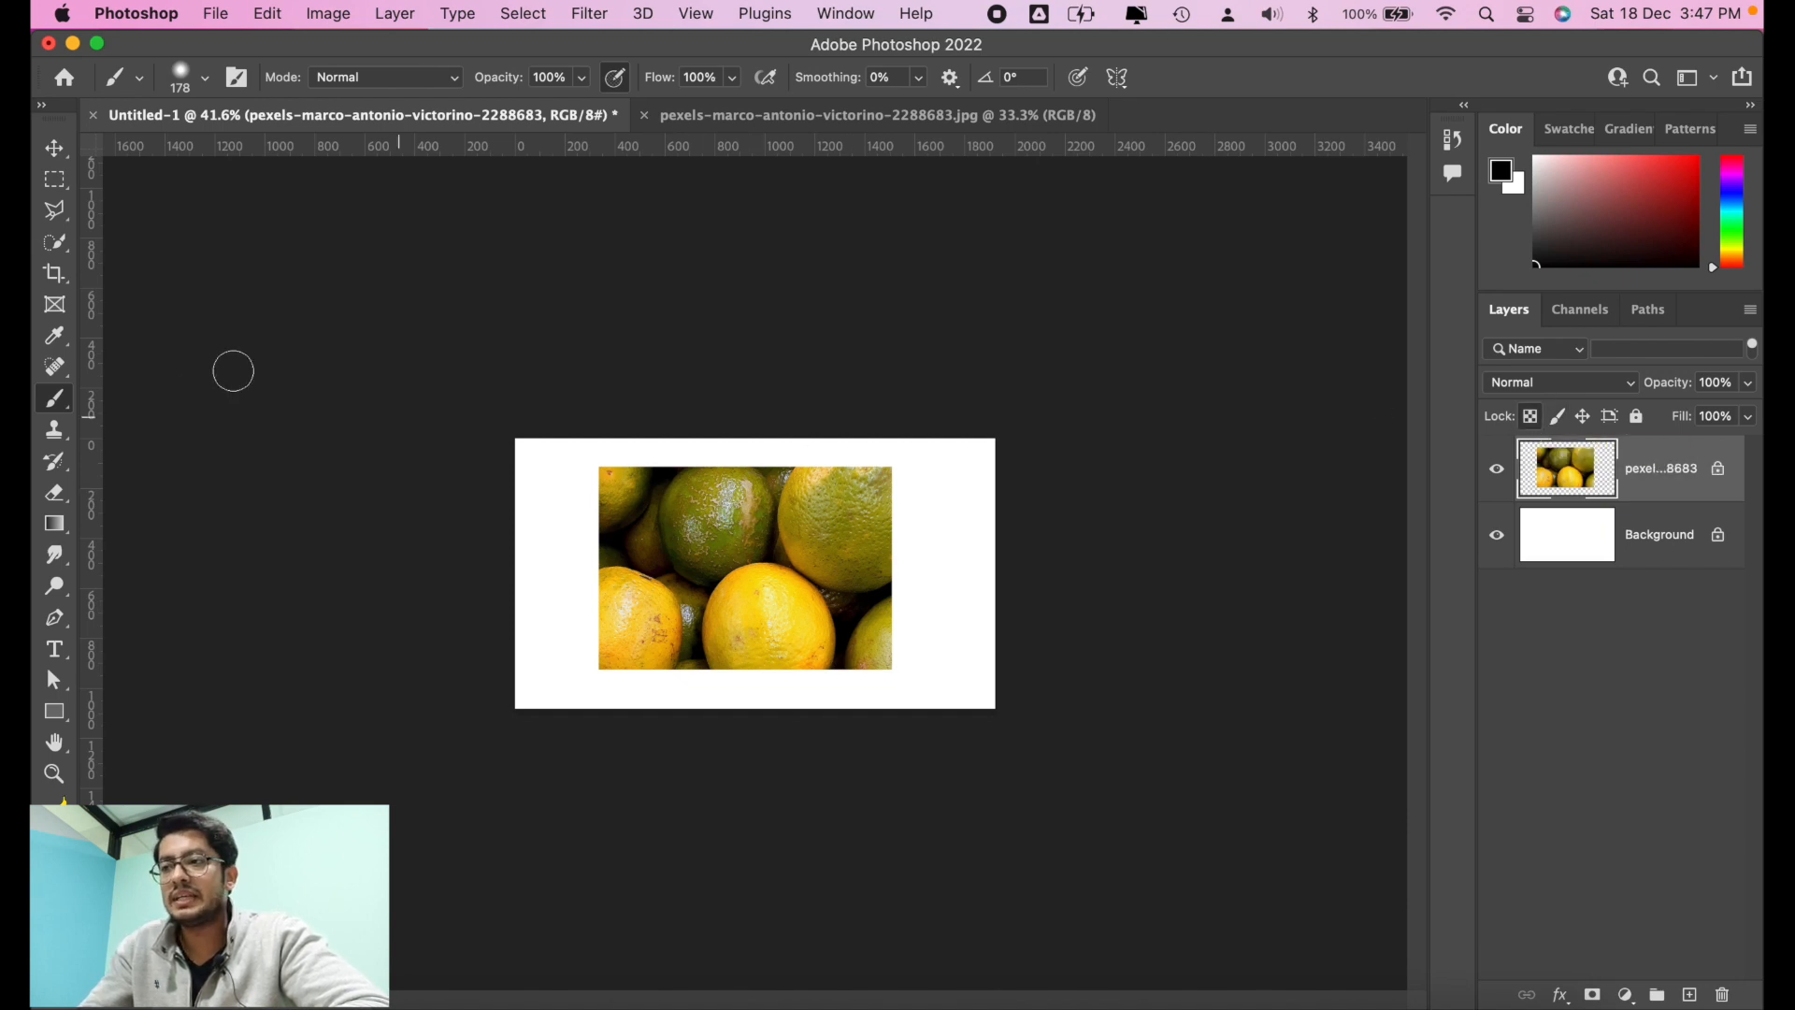
{"action": "left_click_drag", "start_coordinate": [676, 506], "coordinate": [860, 557]}
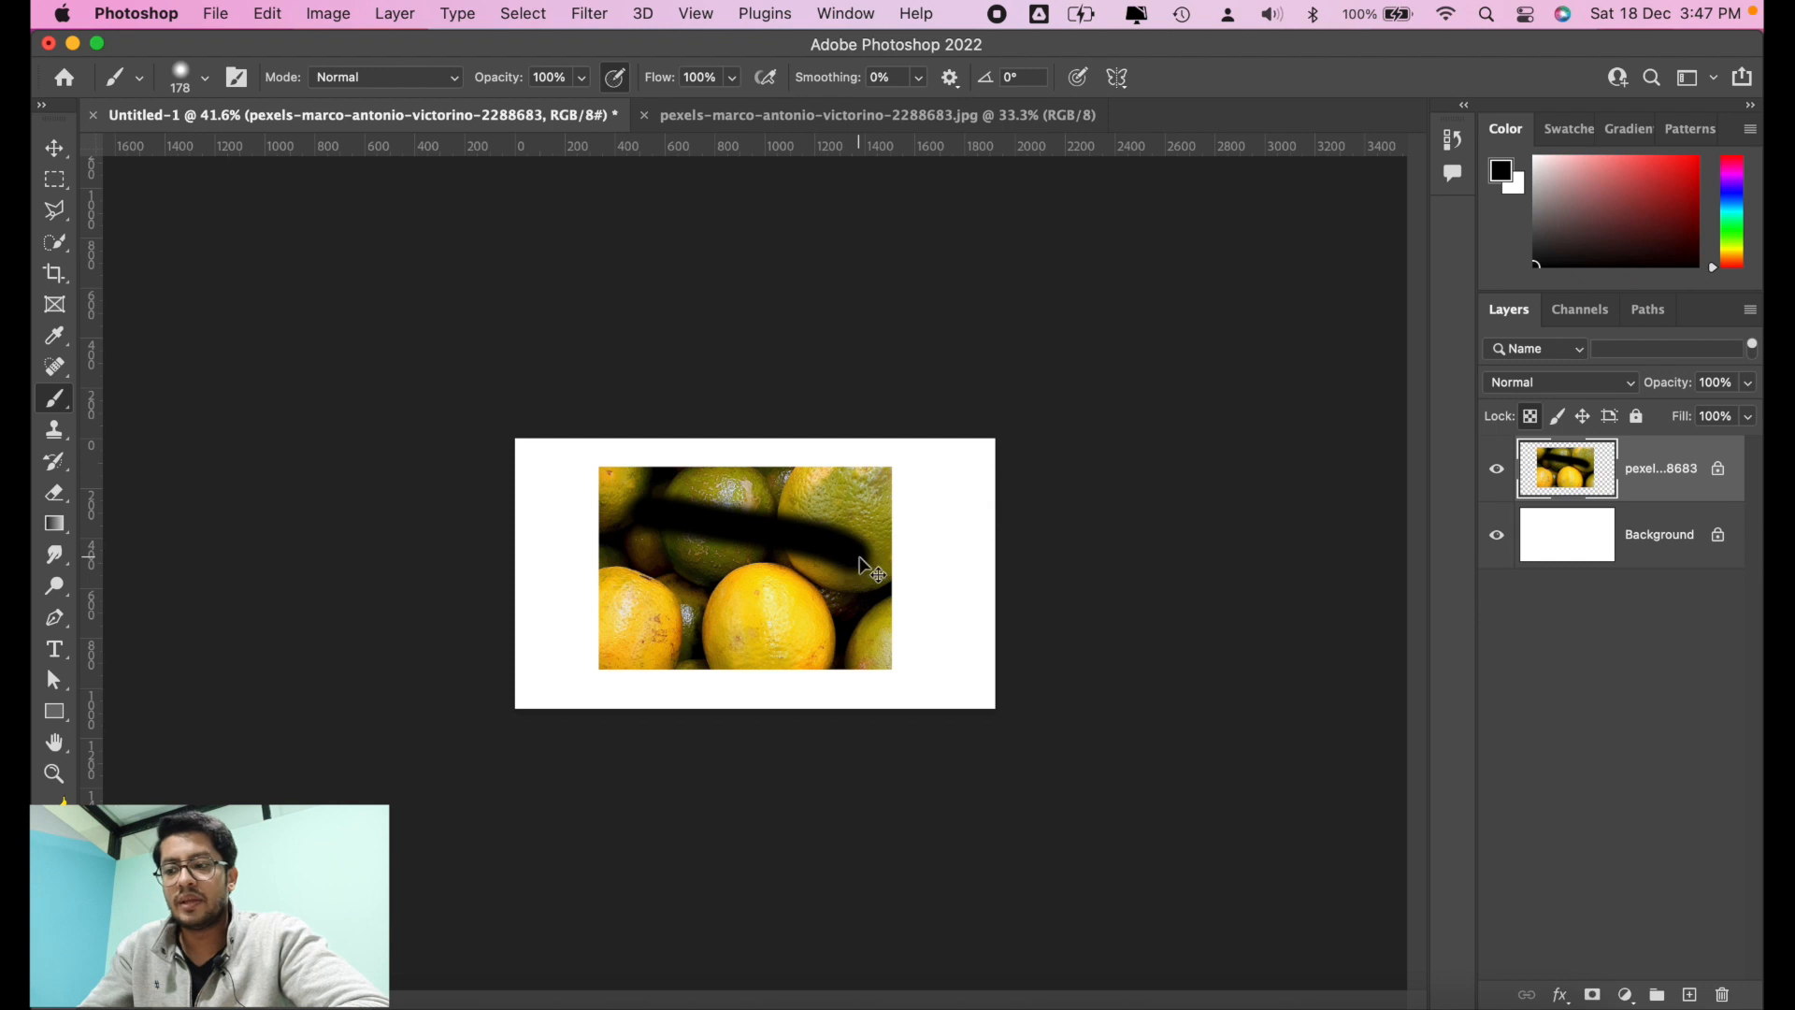
{"action": "key", "text": "super+z"}
Step: Try enlarging the oranges layer with Free Transform while its transparent pixels are locked
{"action": "key", "text": "v"}
{"action": "key", "text": "super+t"}
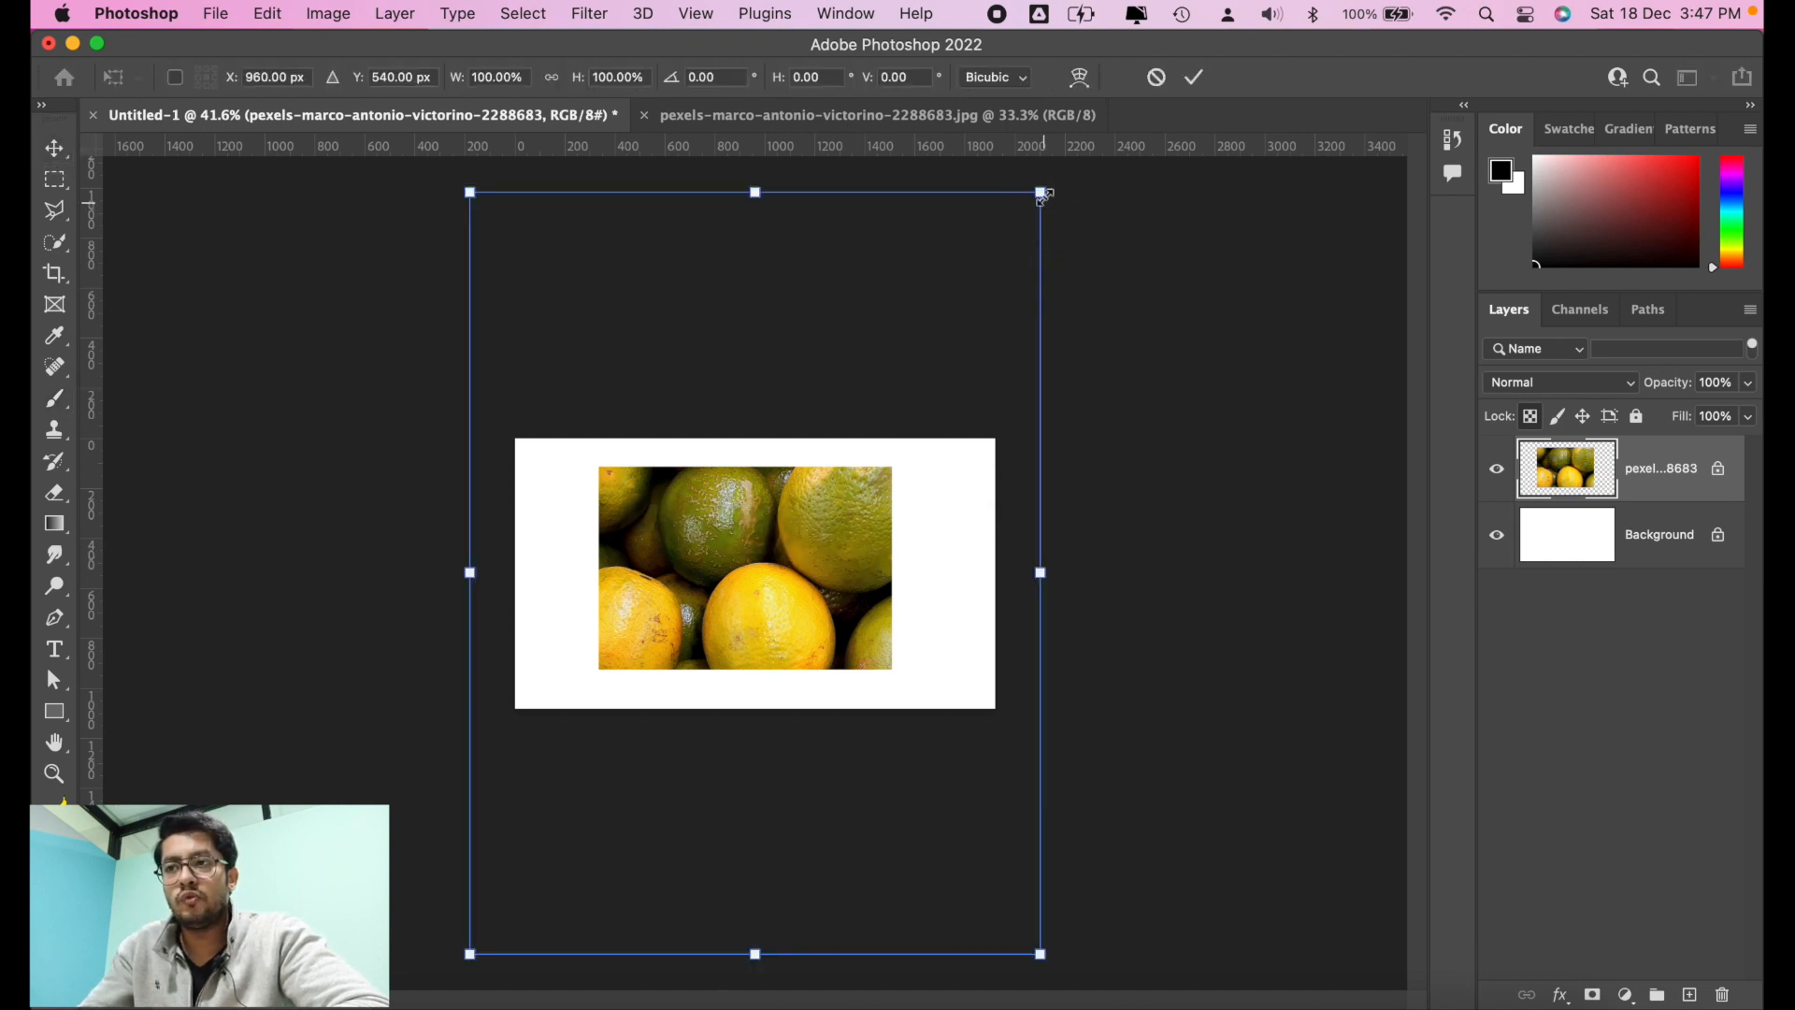
{"action": "left_click_drag", "start_coordinate": [1044, 208], "coordinate": [1106, 180]}
{"action": "key", "text": "Return"}
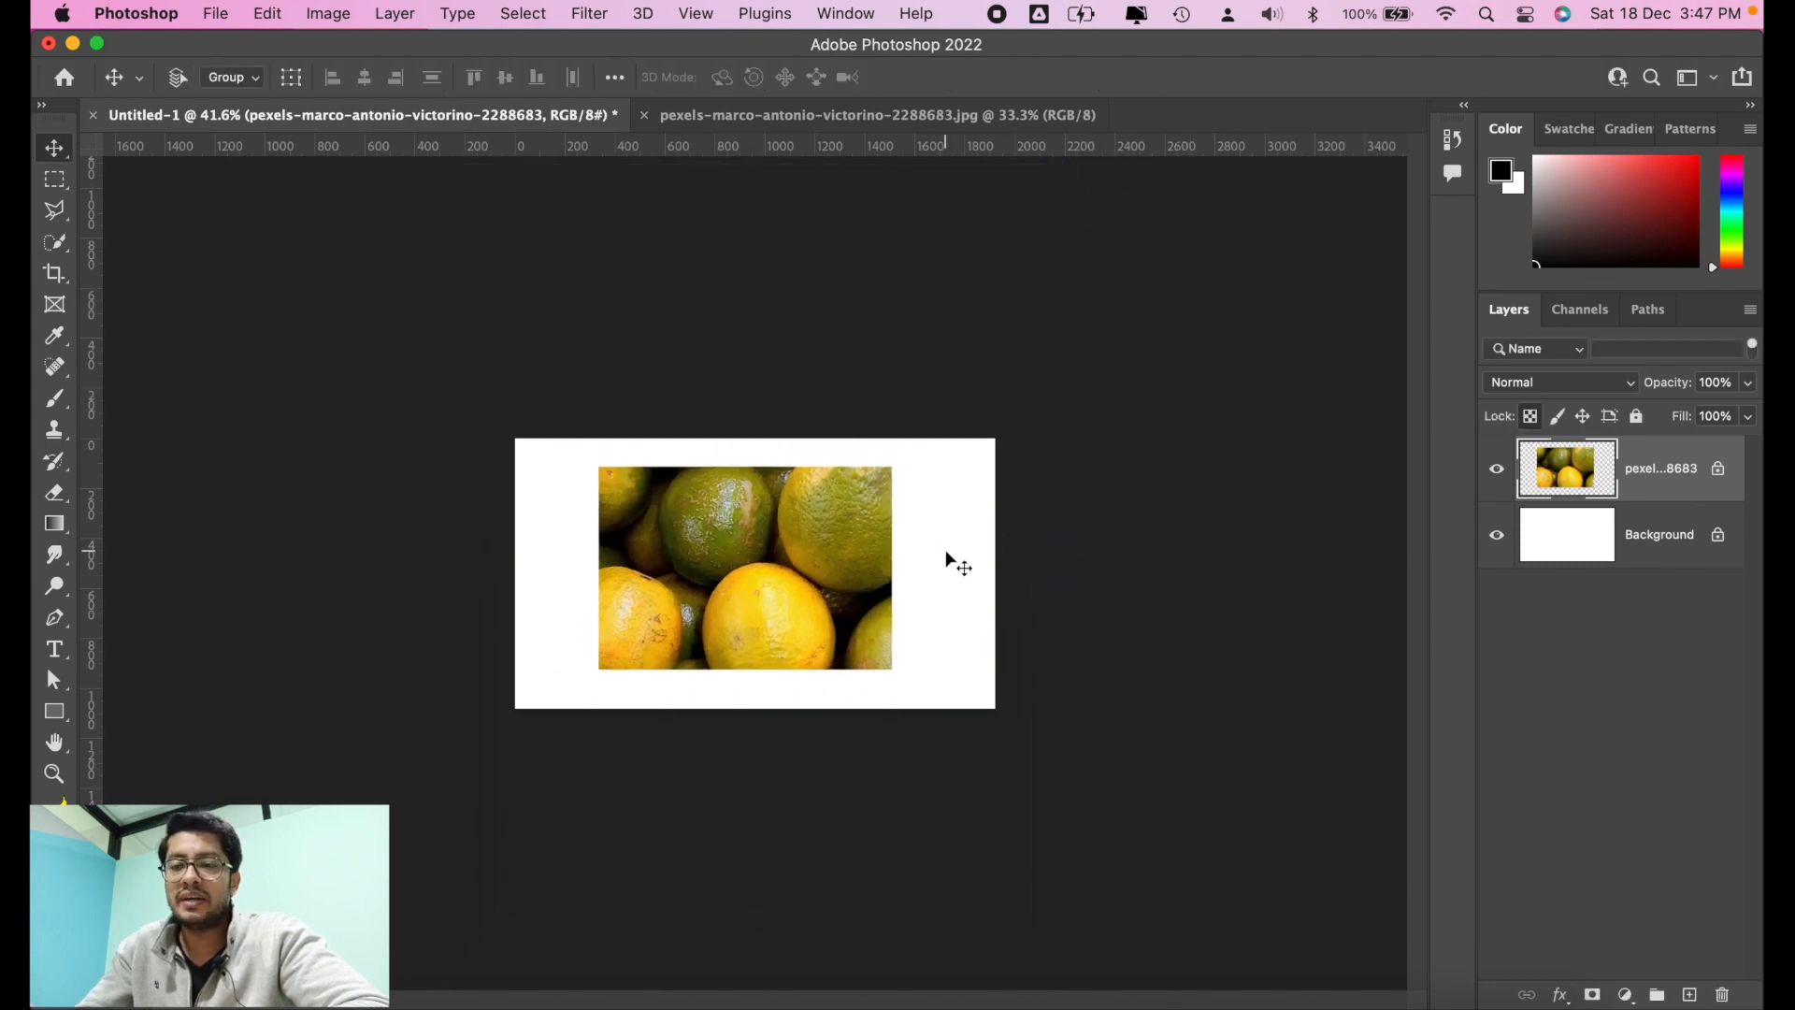
Step: Paint black brush strokes all over the photo with transparent pixels locked, and undo them
{"action": "left_click", "coordinate": [54, 404]}
{"action": "mouse_move", "coordinate": [572, 482]}
{"action": "left_mouse_down"}
{"action": "mouse_move", "coordinate": [852, 496]}
{"action": "mouse_move", "coordinate": [791, 495]}
{"action": "mouse_move", "coordinate": [498, 572]}
{"action": "mouse_move", "coordinate": [807, 524]}
{"action": "mouse_move", "coordinate": [835, 461]}
{"action": "mouse_move", "coordinate": [516, 650]}
{"action": "mouse_move", "coordinate": [589, 684]}
{"action": "mouse_move", "coordinate": [707, 672]}
{"action": "mouse_move", "coordinate": [878, 552]}
{"action": "mouse_move", "coordinate": [927, 584]}
{"action": "left_mouse_up"}
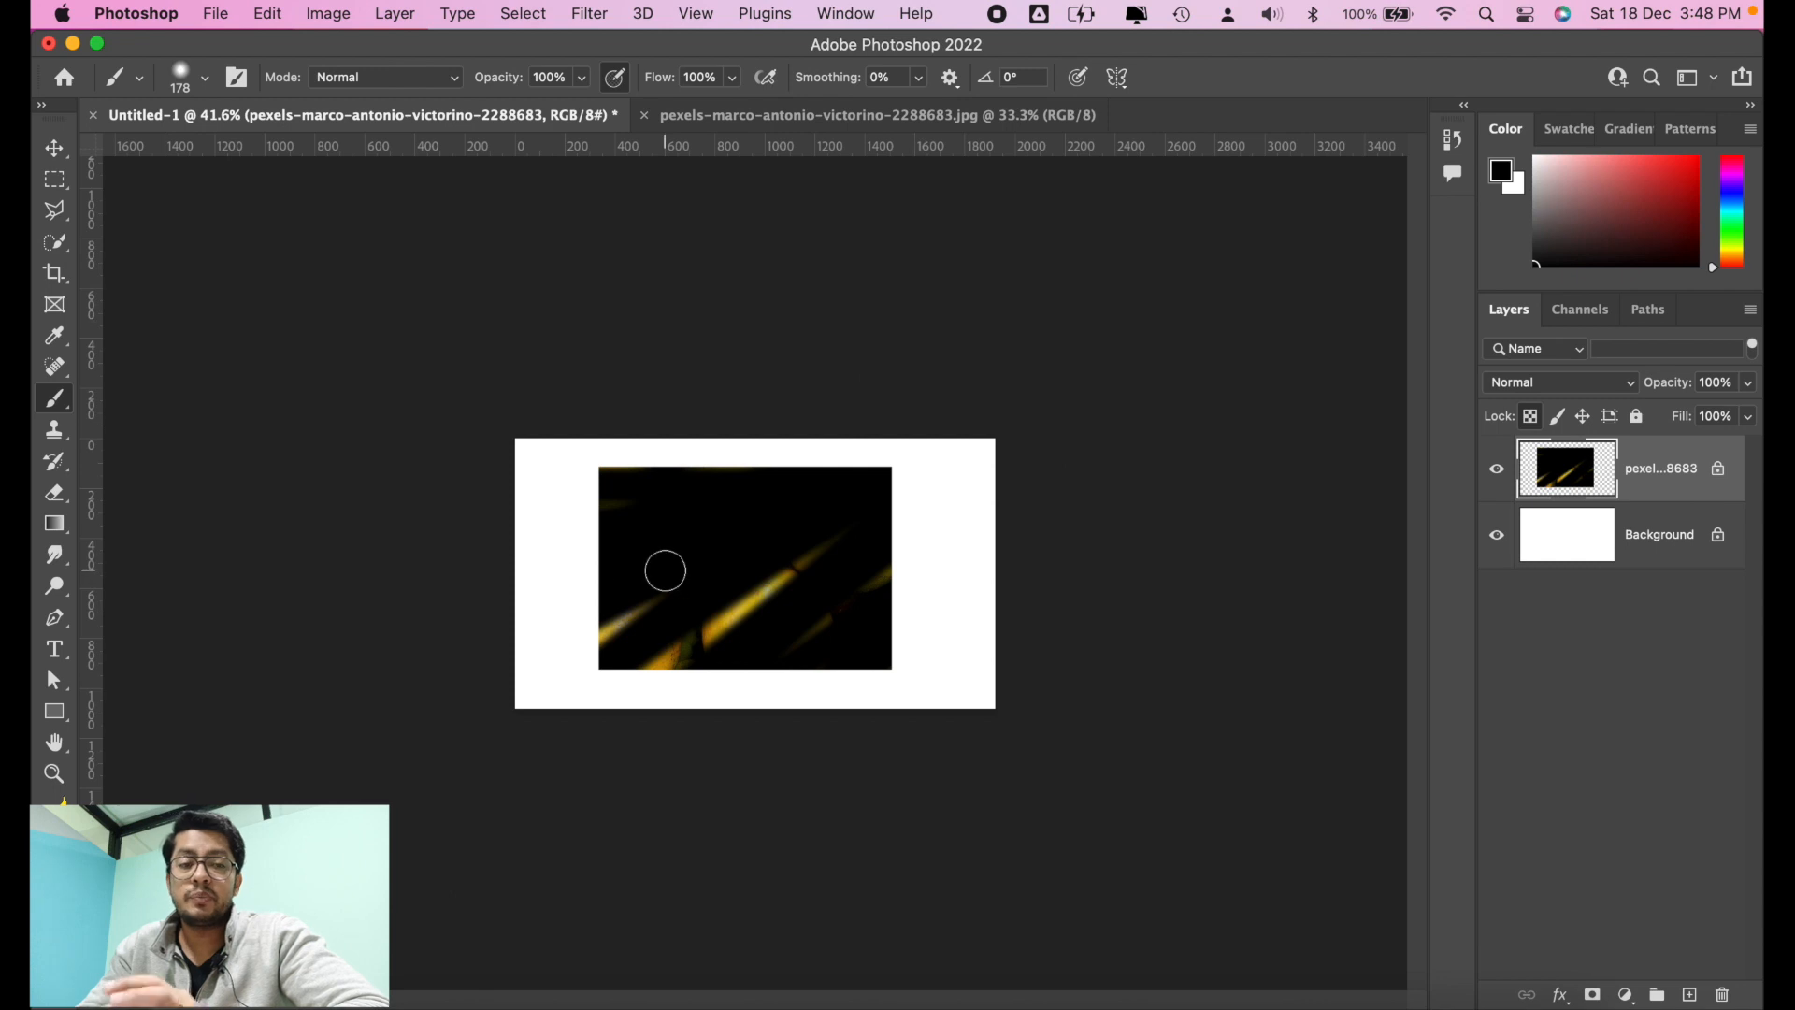
{"action": "key", "text": "super+z"}
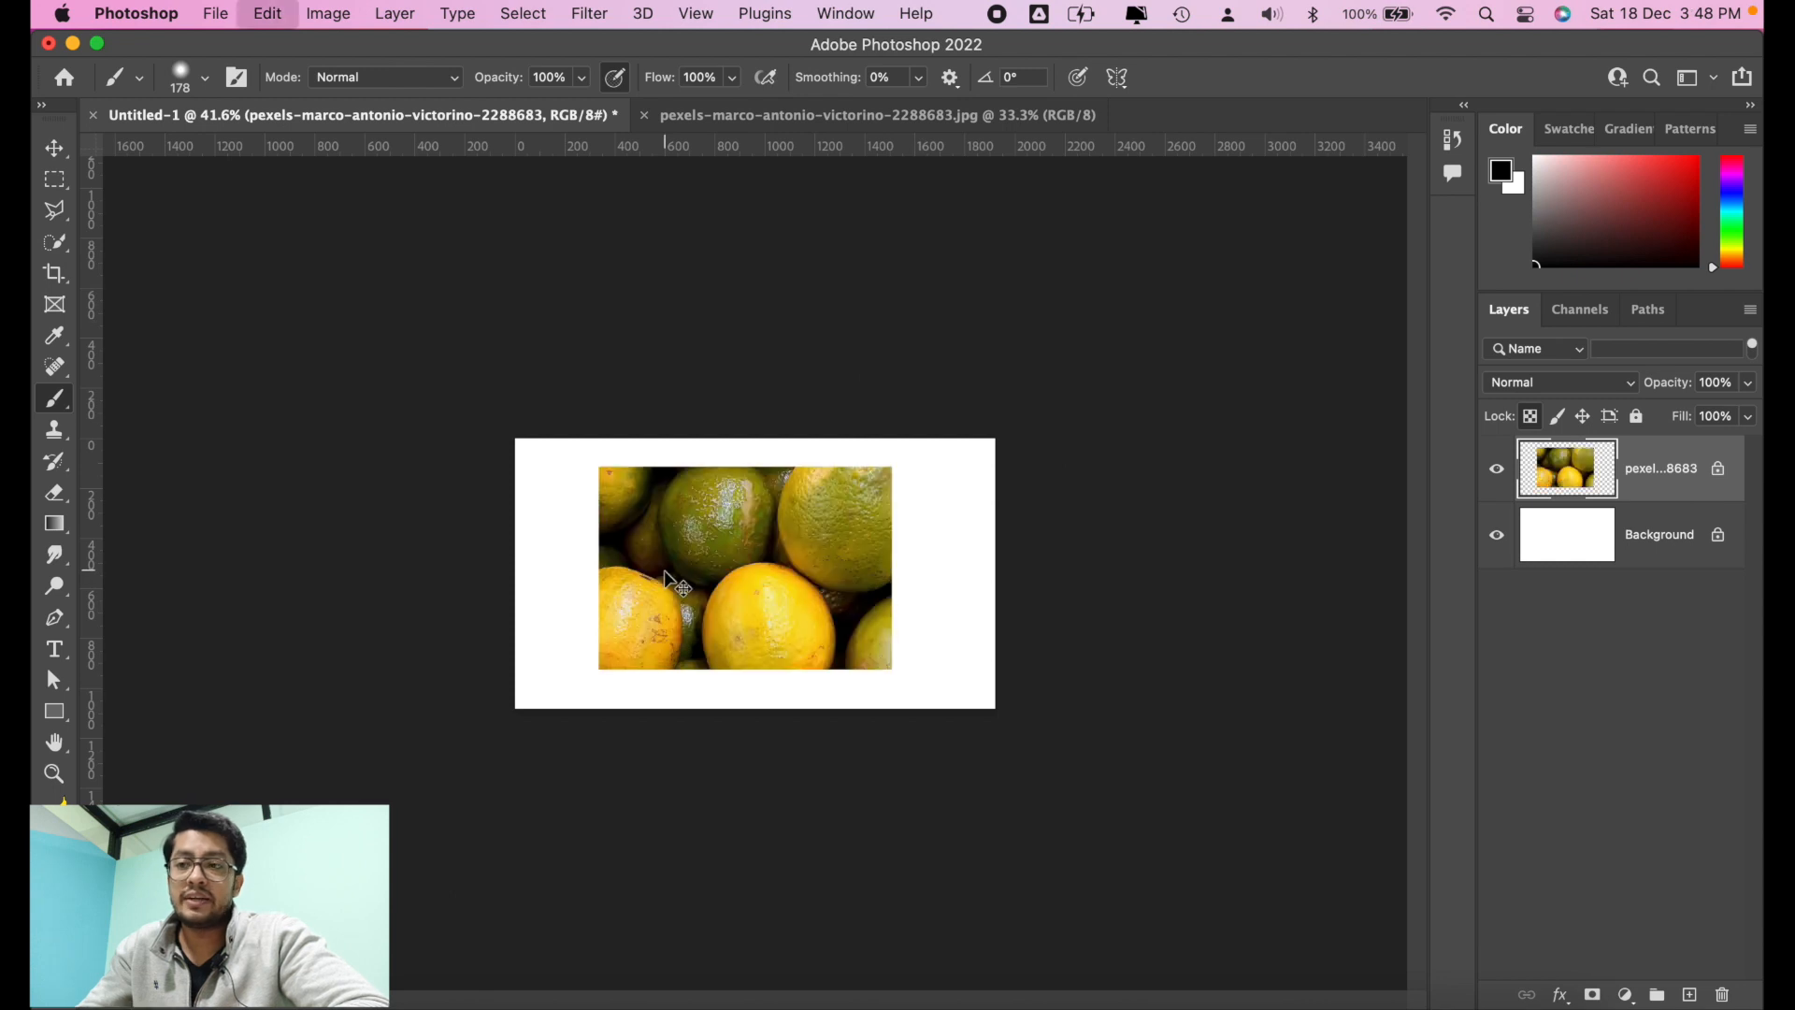
Step: Switch the oranges layer's lock from transparent pixels to position, try to move the photo, and dismiss the alert
{"action": "left_click", "coordinate": [1555, 415]}
{"action": "left_click", "coordinate": [1558, 417]}
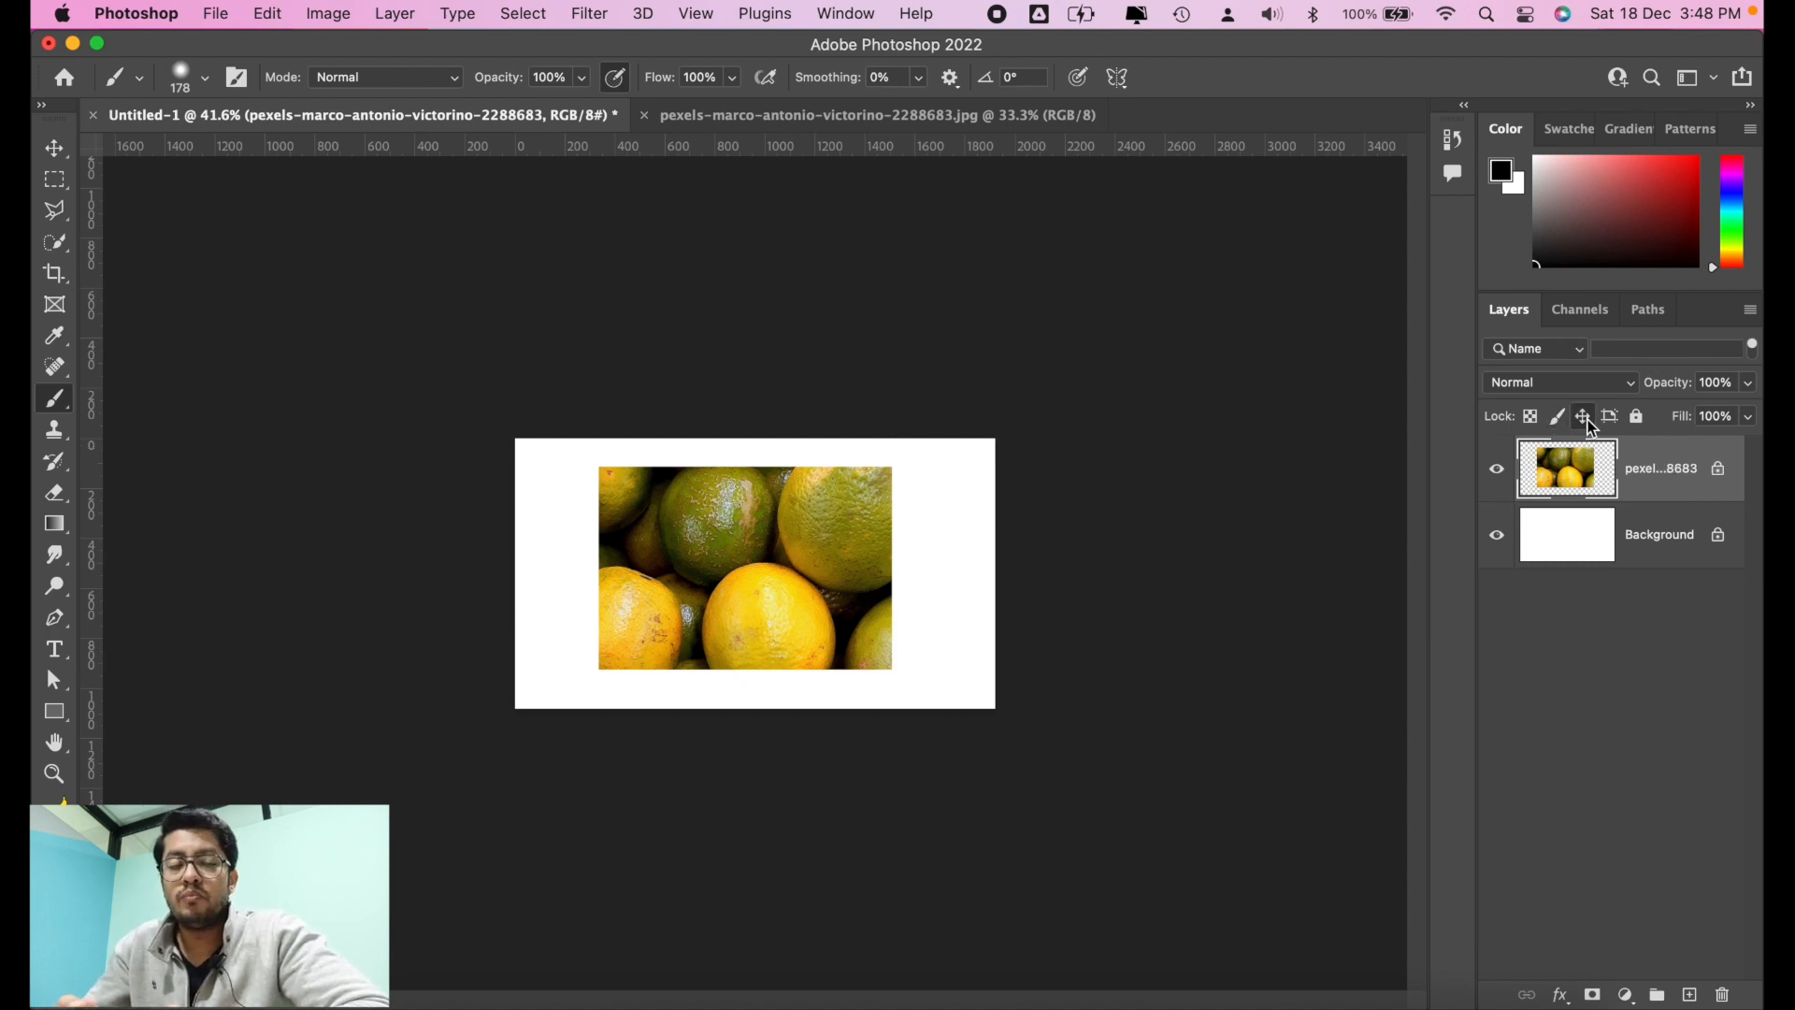
{"action": "left_click", "coordinate": [55, 150]}
{"action": "left_click_drag", "start_coordinate": [726, 525], "coordinate": [984, 495]}
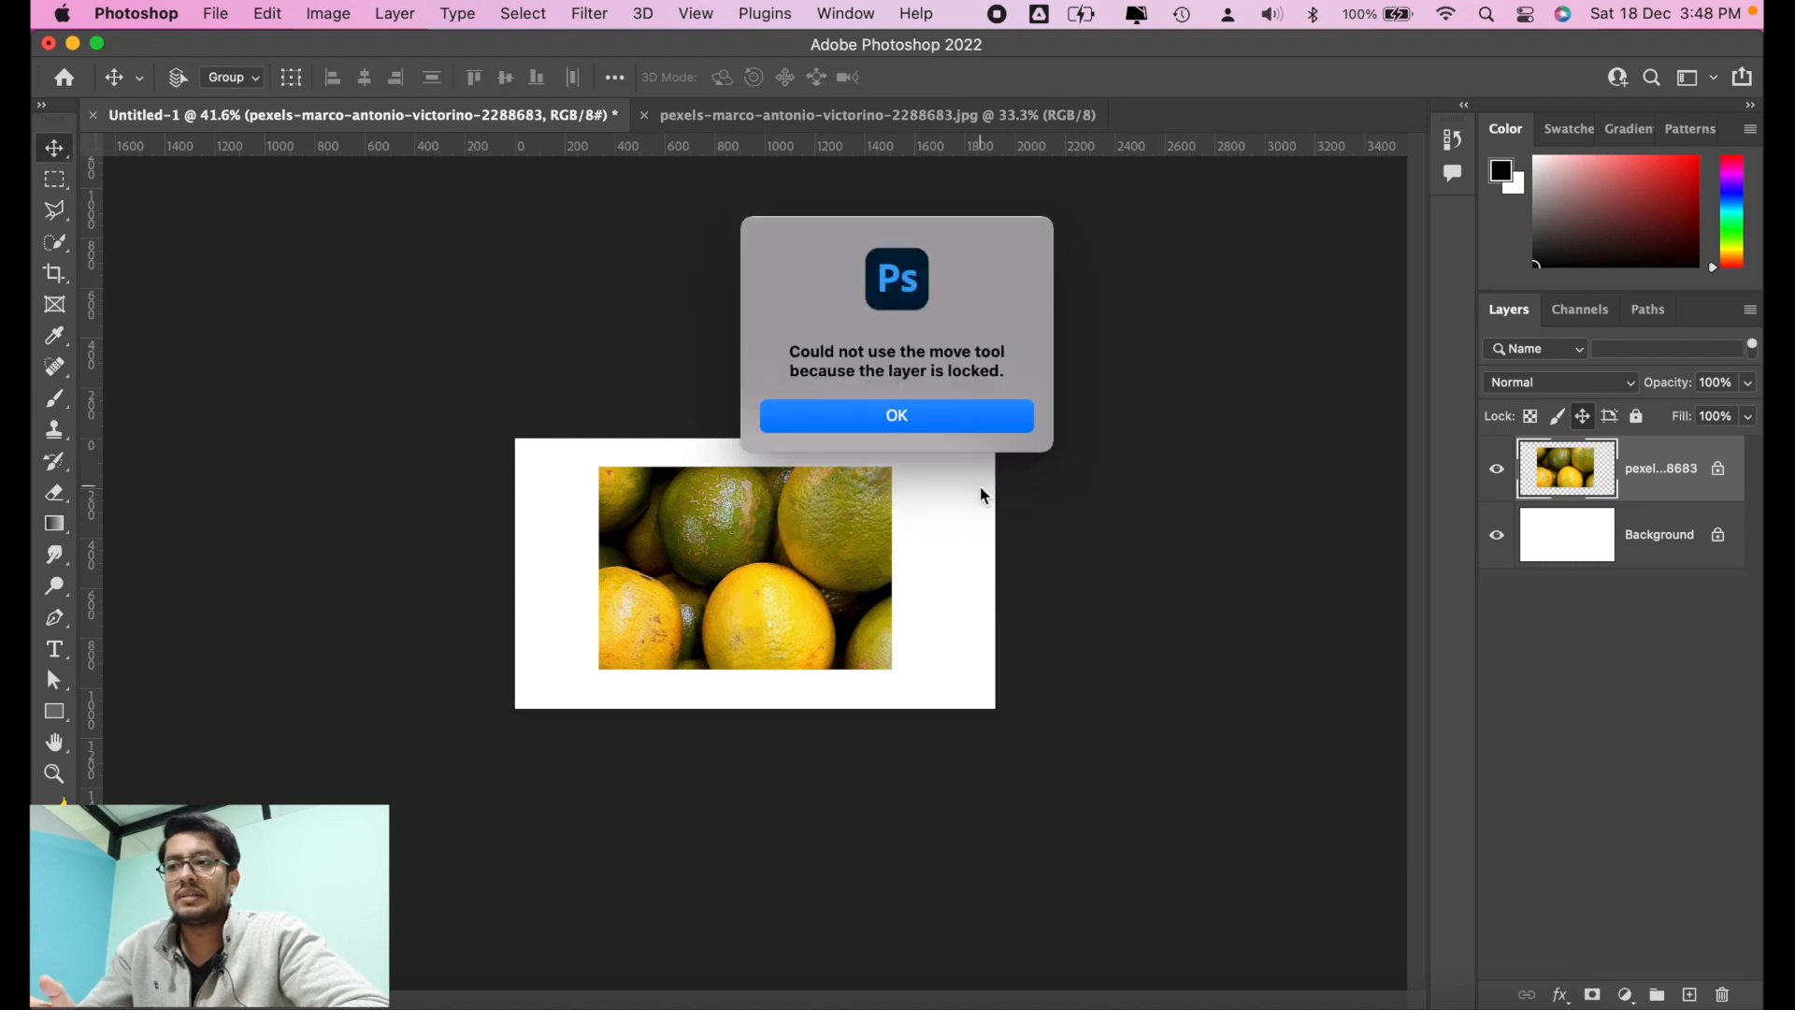
{"action": "left_click", "coordinate": [960, 426]}
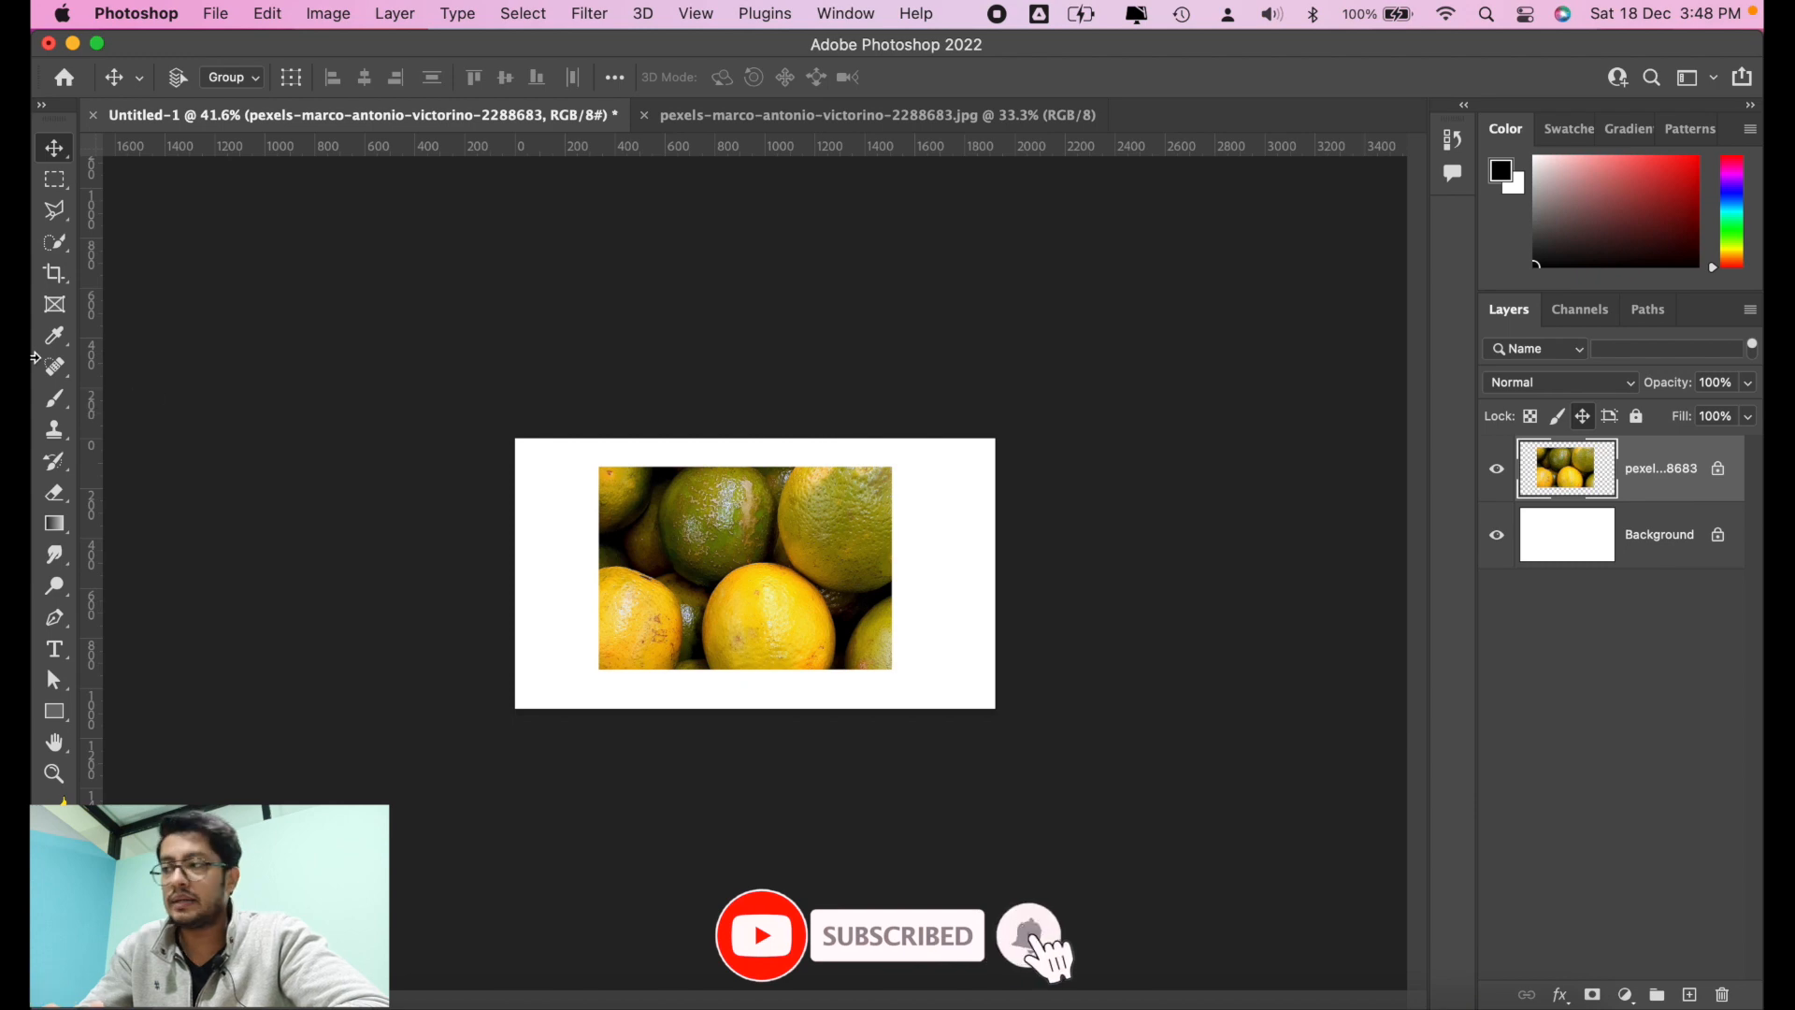
Step: Test the position lock with black brush strokes across the photo and empty area, undo them, and unlock the layer's position
{"action": "left_click", "coordinate": [54, 398]}
{"action": "left_click", "coordinate": [592, 535]}
{"action": "mouse_move", "coordinate": [630, 535]}
{"action": "left_mouse_down"}
{"action": "mouse_move", "coordinate": [651, 566]}
{"action": "mouse_move", "coordinate": [783, 557]}
{"action": "mouse_move", "coordinate": [526, 638]}
{"action": "mouse_move", "coordinate": [553, 510]}
{"action": "mouse_move", "coordinate": [506, 539]}
{"action": "left_mouse_up"}
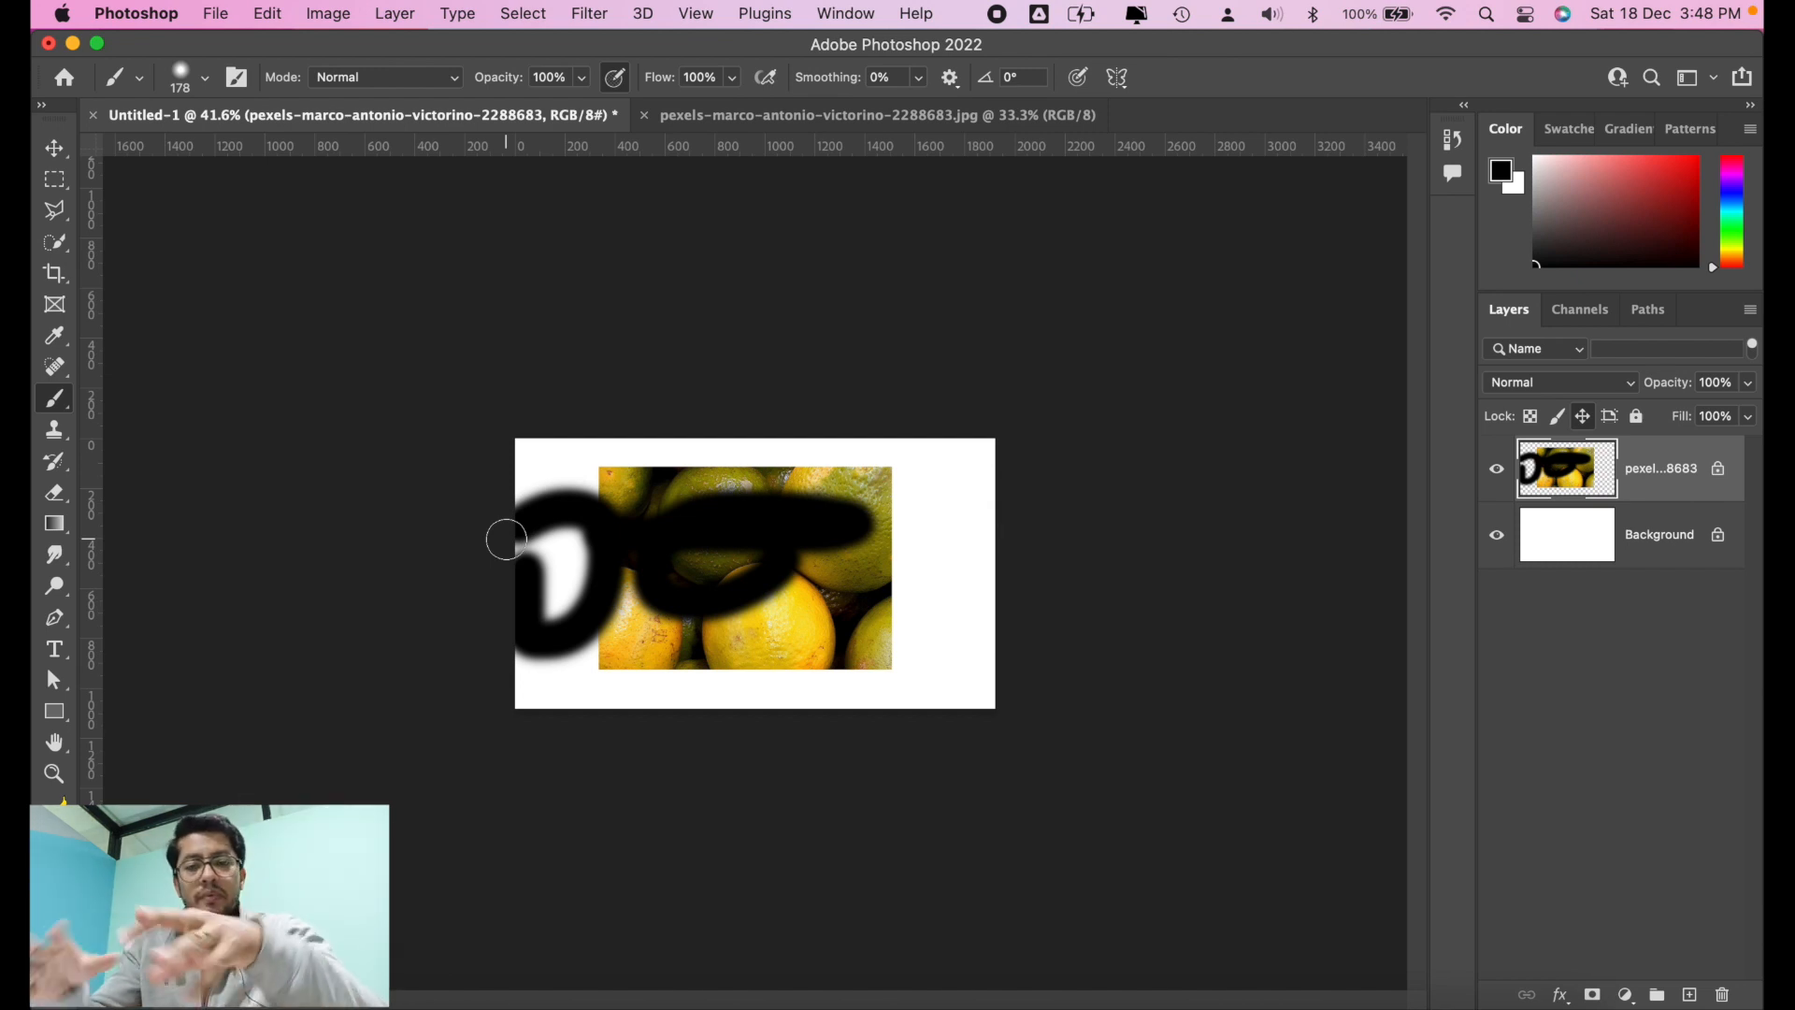
{"action": "key", "text": "super+z"}
{"action": "key", "text": "super+z"}
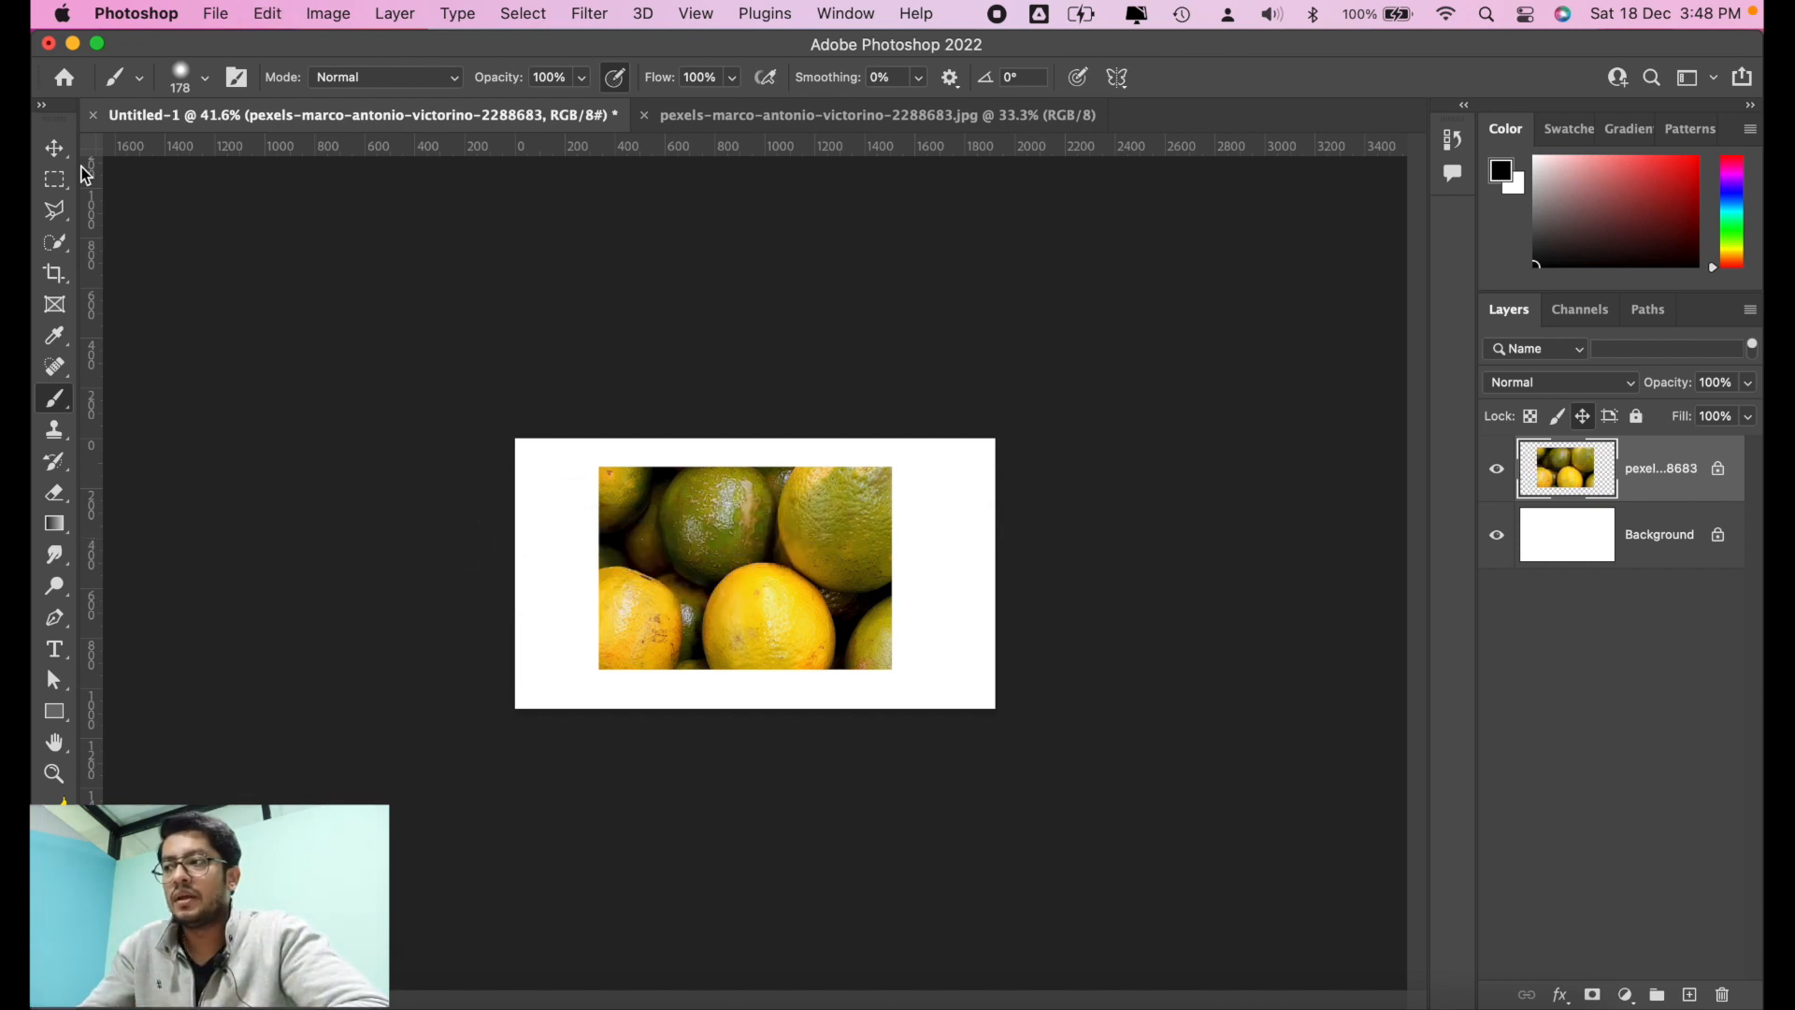
{"action": "left_click", "coordinate": [55, 147]}
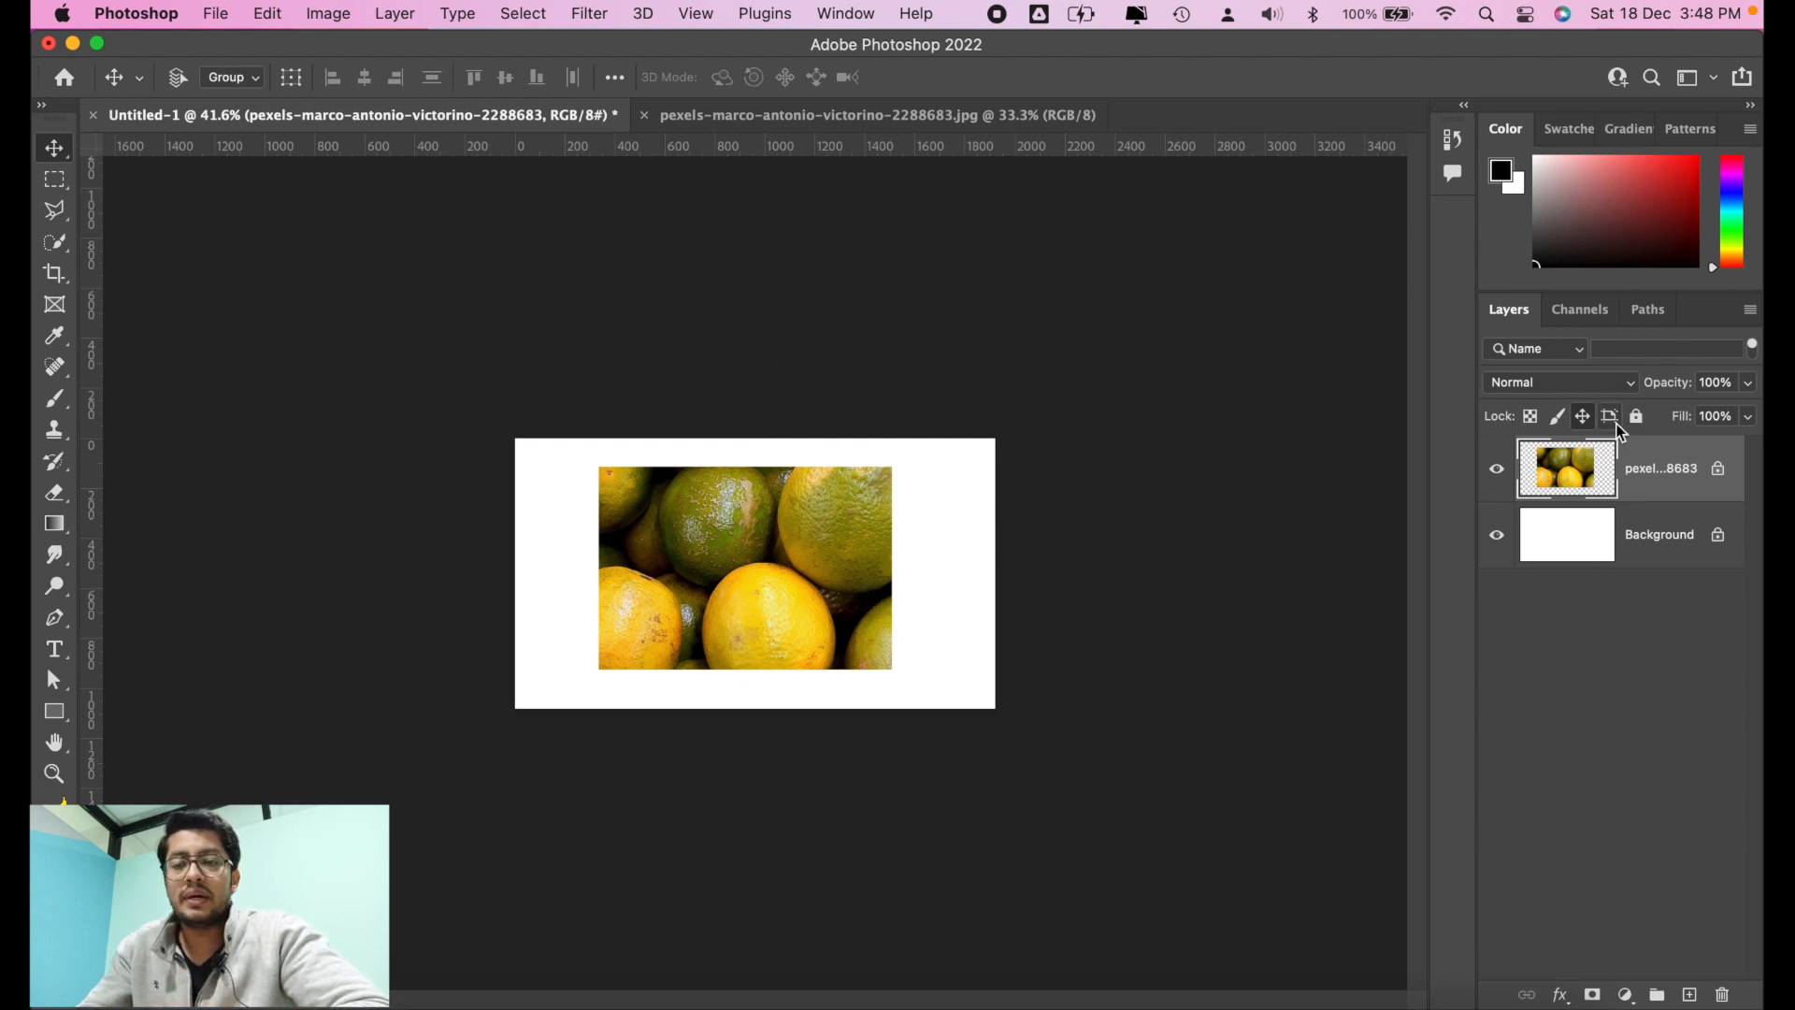
{"action": "left_click", "coordinate": [1583, 417]}
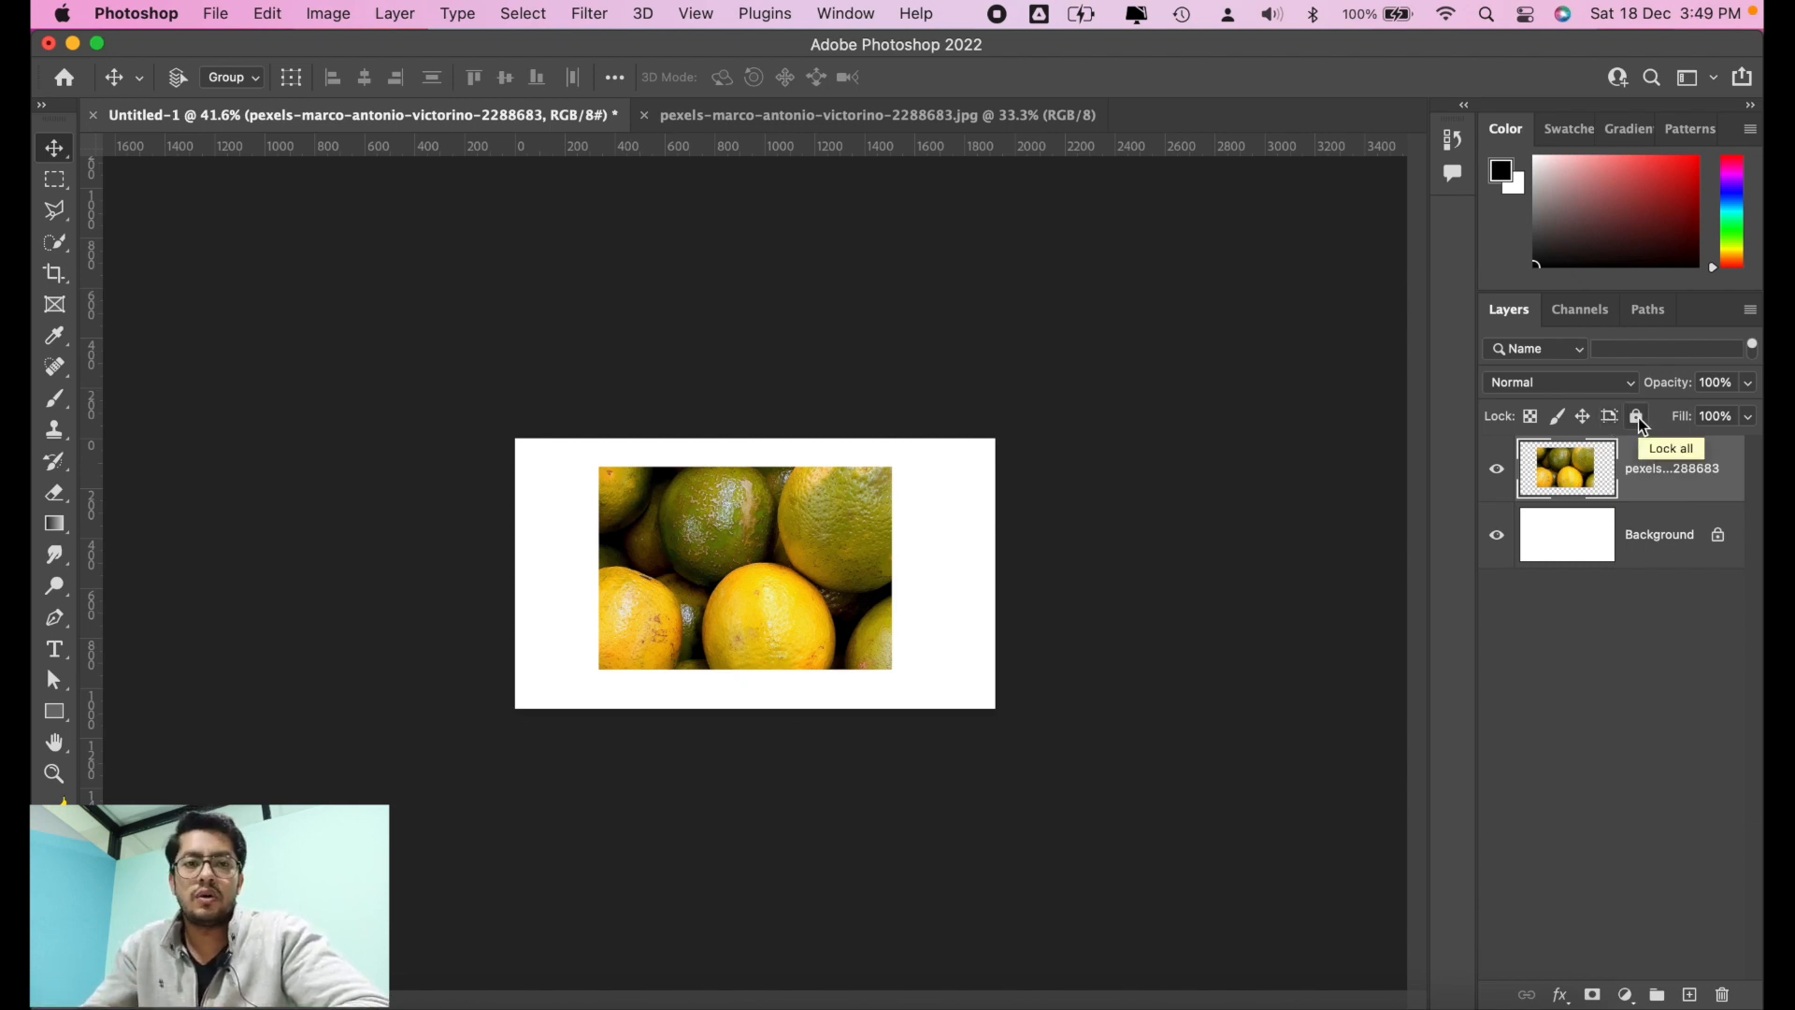
Step: Apply the full lock to the oranges layer and release it
{"action": "left_click", "coordinate": [1639, 420]}
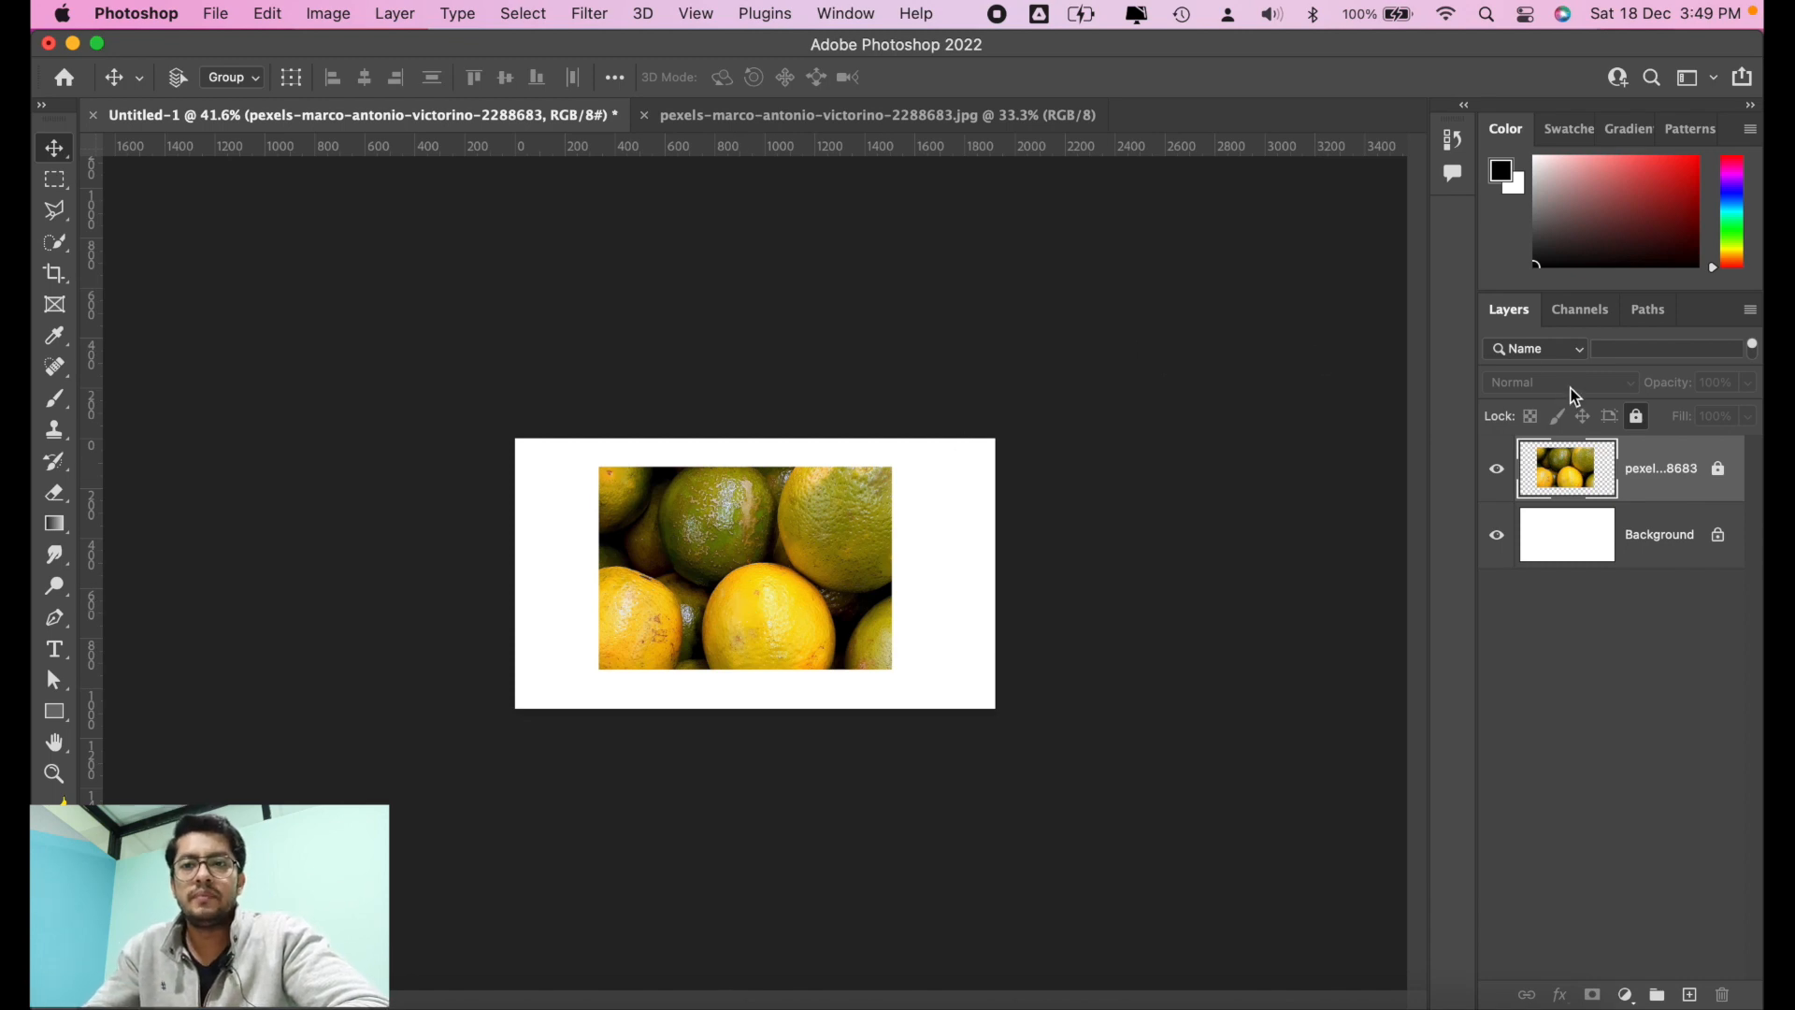
{"action": "left_click", "coordinate": [1640, 418]}
{"action": "left_click", "coordinate": [1646, 423]}
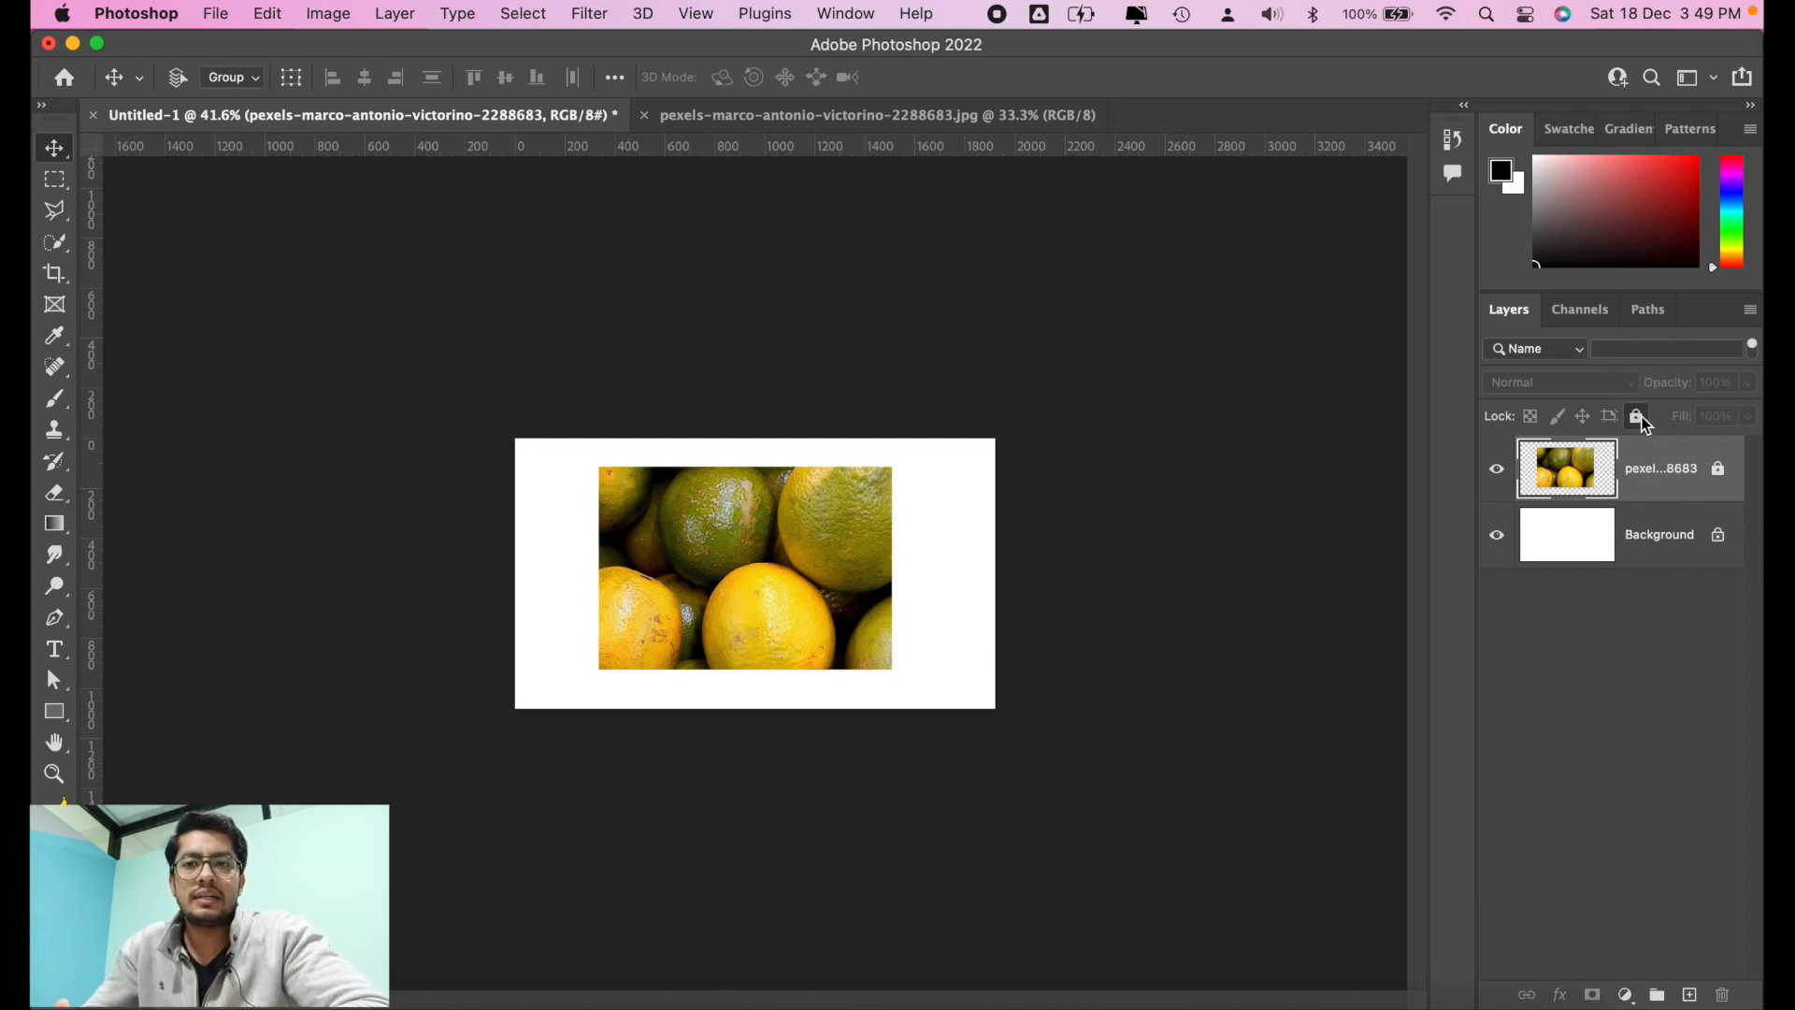
{"action": "left_click", "coordinate": [1723, 473]}
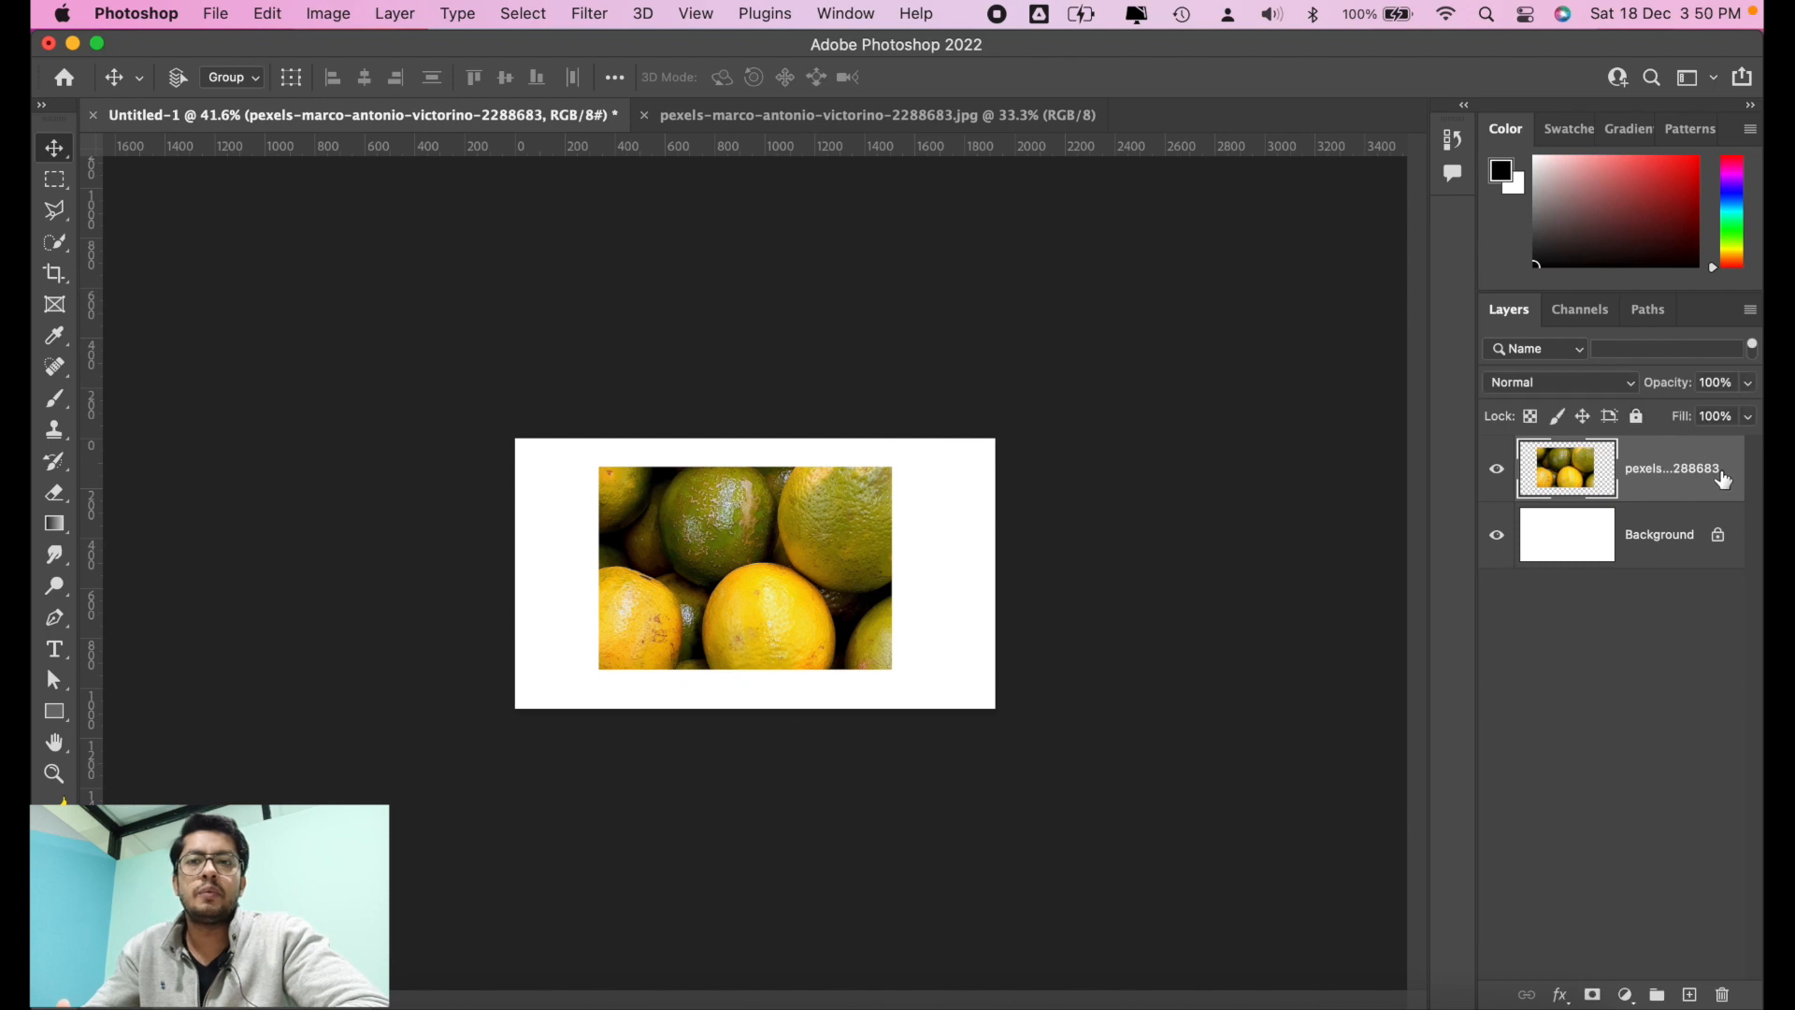
Step: Apply the transparent pixels, image pixels and position locks to the oranges layer, and release them
{"action": "left_click", "coordinate": [1532, 418]}
{"action": "left_click", "coordinate": [1556, 419]}
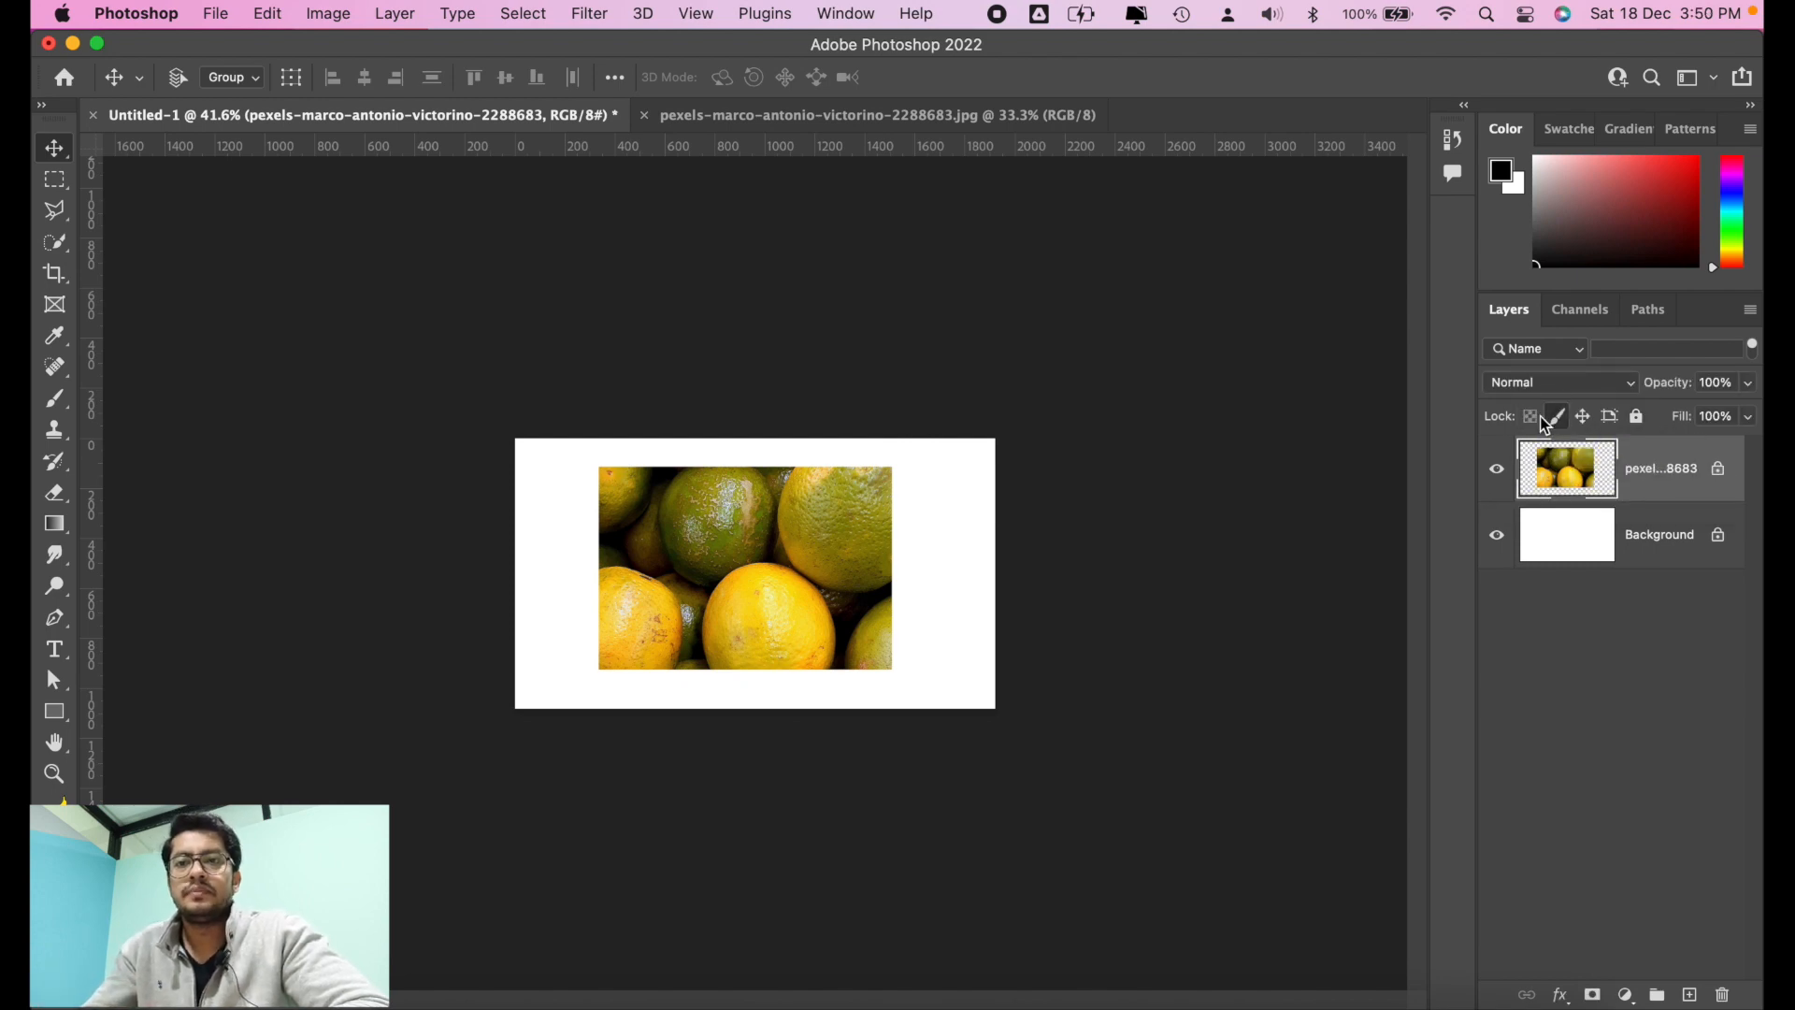
{"action": "left_click", "coordinate": [1584, 420]}
{"action": "left_click", "coordinate": [1711, 478]}
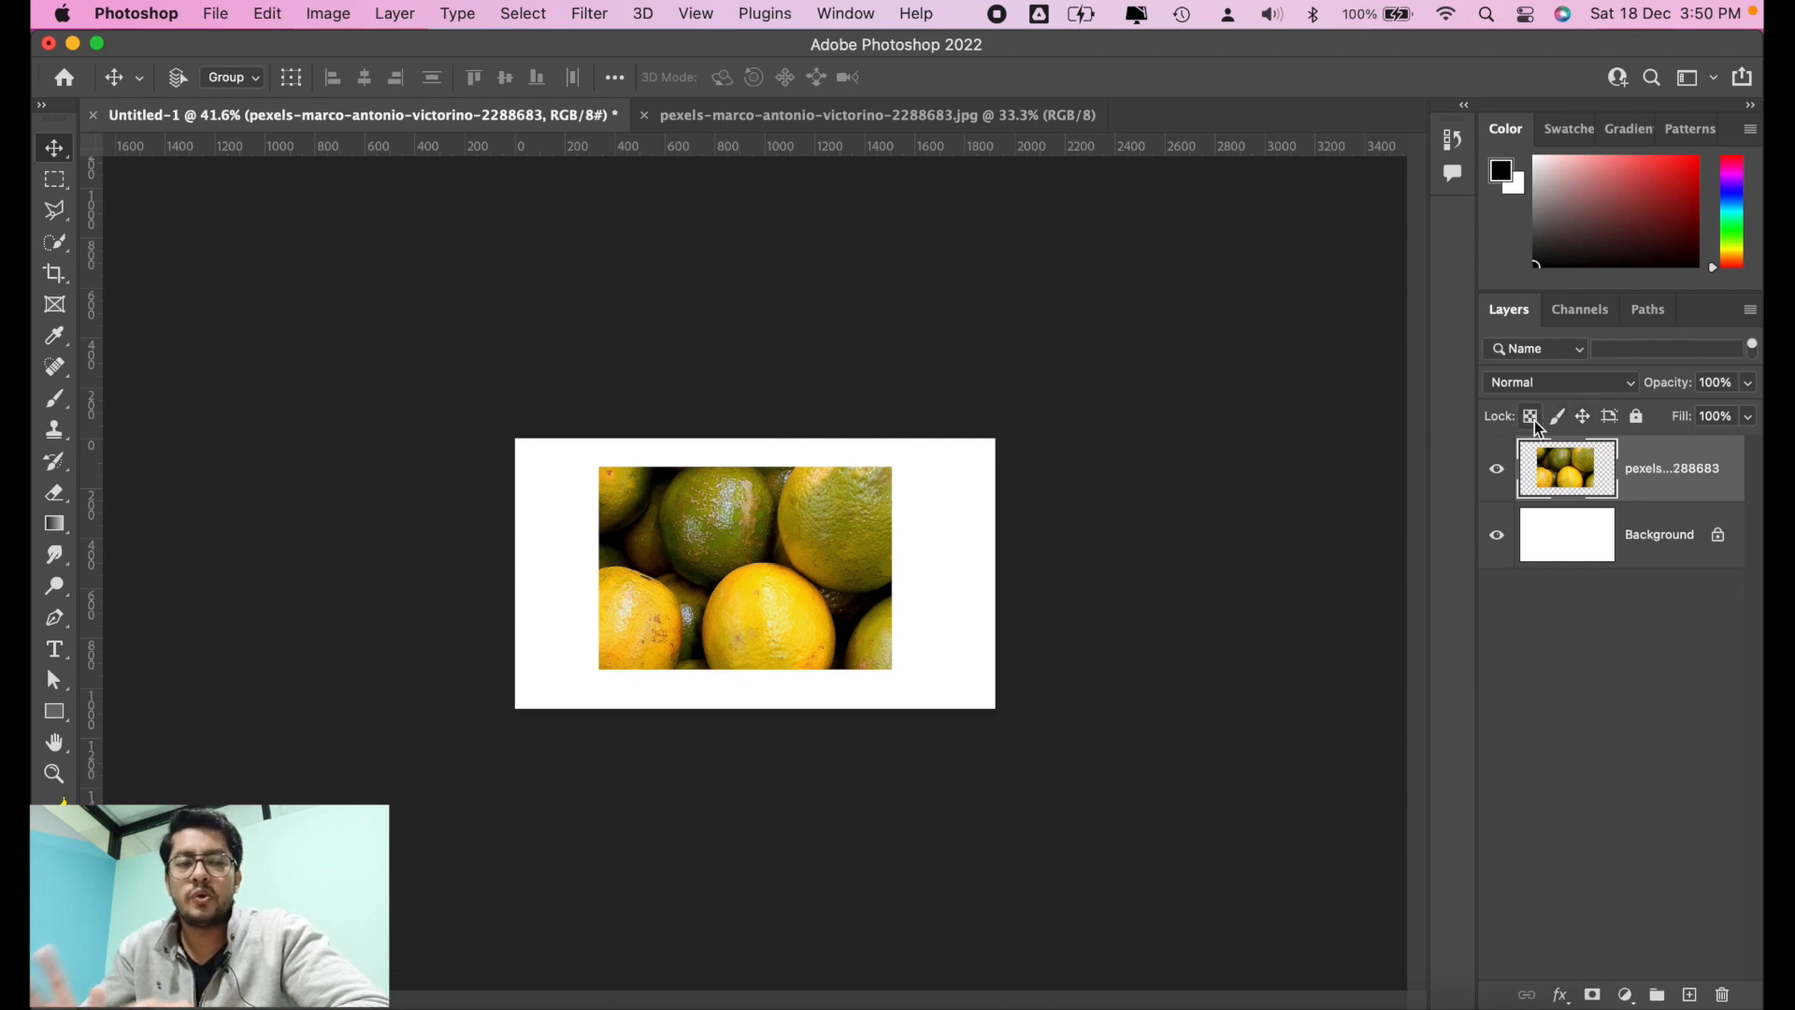
Step: Lock the oranges layer's image pixels and position together, and unlock both
{"action": "left_click", "coordinate": [1584, 418]}
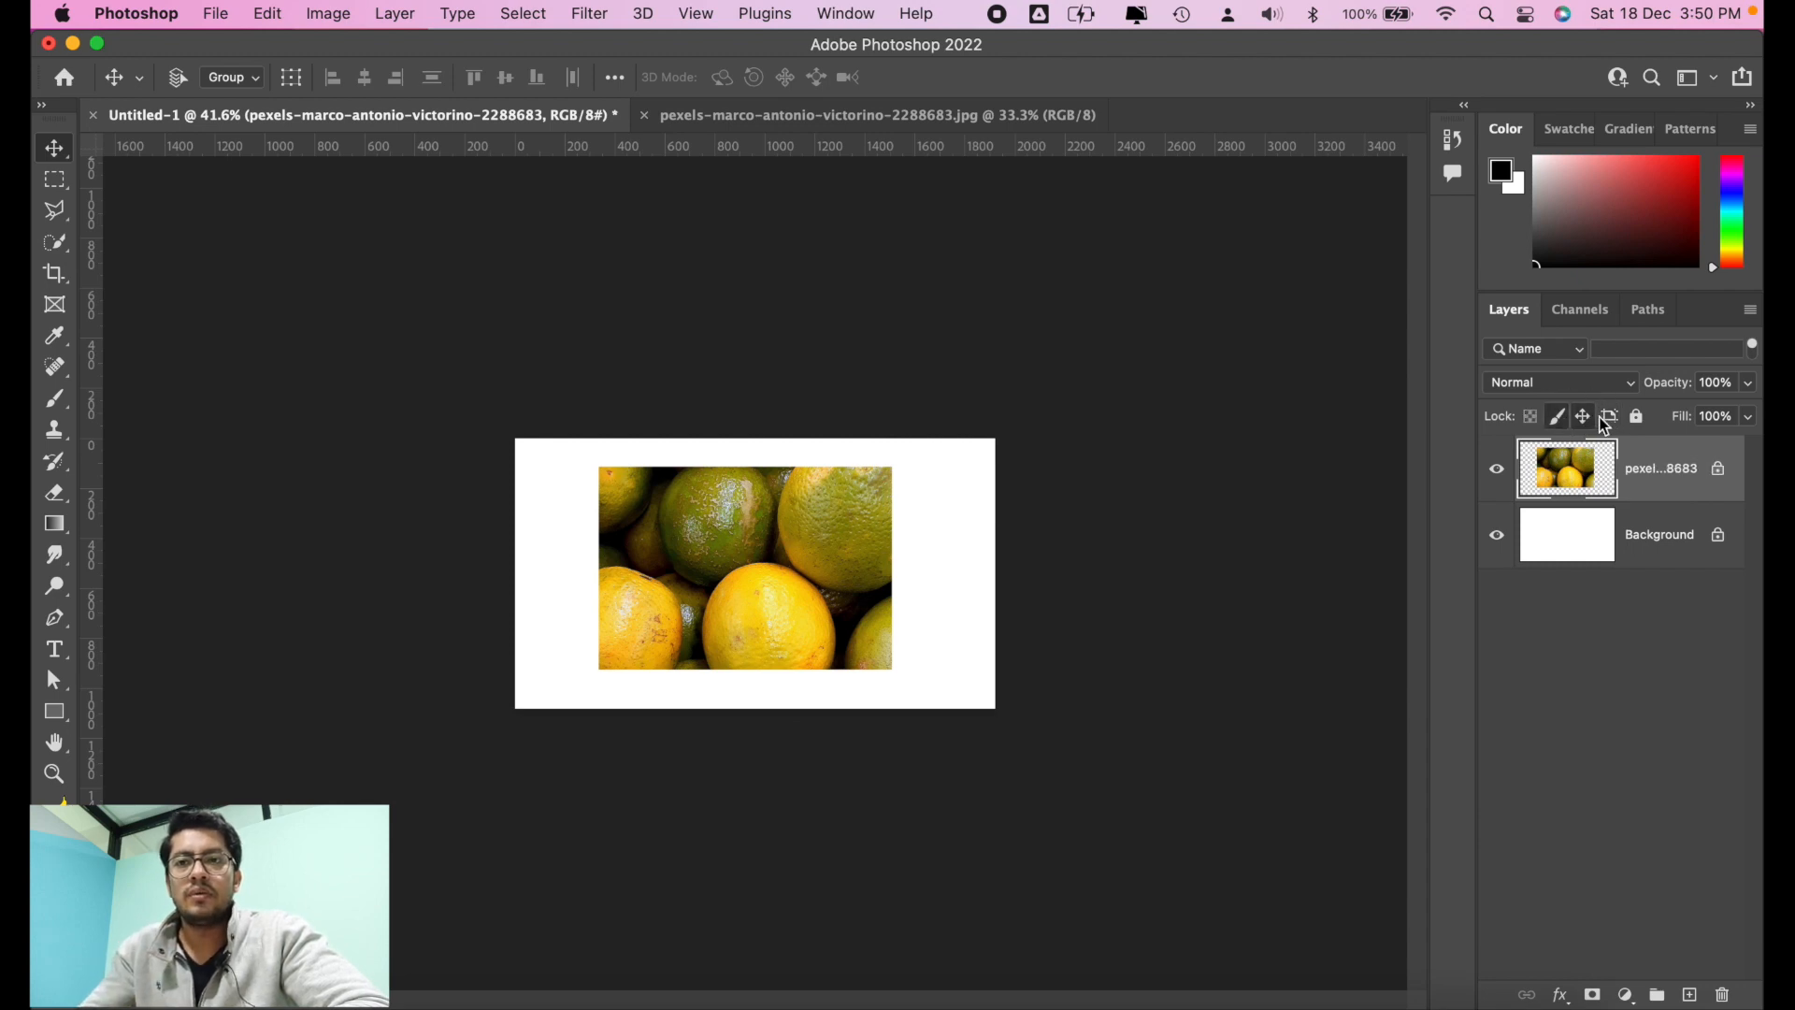
{"action": "left_click", "coordinate": [1561, 420]}
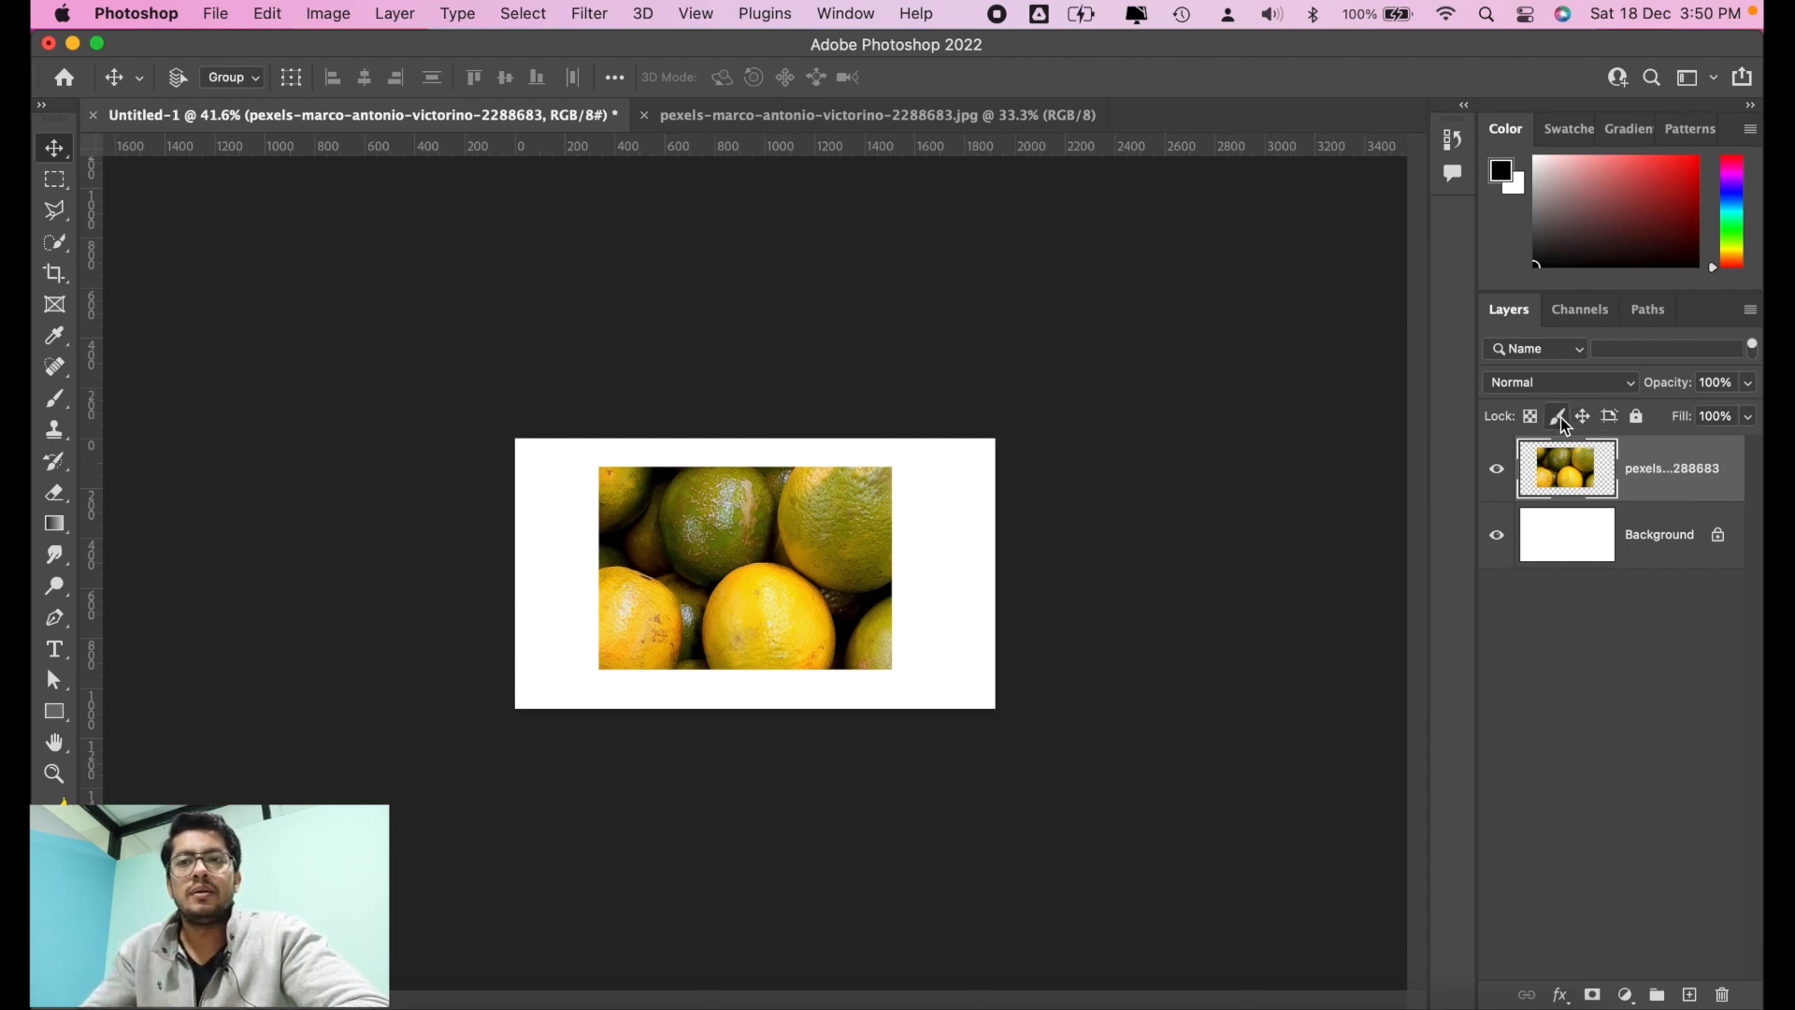
{"action": "left_click", "coordinate": [1560, 419]}
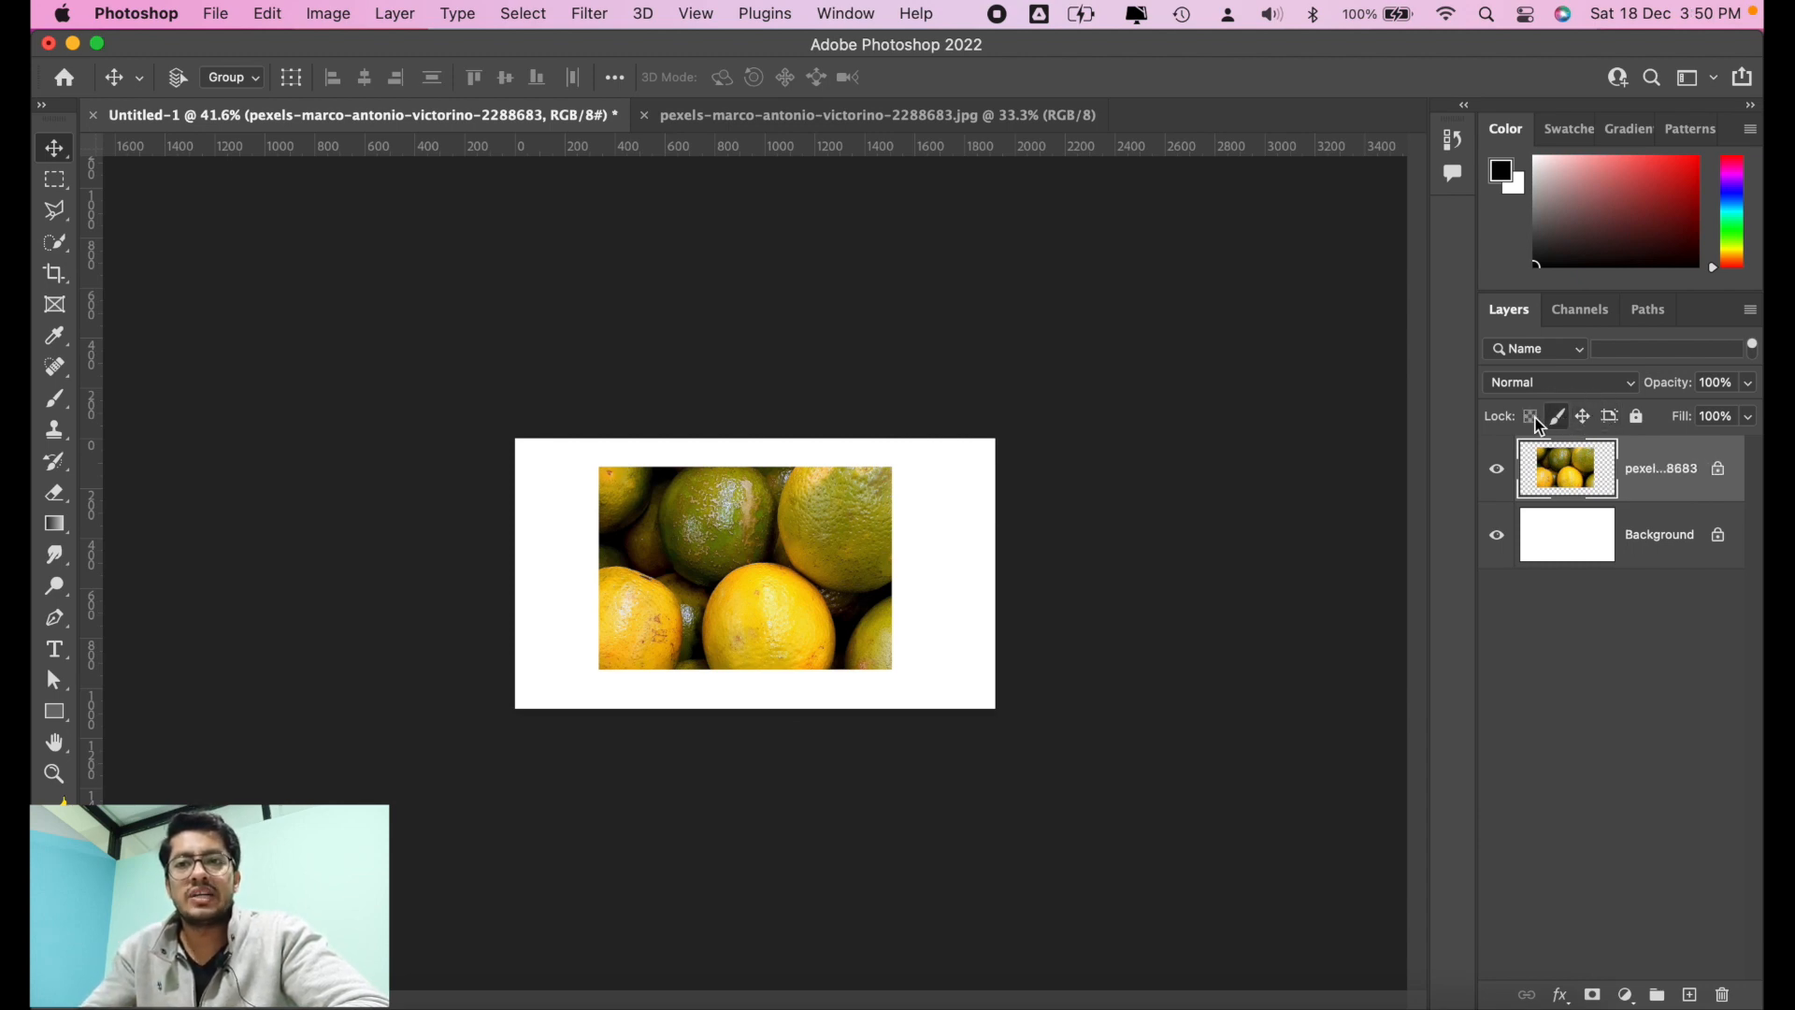
{"action": "left_click", "coordinate": [1587, 421]}
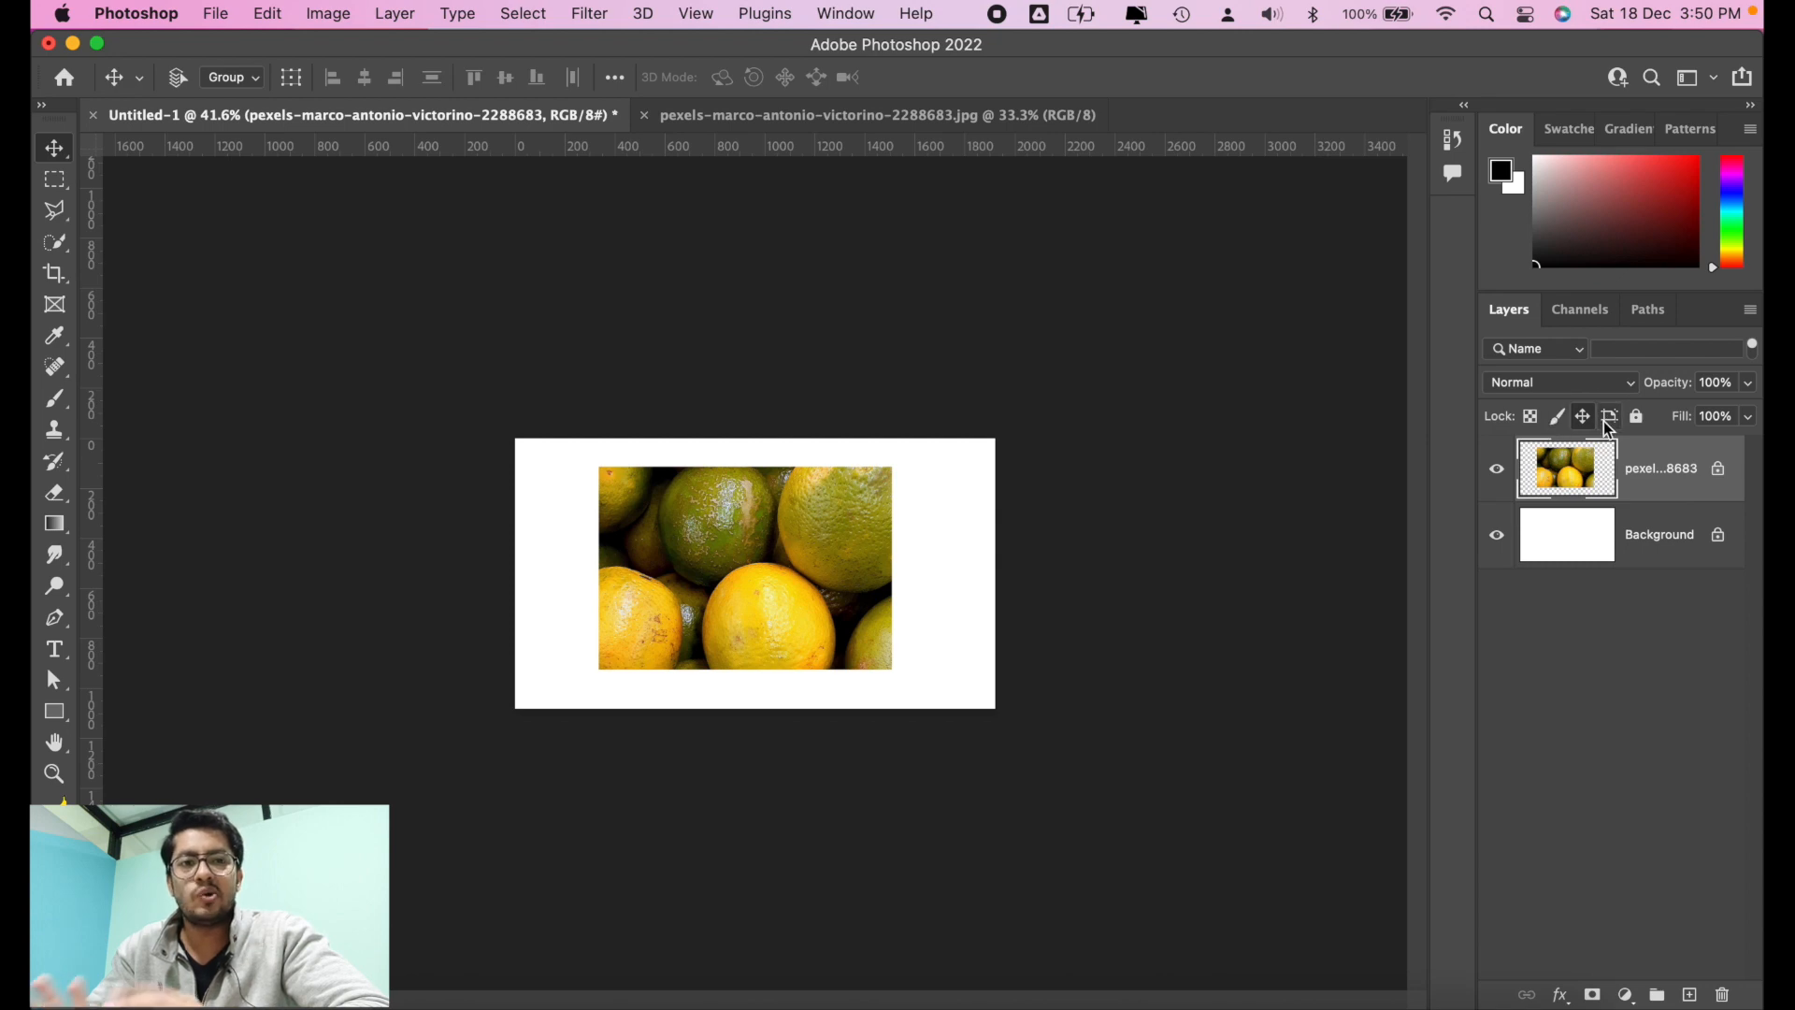
{"action": "left_click", "coordinate": [1559, 422]}
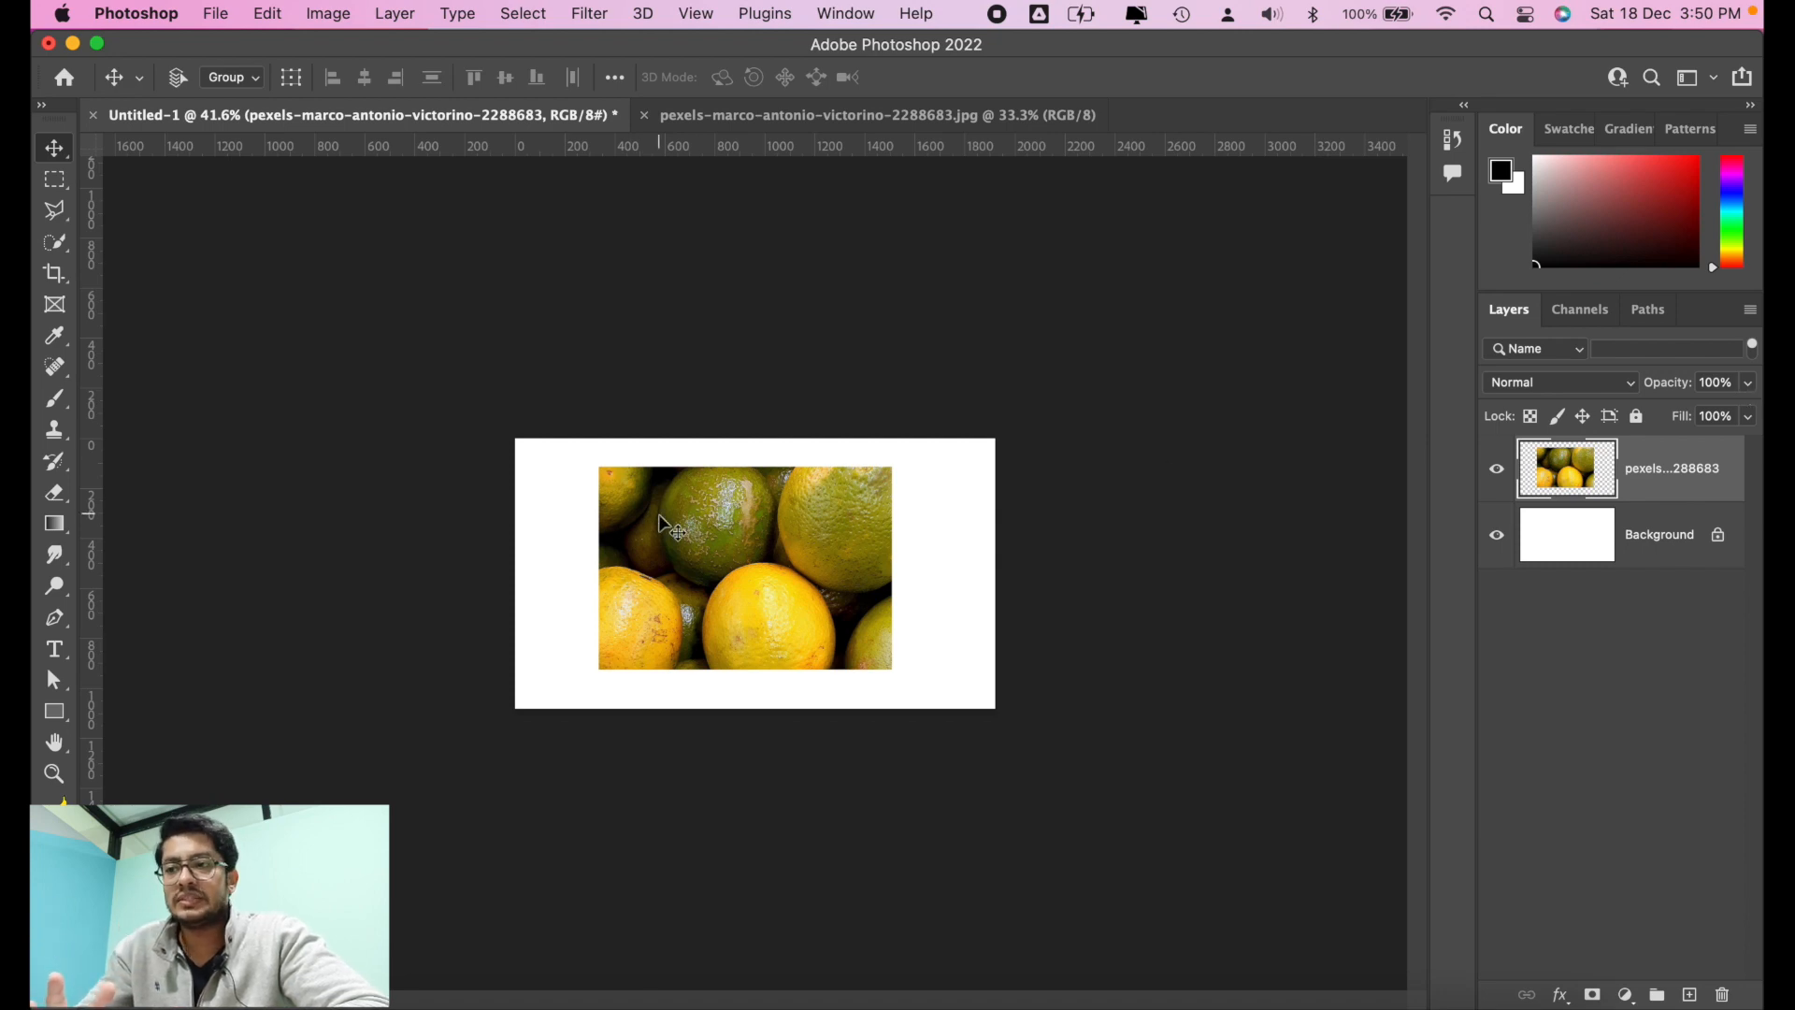
Step: Reduce the oranges layer's opacity to 53%
{"action": "left_click", "coordinate": [1749, 386]}
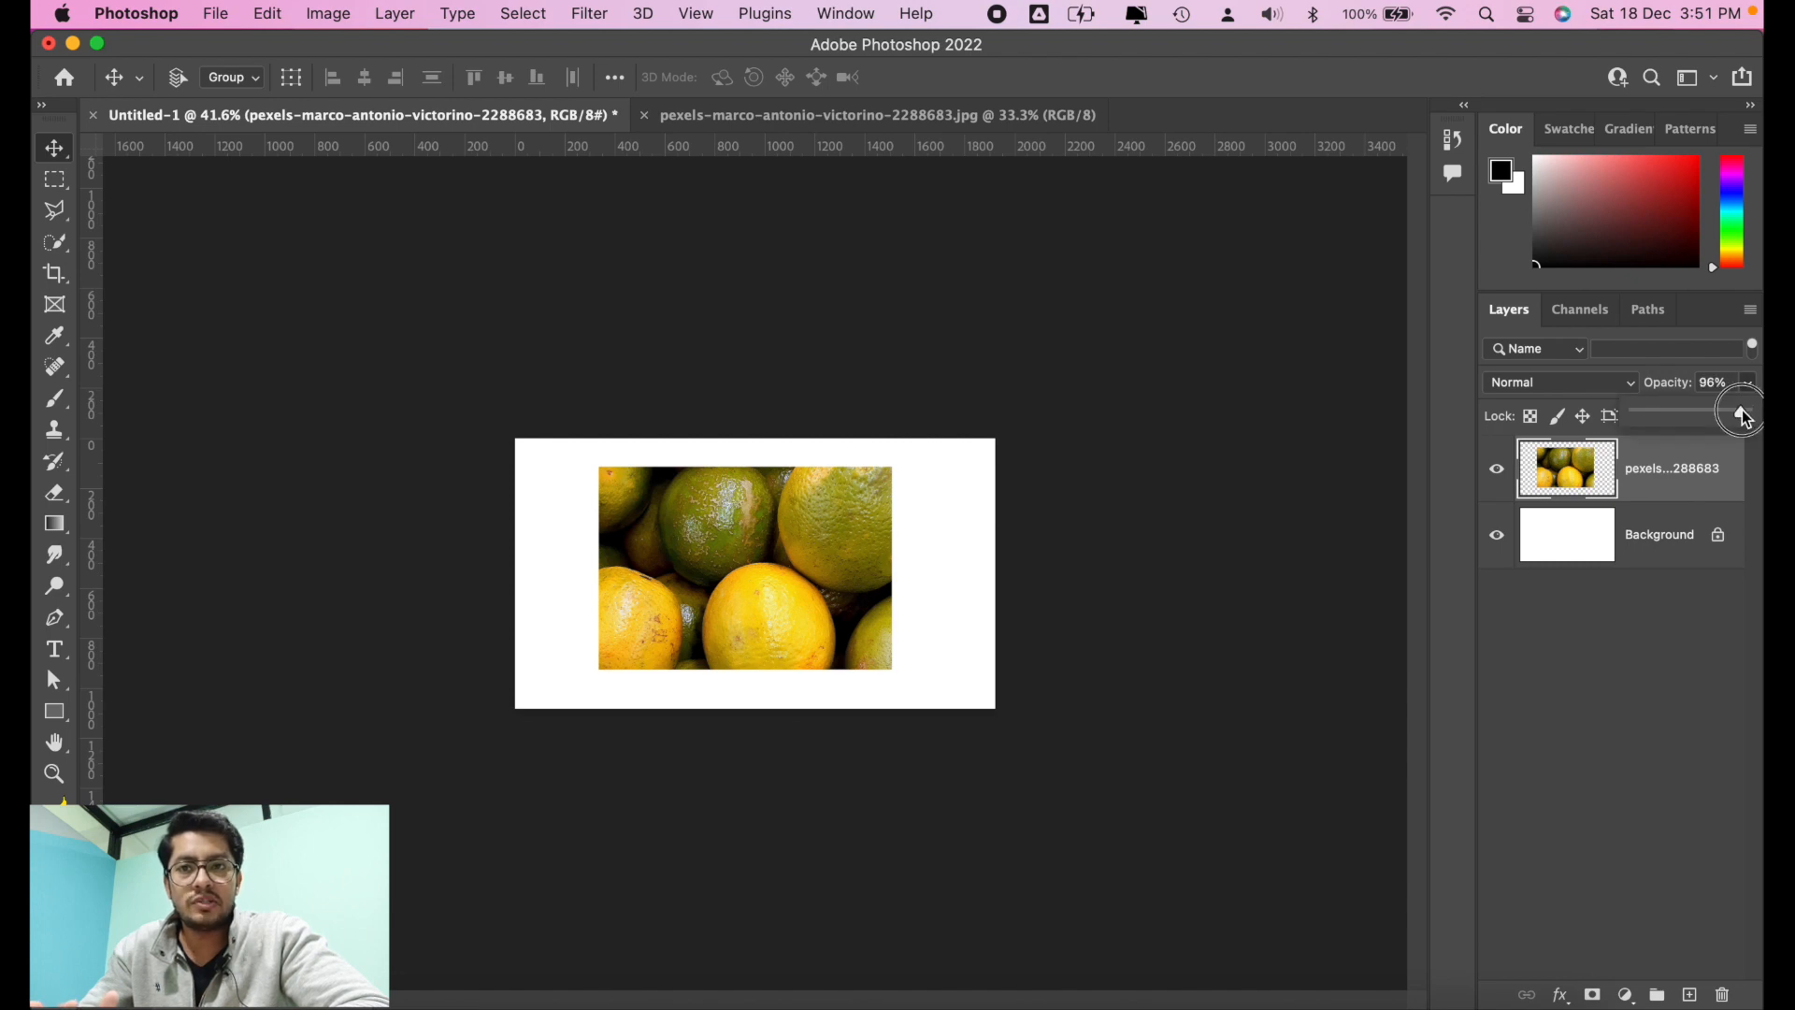
{"action": "left_click_drag", "start_coordinate": [1742, 412], "coordinate": [1692, 413]}
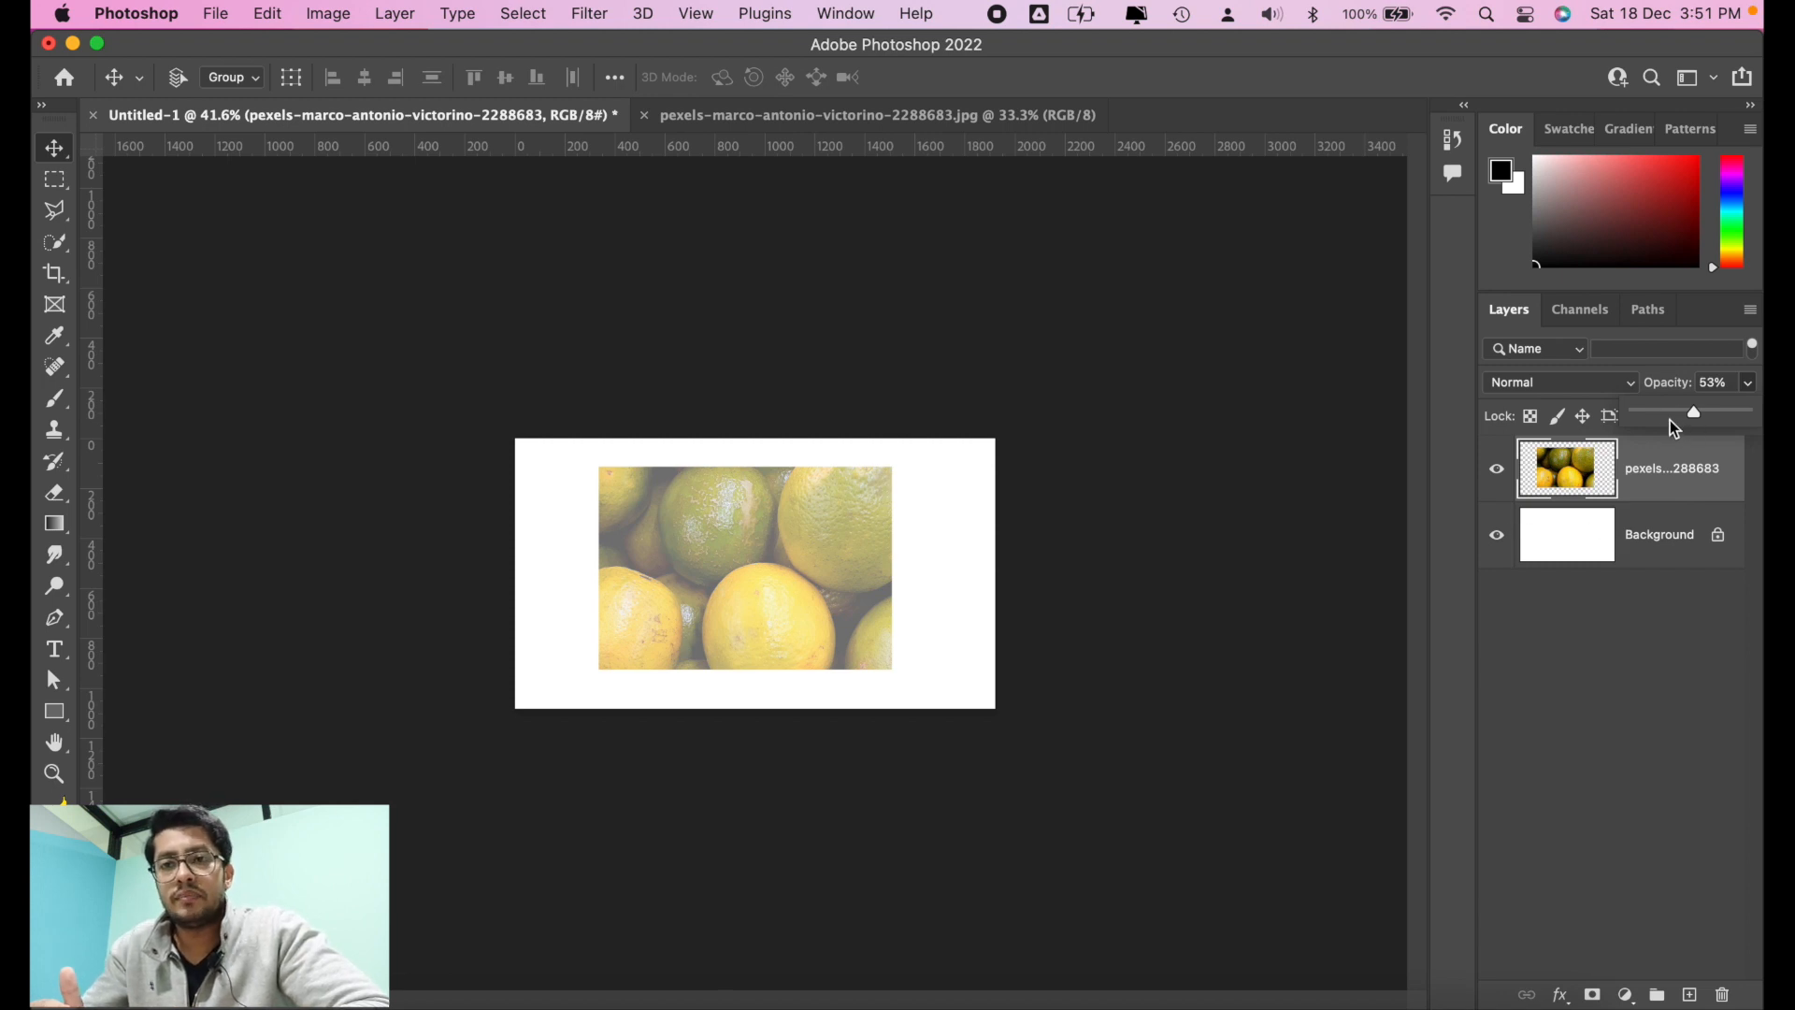
Step: Raise the oranges layer's opacity to 100%, try 60% and 30%, and restore it to 100%
{"action": "left_click_drag", "start_coordinate": [1670, 418], "coordinate": [1746, 413]}
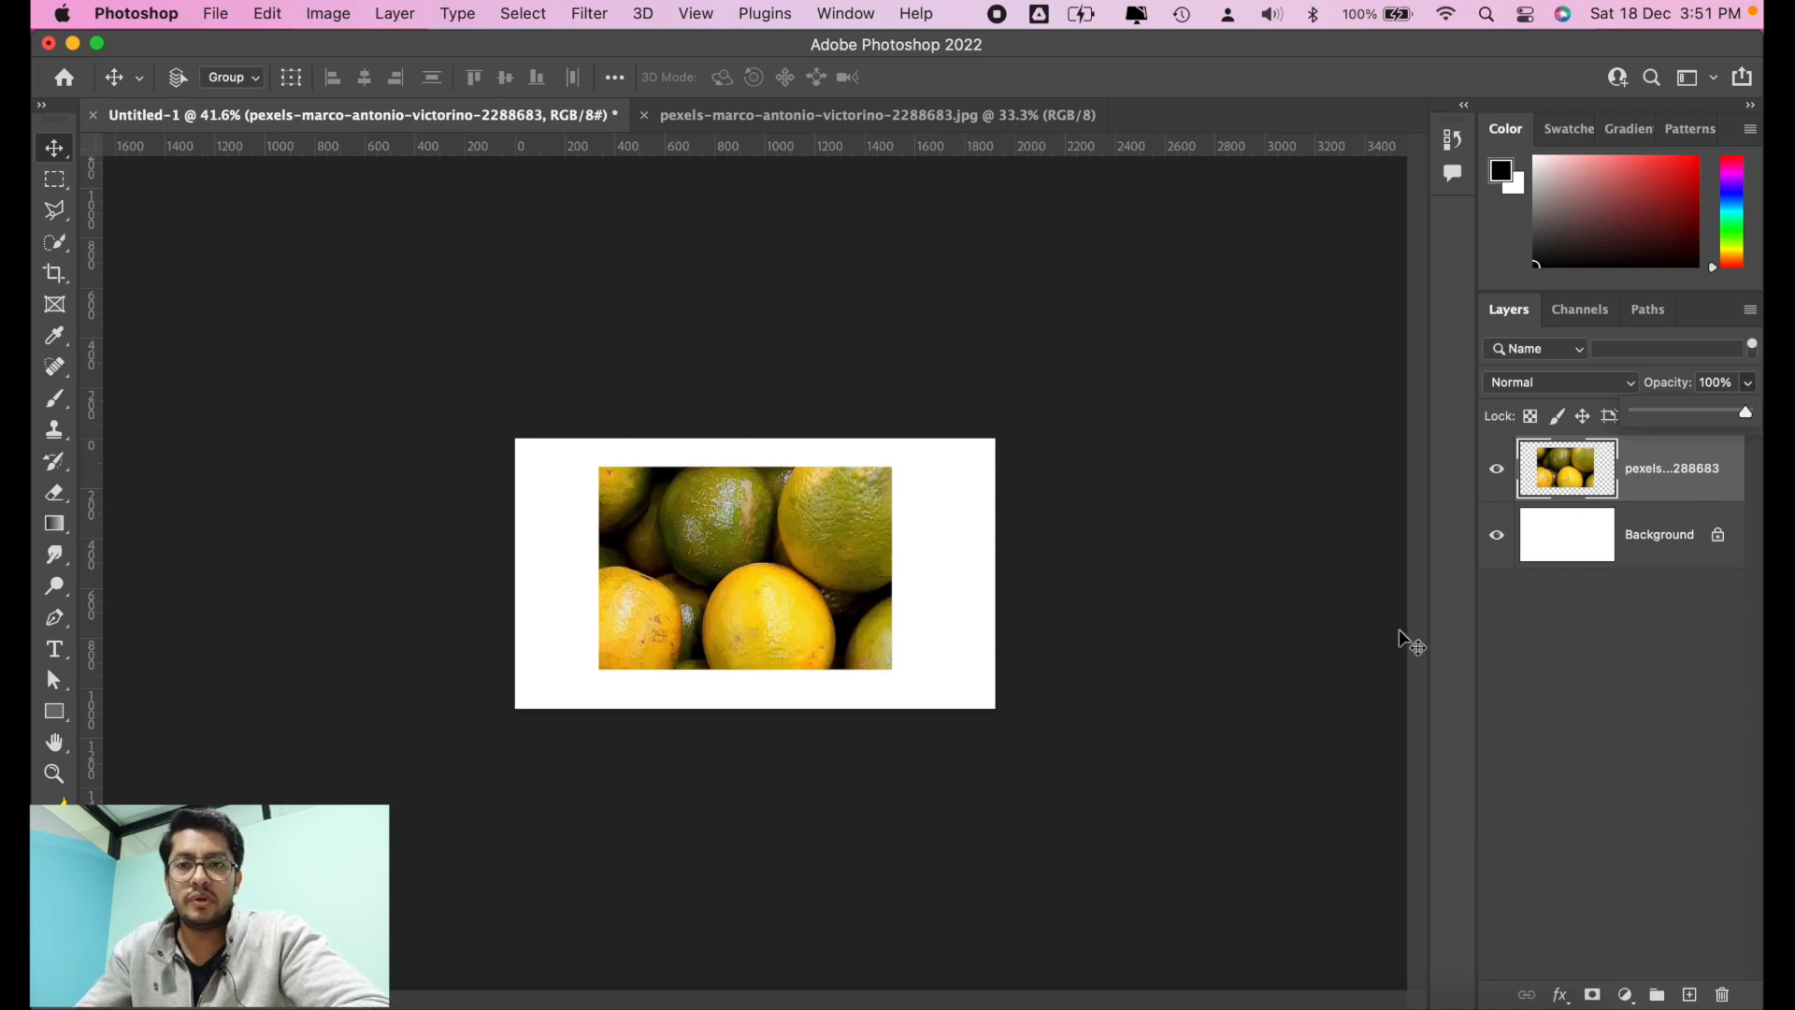
{"action": "left_click", "coordinate": [1556, 641]}
{"action": "left_click", "coordinate": [1690, 470]}
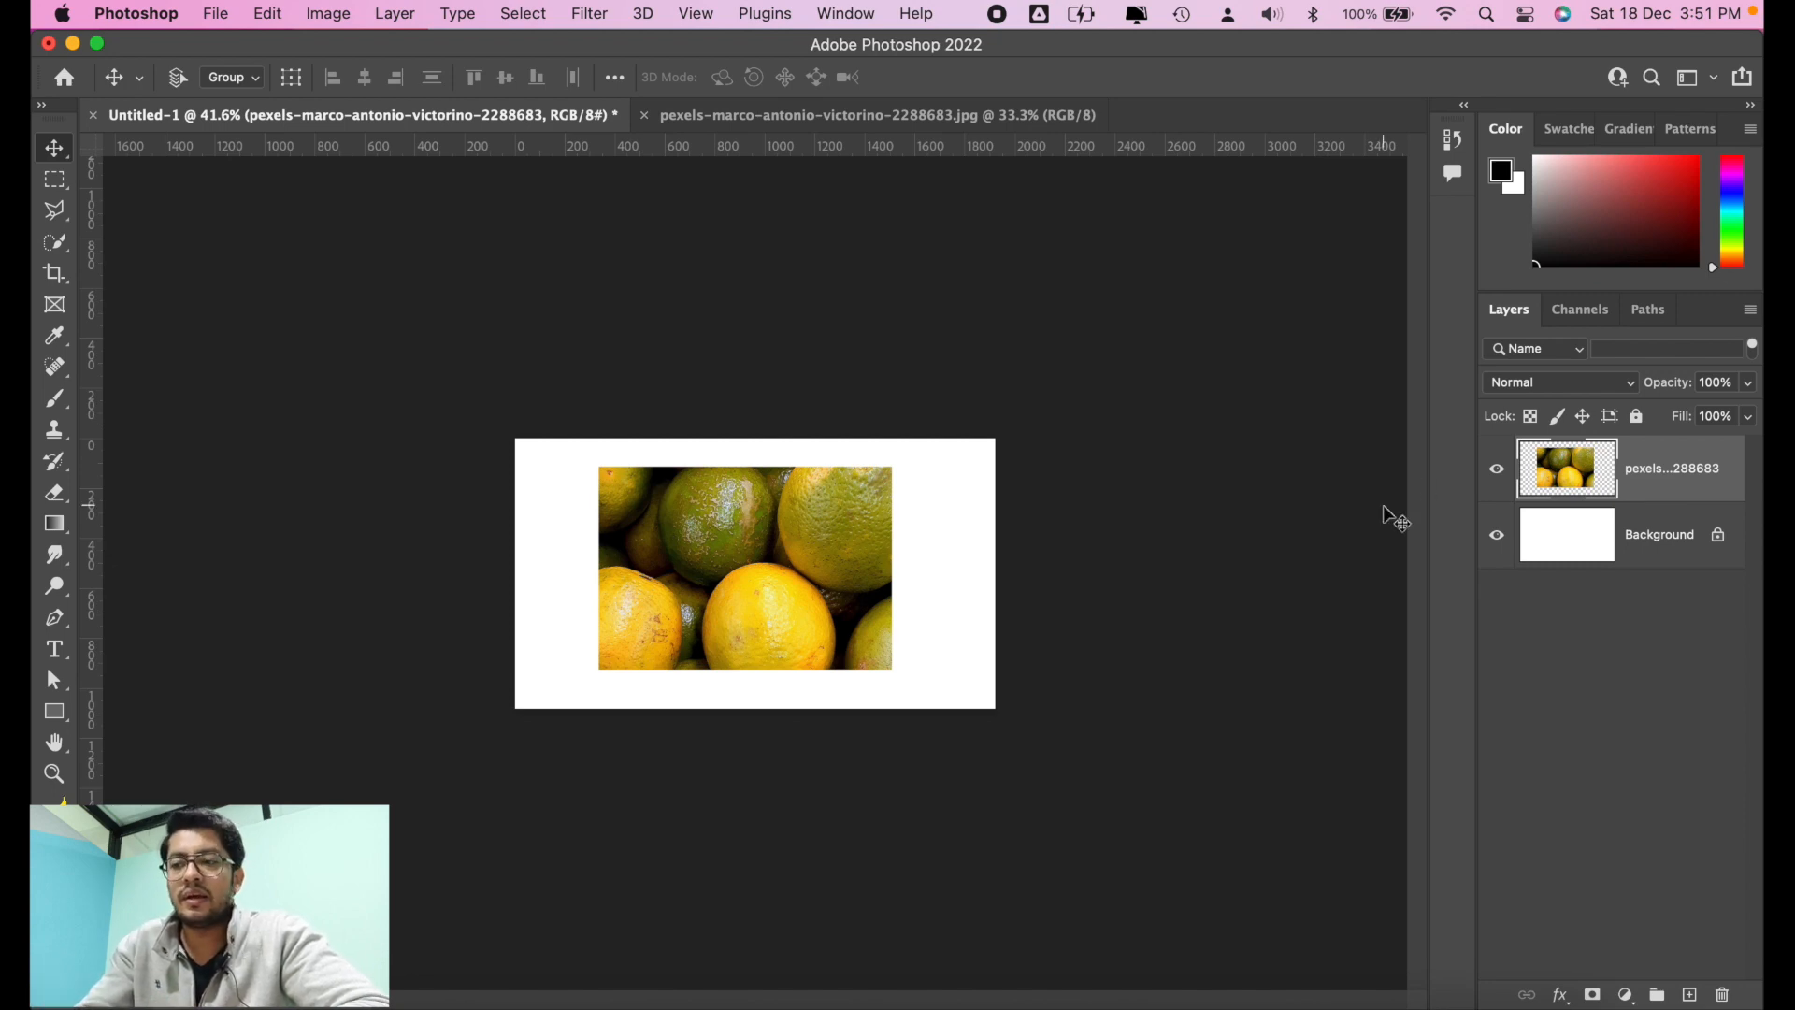
{"action": "key", "text": "6"}
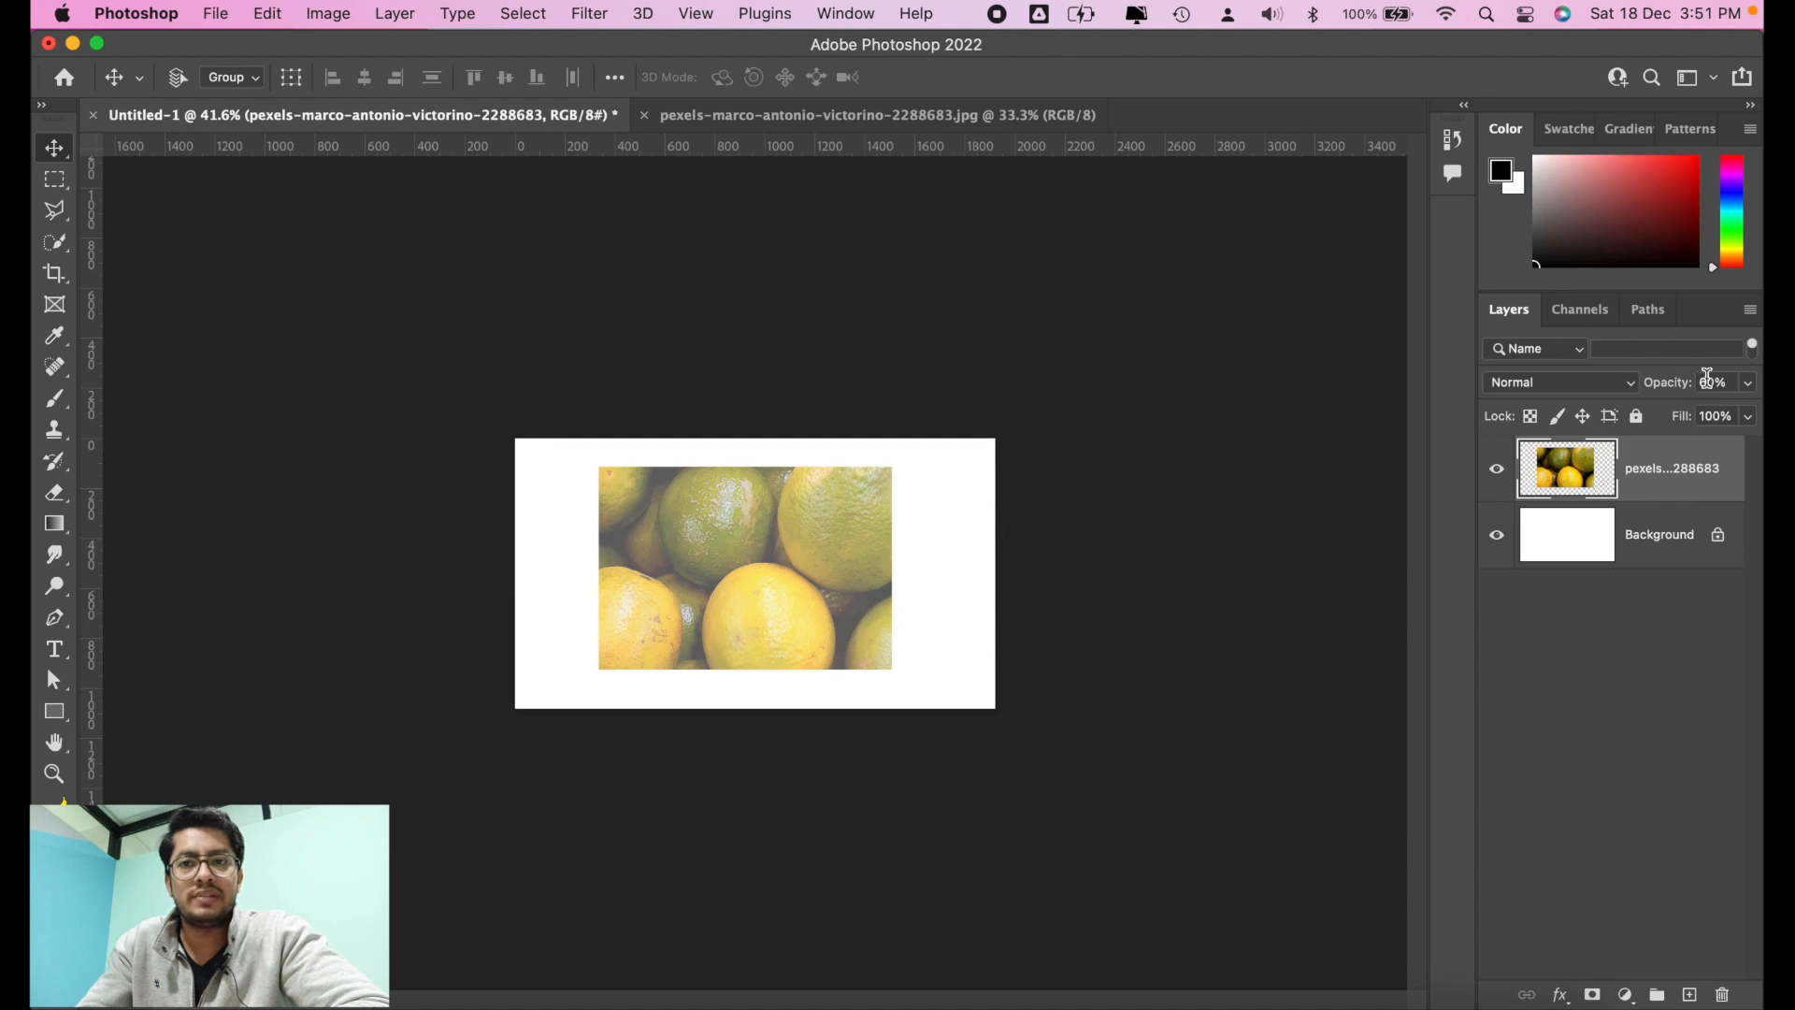
{"action": "key", "text": "3"}
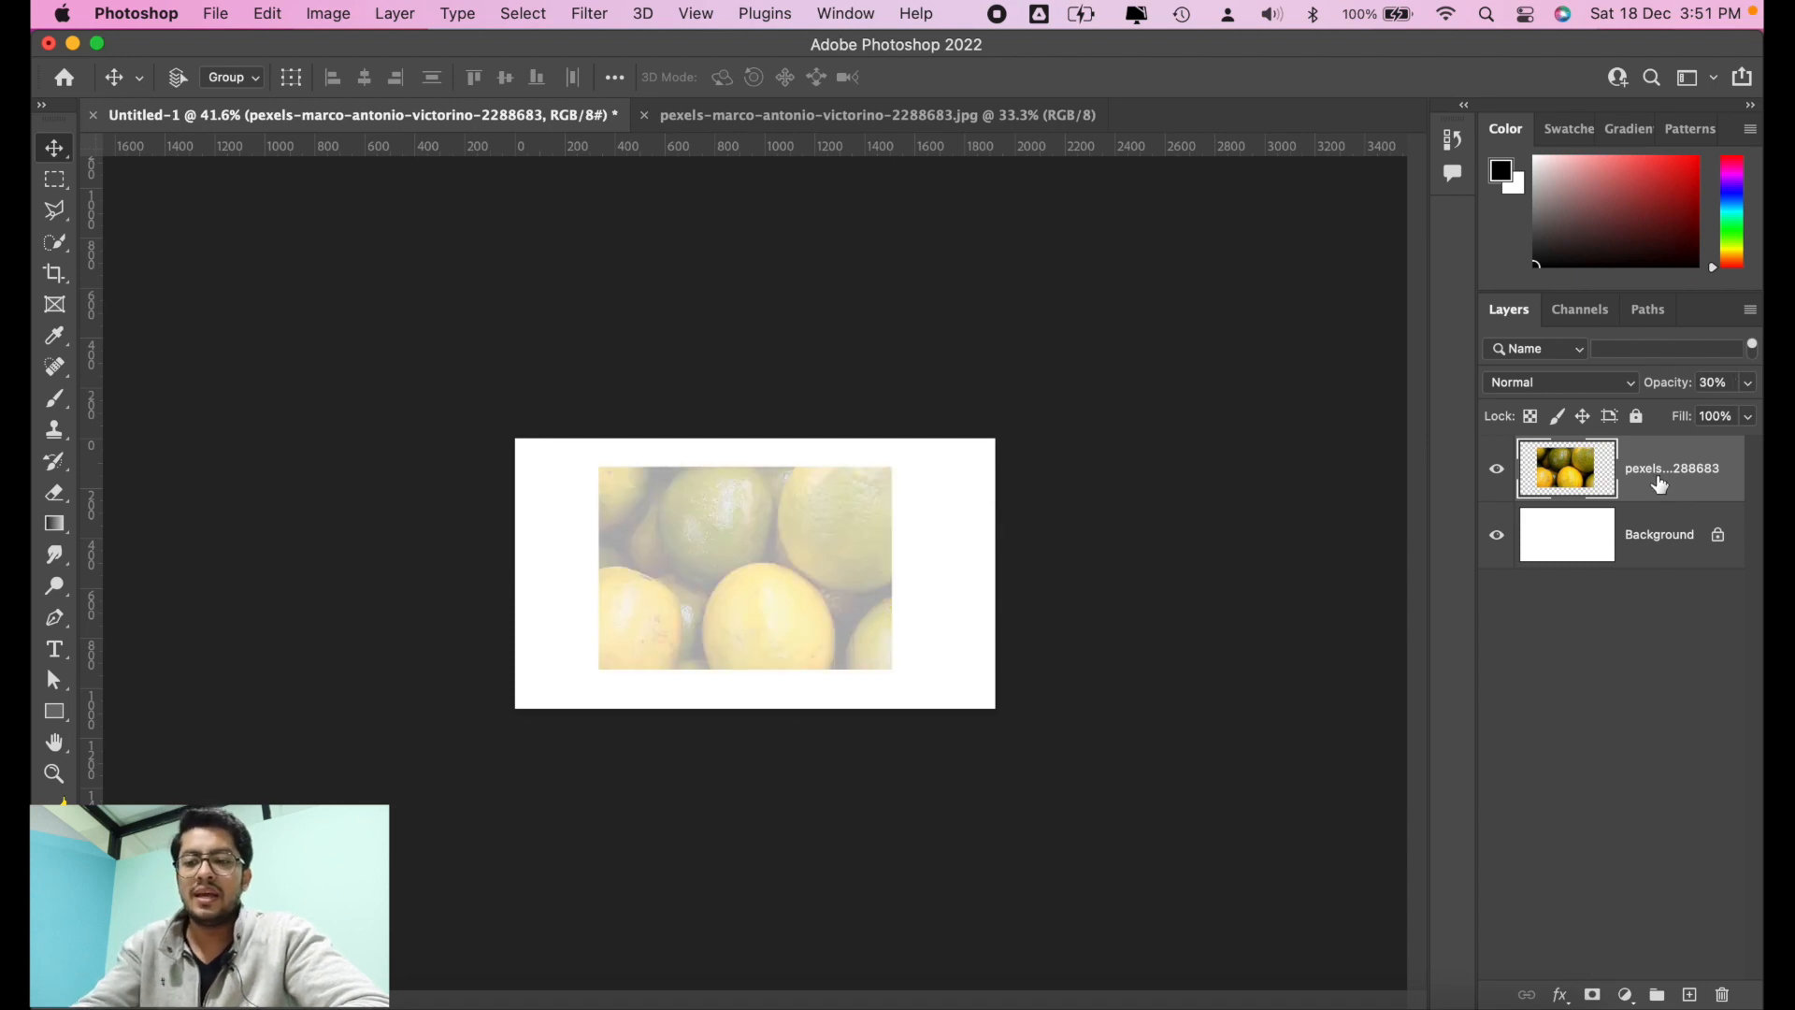
{"action": "key", "text": "0"}
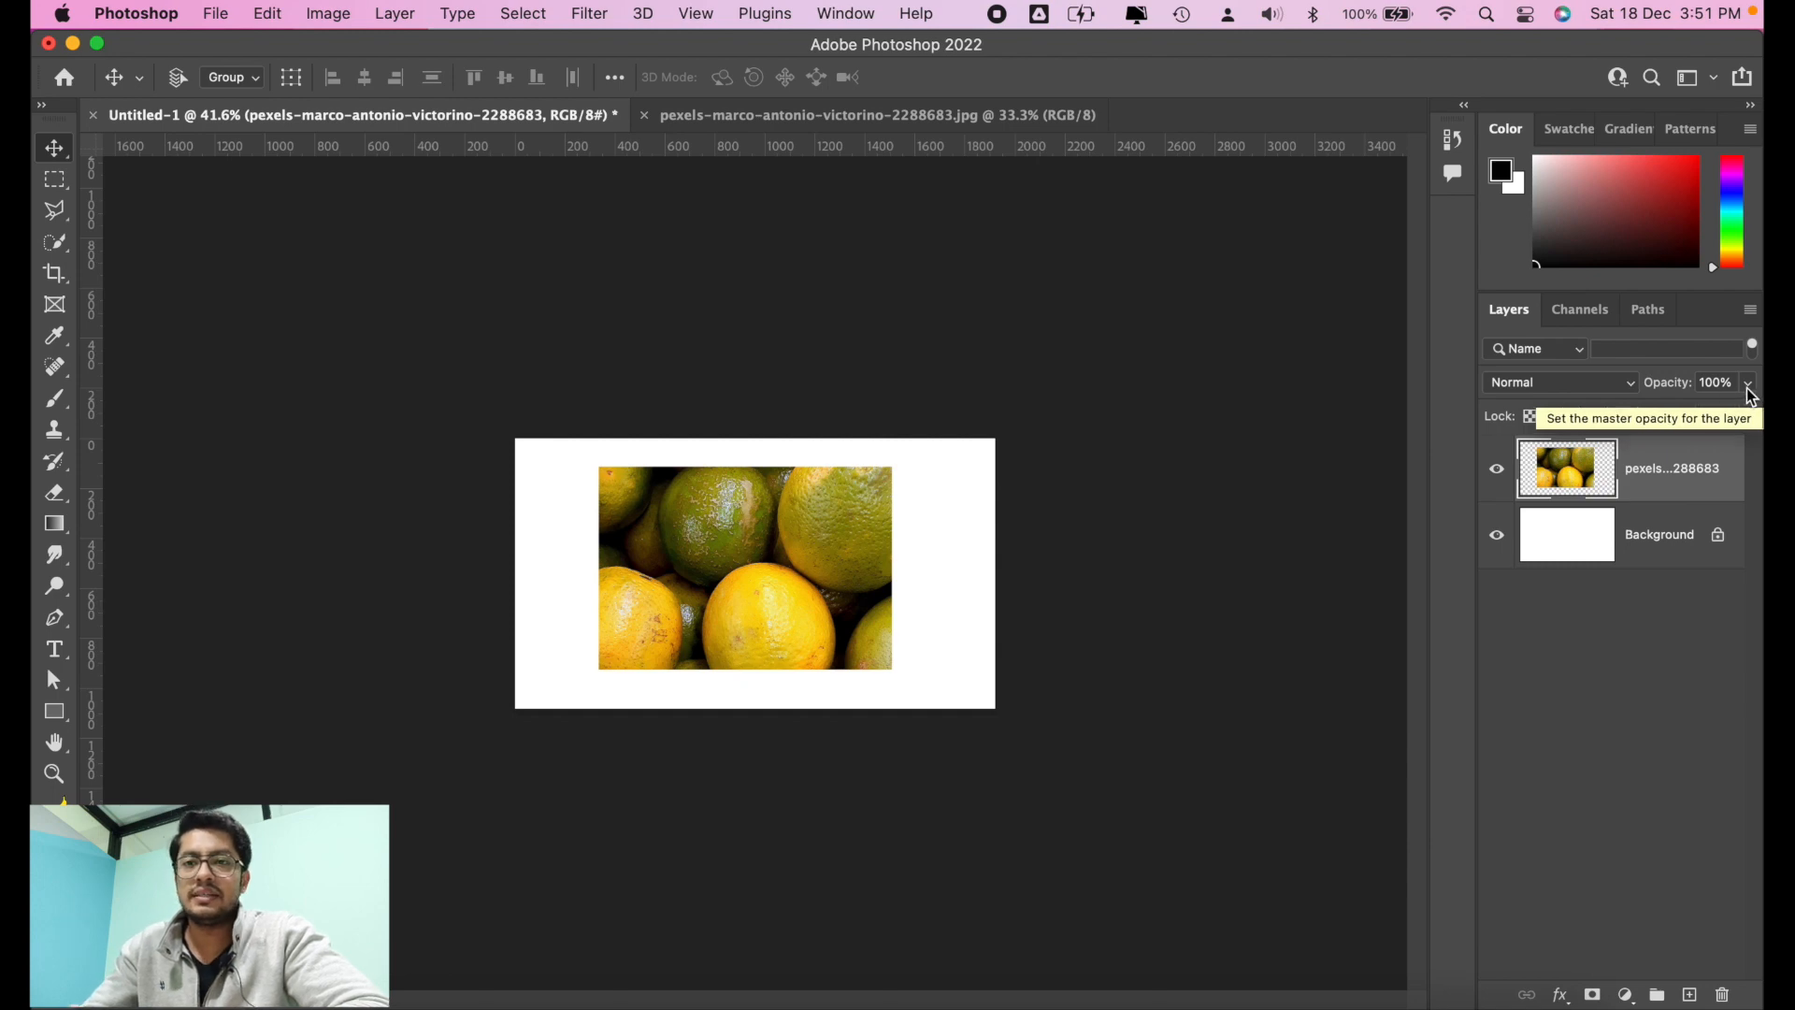
Step: Alternate the oranges layer's opacity between 60%, 6% and 66%, and bring it back to 100%
{"action": "key", "text": "6"}
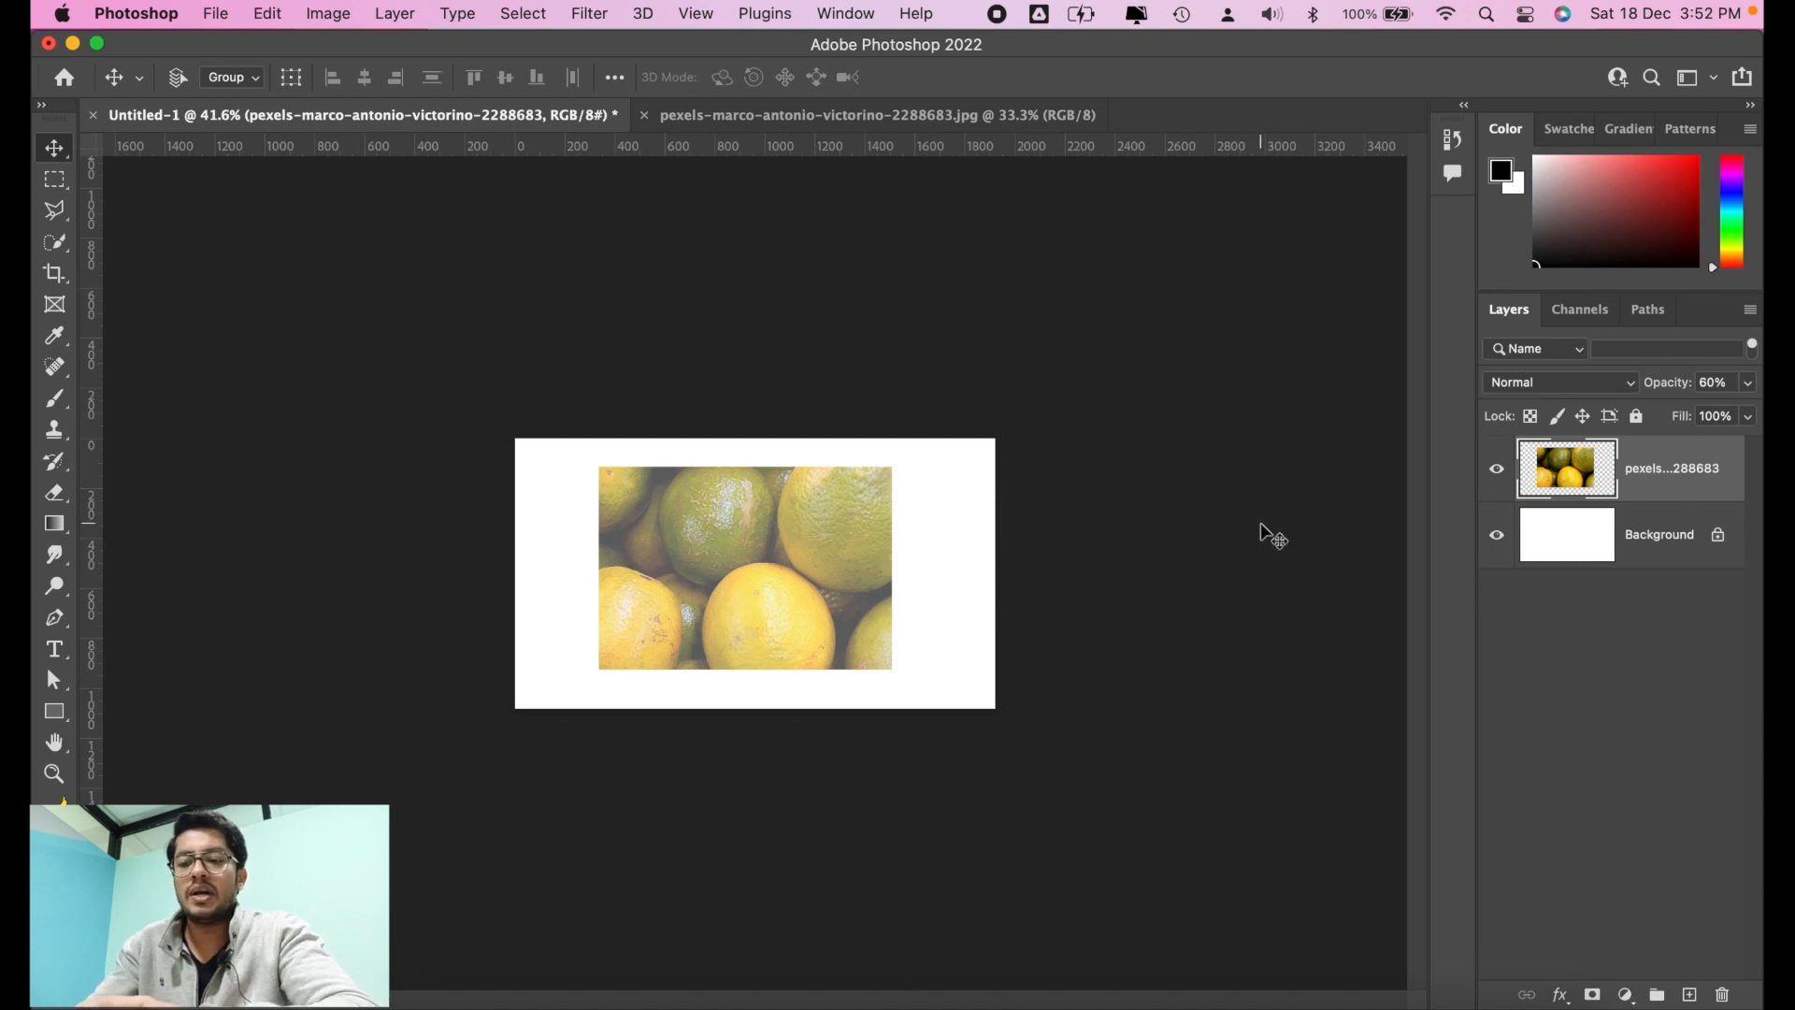
{"action": "key", "text": "0"}
{"action": "key", "text": "6"}
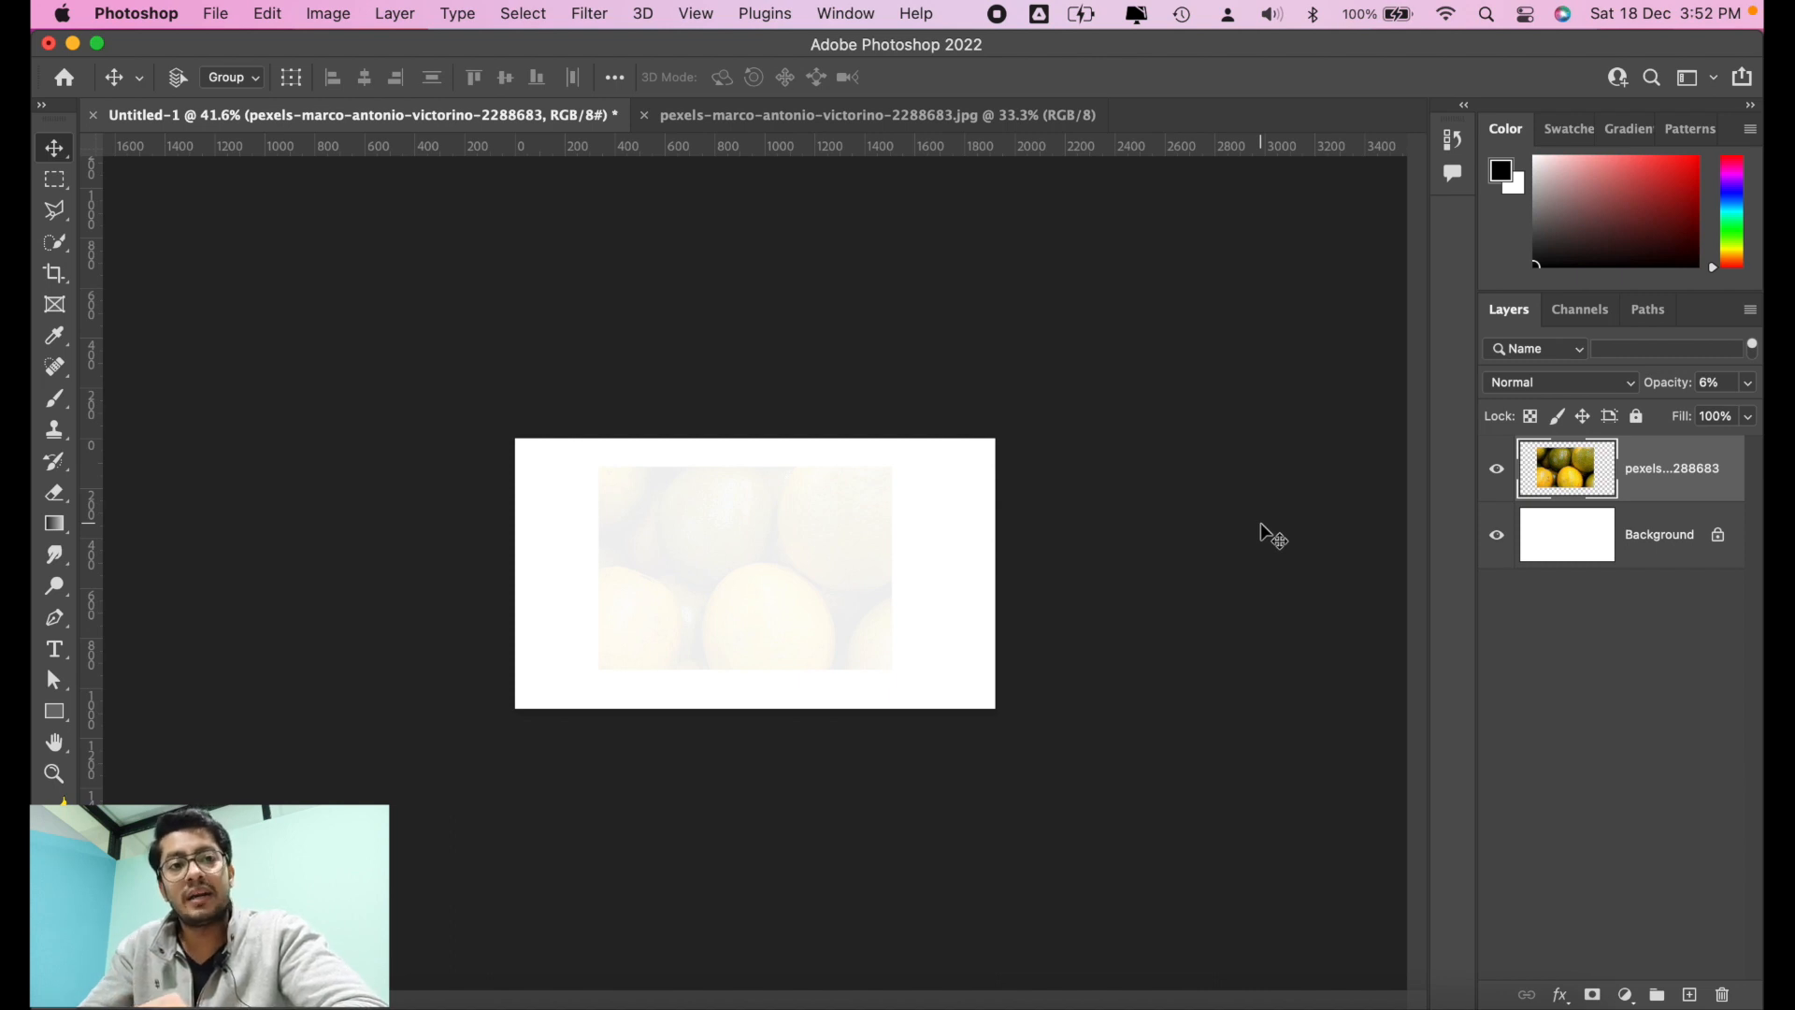
{"action": "key", "text": "6"}
{"action": "key", "text": "6"}
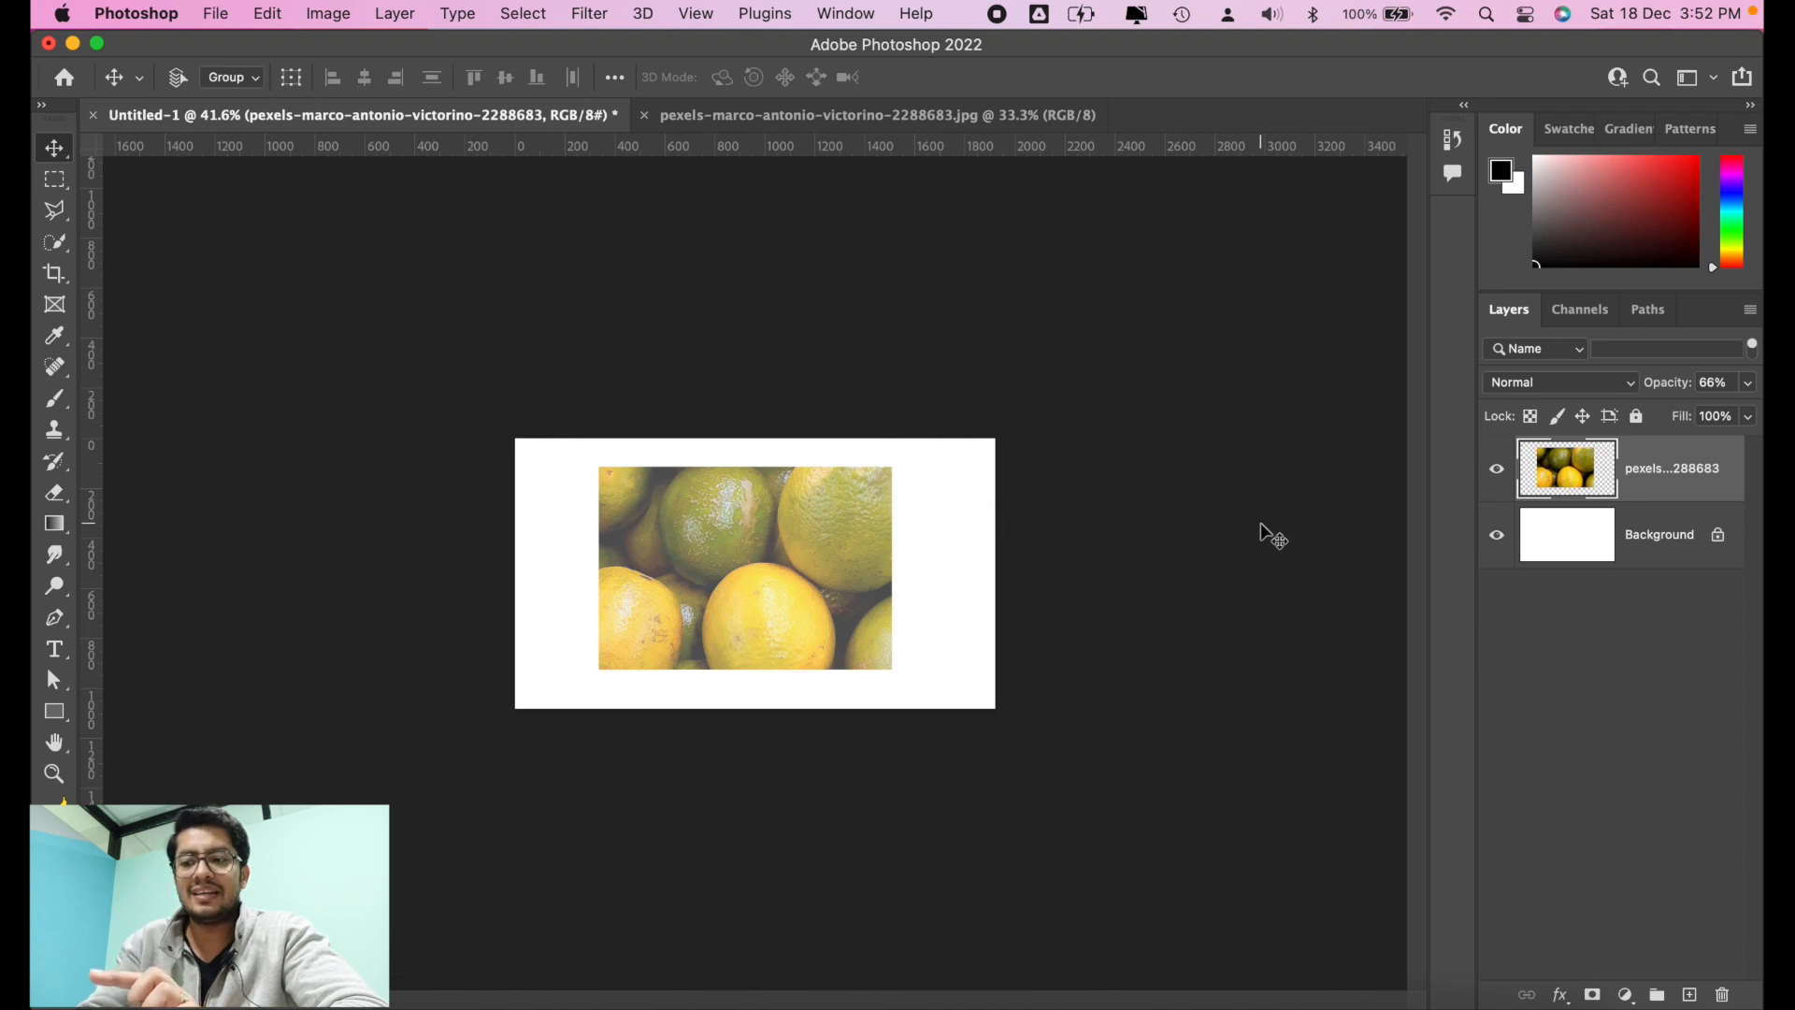
{"action": "key", "text": "6"}
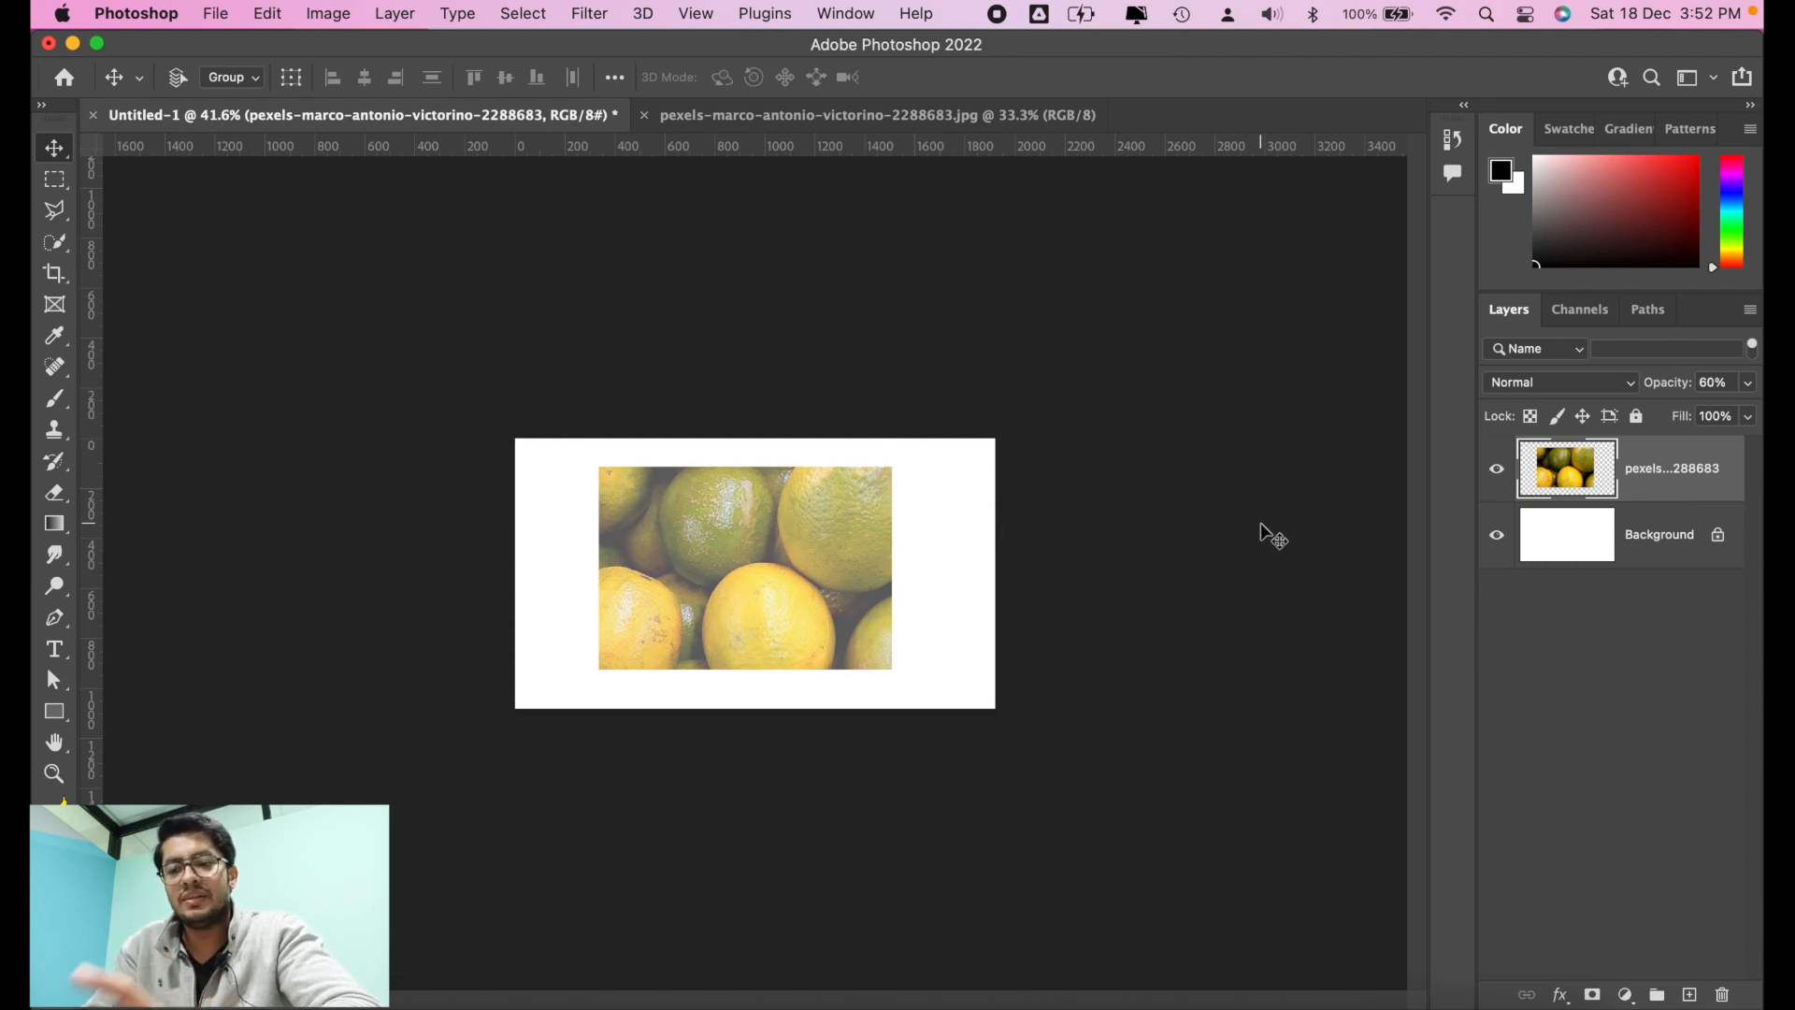
{"action": "key", "text": "0"}
{"action": "key", "text": "6"}
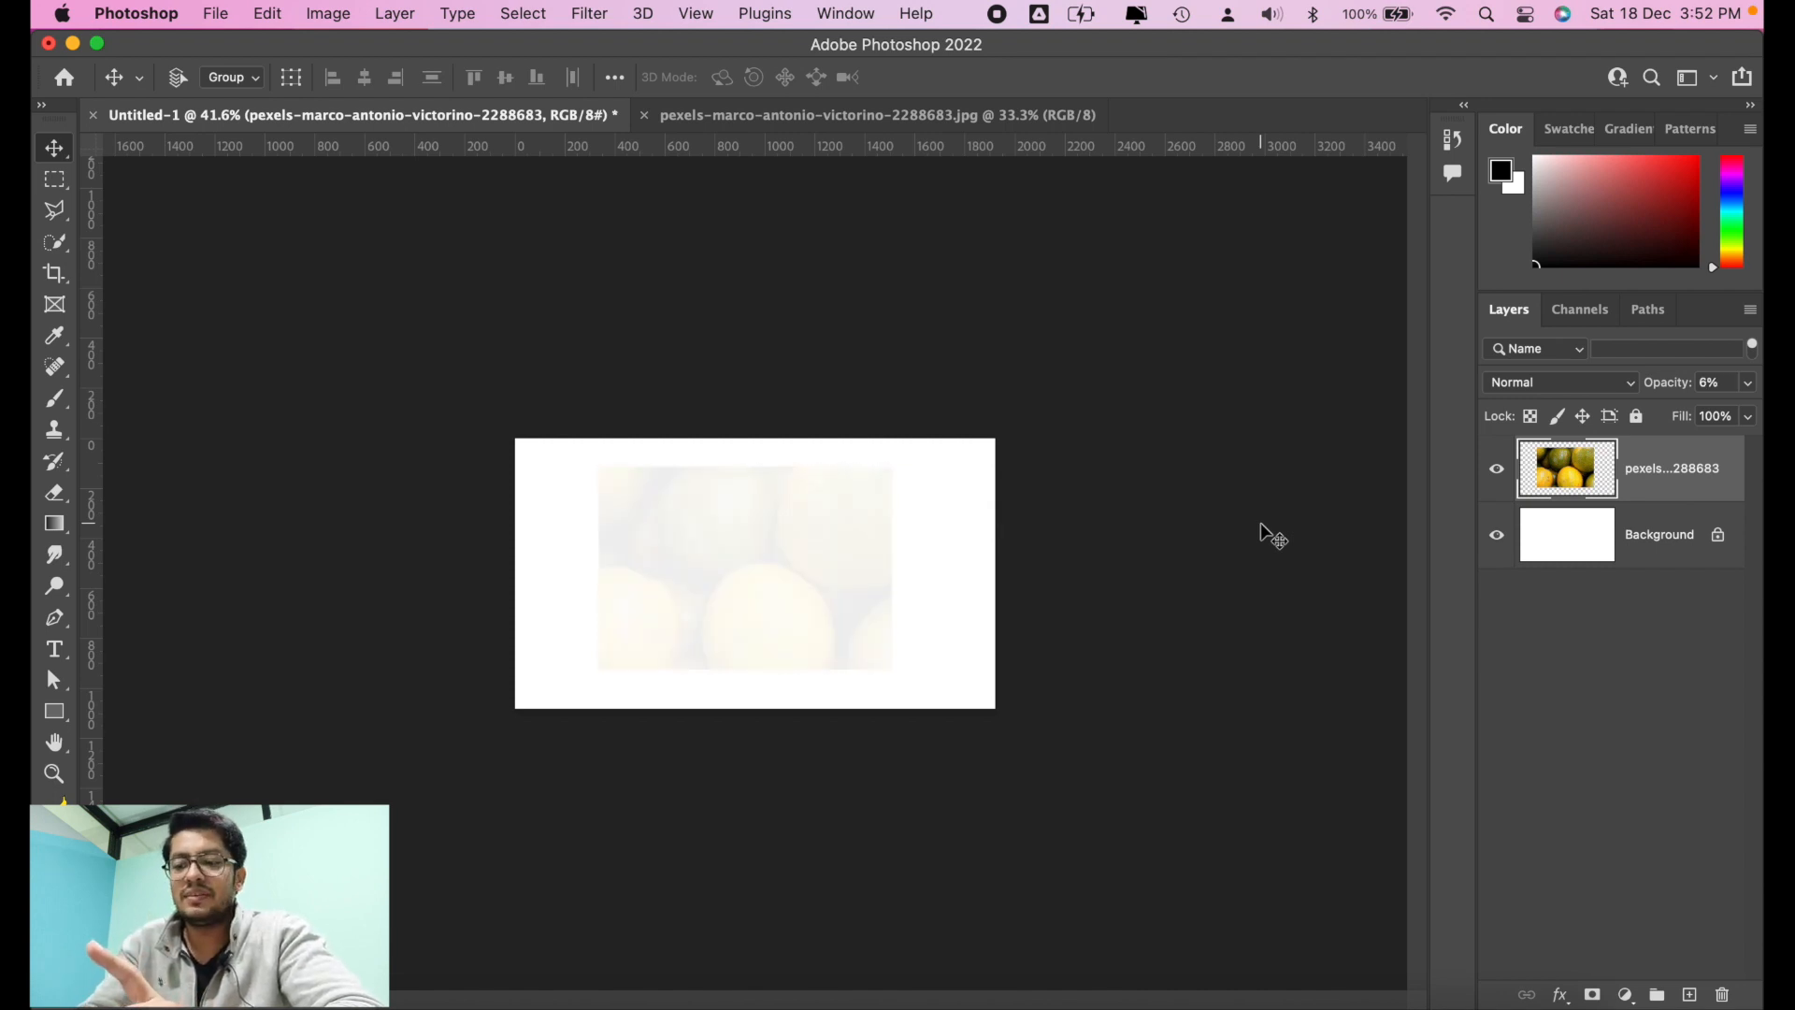
{"action": "key", "text": "6"}
{"action": "key", "text": "6"}
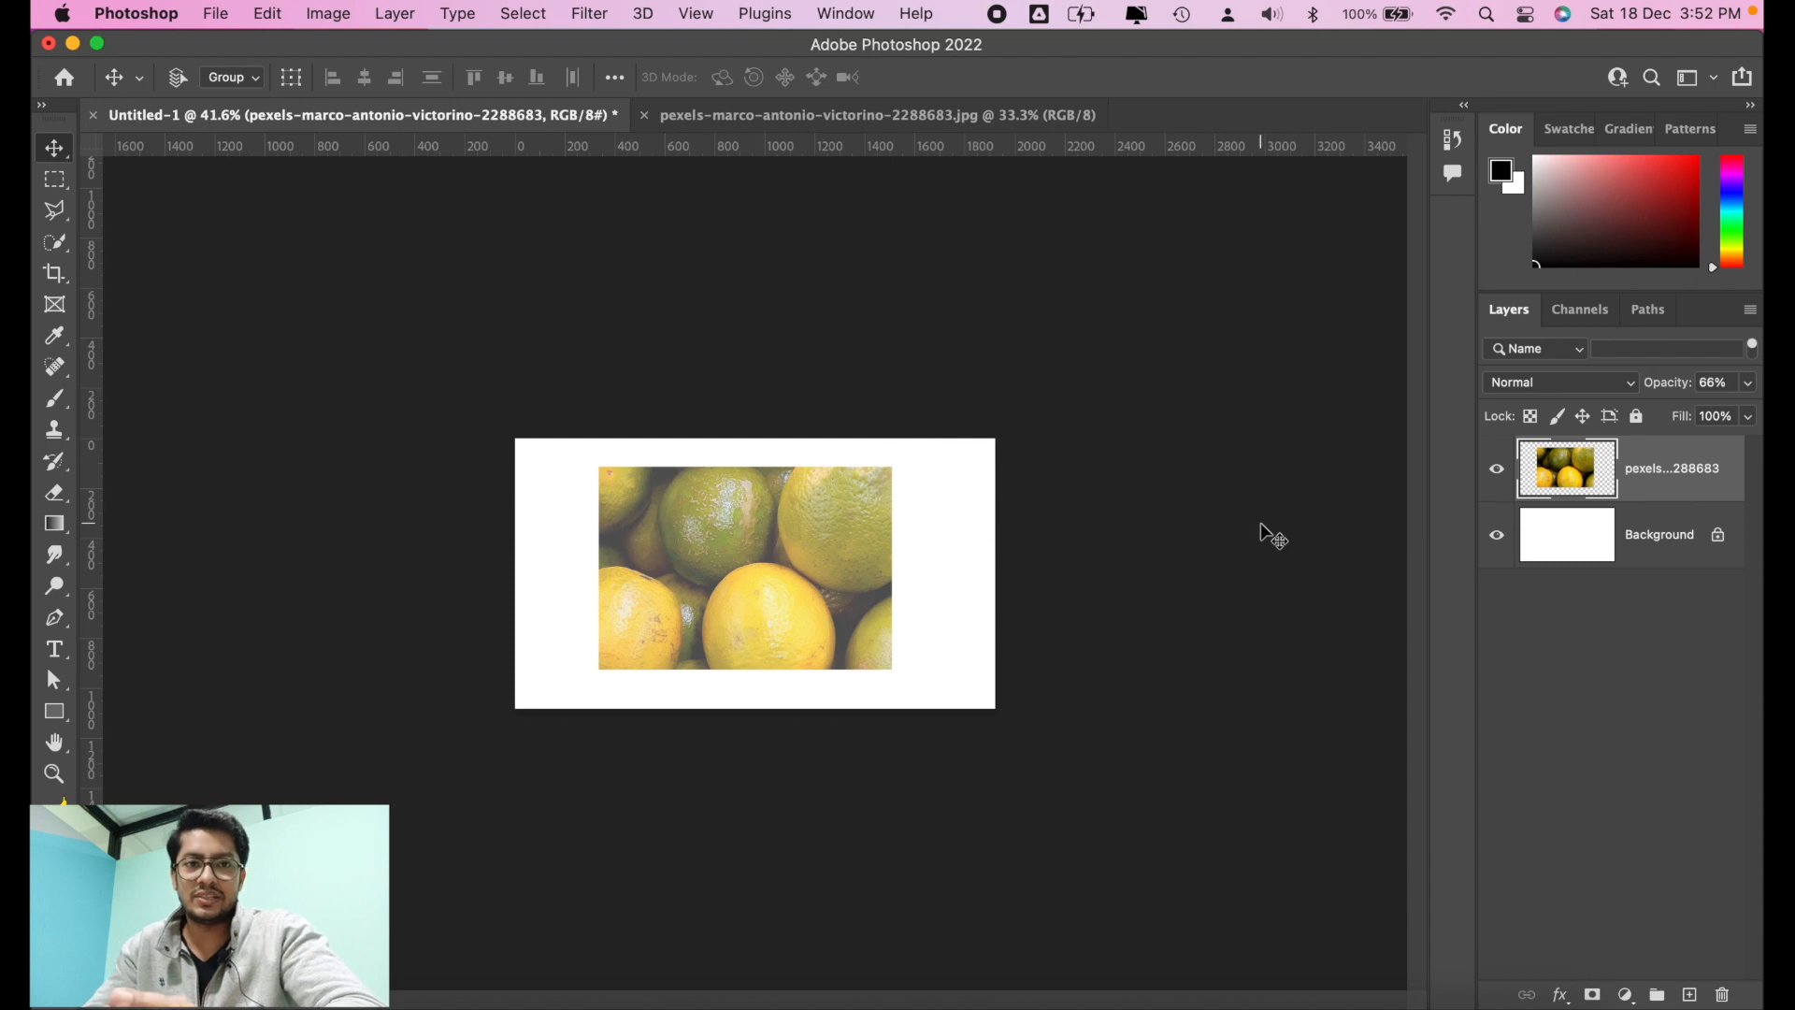
{"action": "key", "text": "0"}
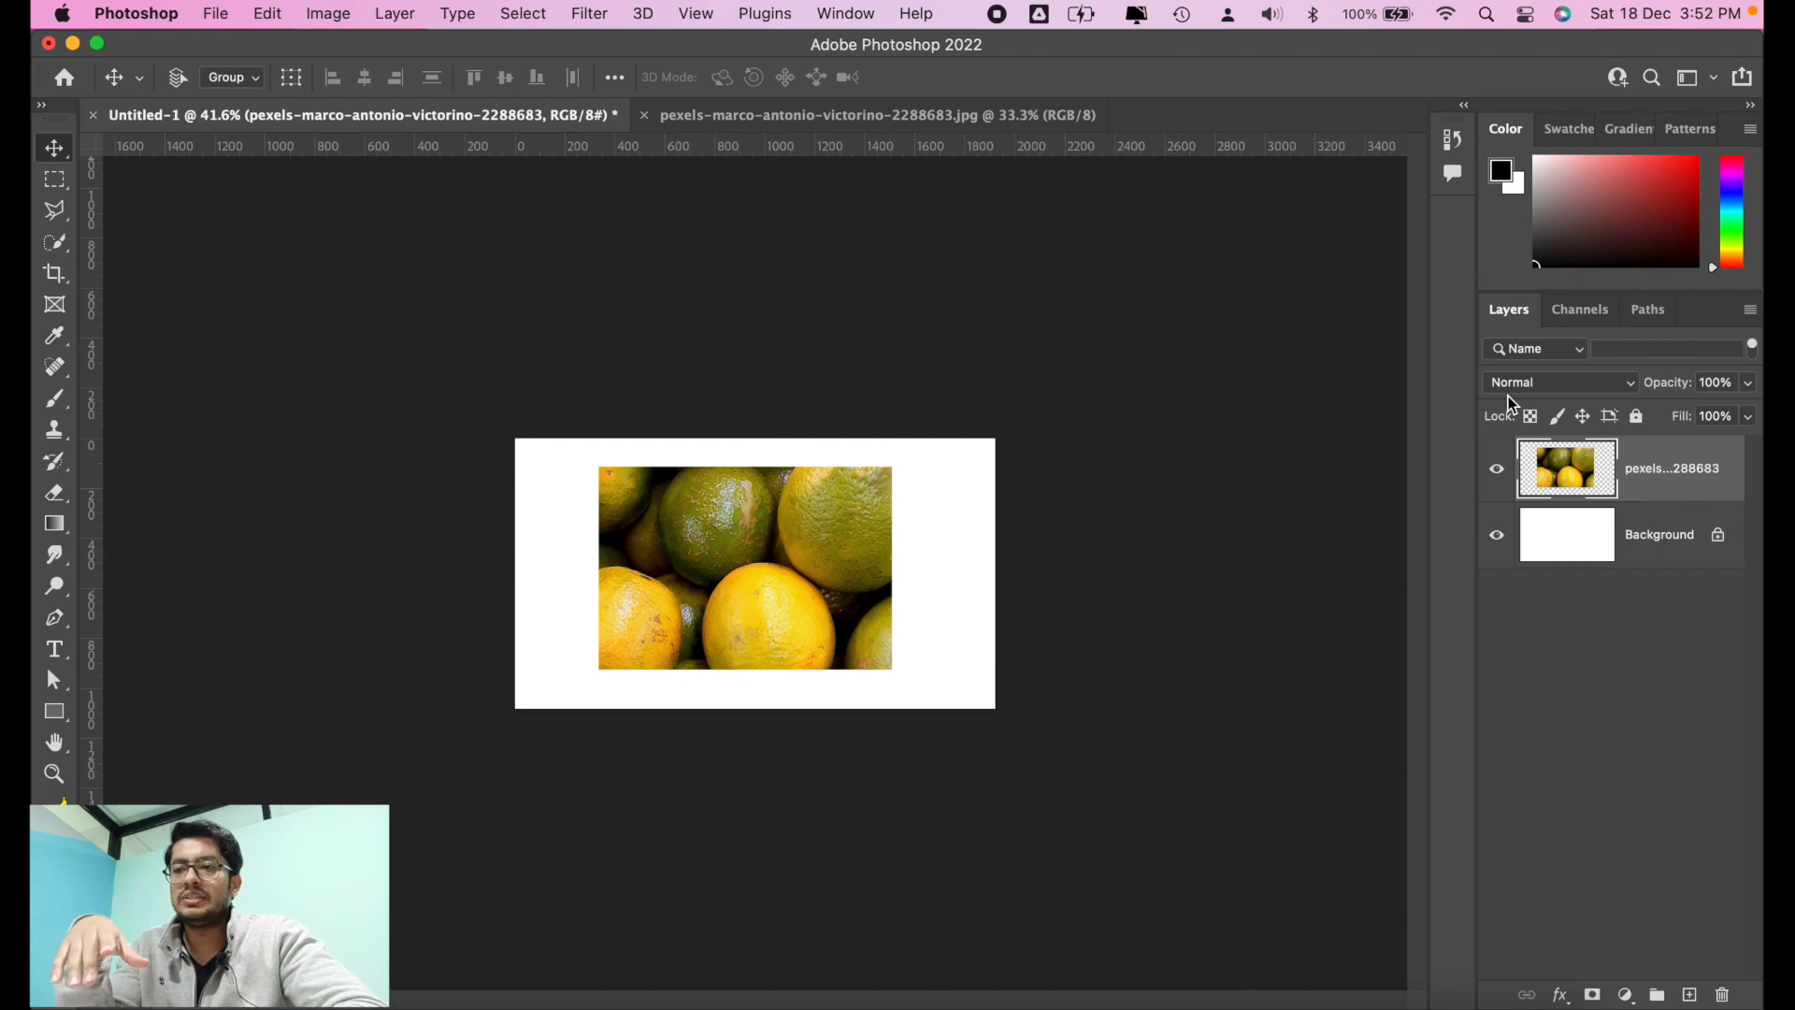
Step: With the Brush tool active, create a new empty layer above the oranges layer and hide the oranges layer
{"action": "left_click", "coordinate": [60, 404]}
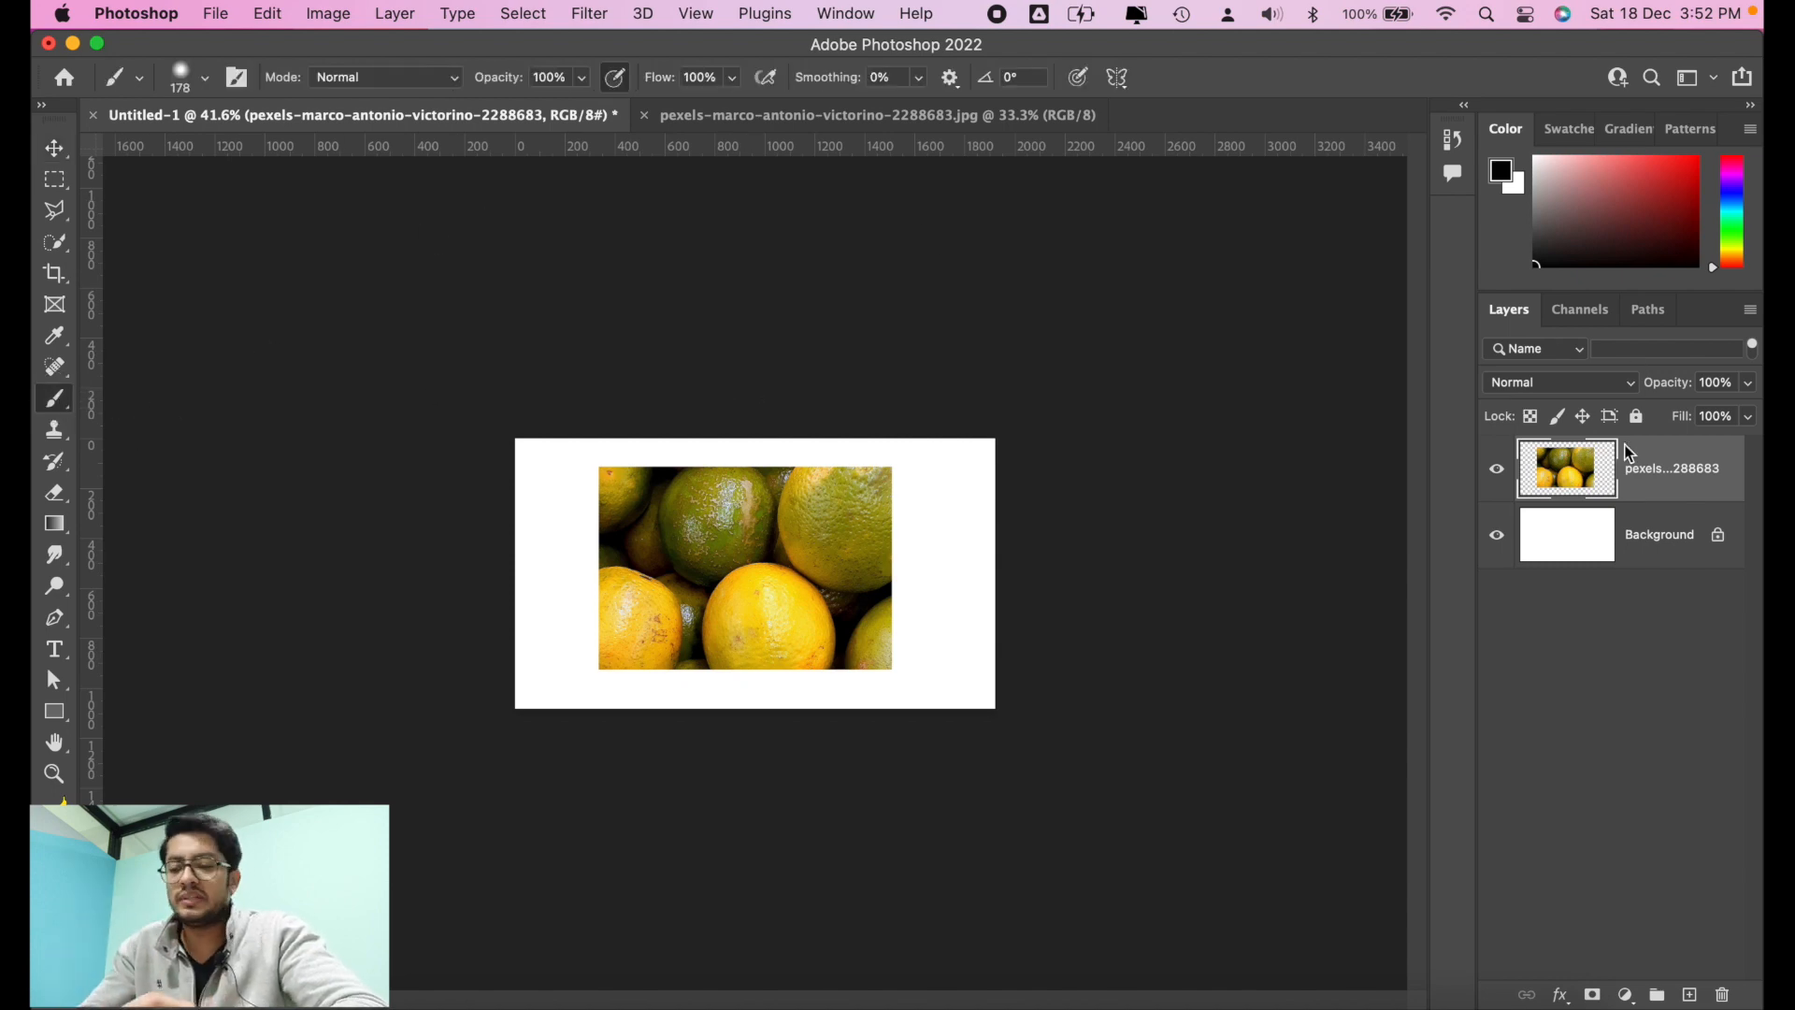
{"action": "key", "text": "super+shift+n"}
{"action": "key", "text": "Return"}
{"action": "left_click", "coordinate": [1497, 535]}
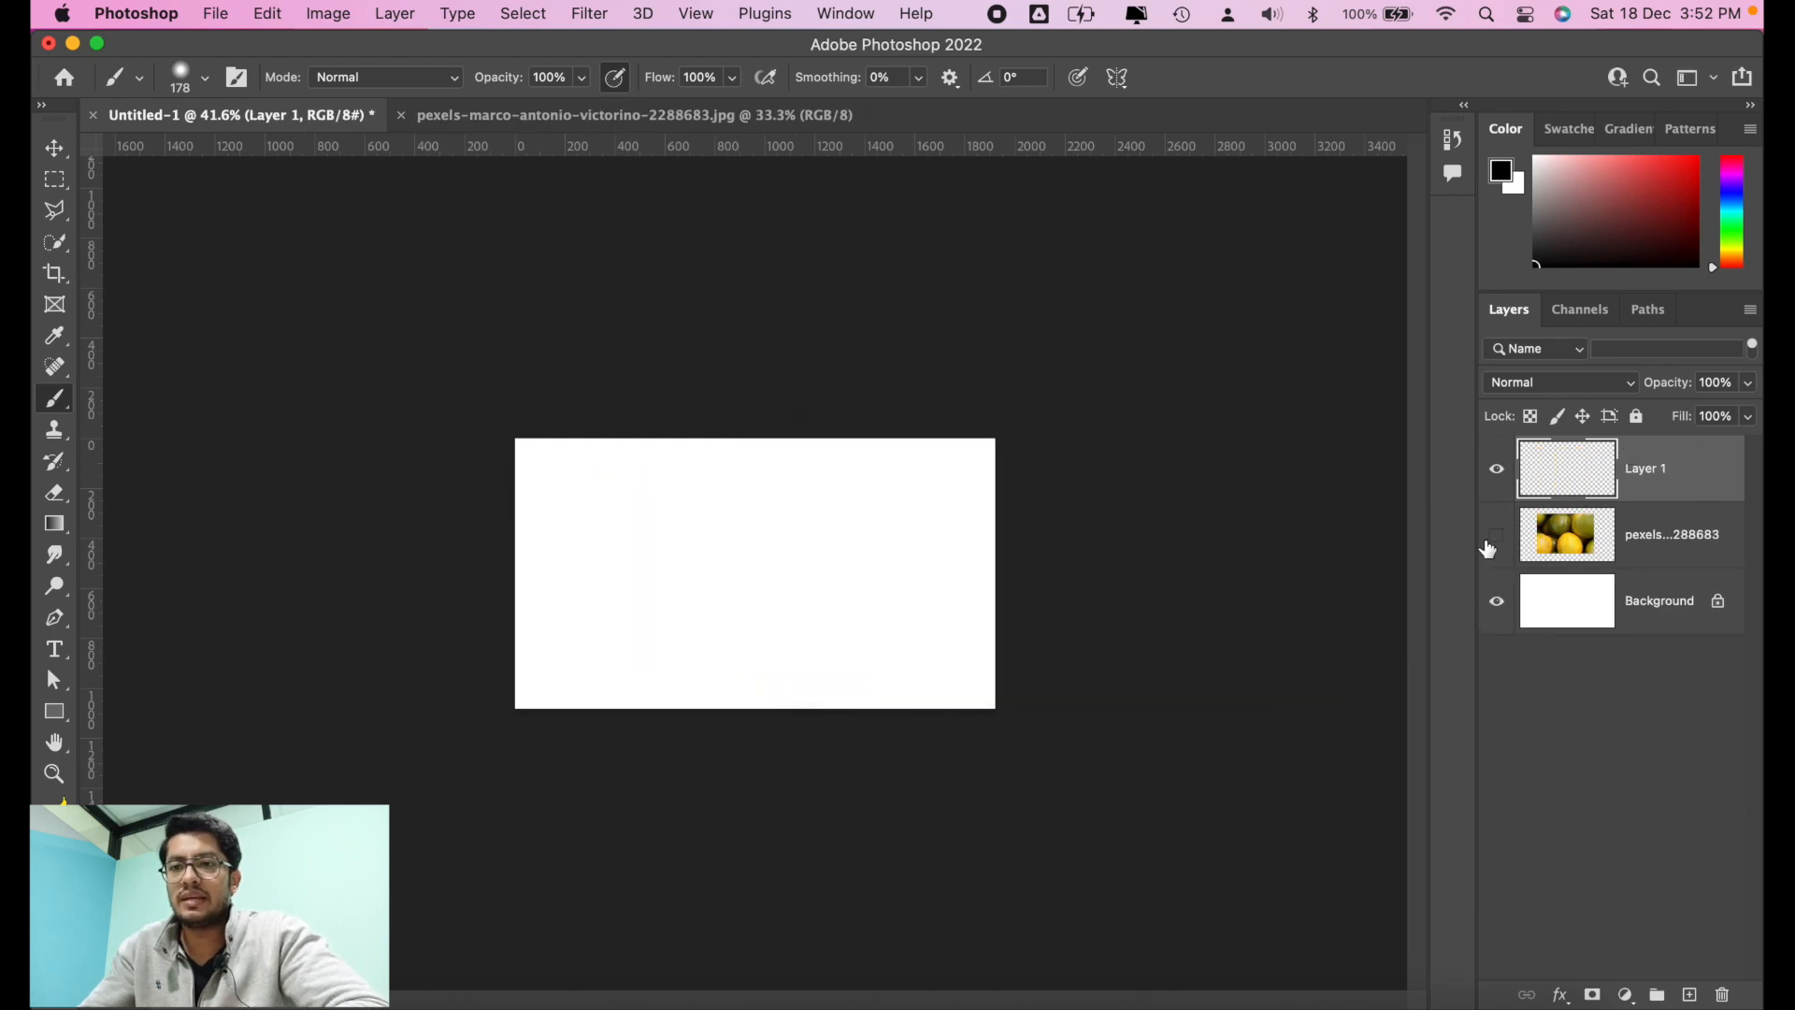
Step: Paint a wide black horizontal stroke along the canvas's upper part with a 268 px soft brush, and undo it
{"action": "key", "text": "super+equal"}
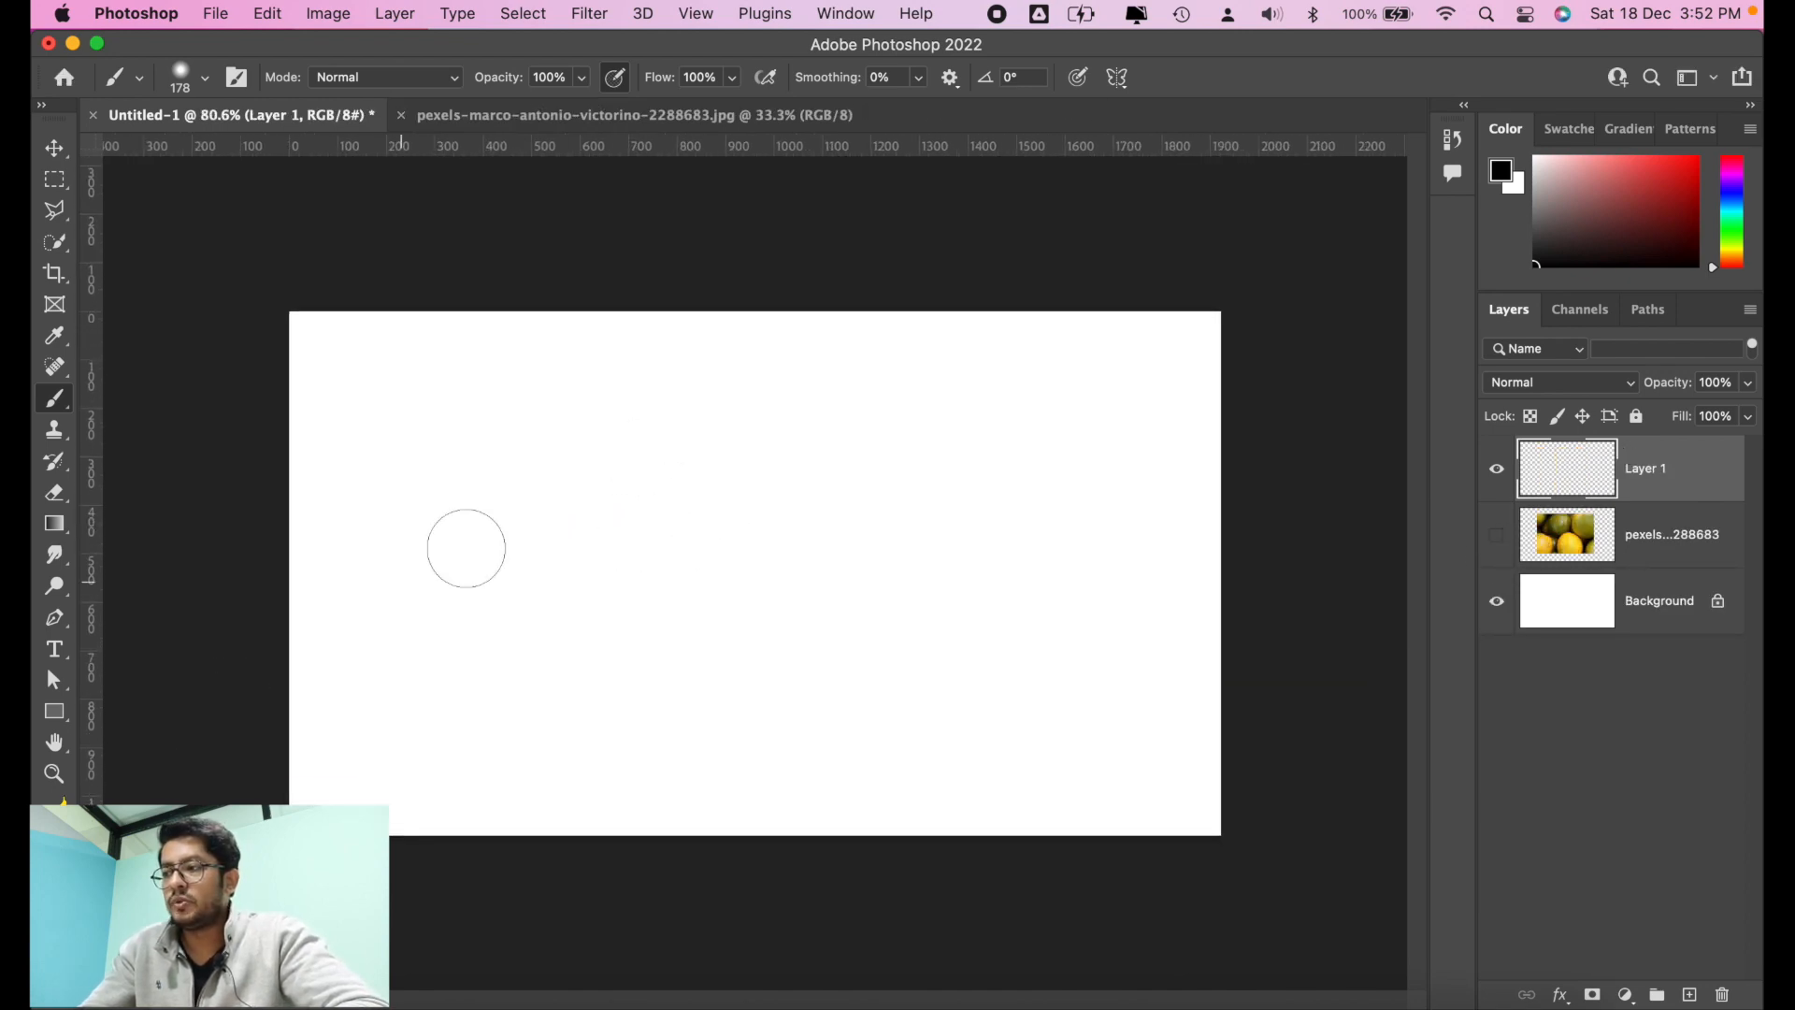
{"action": "right_click", "coordinate": [658, 452]}
{"action": "left_click_drag", "start_coordinate": [889, 399], "coordinate": [912, 400]}
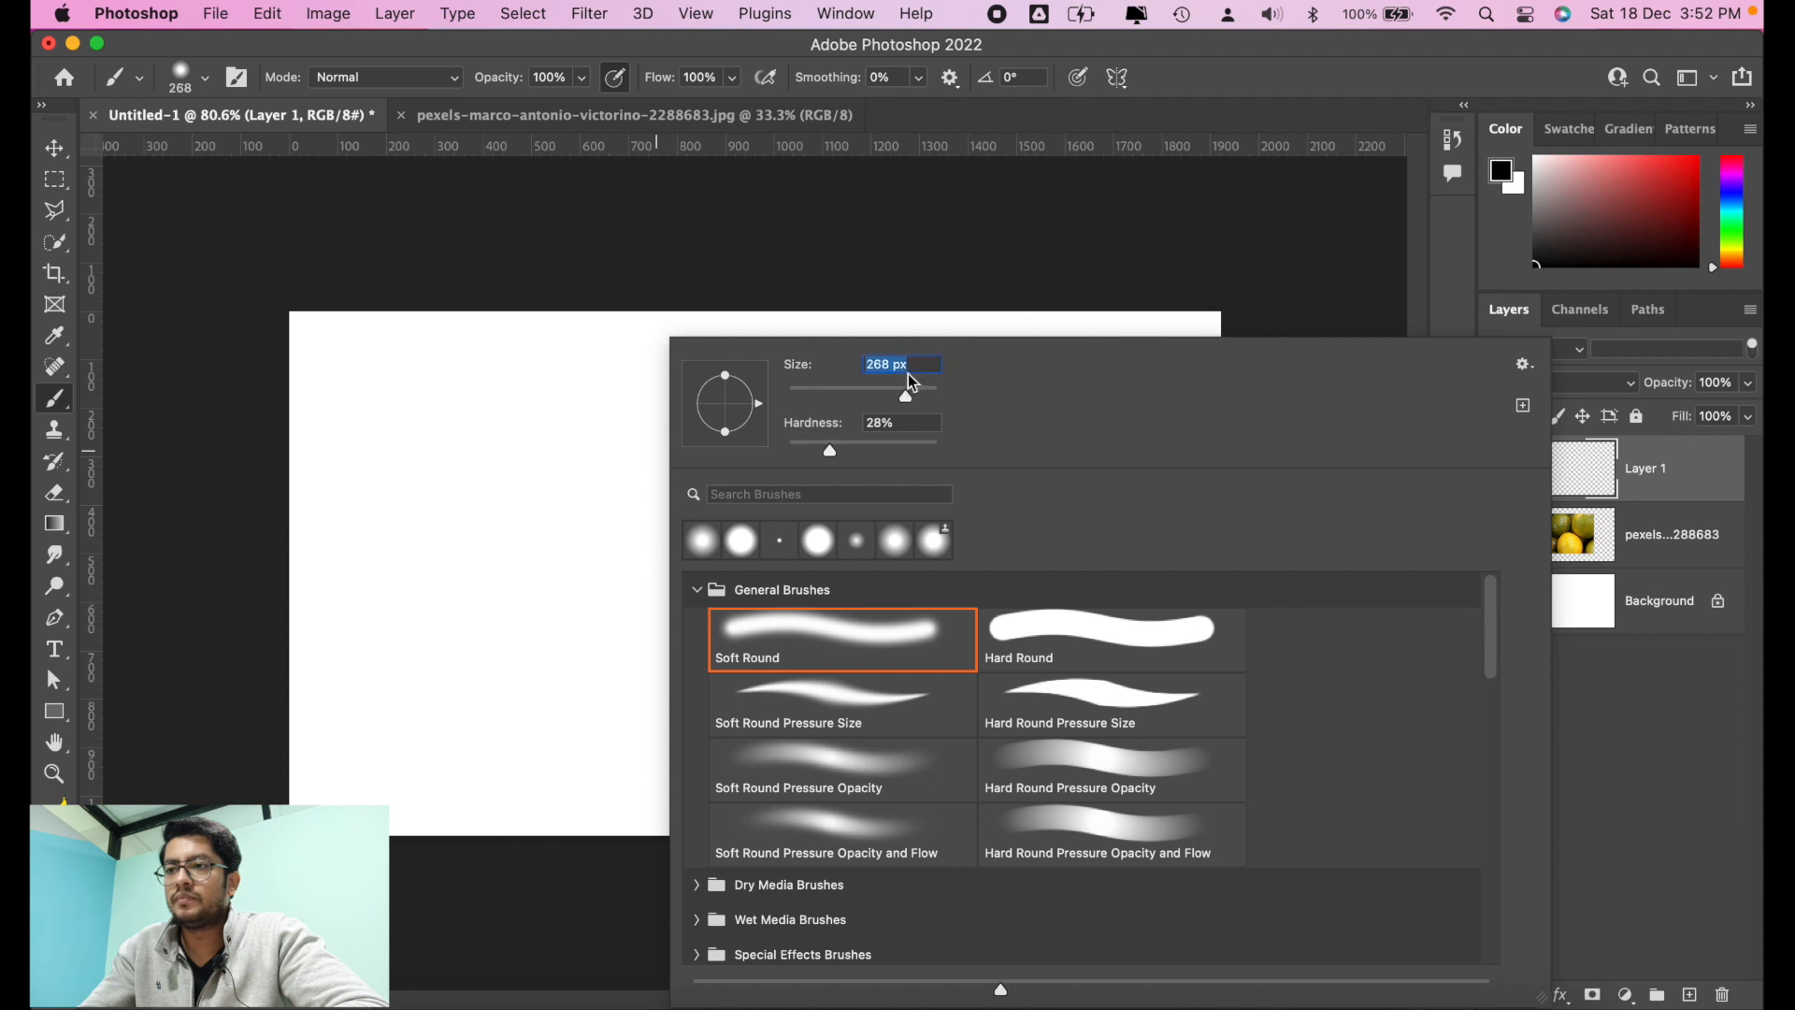
{"action": "key", "text": "Return"}
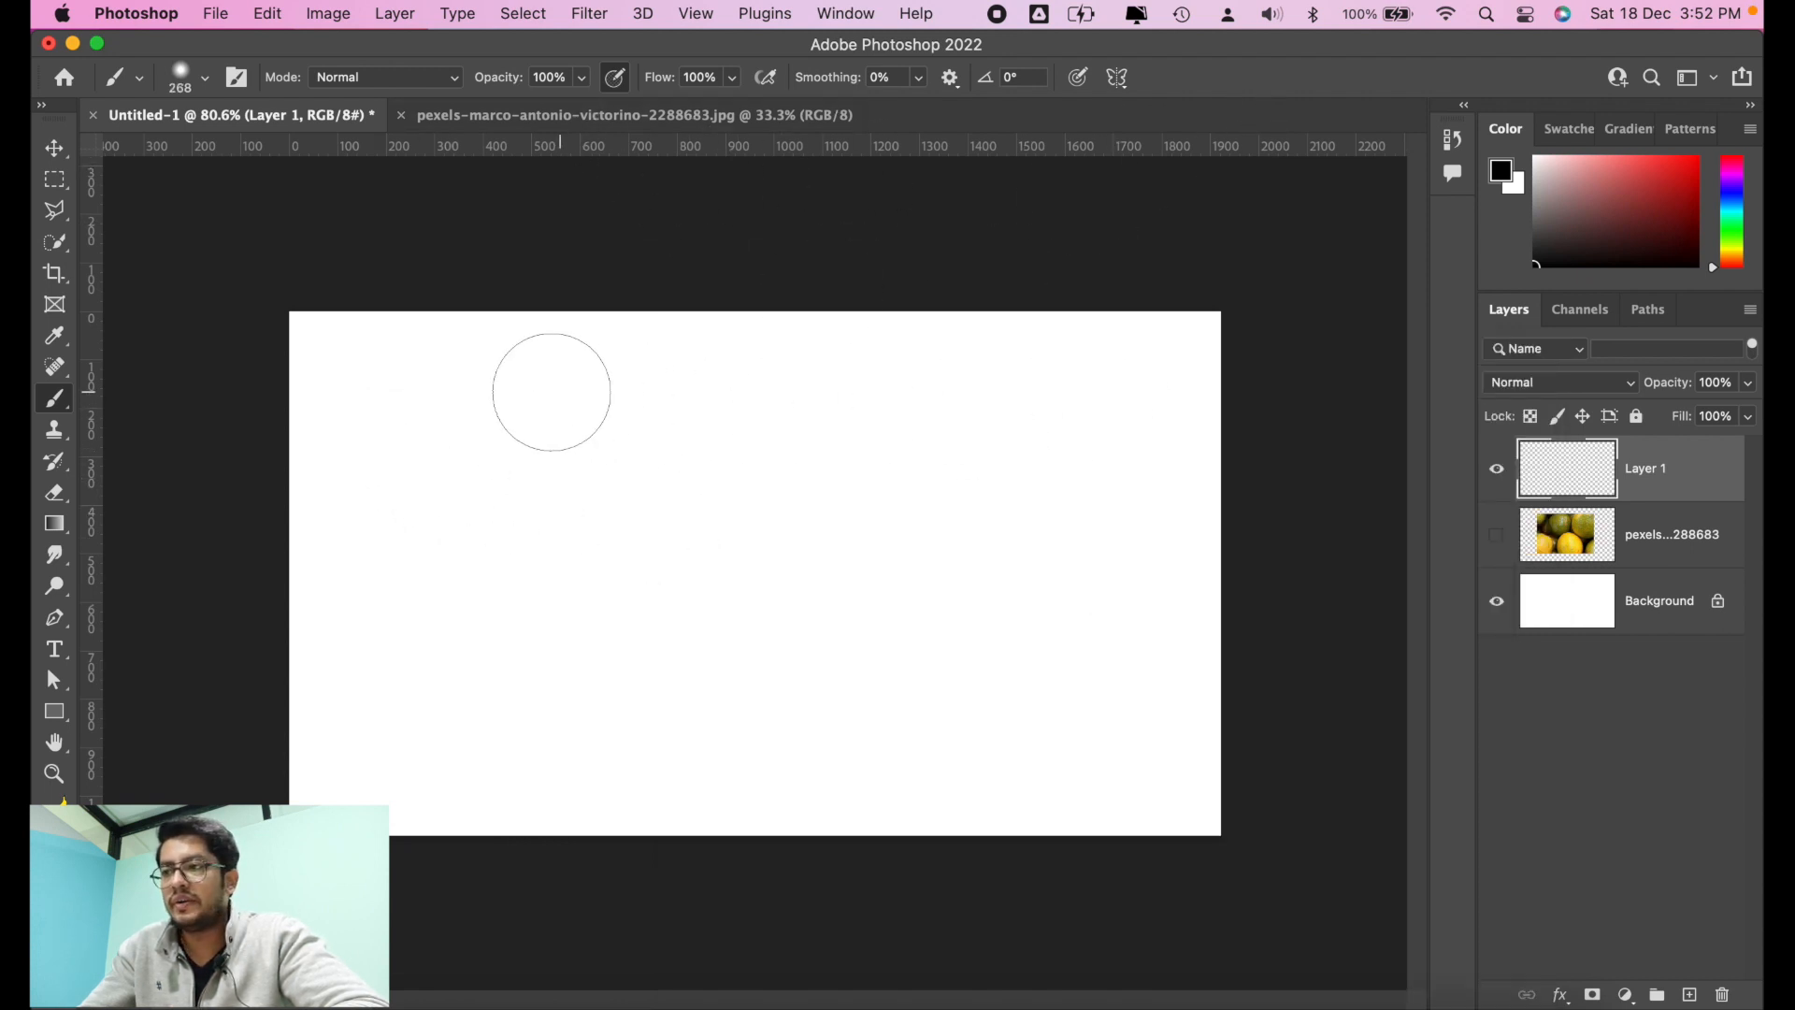
{"action": "left_click_drag", "start_coordinate": [377, 388], "coordinate": [1105, 388]}
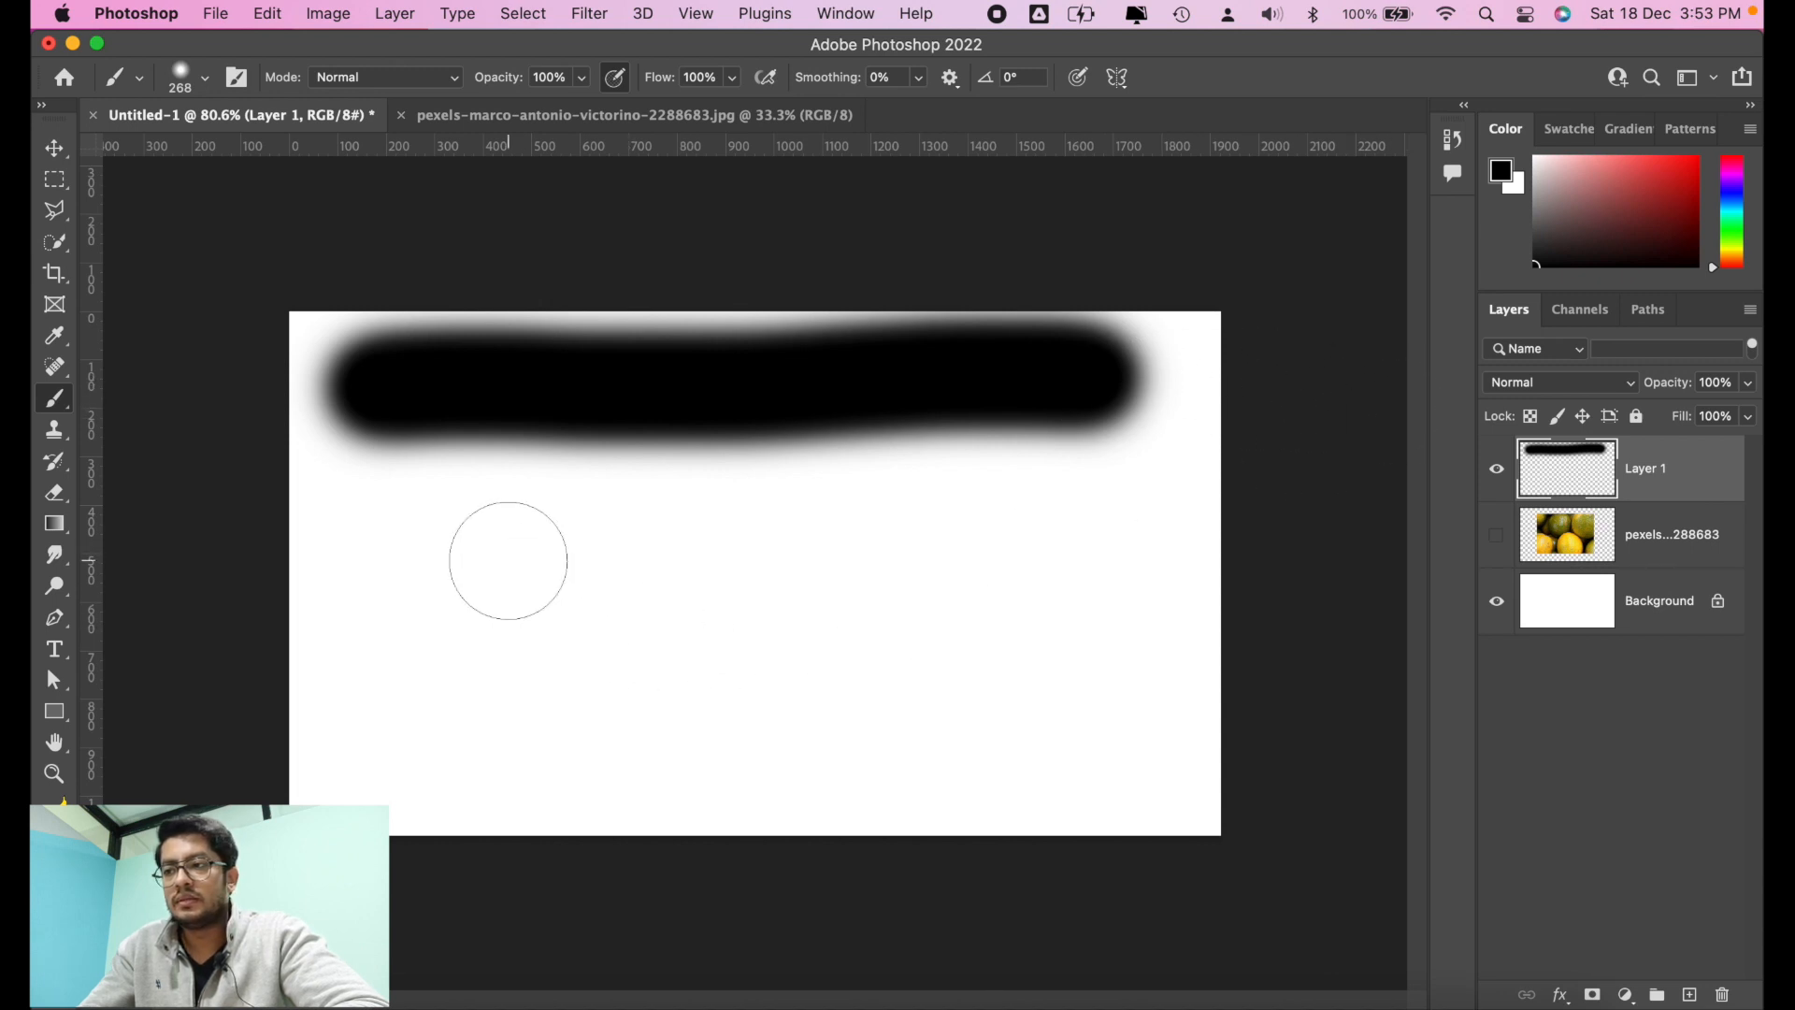
{"action": "key", "text": "super+z"}
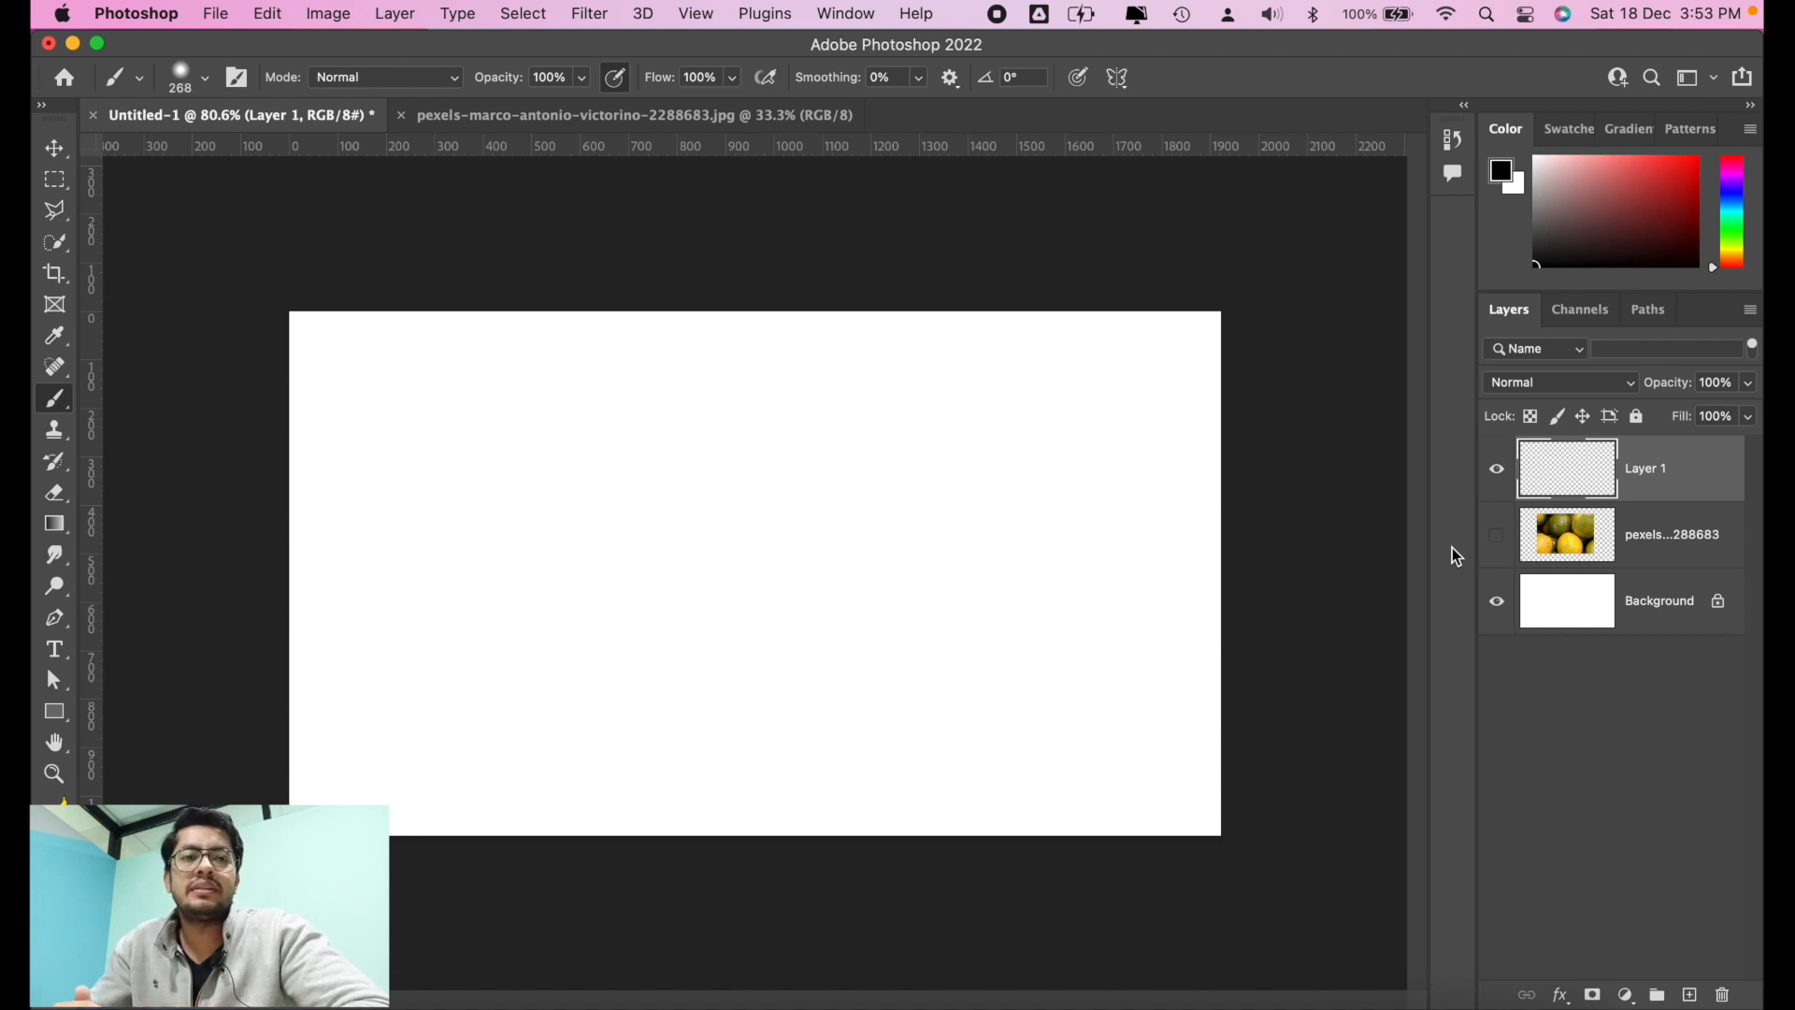
Step: Delete the empty layer and the hidden oranges layer, leaving only the Background
{"action": "left_click", "coordinate": [70, 150]}
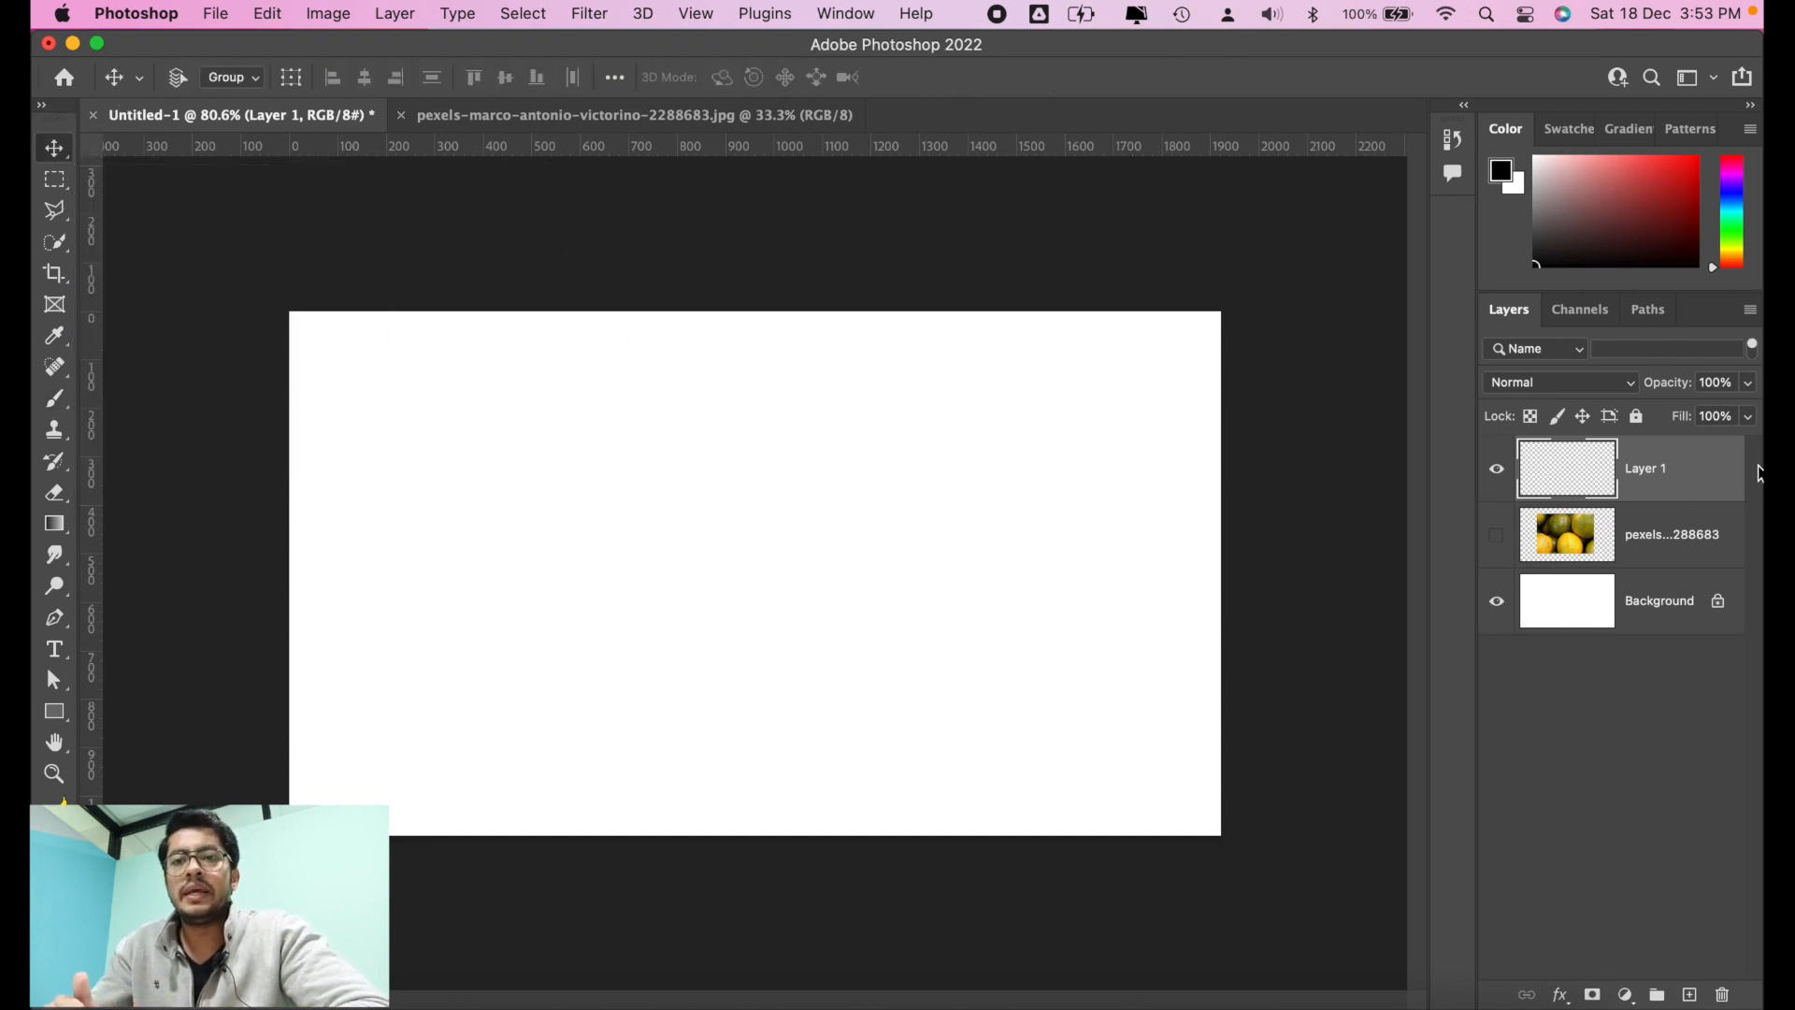
{"action": "key", "text": "BackSpace"}
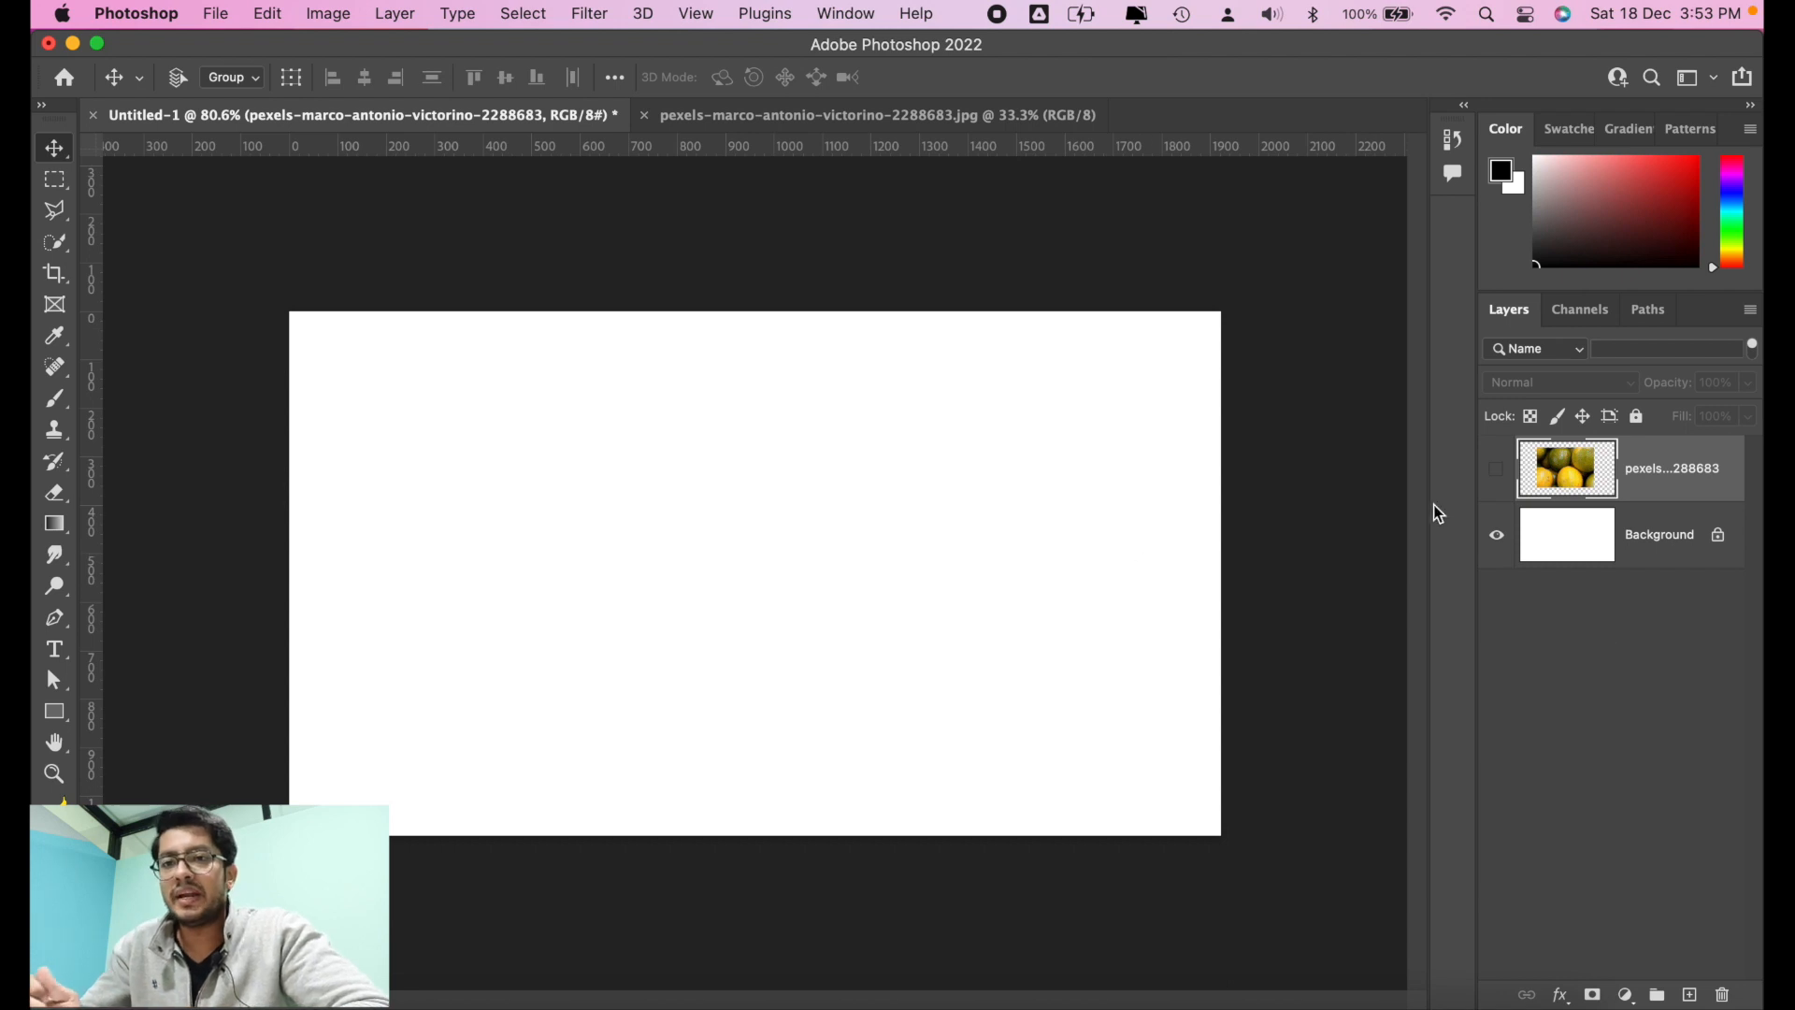
{"action": "key", "text": "BackSpace"}
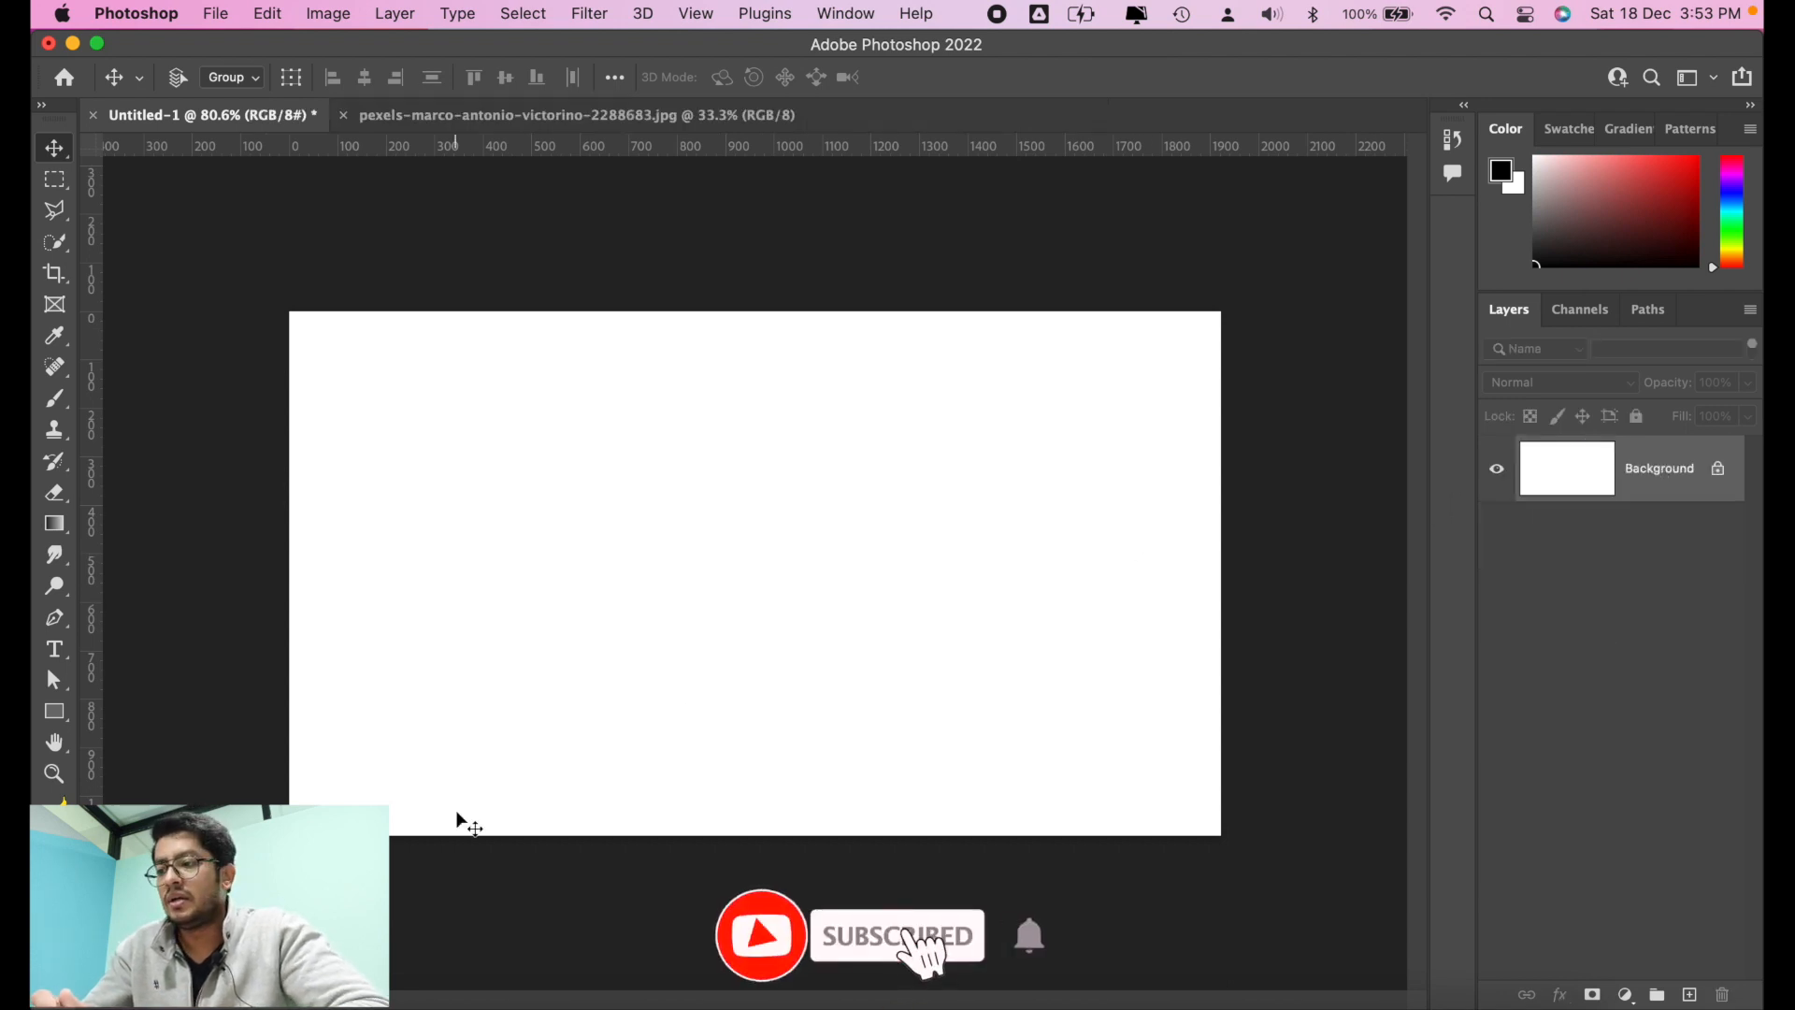
Step: Switch to Safari and download the Pexels photo of the fruit plate with a cut grapefruit on a wooden crate
{"action": "key", "text": "super+Tab"}
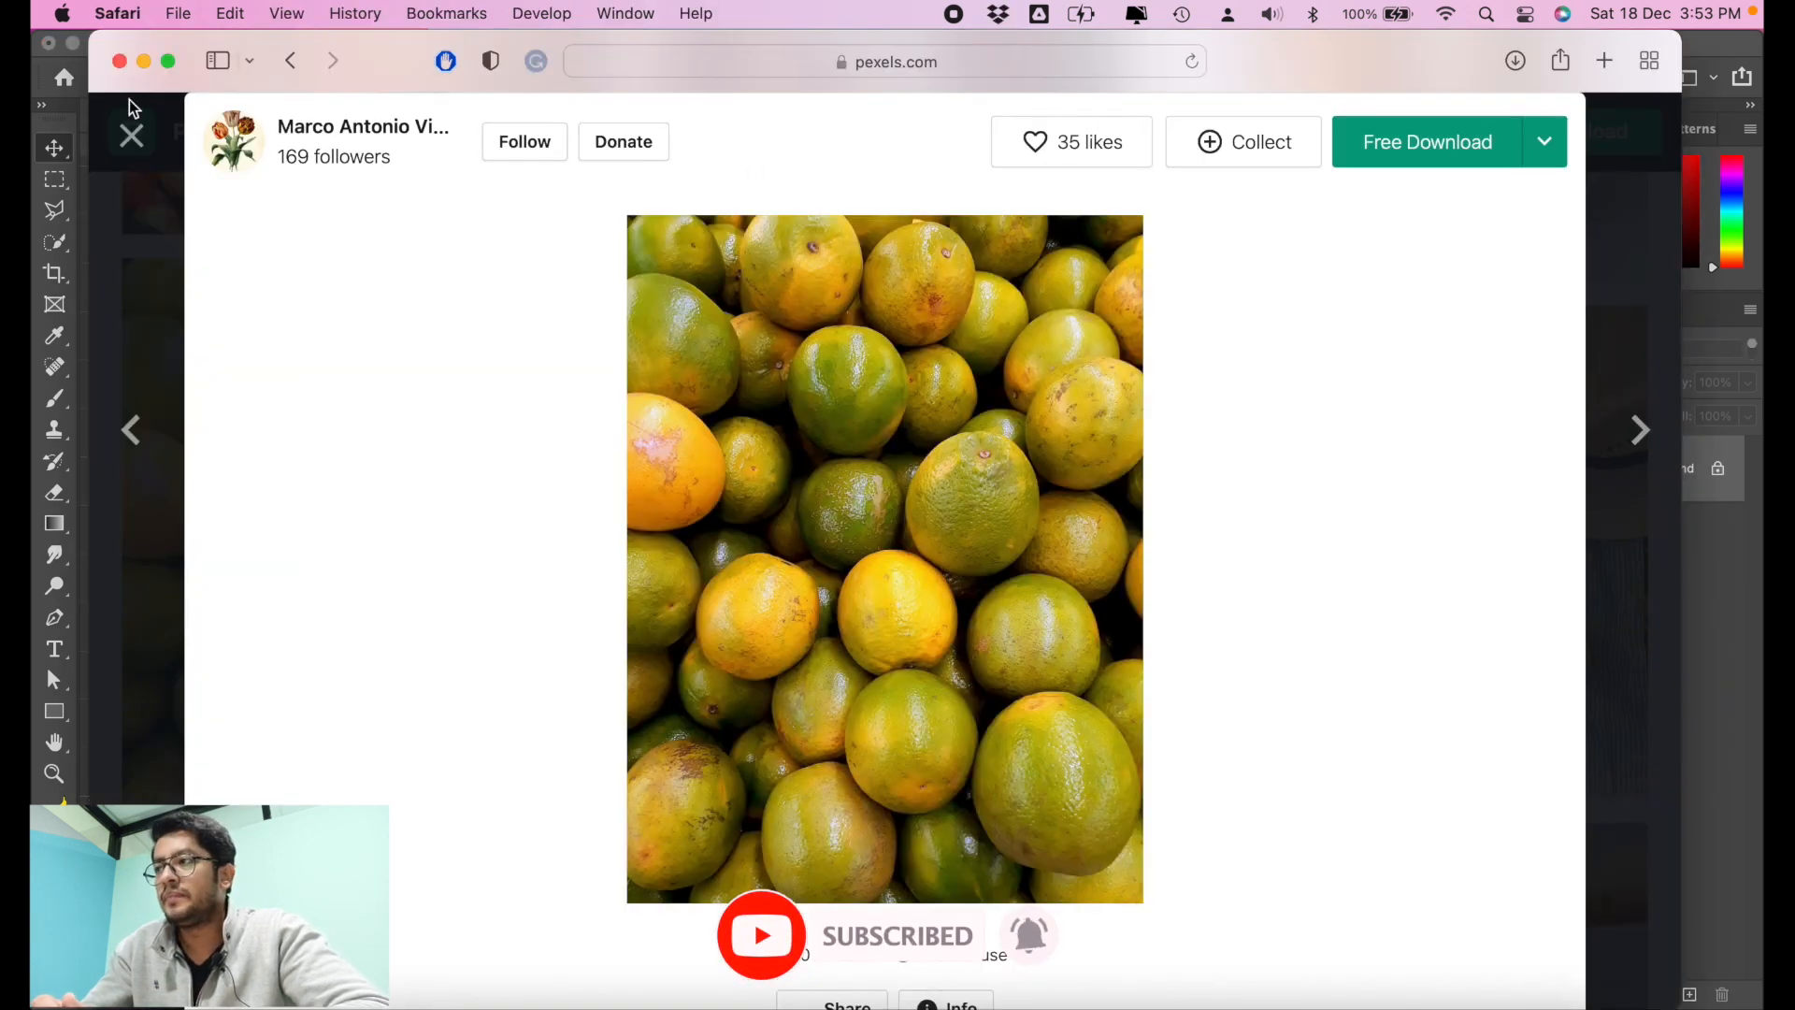
{"action": "left_click", "coordinate": [131, 131]}
{"action": "scroll", "coordinate": [830, 318], "scroll_direction": "up", "scroll_amount": 16}
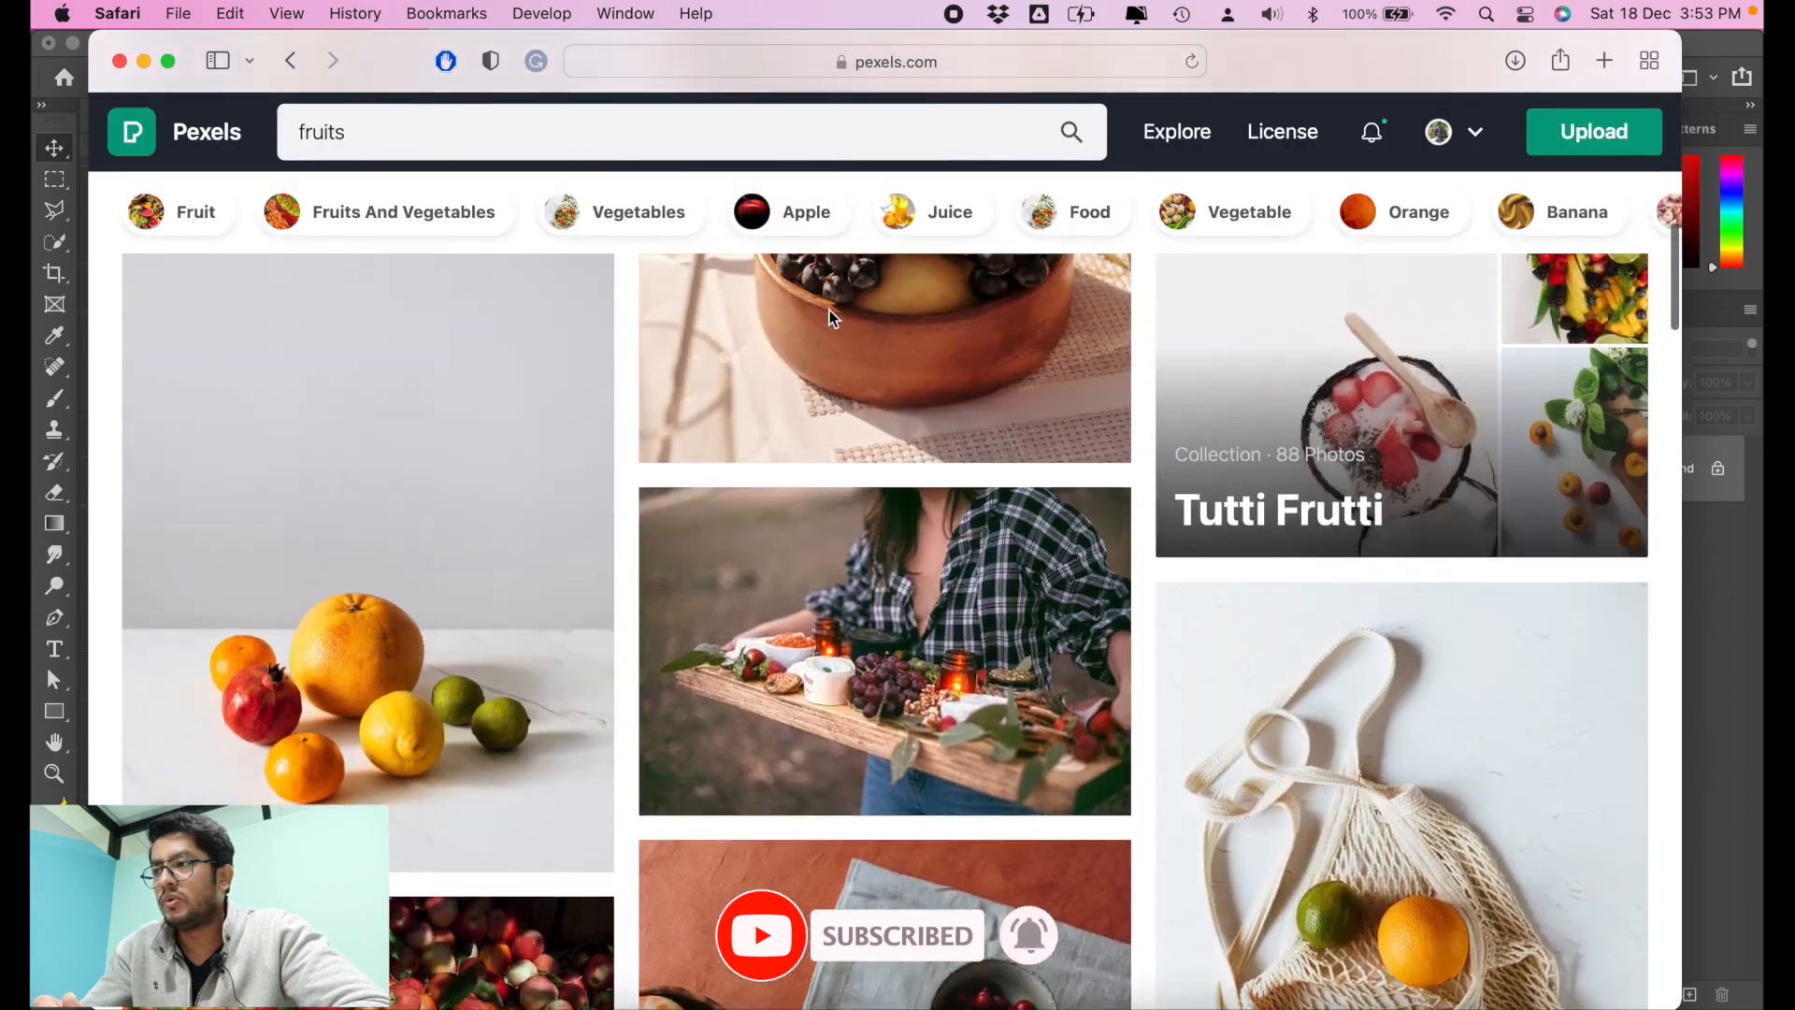
{"action": "scroll", "coordinate": [811, 372], "scroll_direction": "up", "scroll_amount": 4}
{"action": "scroll", "coordinate": [811, 372], "scroll_direction": "down", "scroll_amount": 6}
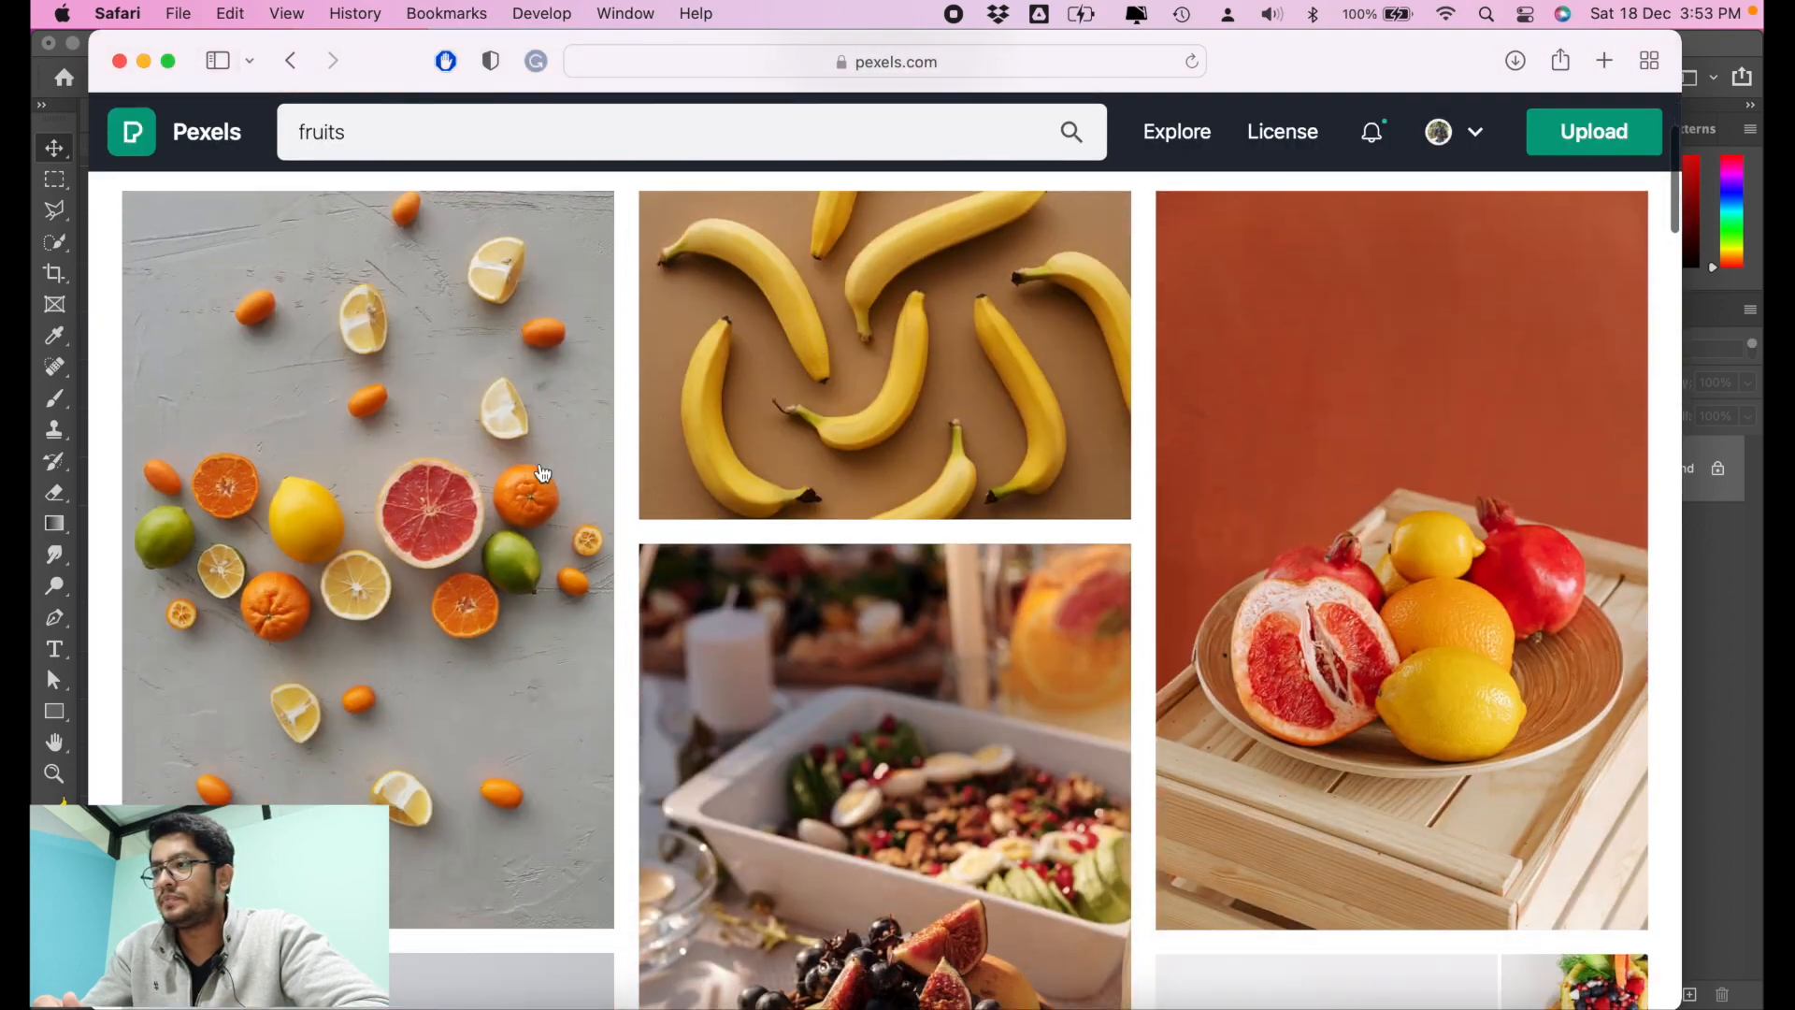
{"action": "scroll", "coordinate": [901, 653], "scroll_direction": "down", "scroll_amount": 5}
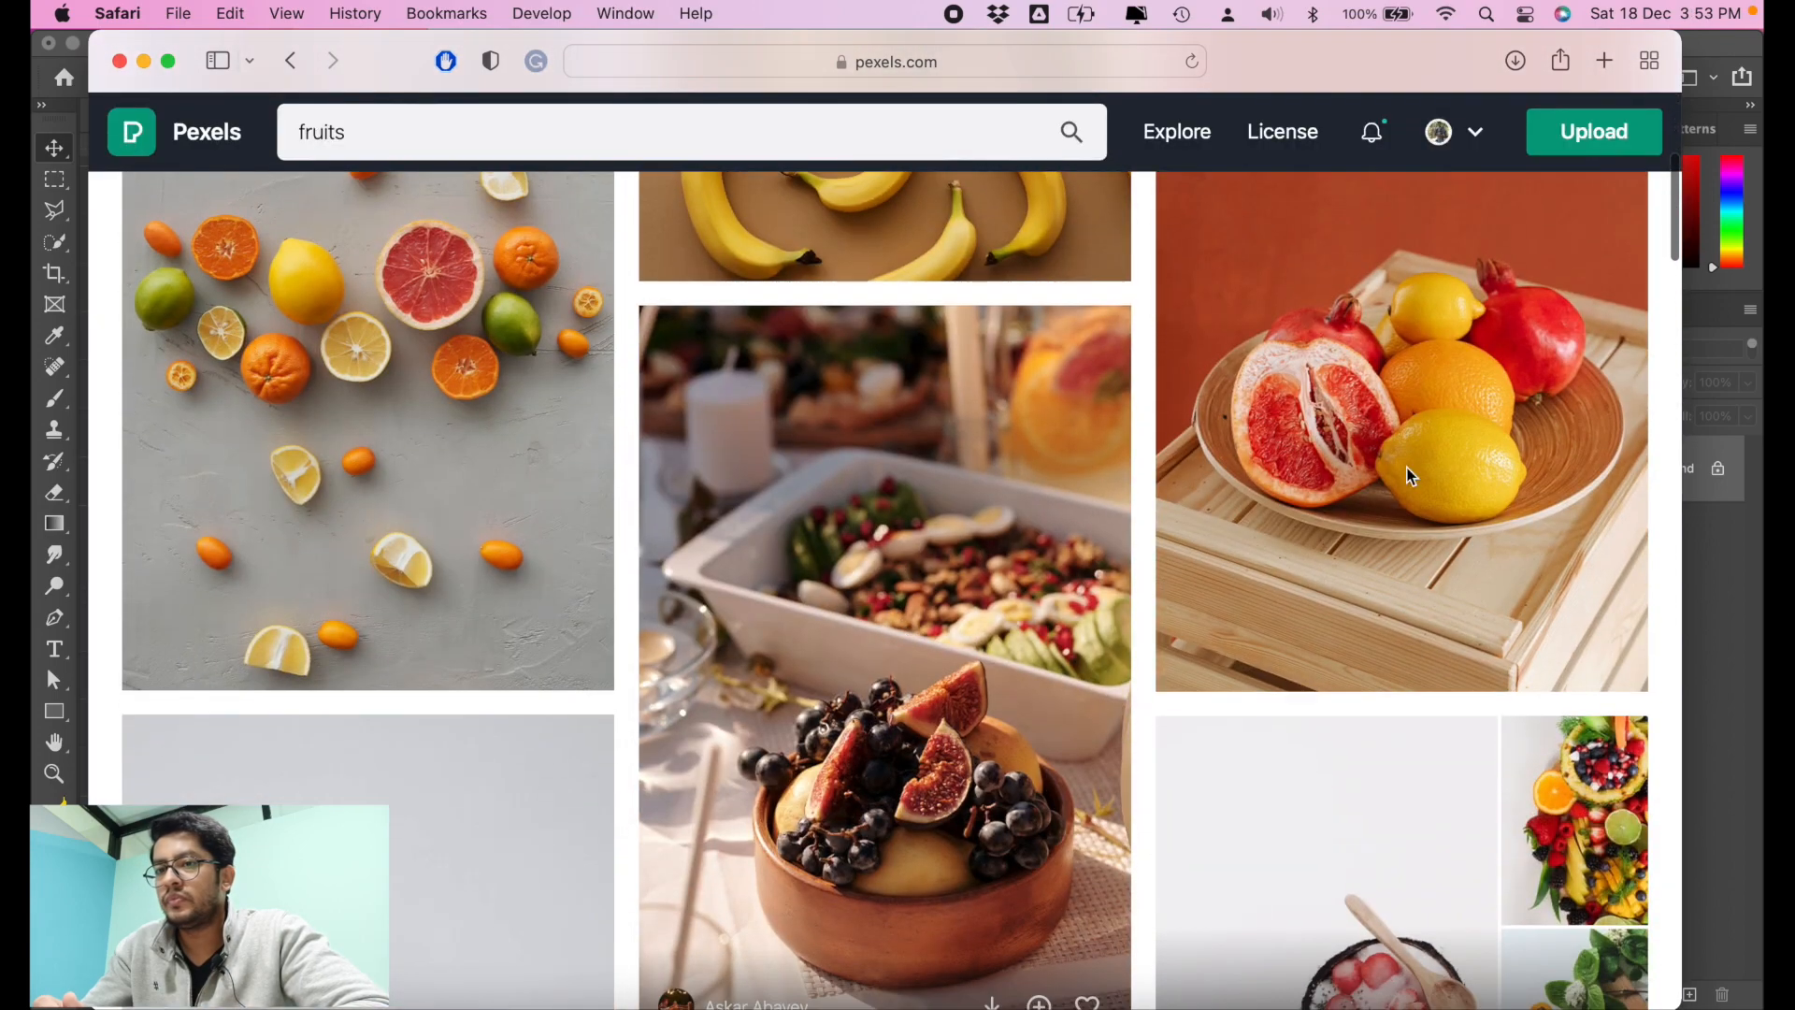
{"action": "left_click", "coordinate": [1453, 410]}
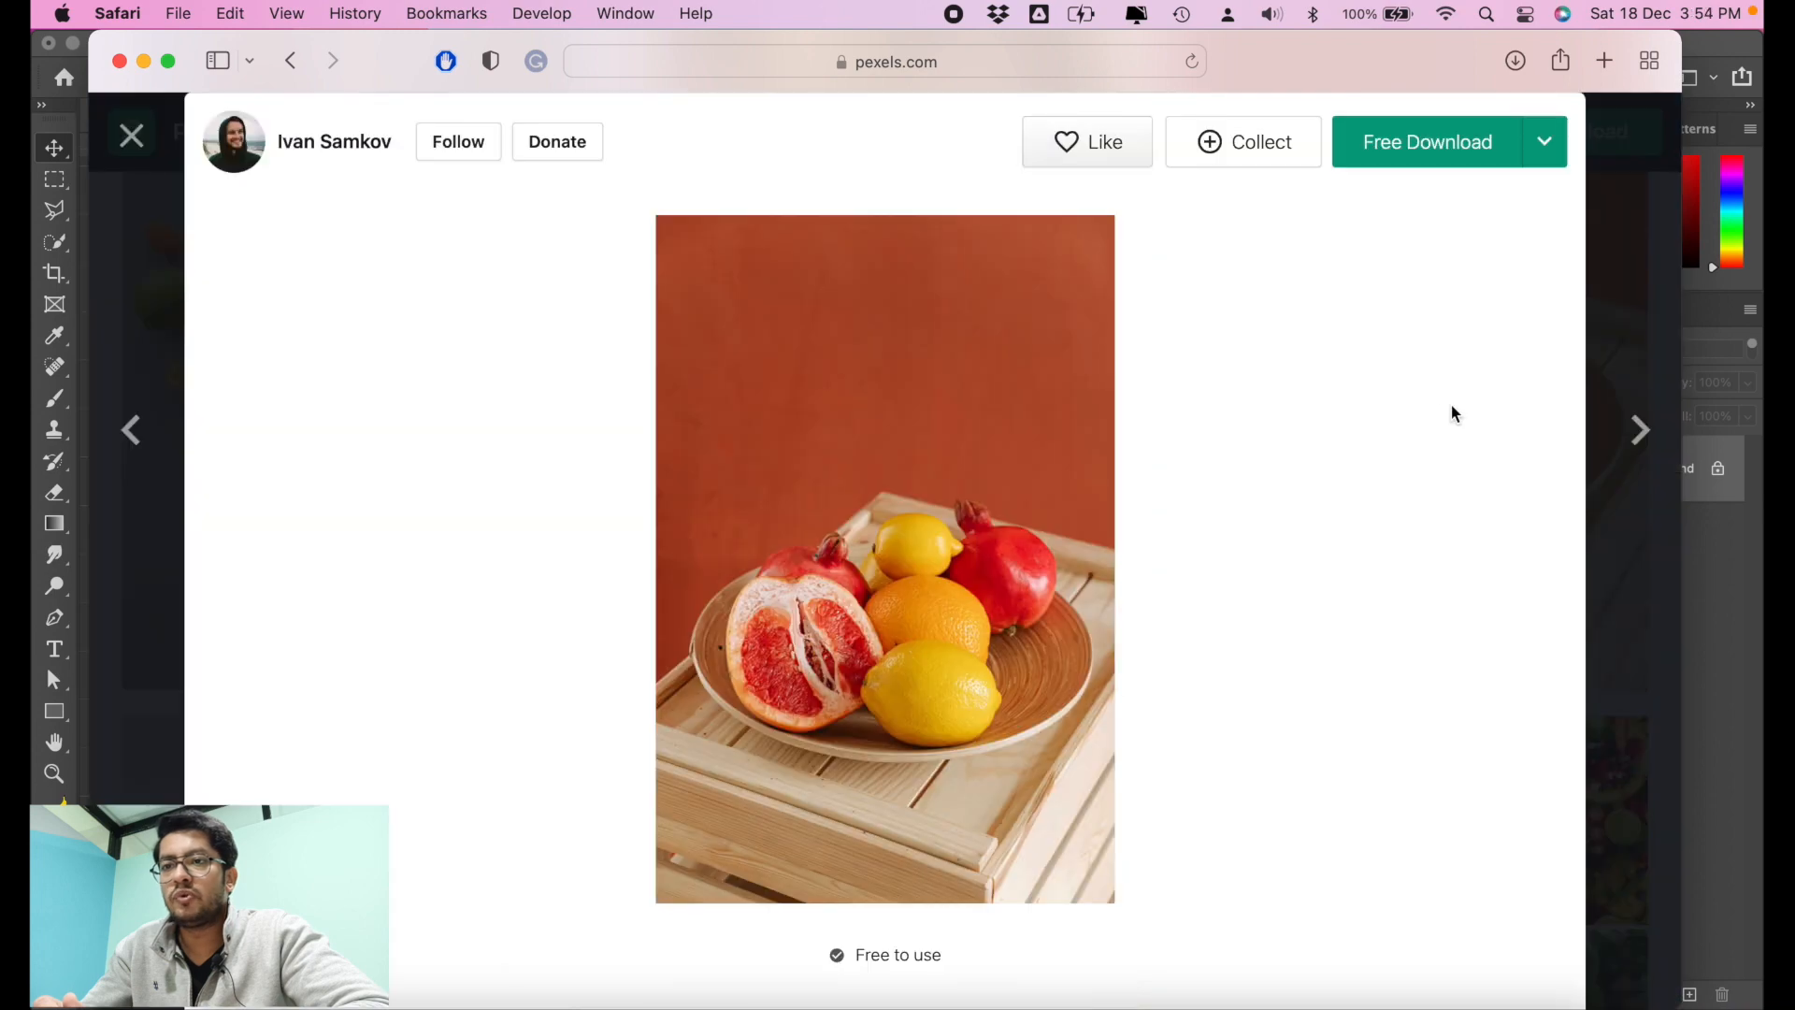
{"action": "left_click", "coordinate": [1464, 153]}
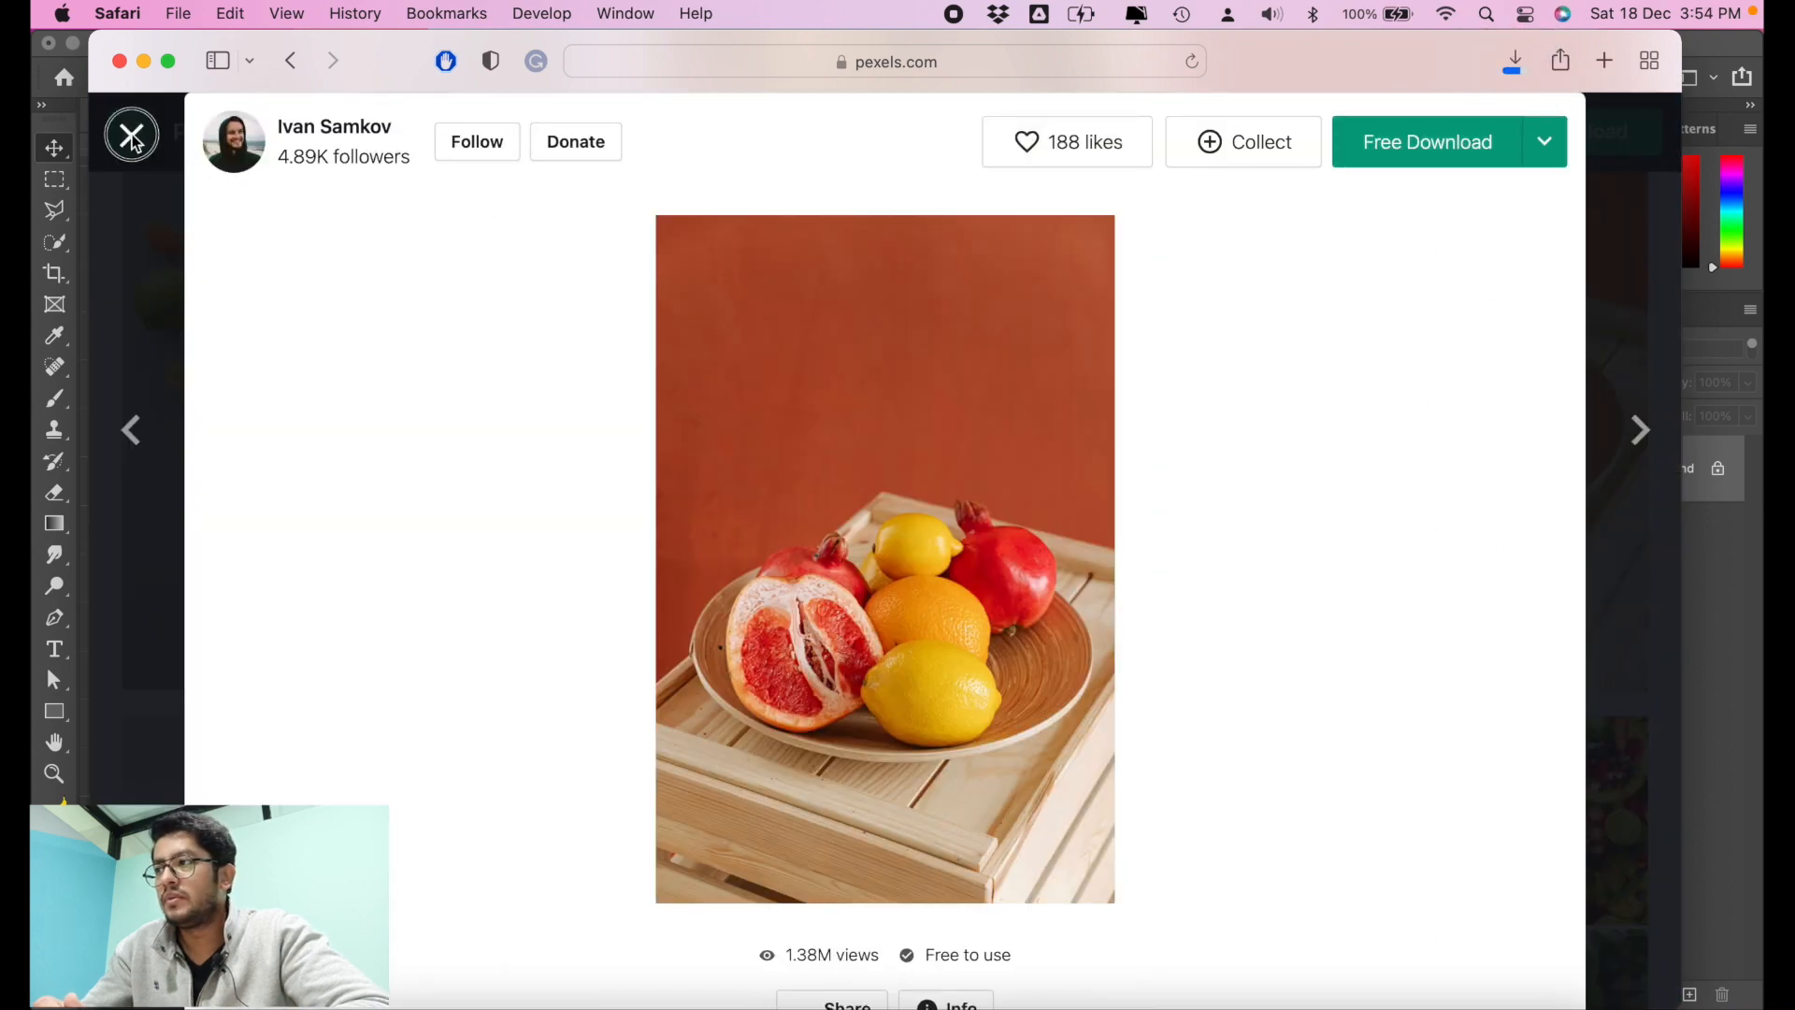
{"action": "left_click", "coordinate": [131, 139]}
Step: Switch back to Photoshop and place the downloaded fruit plate photo in Untitled-1, scaled to 48.37% and shifted up to fill the canvas
{"action": "left_click", "coordinate": [870, 998]}
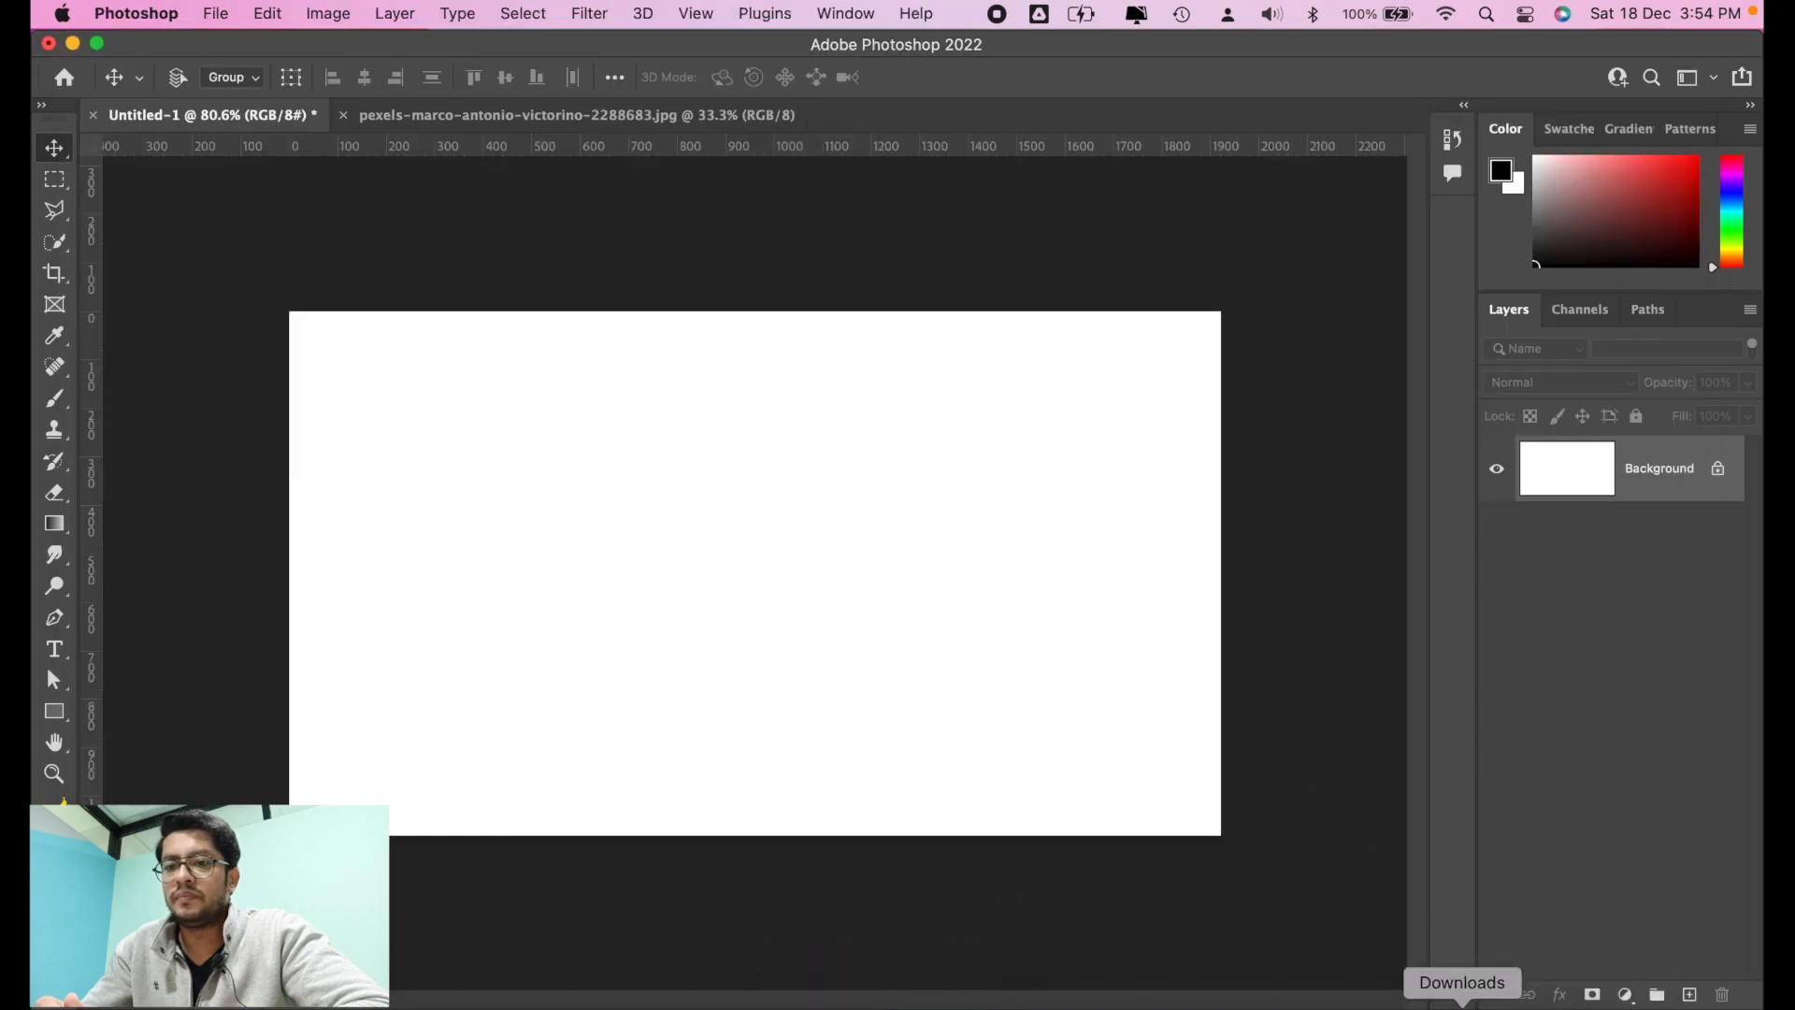
{"action": "left_click", "coordinate": [1462, 1006]}
{"action": "left_click_drag", "start_coordinate": [1475, 924], "coordinate": [670, 521]}
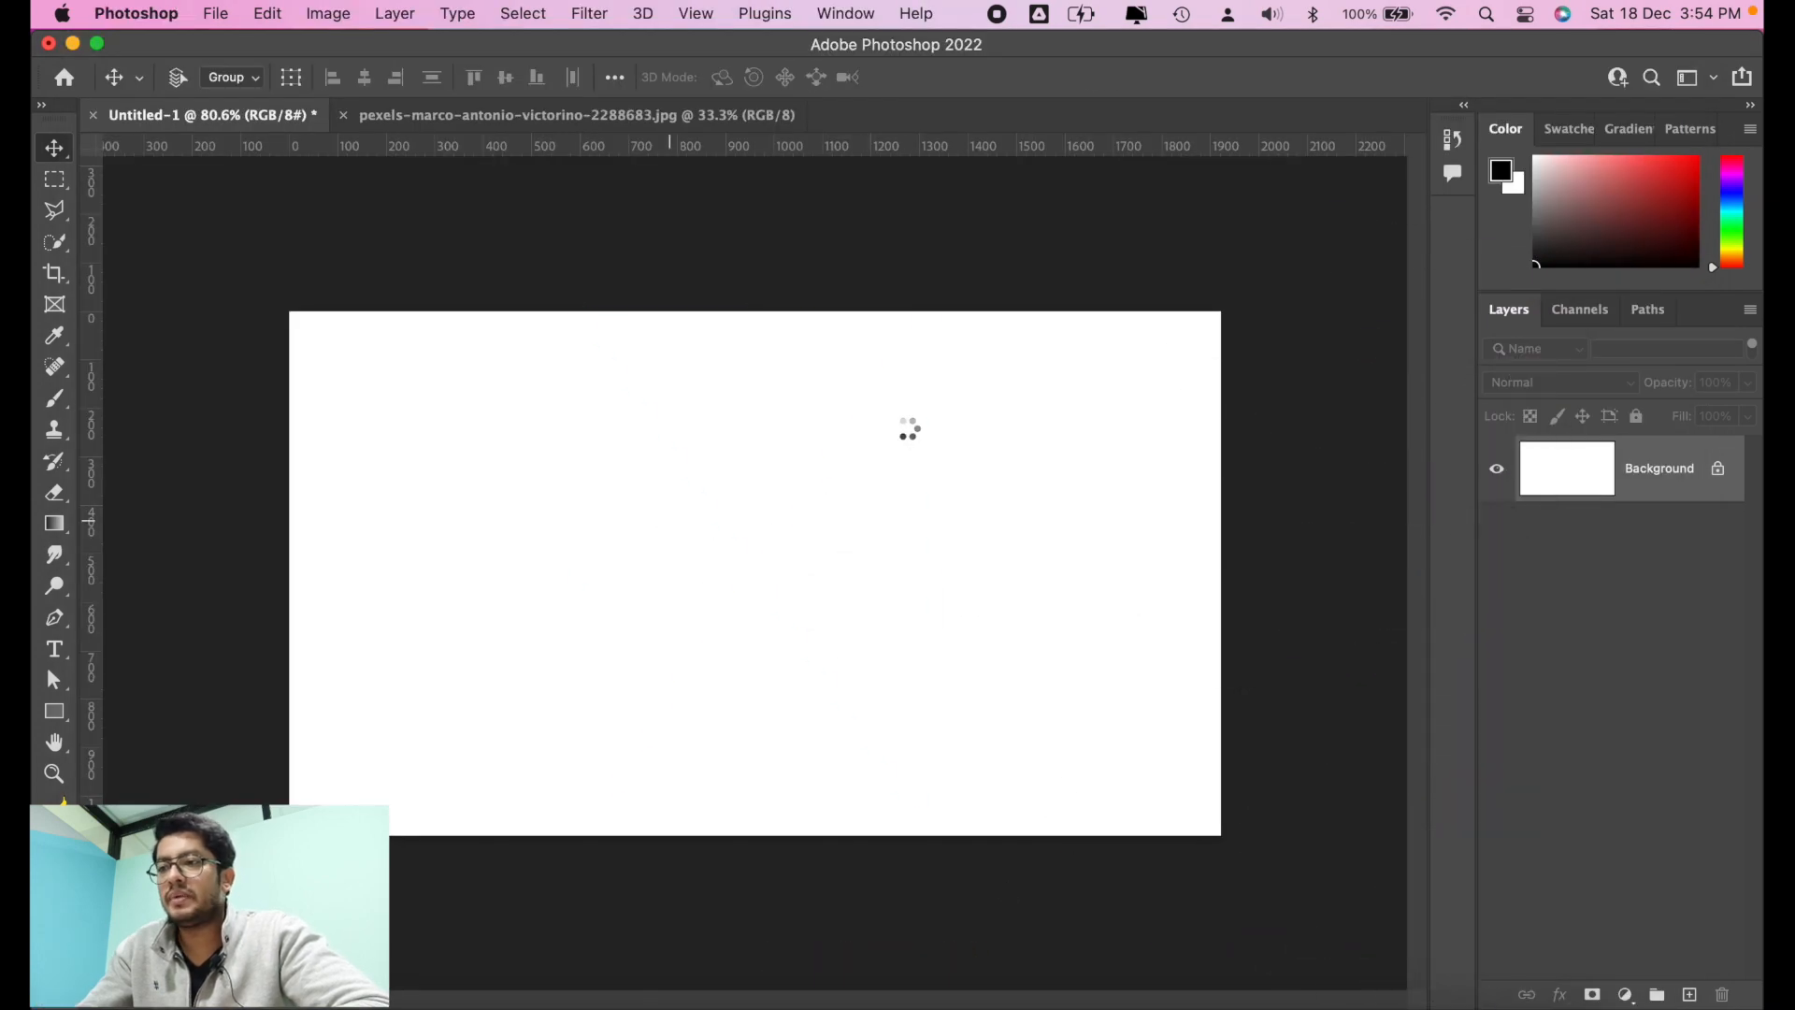
{"action": "left_click_drag", "start_coordinate": [931, 301], "coordinate": [1383, 3]}
{"action": "left_click_drag", "start_coordinate": [934, 599], "coordinate": [940, 481]}
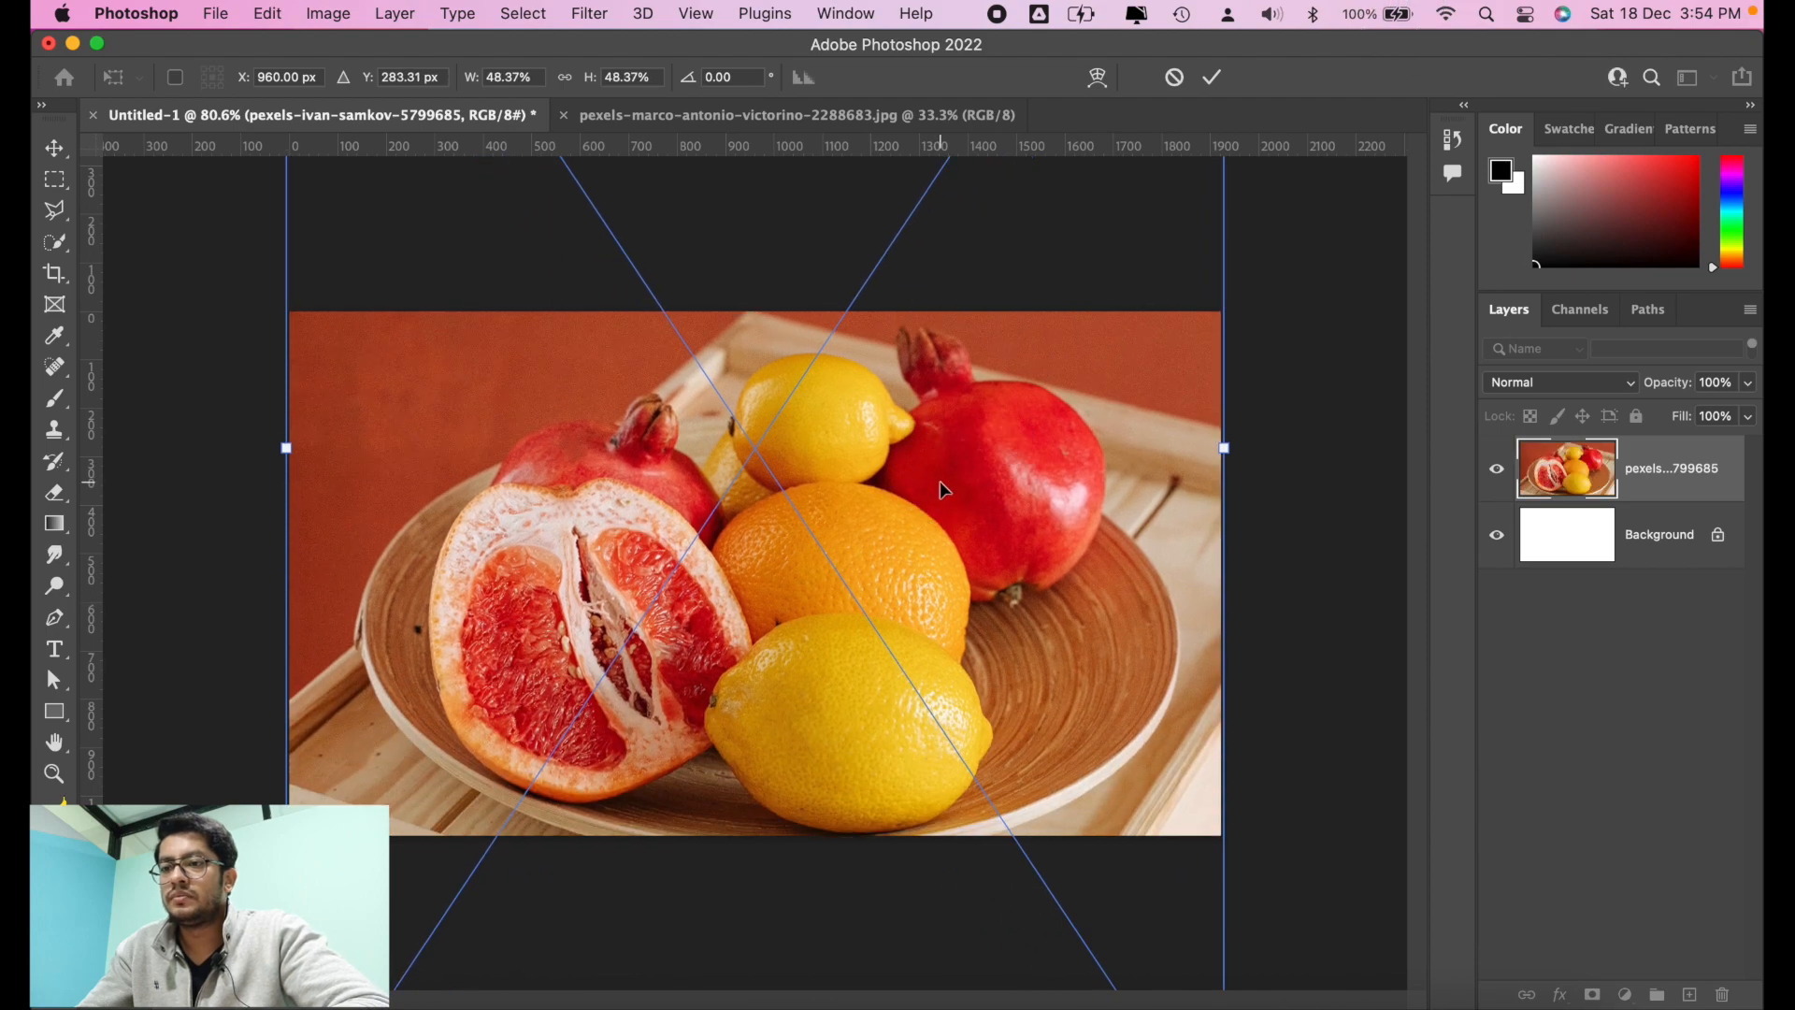
{"action": "key", "text": "Return"}
Step: Place the downloaded oranges photo above the fruit plate layer and move it to the canvas's left edge
{"action": "left_click", "coordinate": [1463, 1006]}
{"action": "left_click", "coordinate": [1475, 859]}
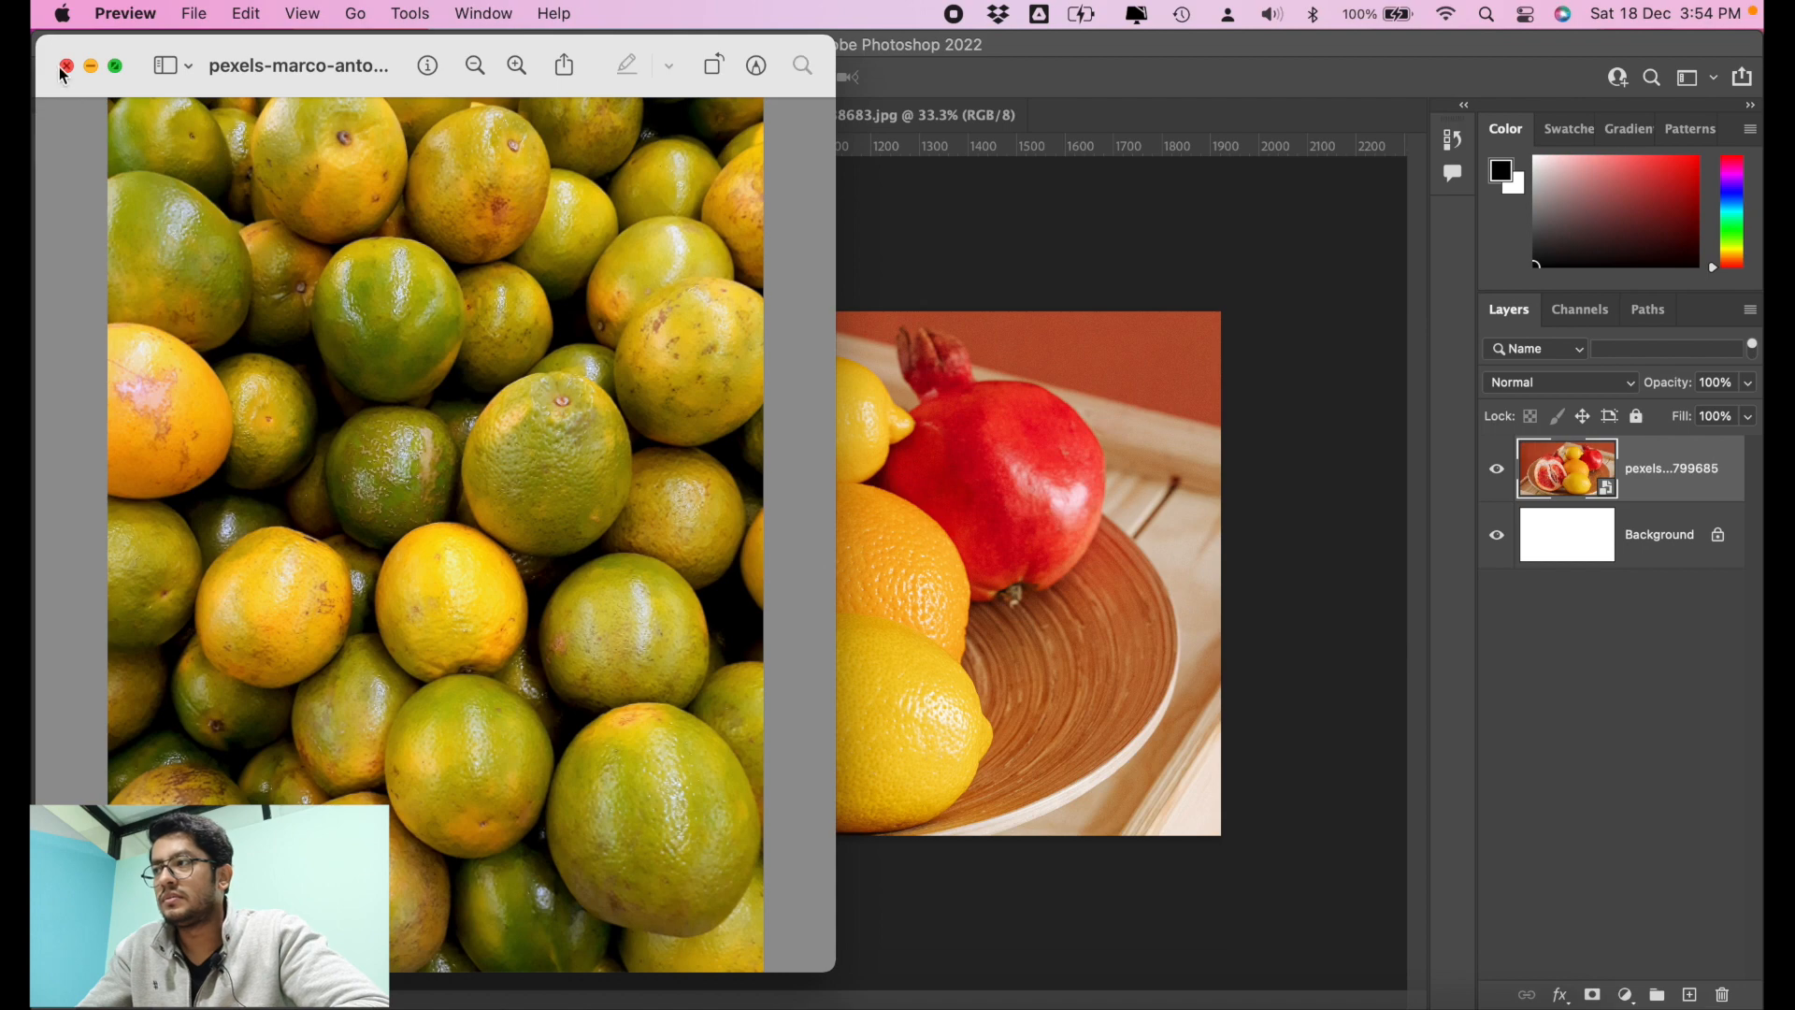
{"action": "left_click", "coordinate": [63, 67]}
{"action": "left_click", "coordinate": [1462, 1006]}
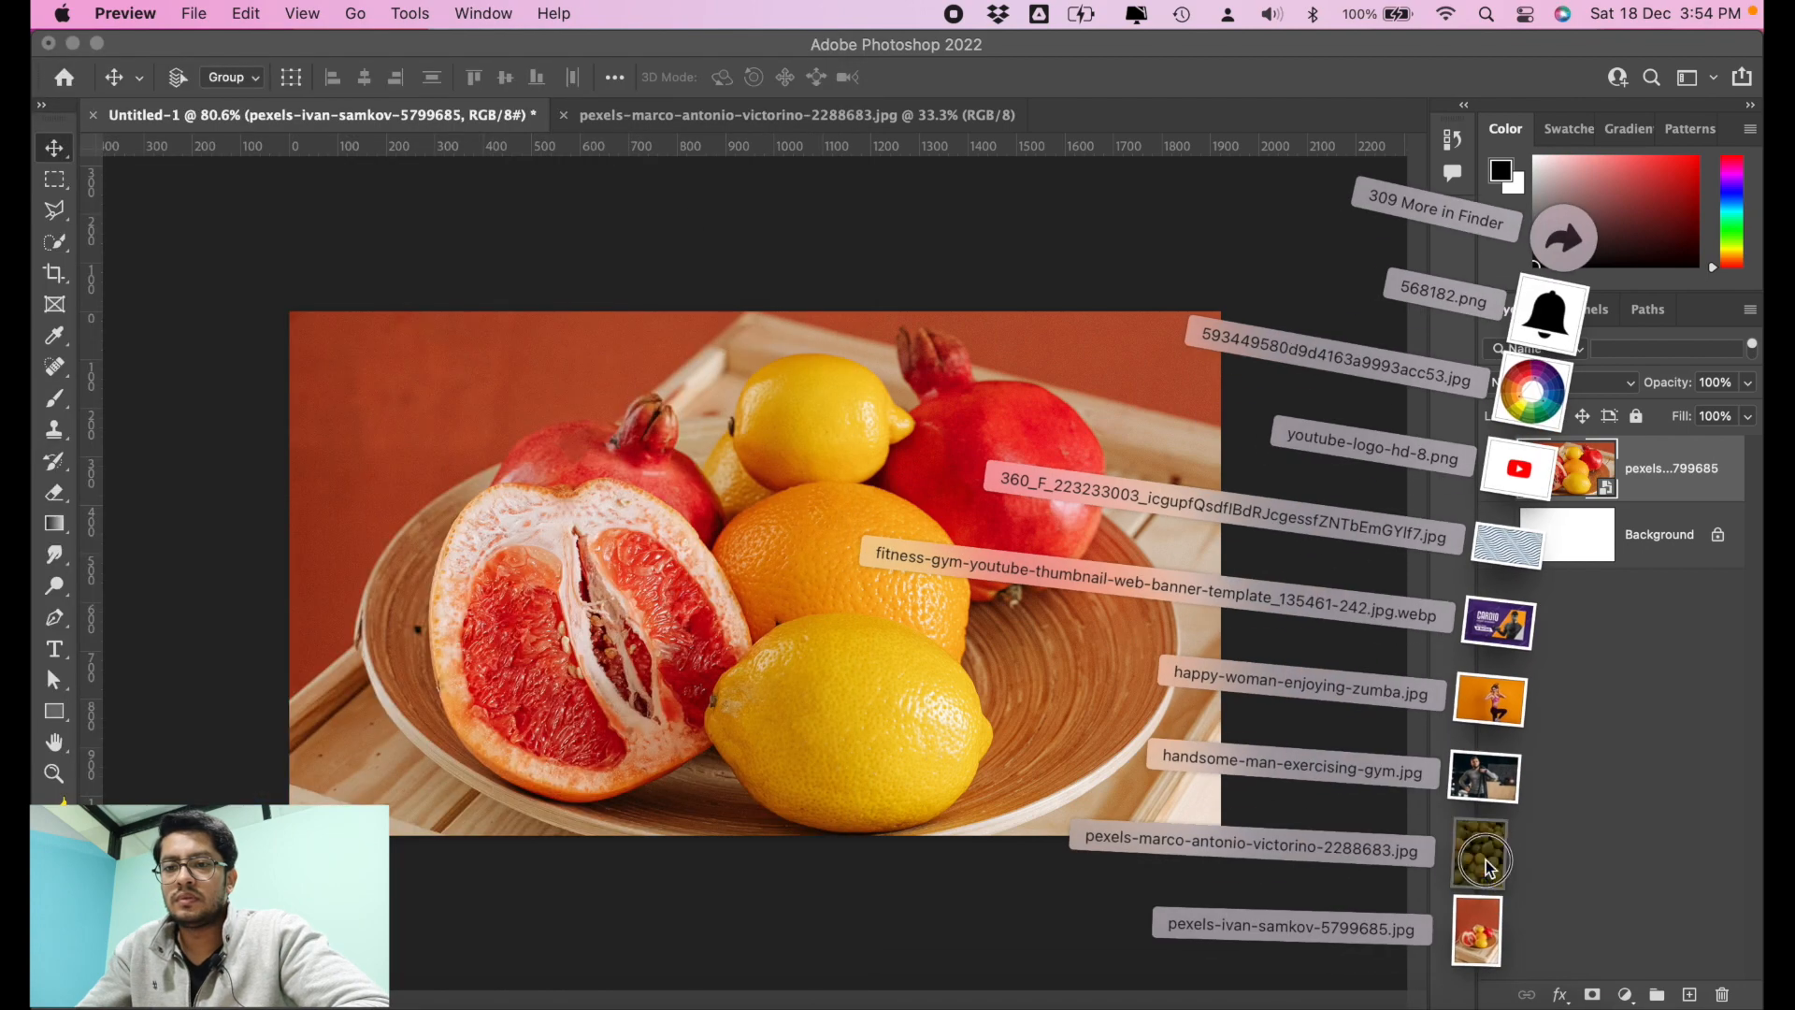
{"action": "left_click", "coordinate": [857, 683]}
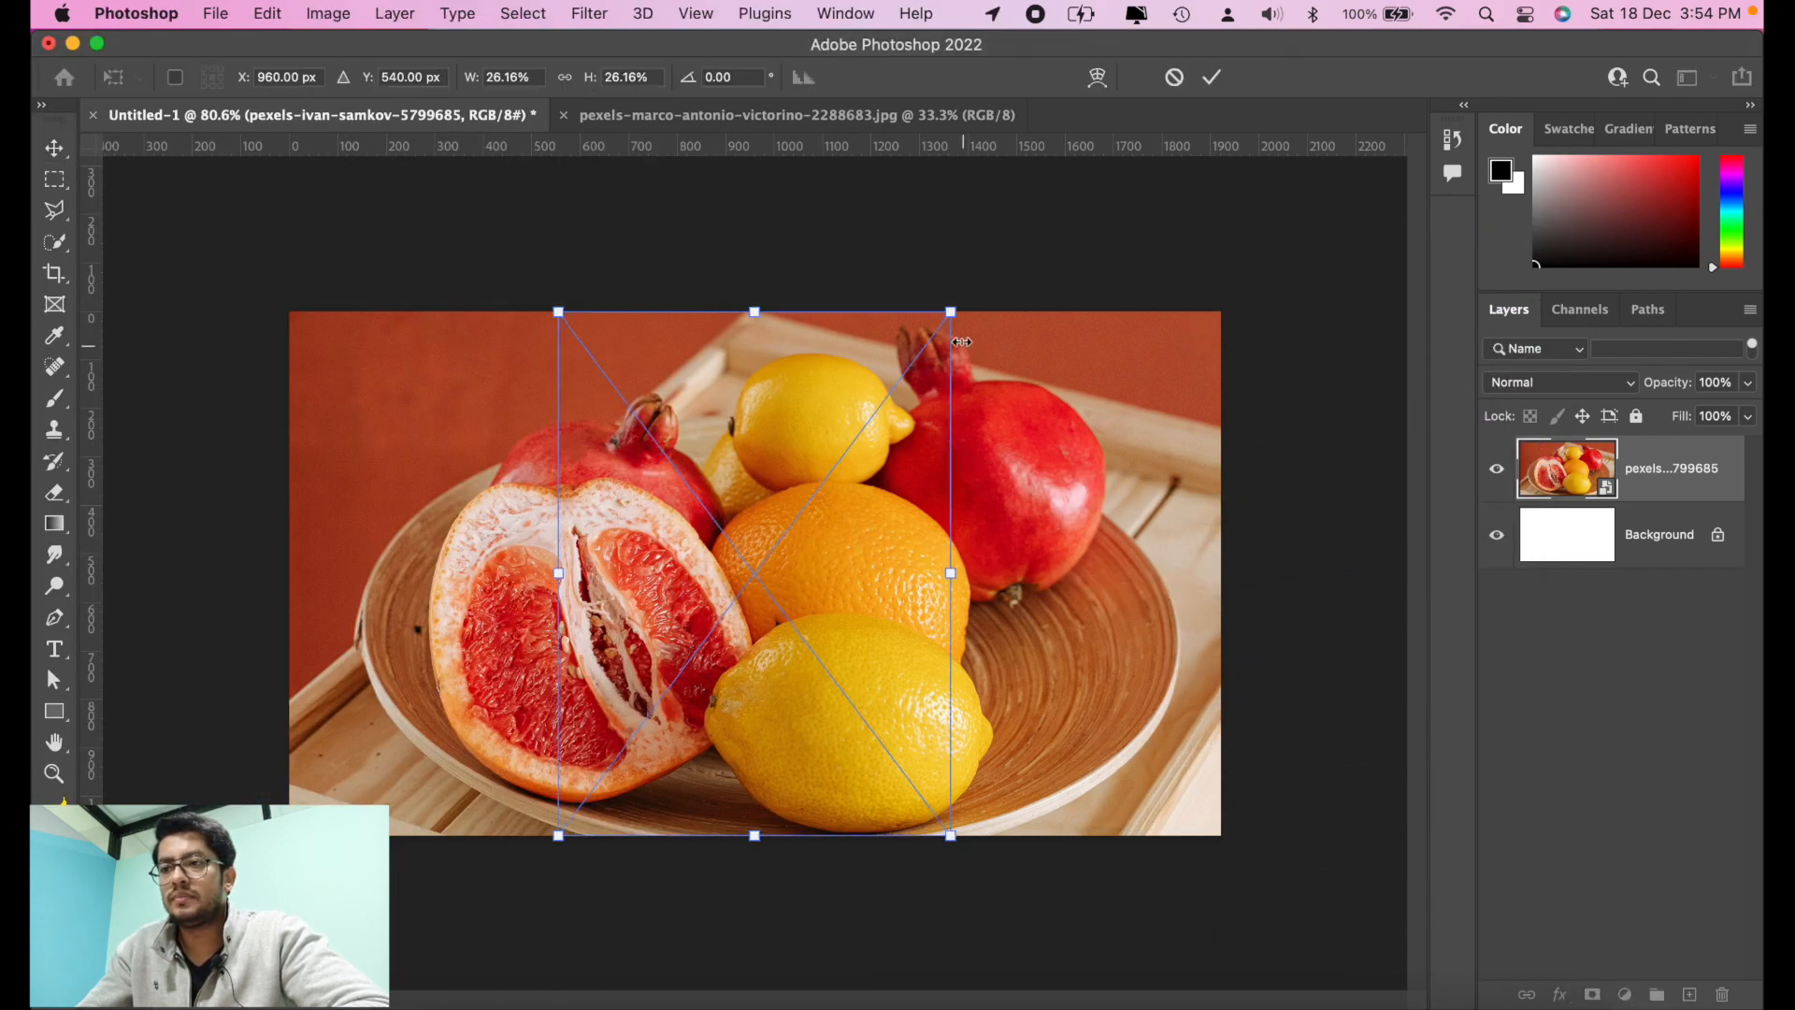
{"action": "key", "text": "Return"}
{"action": "left_click_drag", "start_coordinate": [839, 368], "coordinate": [576, 373]}
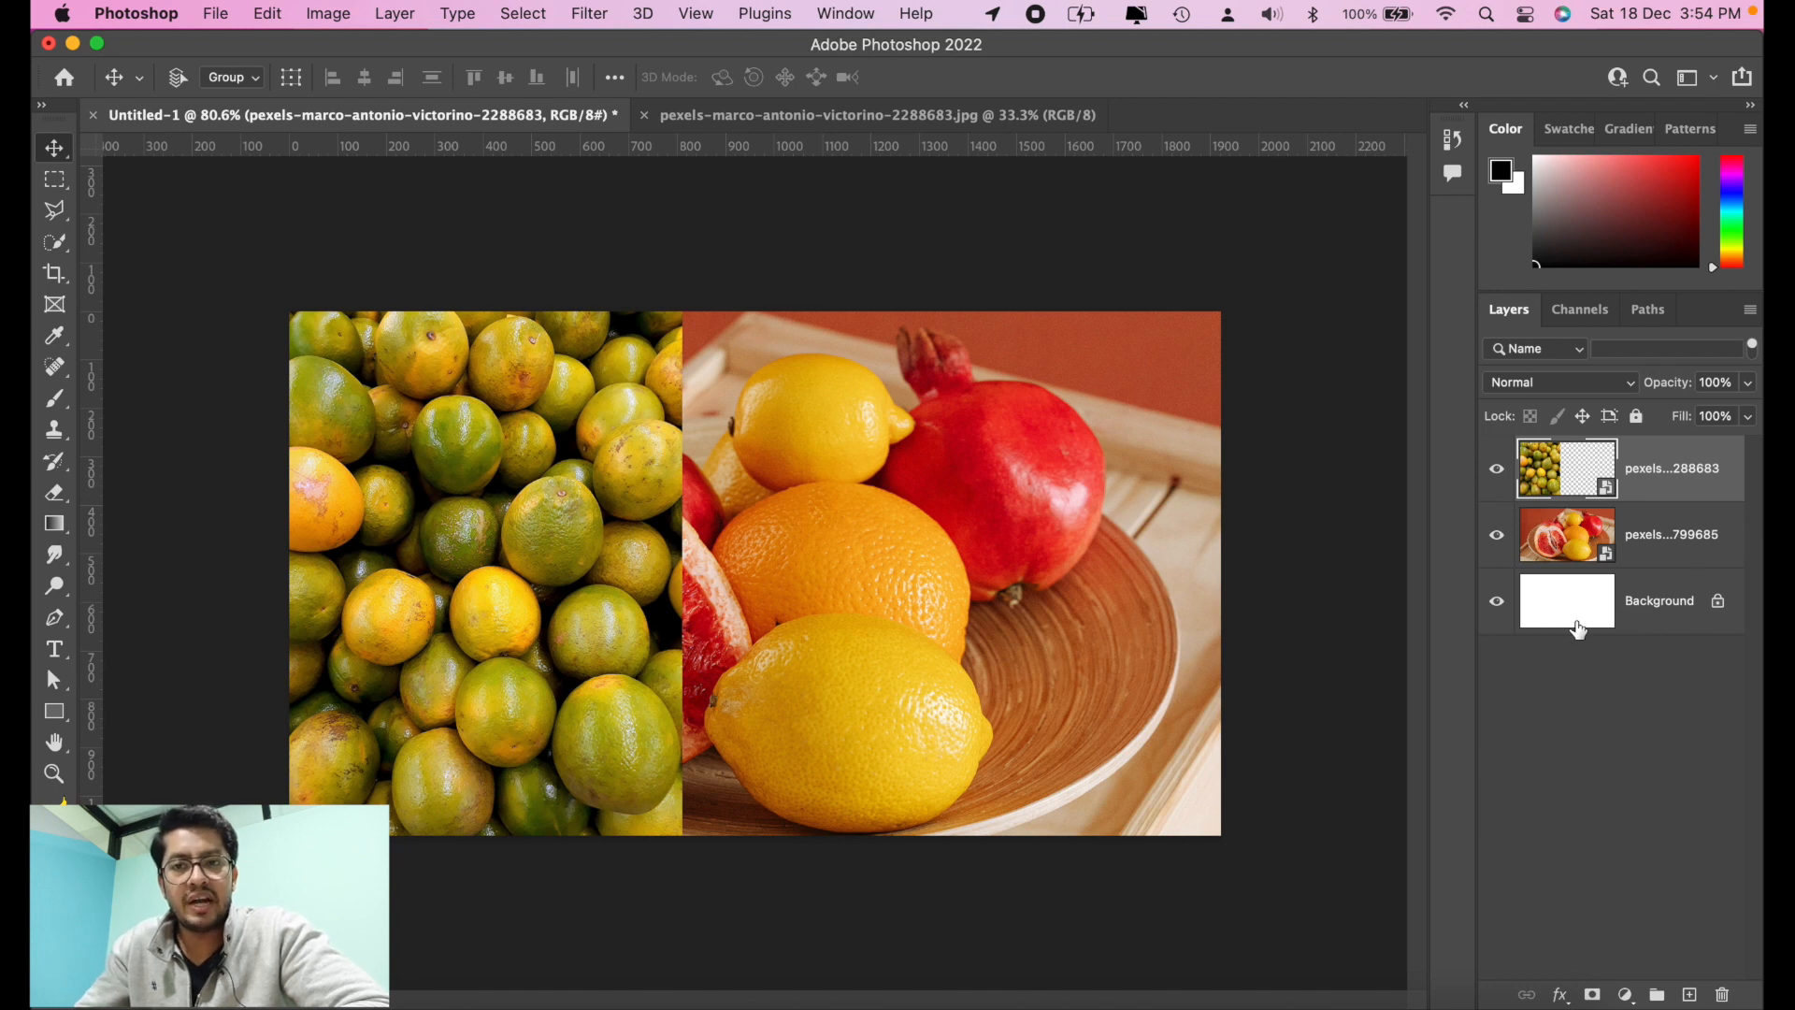
Step: Select the oranges layer at the top of the stack and set its blend mode to Dissolve
{"action": "left_click", "coordinate": [1700, 554]}
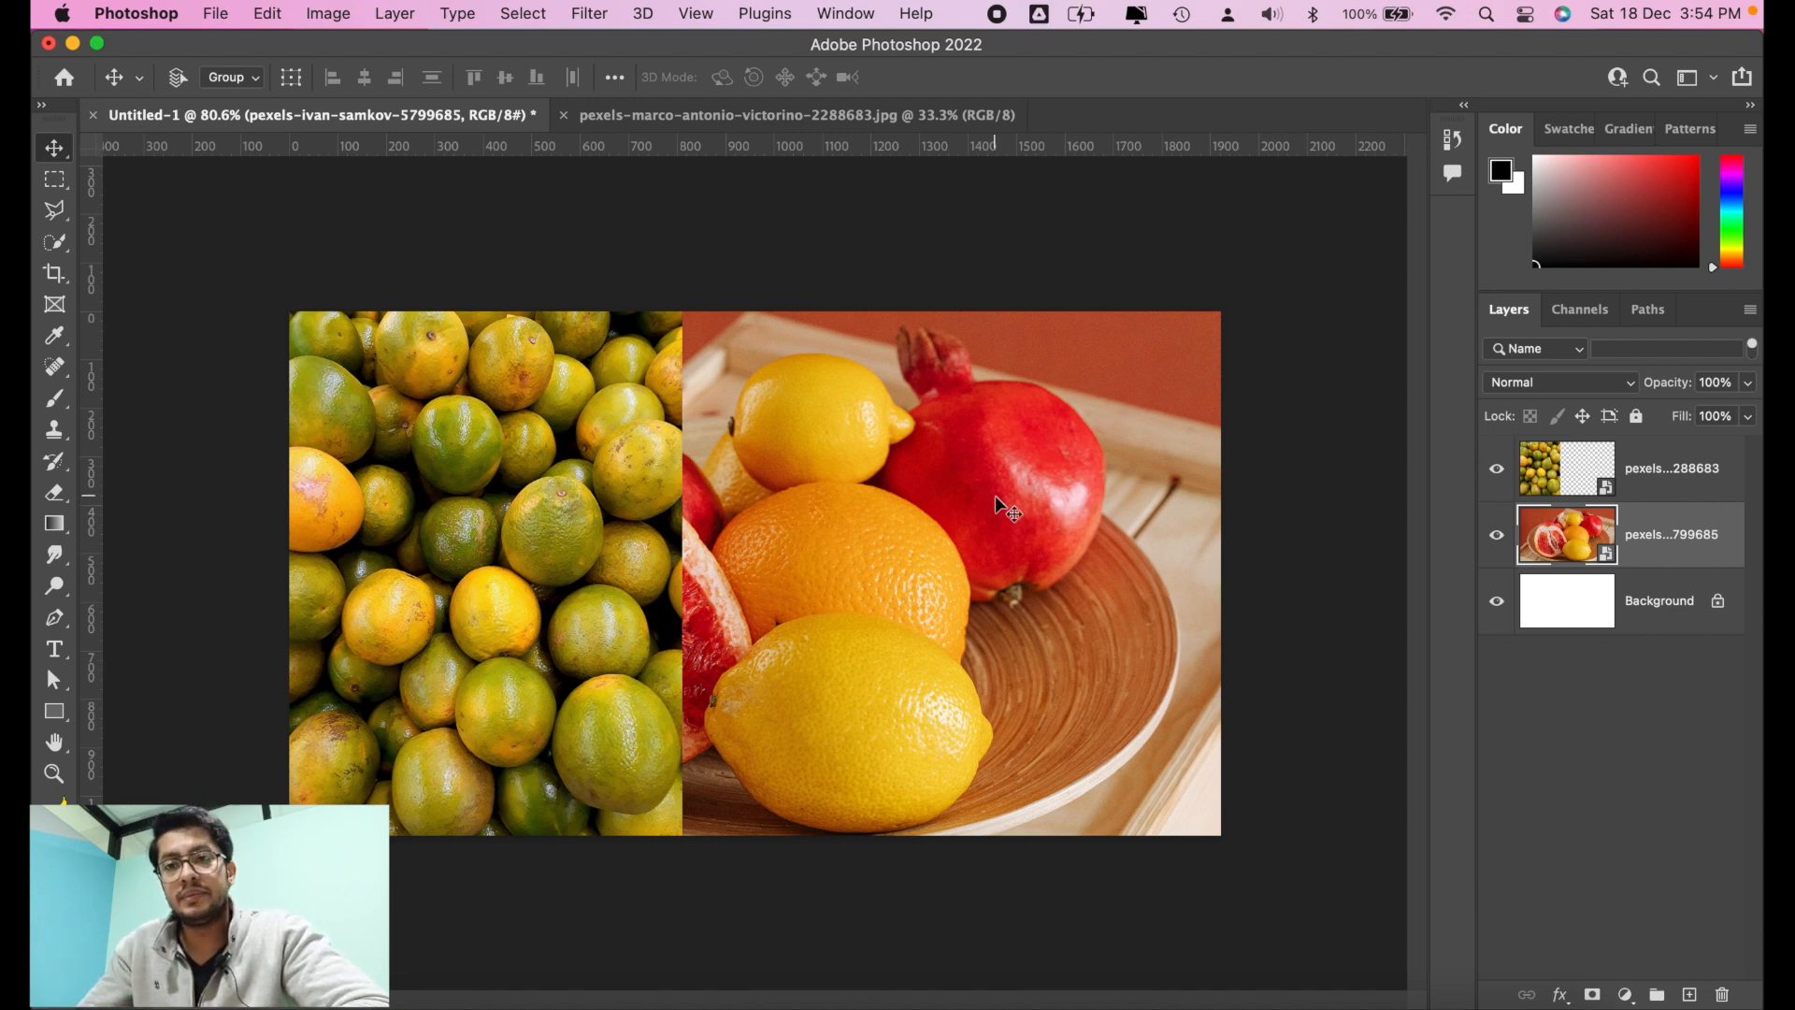
{"action": "left_click", "coordinate": [1678, 481]}
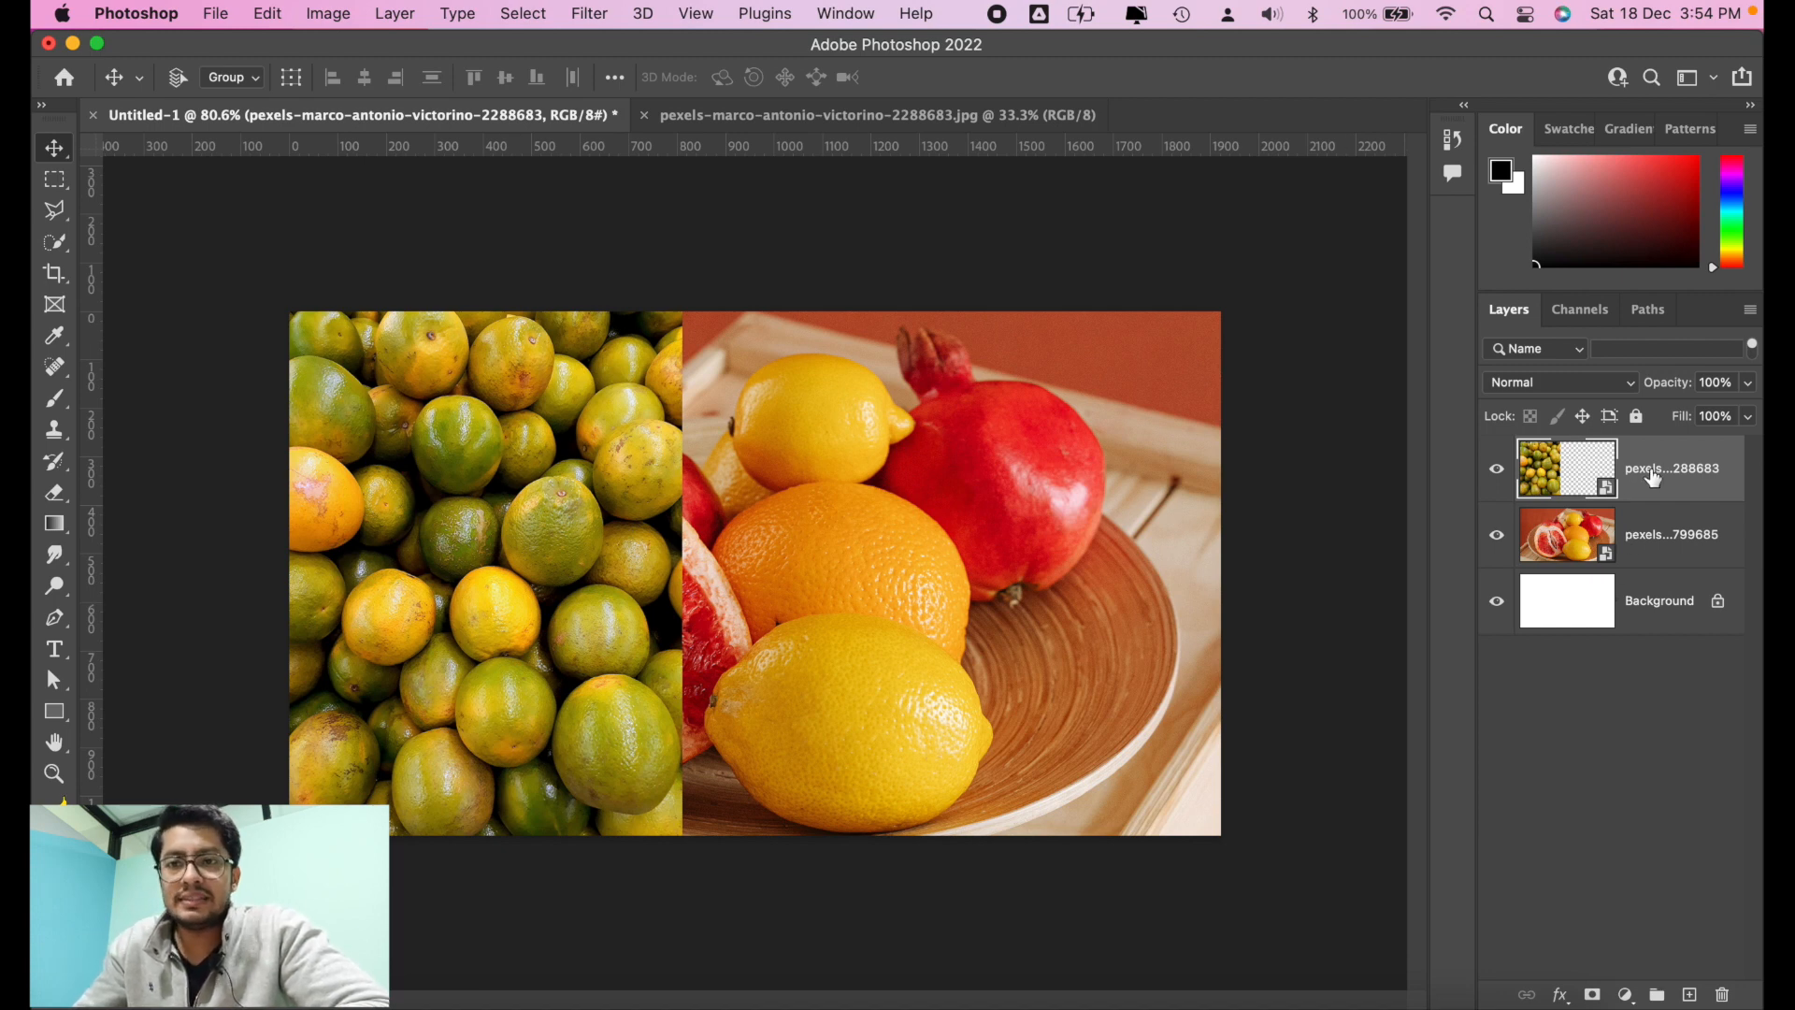
{"action": "left_click", "coordinate": [1583, 385]}
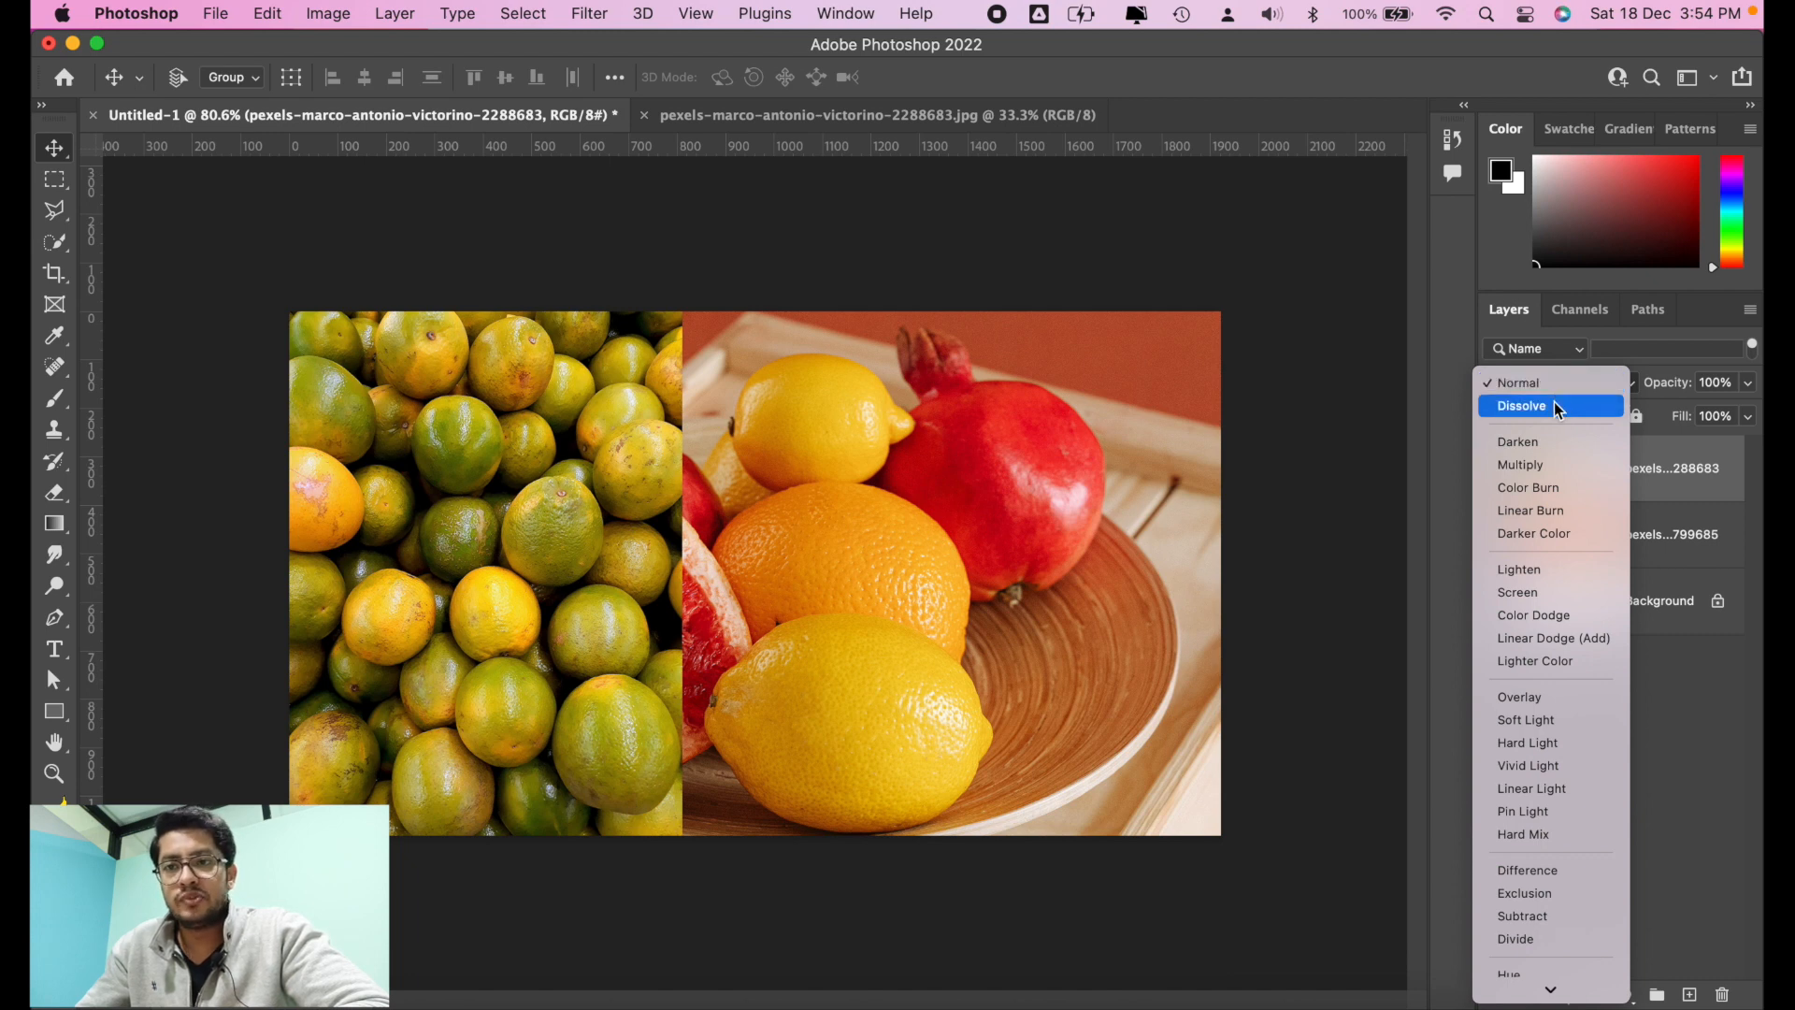
{"action": "left_click", "coordinate": [1556, 406]}
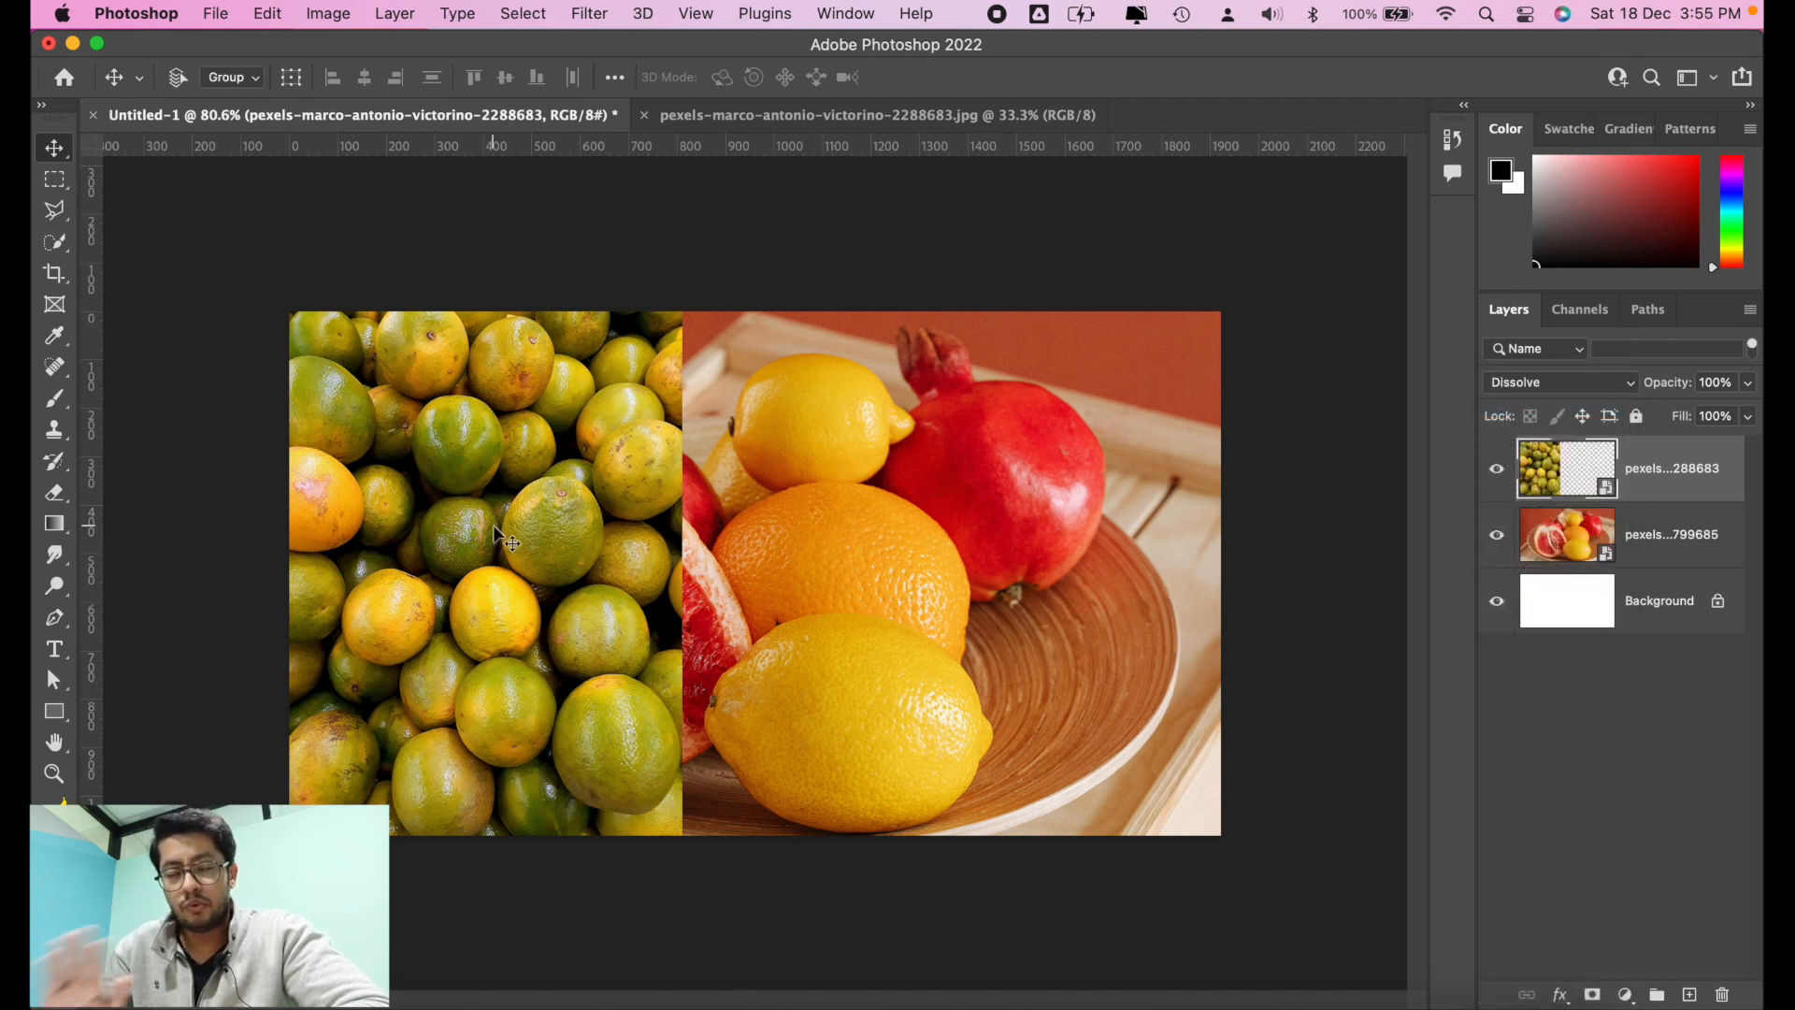
Step: Lower the opacity of the oranges layer to 70%
{"action": "scroll", "coordinate": [408, 557], "scroll_direction": "up", "scroll_amount": 6}
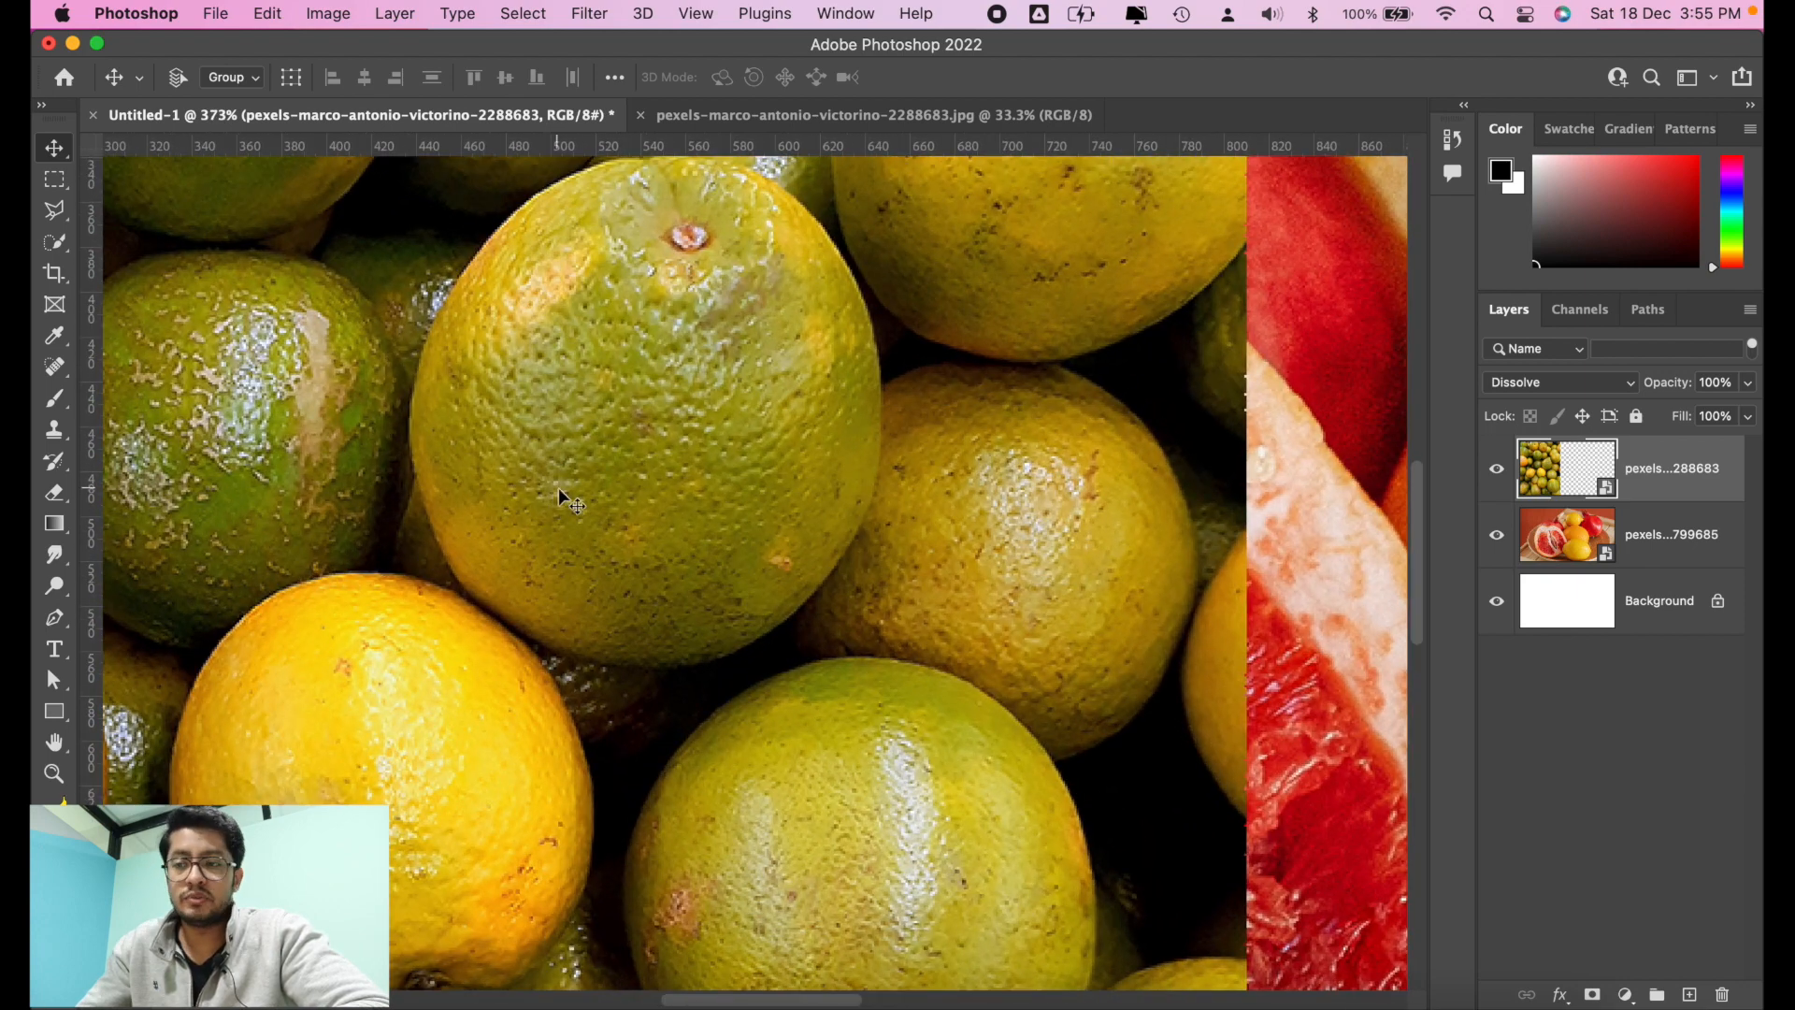
{"action": "scroll", "coordinate": [558, 486], "scroll_direction": "right", "scroll_amount": 5}
{"action": "scroll", "coordinate": [558, 486], "scroll_direction": "up", "scroll_amount": 4}
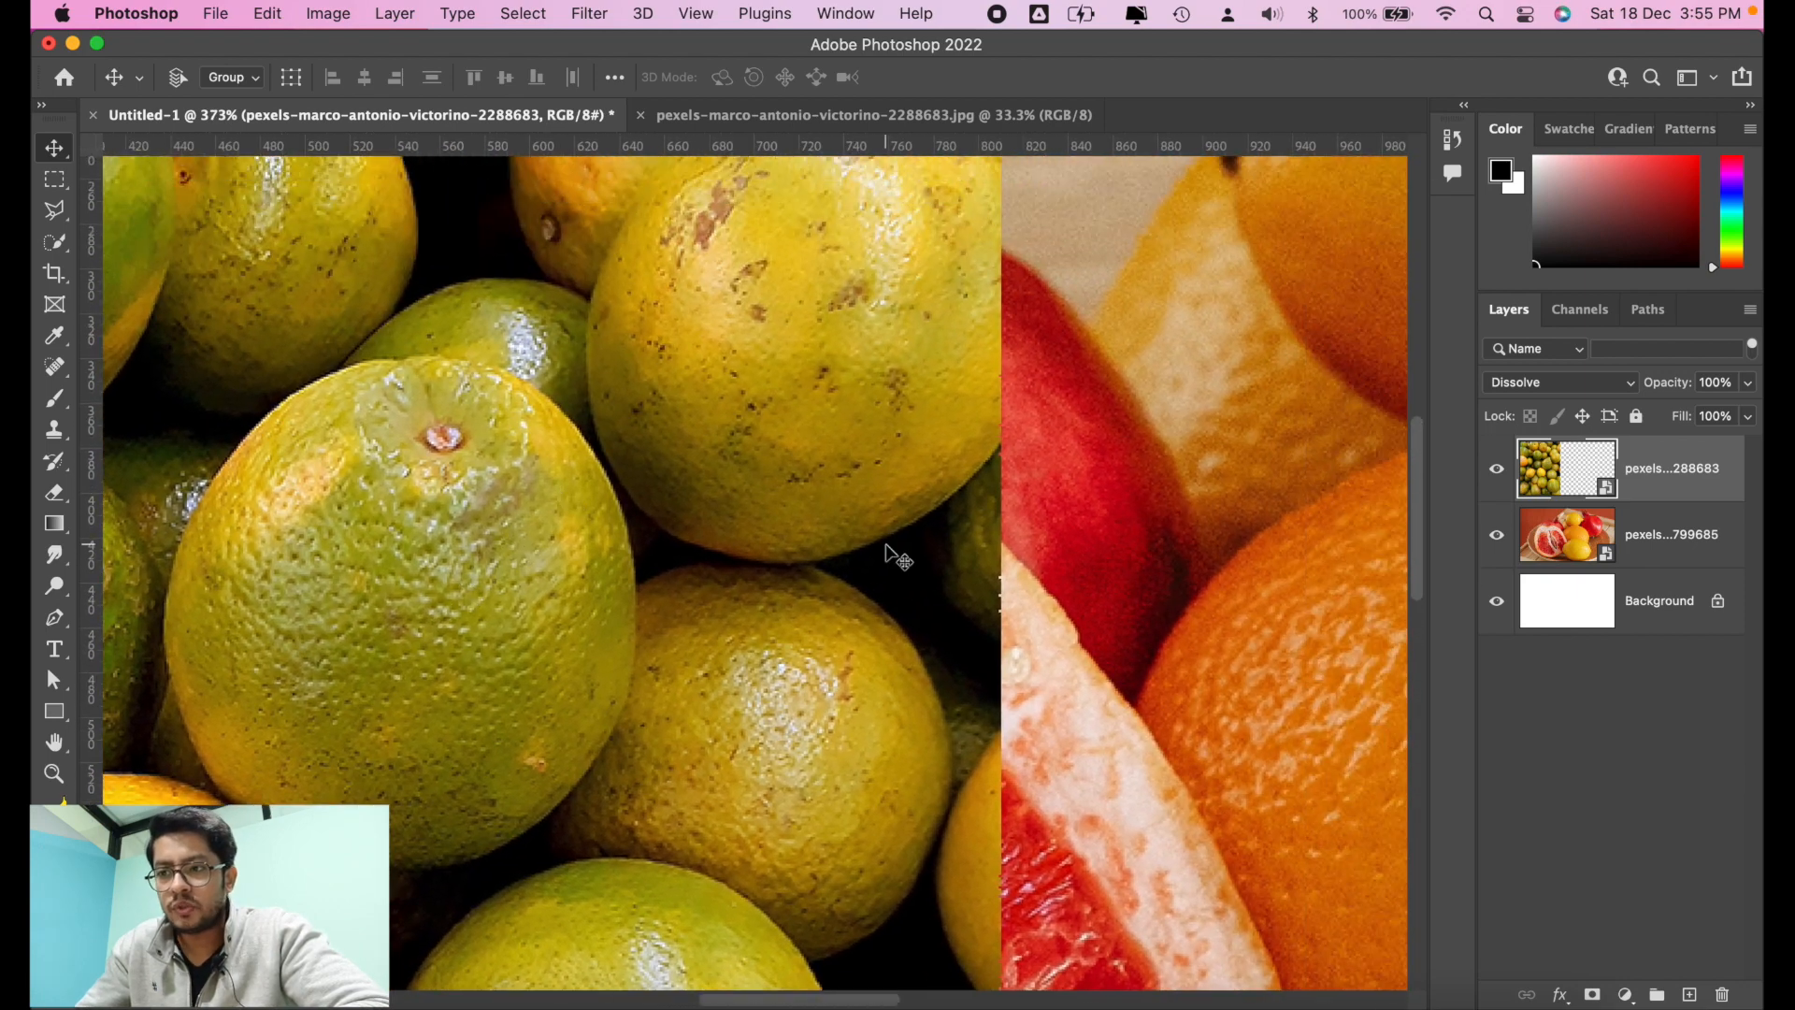
{"action": "scroll", "coordinate": [897, 557], "scroll_direction": "up", "scroll_amount": 1}
{"action": "scroll", "coordinate": [980, 444], "scroll_direction": "down", "scroll_amount": 4}
{"action": "scroll", "coordinate": [982, 457], "scroll_direction": "down", "scroll_amount": 3}
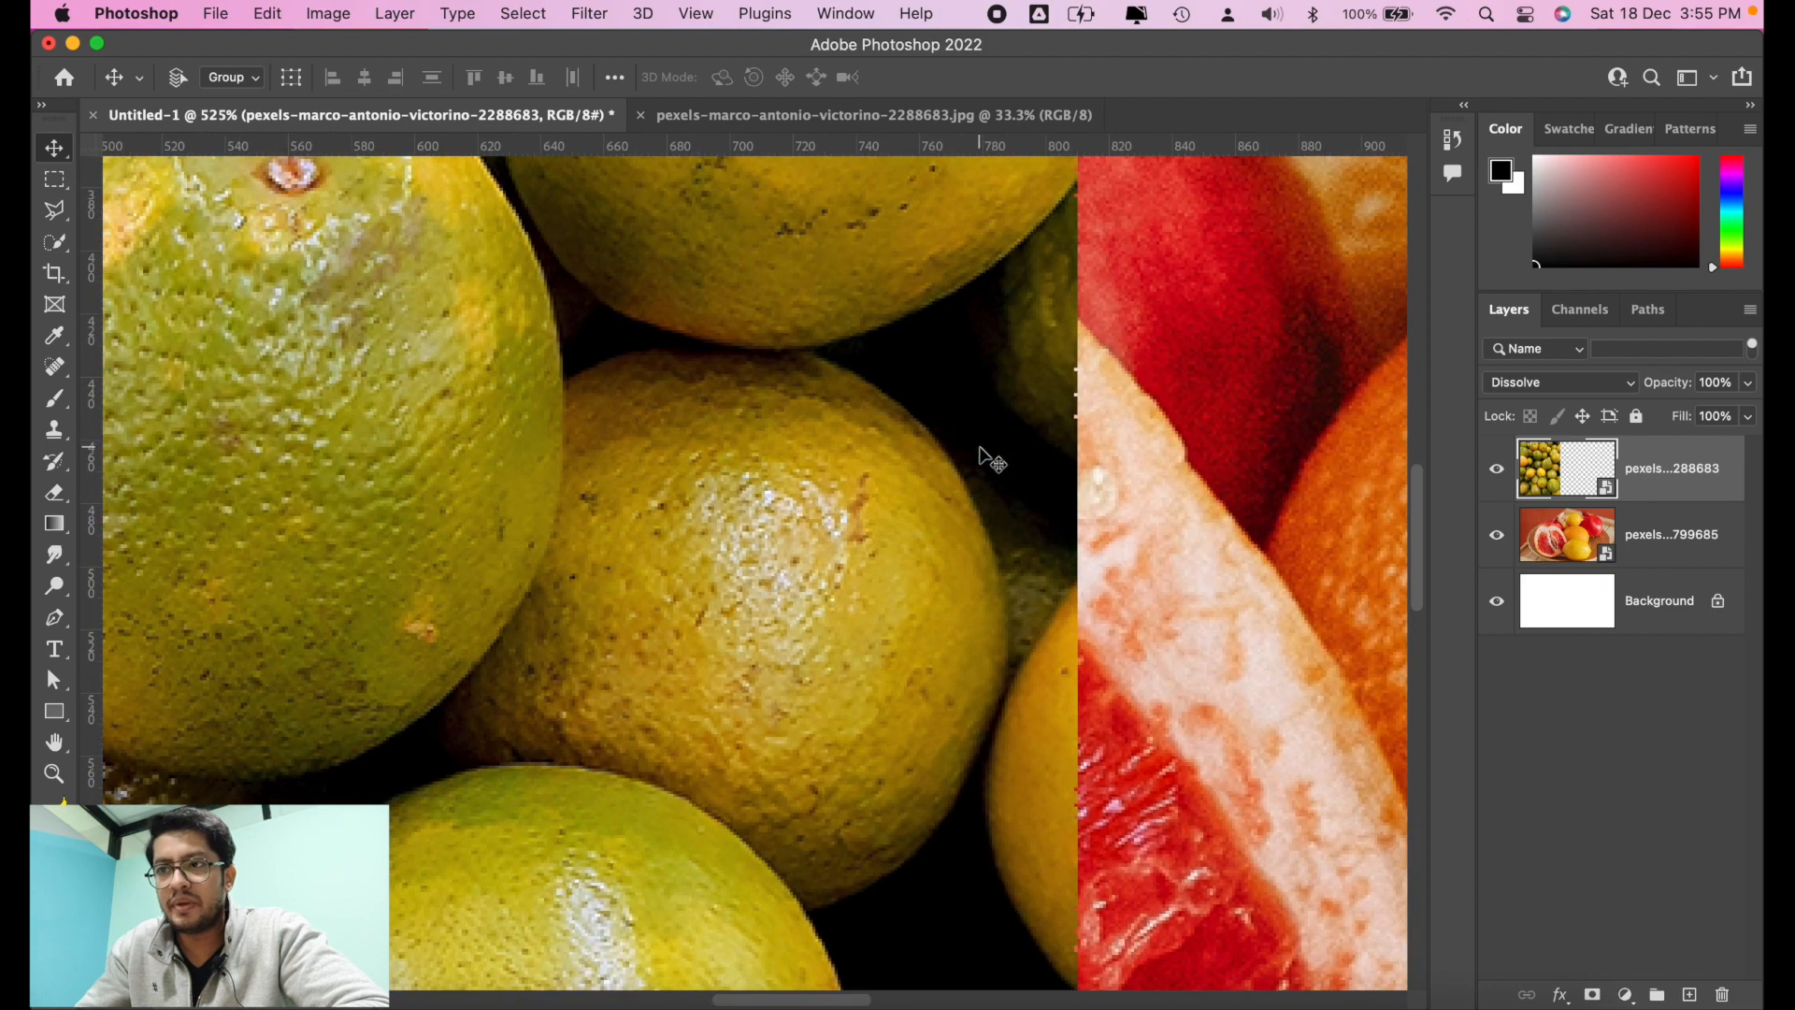
{"action": "left_click", "coordinate": [1747, 383]}
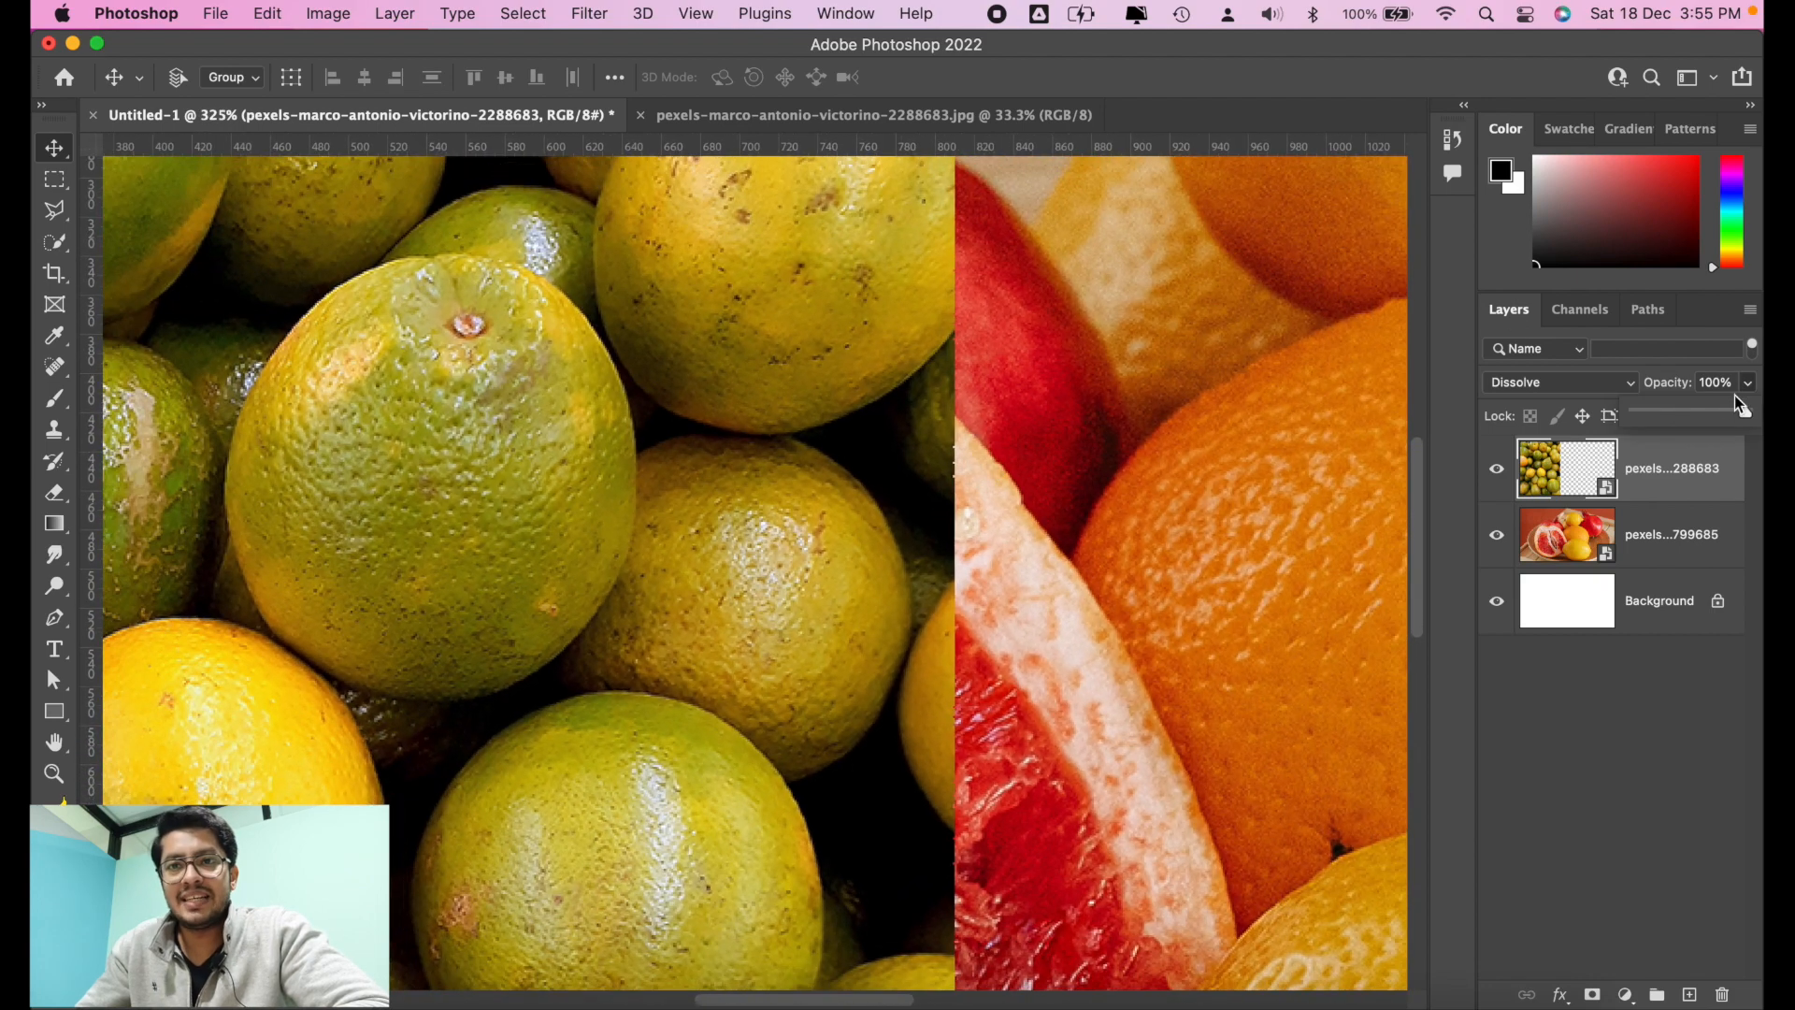
{"action": "left_click_drag", "start_coordinate": [1725, 412], "coordinate": [1713, 413]}
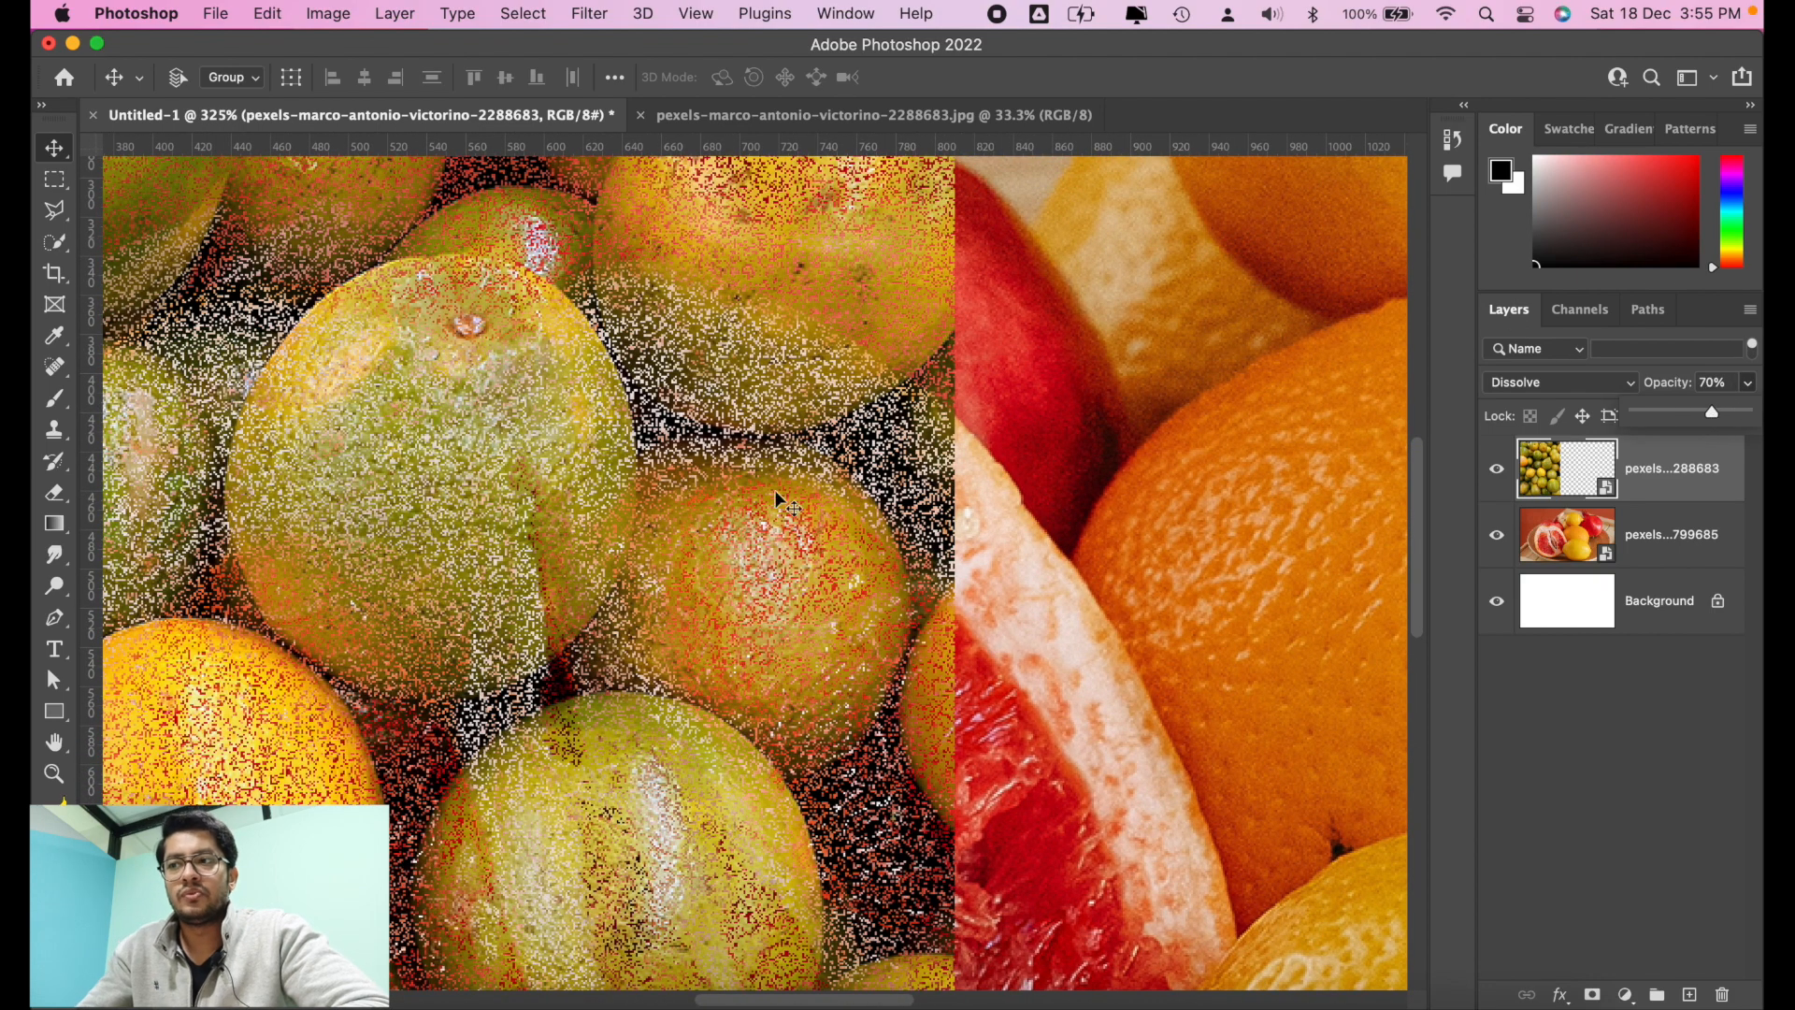
Step: Examine the Dissolve pixel pattern on the oranges up close and across the whole canvas
{"action": "scroll", "coordinate": [697, 509], "scroll_direction": "down", "scroll_amount": 2}
{"action": "scroll", "coordinate": [697, 509], "scroll_direction": "up", "scroll_amount": 5}
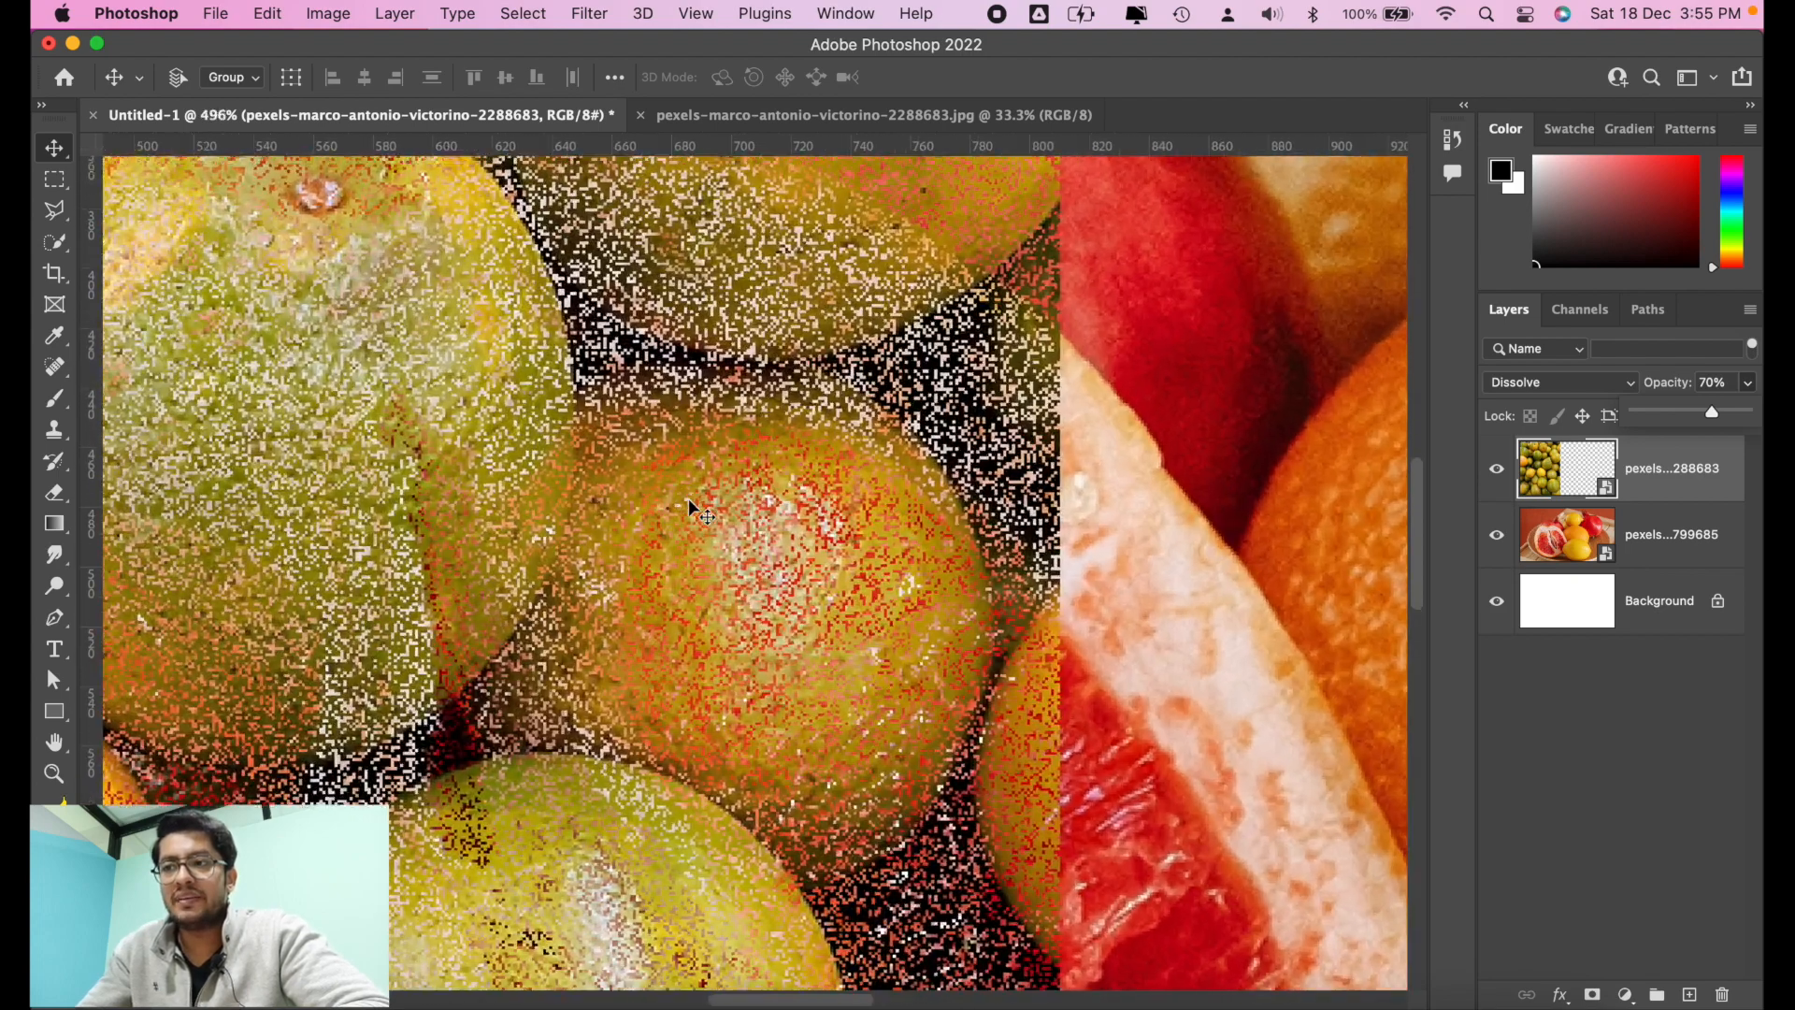
{"action": "scroll", "coordinate": [690, 505], "scroll_direction": "up", "scroll_amount": 3}
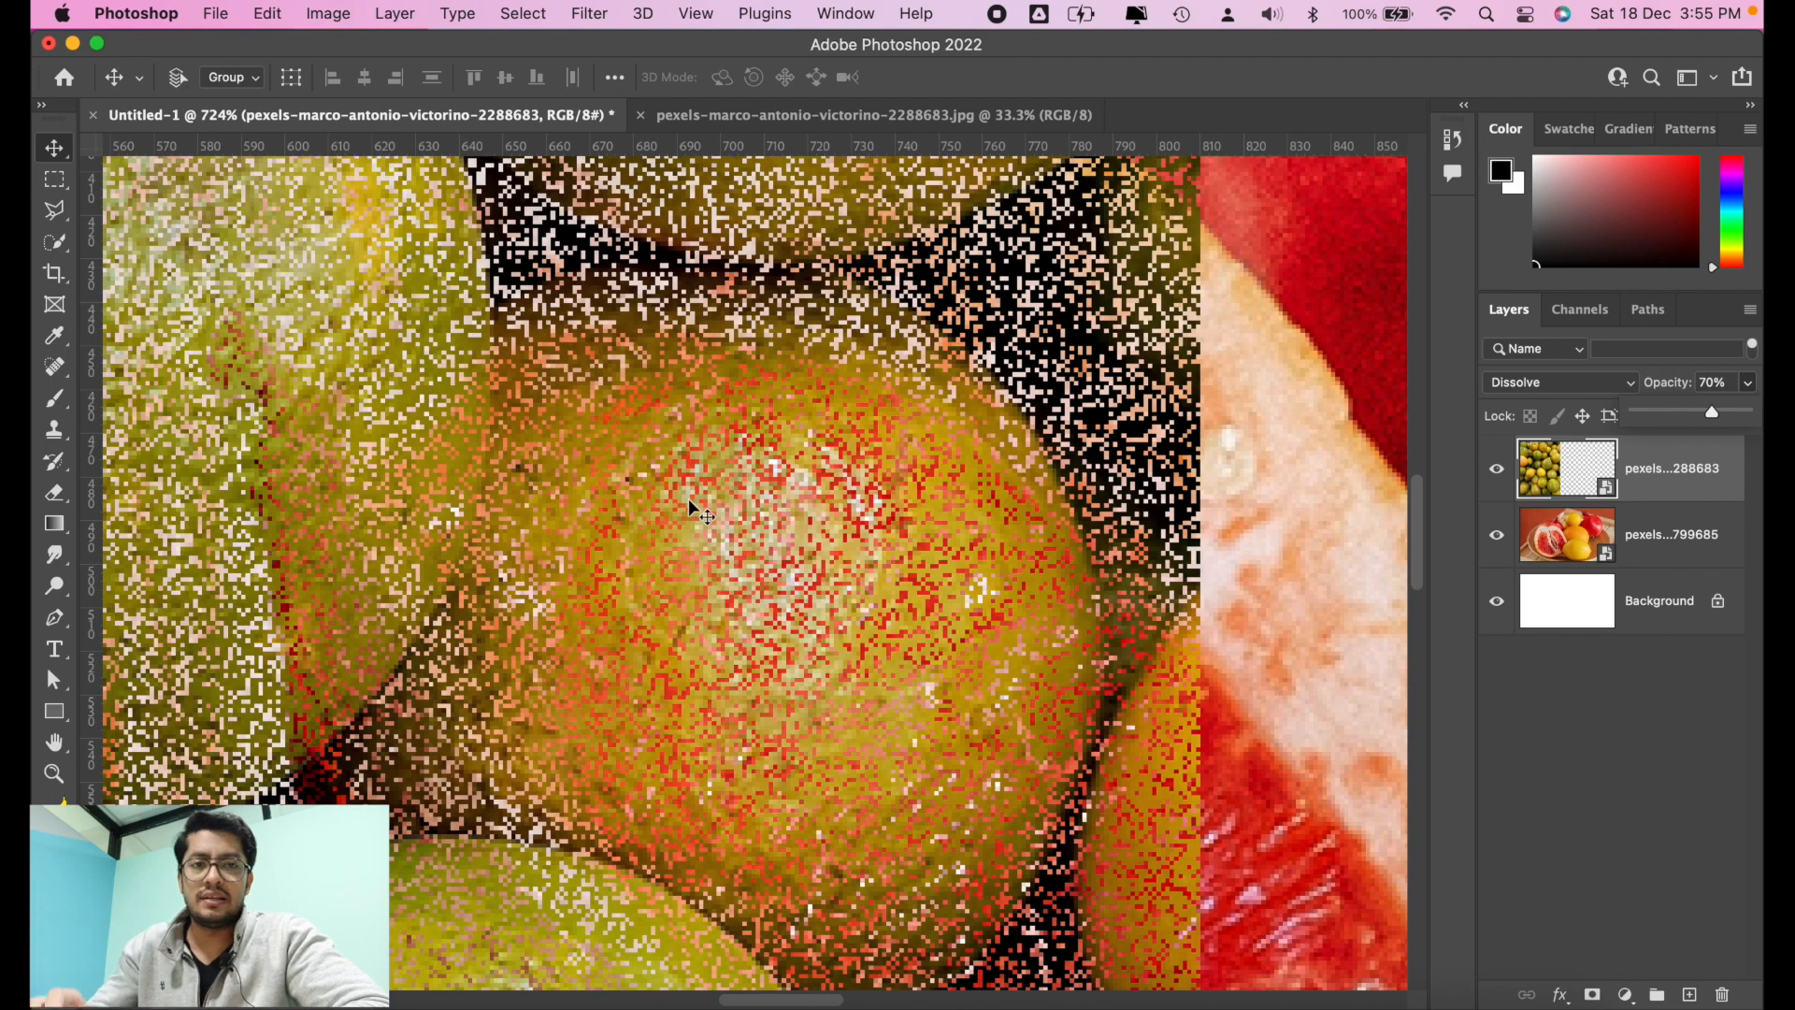
{"action": "scroll", "coordinate": [690, 506], "scroll_direction": "down", "scroll_amount": 3}
{"action": "scroll", "coordinate": [690, 506], "scroll_direction": "down", "scroll_amount": 2}
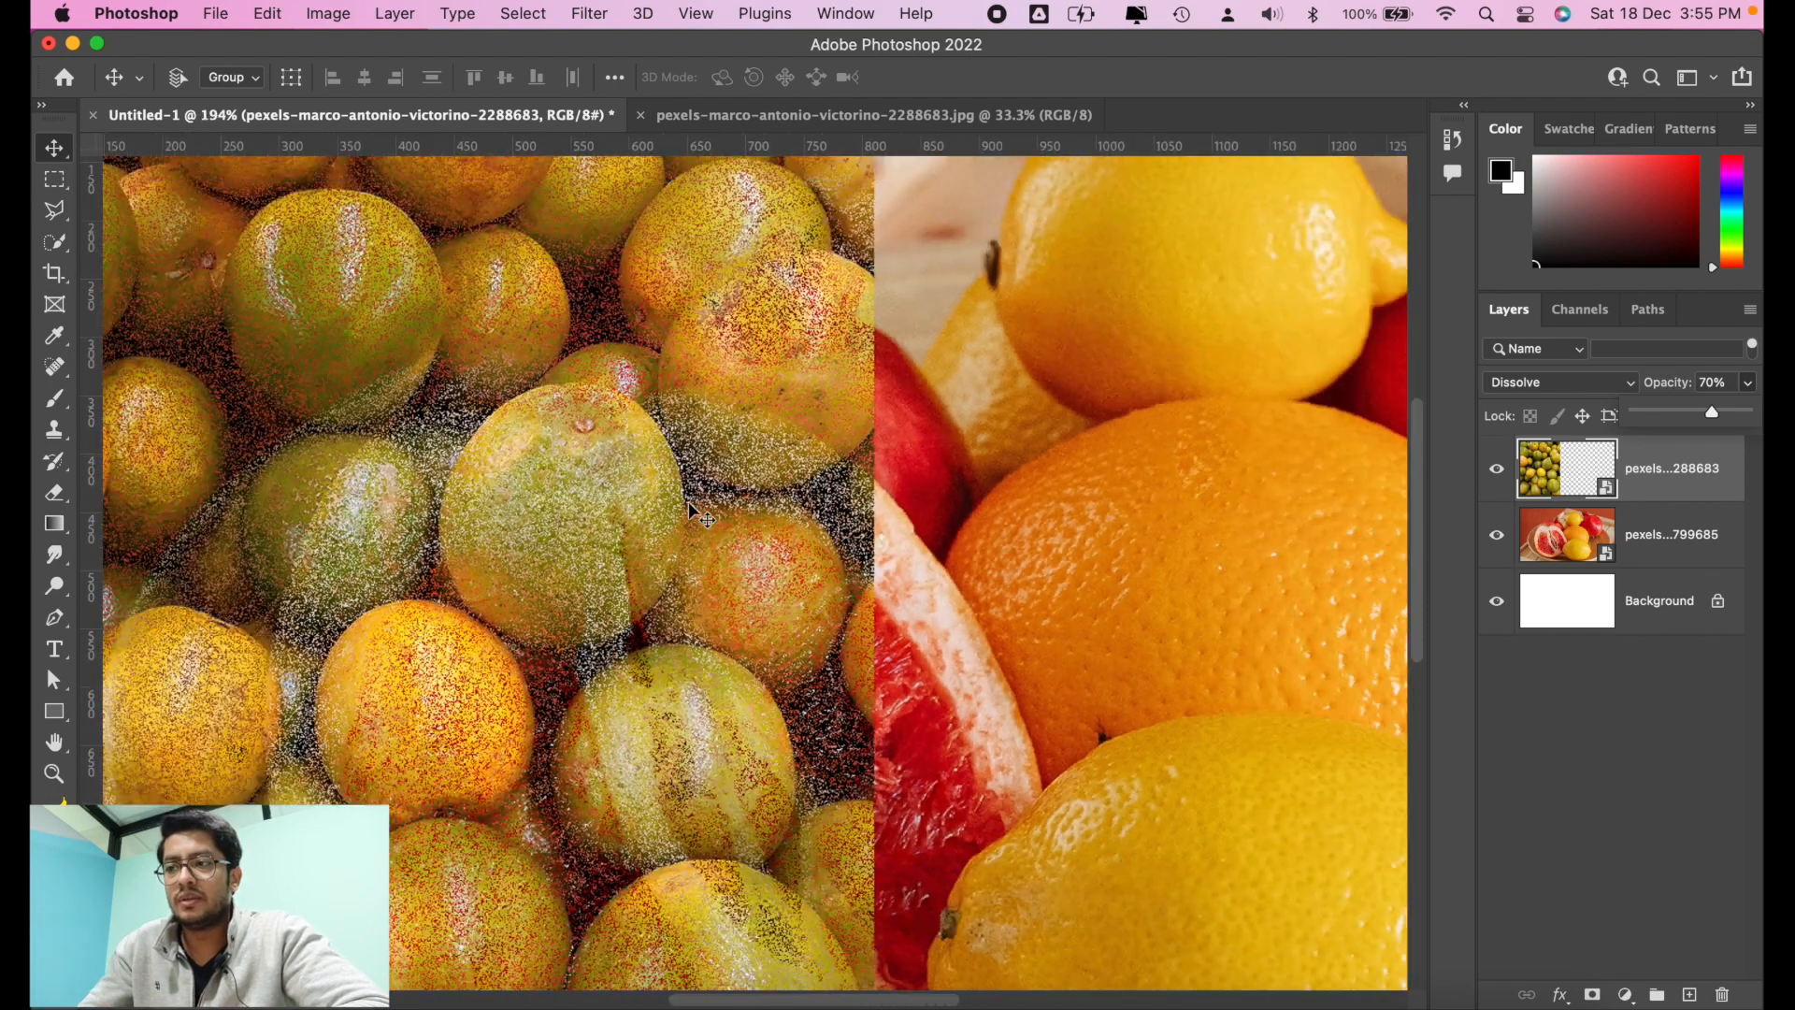
{"action": "scroll", "coordinate": [690, 506], "scroll_direction": "down", "scroll_amount": 2}
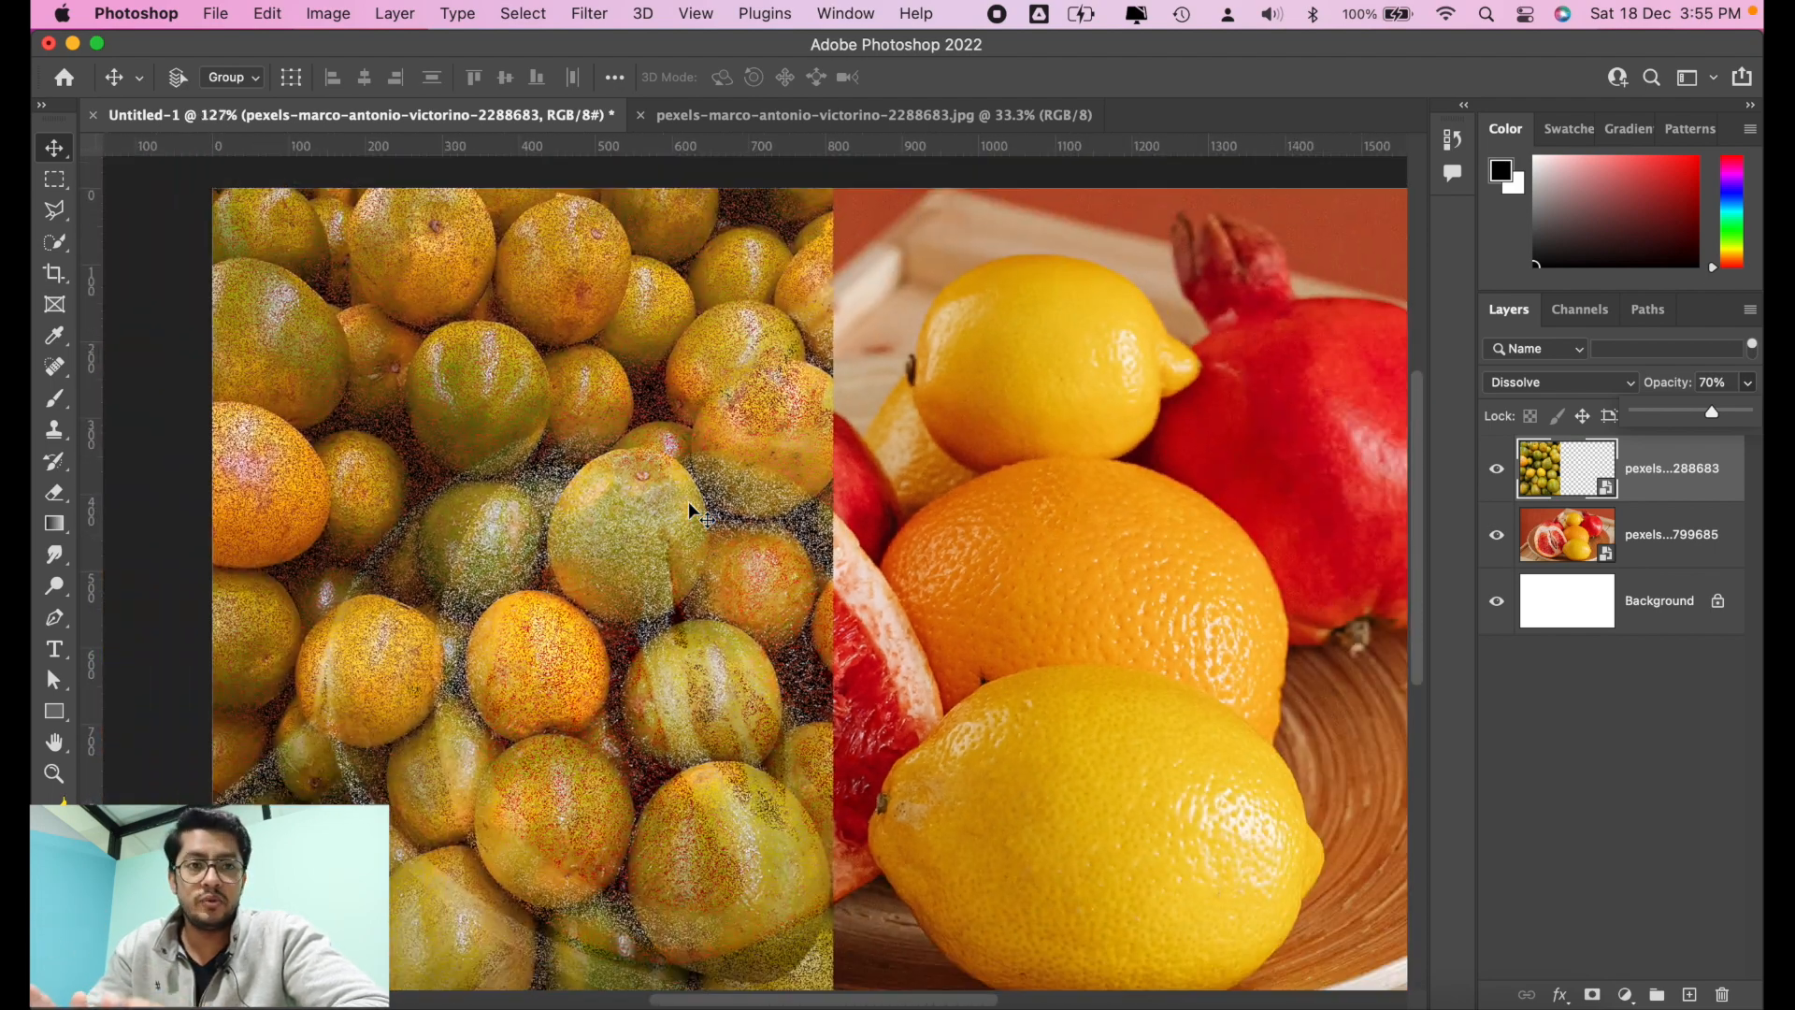
{"action": "scroll", "coordinate": [689, 505], "scroll_direction": "down", "scroll_amount": 1}
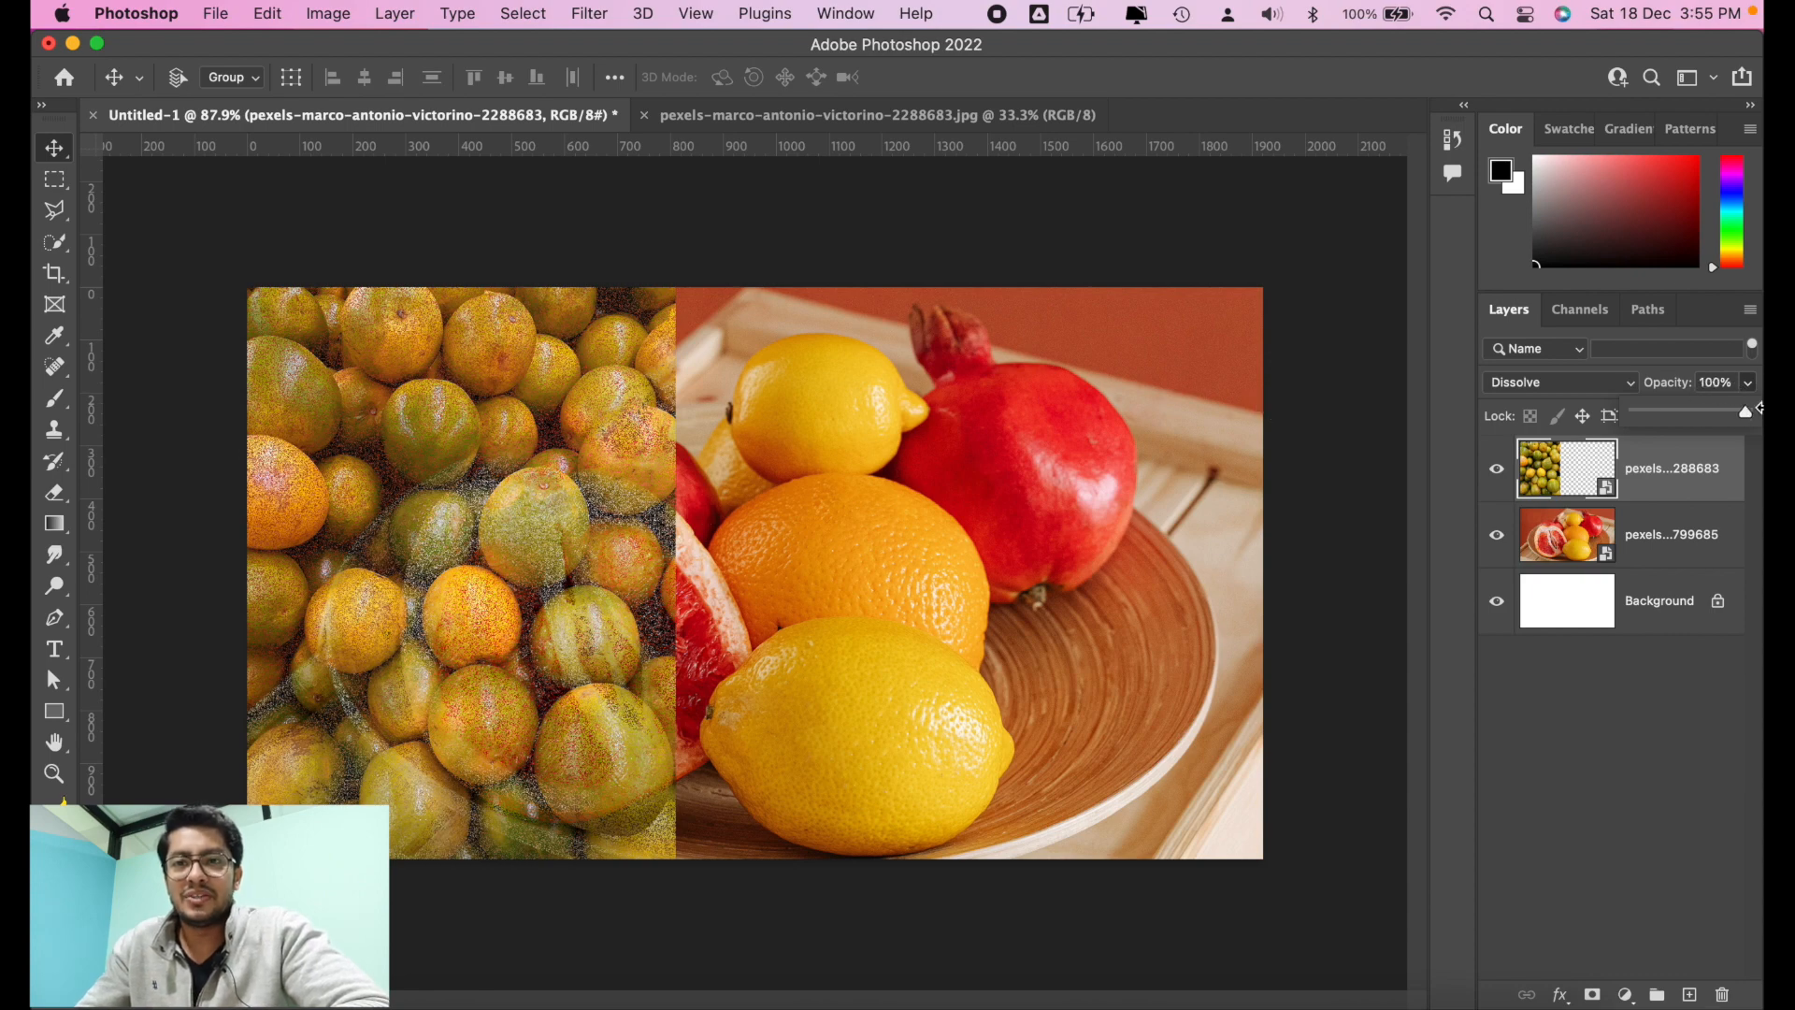
Step: Restore the oranges layer's opacity to 100% and preview other blend modes, such as Linear Dodge (Add) and Multiply, without applying one
{"action": "left_click_drag", "start_coordinate": [1759, 409], "coordinate": [1760, 408]}
{"action": "left_click", "coordinate": [1571, 378]}
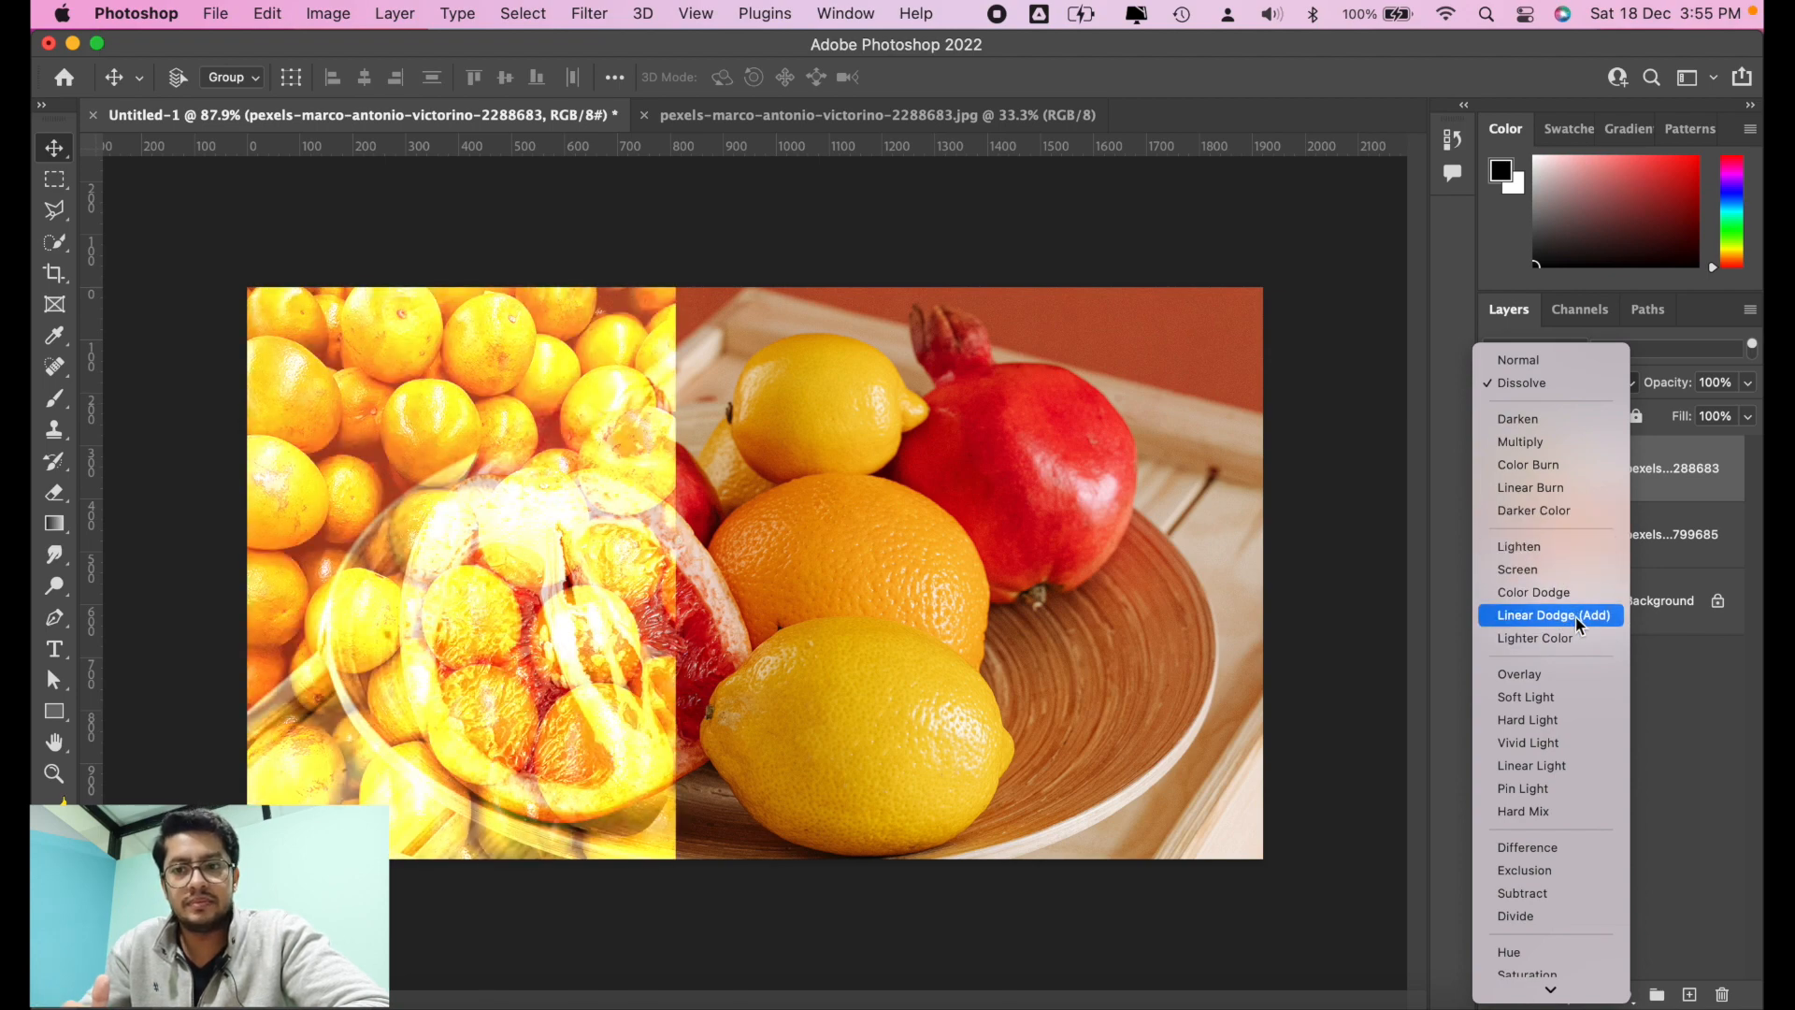
{"action": "scroll", "coordinate": [1574, 617], "scroll_direction": "down", "scroll_amount": 1}
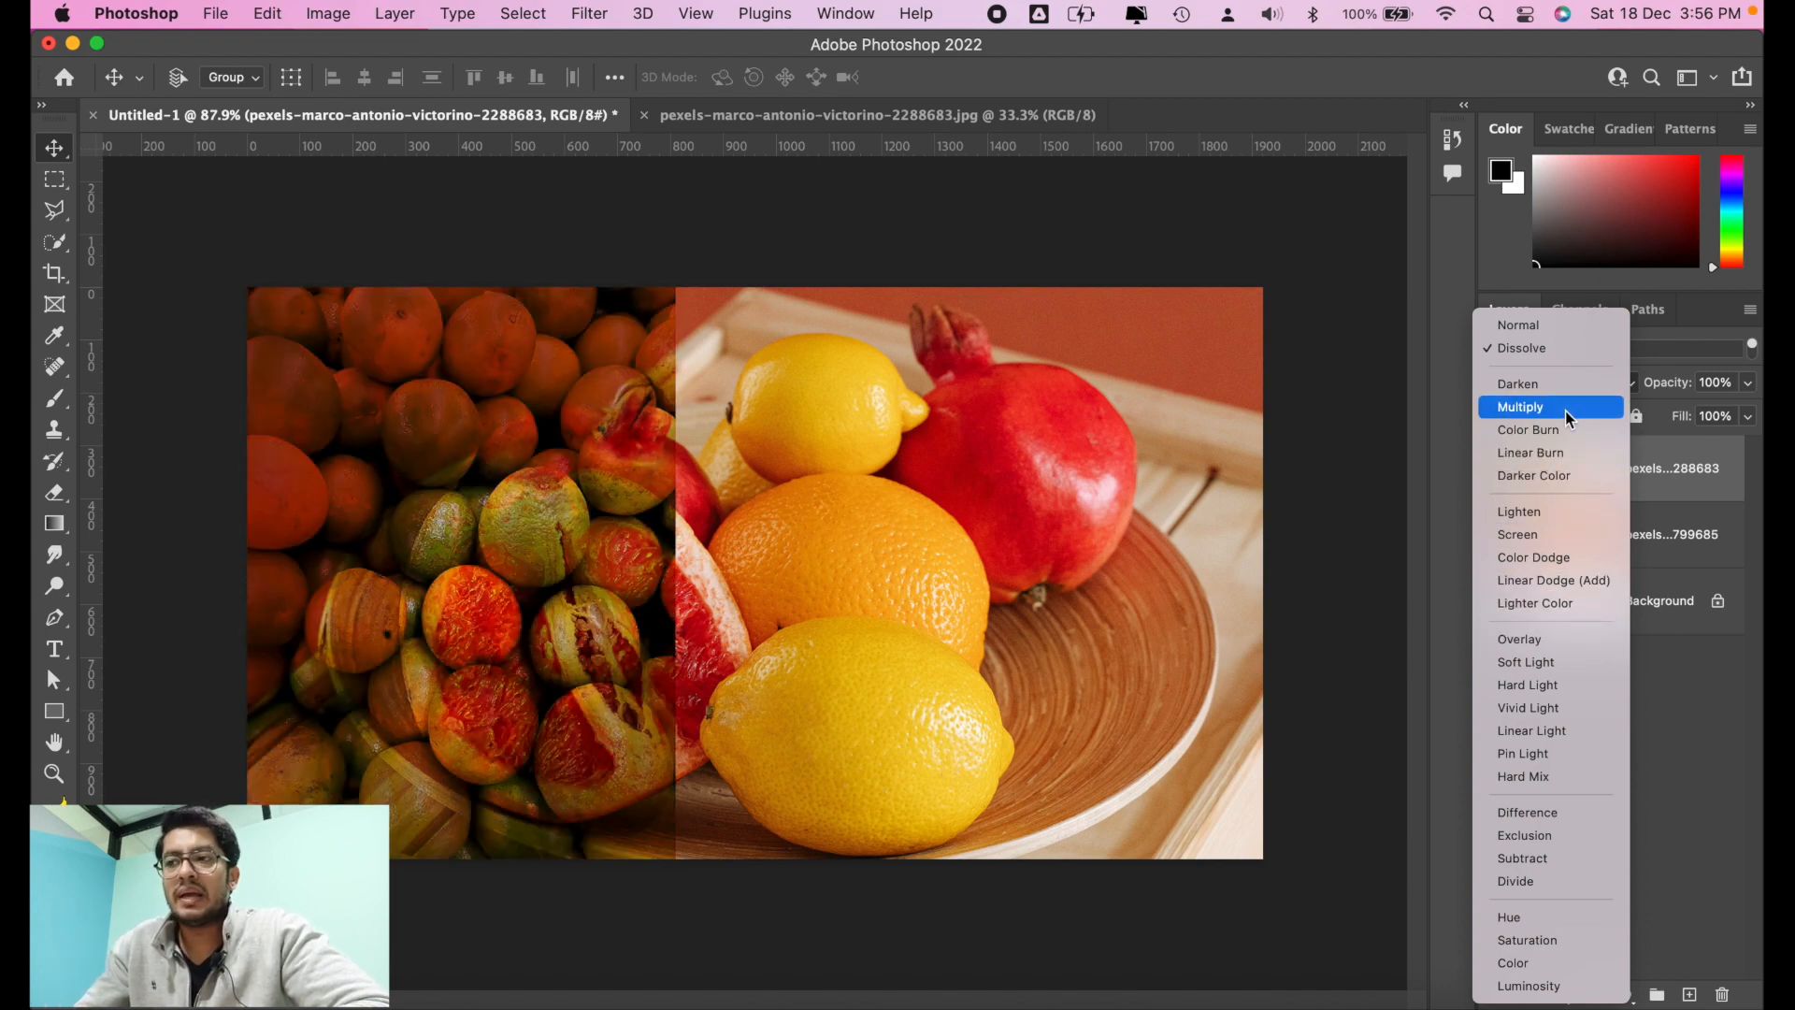
{"action": "left_click", "coordinate": [1345, 428]}
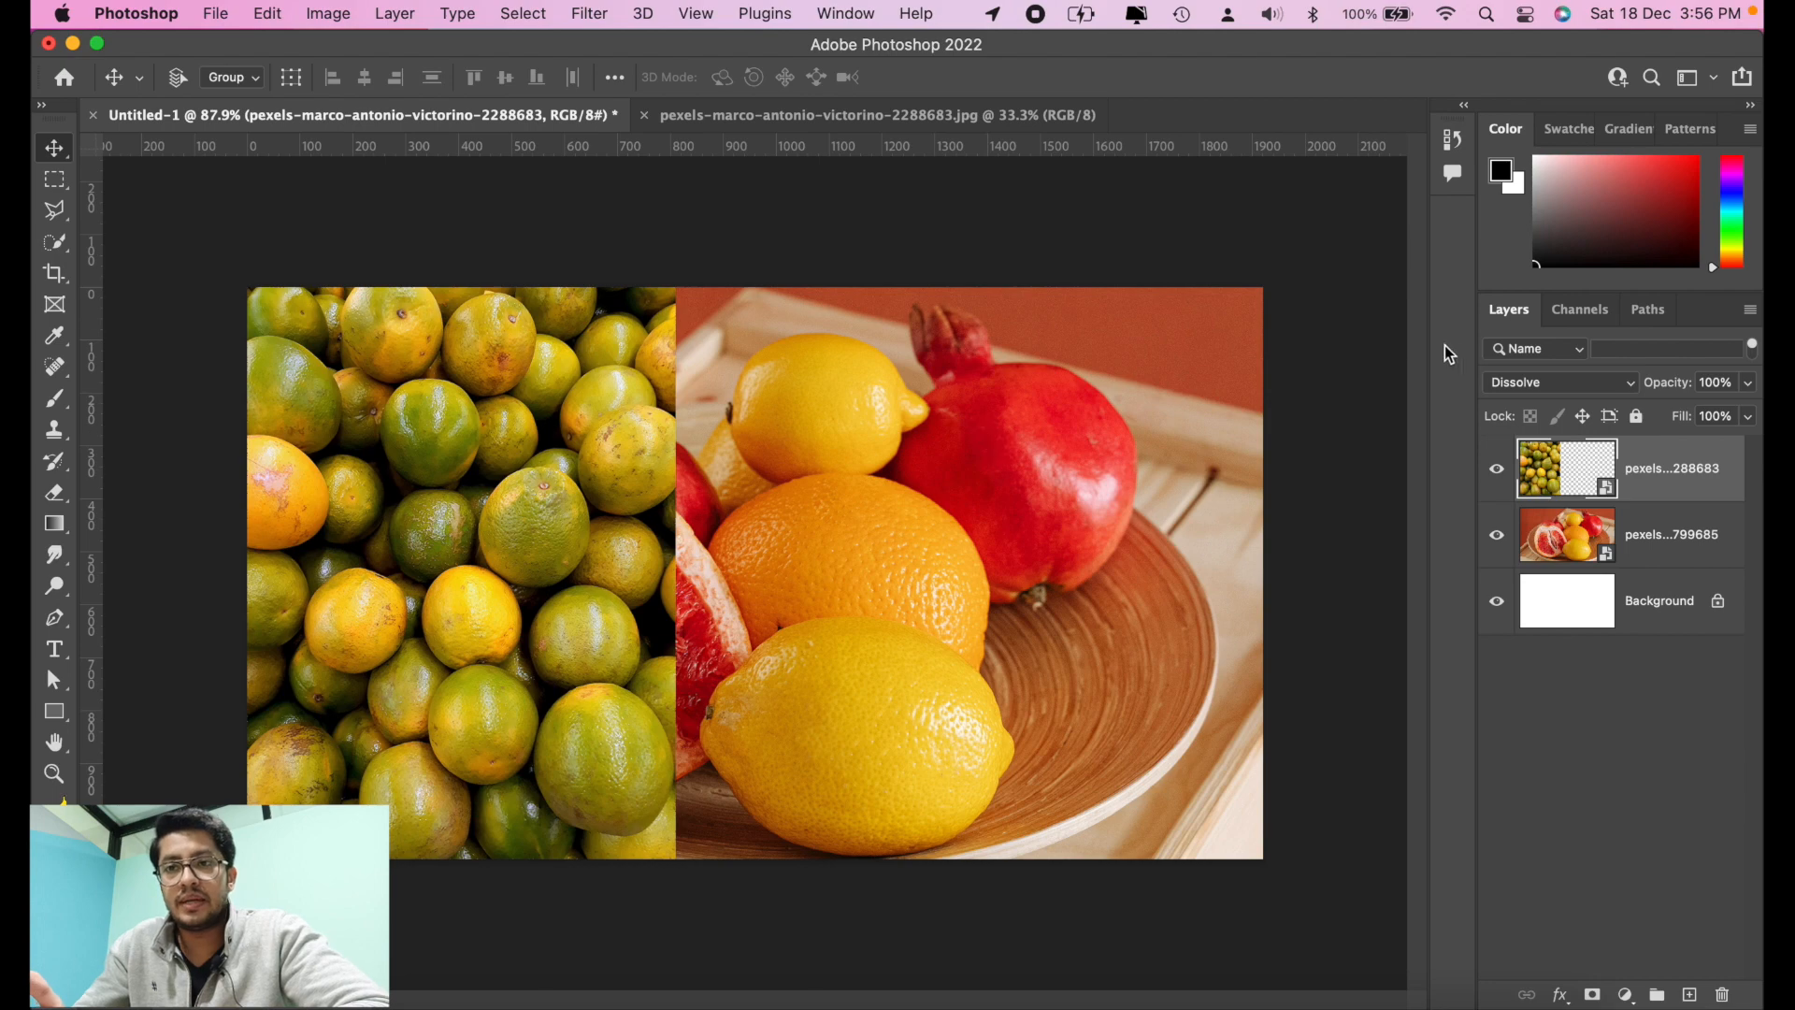
Step: Set the oranges layer's blend mode to Multiply and toggle the layer's visibility twice to compare the effect
{"action": "left_click", "coordinate": [1534, 385]}
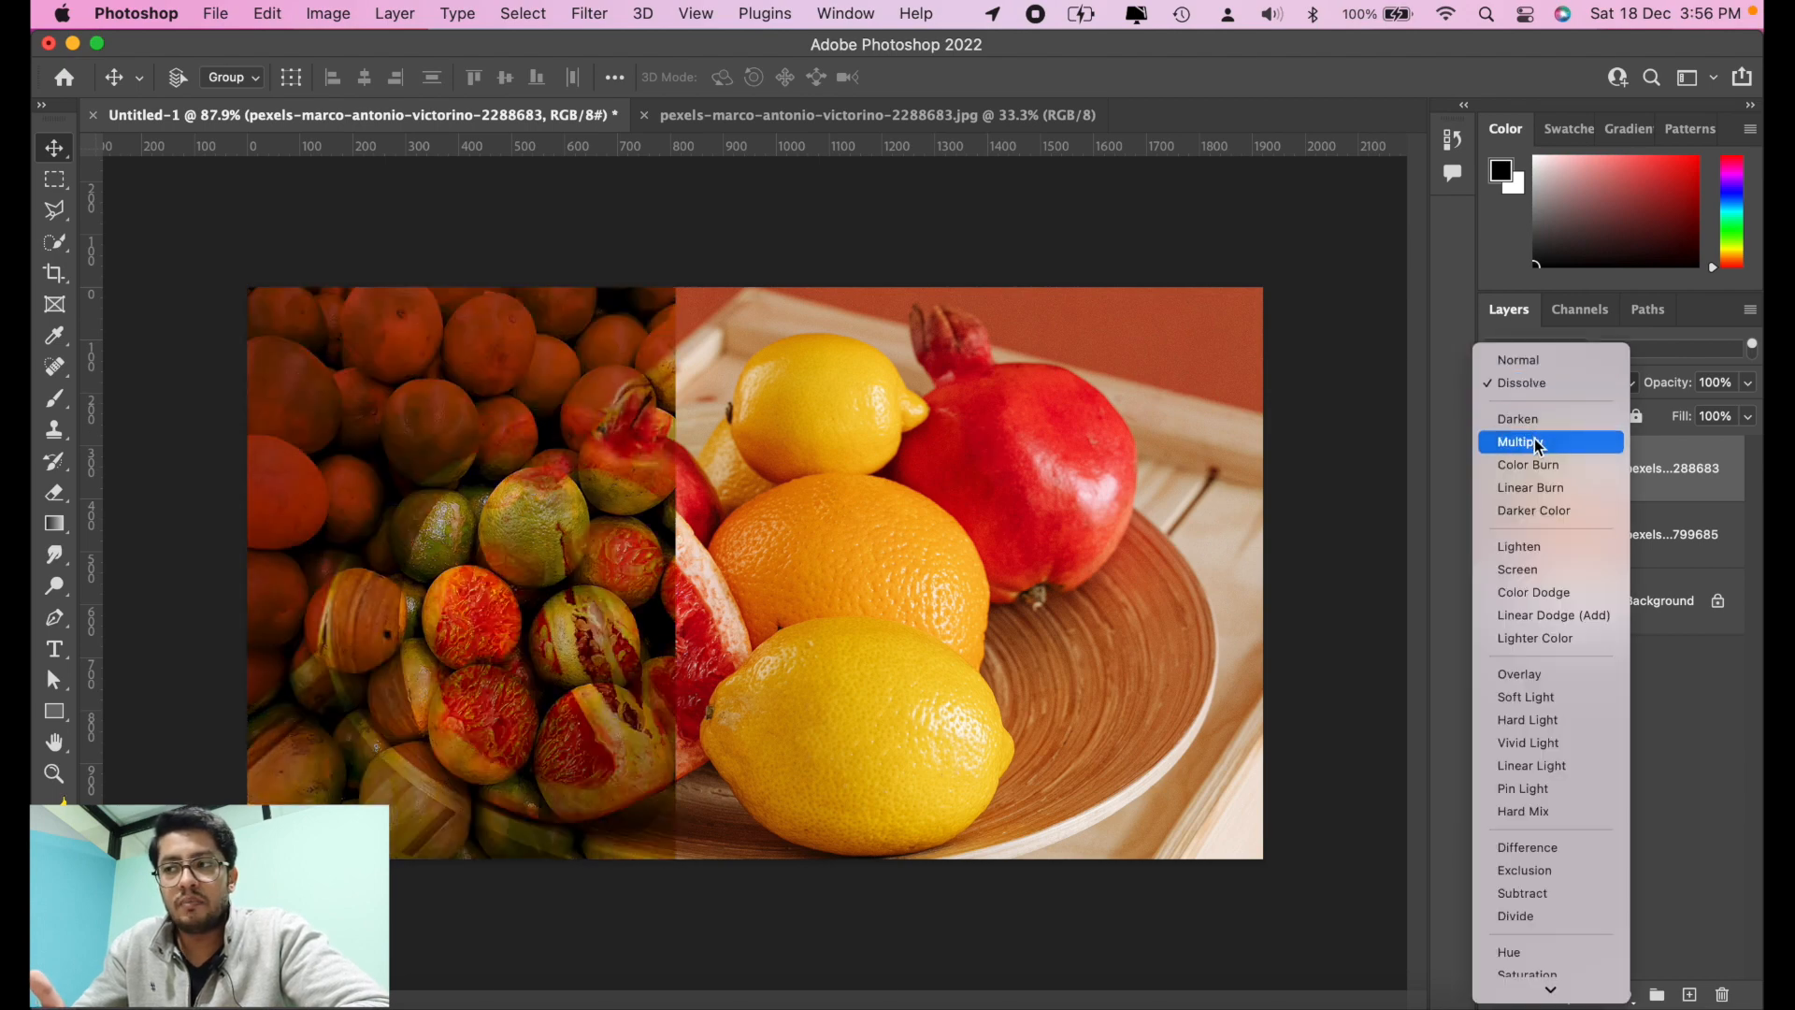
{"action": "left_click", "coordinate": [1538, 443]}
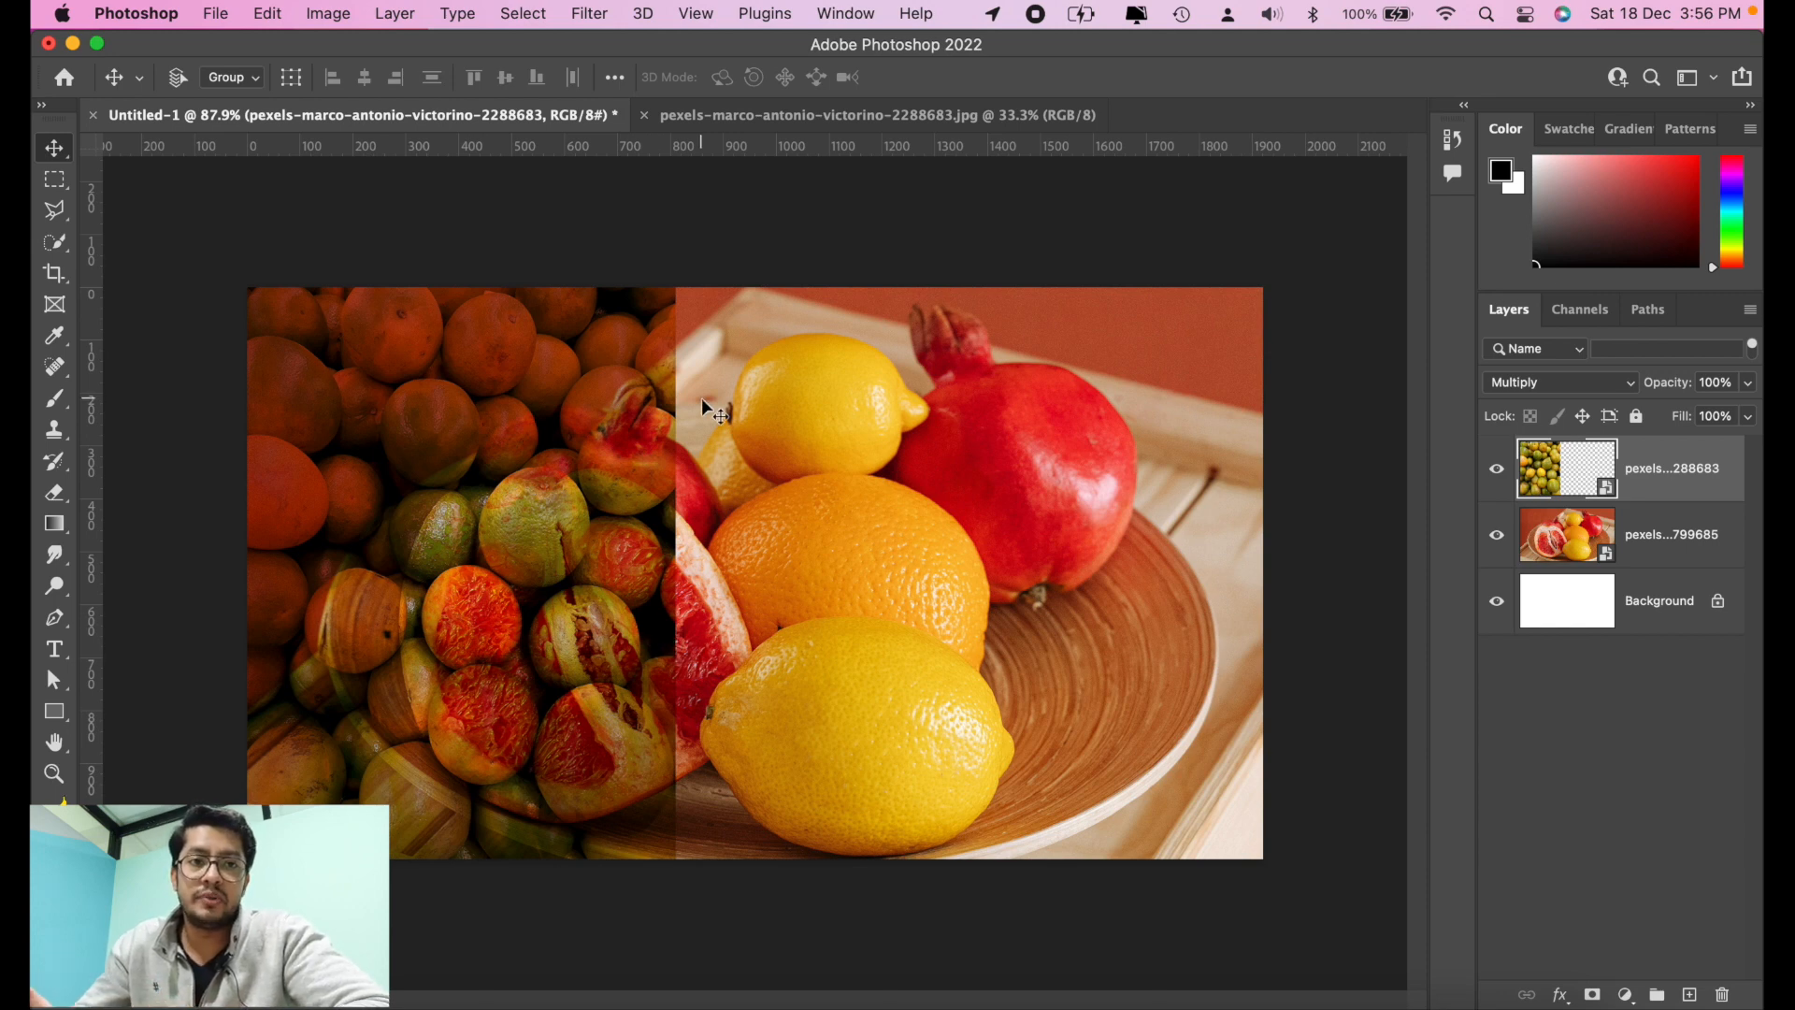
{"action": "left_click", "coordinate": [1497, 470]}
{"action": "left_click", "coordinate": [1498, 472]}
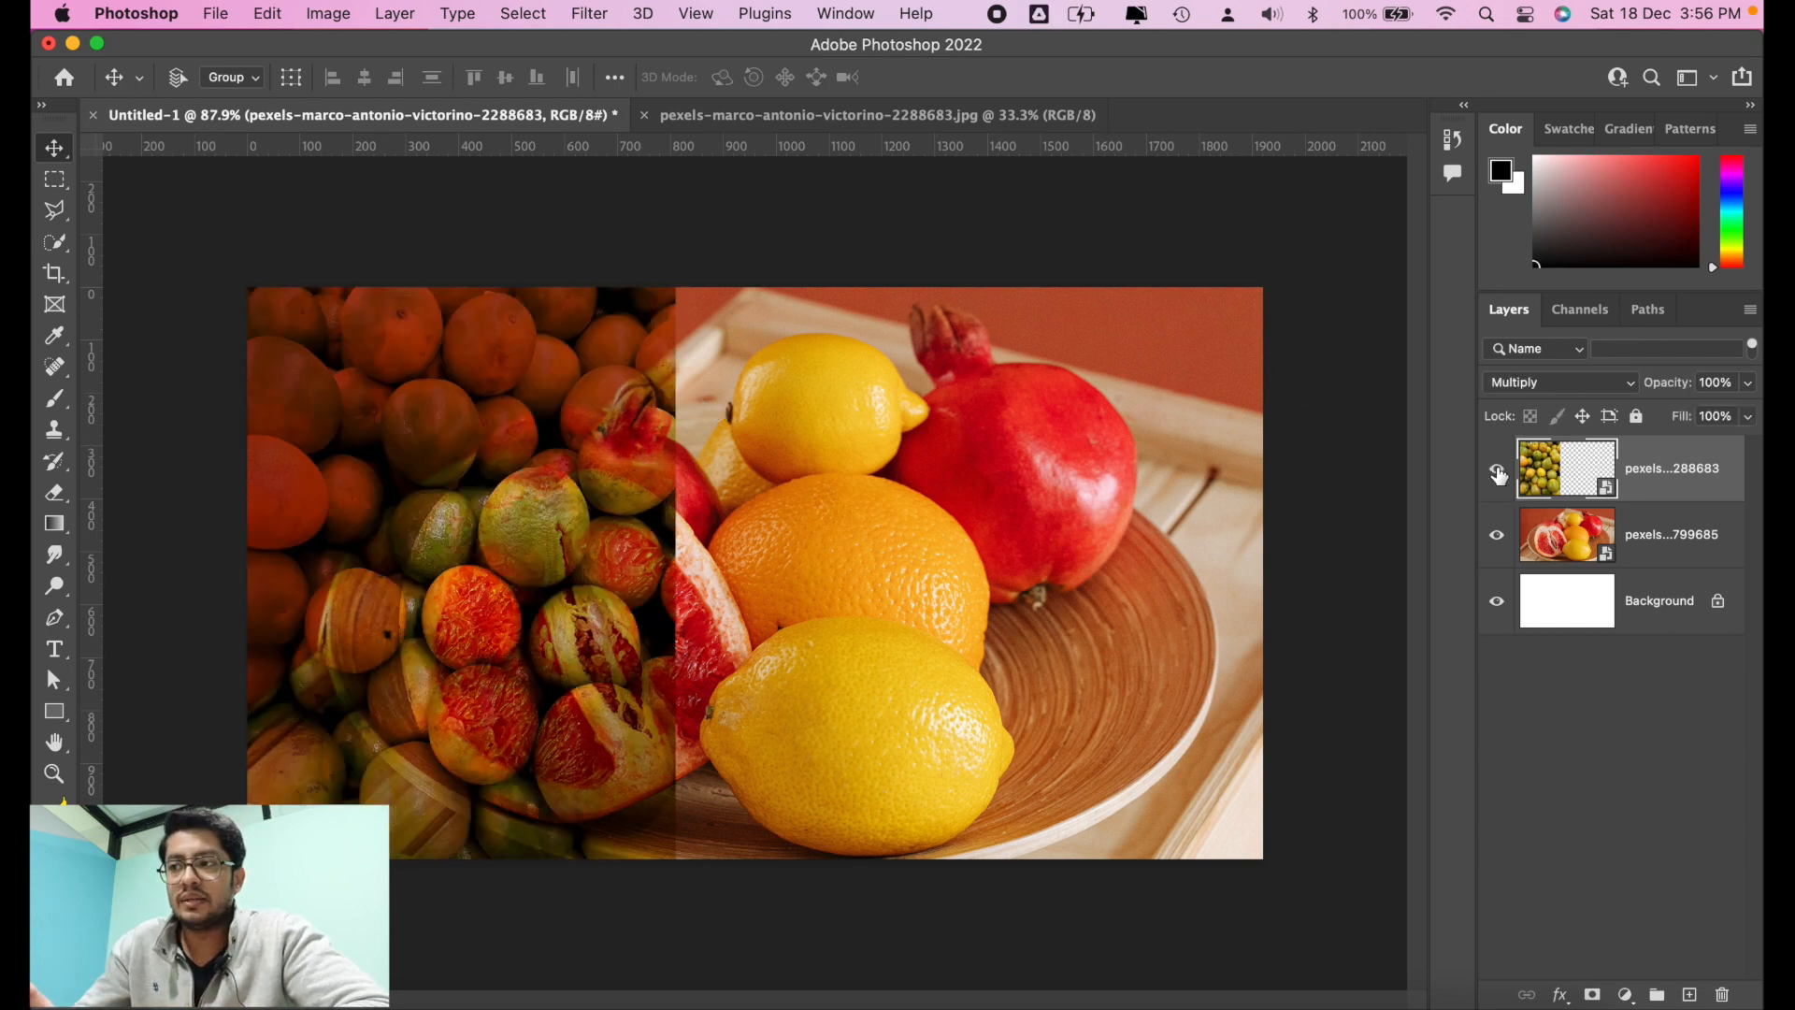
{"action": "left_click", "coordinate": [1498, 472]}
{"action": "left_click", "coordinate": [1498, 472]}
Step: Return the oranges layer to the Normal blend mode and reapply Multiply to compare the two up close
{"action": "left_click", "coordinate": [1538, 382]}
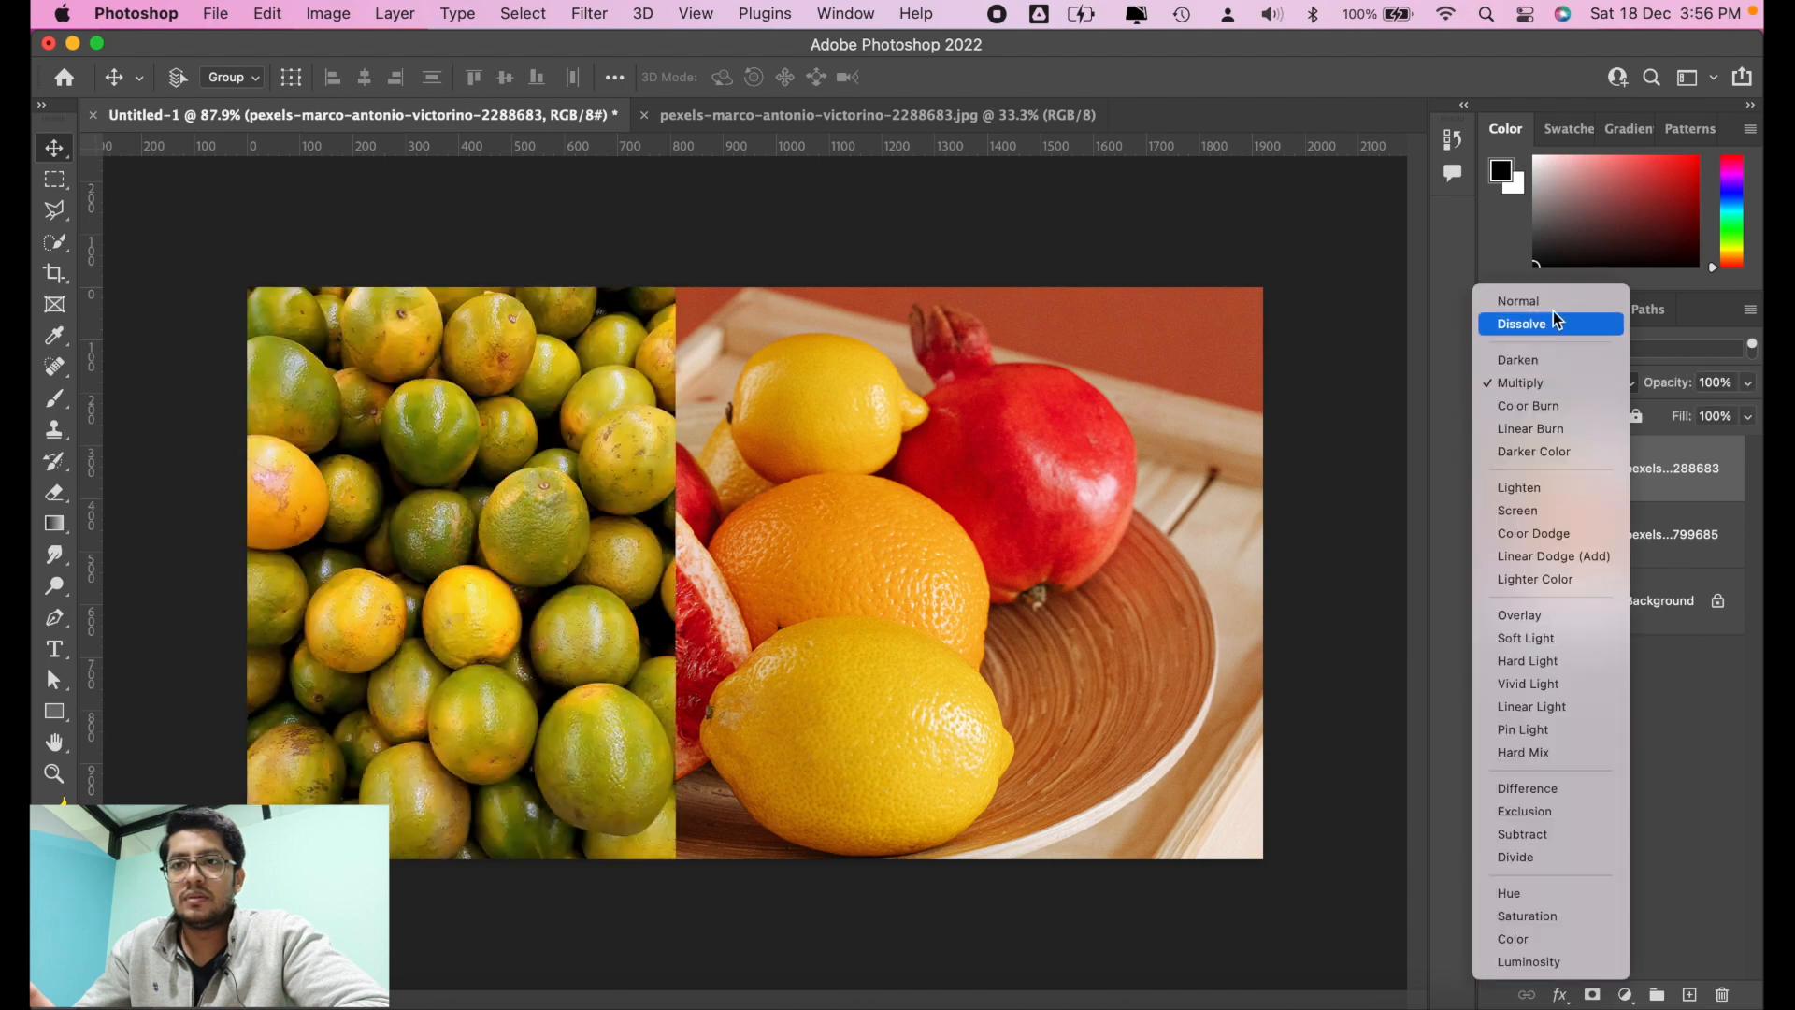
{"action": "left_click", "coordinate": [1556, 299]}
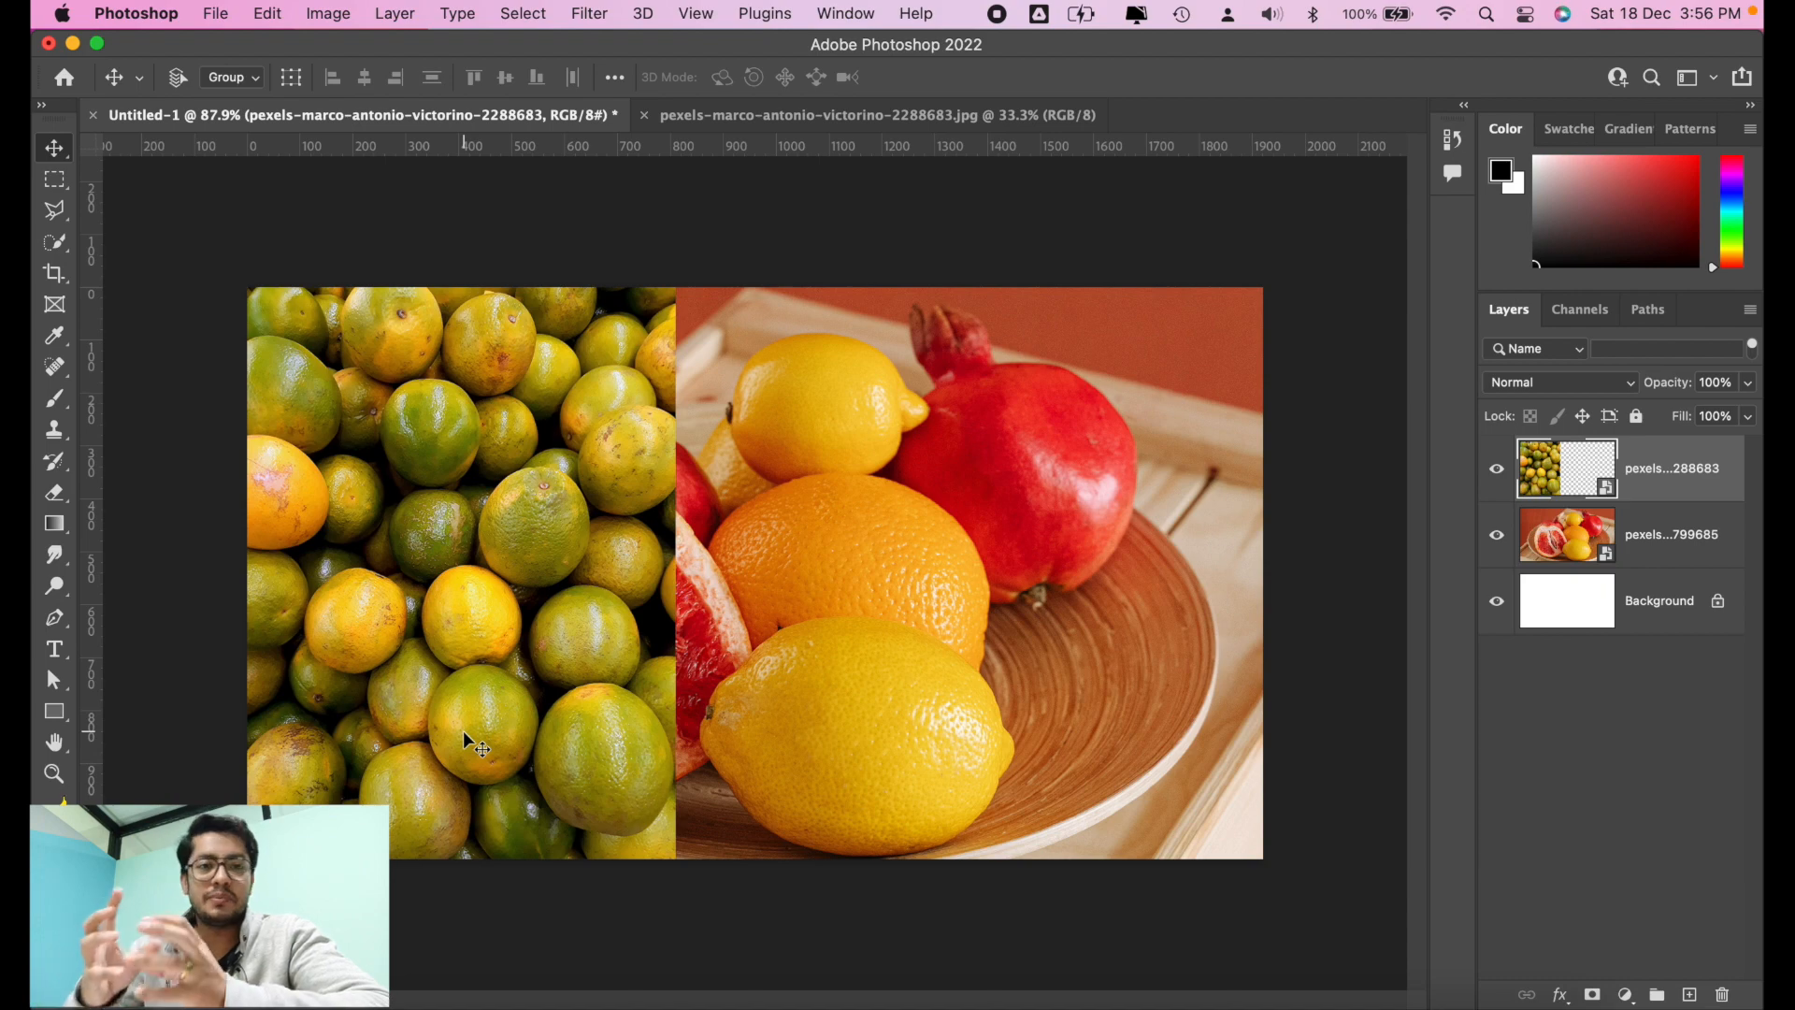
{"action": "scroll", "coordinate": [414, 790], "scroll_direction": "up", "scroll_amount": 10}
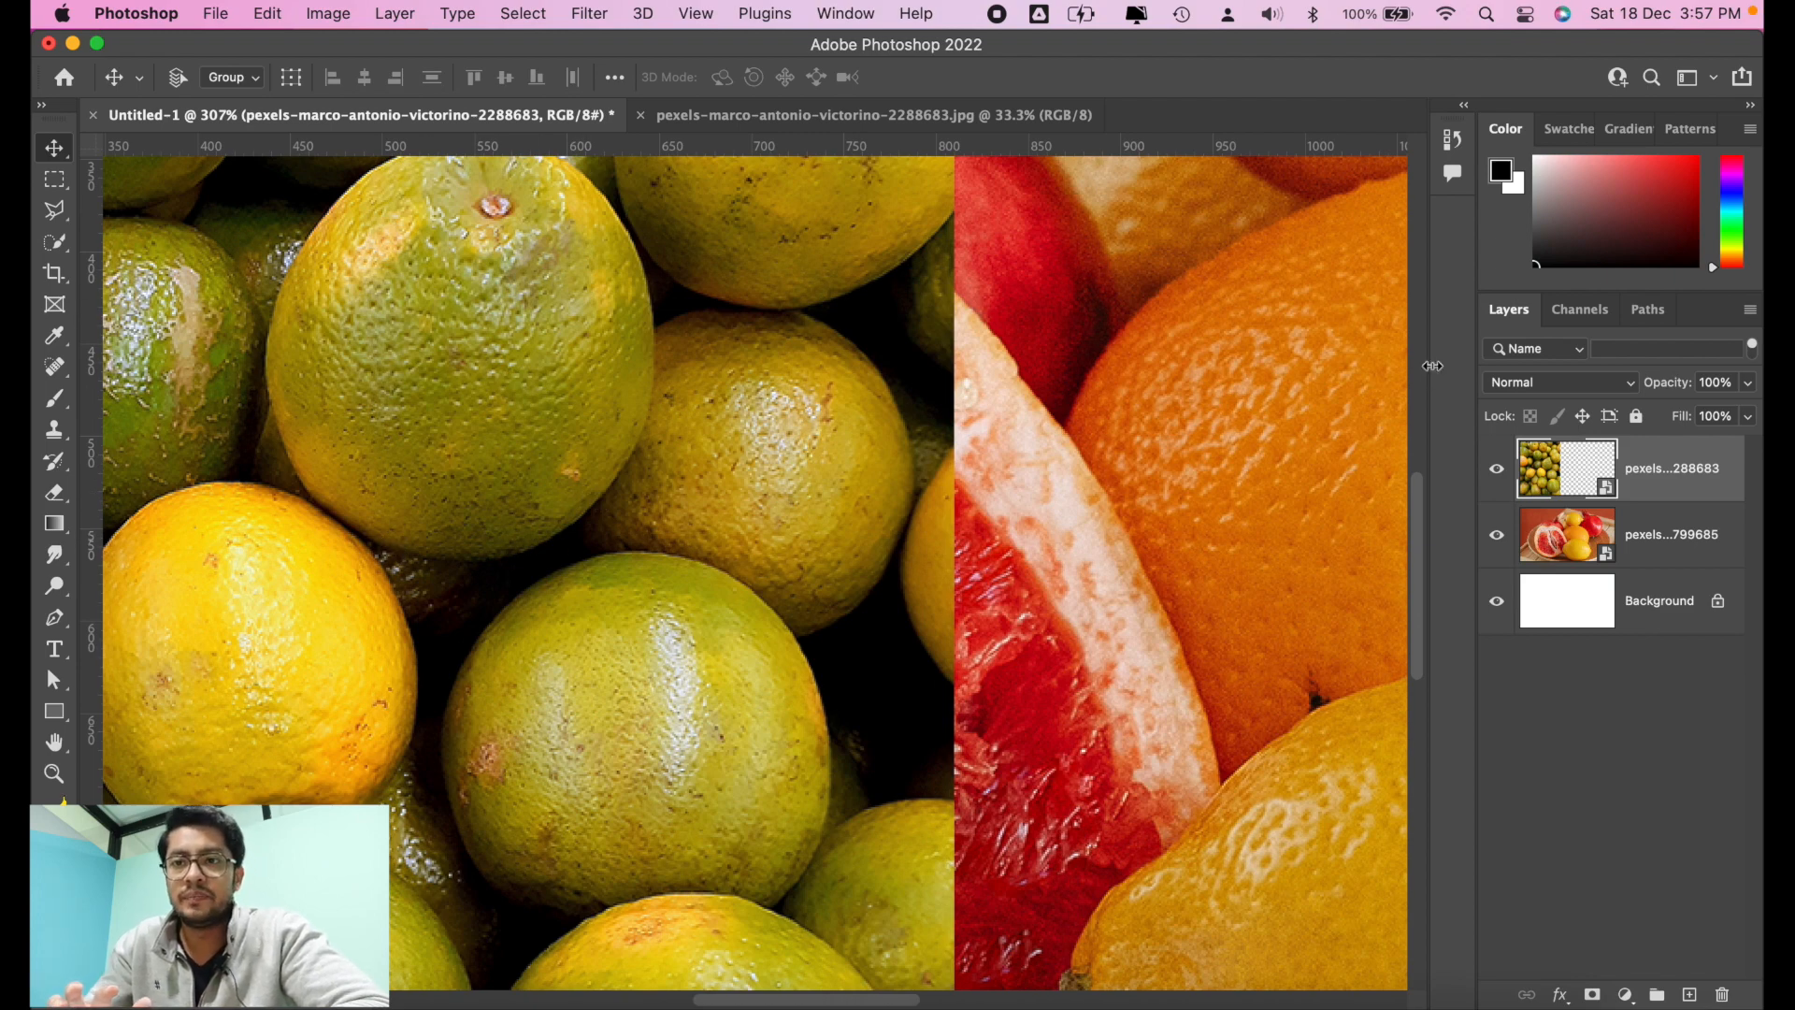
{"action": "left_click", "coordinate": [1560, 382]}
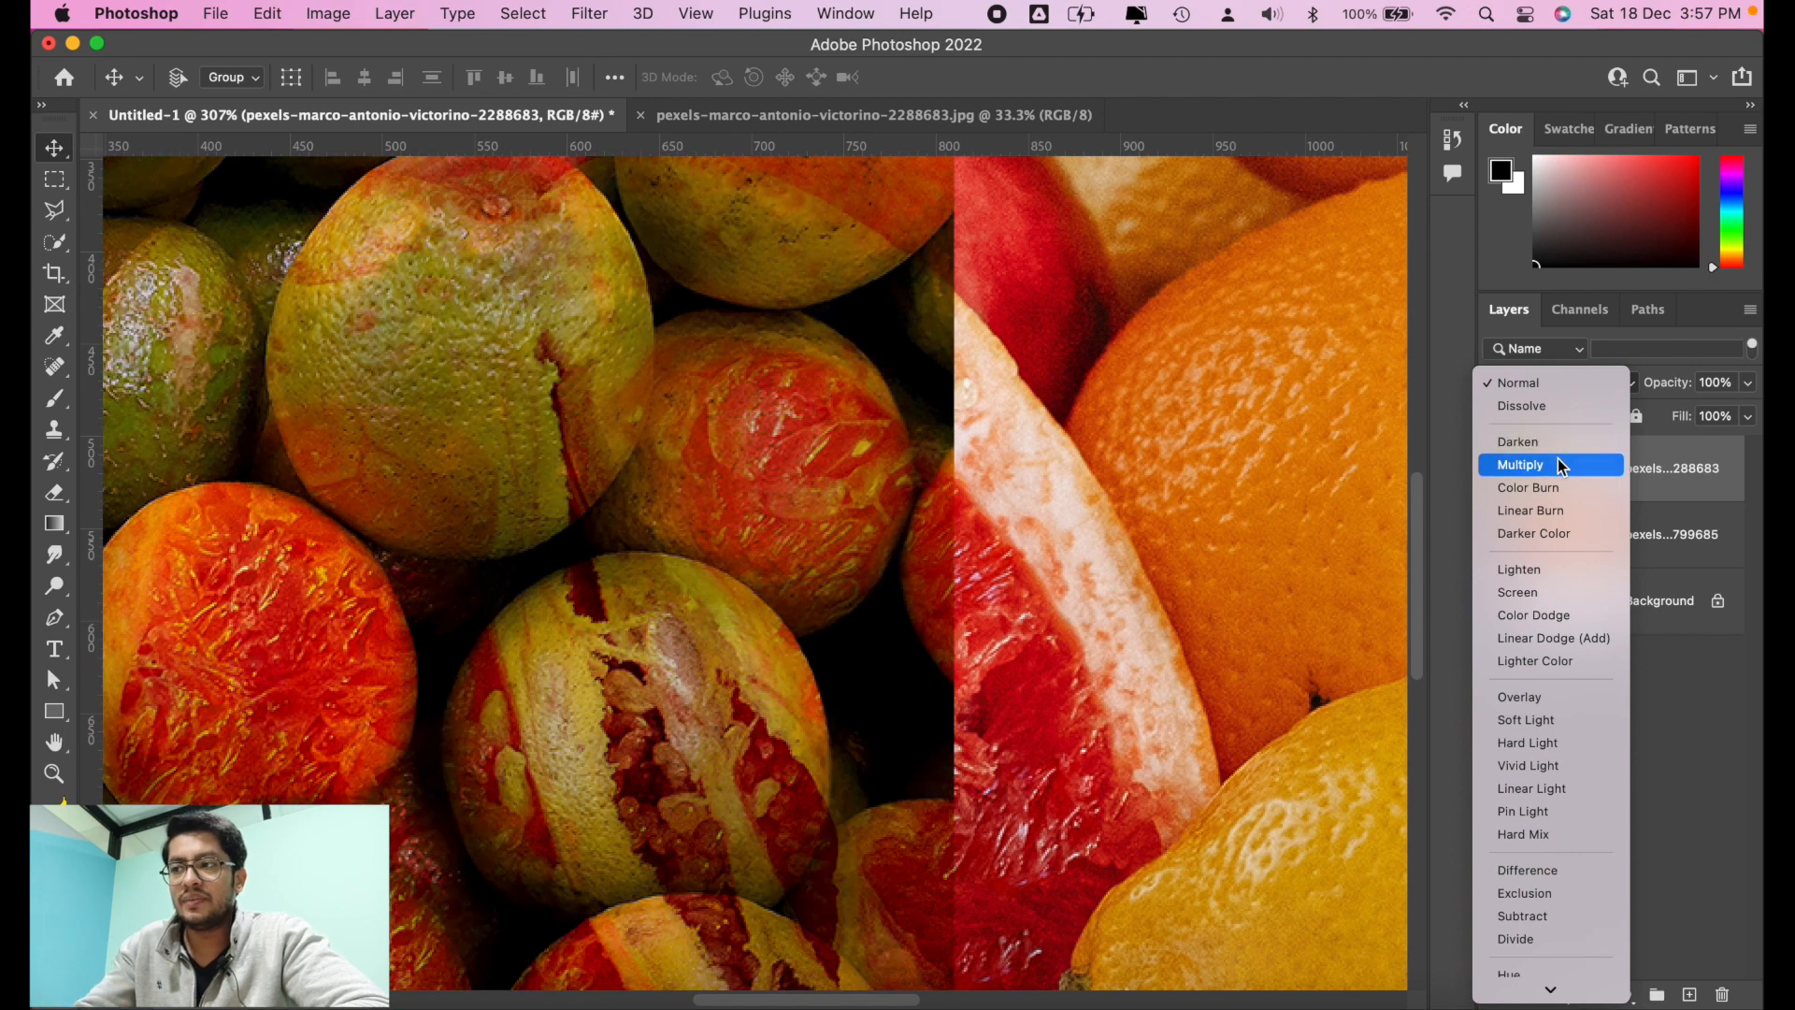
{"action": "left_click", "coordinate": [1543, 467]}
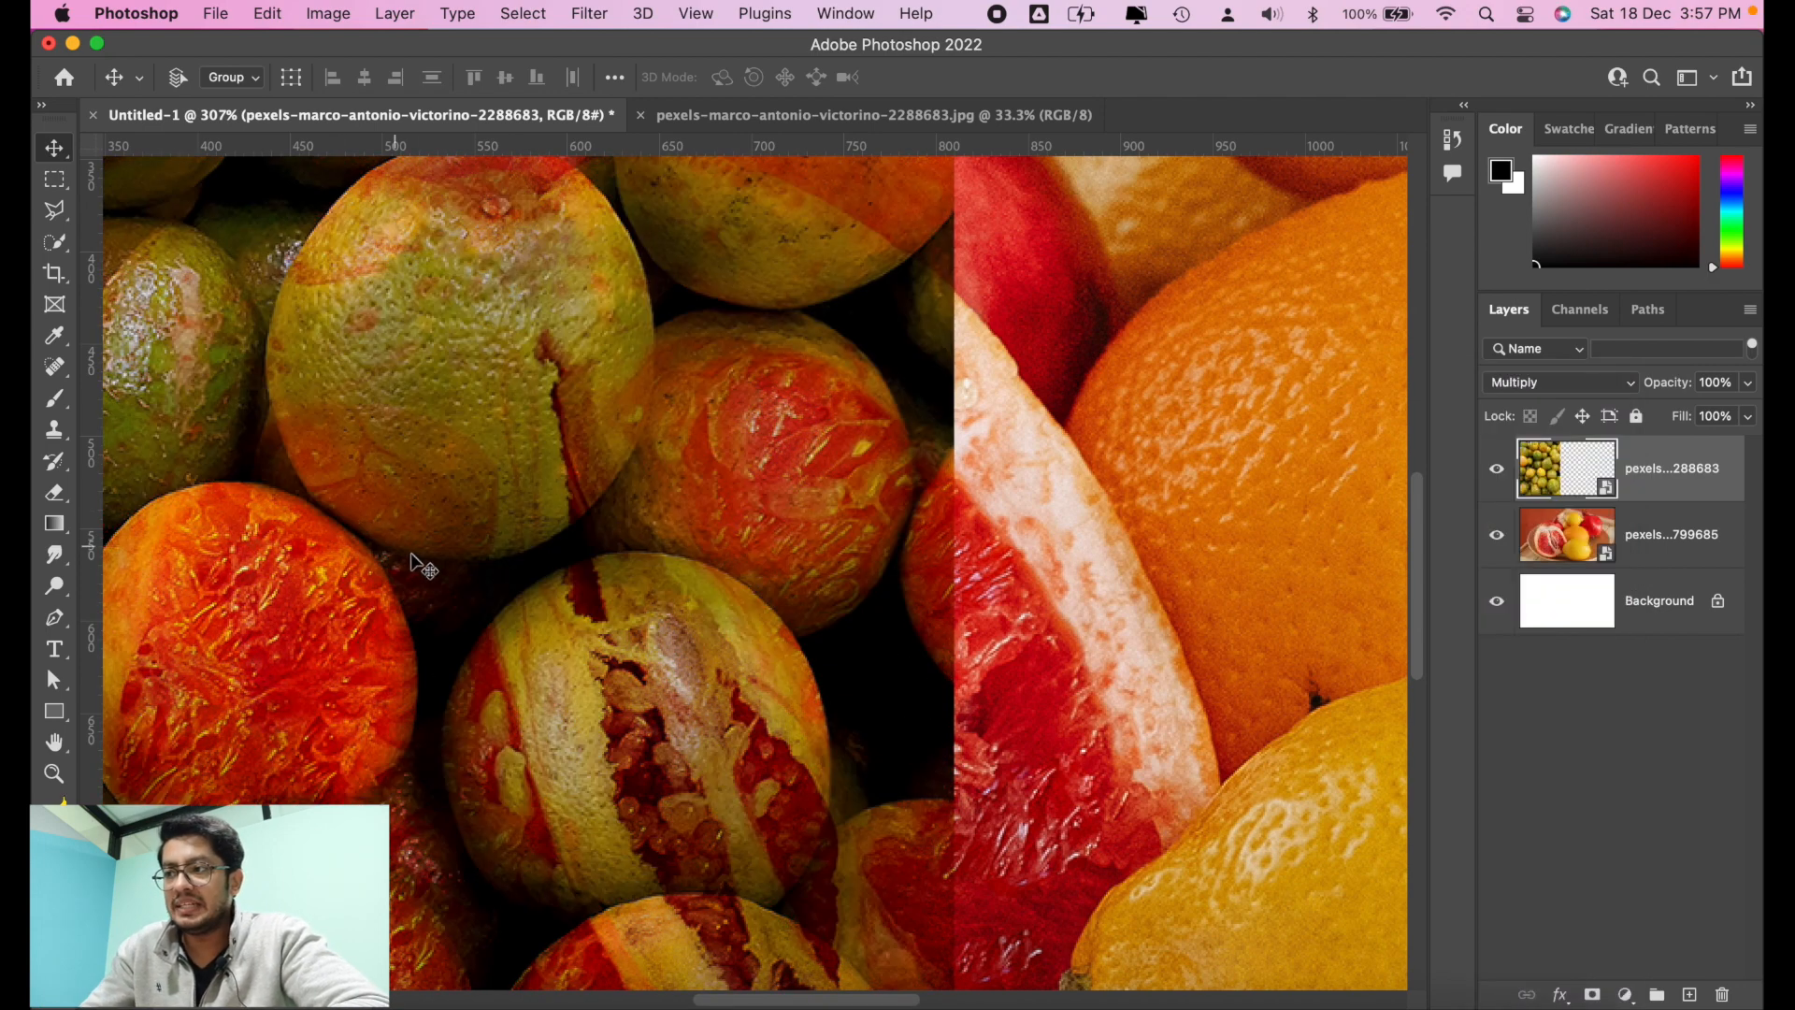
Step: Set the oranges layer's blend mode to Screen, and hide and reshow the layer to compare it with the fruit plate
{"action": "scroll", "coordinate": [509, 556], "scroll_direction": "down", "scroll_amount": 10}
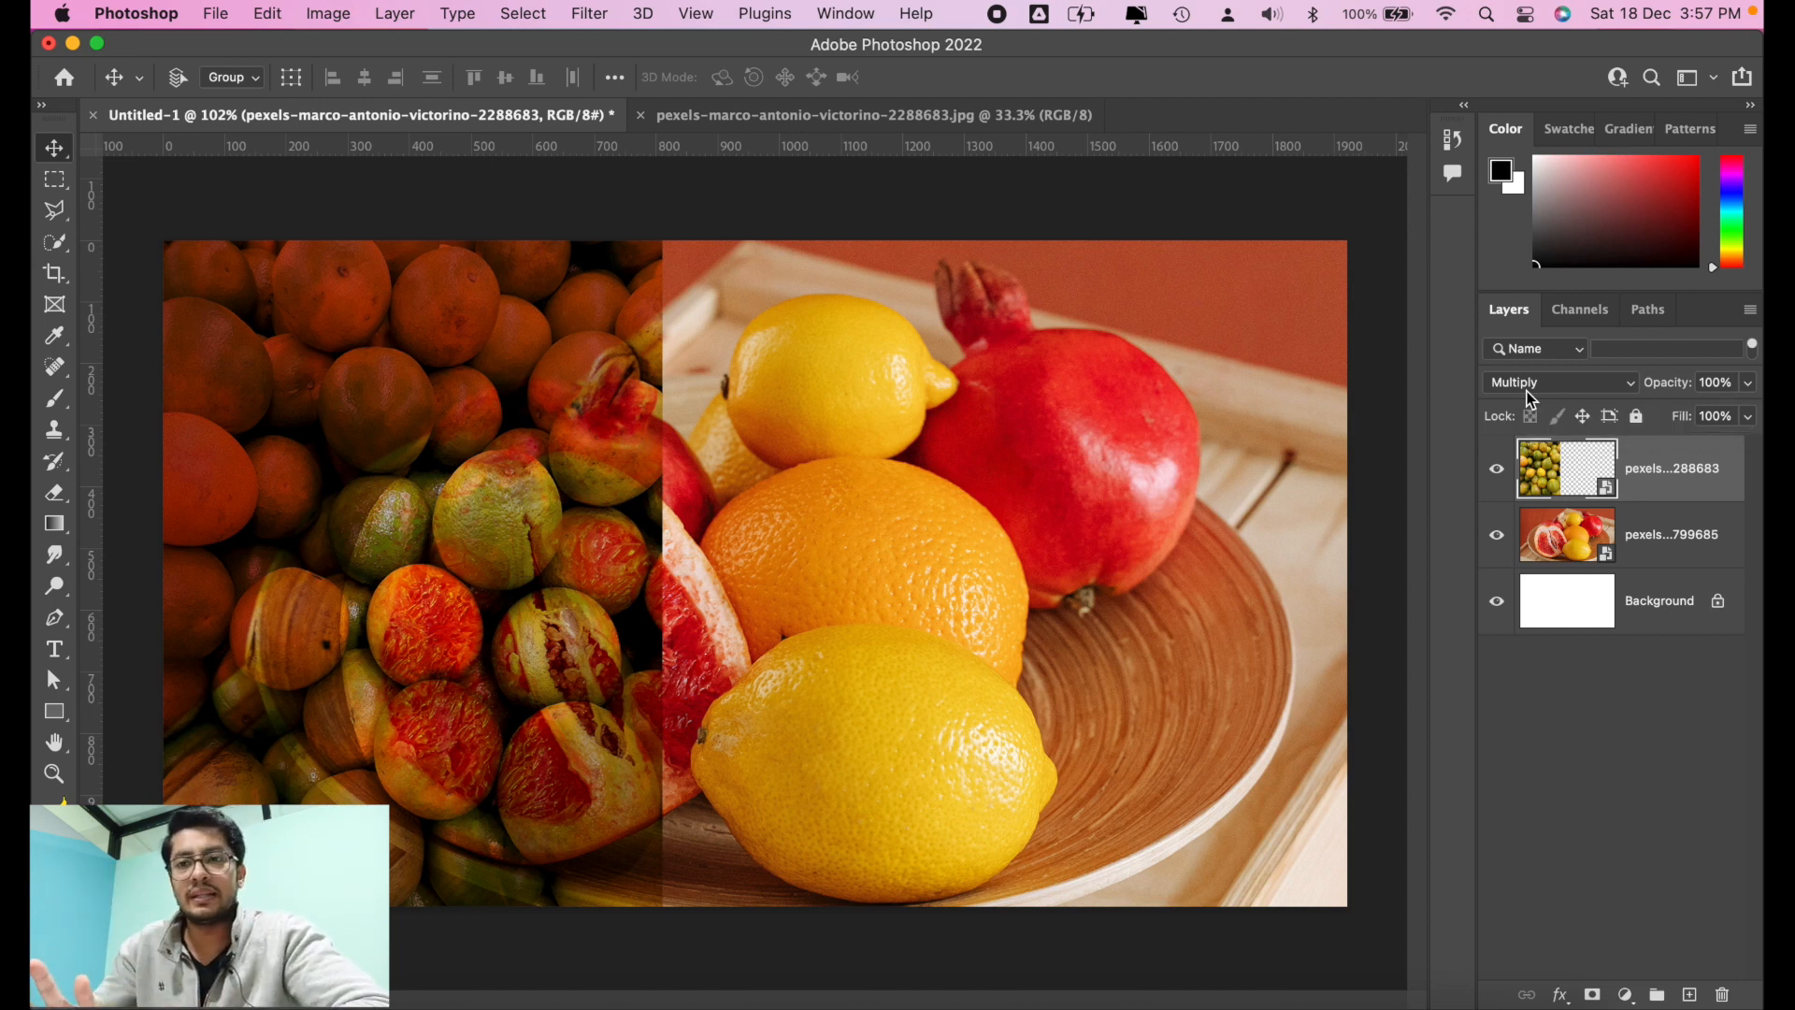
{"action": "left_click", "coordinate": [1541, 389]}
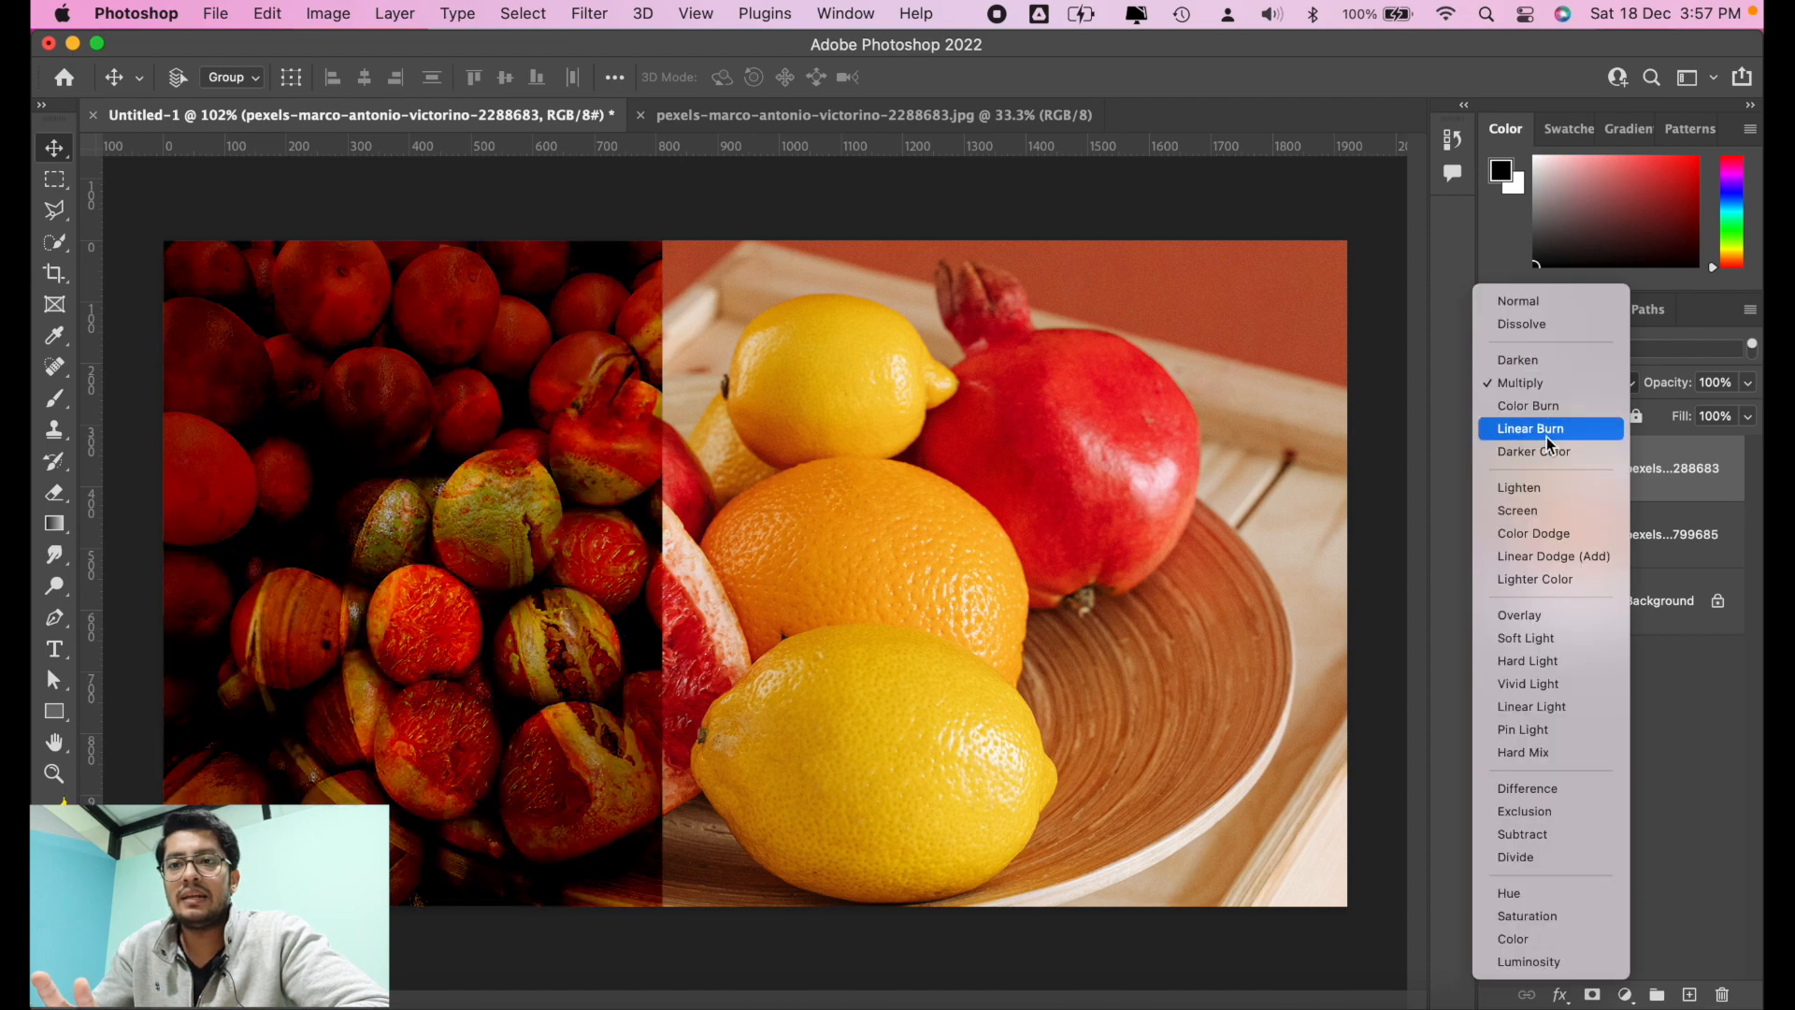
{"action": "left_click", "coordinate": [1567, 511]}
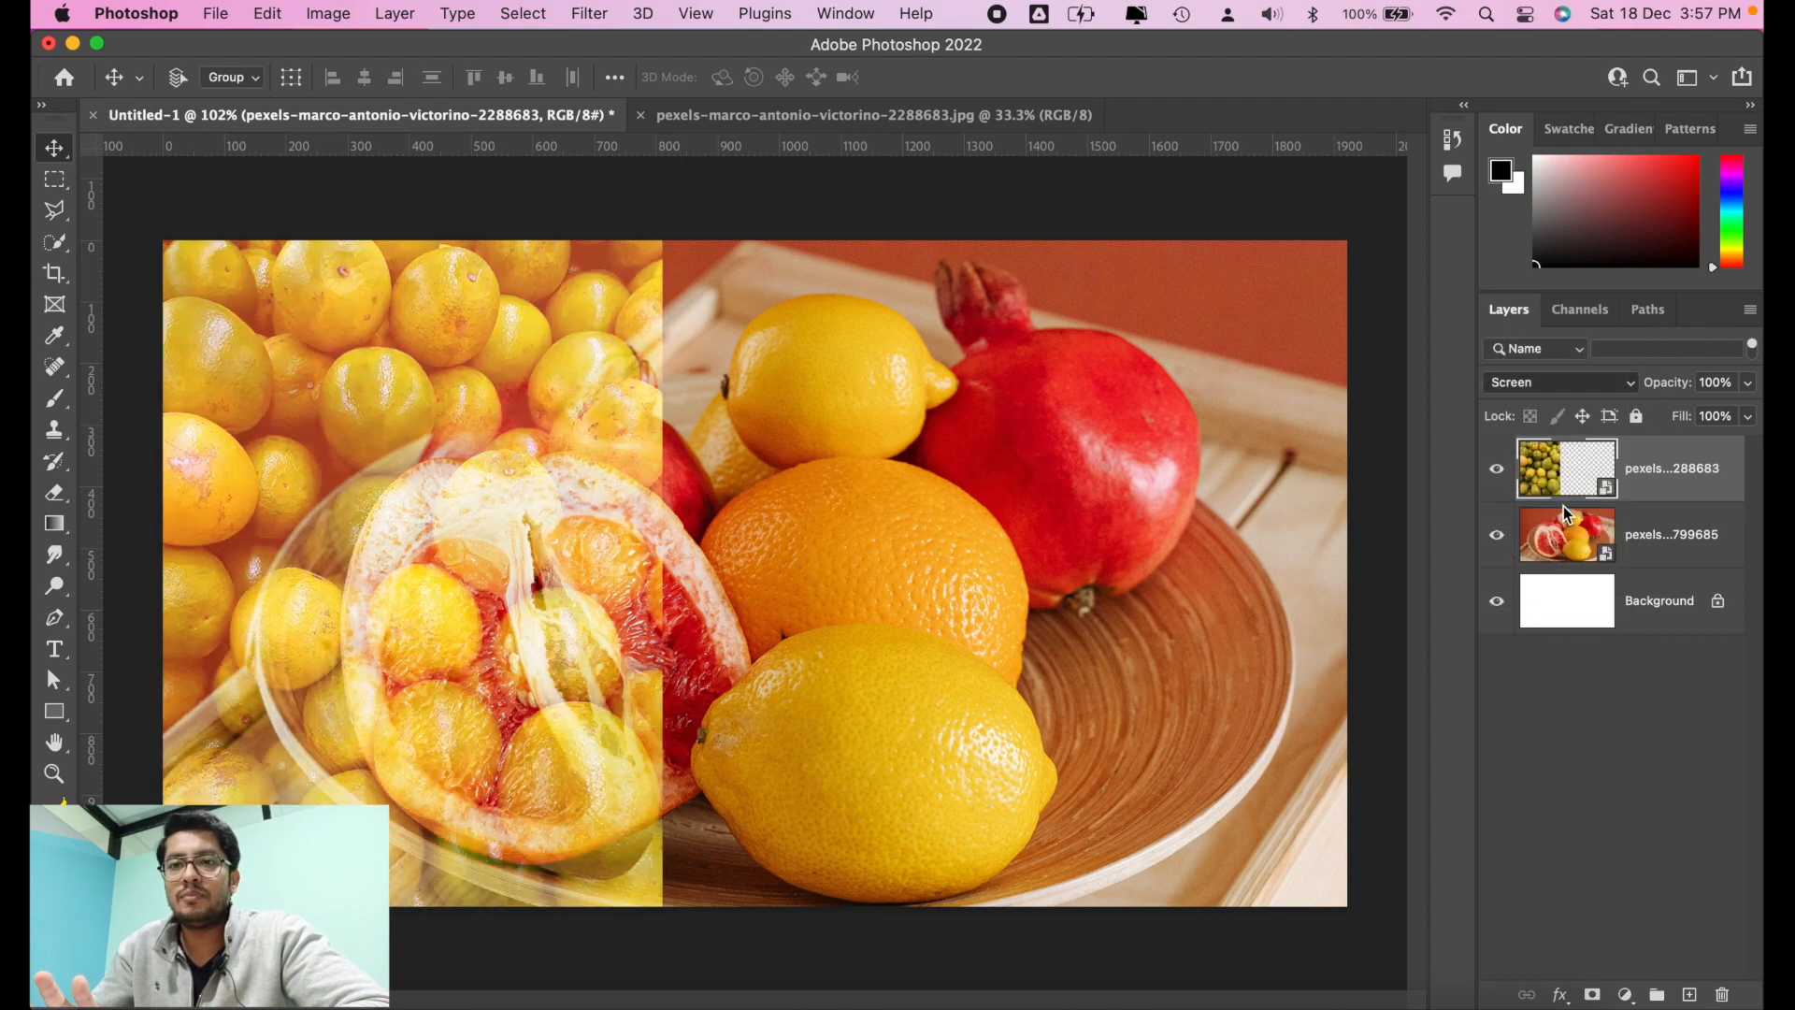
{"action": "left_click", "coordinate": [1496, 469]}
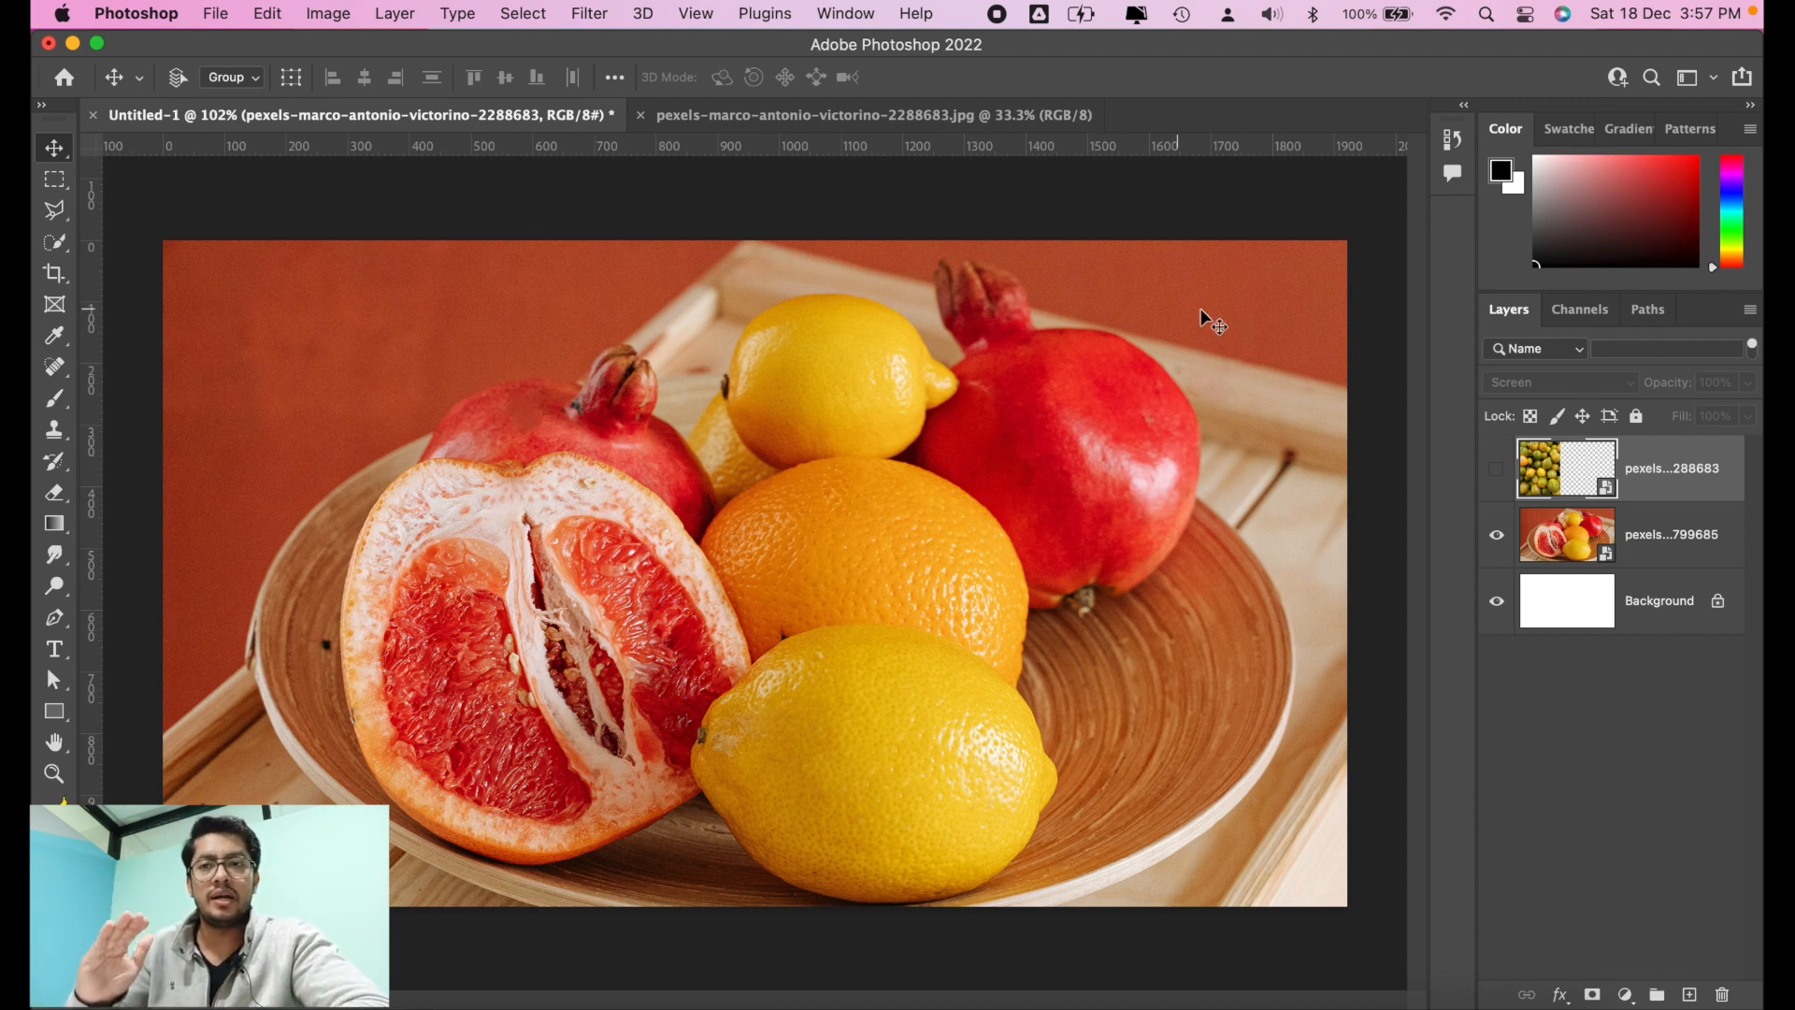
{"action": "left_click", "coordinate": [1497, 472]}
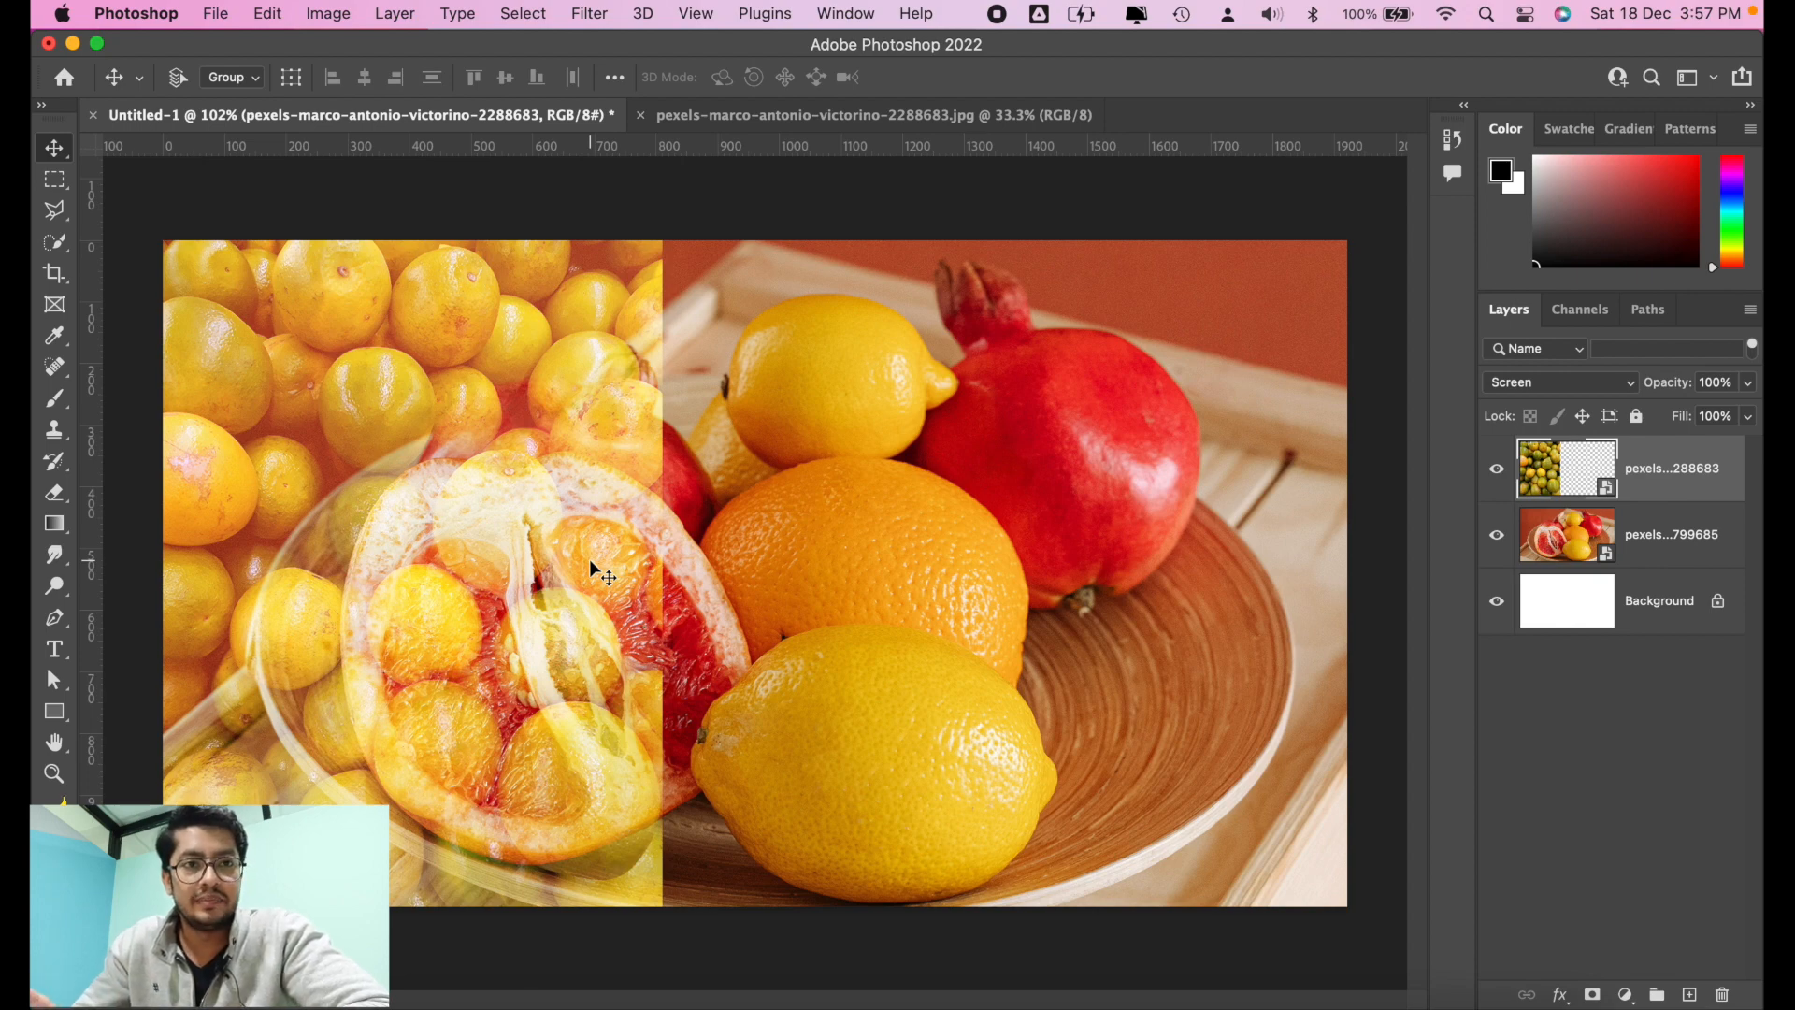
Step: Switch the oranges layer's blend mode back to Multiply for comparison, and change it to Overlay
{"action": "left_click", "coordinate": [1555, 383]}
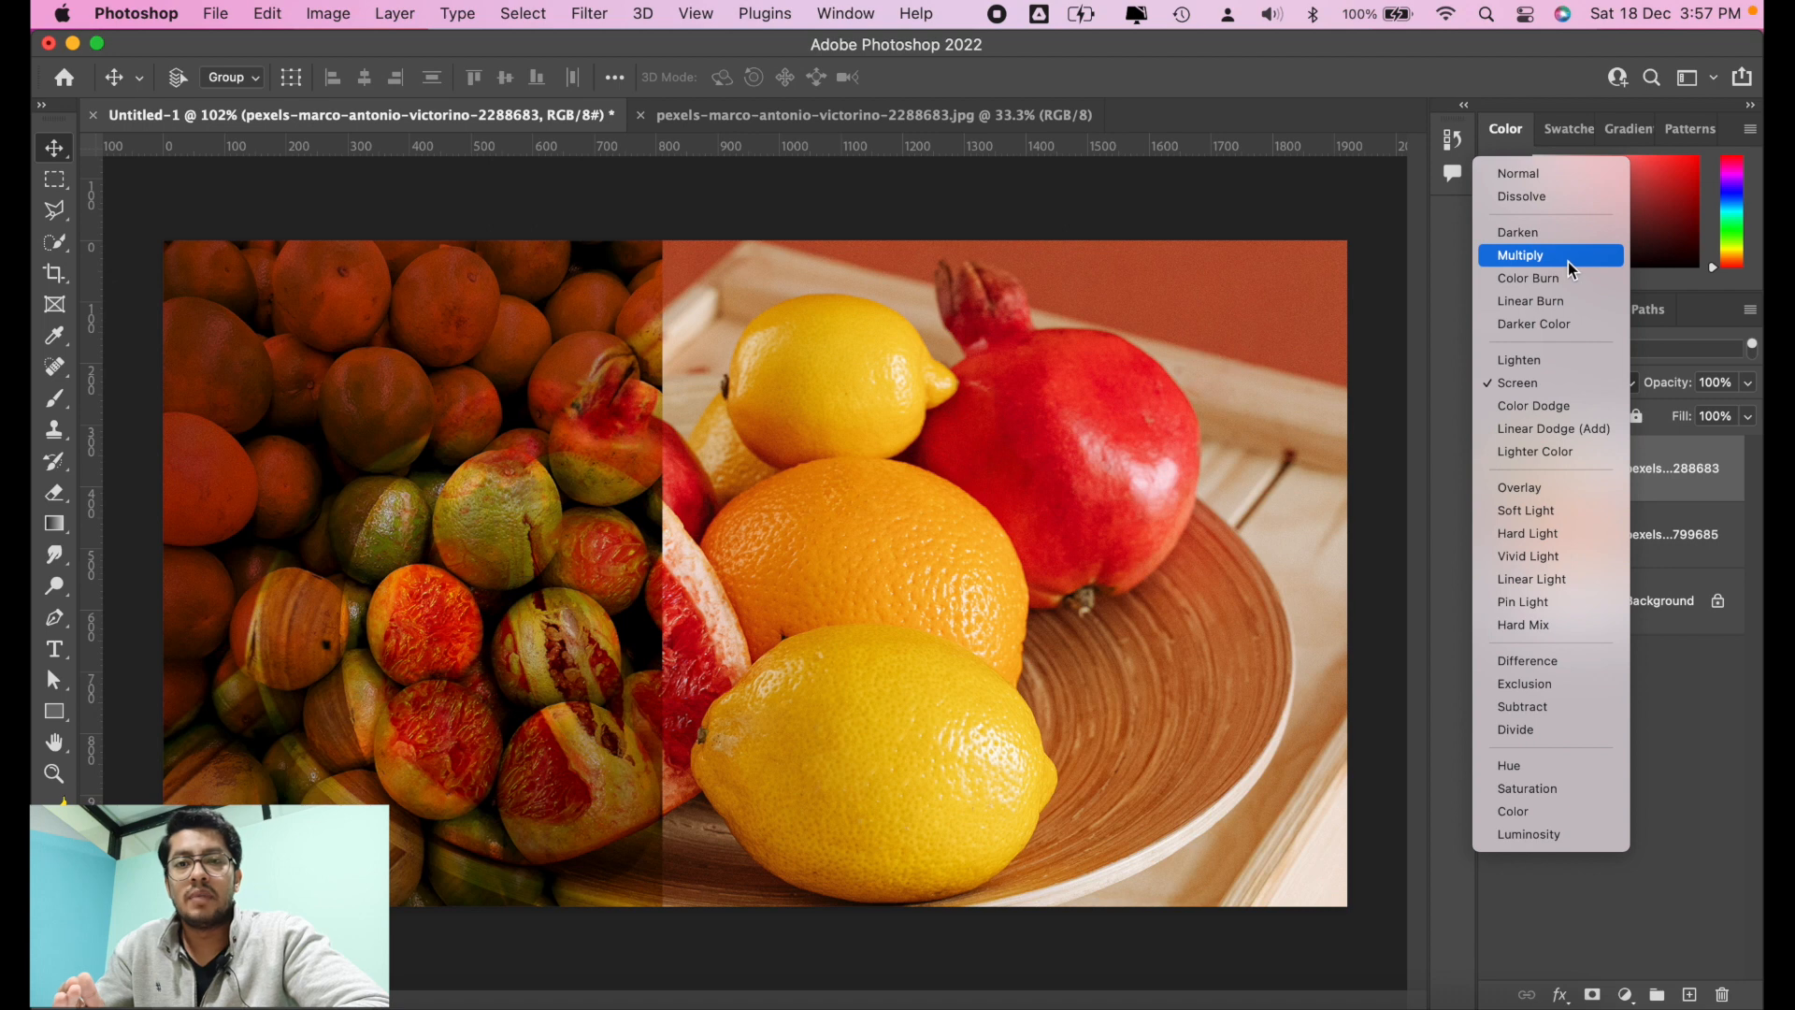
{"action": "left_click", "coordinate": [1571, 261]}
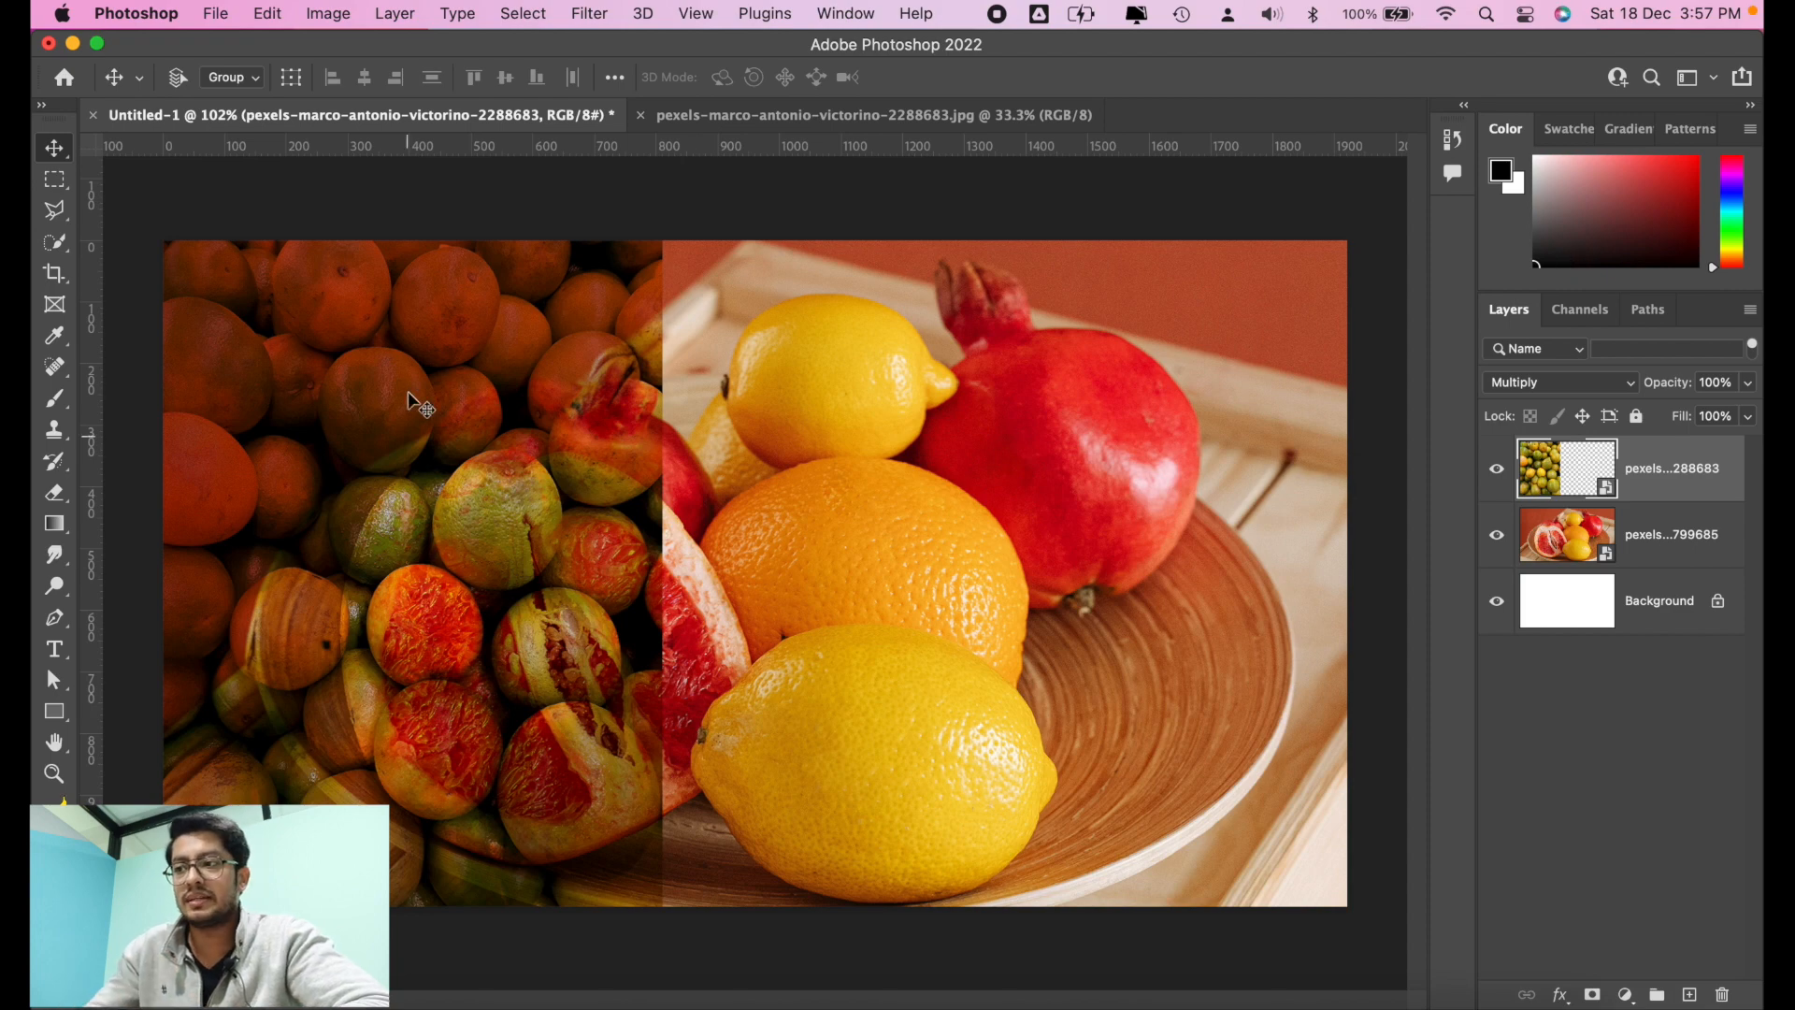
{"action": "left_click", "coordinate": [1603, 385]}
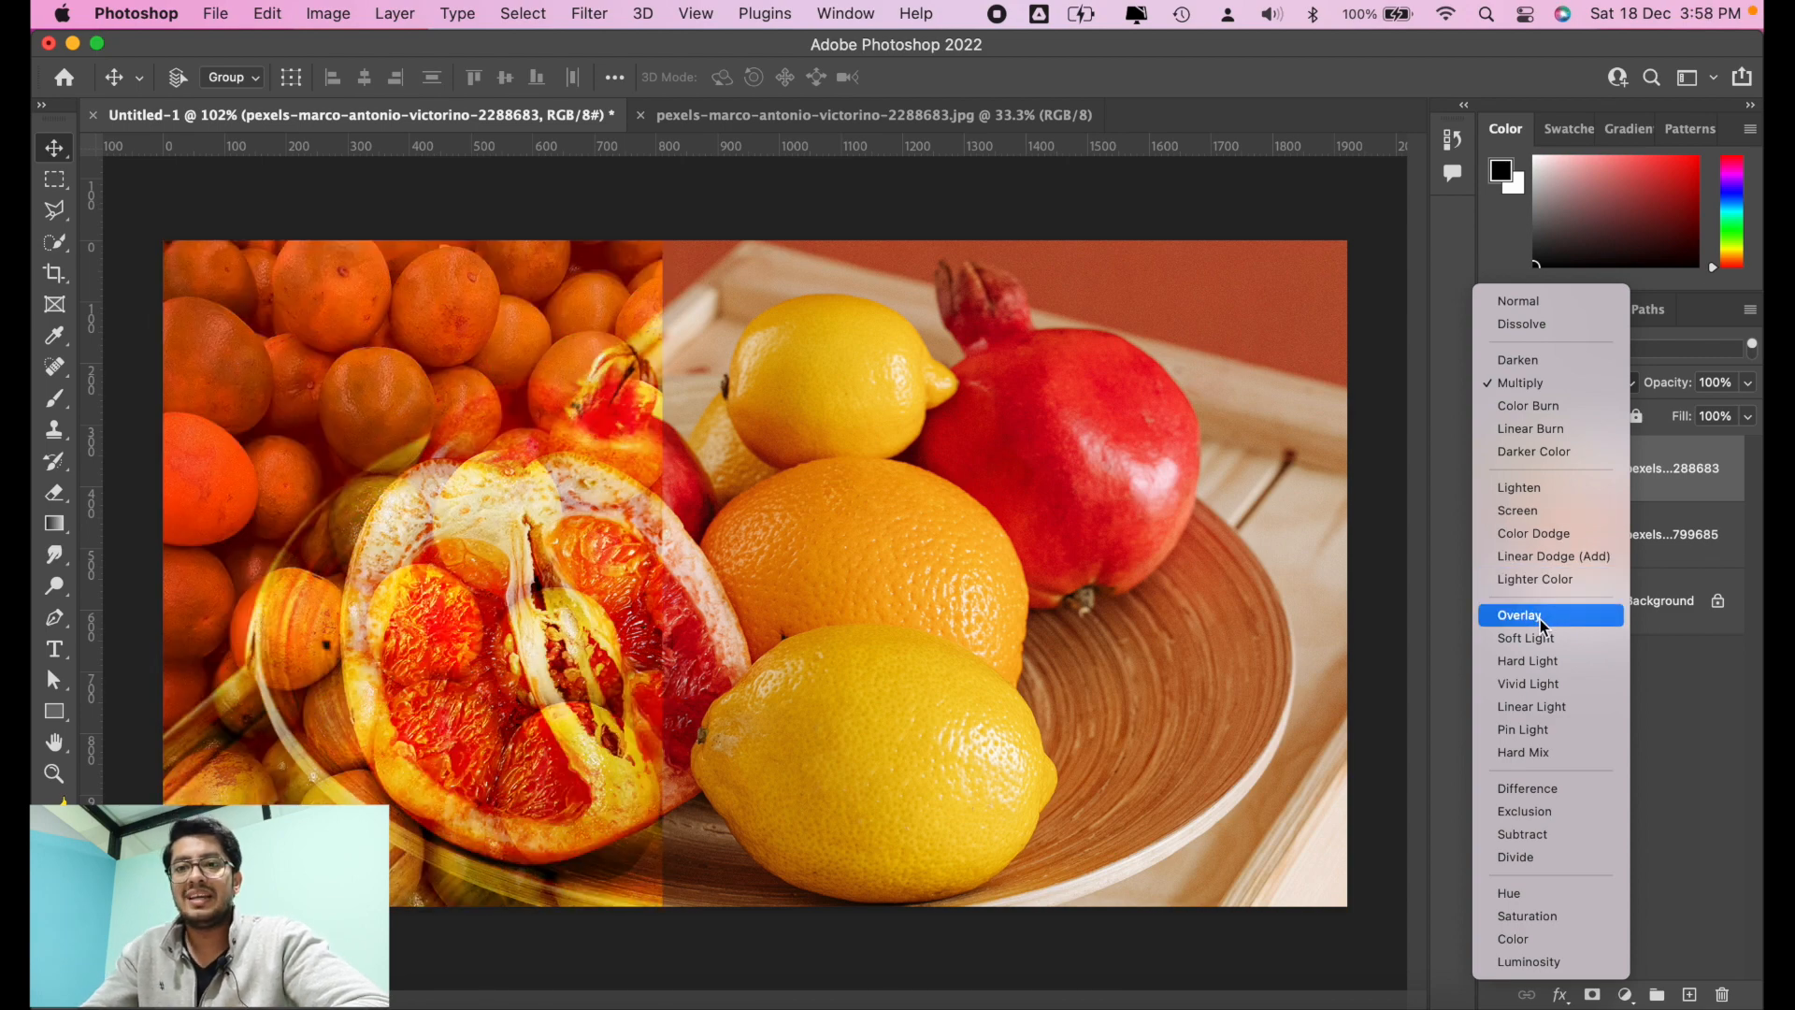
{"action": "left_click", "coordinate": [1540, 618]}
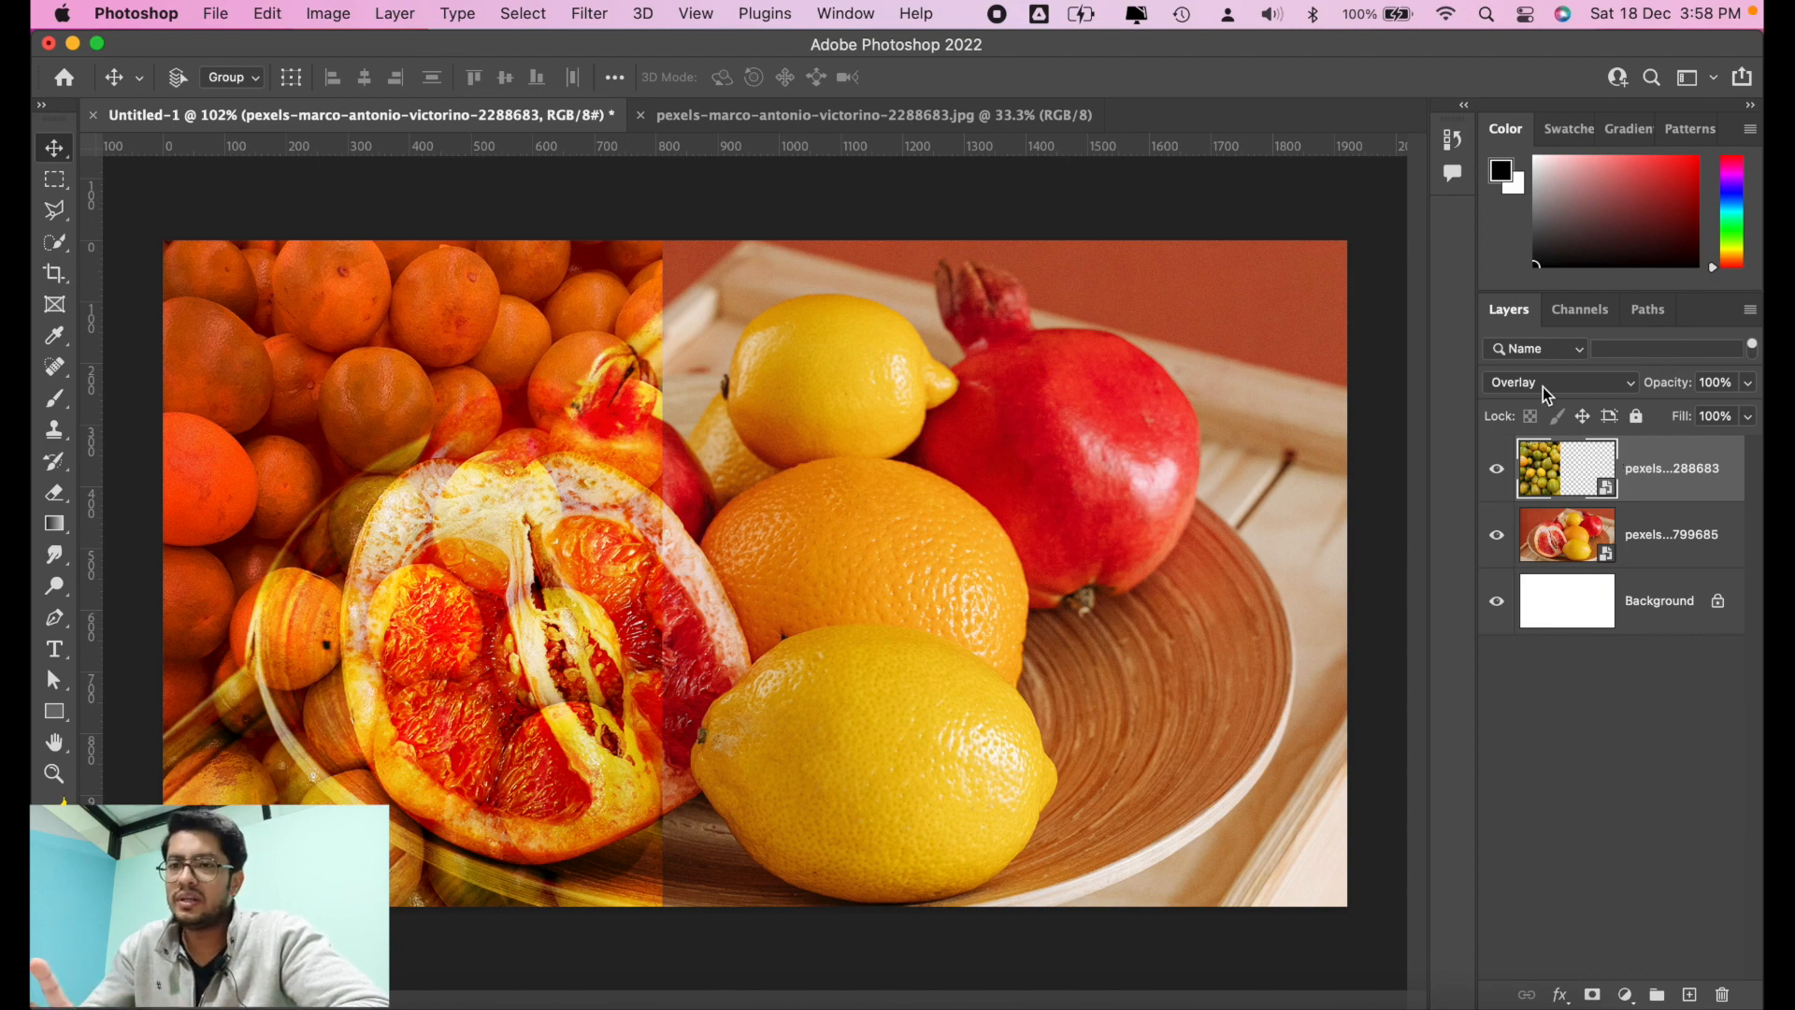
Step: Return the oranges layer to the Normal blend mode and shift the photo rightward, uncovering a strip of the fruit plate at its left
{"action": "left_click", "coordinate": [1589, 382]}
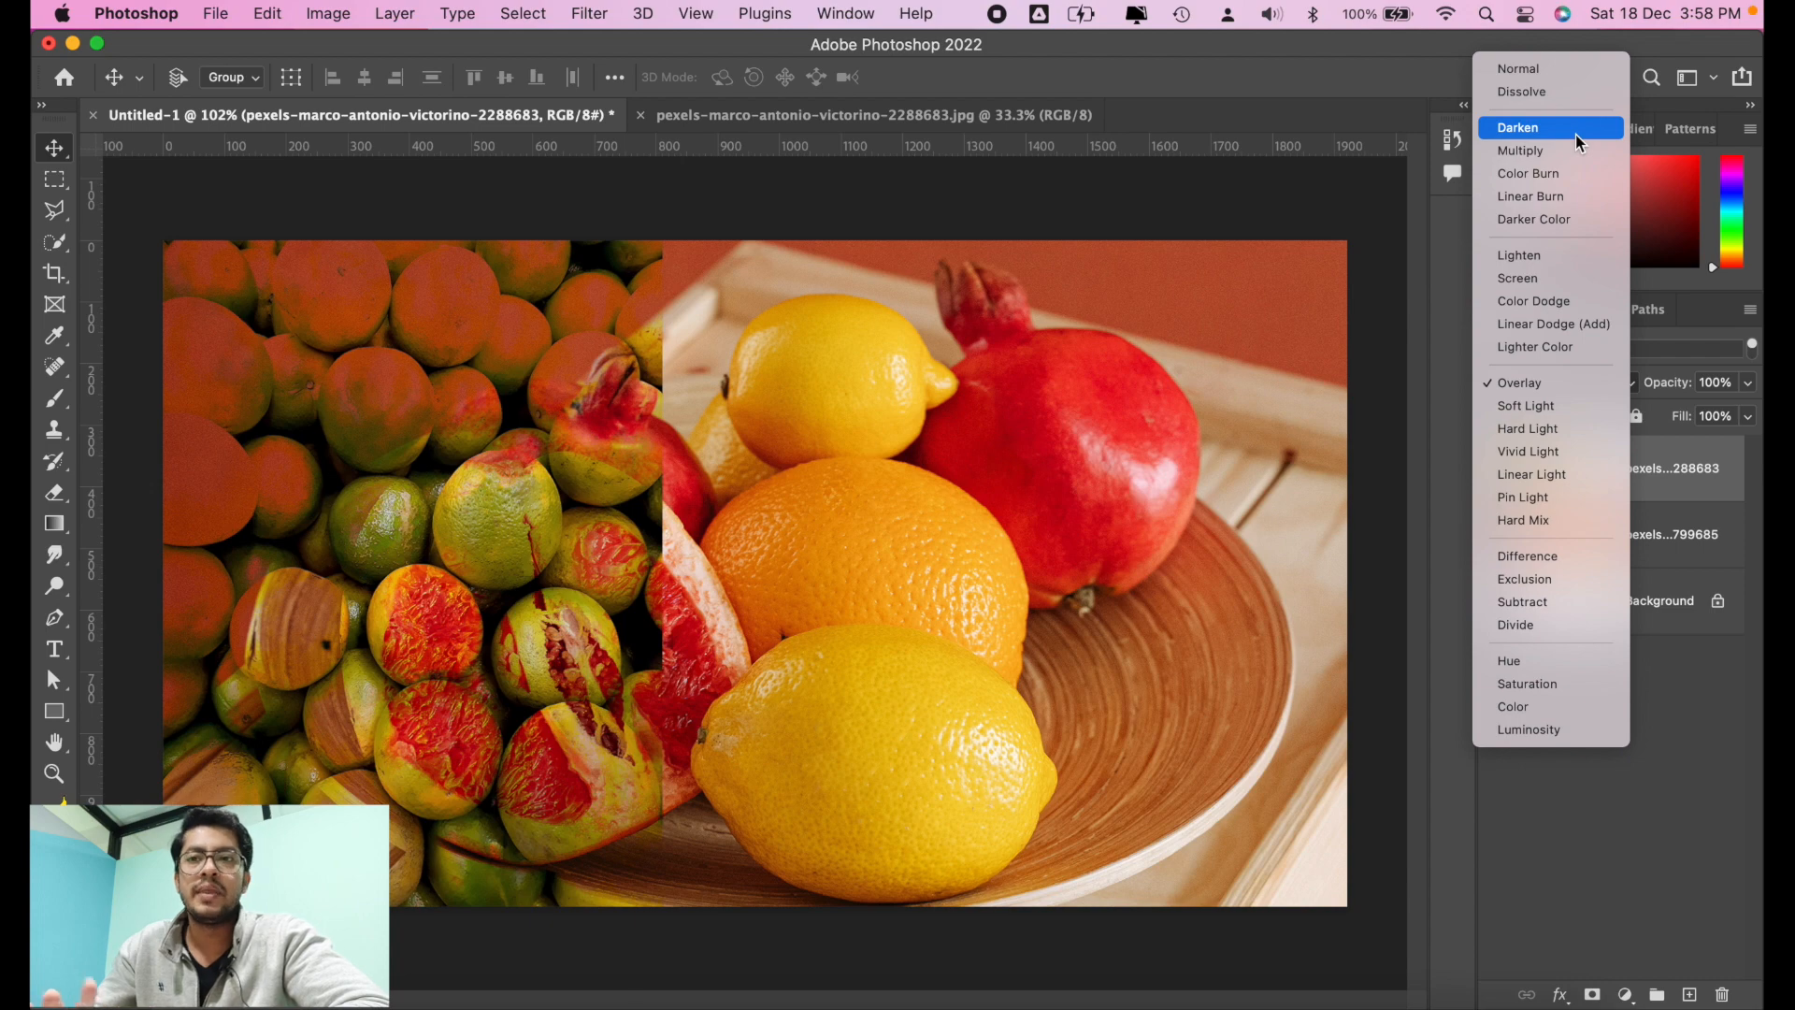
{"action": "key", "text": "Escape"}
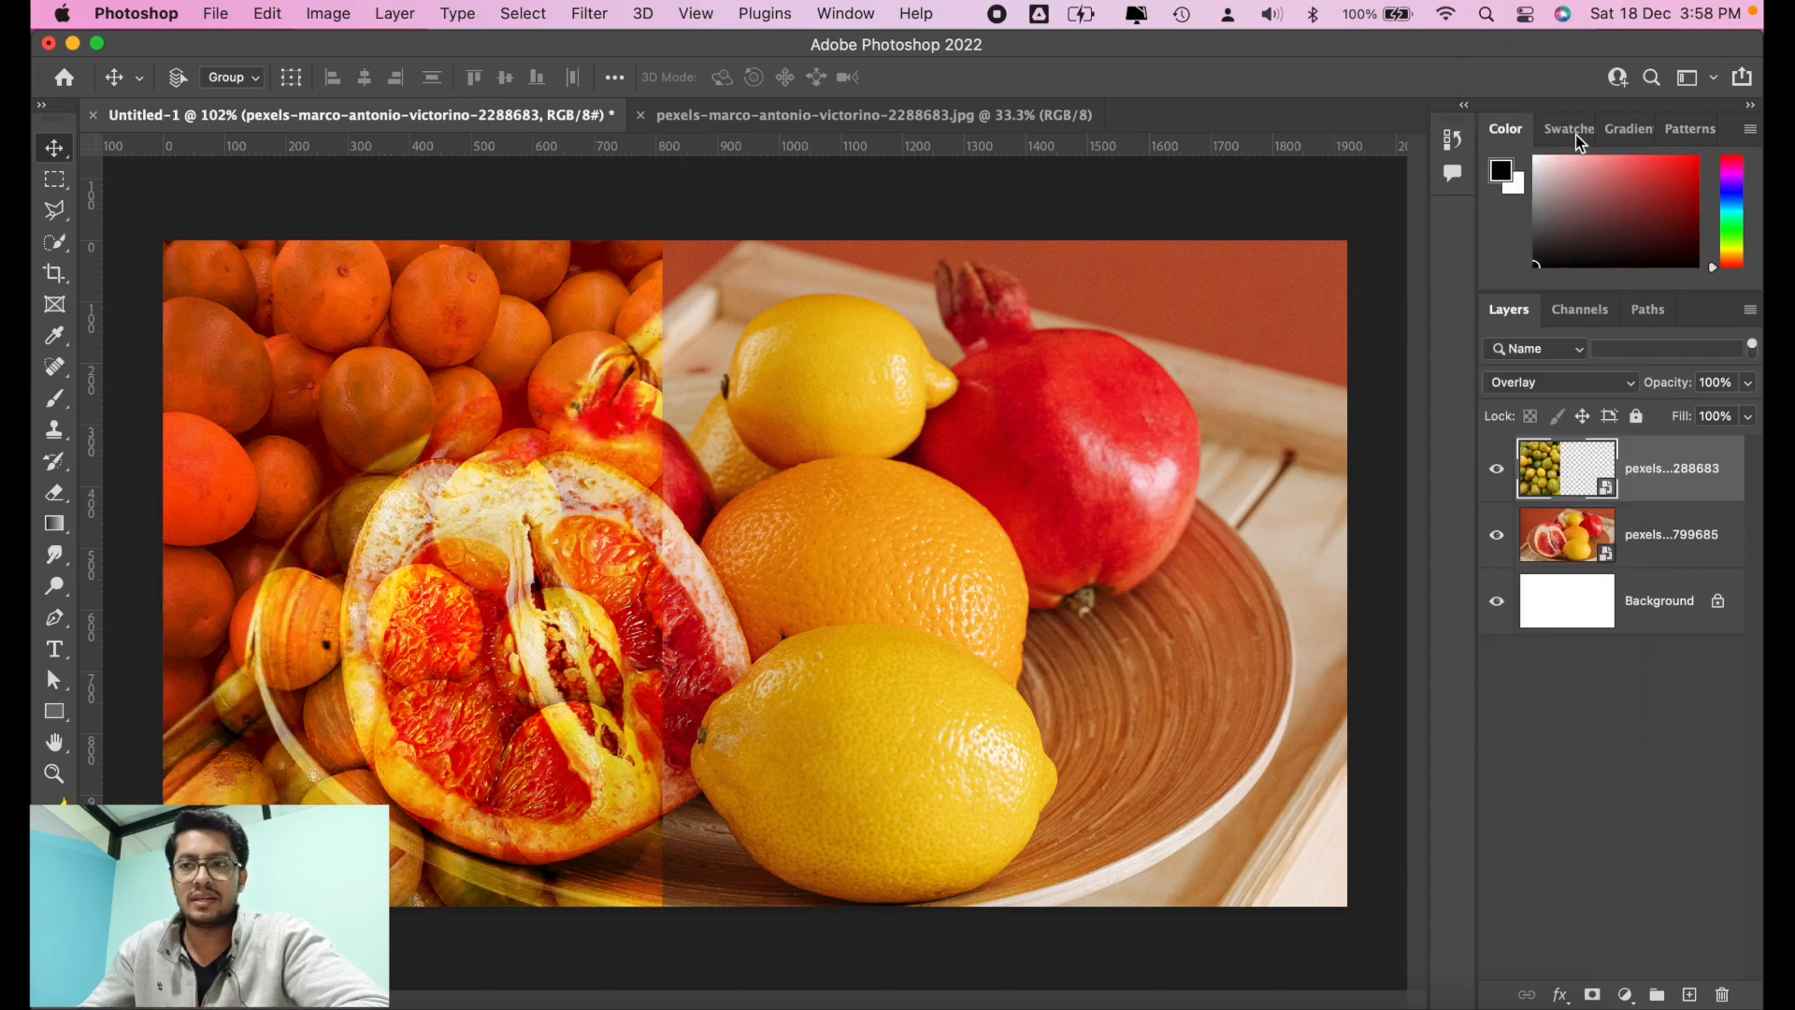
{"action": "left_click", "coordinate": [1542, 384]}
{"action": "left_click", "coordinate": [1557, 71]}
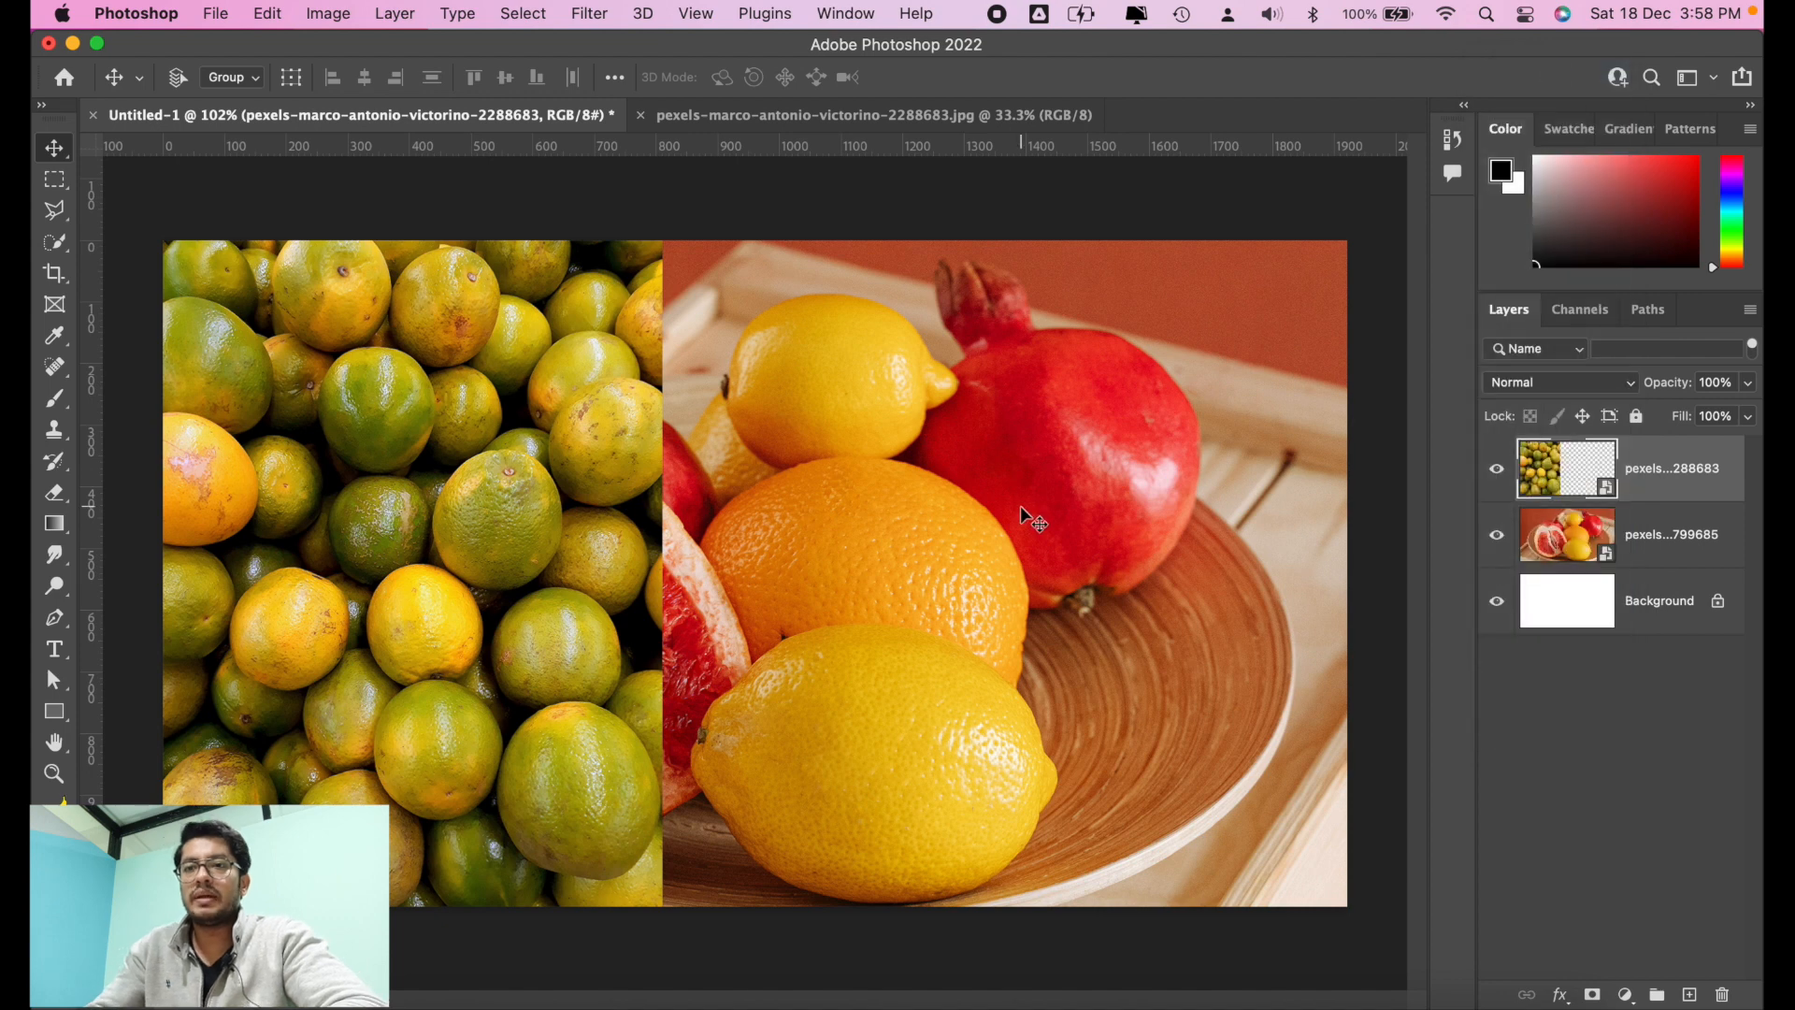
{"action": "left_click_drag", "start_coordinate": [485, 563], "coordinate": [595, 563]}
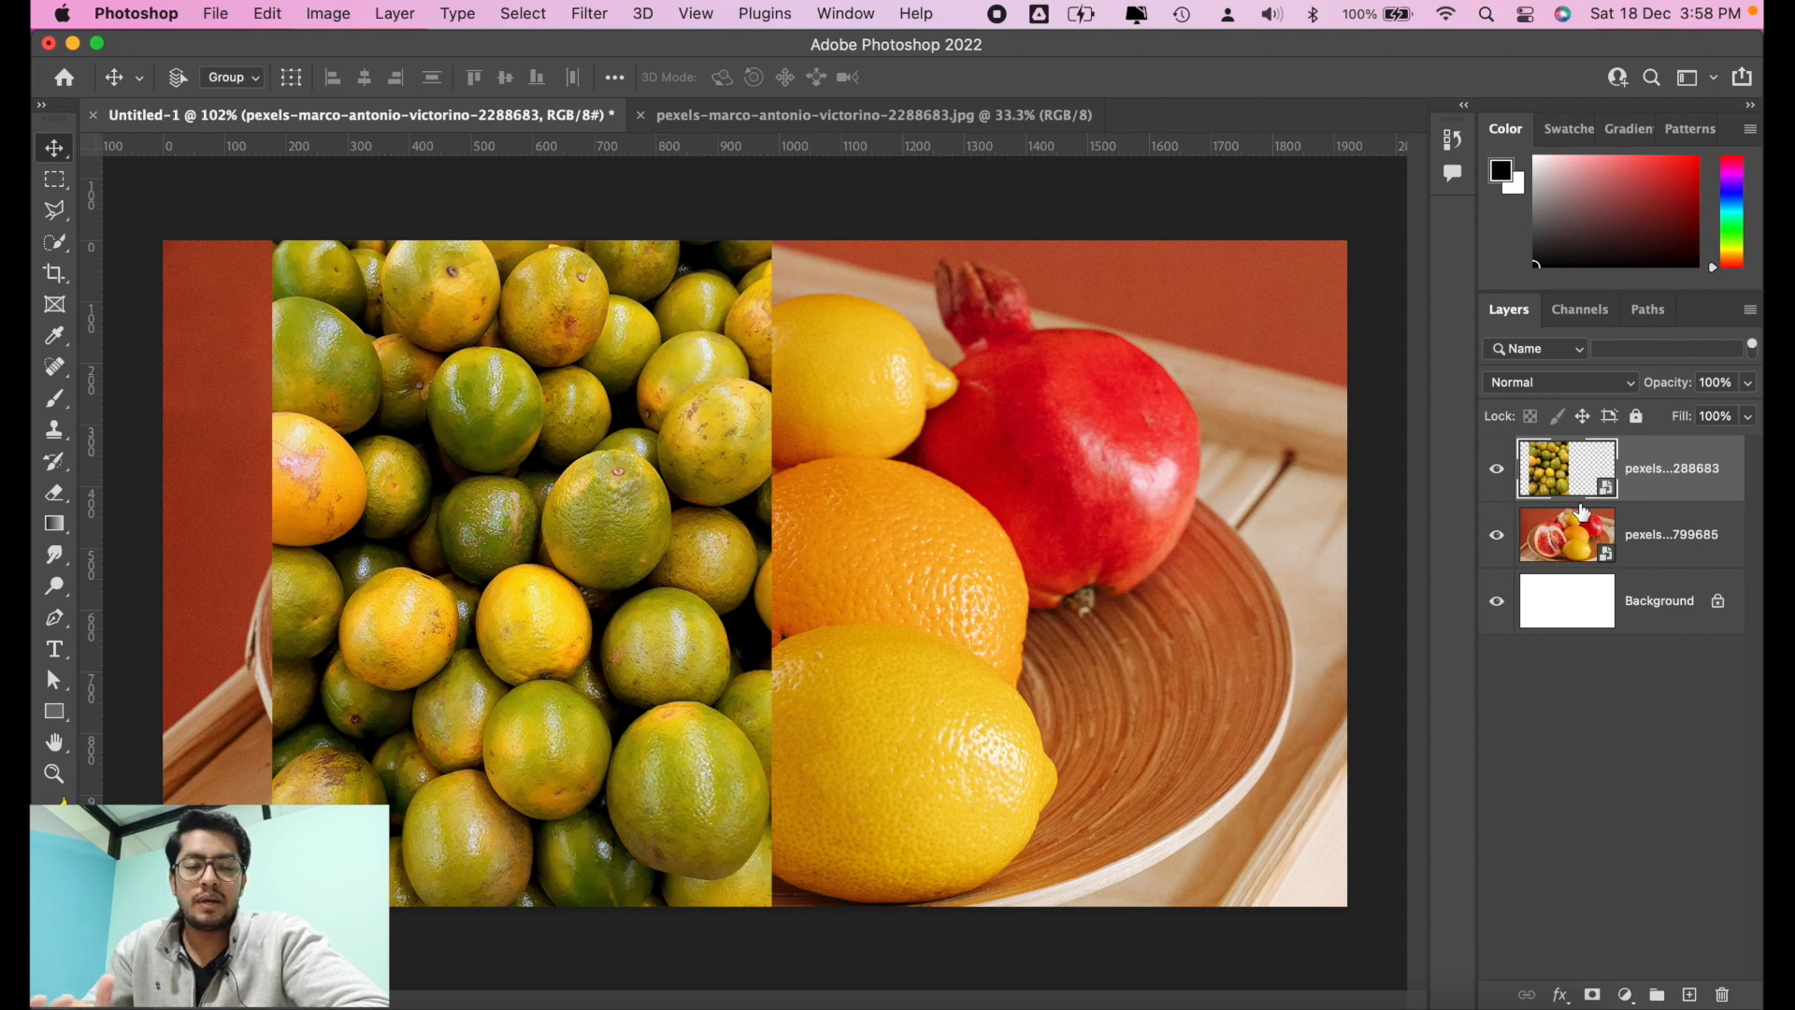
Step: Rasterize the oranges layer and the fruit plate layer together so both stop being smart objects
{"action": "left_click", "coordinate": [1653, 539]}
{"action": "scroll", "coordinate": [1187, 569], "scroll_direction": "down", "scroll_amount": 3}
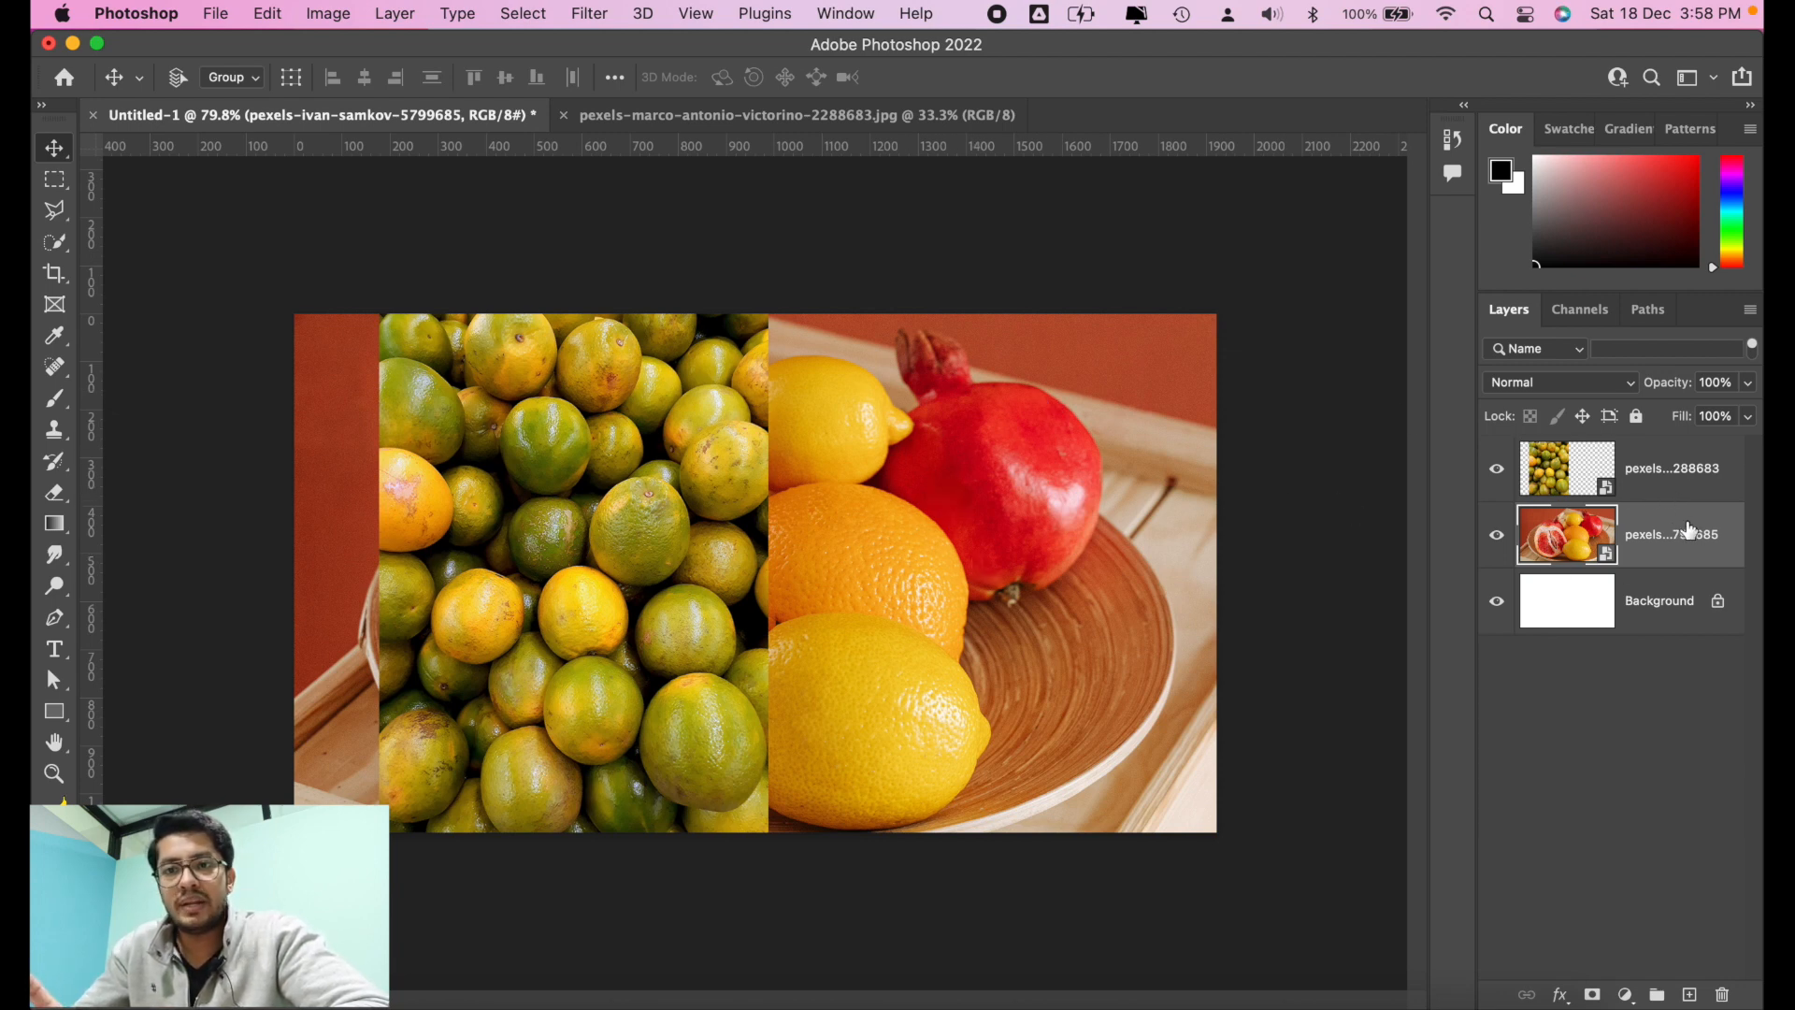
{"action": "left_click", "coordinate": [1675, 457]}
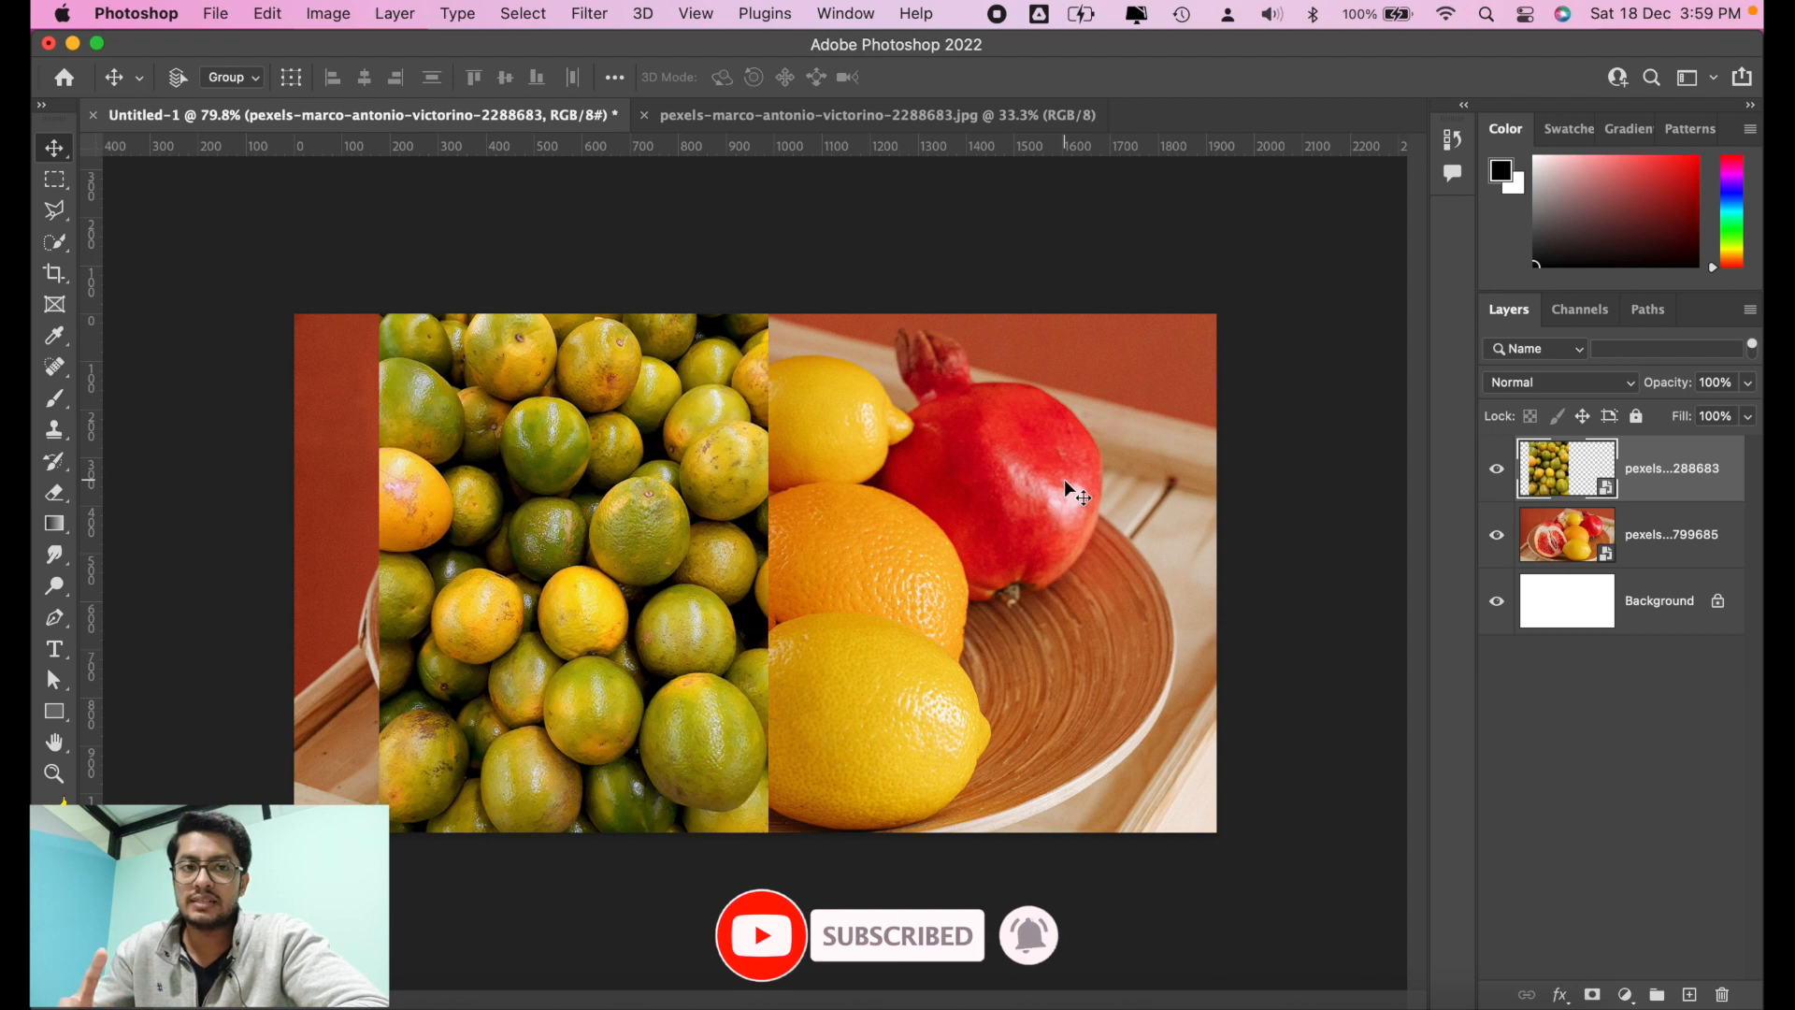
{"action": "left_click", "coordinate": [1646, 533], "text": "shift"}
{"action": "right_click", "coordinate": [1647, 520]}
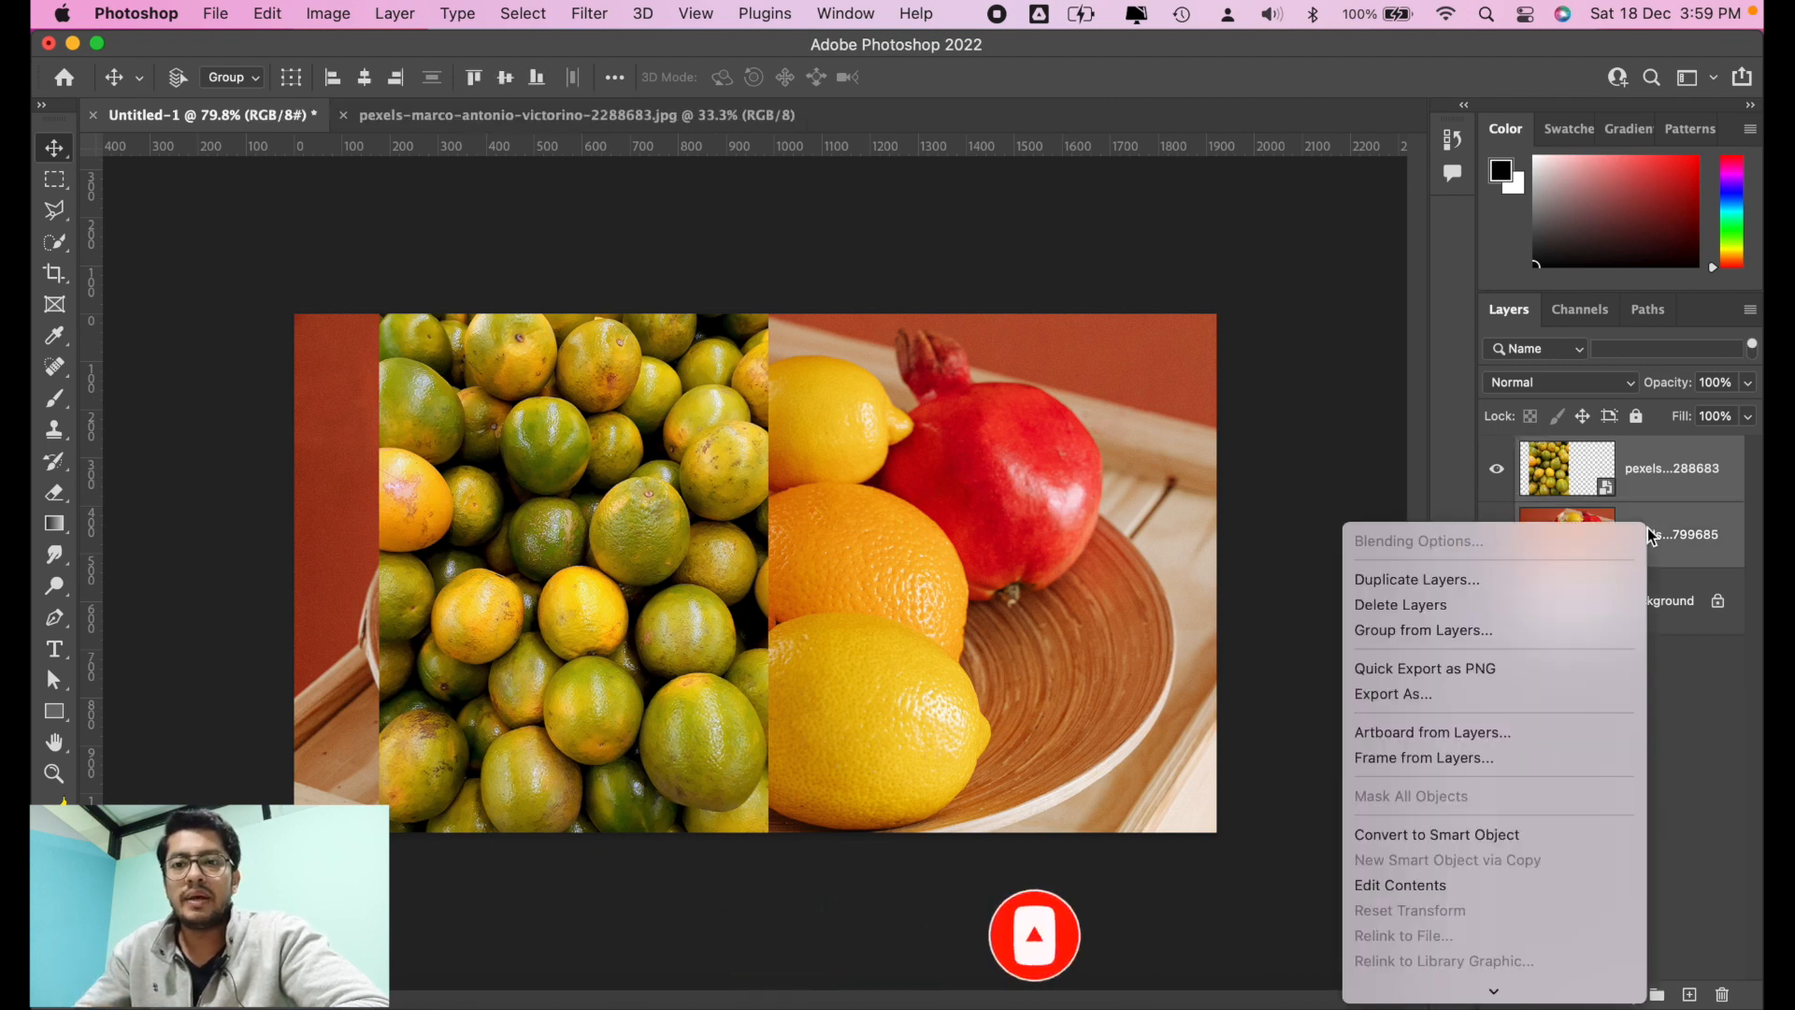
{"action": "left_click", "coordinate": [1673, 534]}
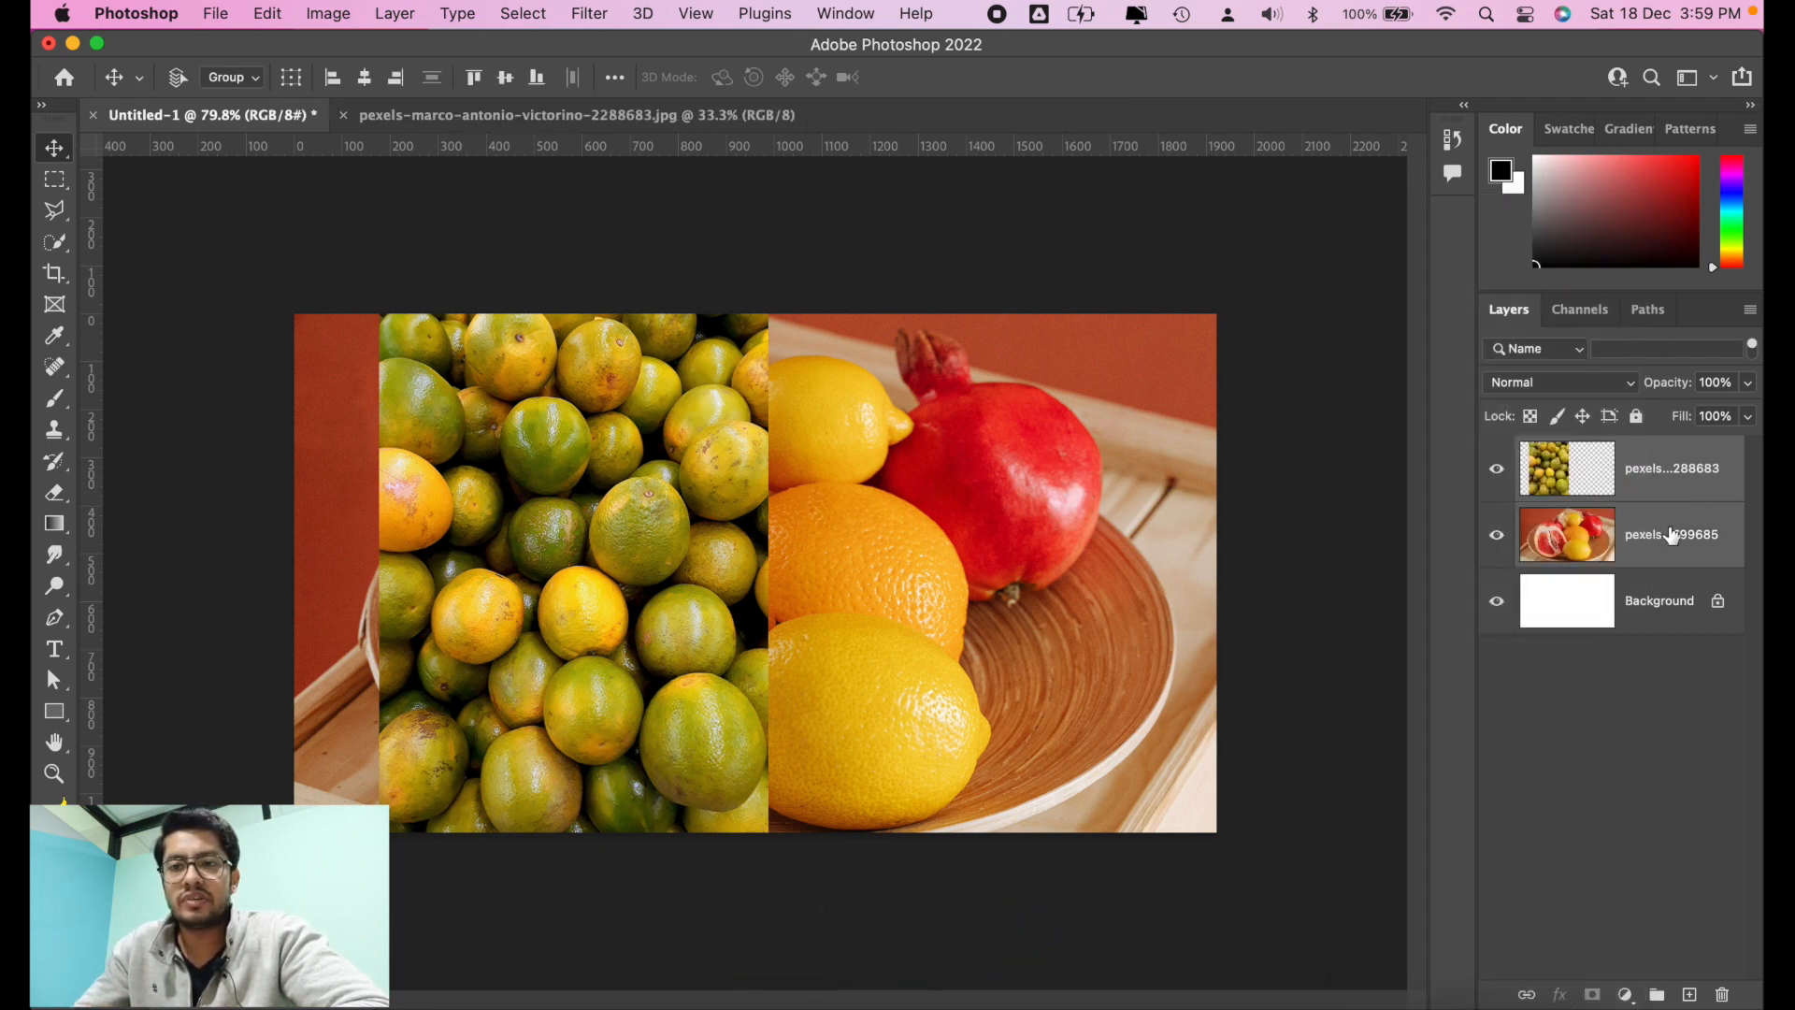
Step: Paint two black brush strokes on the oranges layer across the pomegranate and the photo's edge, and undo both strokes
{"action": "left_click", "coordinate": [1664, 471]}
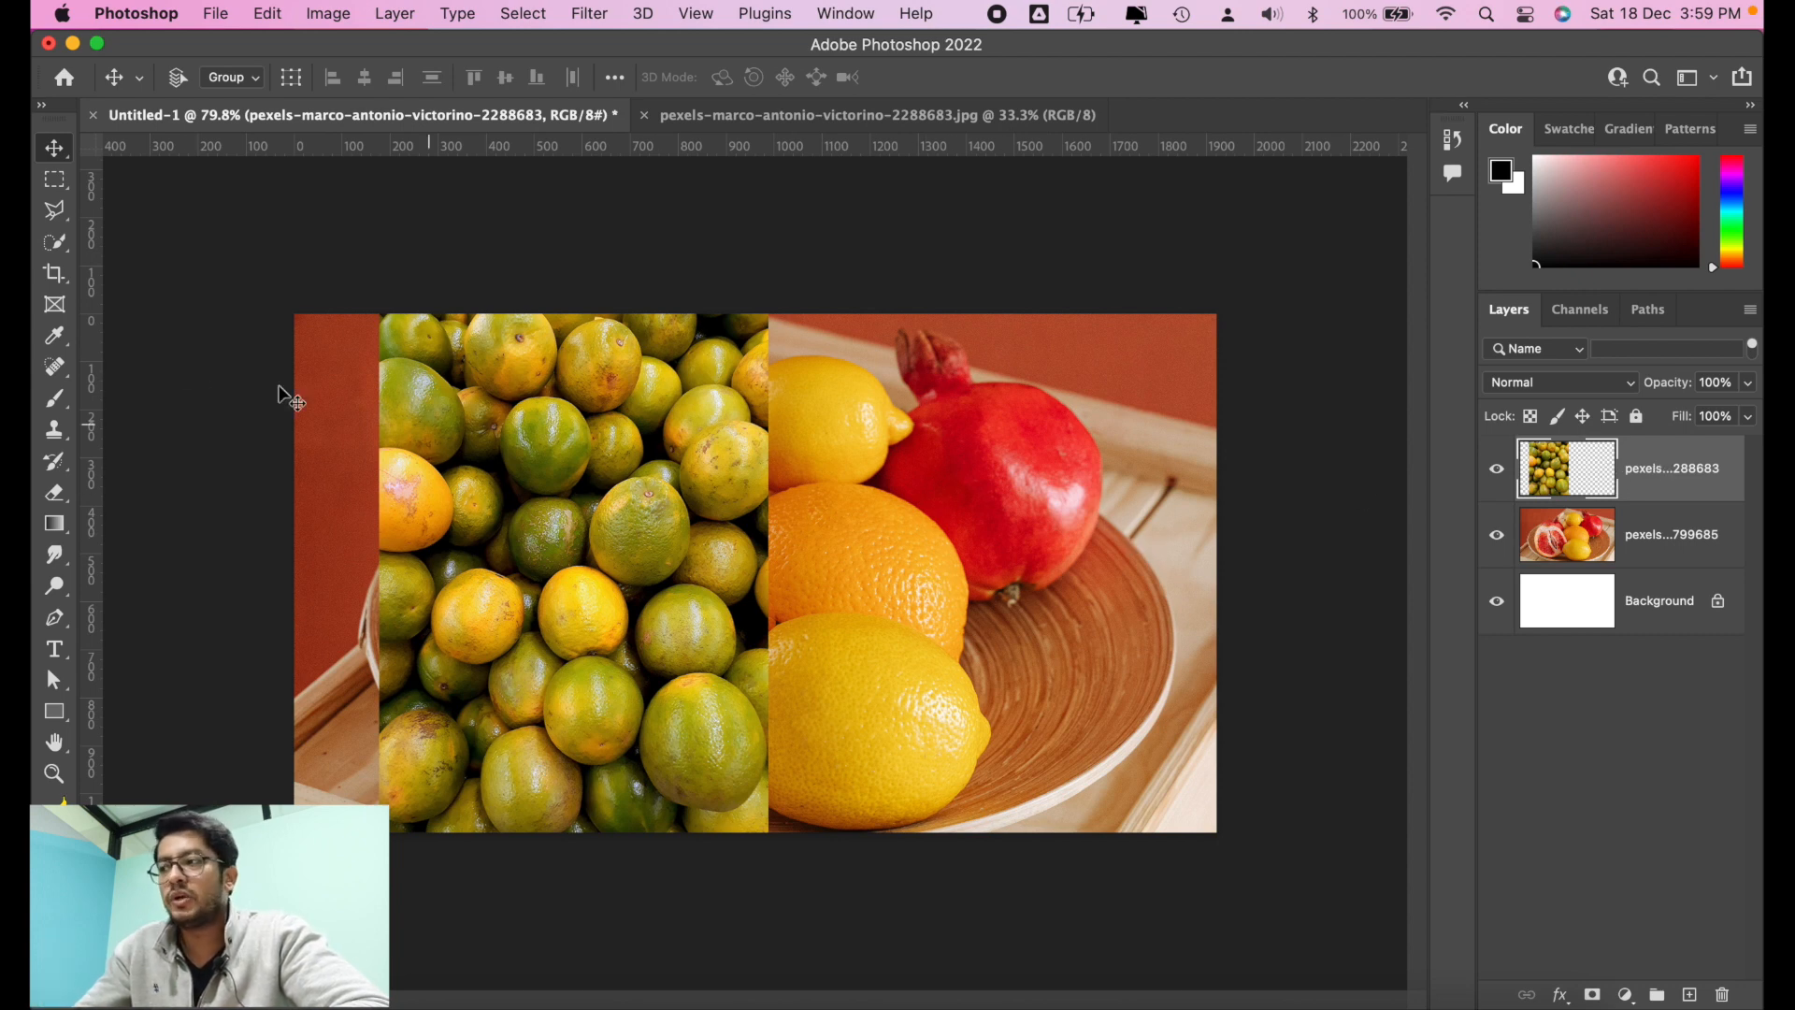
{"action": "left_click", "coordinate": [54, 399]}
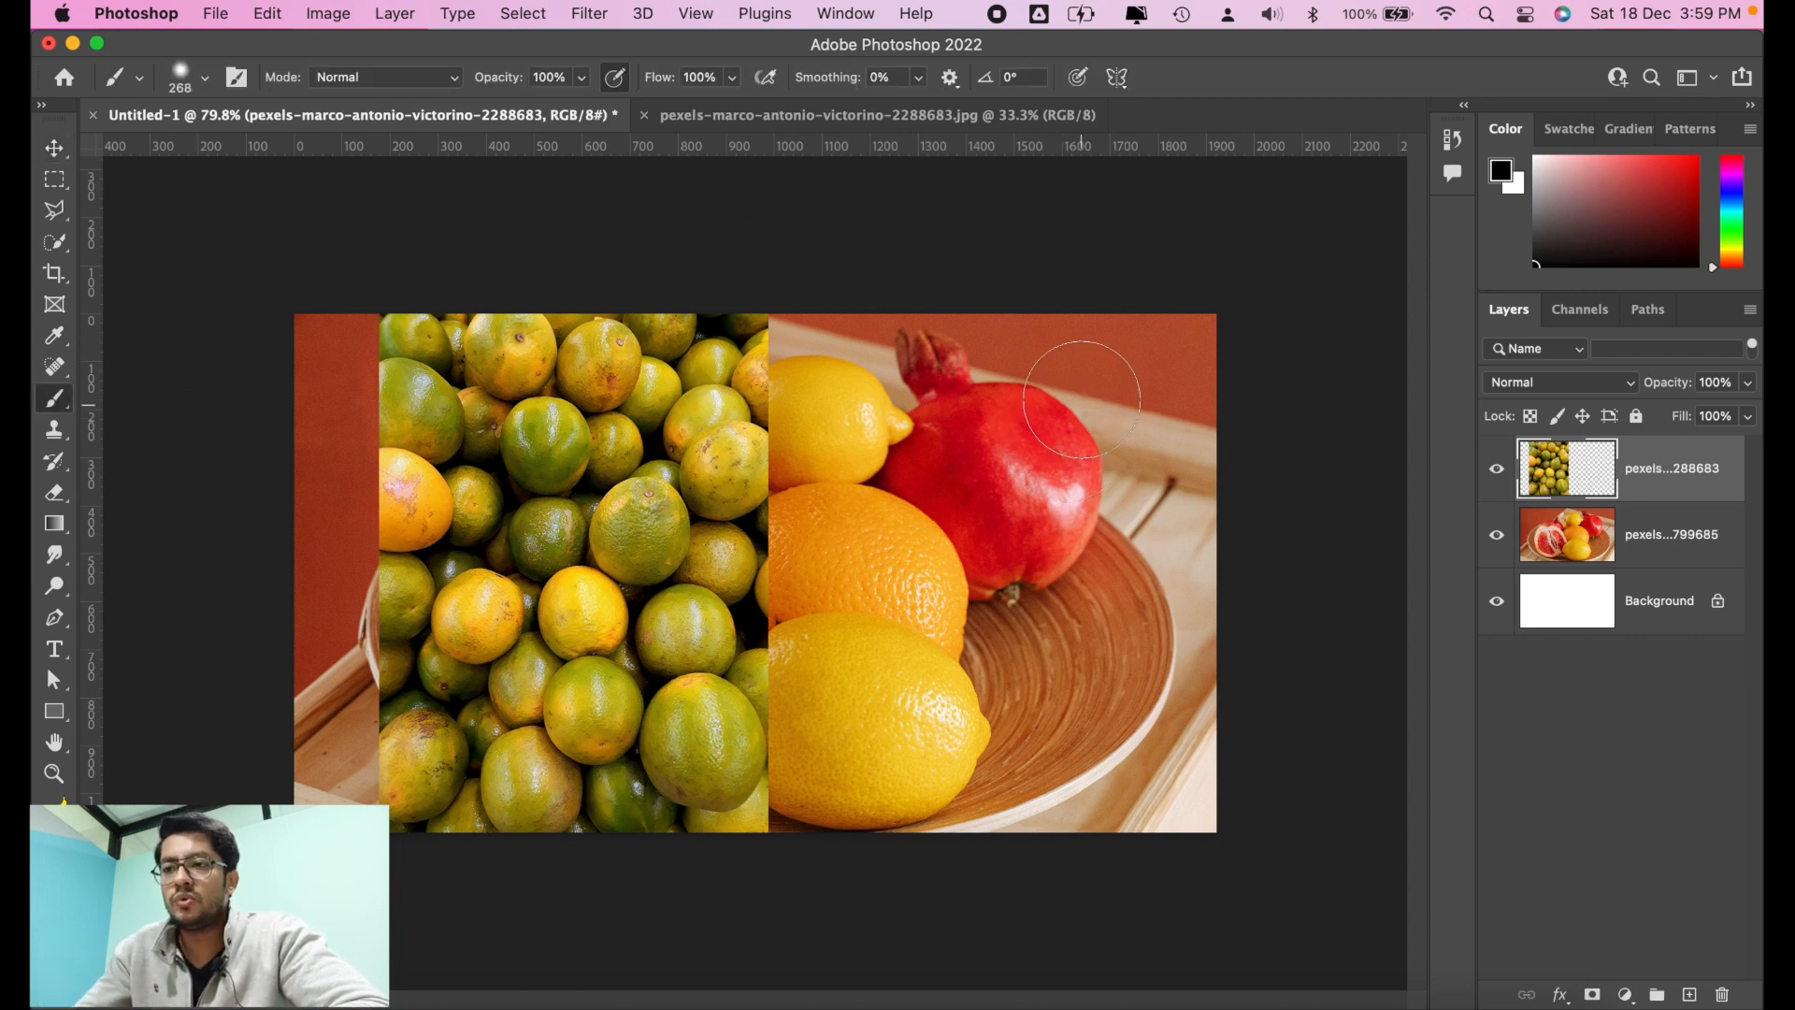
{"action": "mouse_move", "coordinate": [1057, 393]}
{"action": "left_mouse_down"}
{"action": "mouse_move", "coordinate": [1005, 515]}
{"action": "mouse_move", "coordinate": [1079, 640]}
{"action": "mouse_move", "coordinate": [1093, 435]}
{"action": "mouse_move", "coordinate": [964, 511]}
{"action": "mouse_move", "coordinate": [954, 680]}
{"action": "left_mouse_up"}
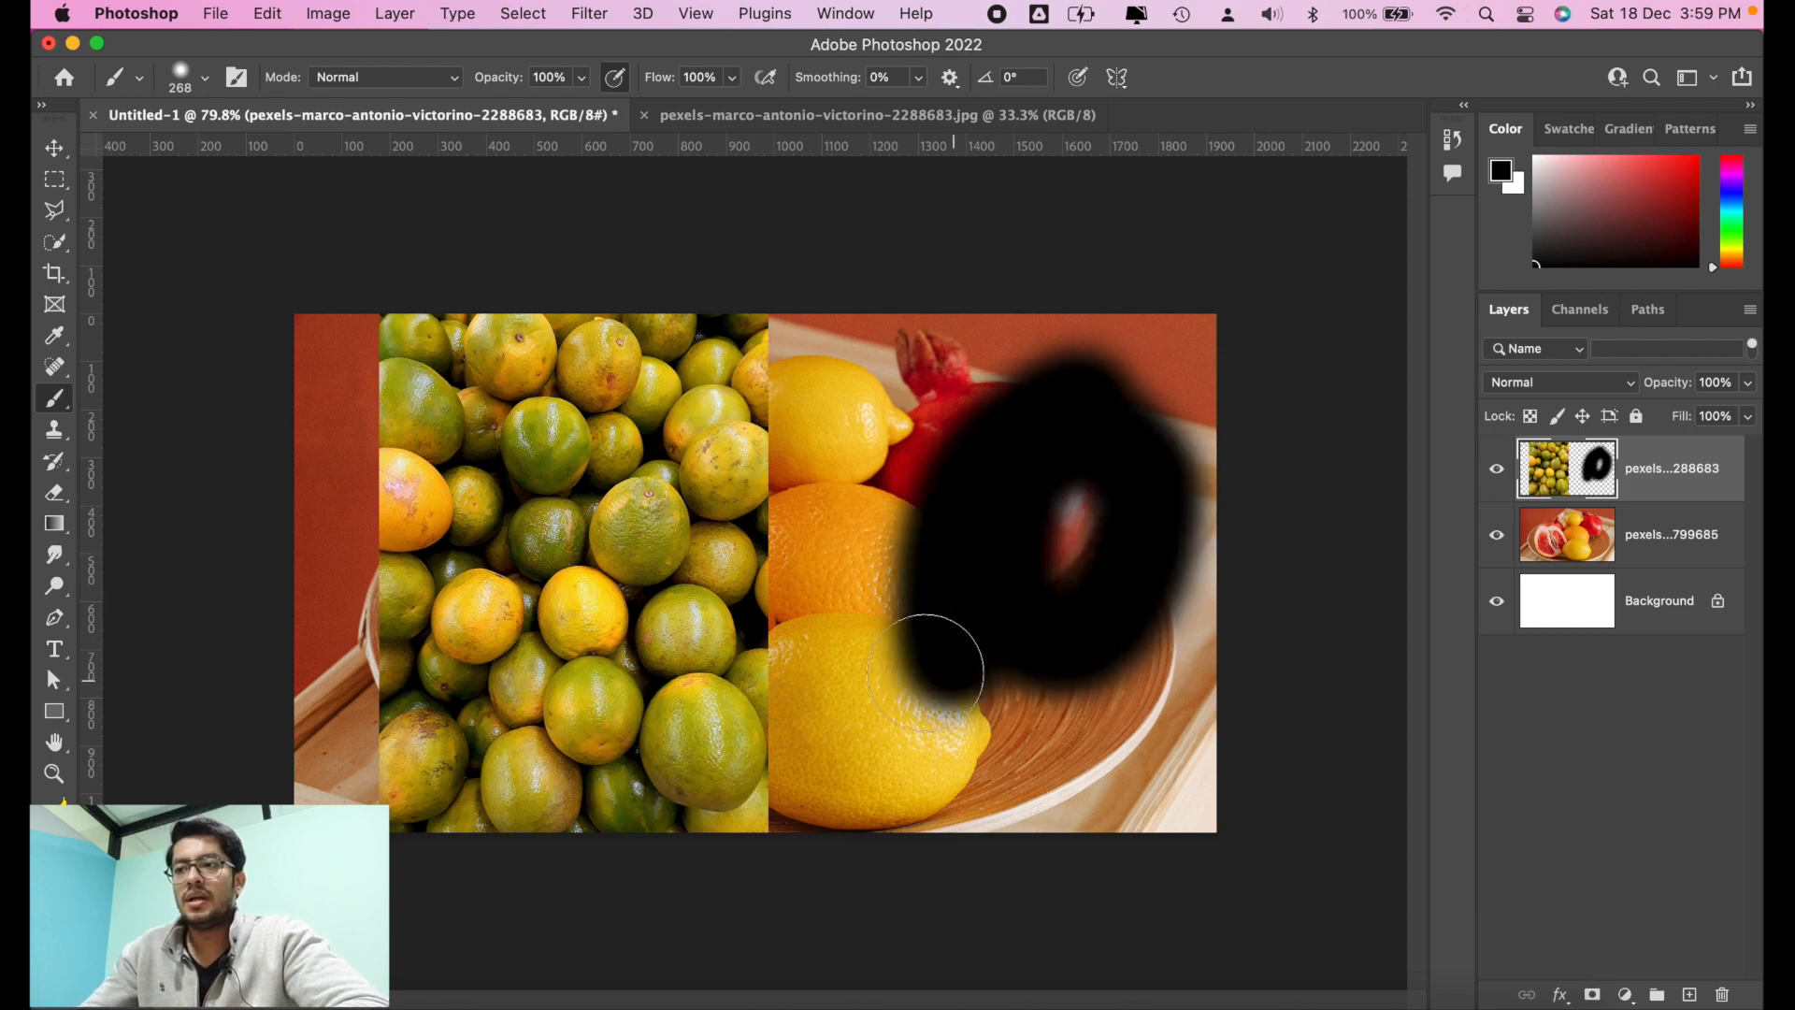
{"action": "mouse_move", "coordinate": [851, 421]}
{"action": "left_mouse_down"}
{"action": "mouse_move", "coordinate": [646, 715]}
{"action": "mouse_move", "coordinate": [676, 577]}
{"action": "mouse_move", "coordinate": [800, 674]}
{"action": "left_mouse_up"}
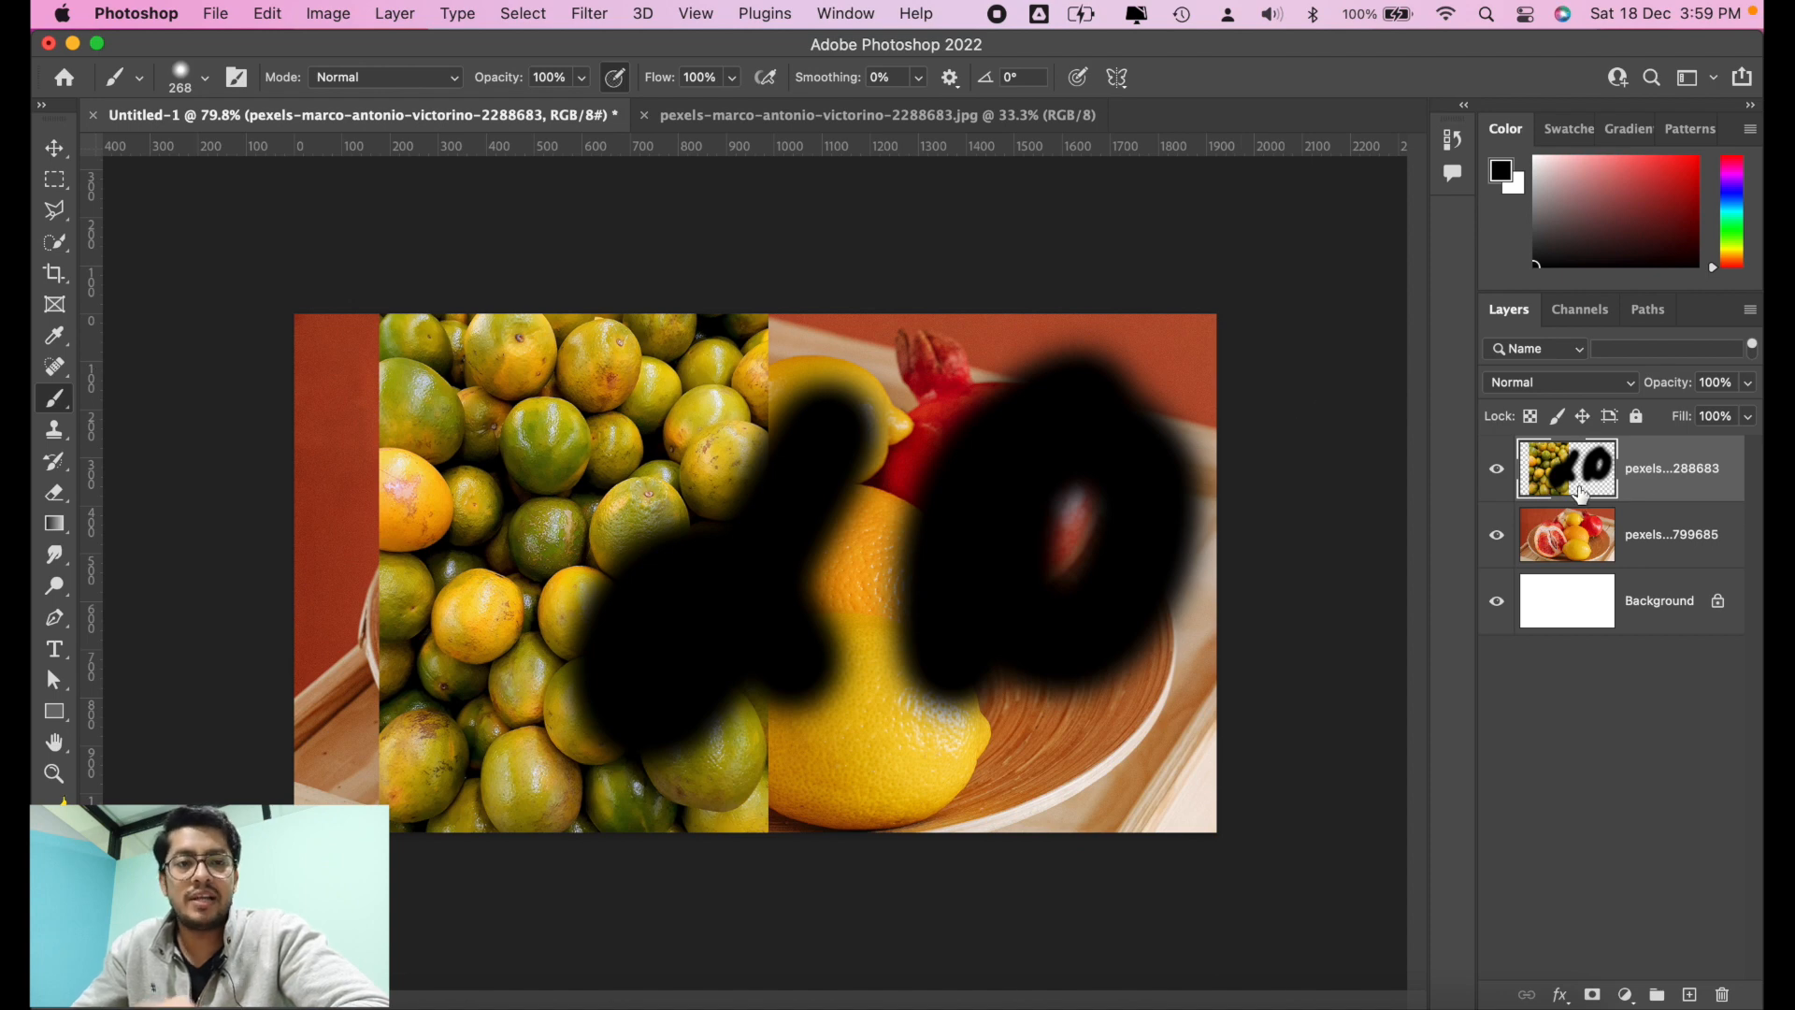
{"action": "key", "text": "super+z"}
{"action": "key", "text": "super+z"}
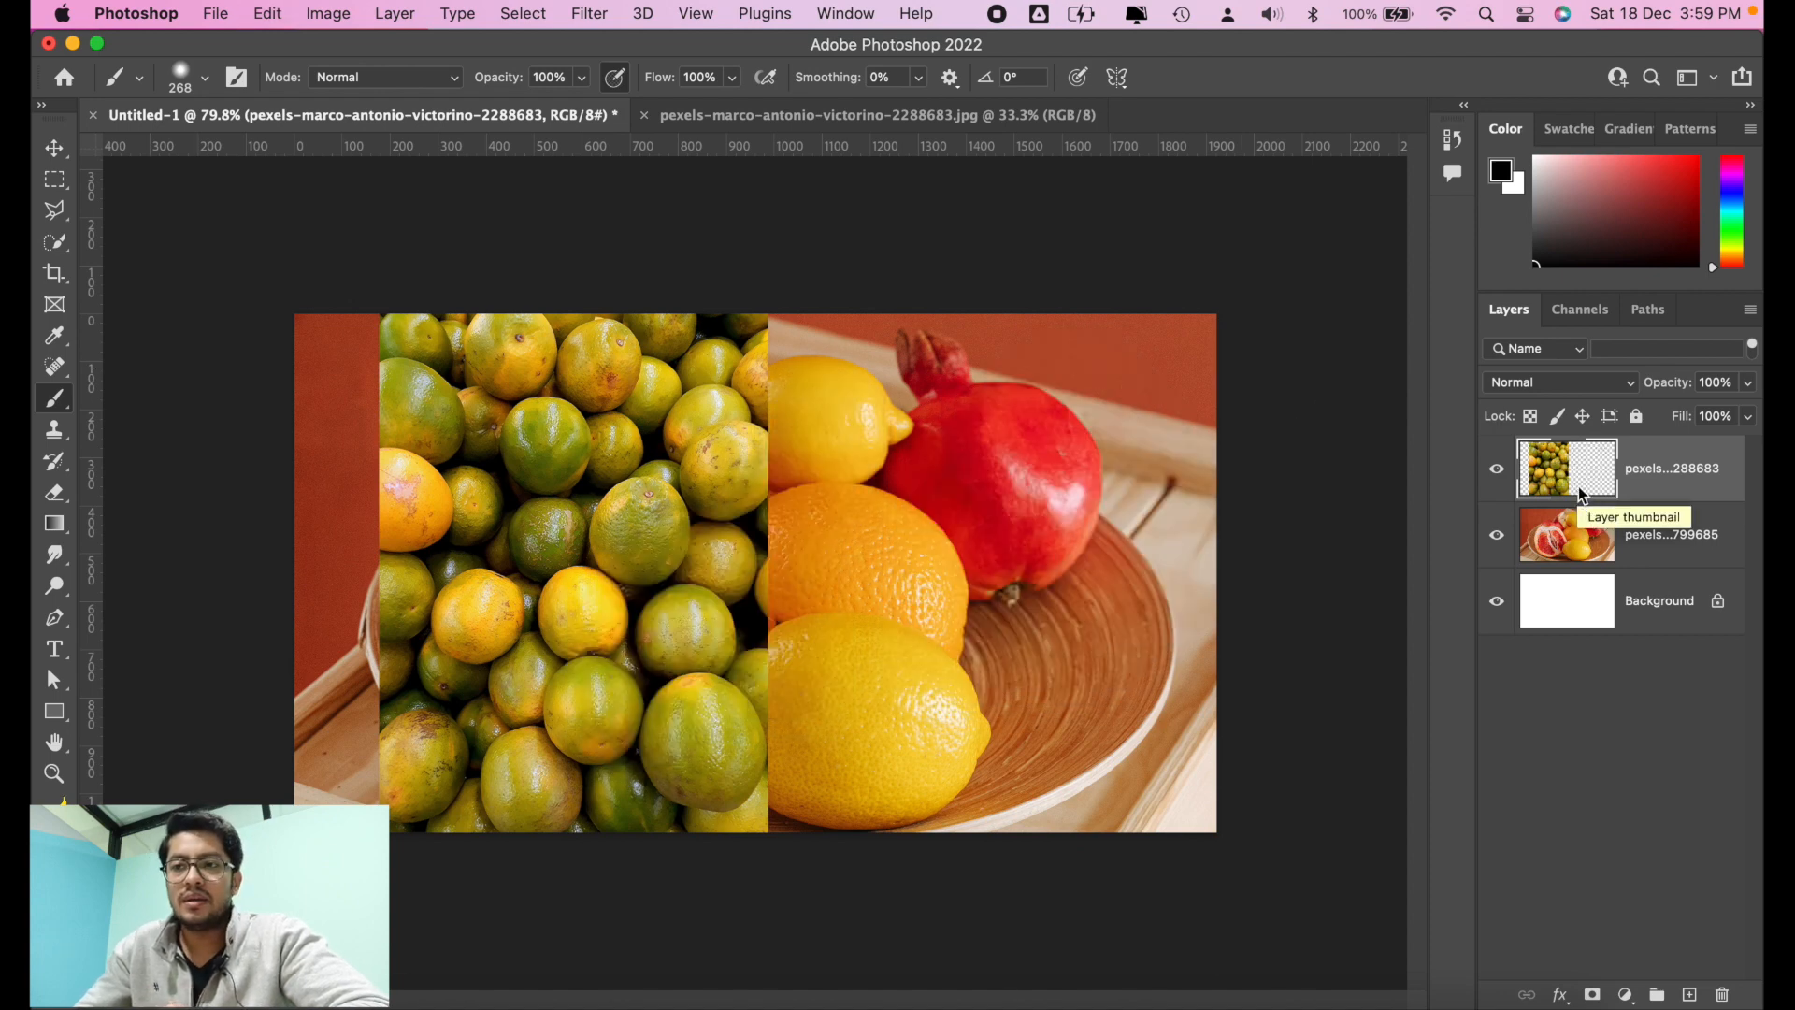
Step: Paint black brush strokes on the fruit plate layer over the pomegranate and the neighbouring lemon and orange
{"action": "left_click", "coordinate": [1636, 551]}
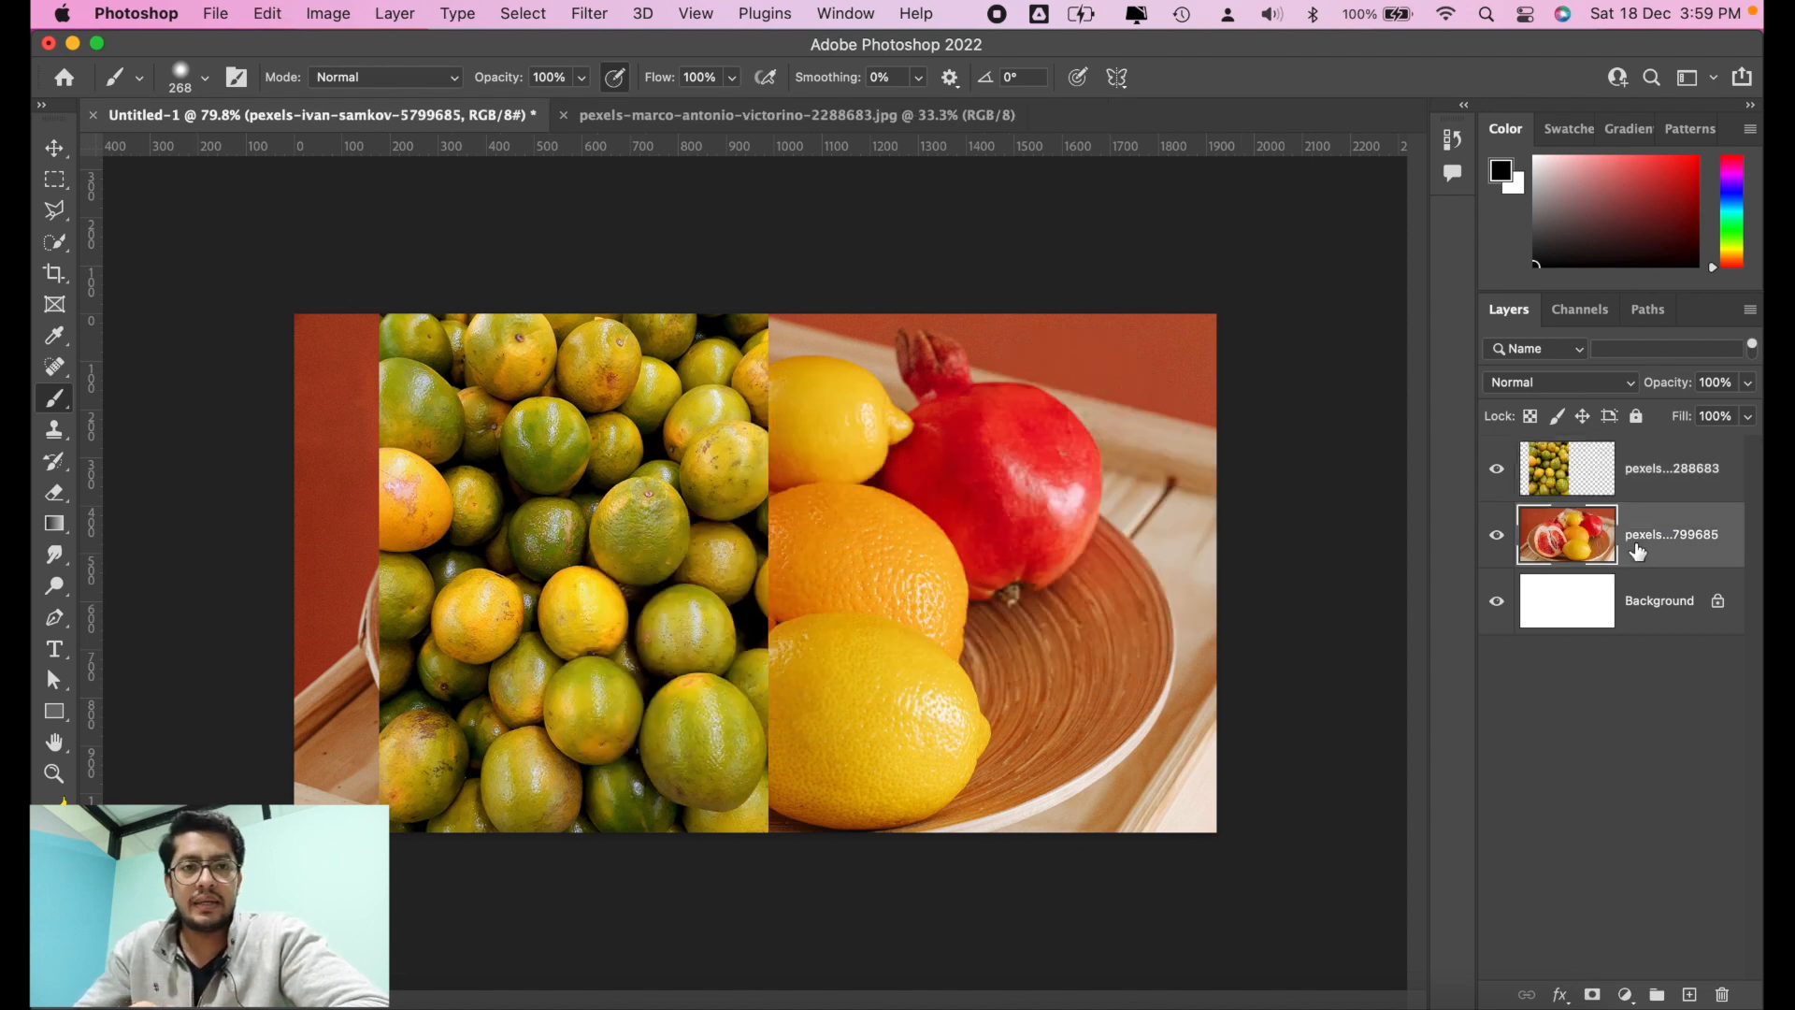
{"action": "mouse_move", "coordinate": [1094, 392]}
{"action": "left_mouse_down"}
{"action": "mouse_move", "coordinate": [994, 631]}
{"action": "mouse_move", "coordinate": [1112, 473]}
{"action": "mouse_move", "coordinate": [944, 561]}
{"action": "mouse_move", "coordinate": [1033, 516]}
{"action": "left_mouse_up"}
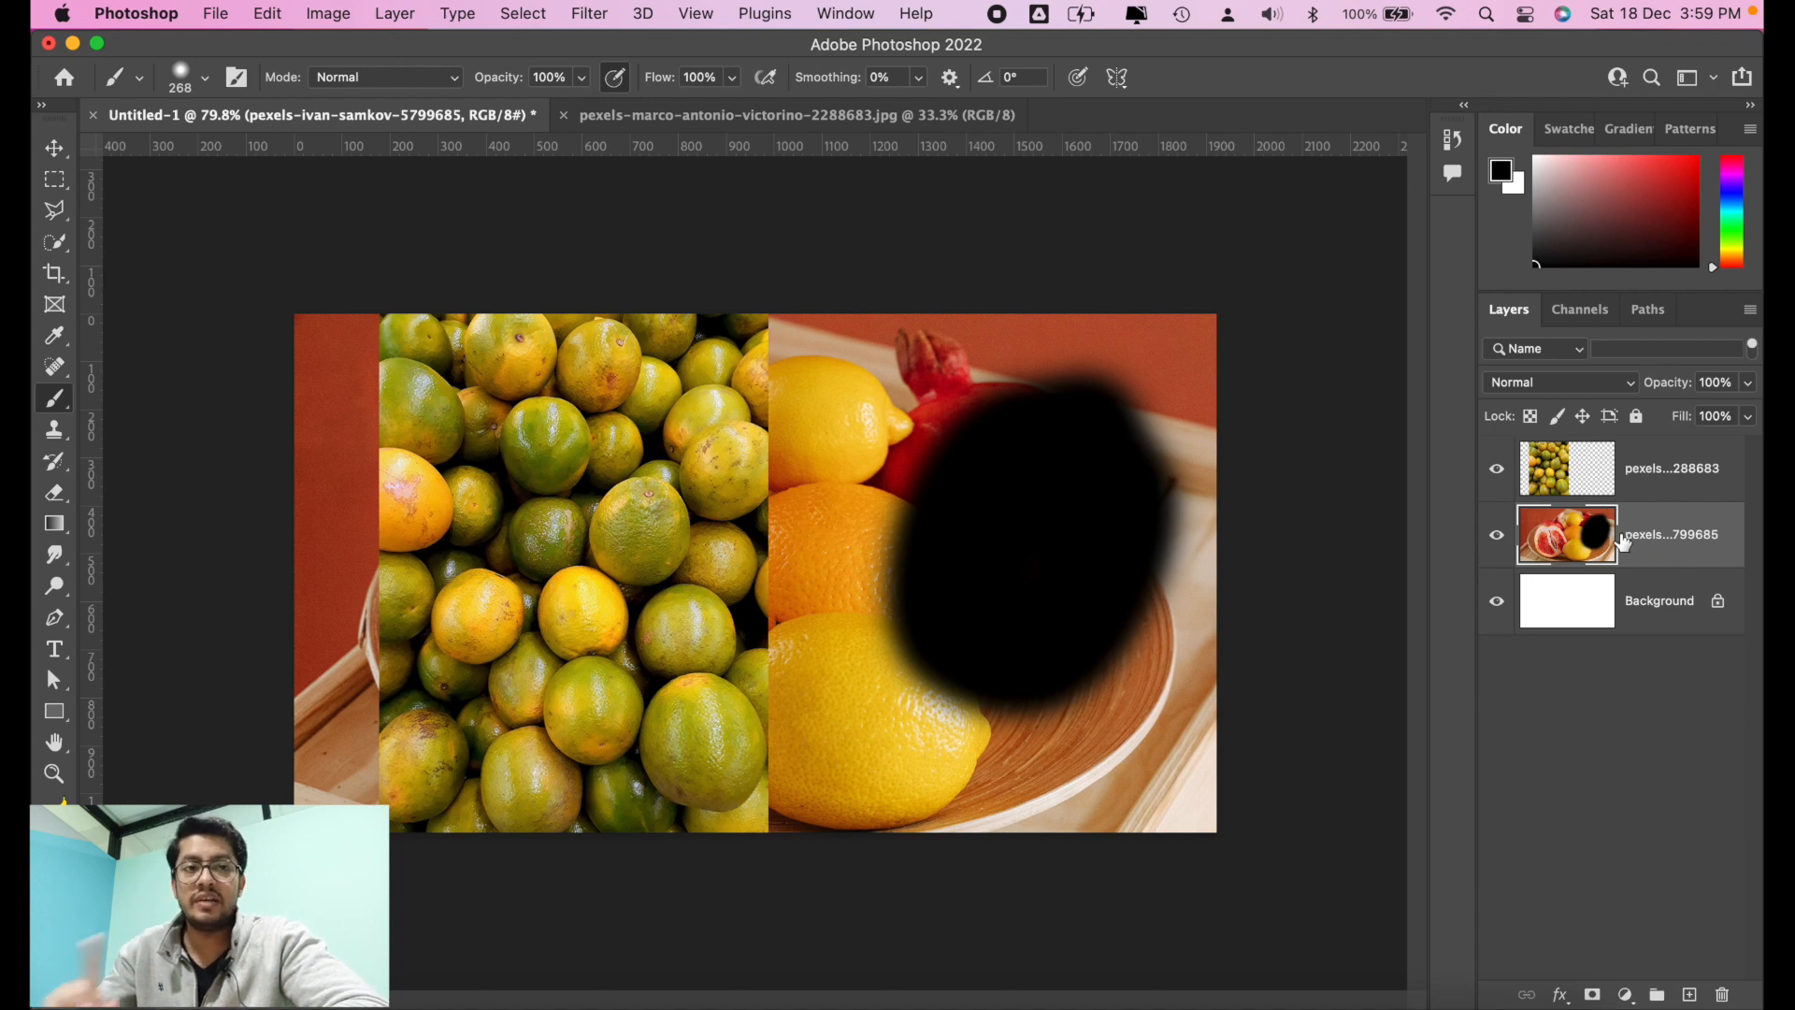
{"action": "left_click", "coordinate": [1683, 486]}
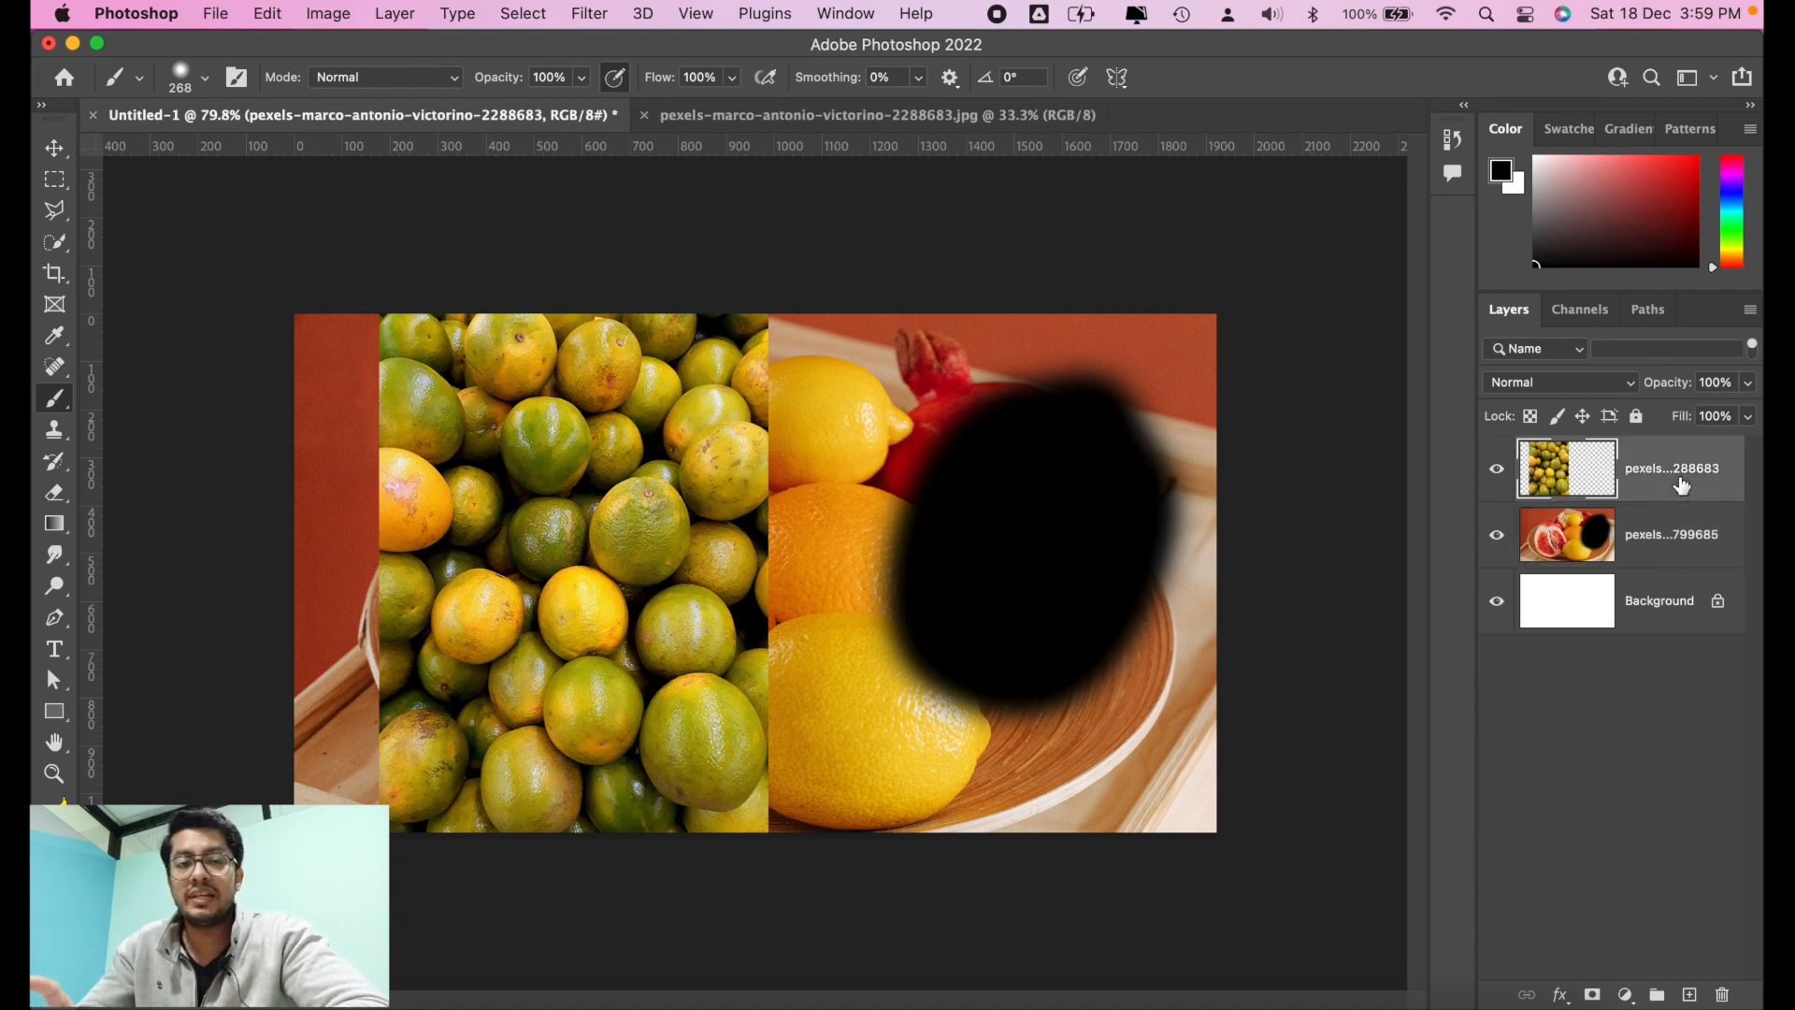
{"action": "left_click", "coordinate": [1650, 534]}
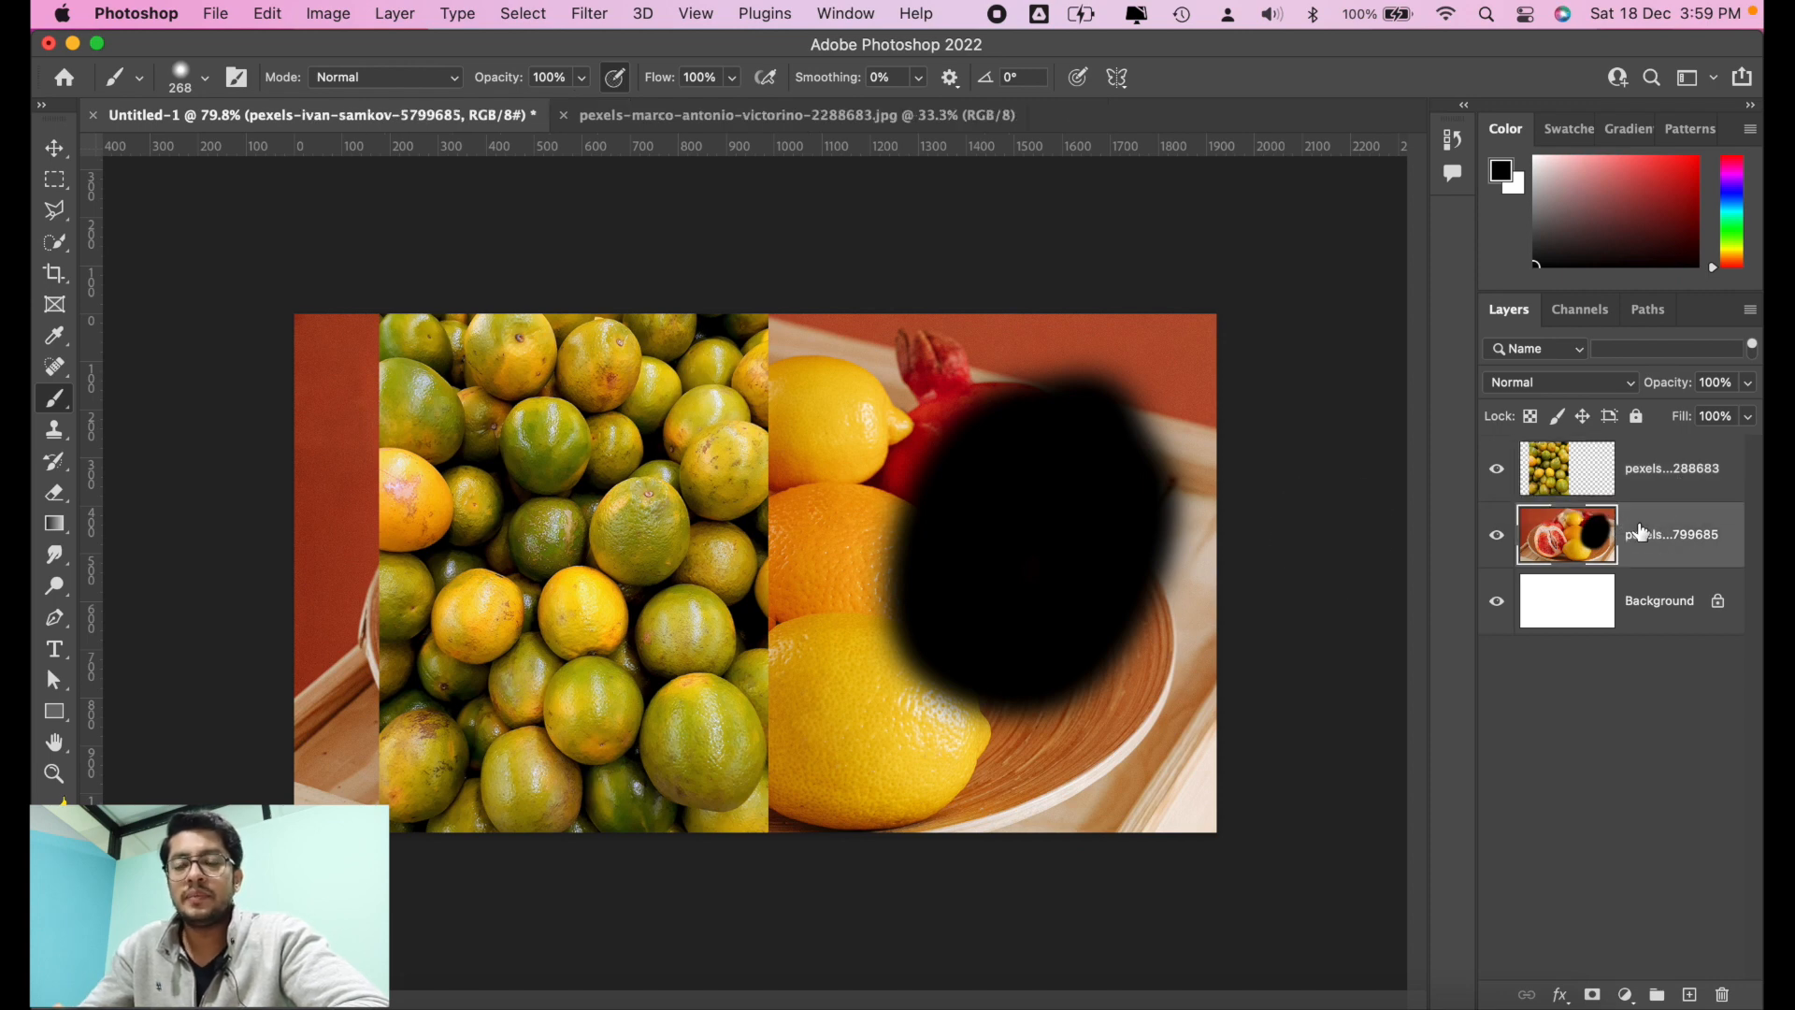
{"action": "mouse_move", "coordinate": [812, 460]}
{"action": "left_mouse_down"}
{"action": "mouse_move", "coordinate": [867, 460]}
{"action": "mouse_move", "coordinate": [731, 569]}
{"action": "mouse_move", "coordinate": [722, 622]}
{"action": "mouse_move", "coordinate": [801, 616]}
{"action": "mouse_move", "coordinate": [778, 467]}
{"action": "mouse_move", "coordinate": [734, 641]}
{"action": "mouse_move", "coordinate": [850, 538]}
{"action": "left_mouse_up"}
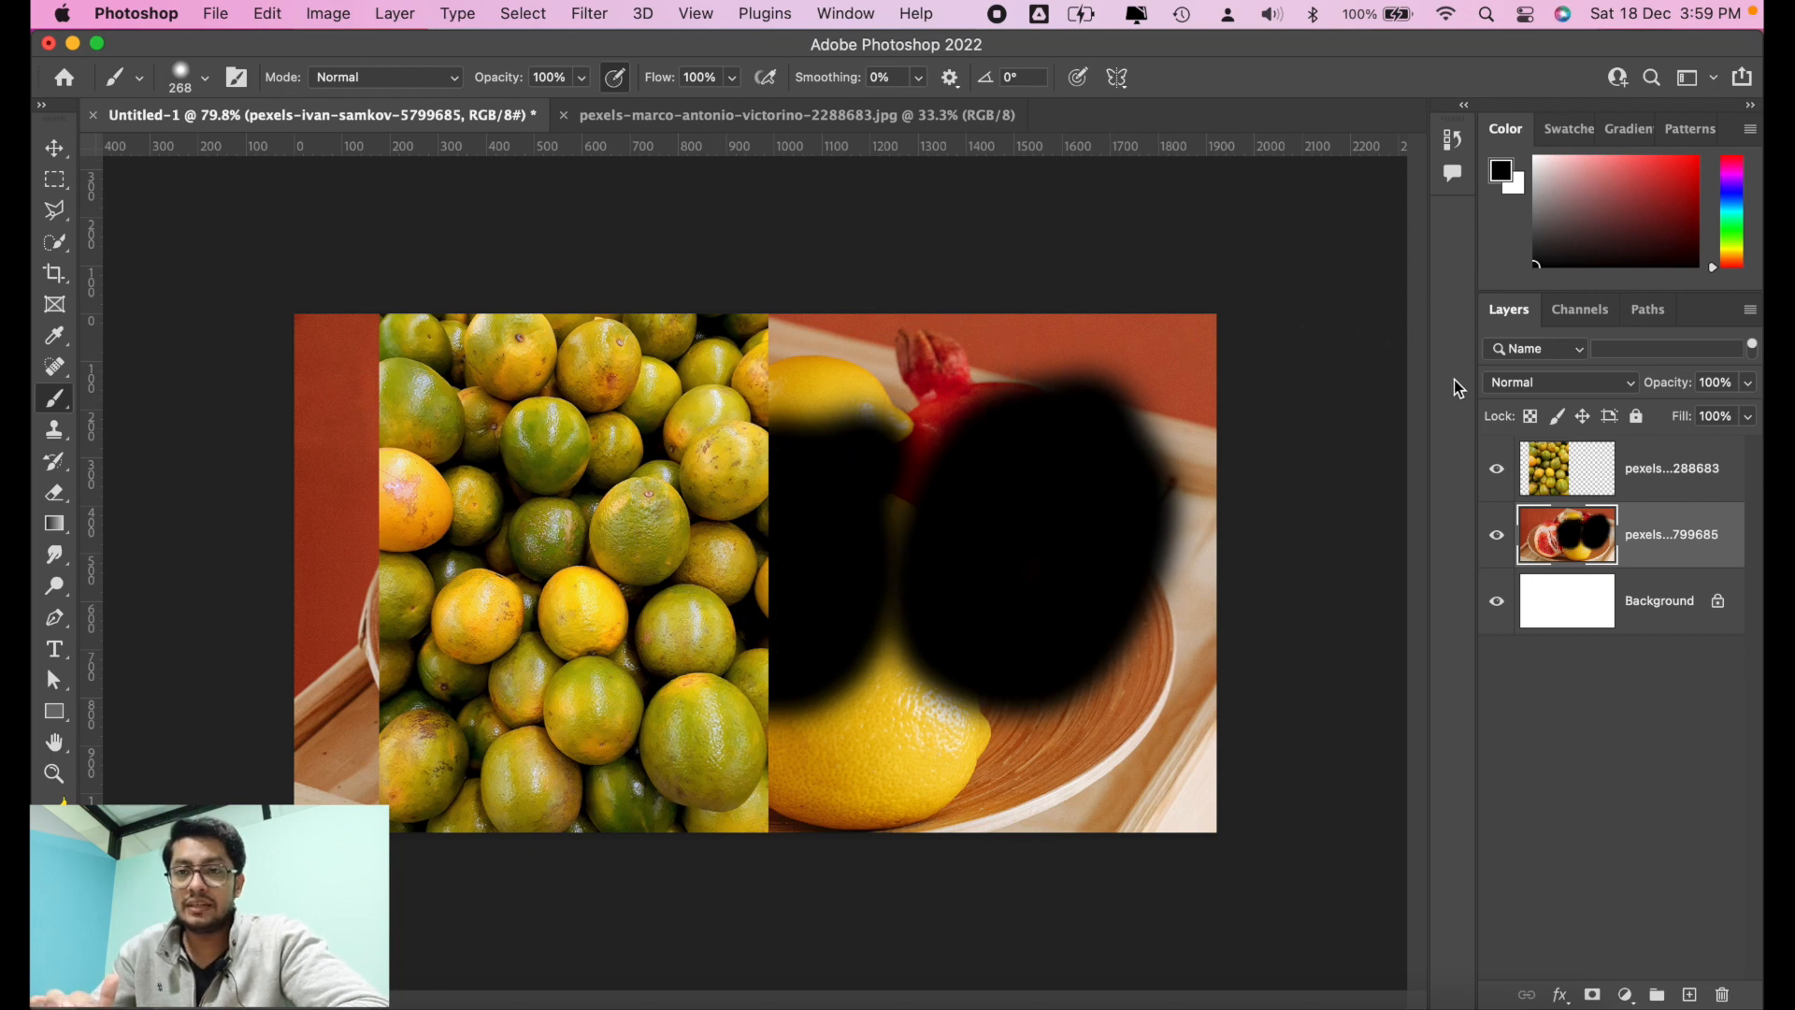
Step: Hide and reshow the oranges layer repeatedly to examine the black strokes on the fruit plate layer beneath it
{"action": "left_click", "coordinate": [1497, 470]}
{"action": "left_click", "coordinate": [1498, 470]}
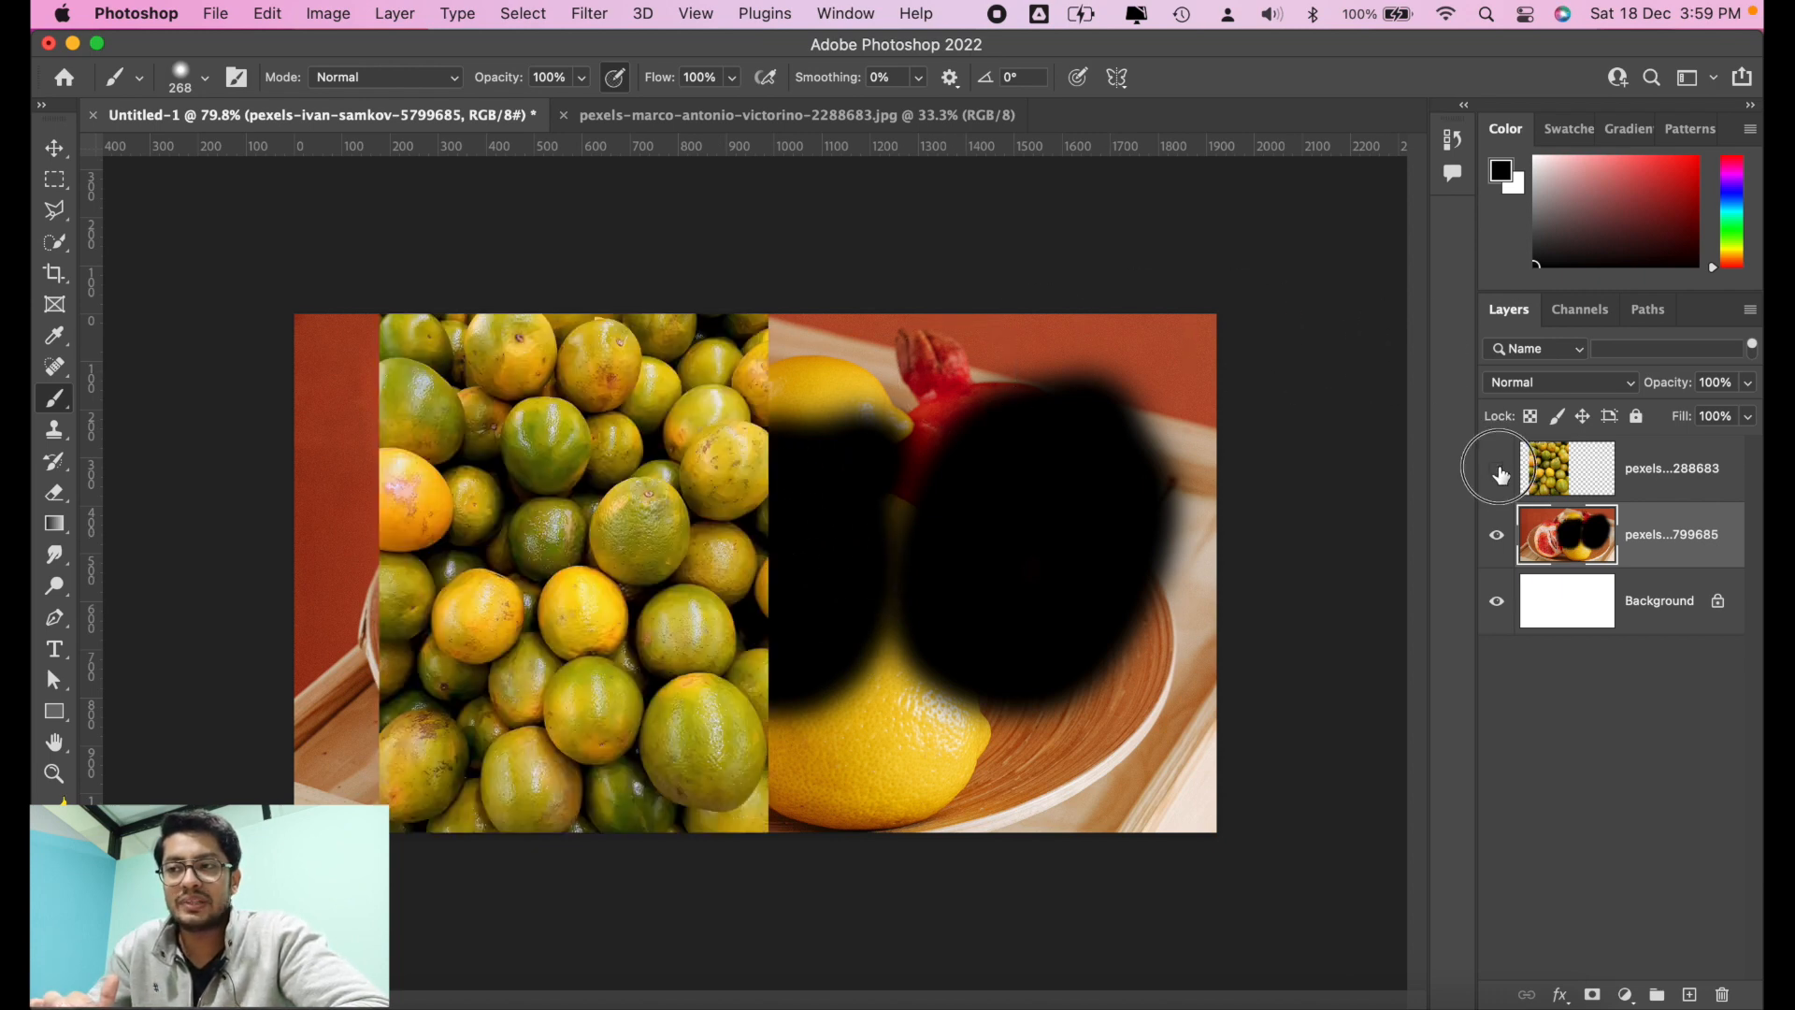
{"action": "left_click", "coordinate": [1498, 471]}
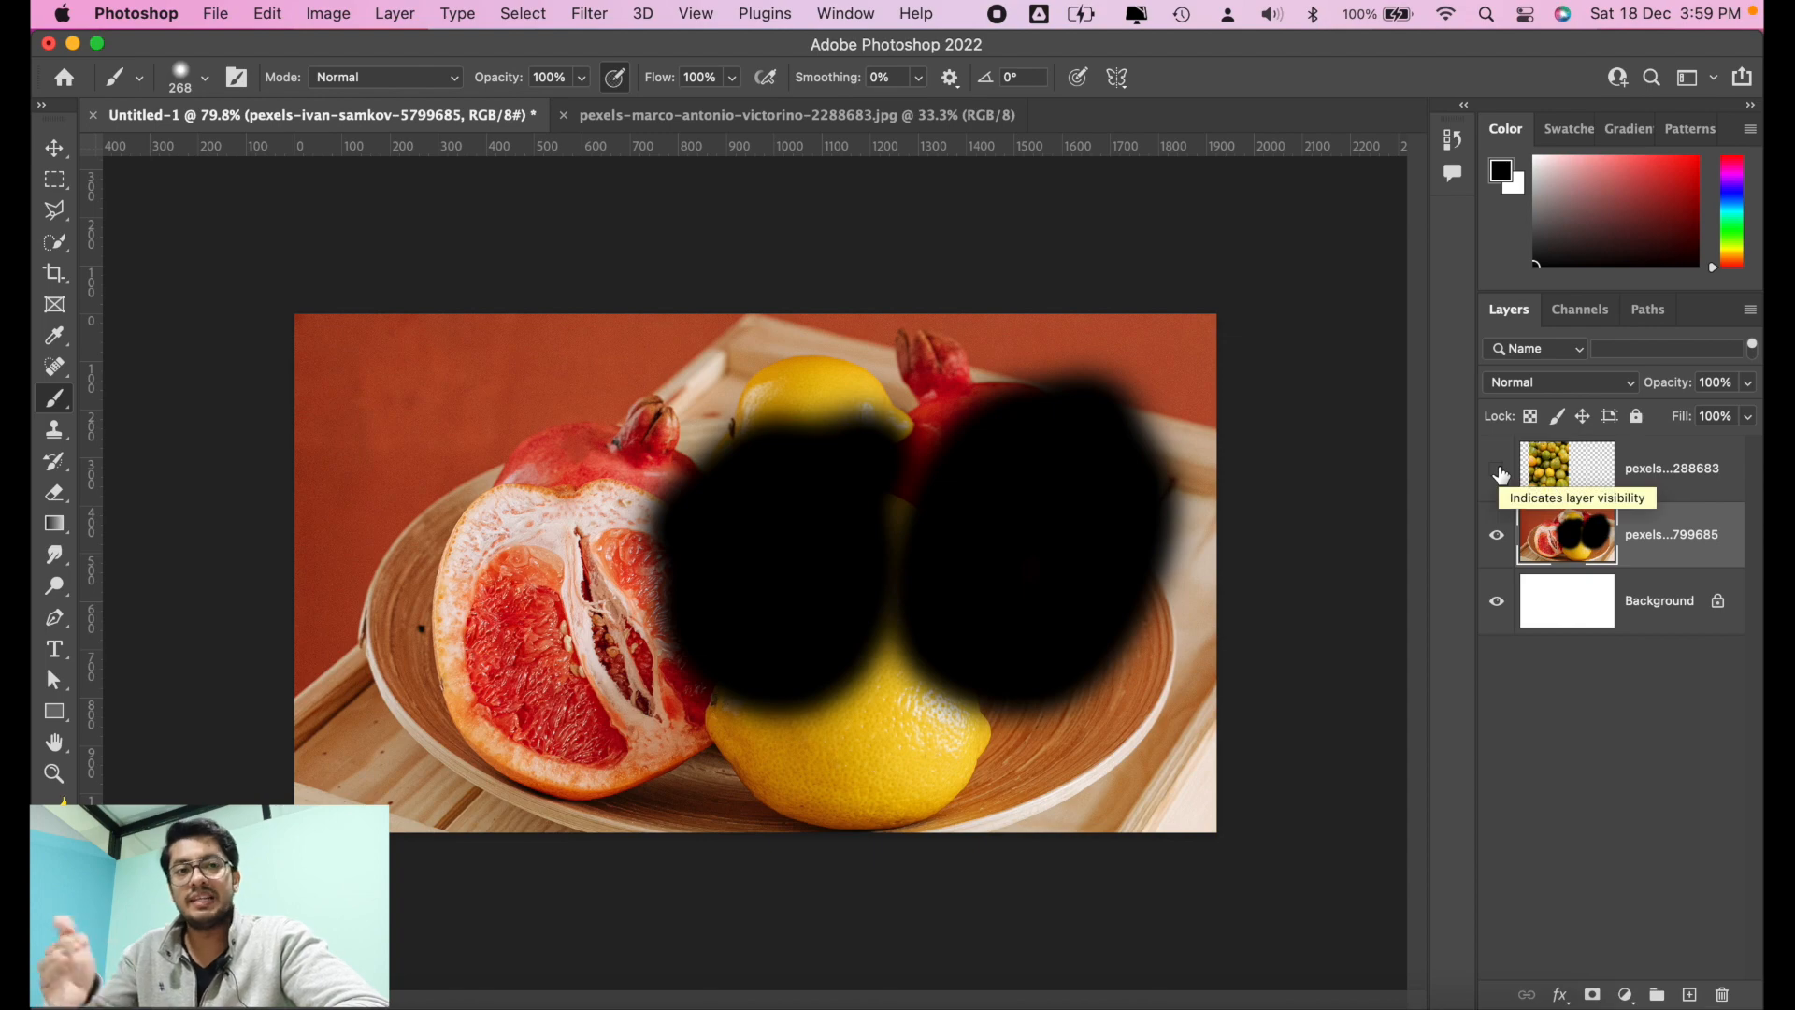
{"action": "left_click", "coordinate": [1497, 471]}
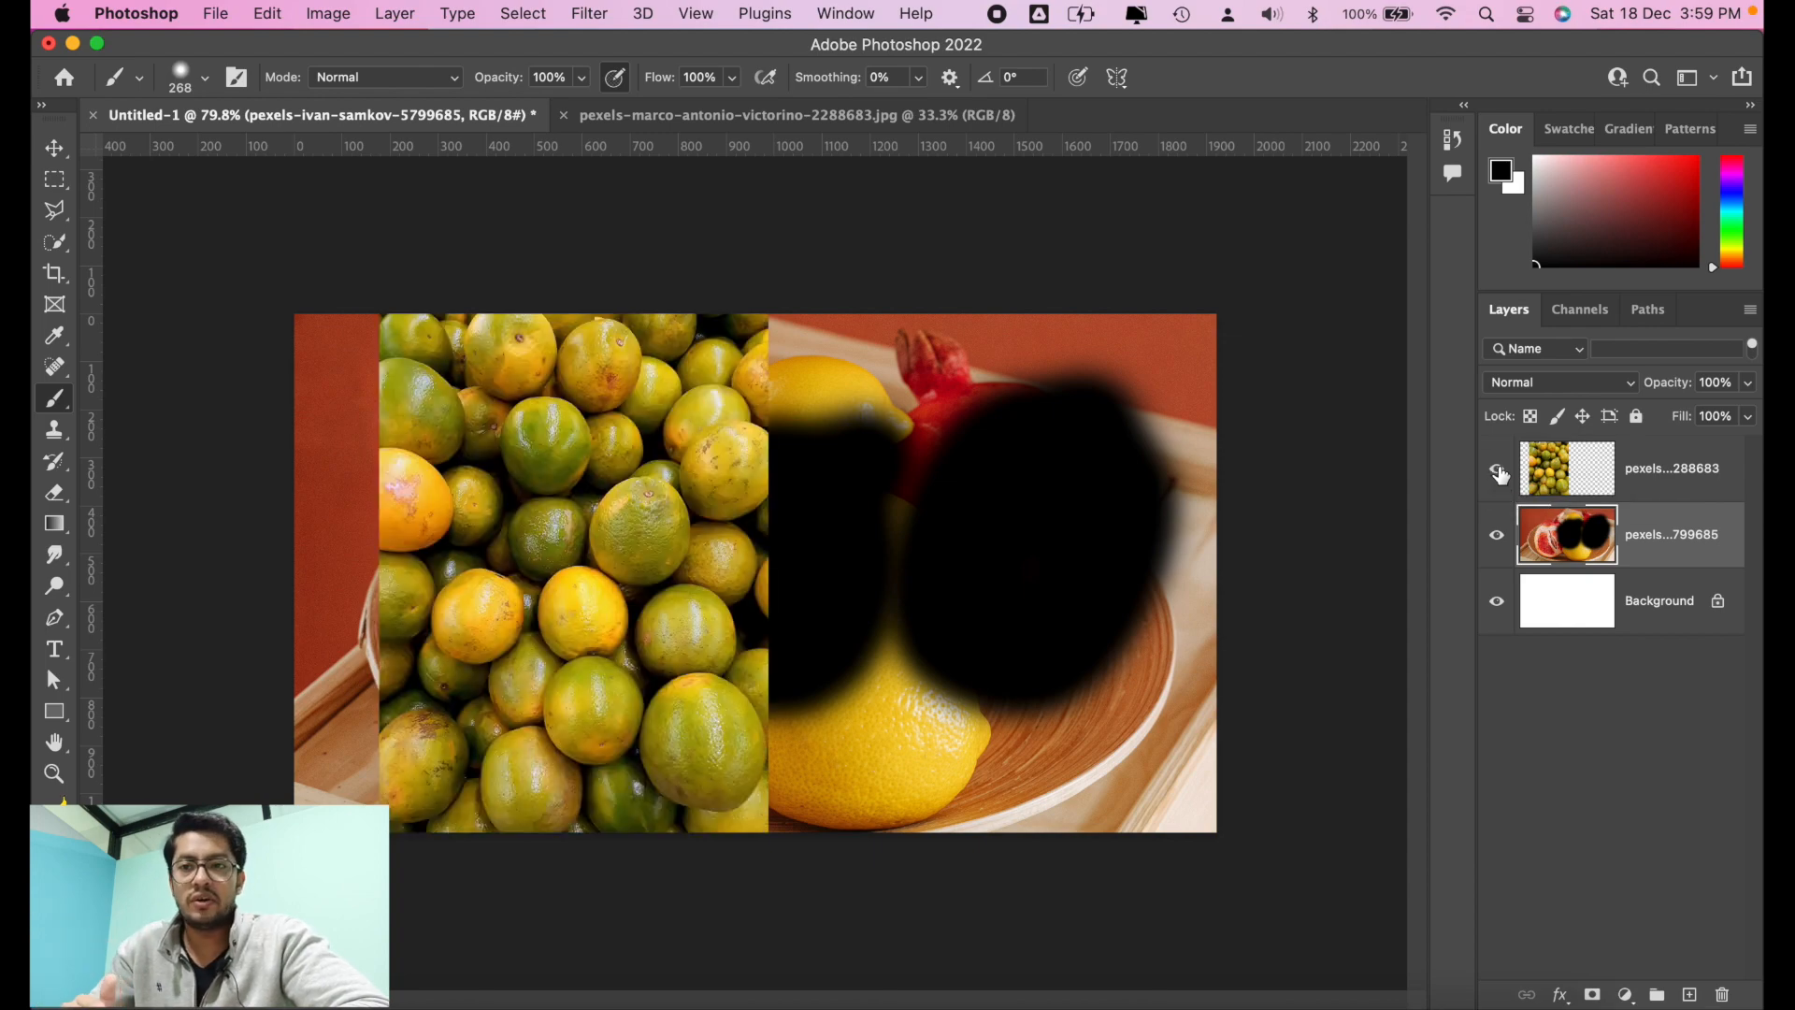
{"action": "left_click", "coordinate": [1497, 470]}
{"action": "left_click", "coordinate": [1498, 470]}
{"action": "left_click", "coordinate": [1497, 470]}
Step: Undo the black brush strokes on the fruit plate layer and switch to the Move tool
{"action": "key", "text": "super+z"}
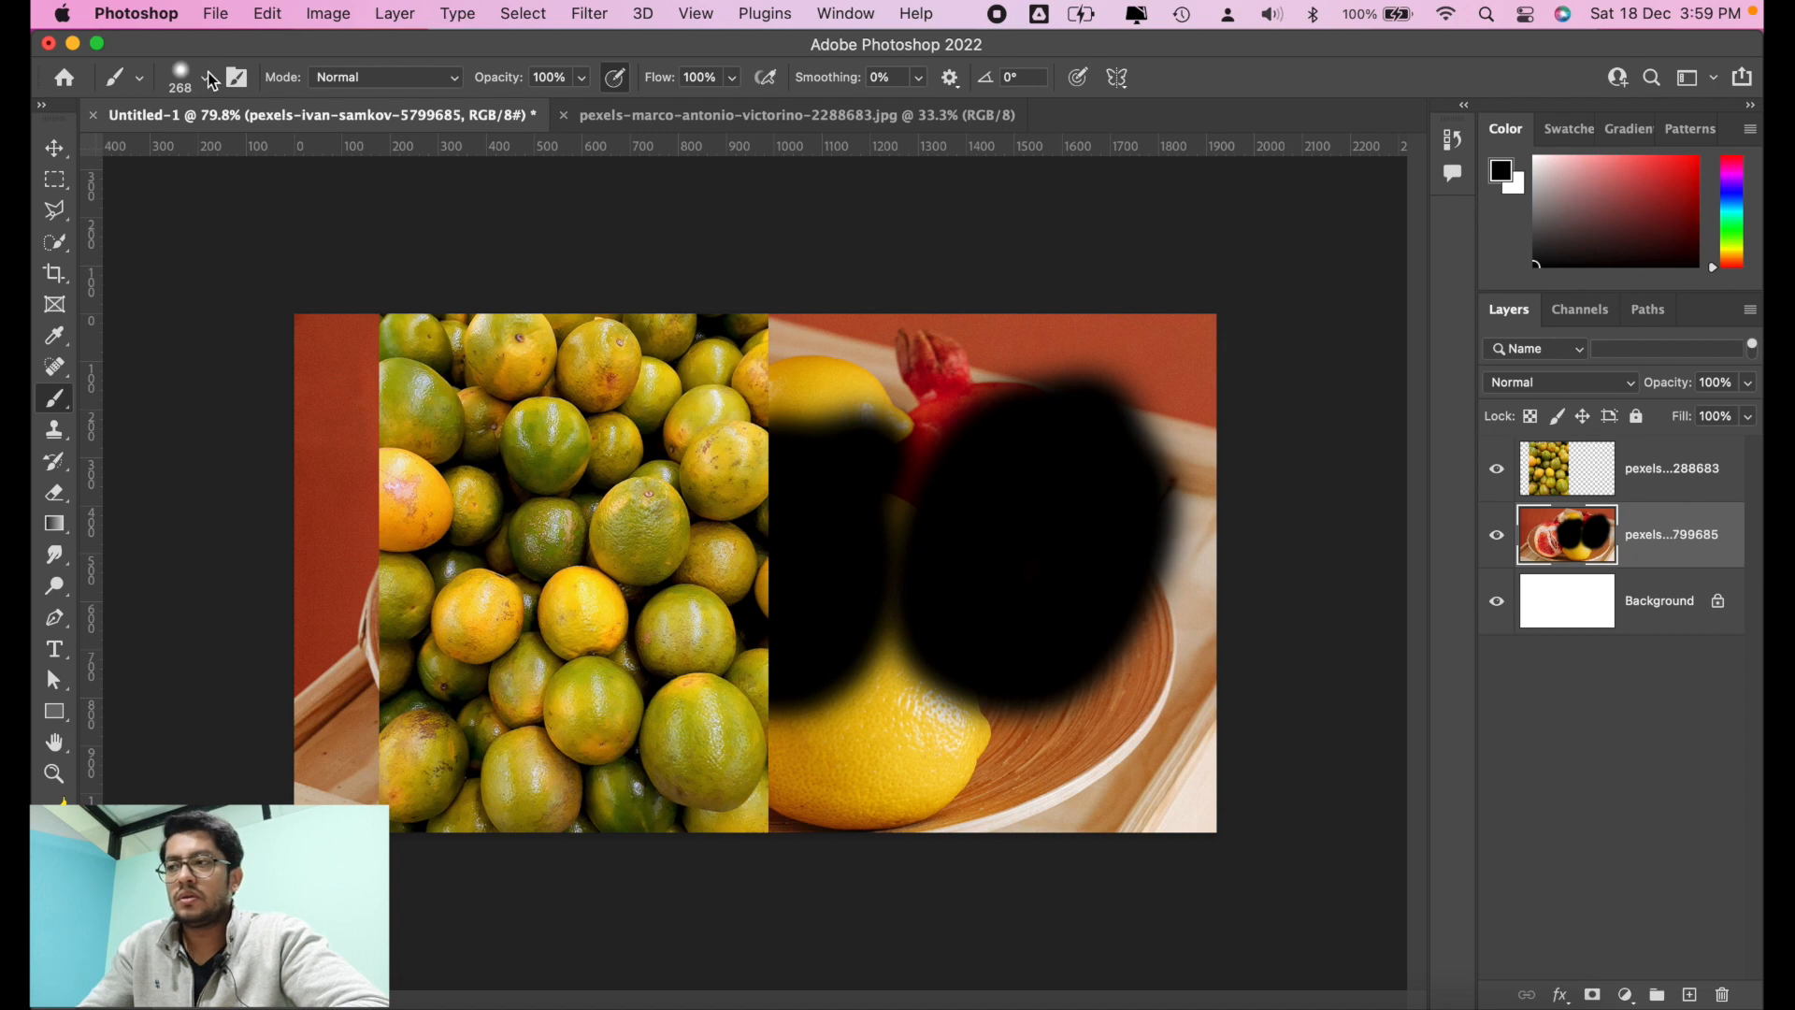
{"action": "left_click", "coordinate": [58, 152]}
{"action": "key", "text": "super+z"}
{"action": "key", "text": "super+z"}
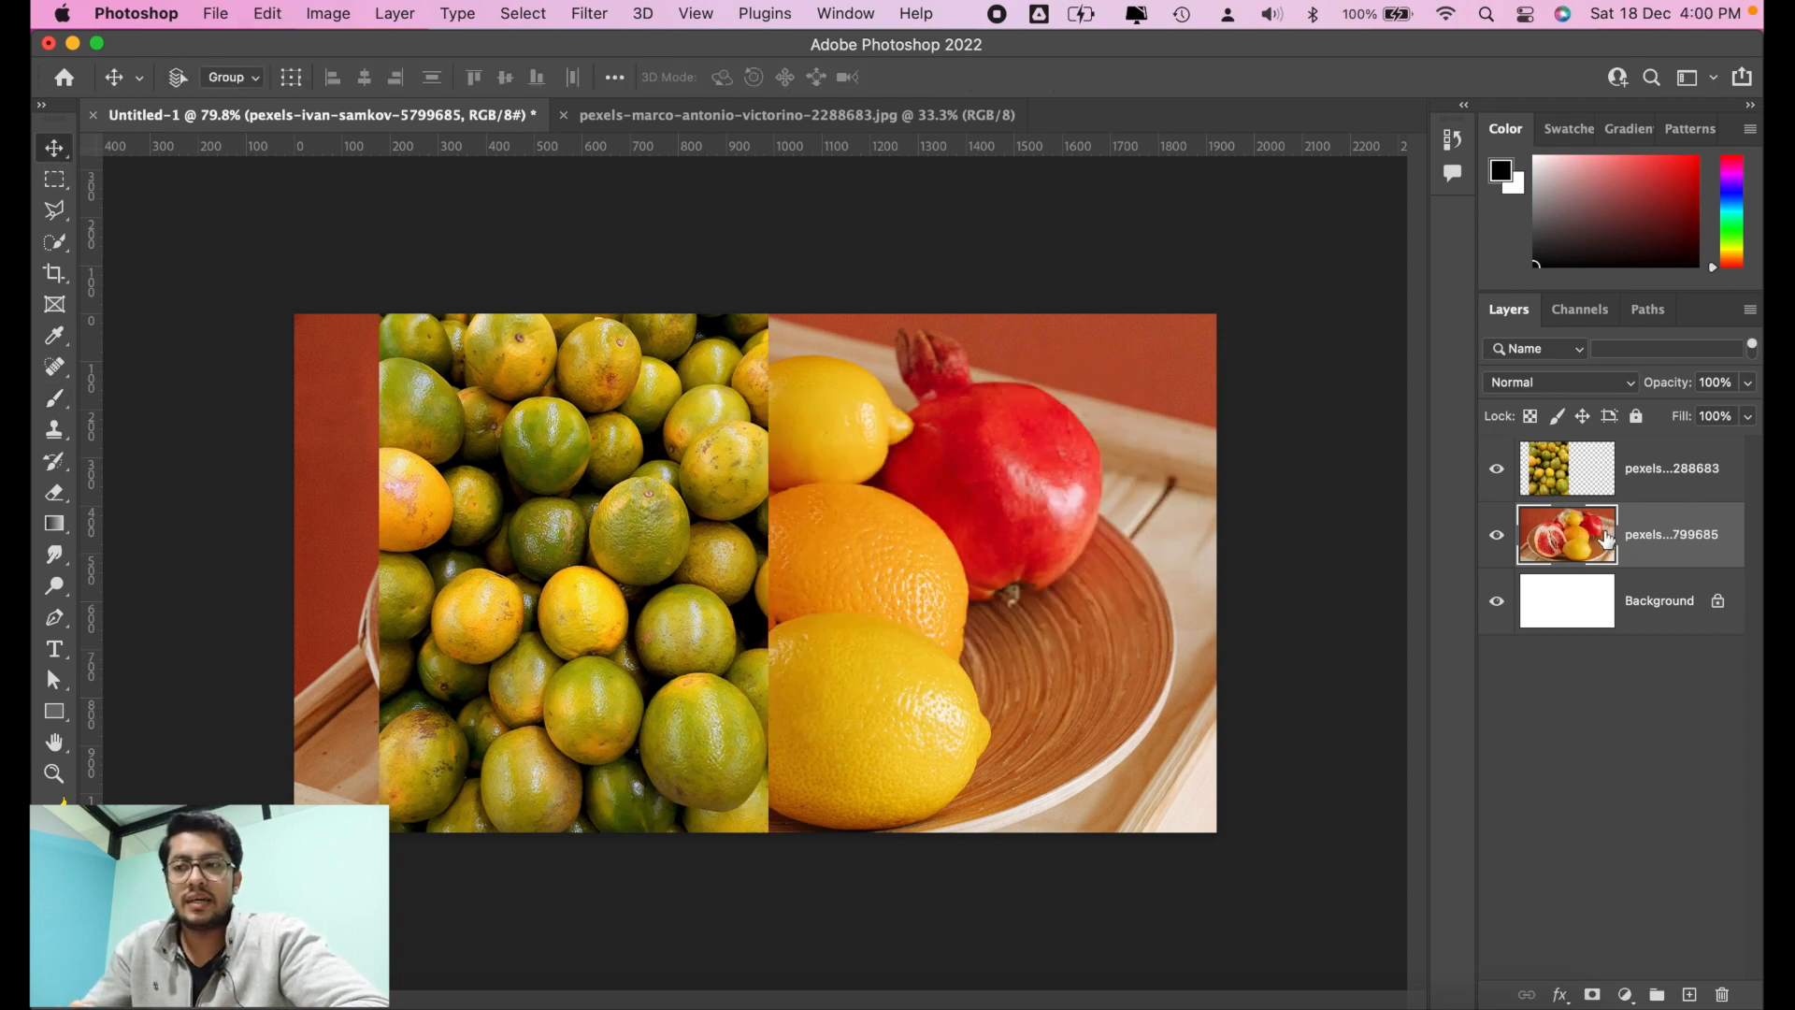
{"action": "mouse_move", "coordinate": [1675, 540]}
{"action": "left_mouse_down"}
{"action": "mouse_move", "coordinate": [1677, 459]}
{"action": "mouse_move", "coordinate": [1646, 509]}
{"action": "mouse_move", "coordinate": [1654, 560]}
{"action": "left_mouse_up"}
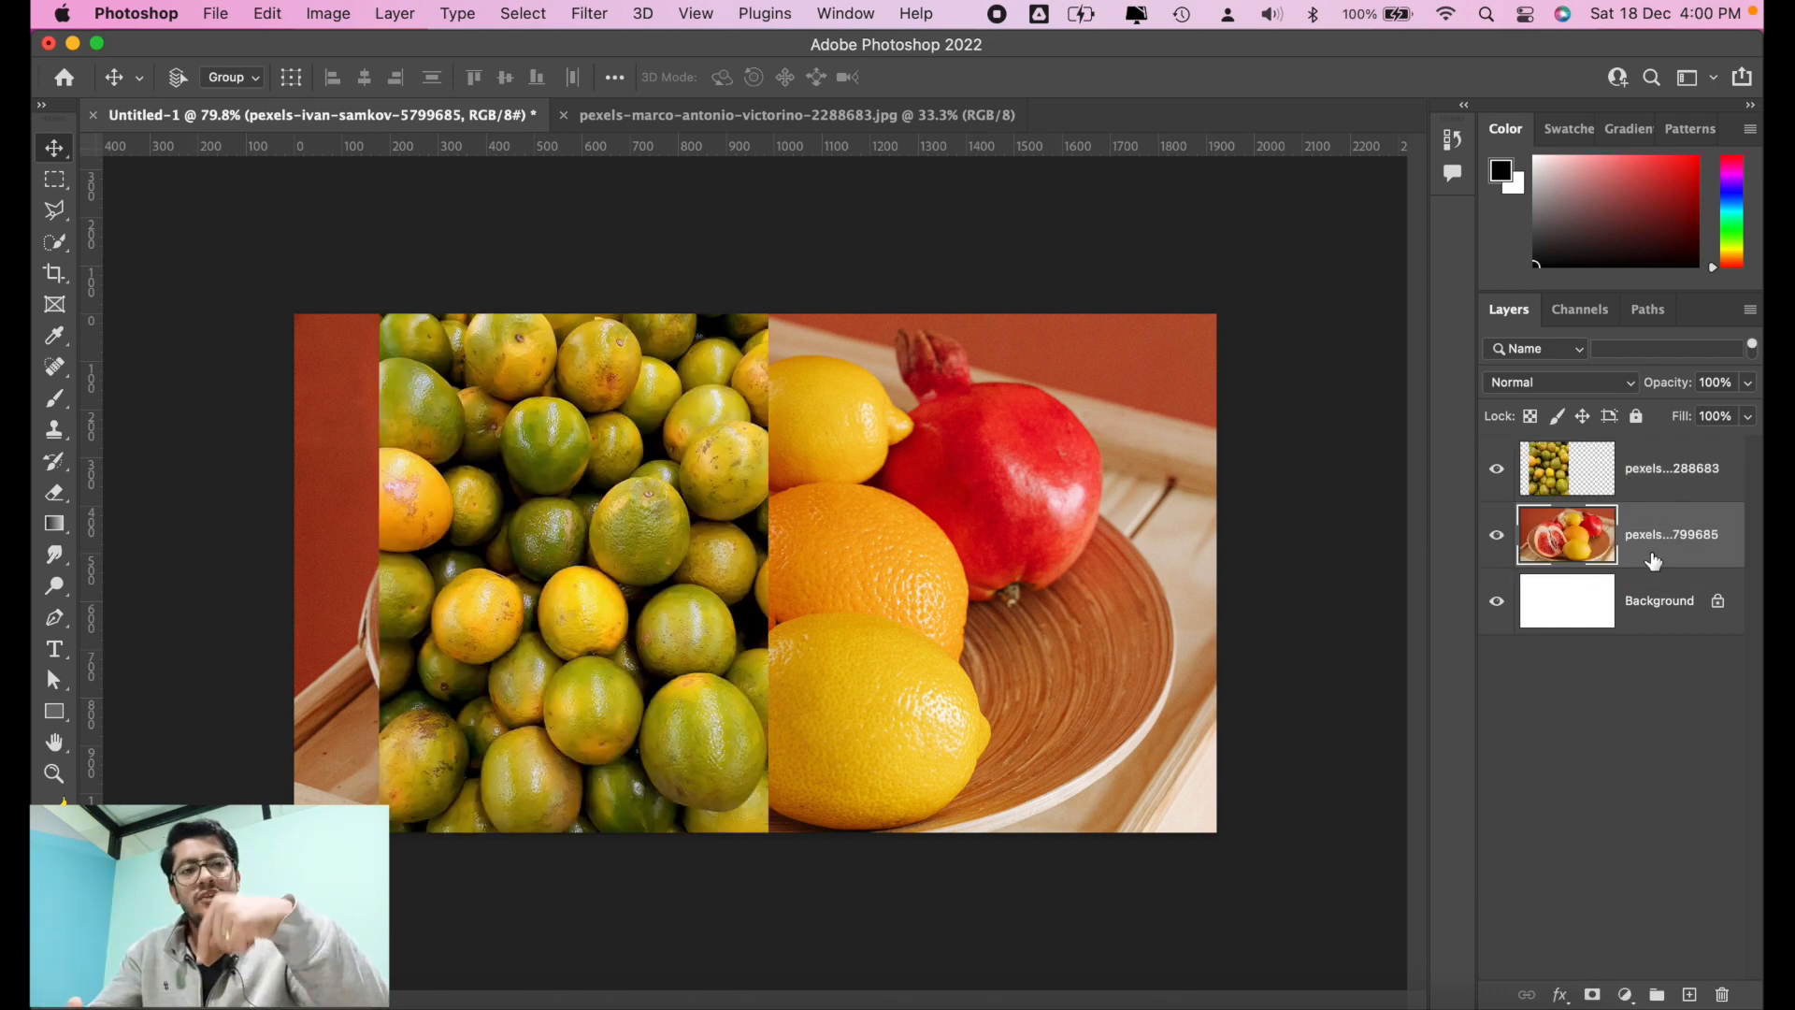
Step: Select the oranges layer, switch to Safari, and download the Pexels photo of the fig and grape bowl
{"action": "left_click", "coordinate": [1674, 473]}
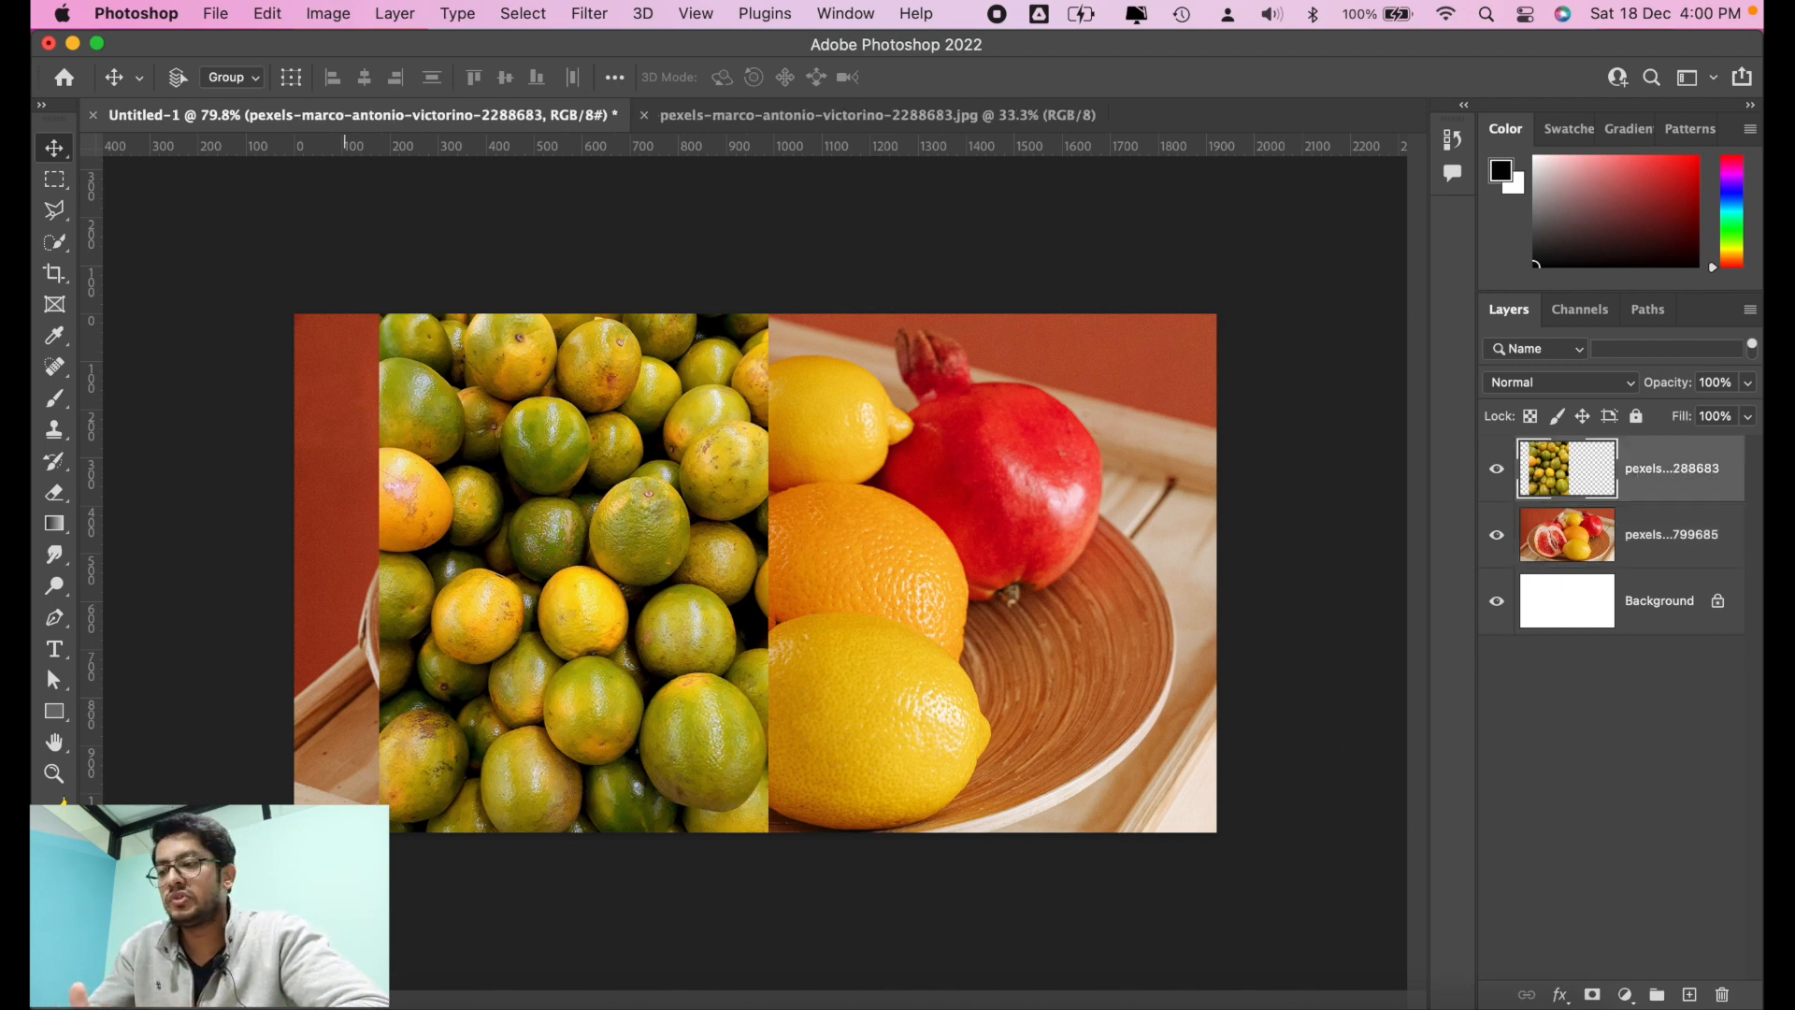
{"action": "key", "text": "super+Tab"}
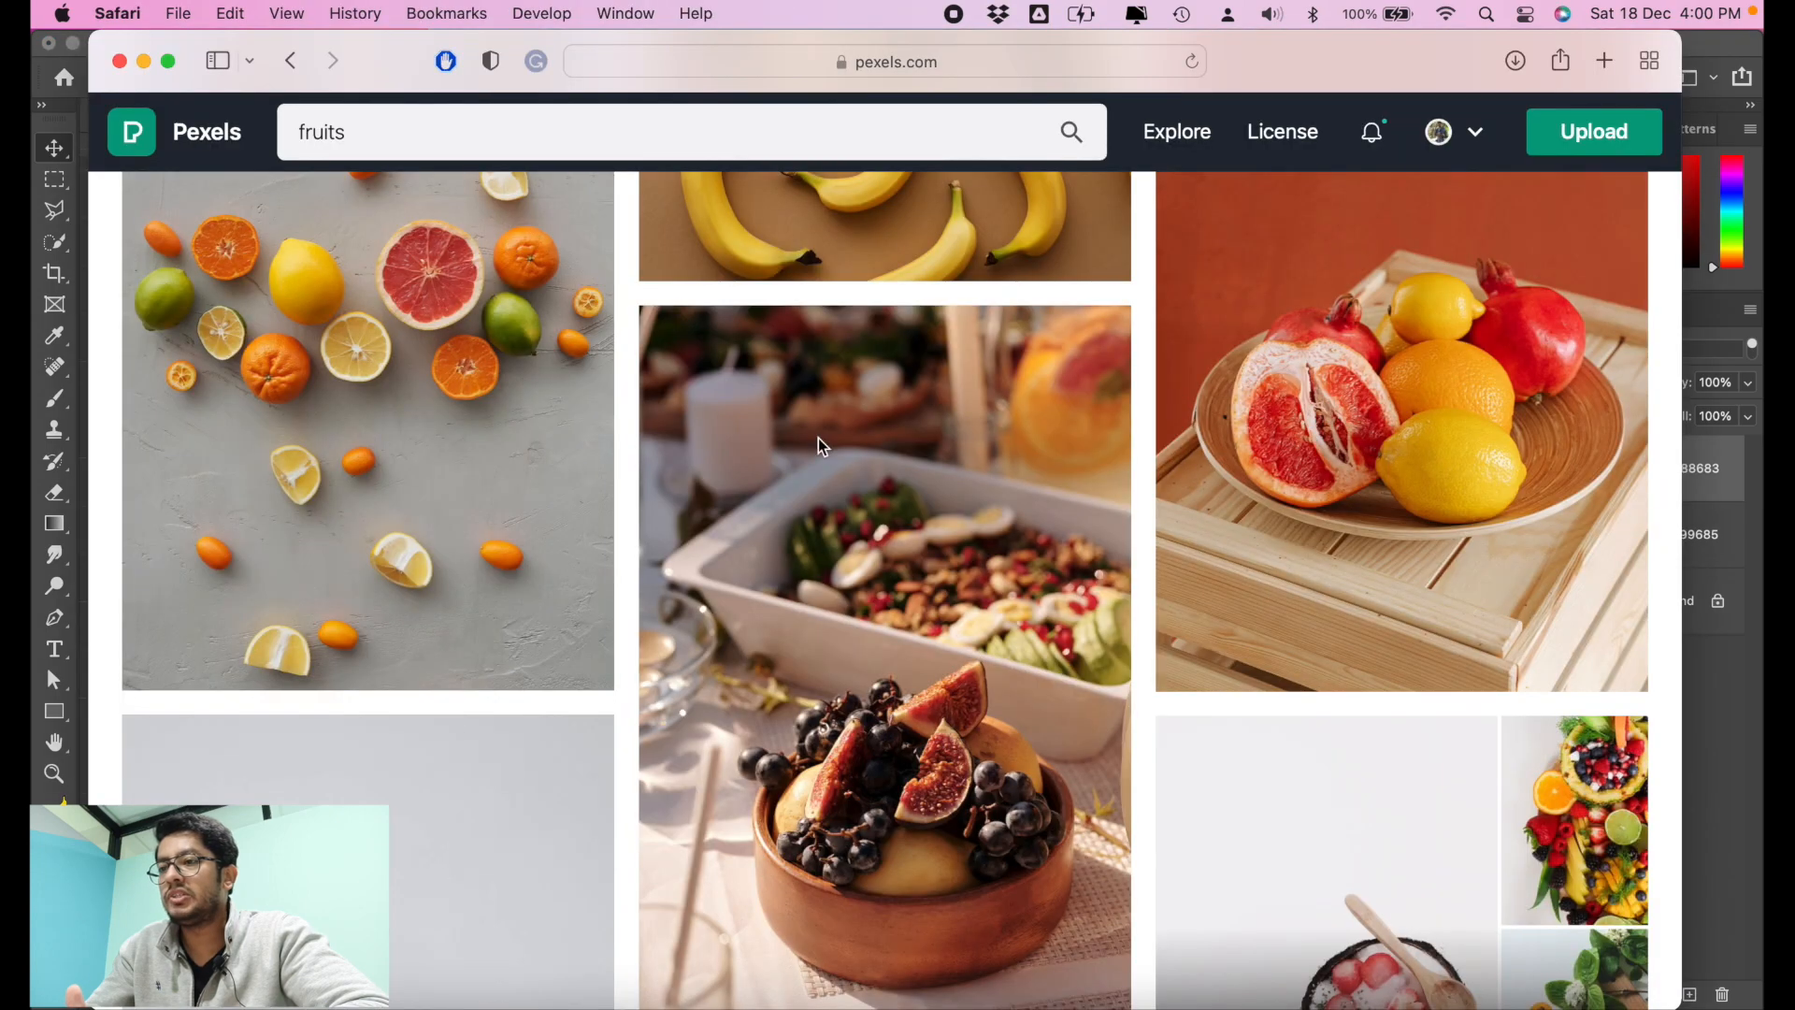
{"action": "scroll", "coordinate": [1363, 467], "scroll_direction": "down", "scroll_amount": 5}
{"action": "left_click", "coordinate": [970, 506]}
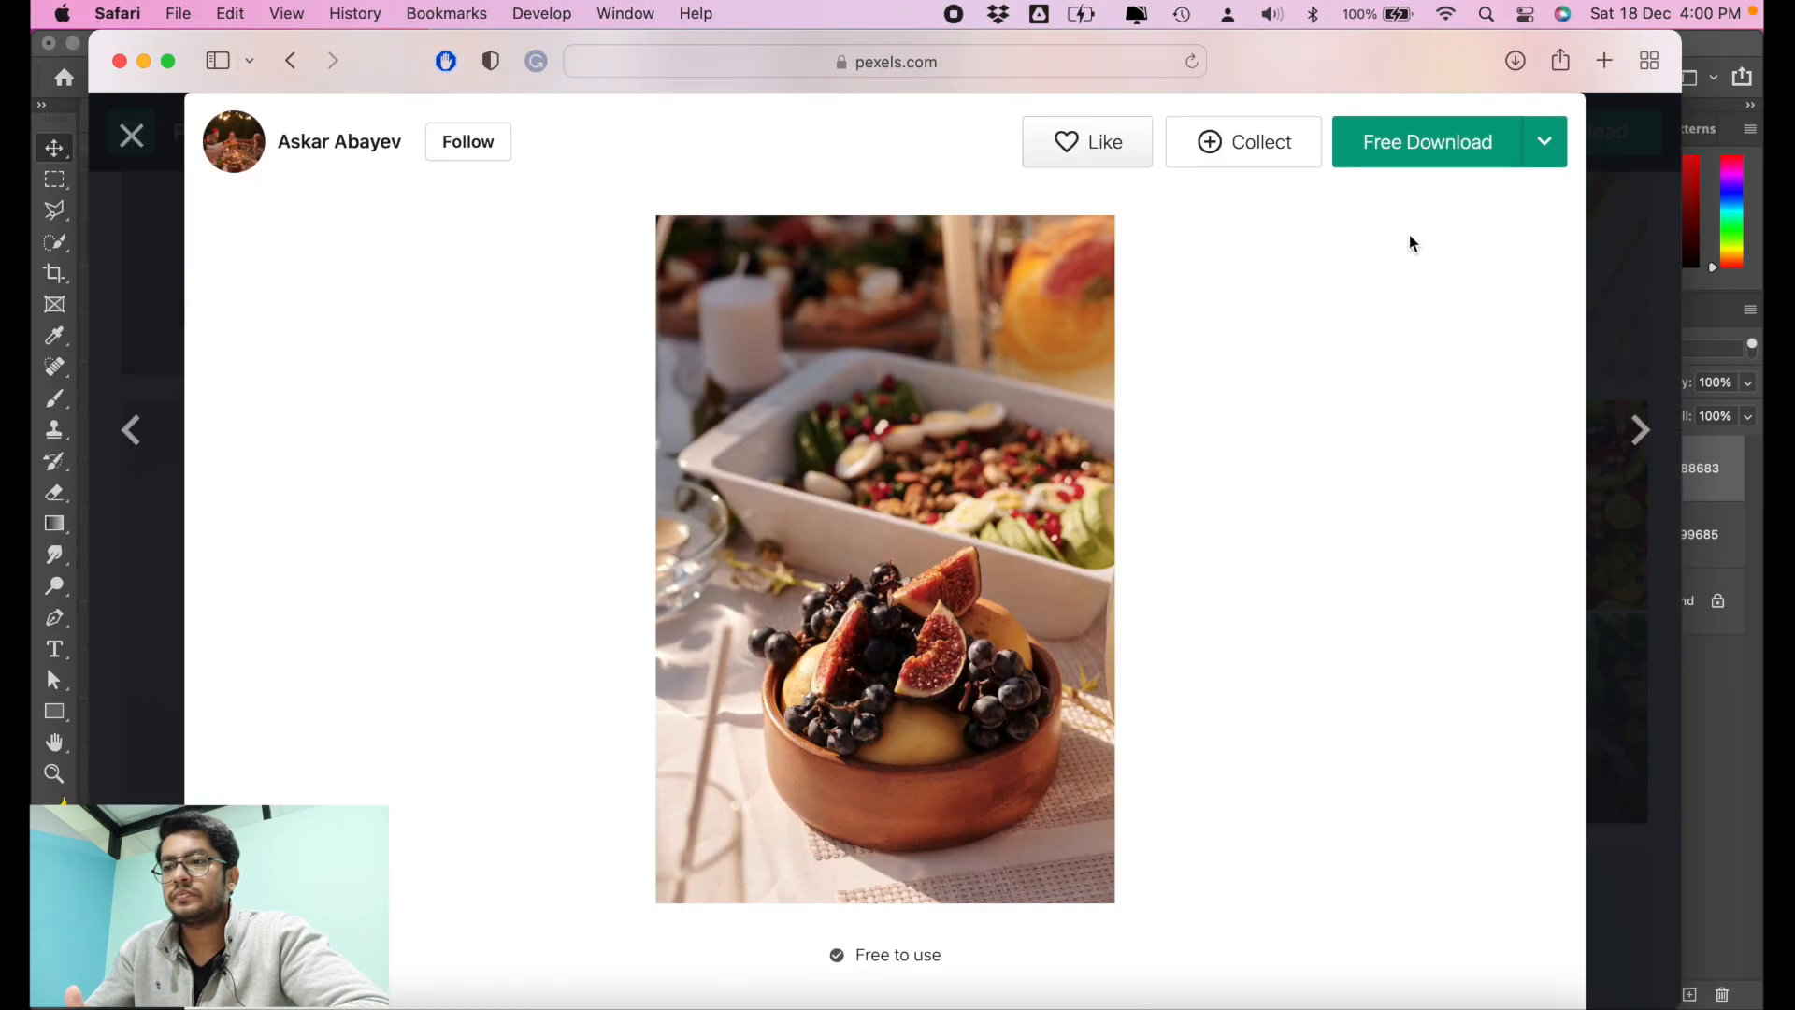
{"action": "left_click", "coordinate": [1475, 155]}
{"action": "left_click", "coordinate": [131, 211]}
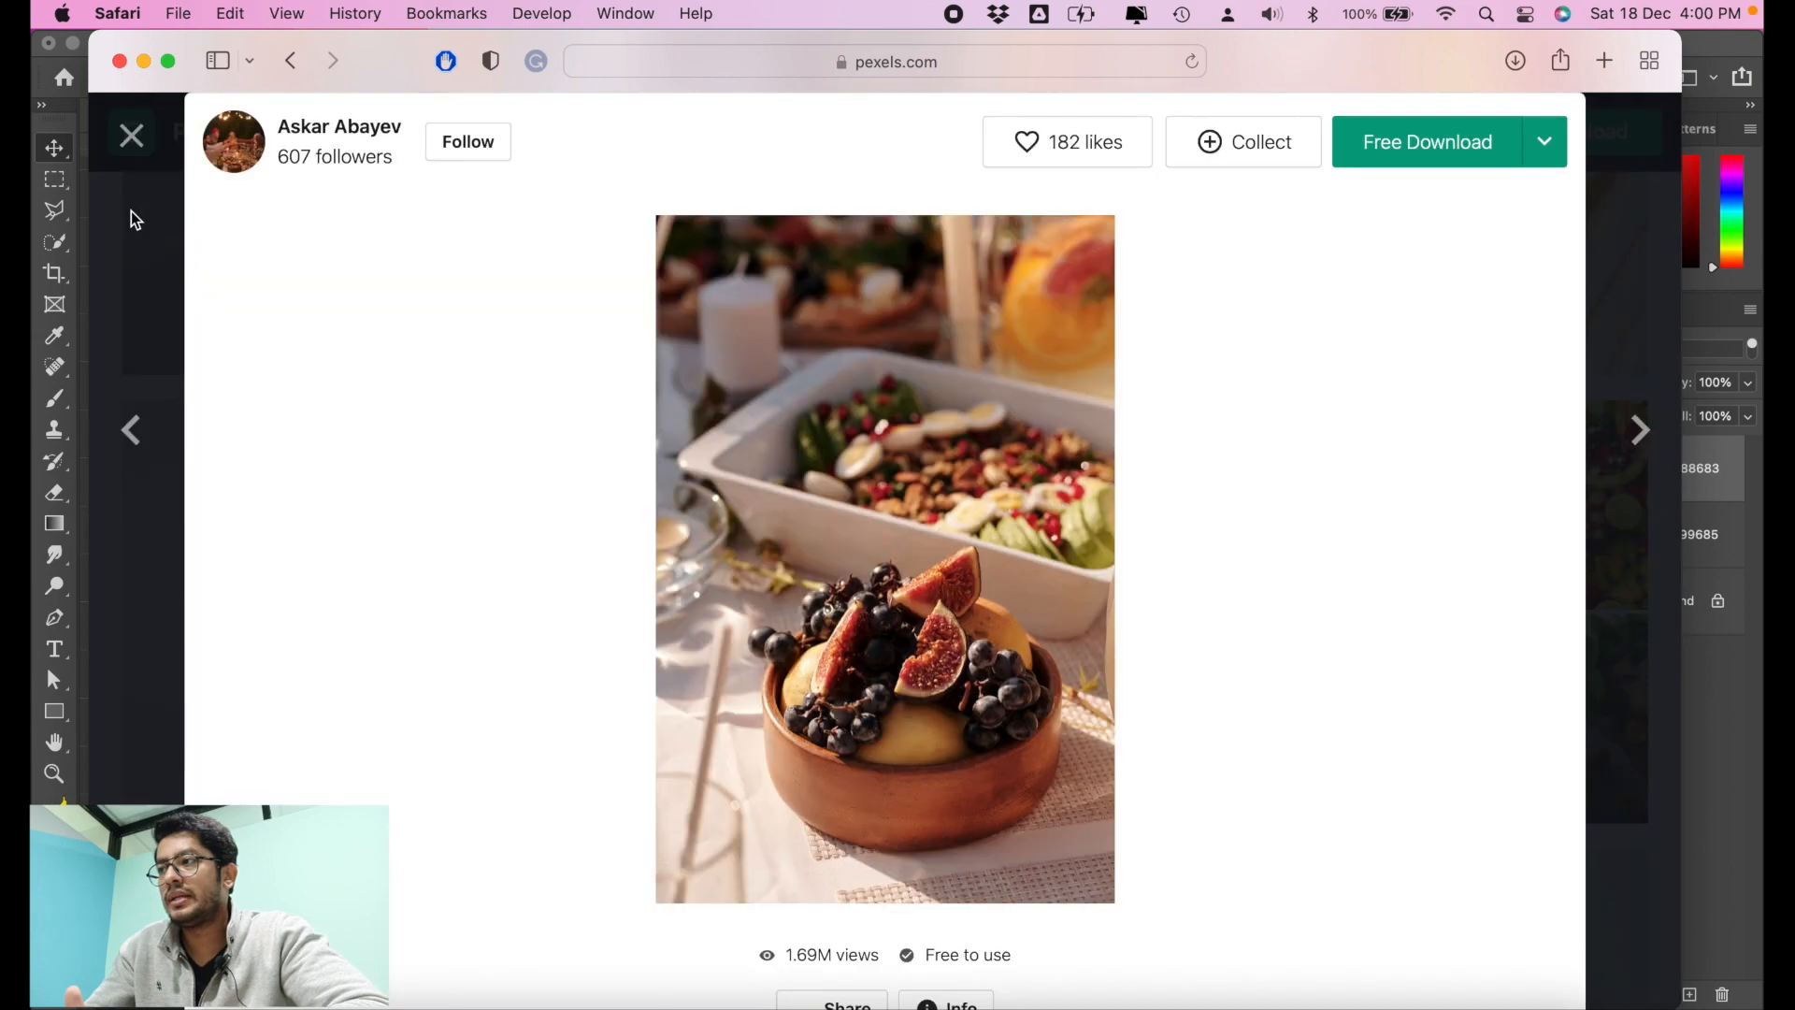
{"action": "left_click", "coordinate": [130, 211]}
Step: Download the Pexels photo of a person in a plaid shirt holding a wooden board of fruit and cheese
{"action": "scroll", "coordinate": [596, 436], "scroll_direction": "down", "scroll_amount": 5}
{"action": "left_click", "coordinate": [940, 428]}
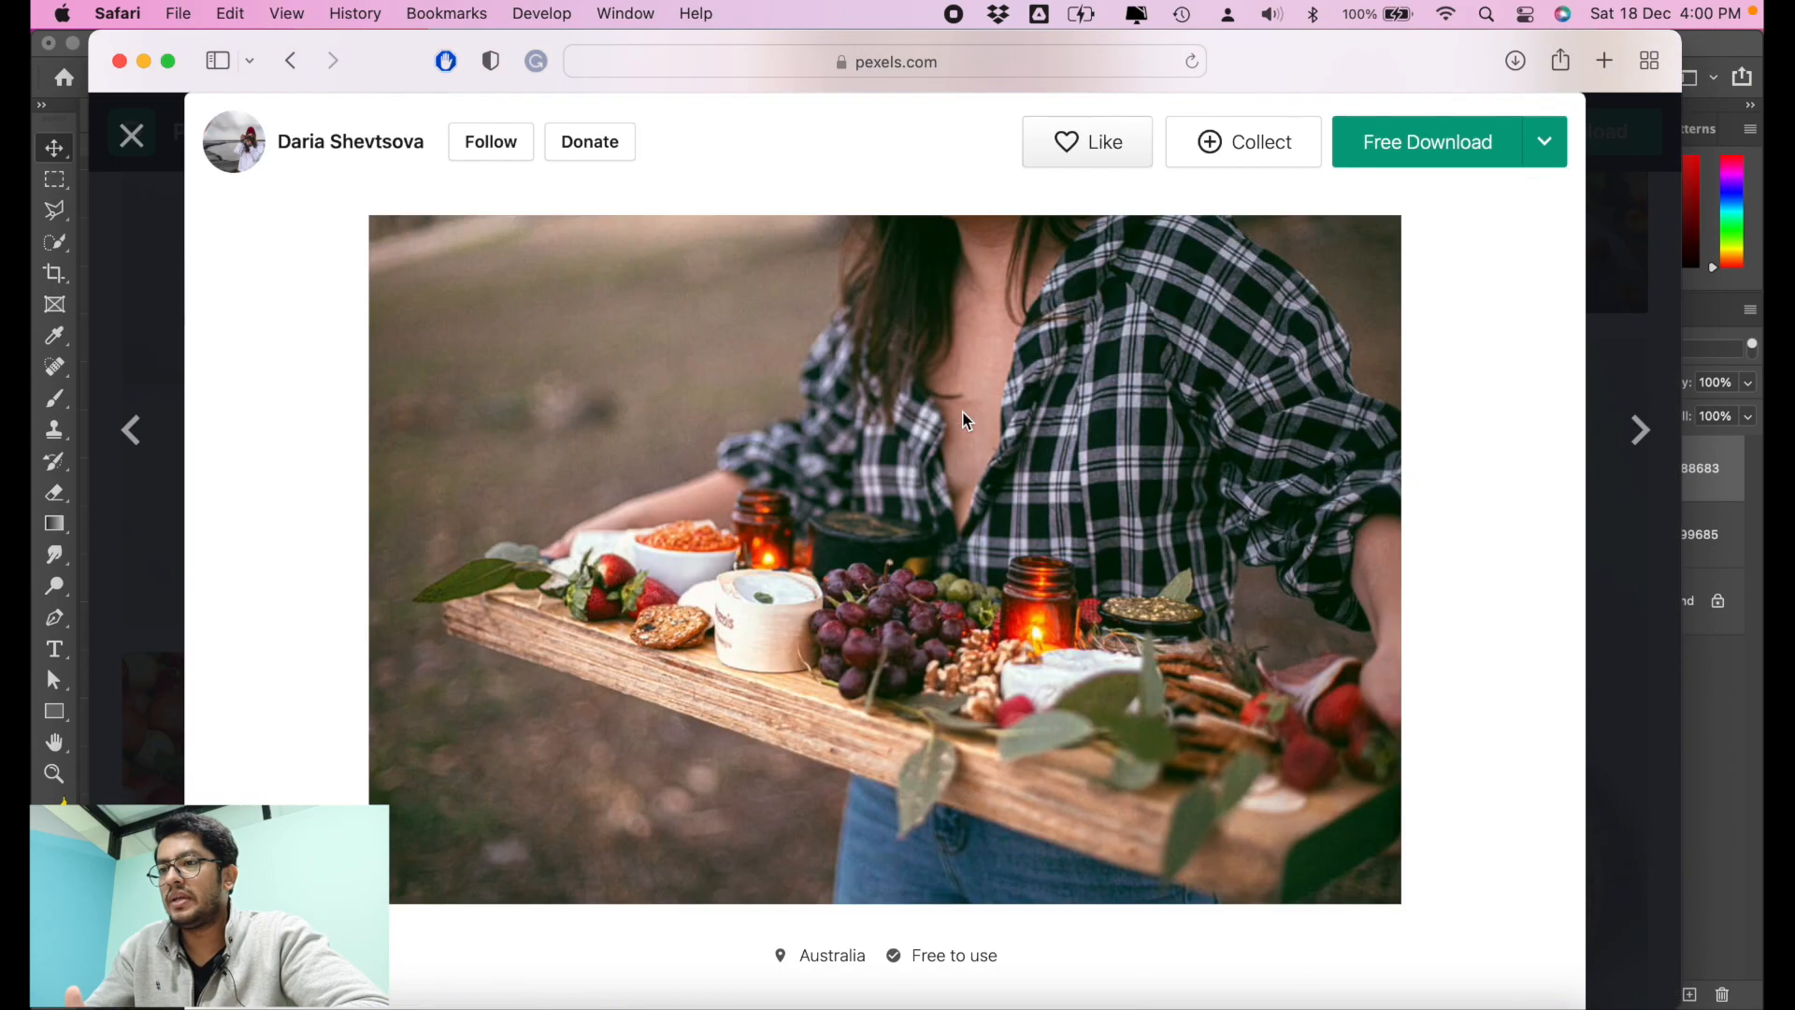
{"action": "left_click", "coordinate": [1466, 150]}
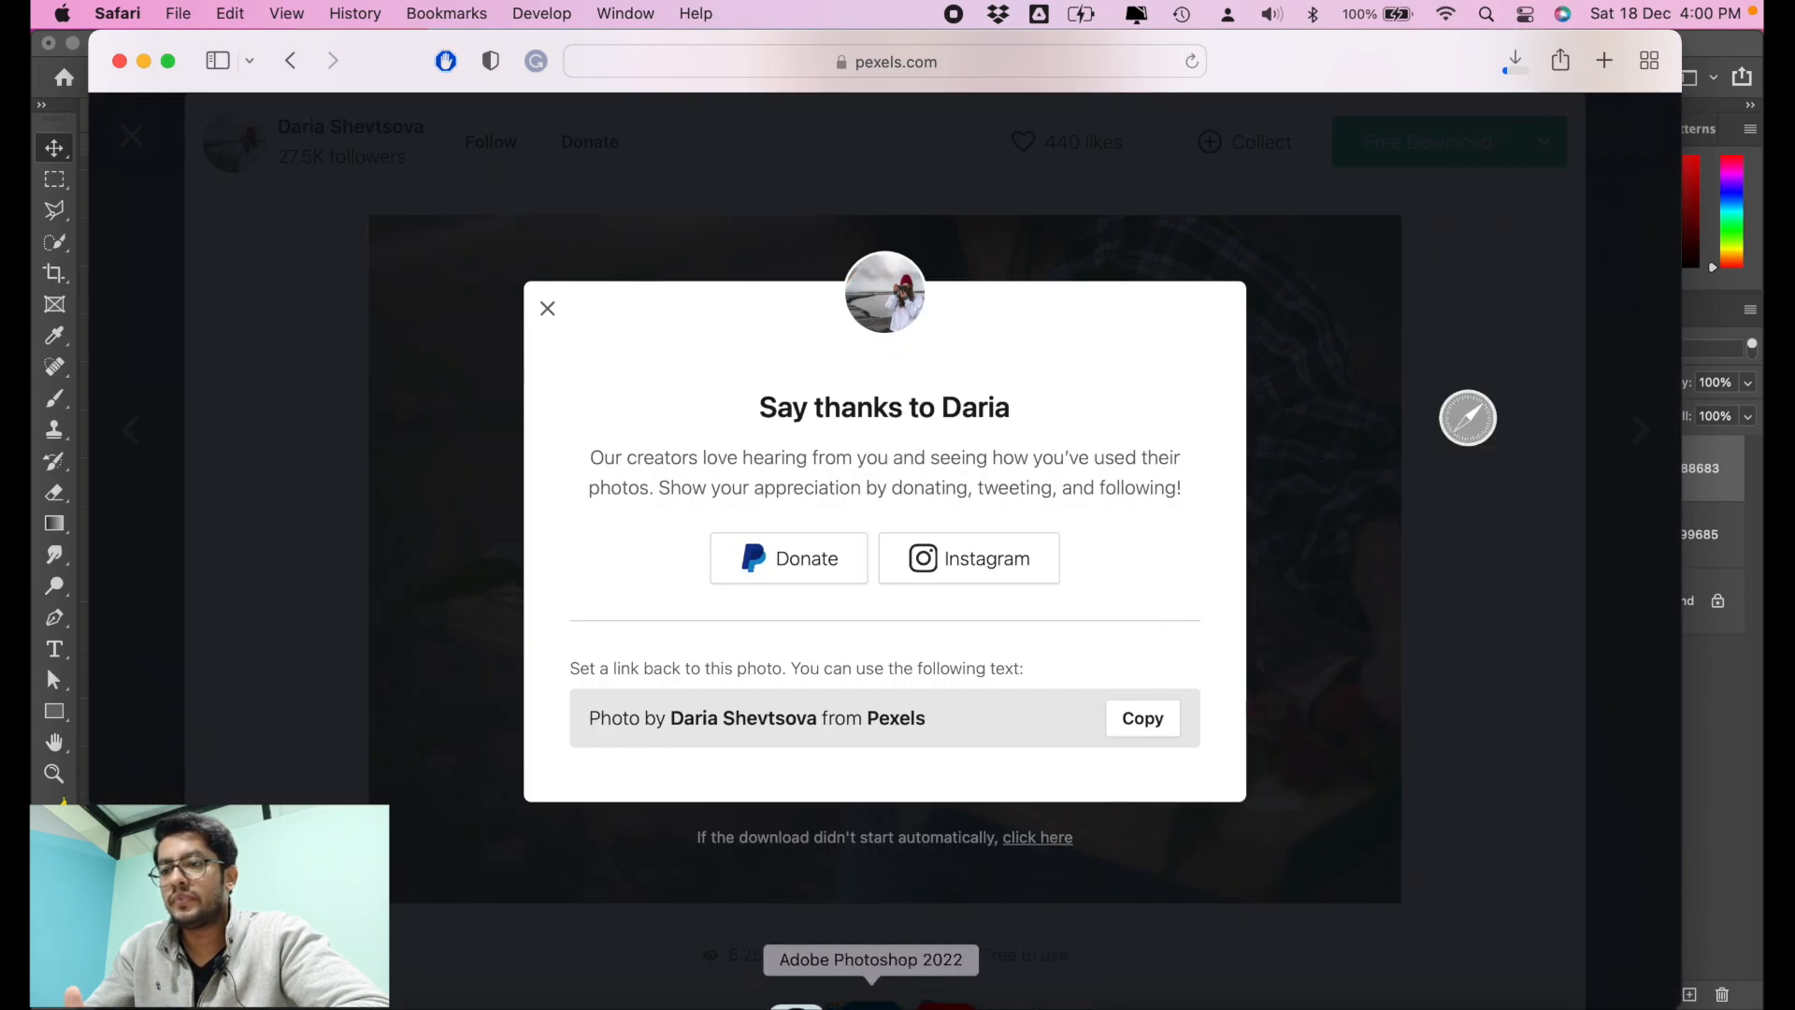
Step: Switch back to Photoshop and place the downloaded fig and grape bowl photo as a new layer above the oranges
{"action": "left_click", "coordinate": [874, 1000]}
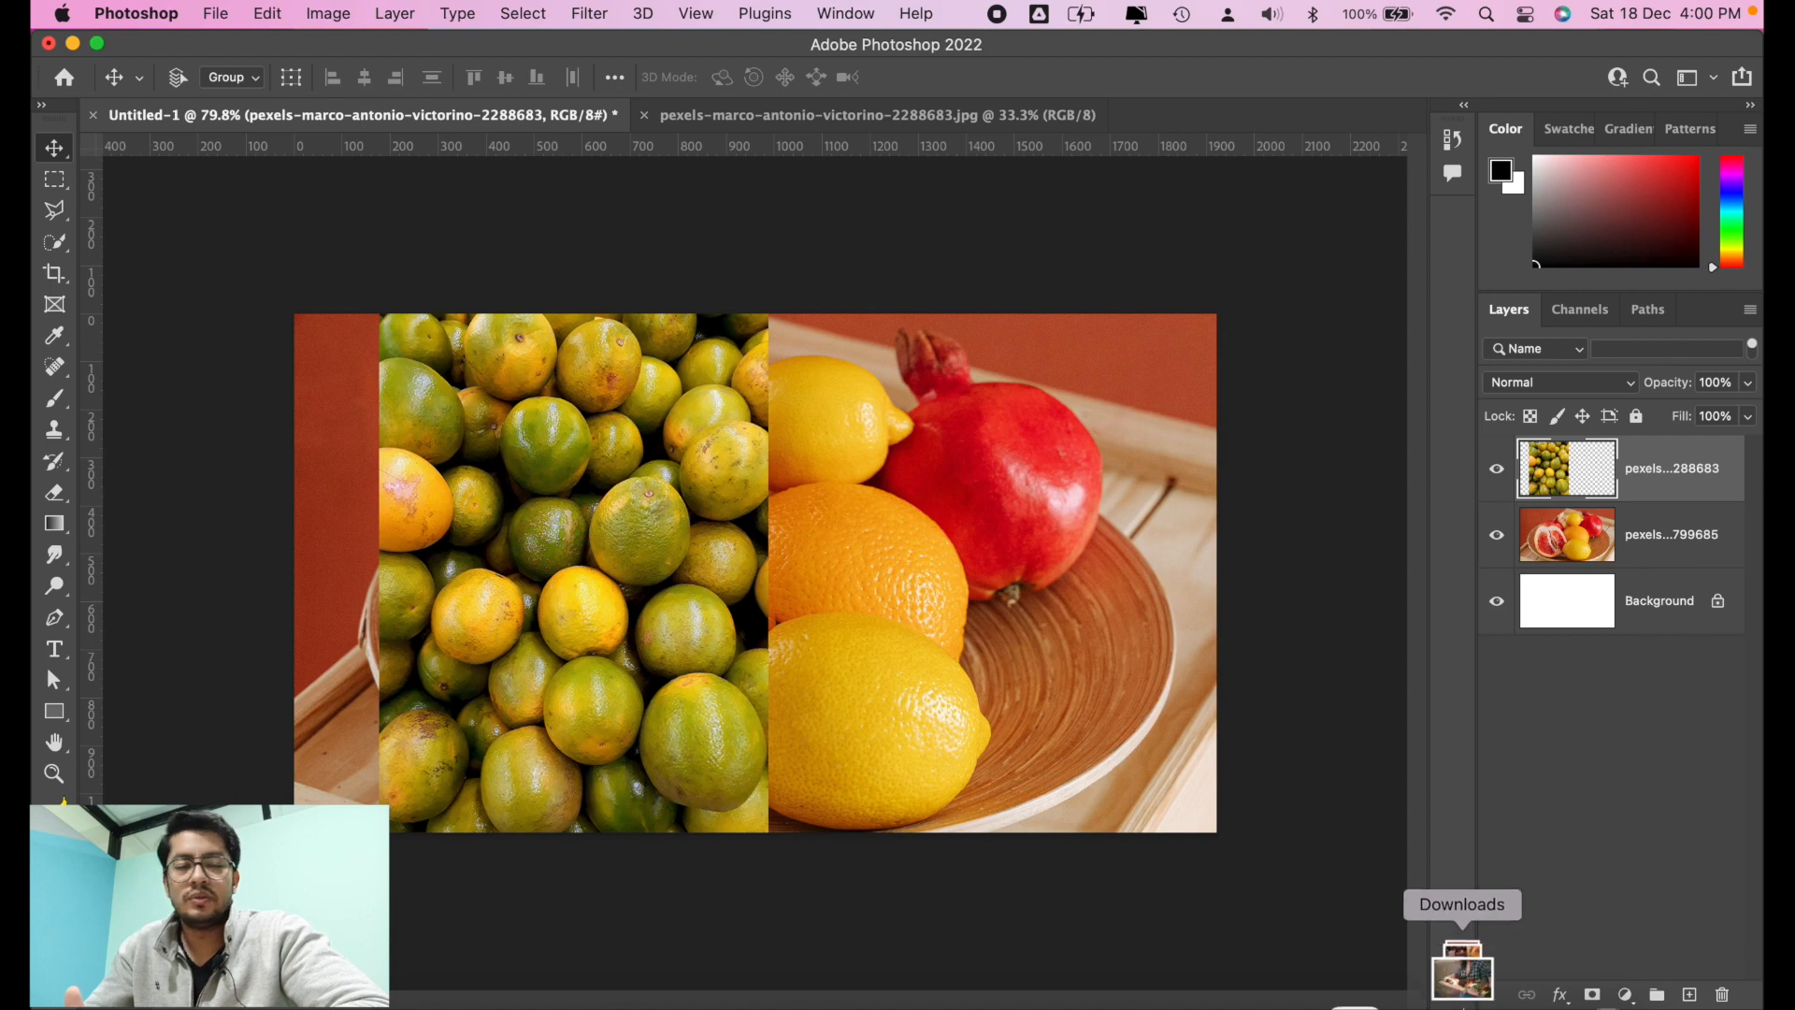
{"action": "left_click", "coordinate": [1459, 998]}
{"action": "left_click_drag", "start_coordinate": [1489, 871], "coordinate": [835, 617]}
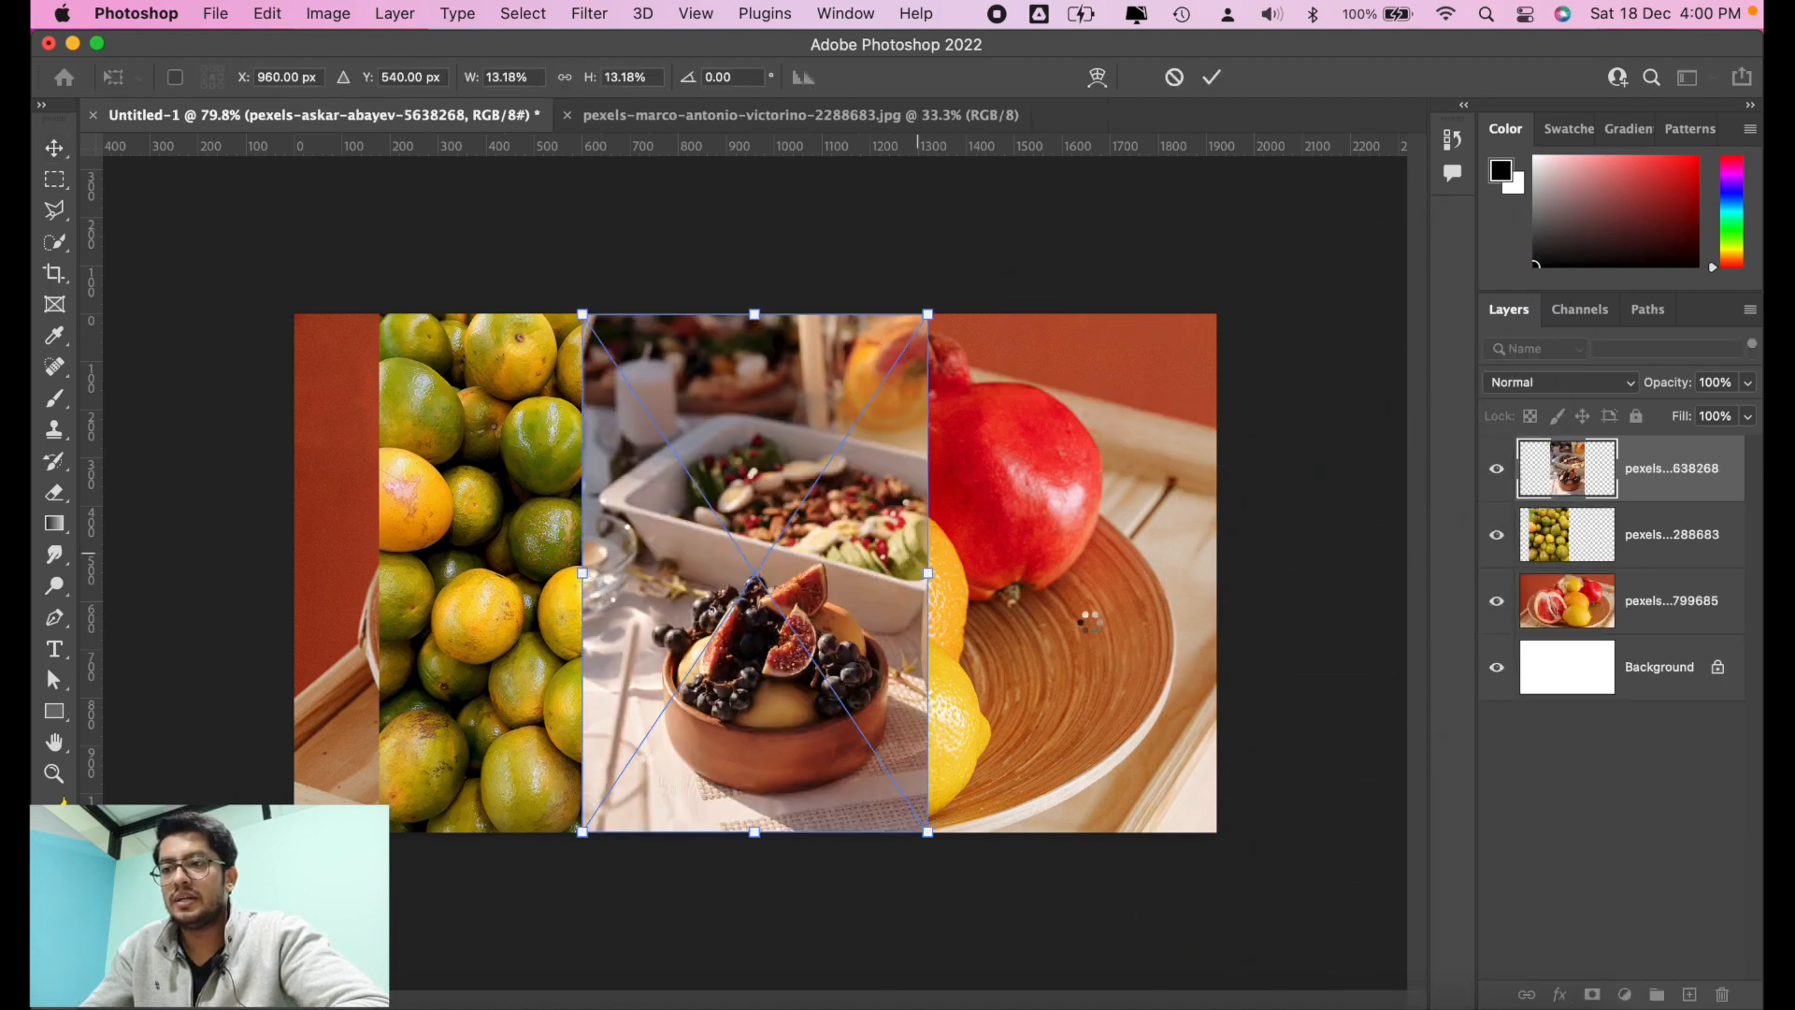
{"action": "key", "text": "Return"}
Step: Place the downloaded fruit board photo as a new layer above the fig bowl, and select the oranges layer
{"action": "left_click", "coordinate": [1464, 998]}
{"action": "left_click_drag", "start_coordinate": [1477, 923], "coordinate": [1055, 589]}
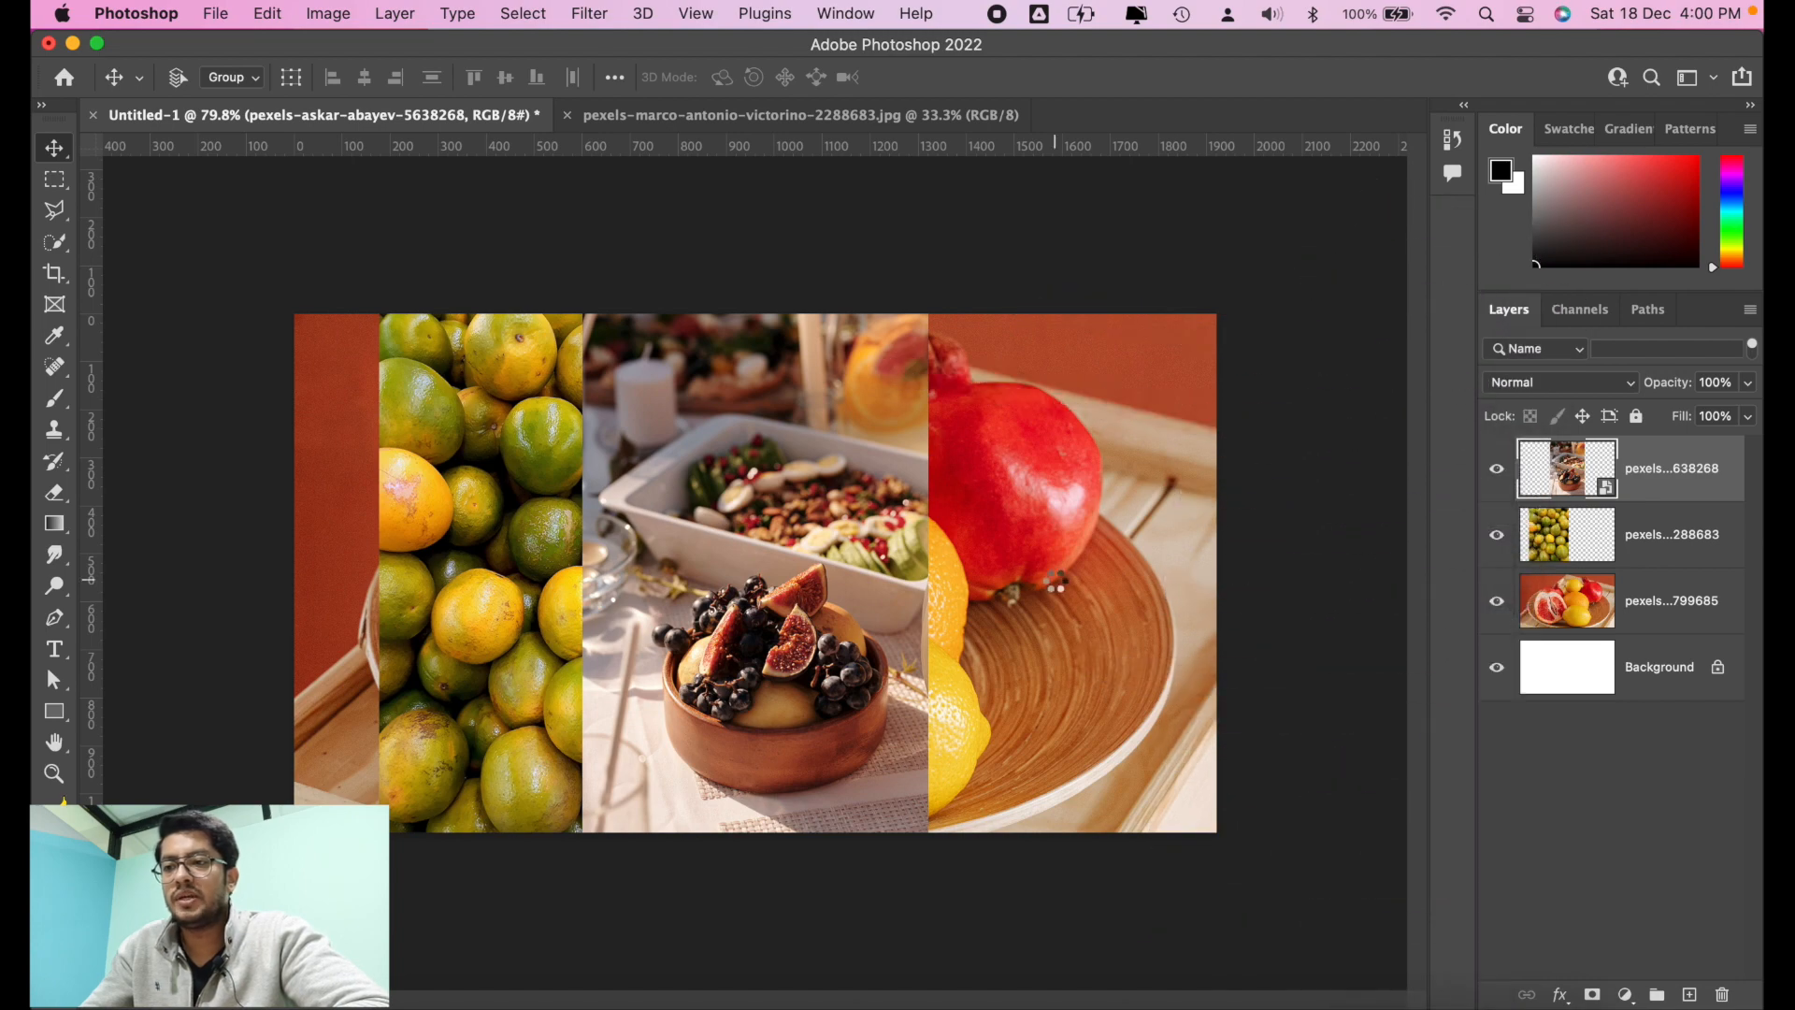
{"action": "key", "text": "Return"}
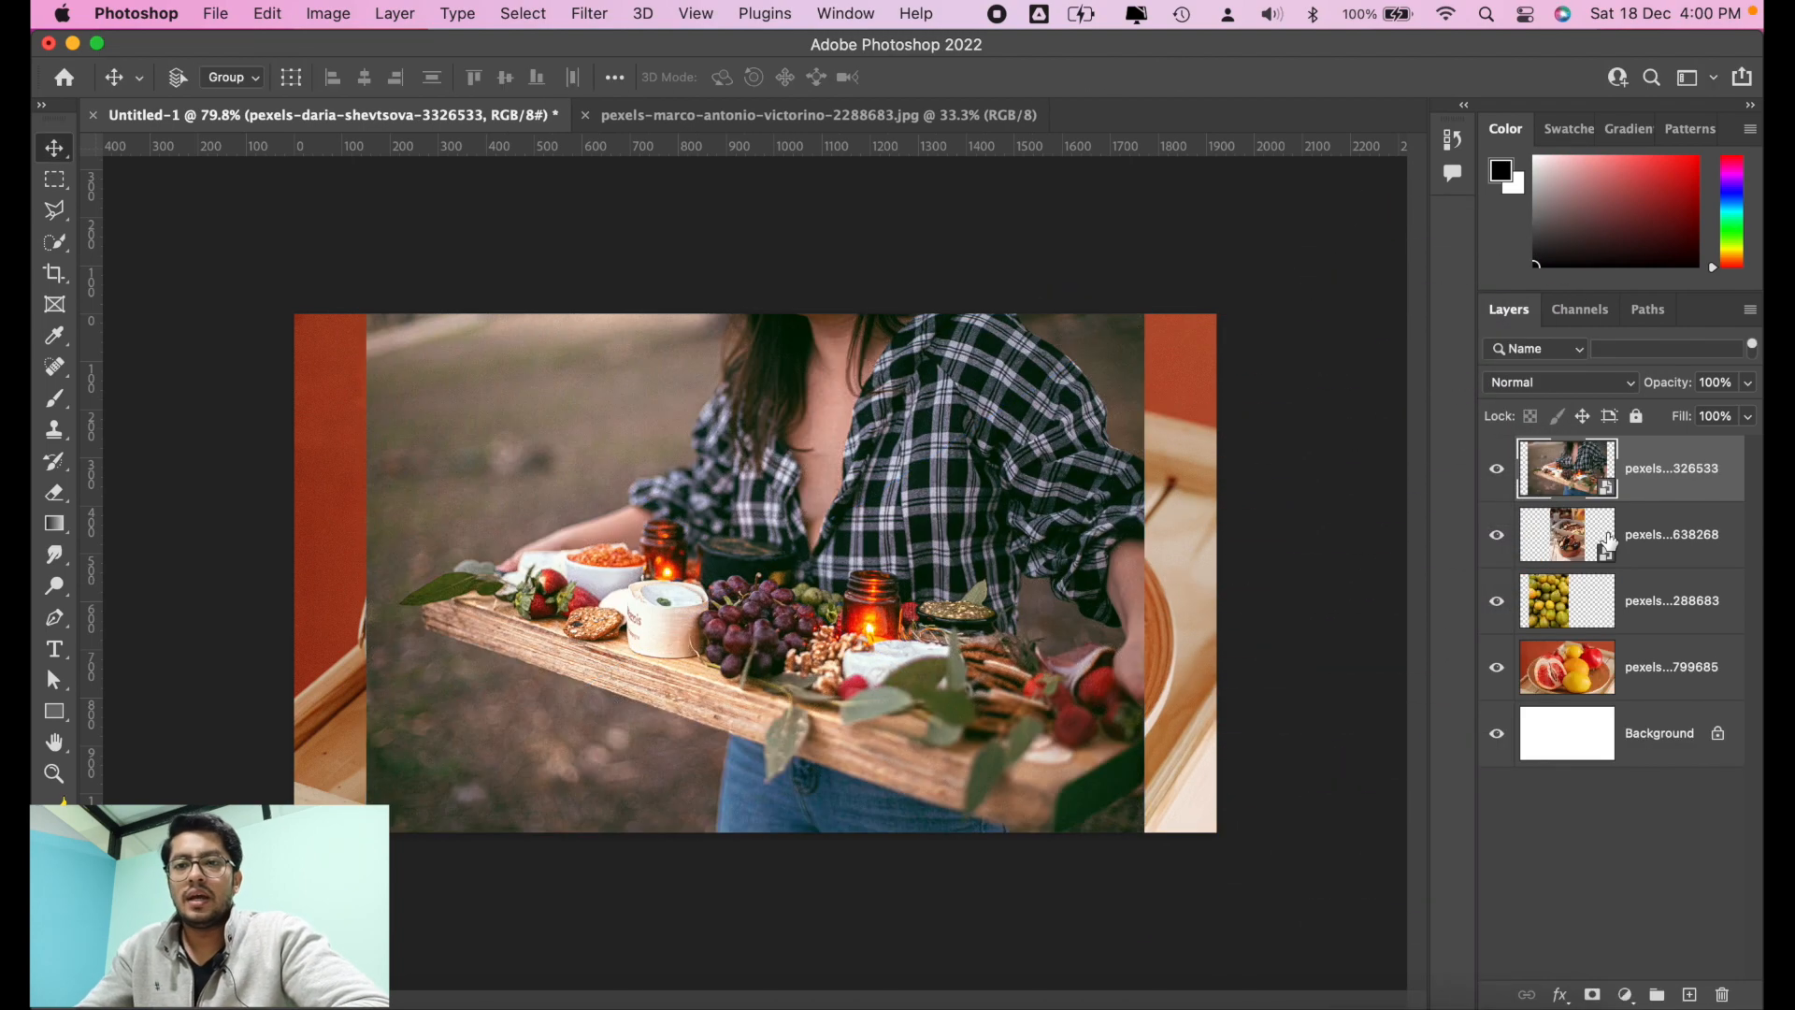
{"action": "left_click", "coordinate": [1662, 608]}
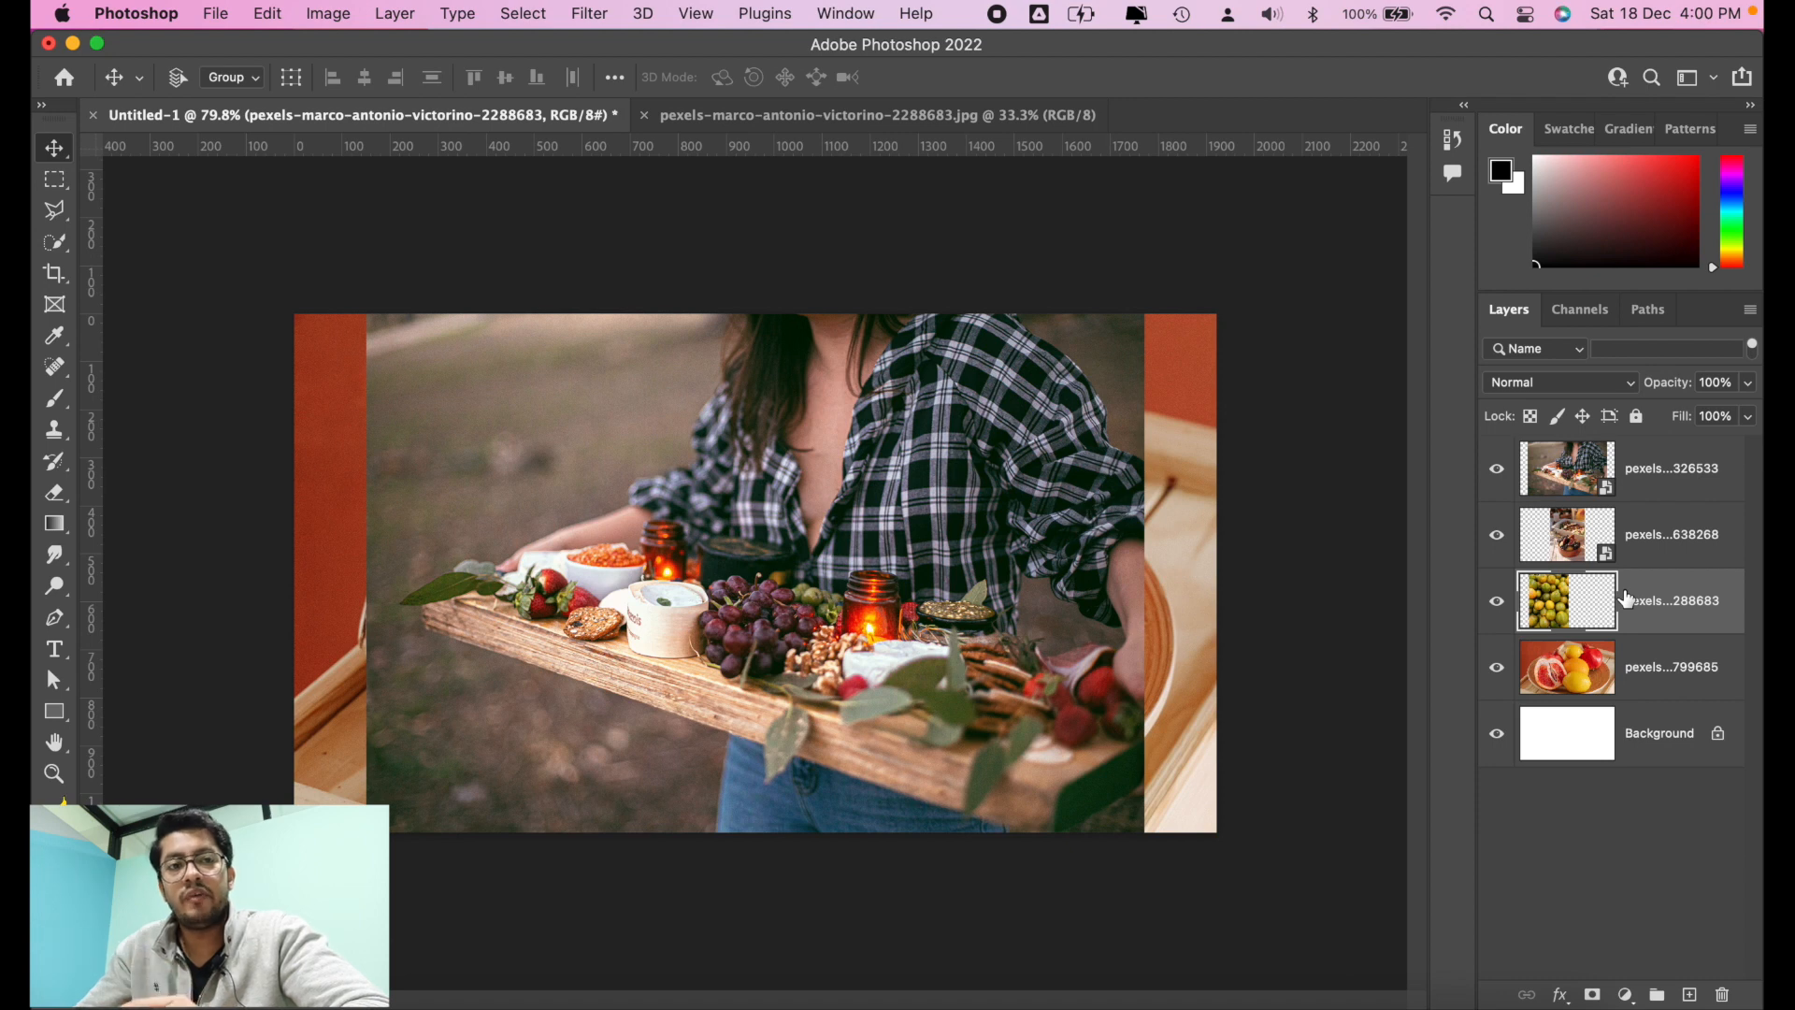
Step: Bring the oranges layer to the top of the stack, send it to just above Background, and bring it to the top again
{"action": "key", "text": "super+shift+bracketright"}
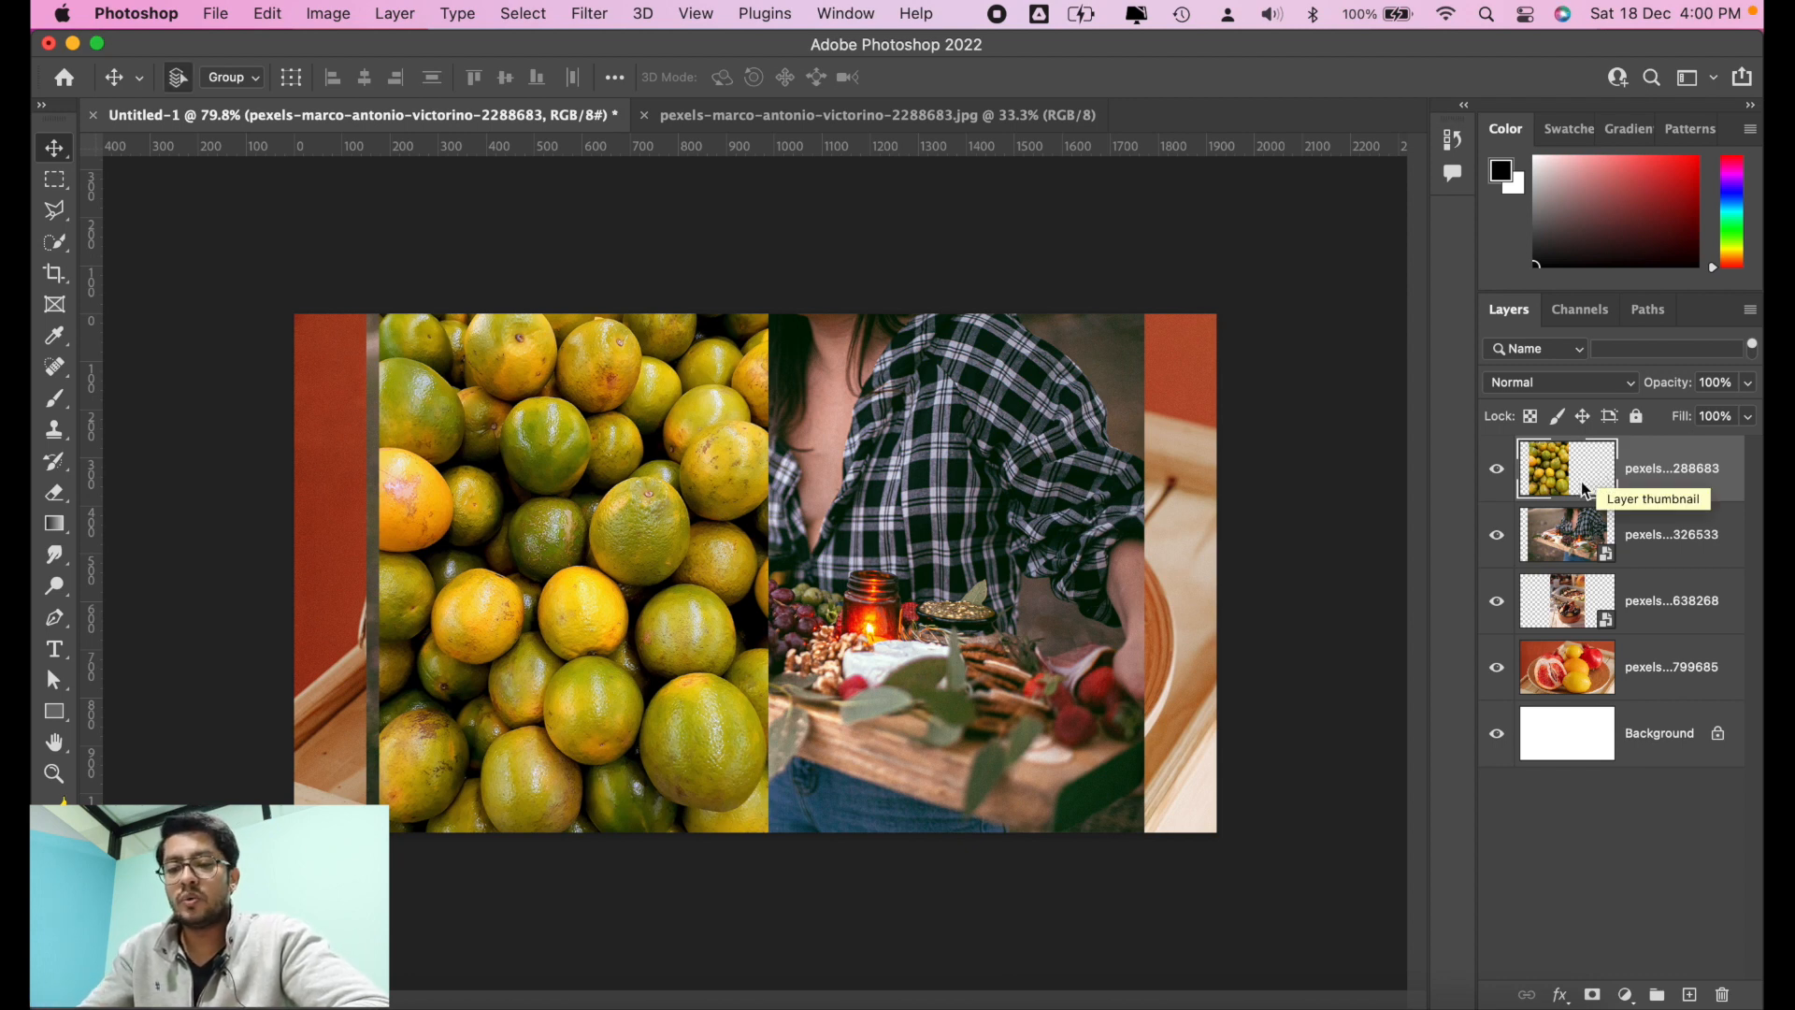
{"action": "key", "text": "super+shift+bracketleft"}
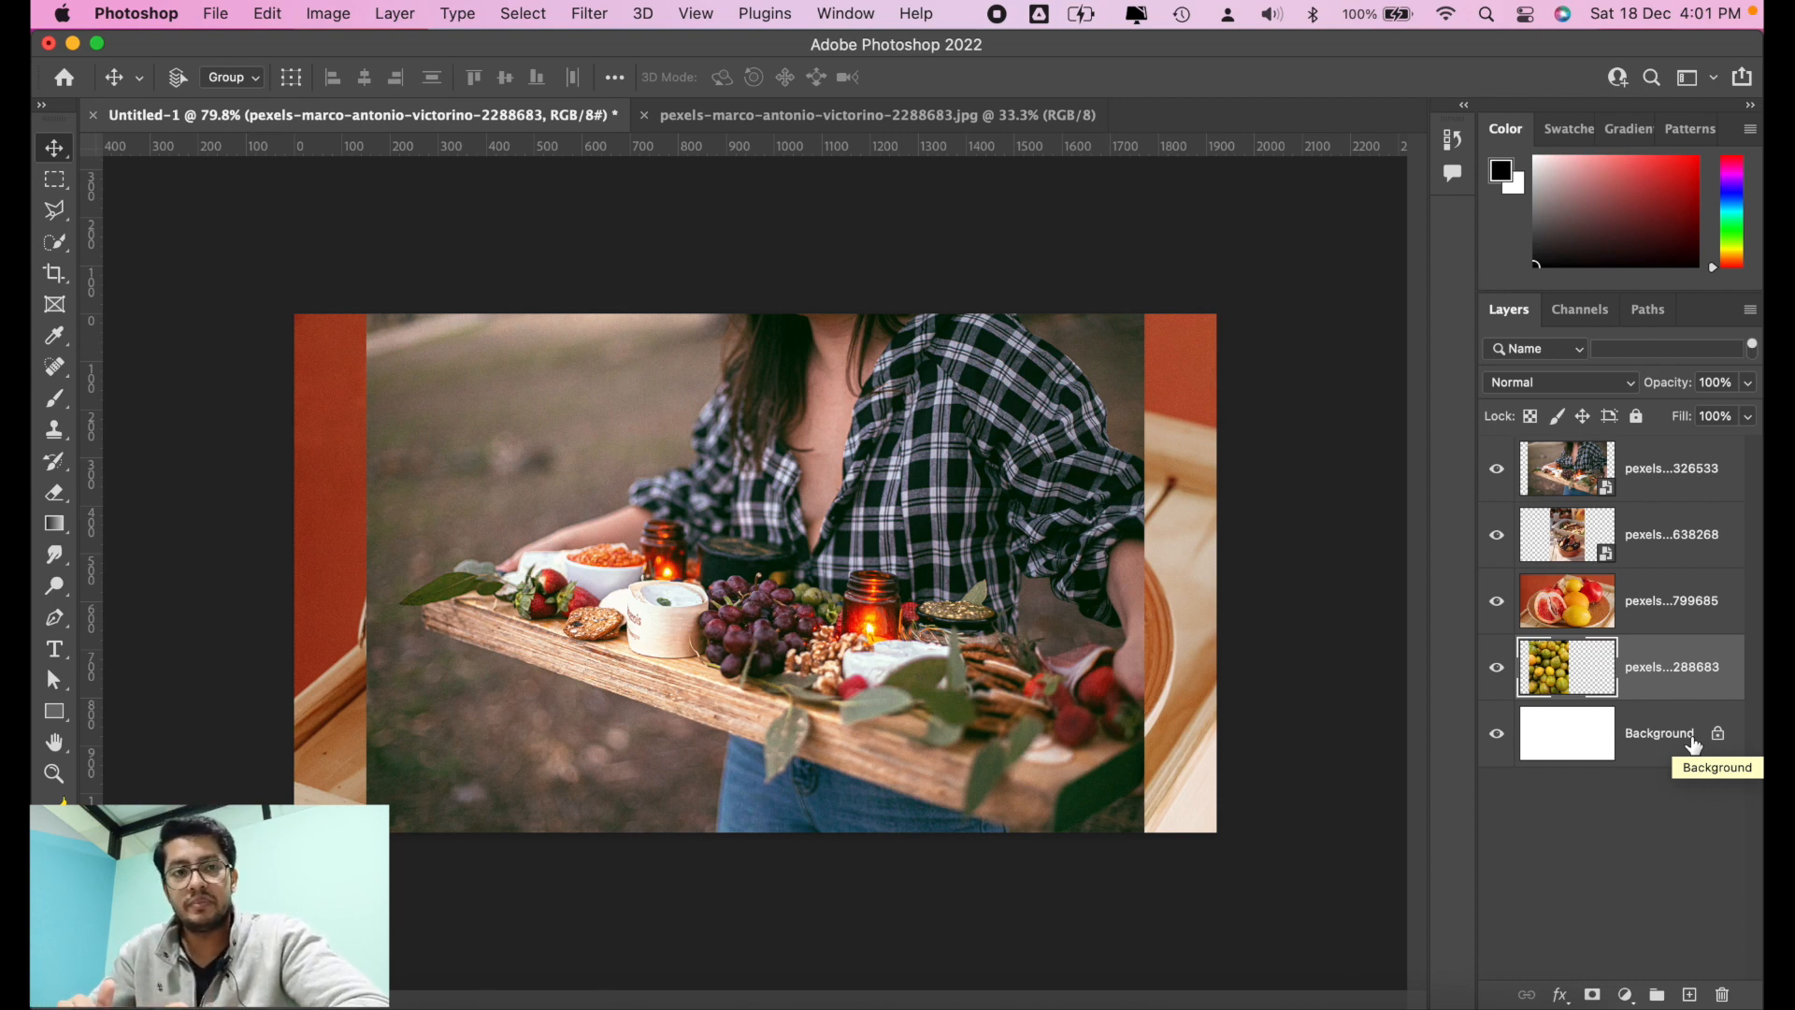
{"action": "key", "text": "super+shift+bracketright"}
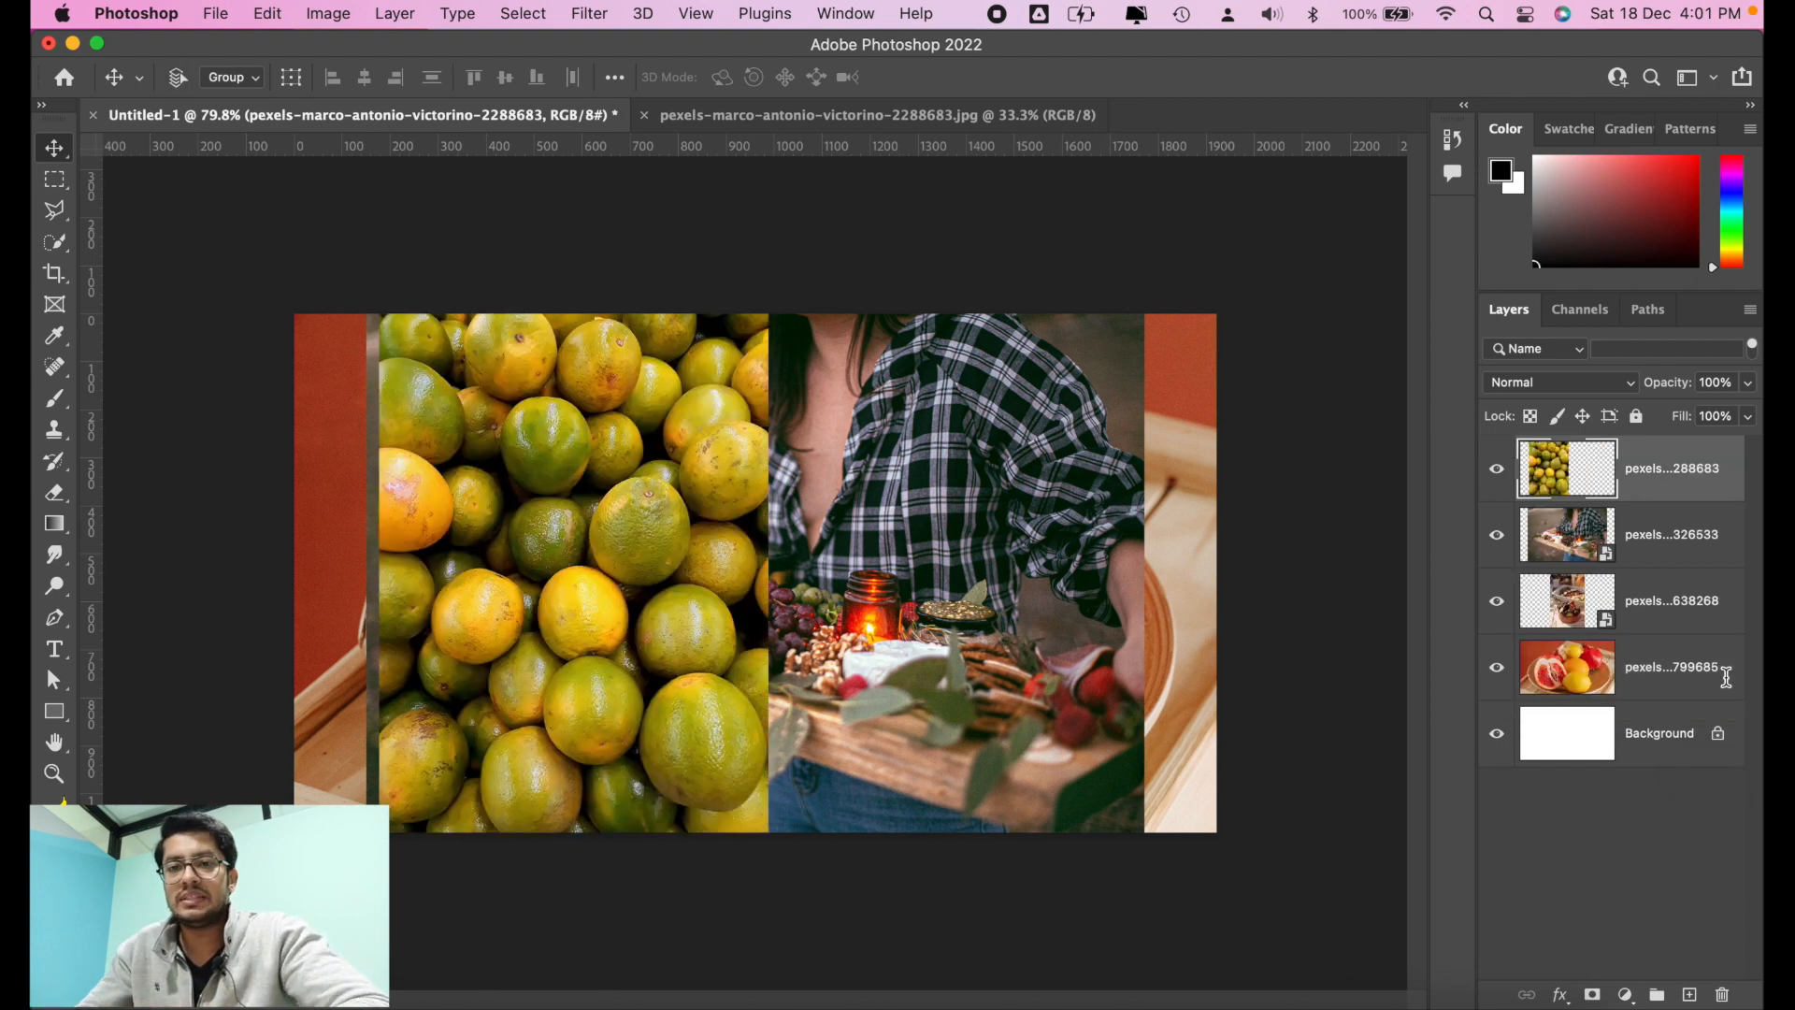
Step: Unlock the Background layer and send the oranges layer to the very bottom of the stack, beneath the white layer
{"action": "left_click", "coordinate": [1725, 730]}
{"action": "left_click", "coordinate": [1675, 475]}
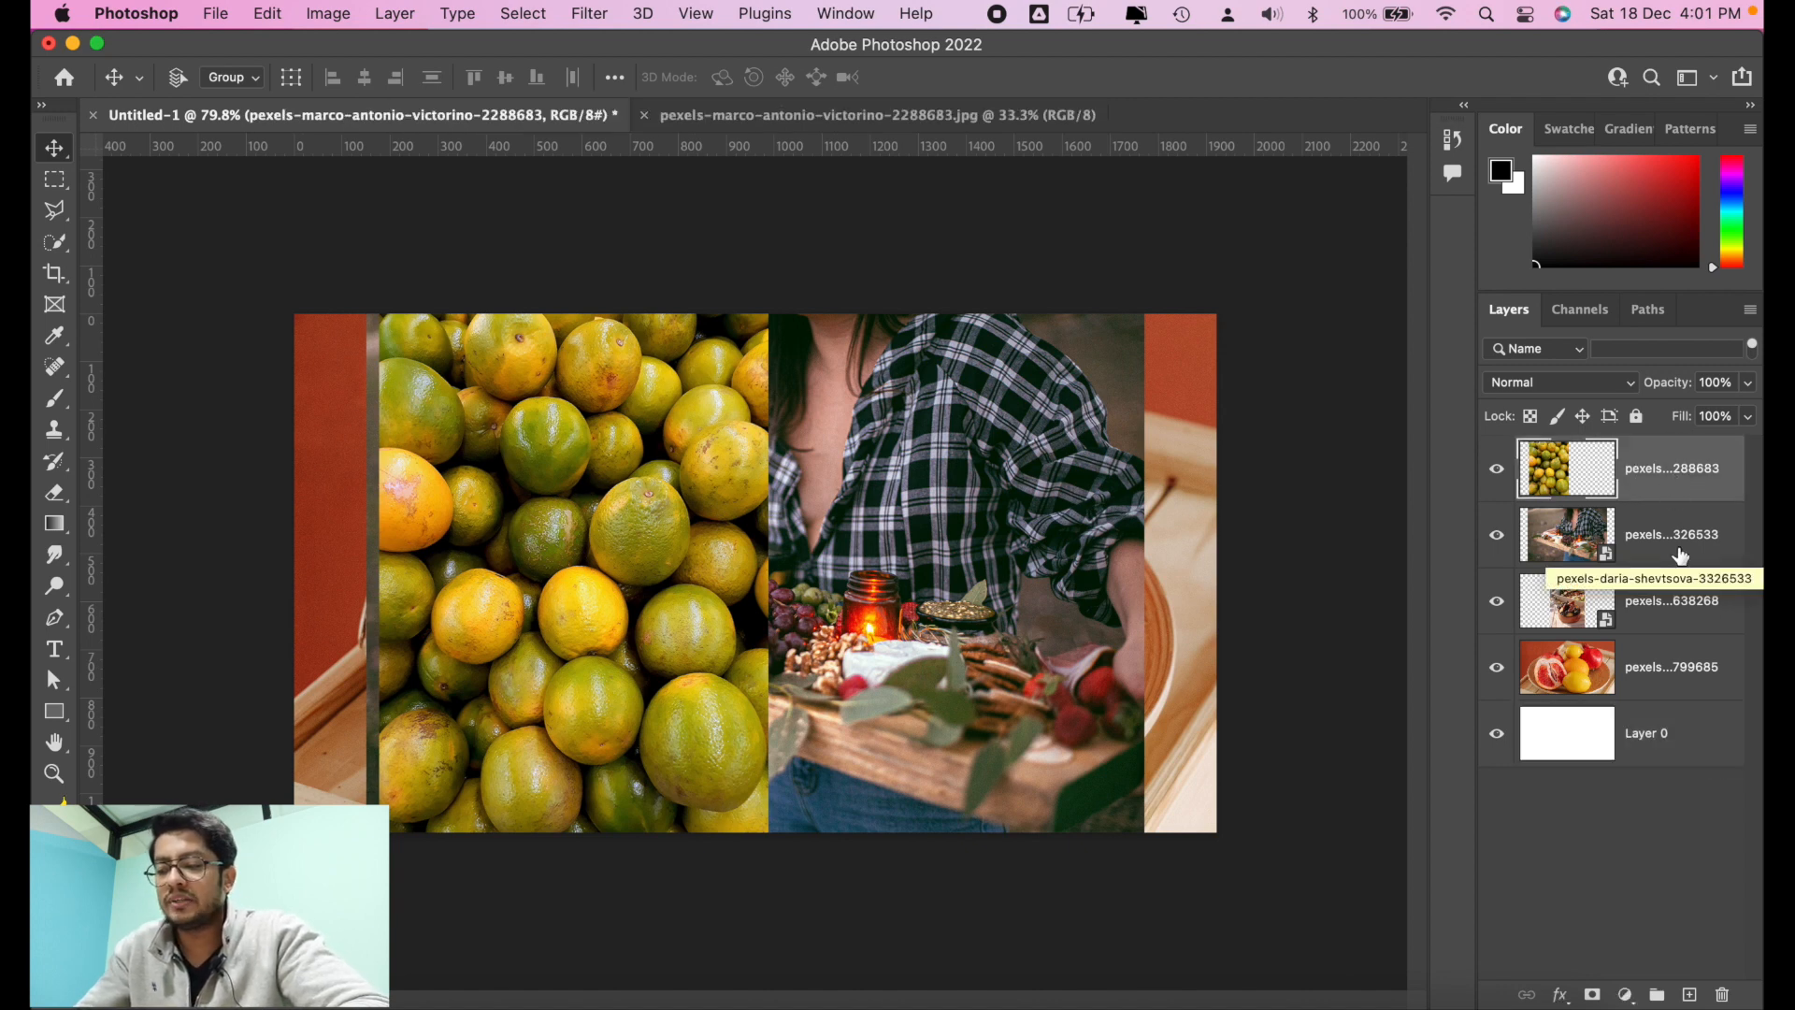
{"action": "key", "text": "super+shift+bracketleft"}
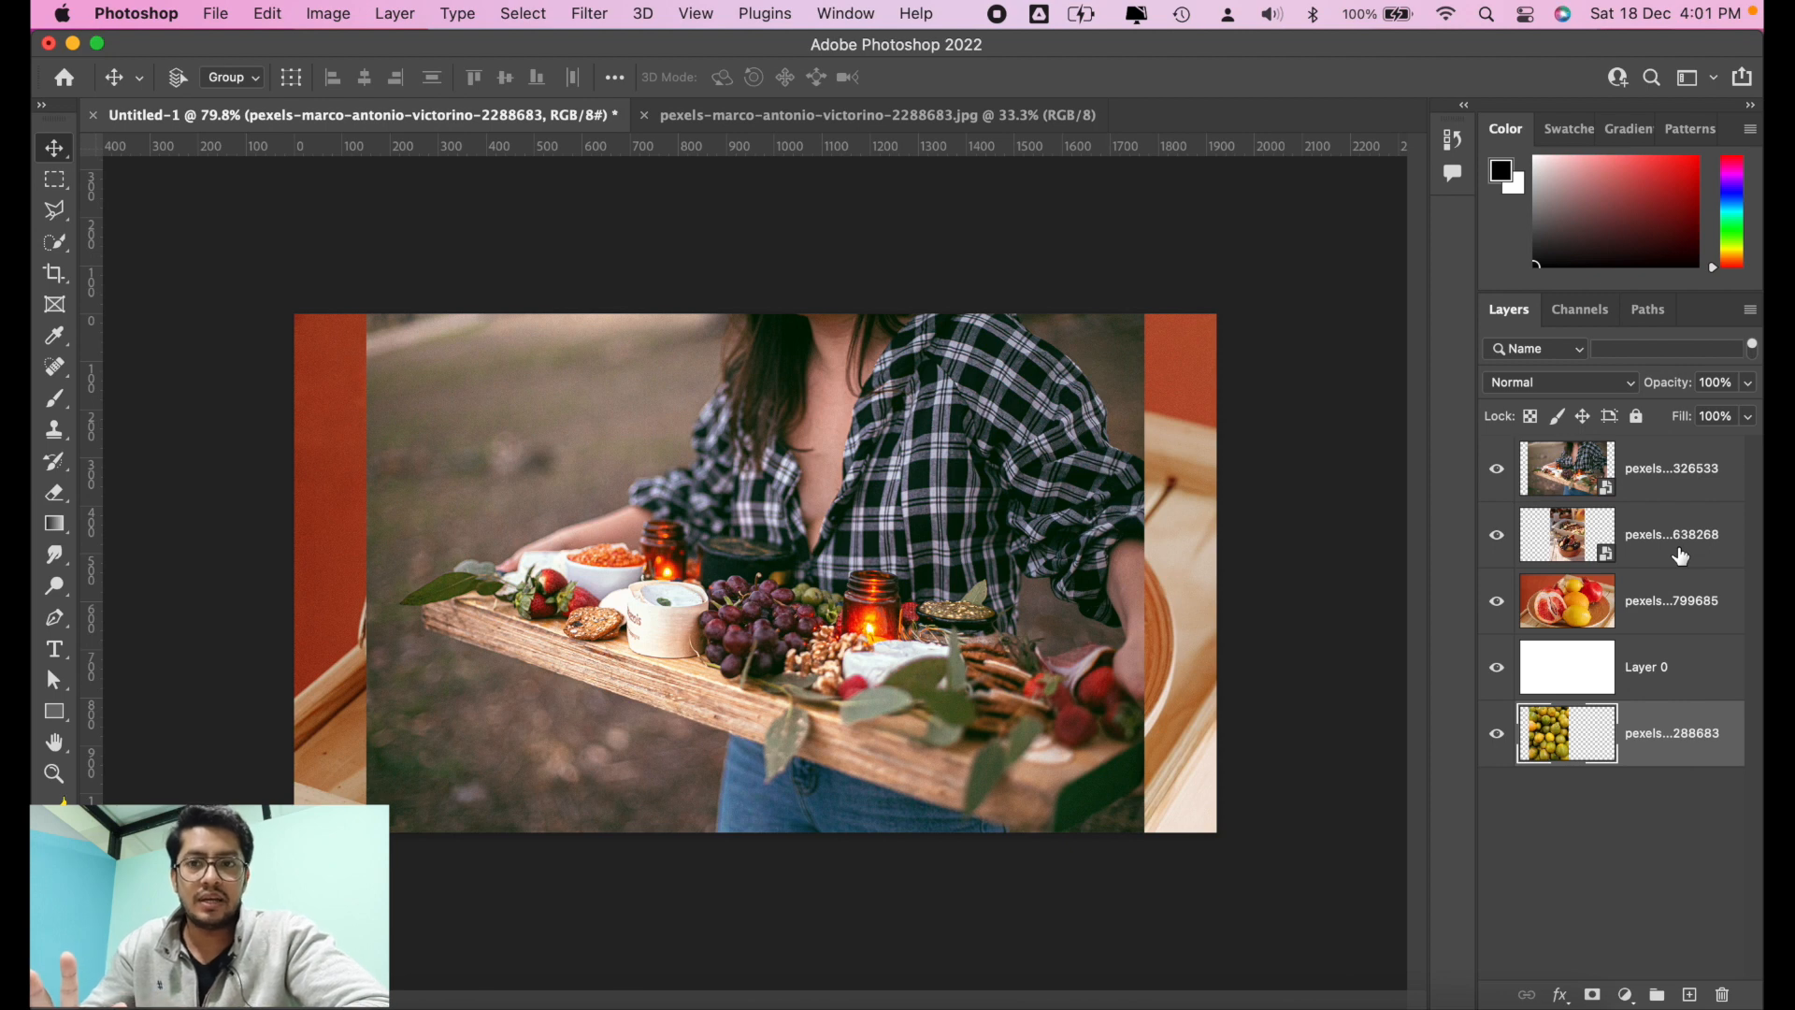
Step: Select the fig and grape bowl layer and move it backward one level at a time to just above the oranges layer
{"action": "left_click", "coordinate": [1665, 668]}
{"action": "left_click", "coordinate": [1672, 551]}
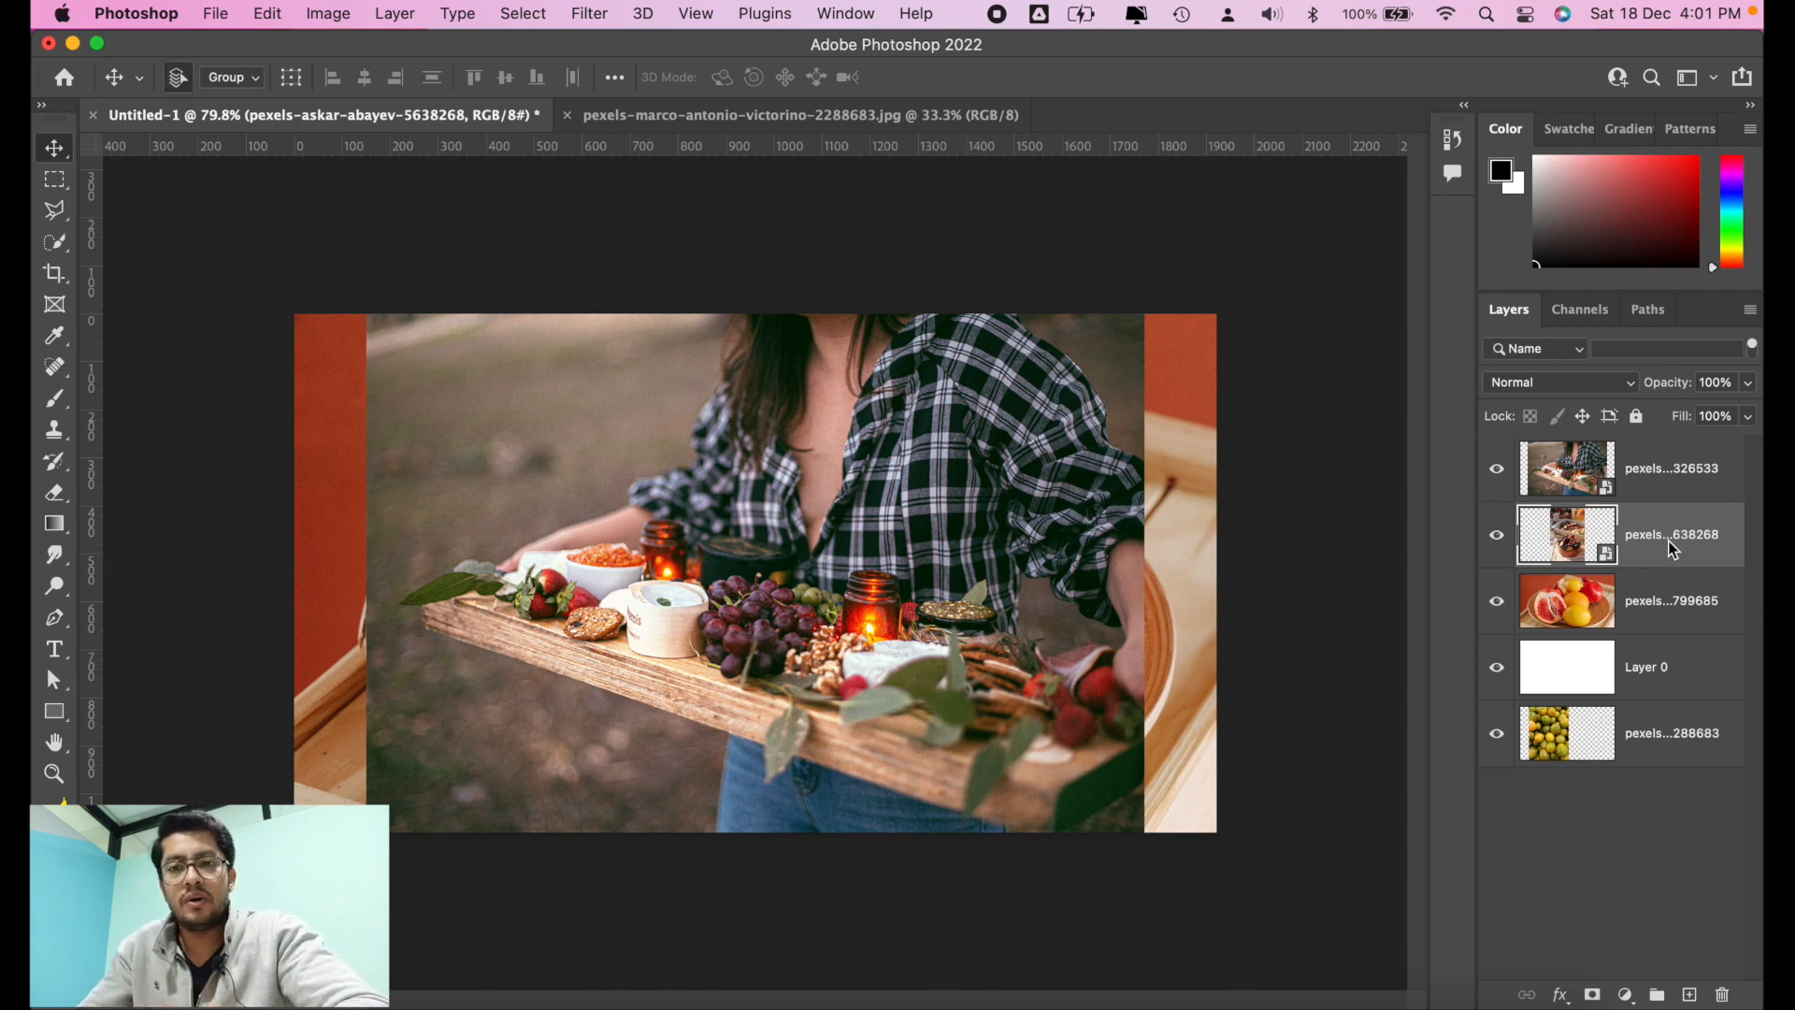
{"action": "key", "text": "super+bracketleft"}
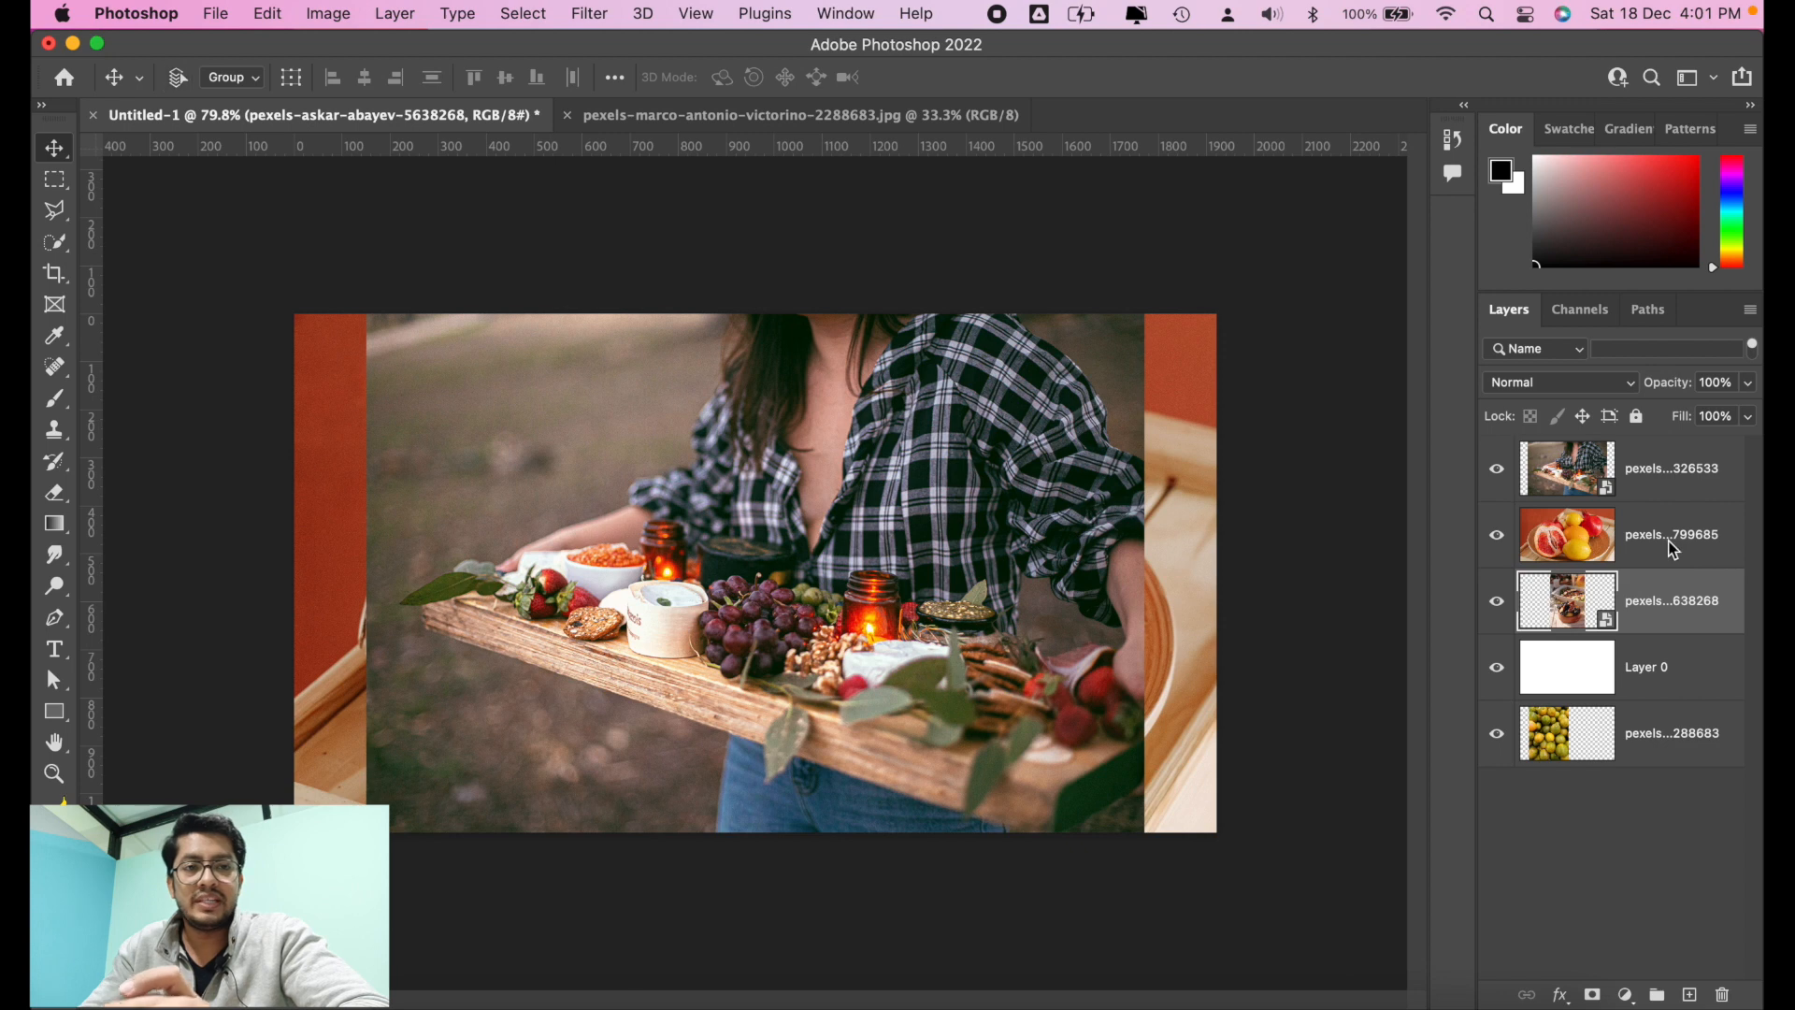
{"action": "key", "text": "super+bracketleft"}
{"action": "key", "text": "super+bracketleft"}
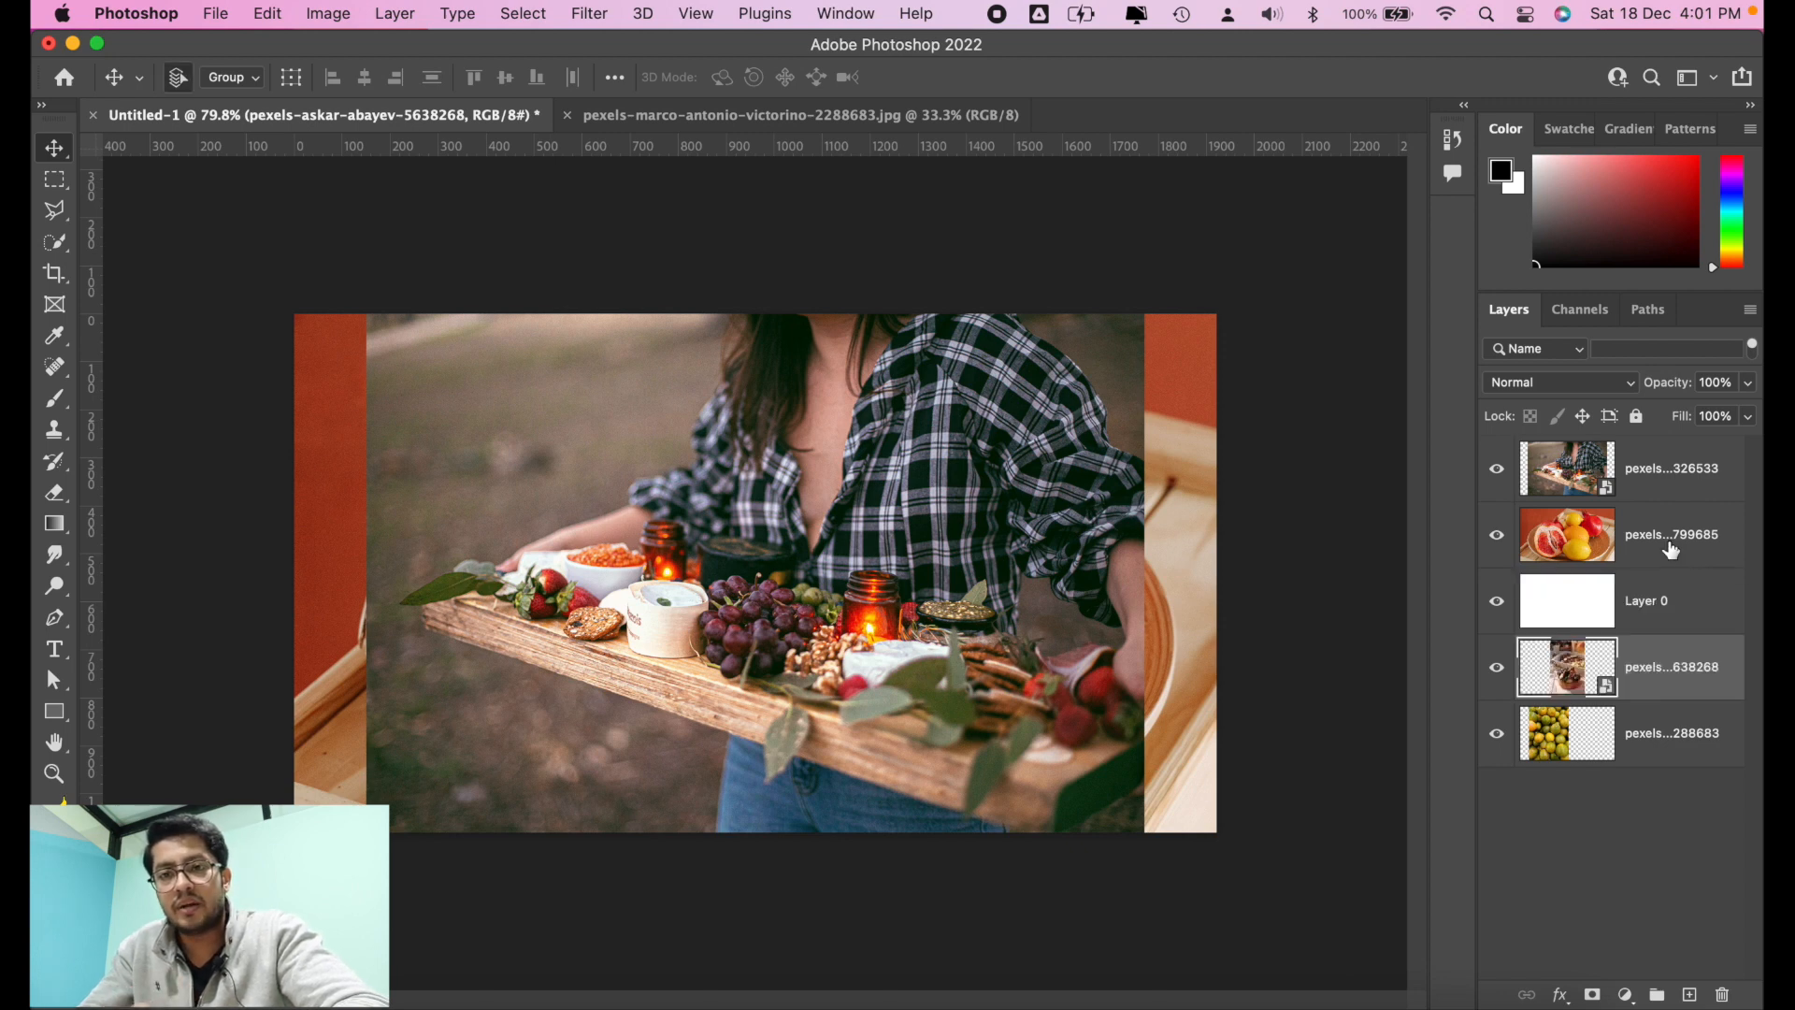
Step: Move the fig and grape bowl layer forward one level at a time until it sits directly below the fruit board layer
{"action": "key", "text": "super+bracketright"}
{"action": "key", "text": "super+bracketright"}
{"action": "key", "text": "super+bracketright"}
{"action": "key", "text": "super+bracketright"}
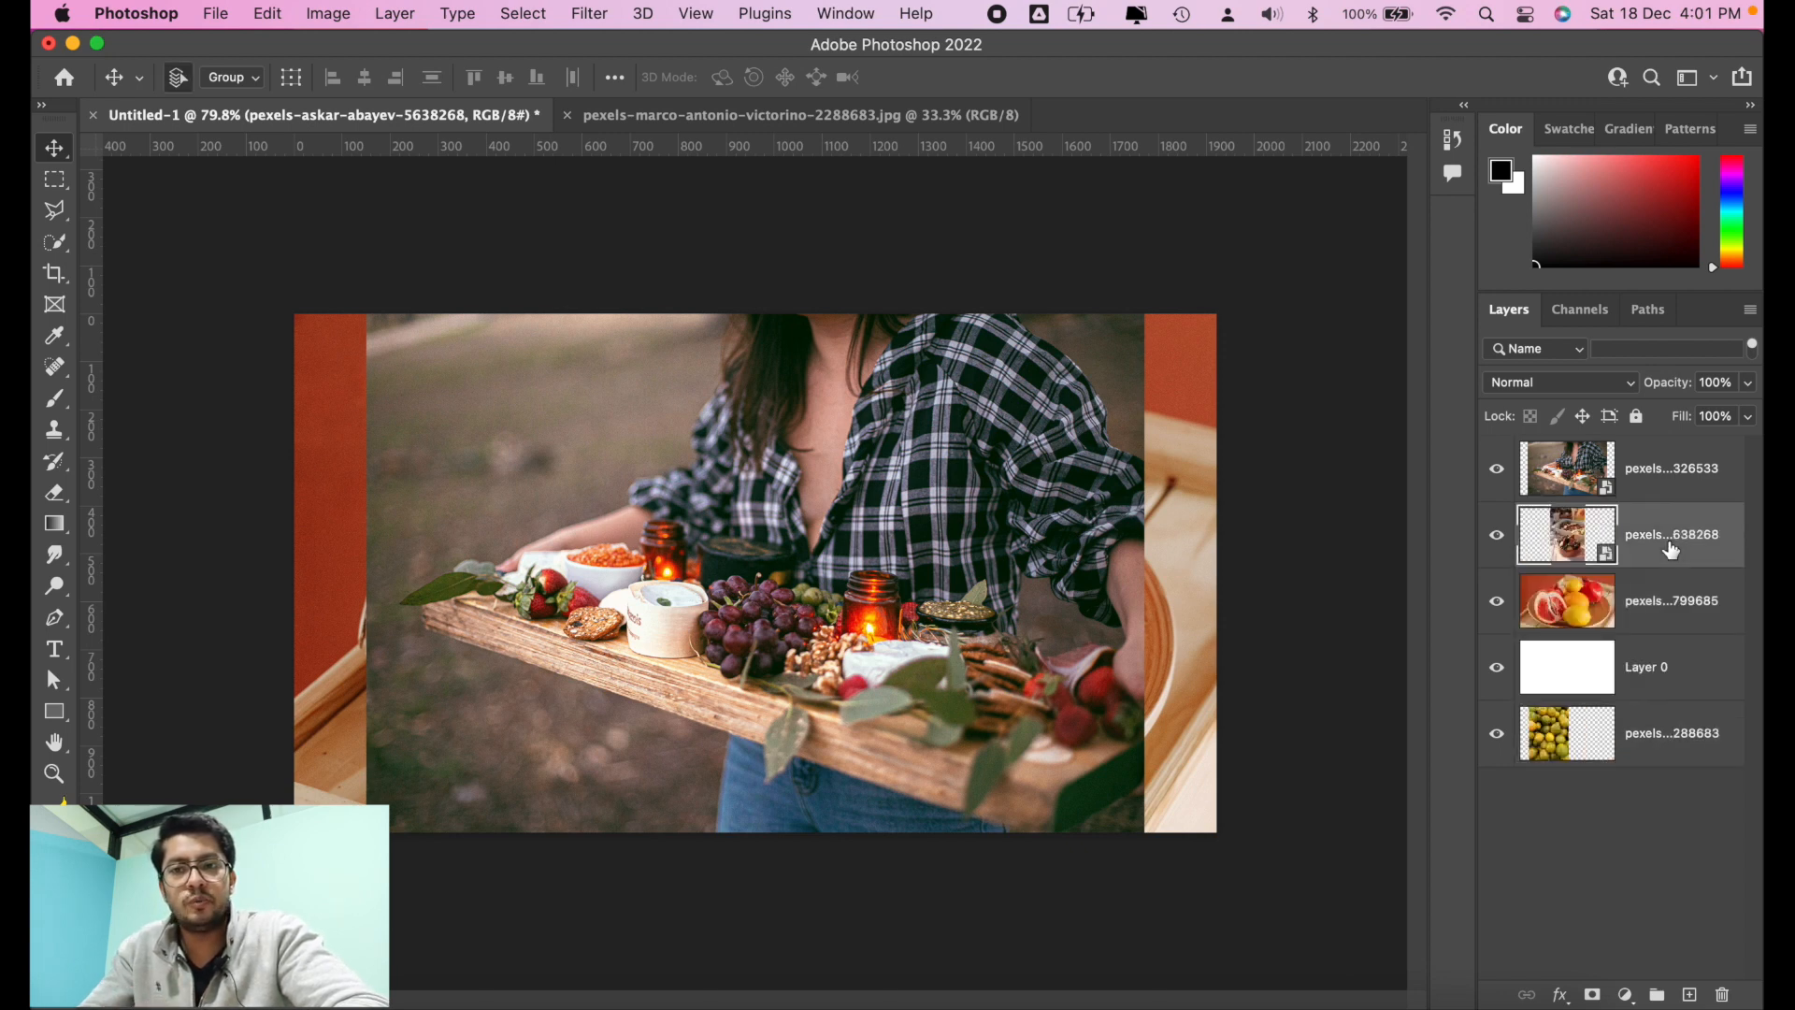
{"action": "key", "text": "super+bracketleft"}
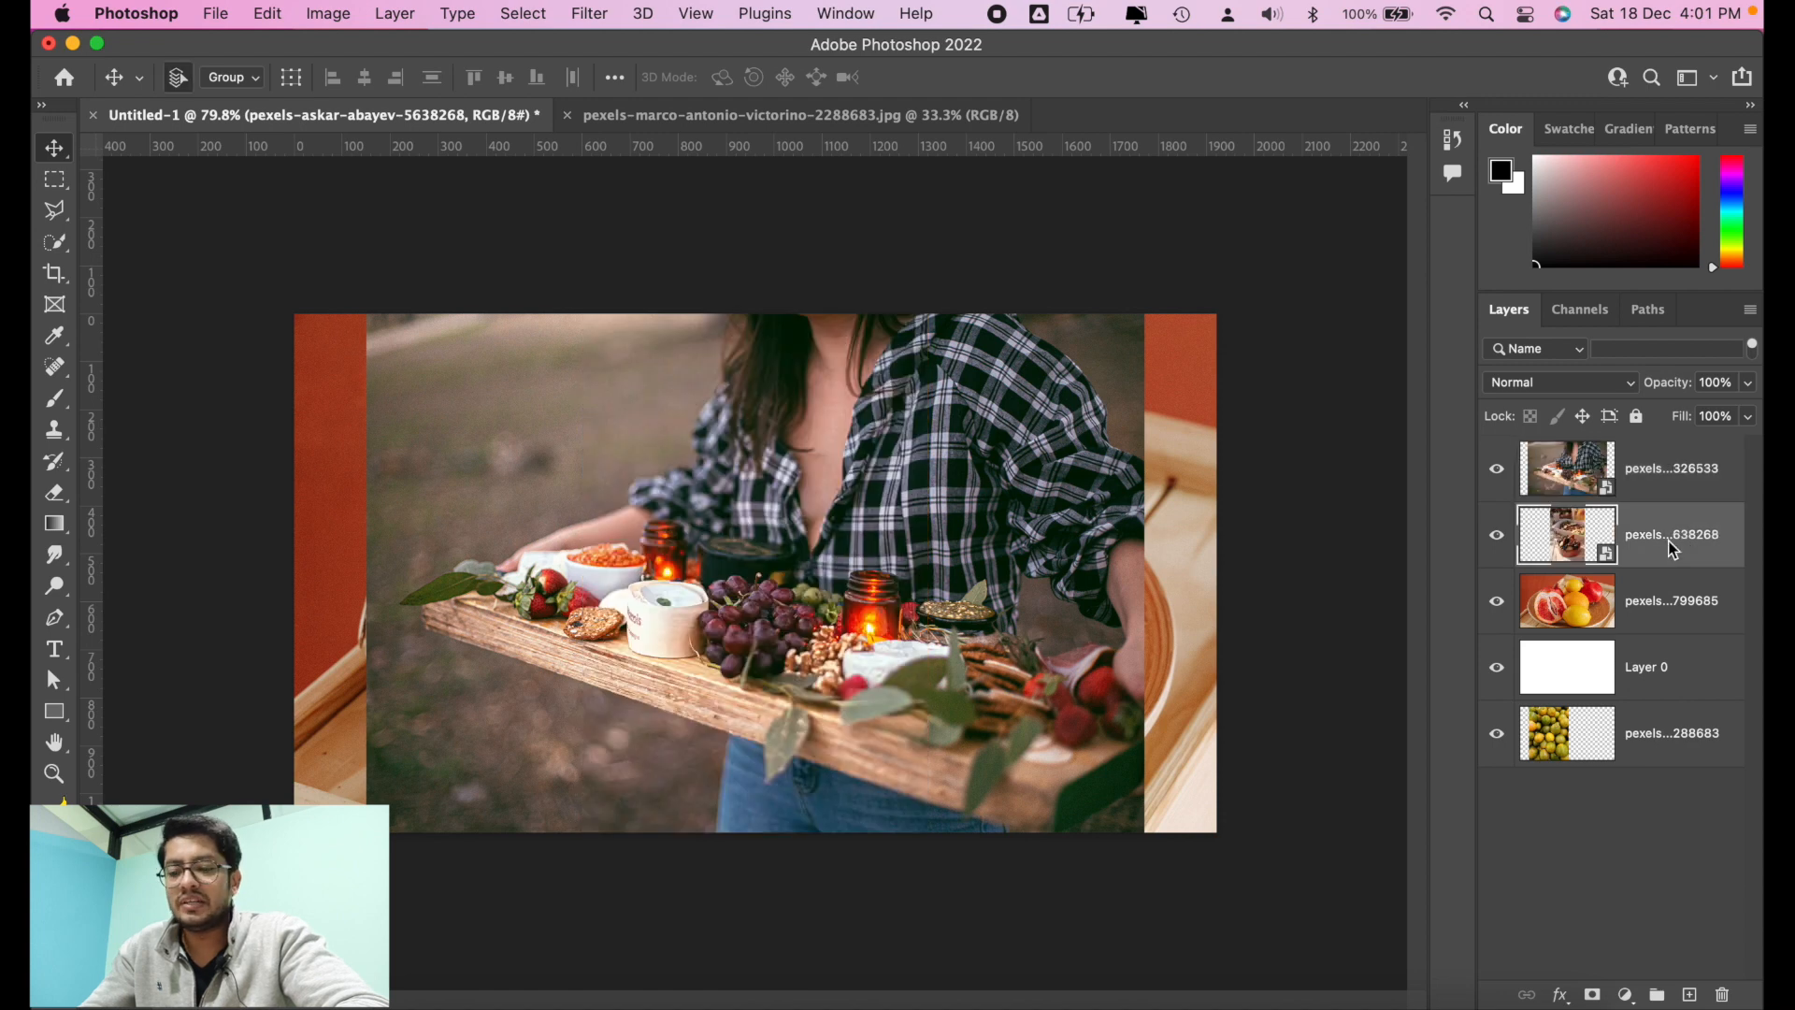